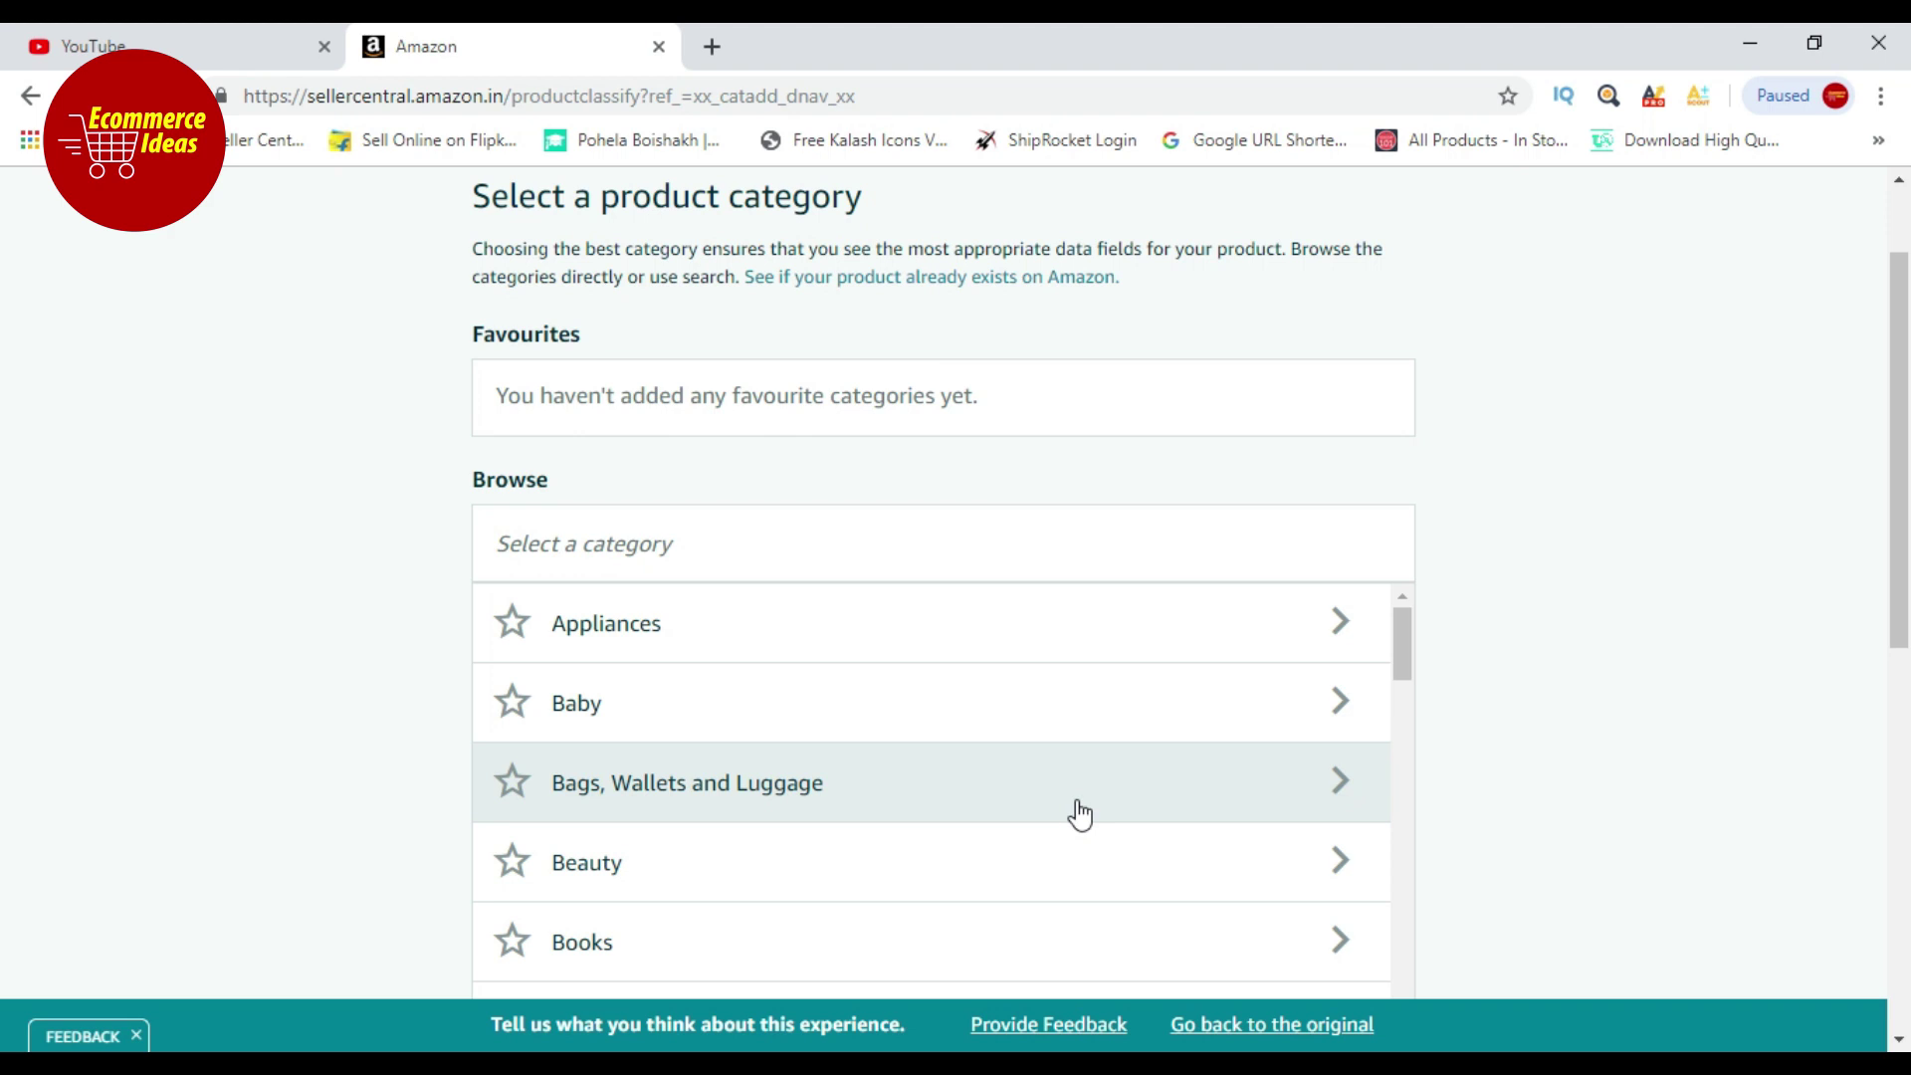
- Choose the Clutches product category under Bags, Wallets and Luggage, Handbags & Clutches
left_click(1049, 797)
scroll(874, 826, "down", 1)
scroll(874, 826, "up", 1)
left_click(998, 707)
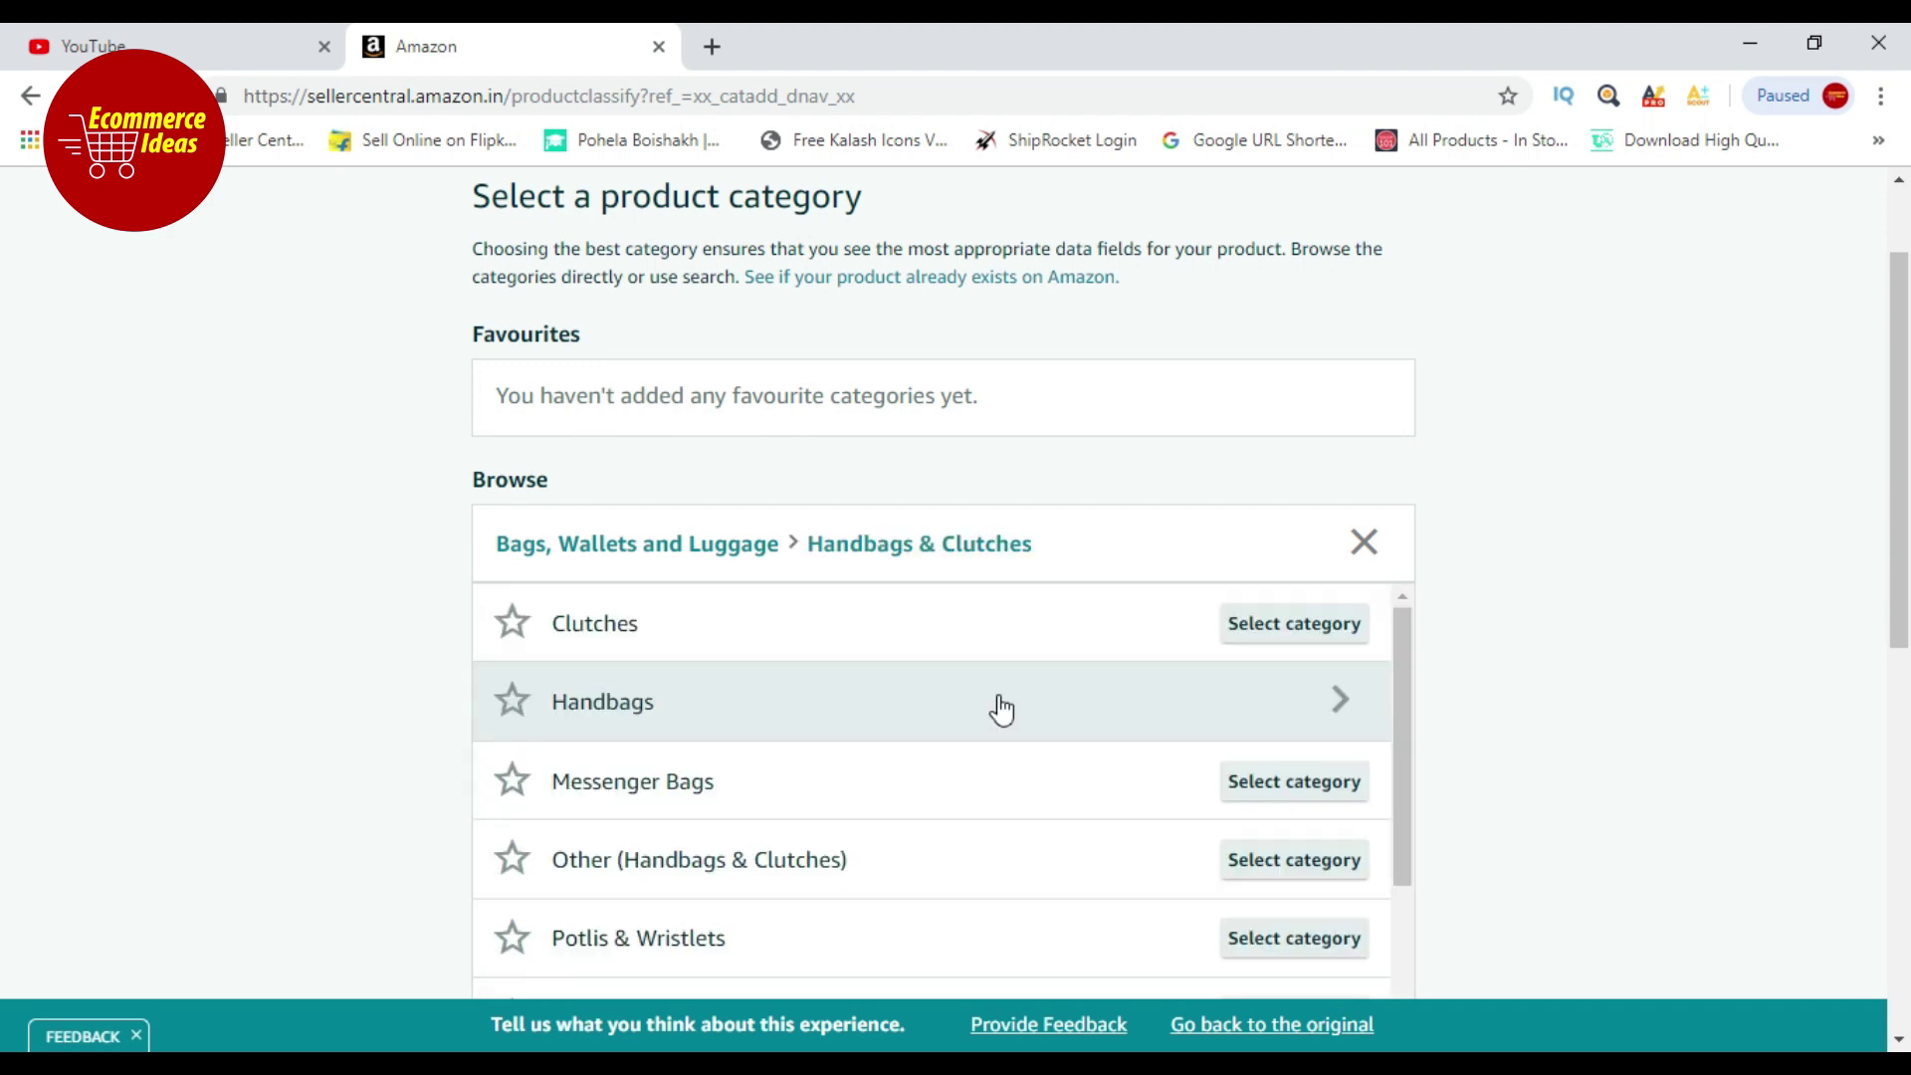
left_click(1284, 627)
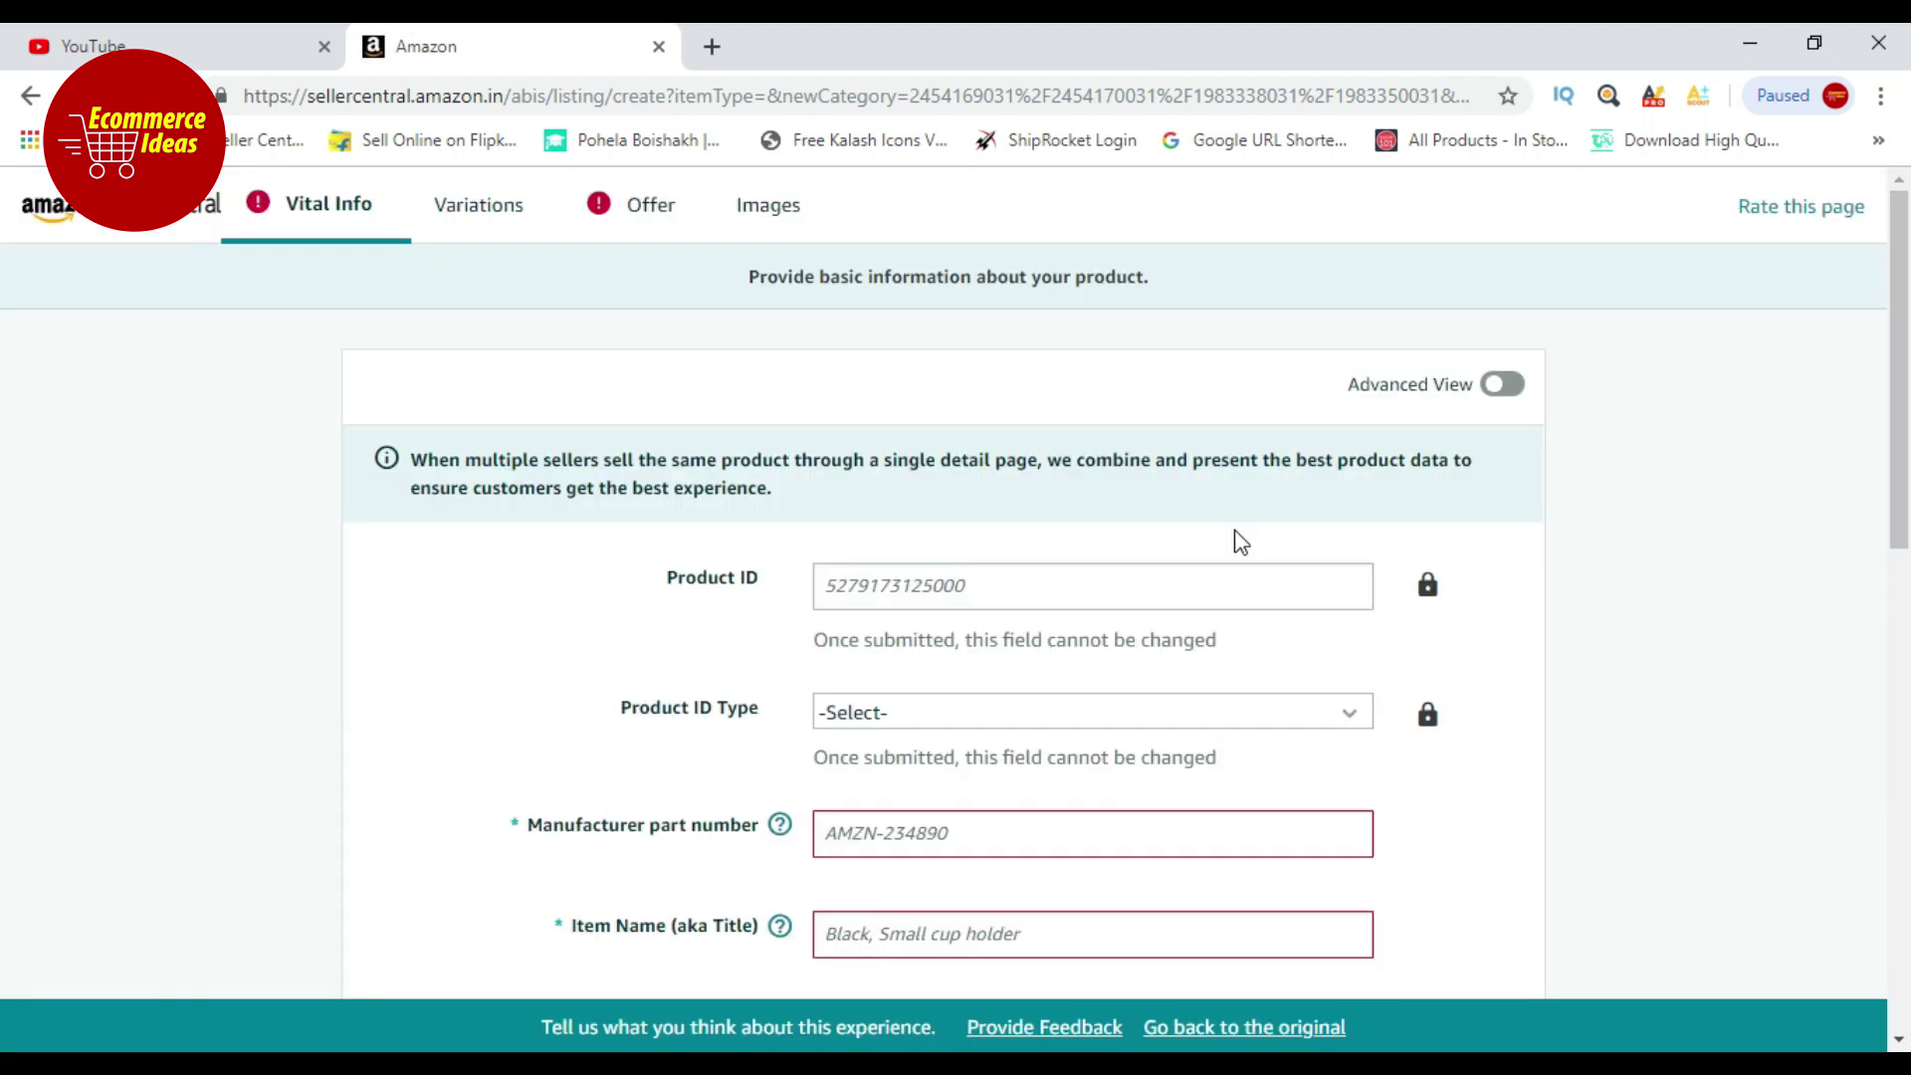
- Review the product detail fields in the Vital Info form, from Product ID to Material Type
scroll(1001, 370, "down", 2)
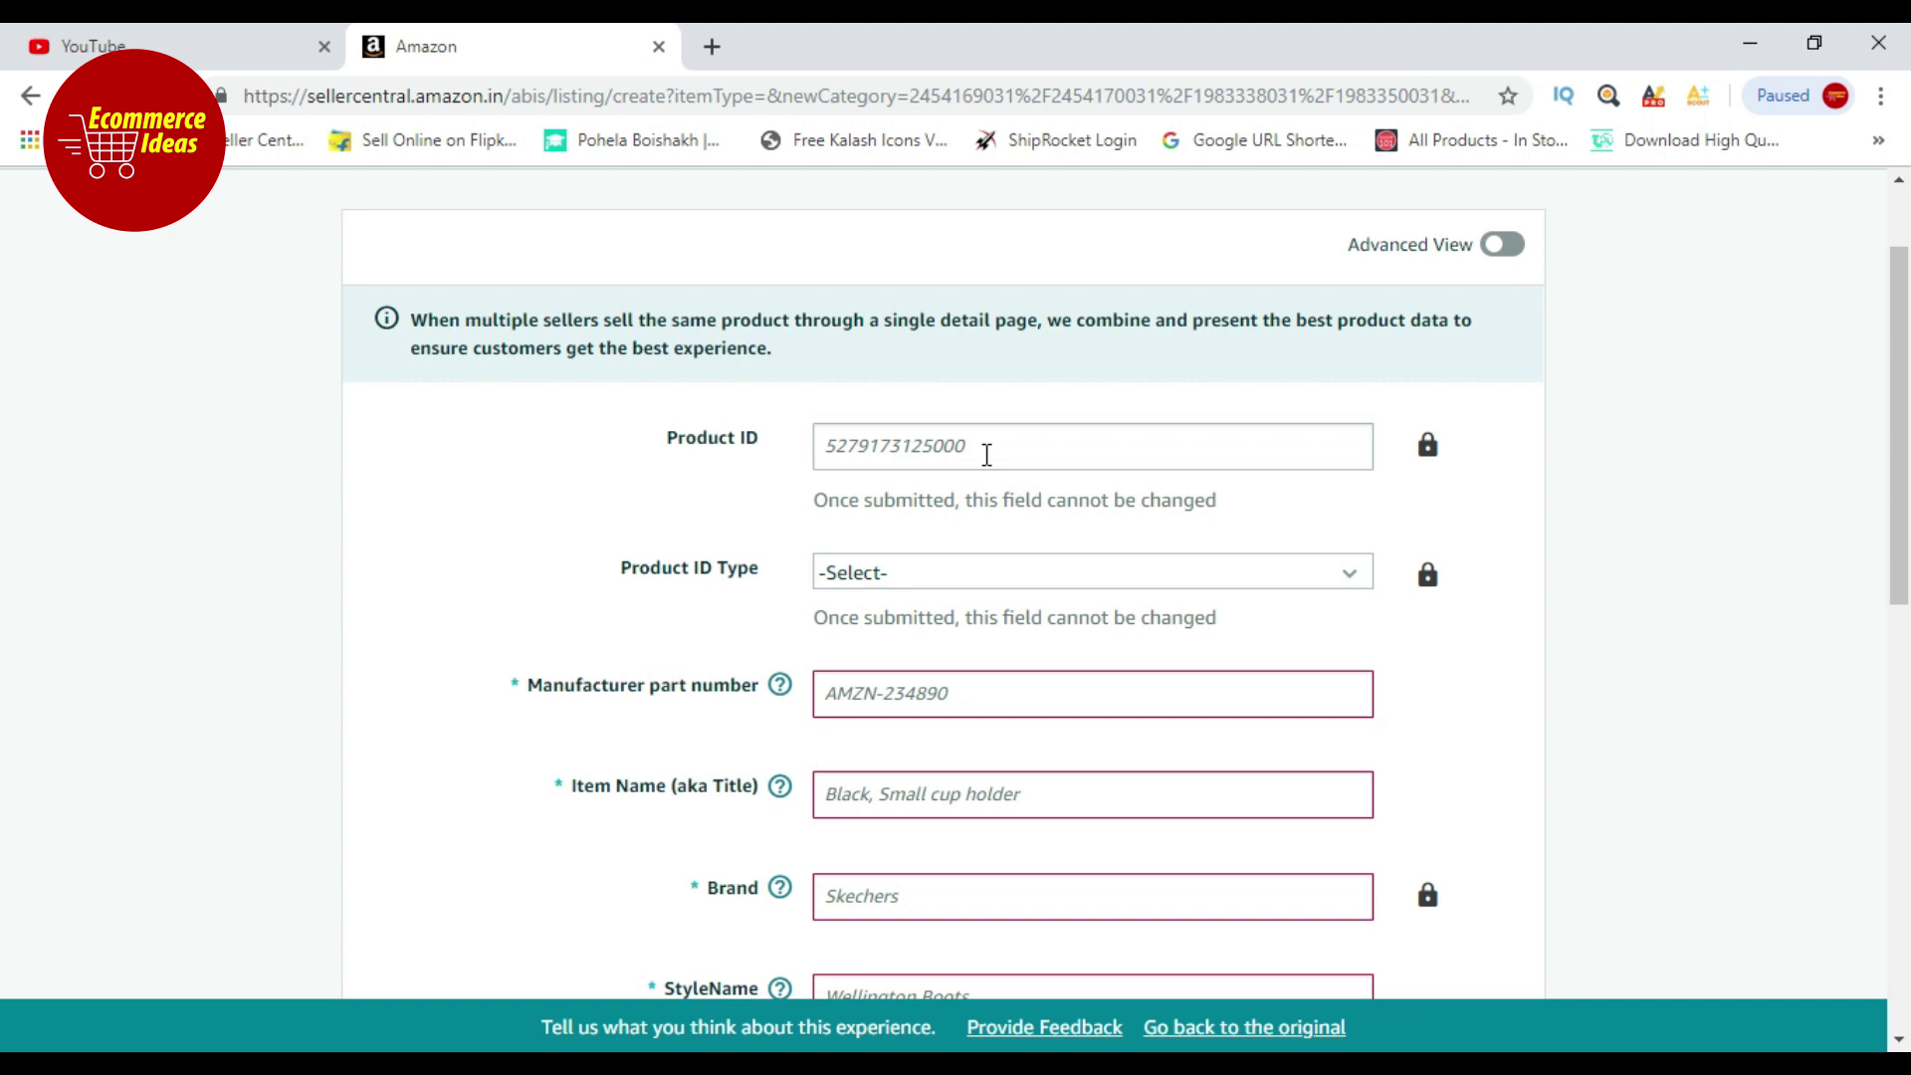
scroll(987, 454, "down", 3)
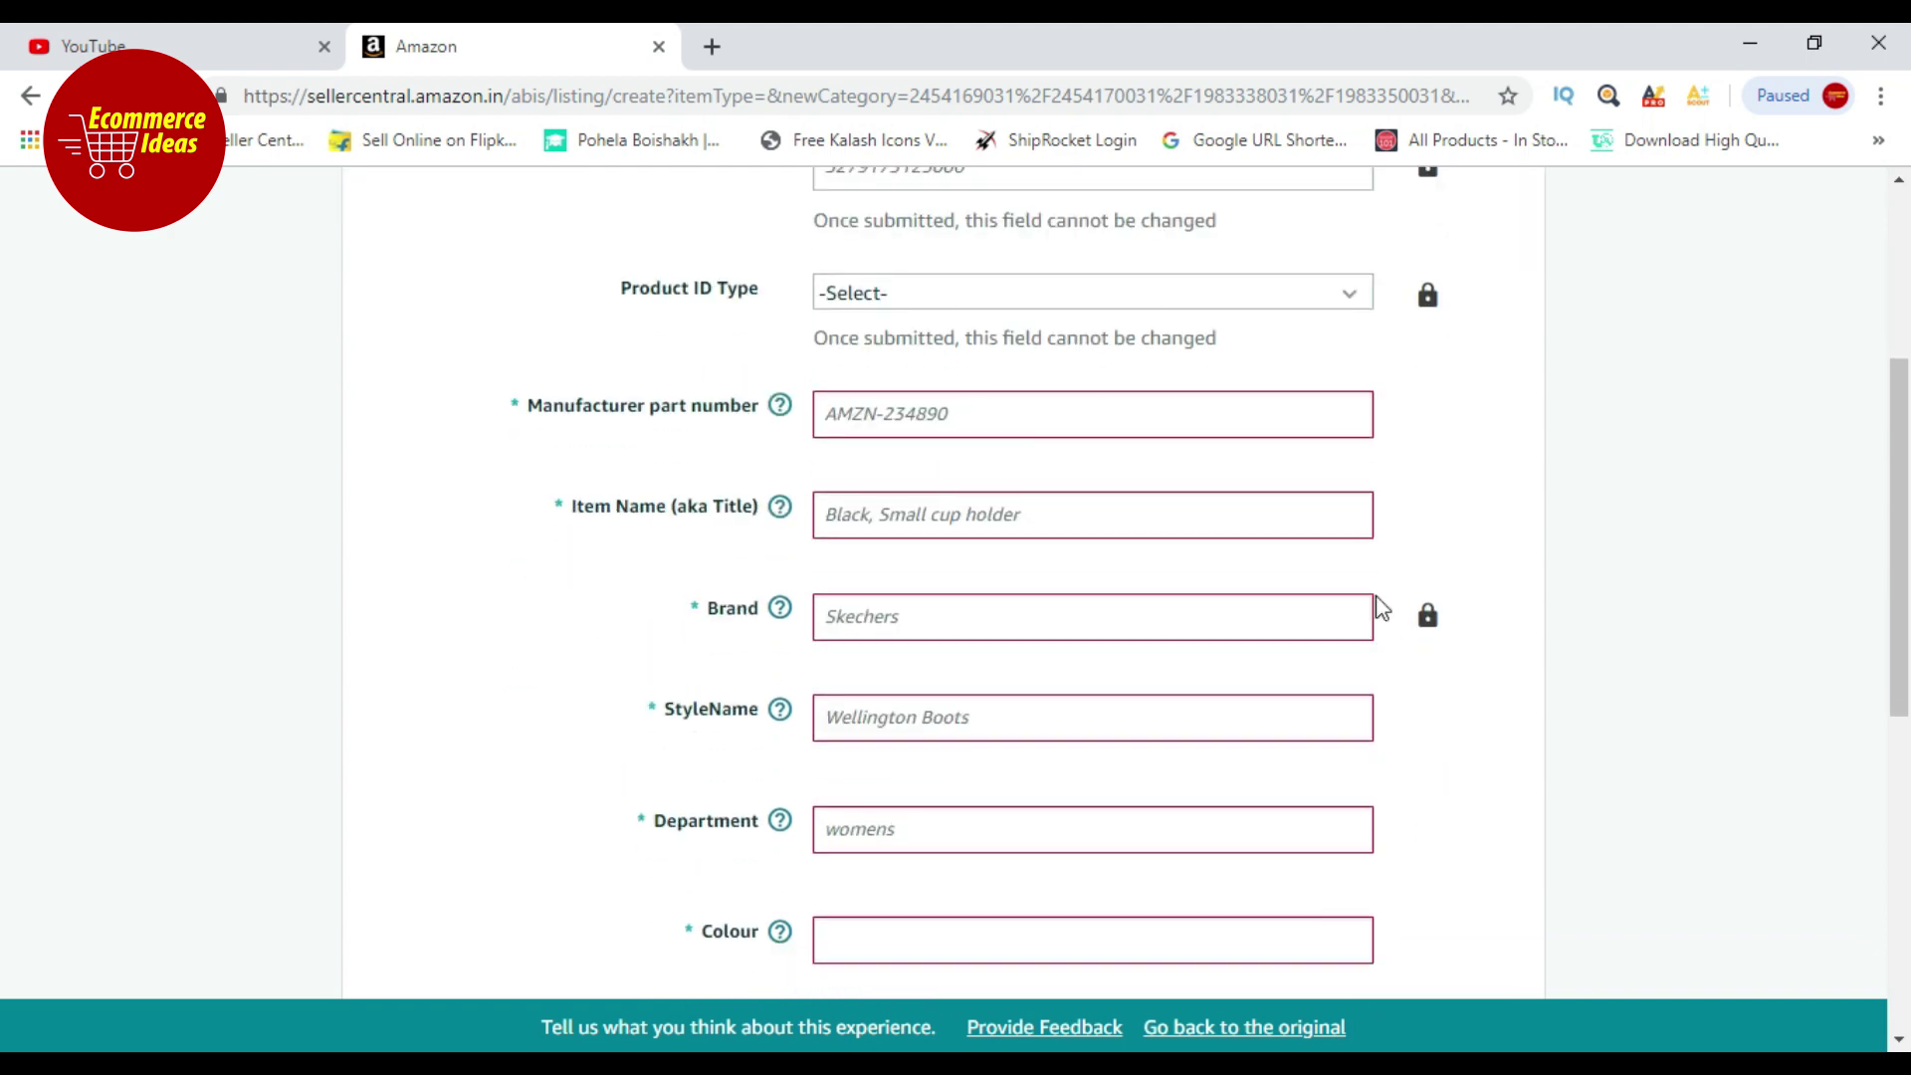
scroll(1373, 601, "down", 3)
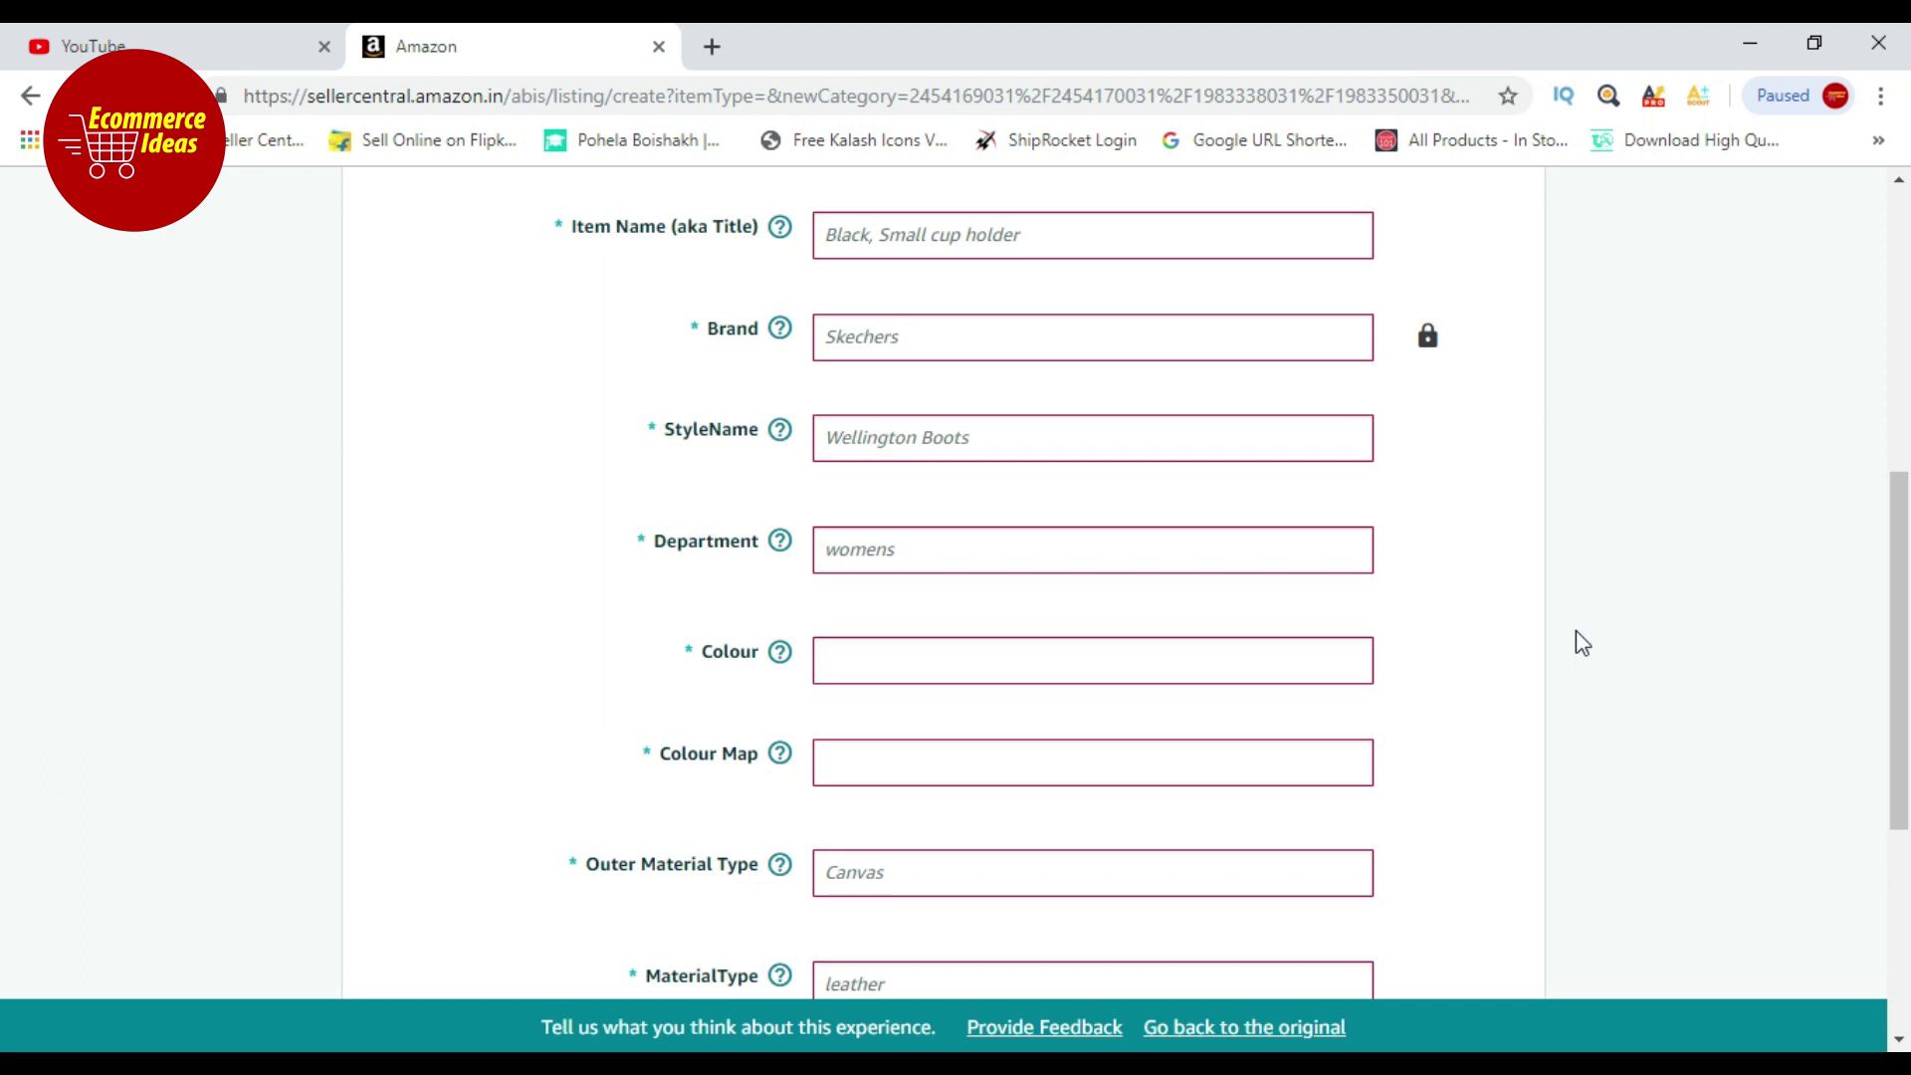
scroll(1582, 643, "up", 7)
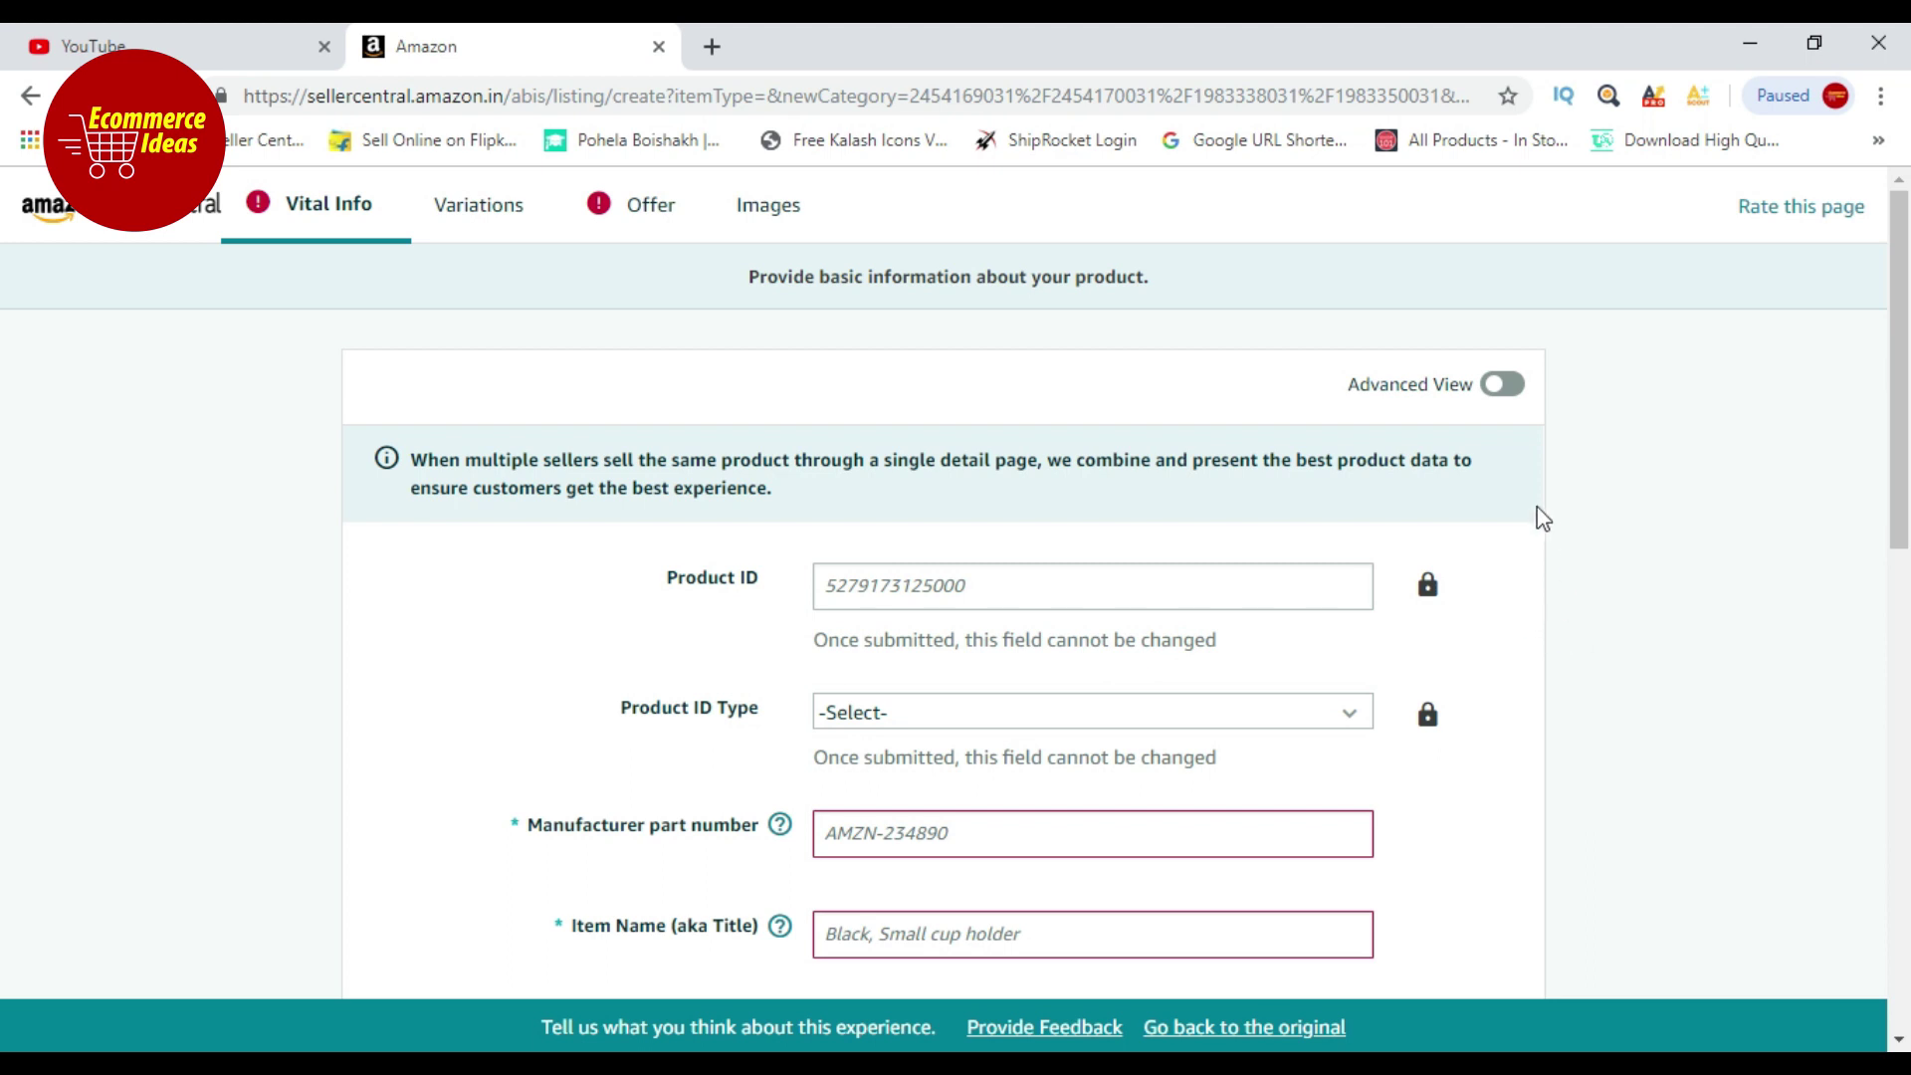
scroll(925, 418, "down", 4)
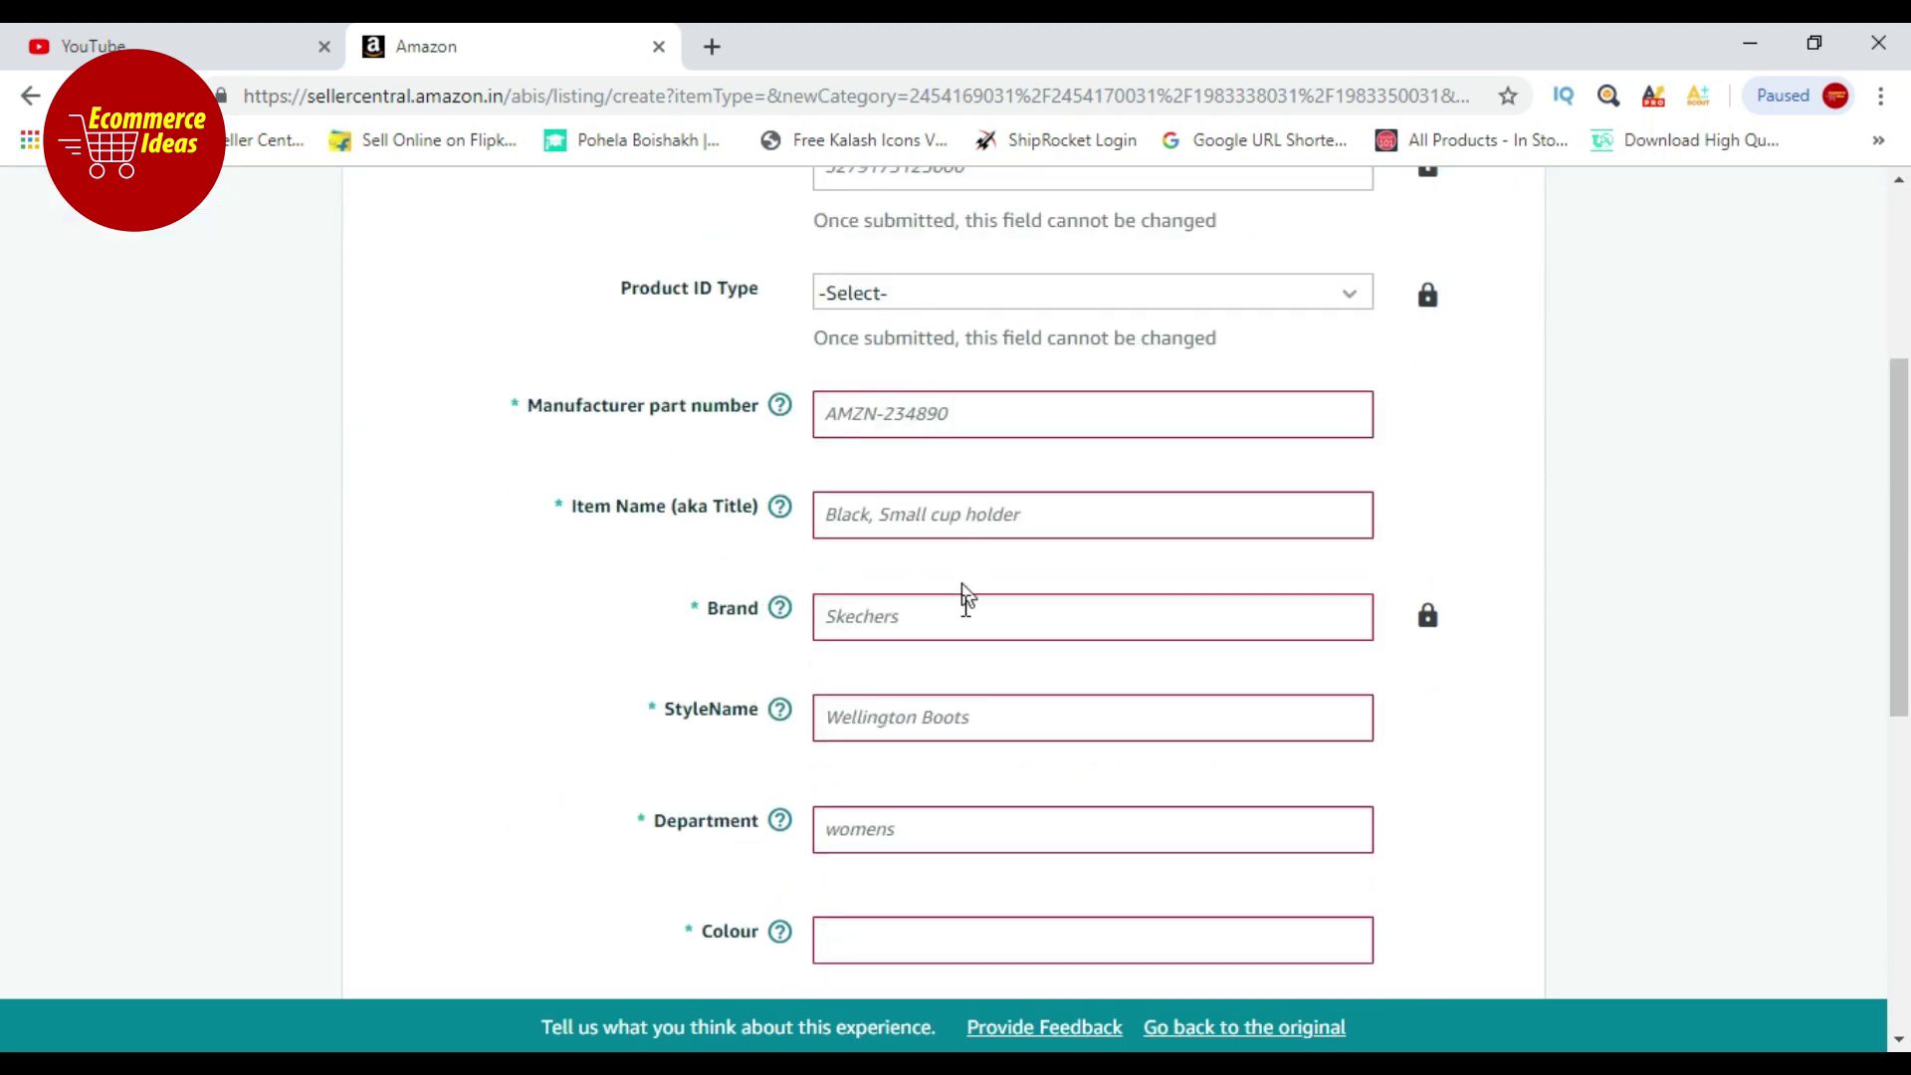
scroll(976, 772, "down", 1)
scroll(976, 772, "up", 5)
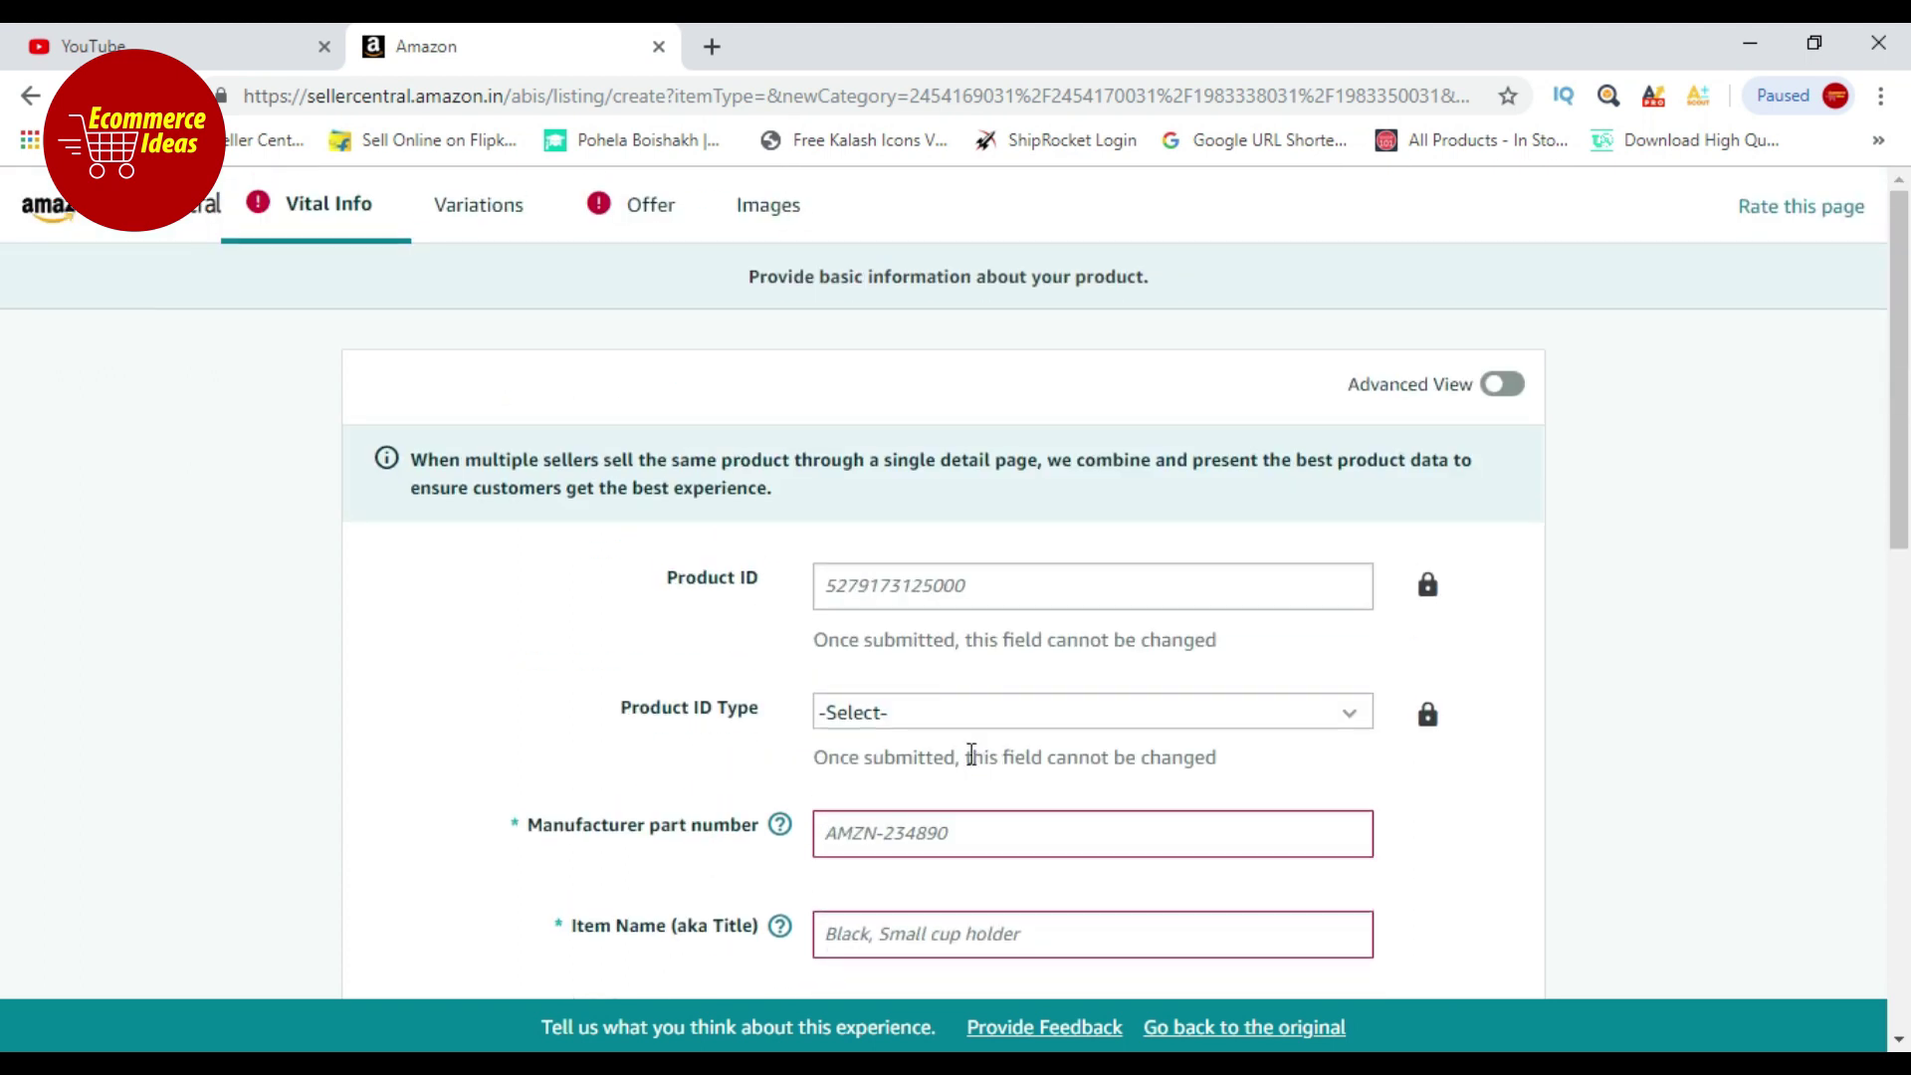
- Set the product's Variations Theme to ColorName
left_click(463, 210)
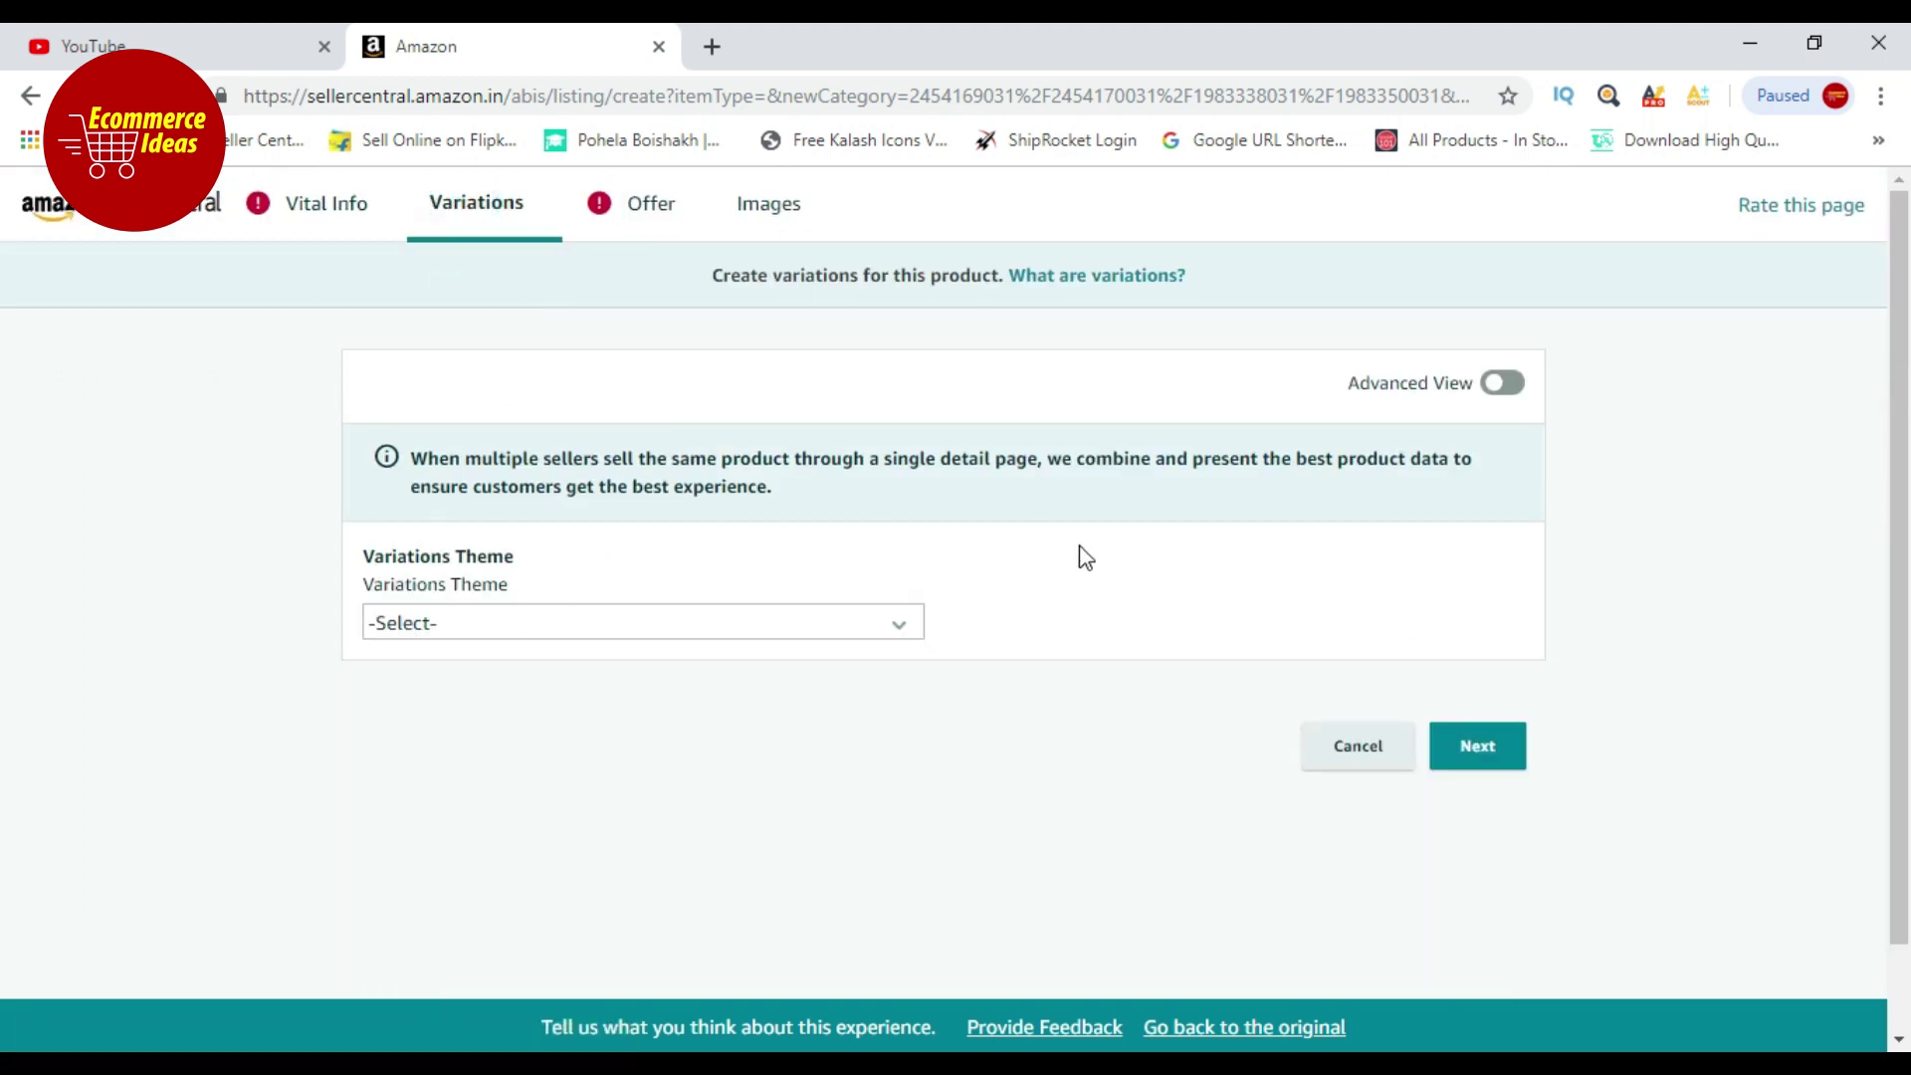
left_click(558, 627)
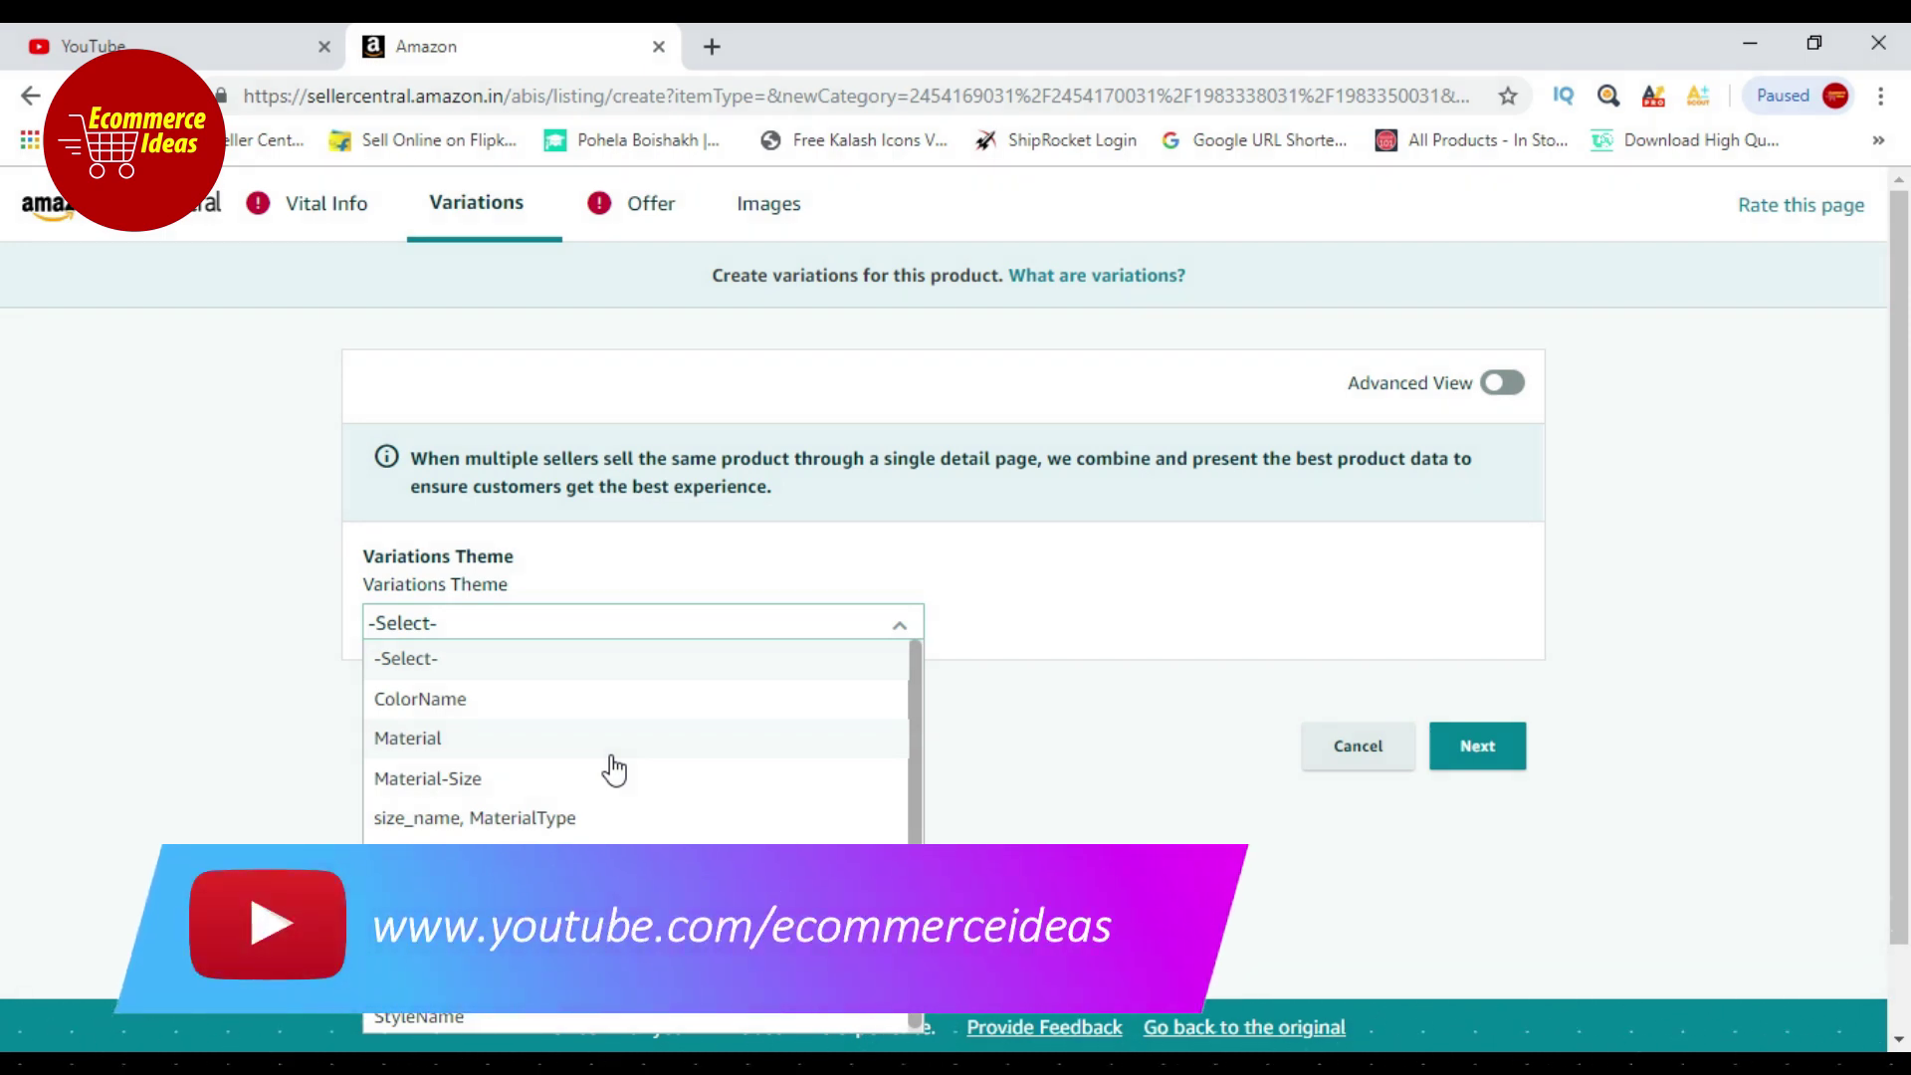
left_click(583, 700)
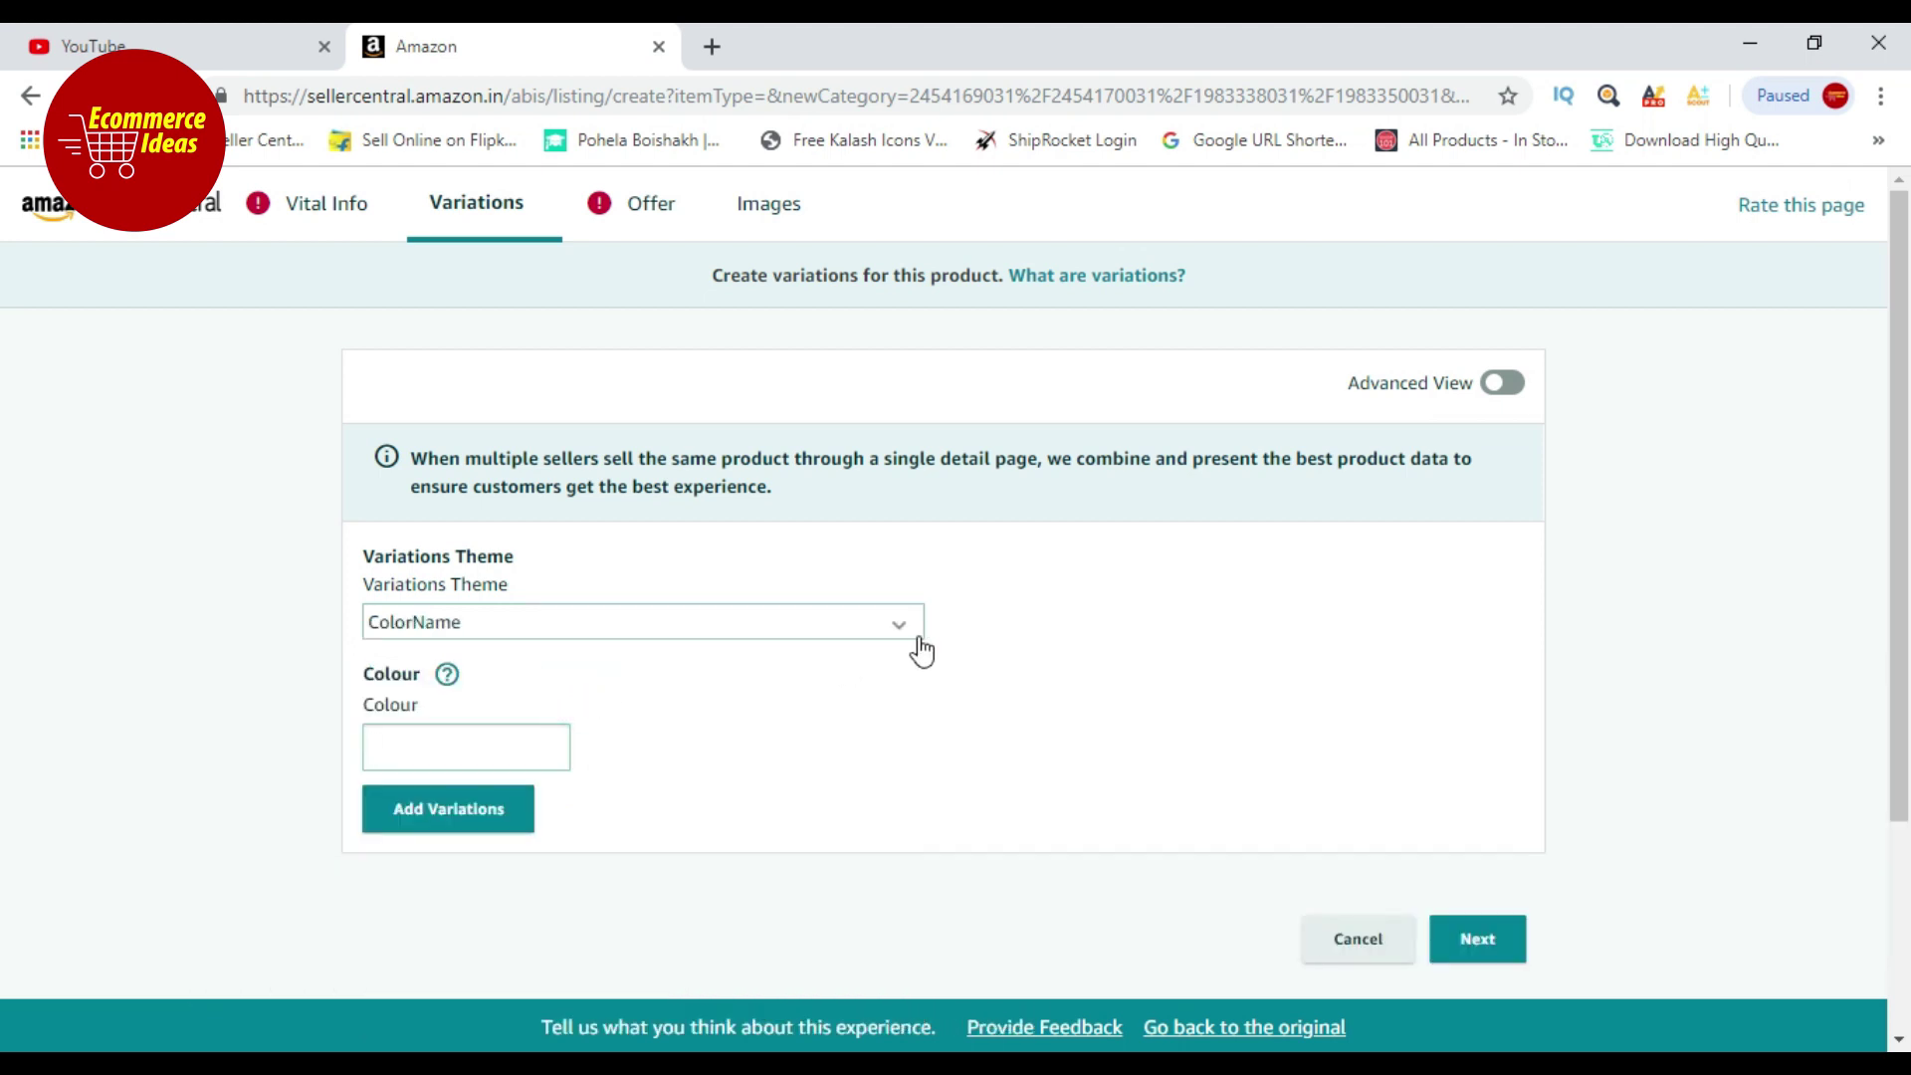
- Add a colour variation named Red to the product
scroll(916, 647, "down", 1)
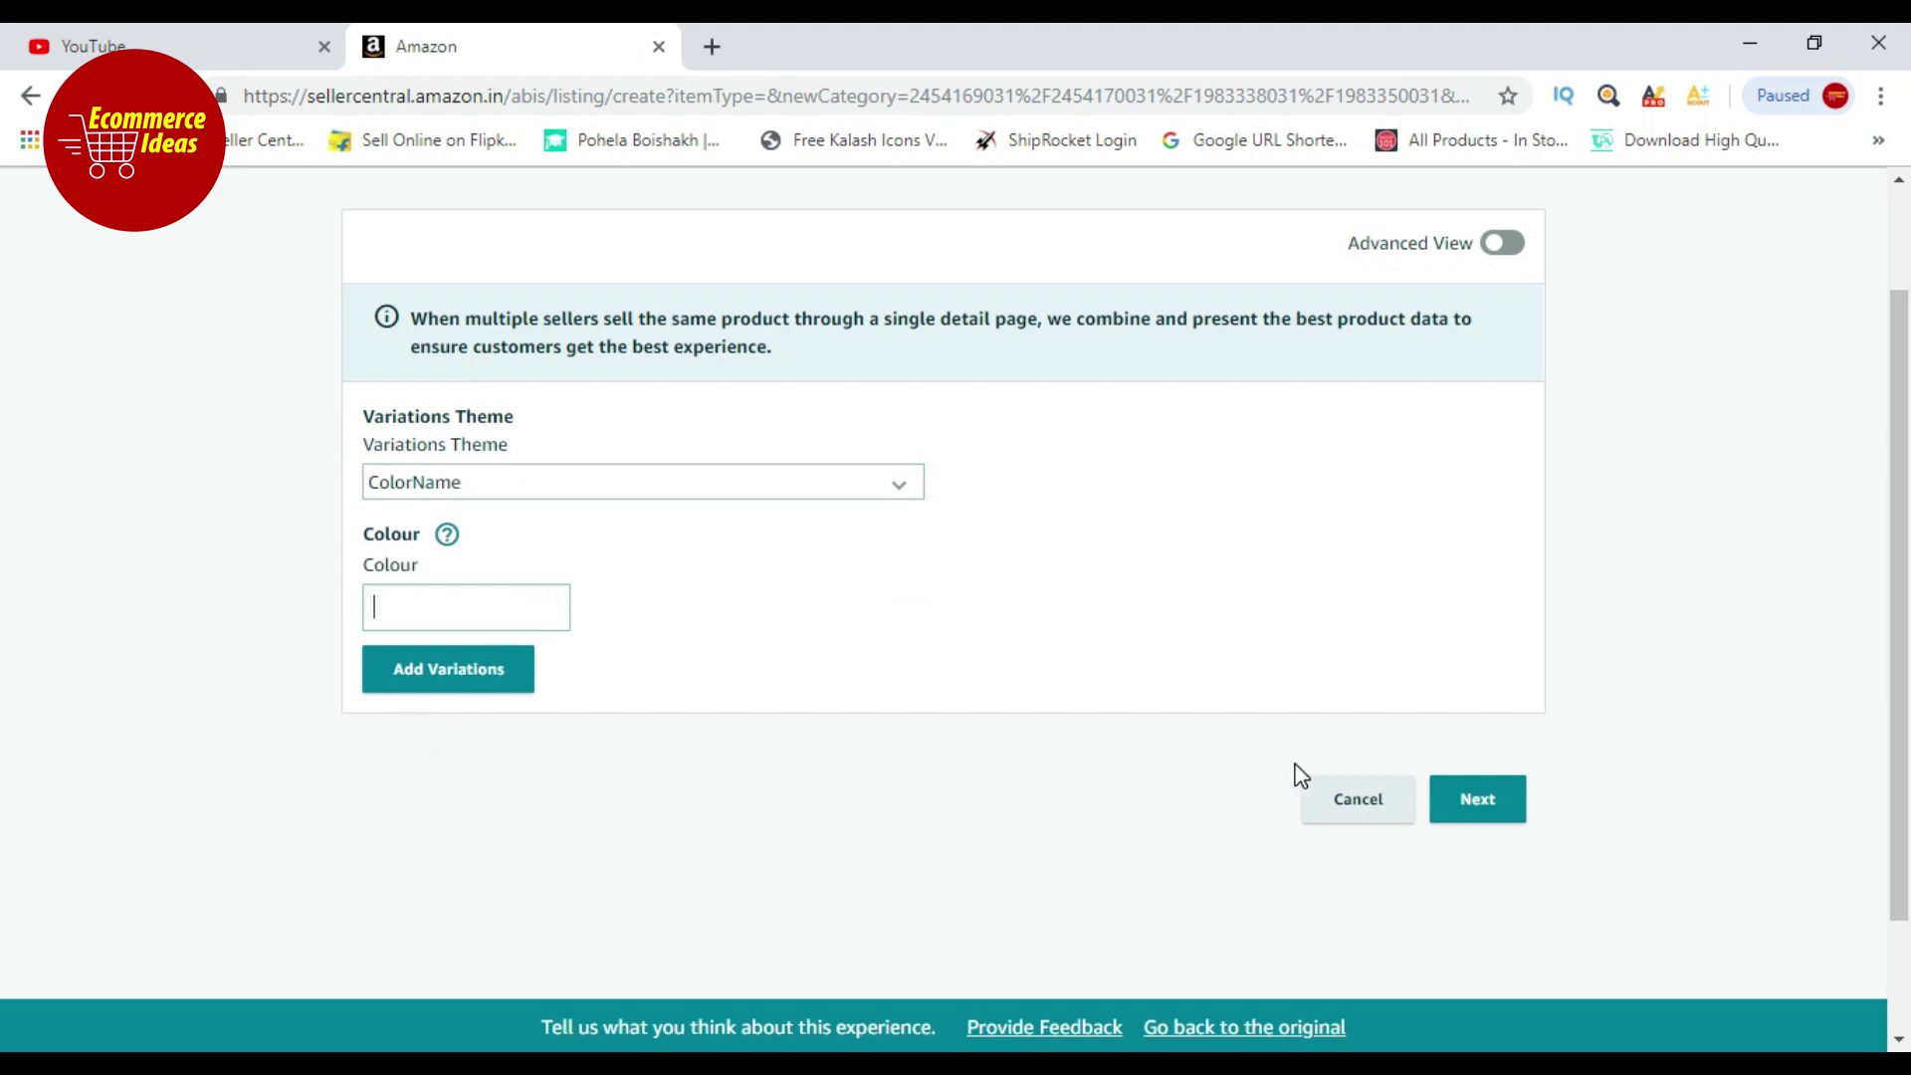
left_click(492, 602)
type("Red")
left_click(522, 668)
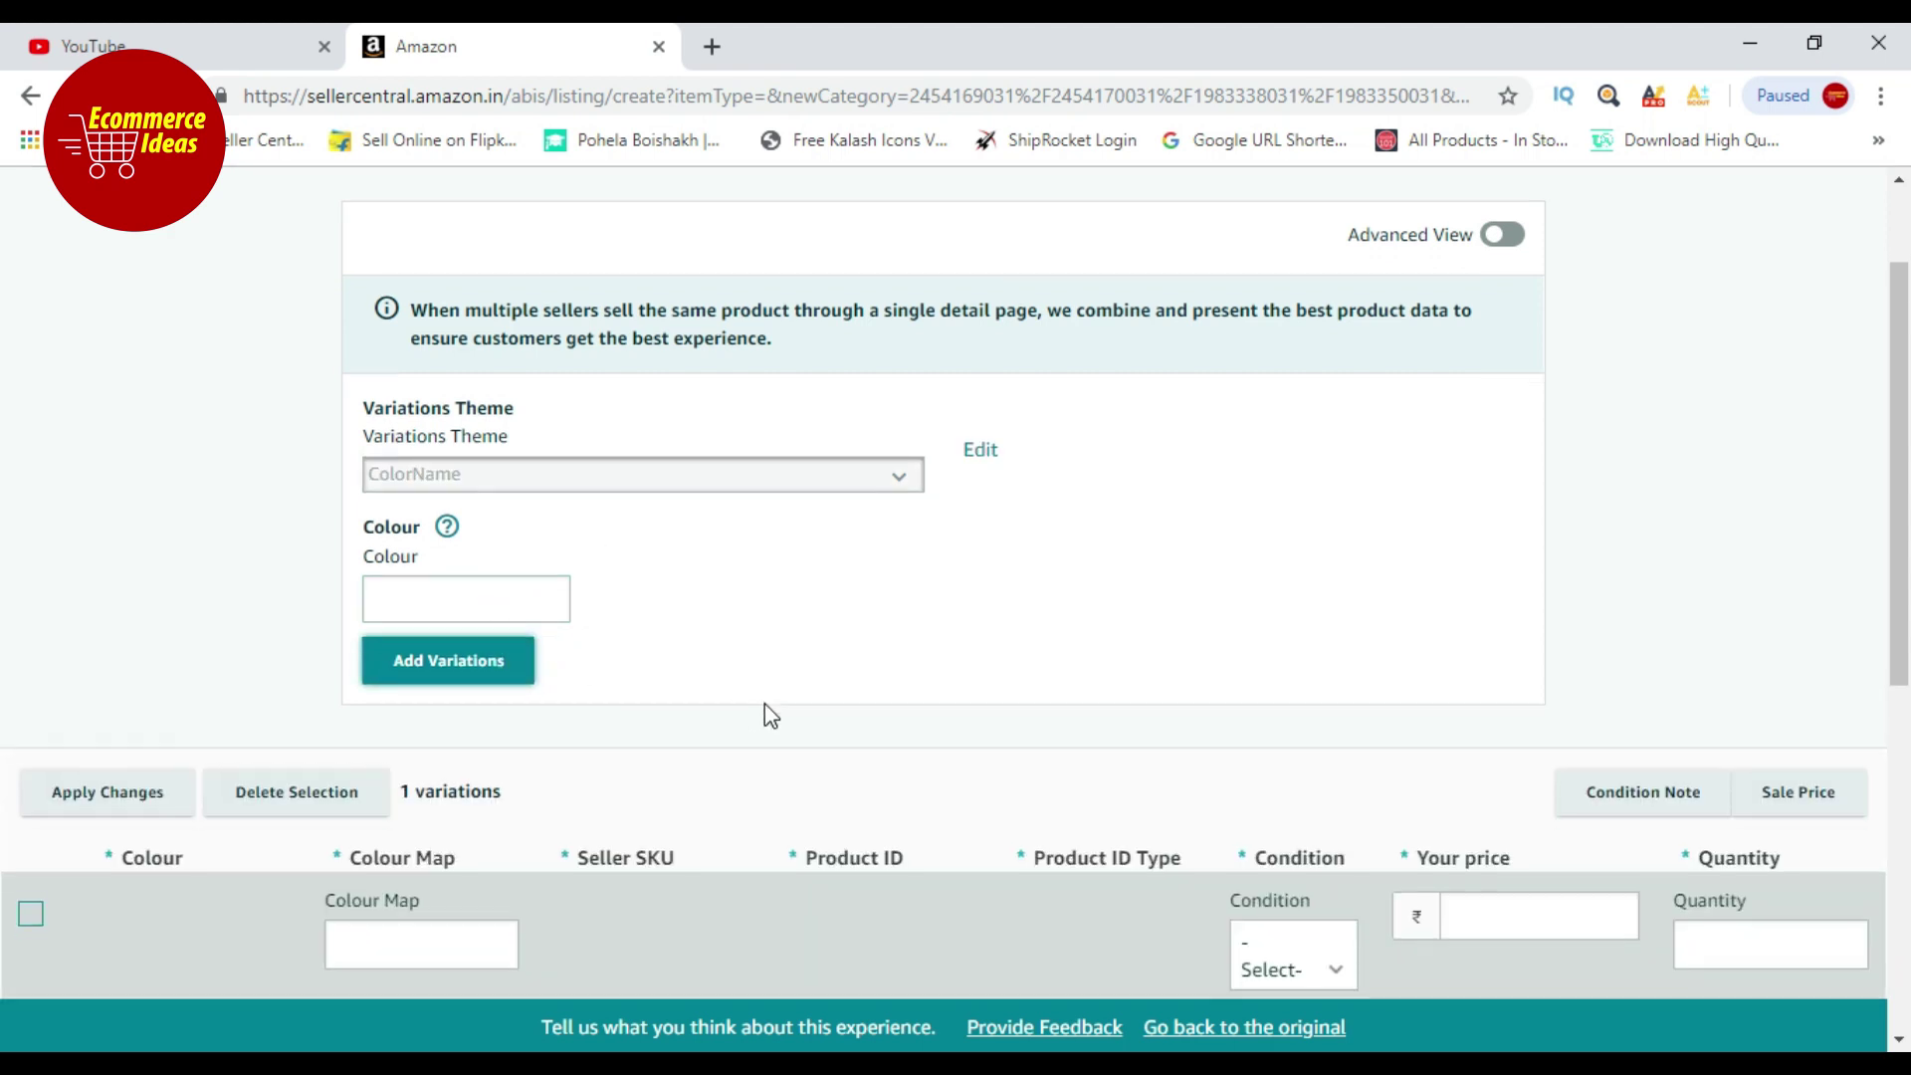
- Add a second colour variation named Black to the product
scroll(772, 714, "down", 3)
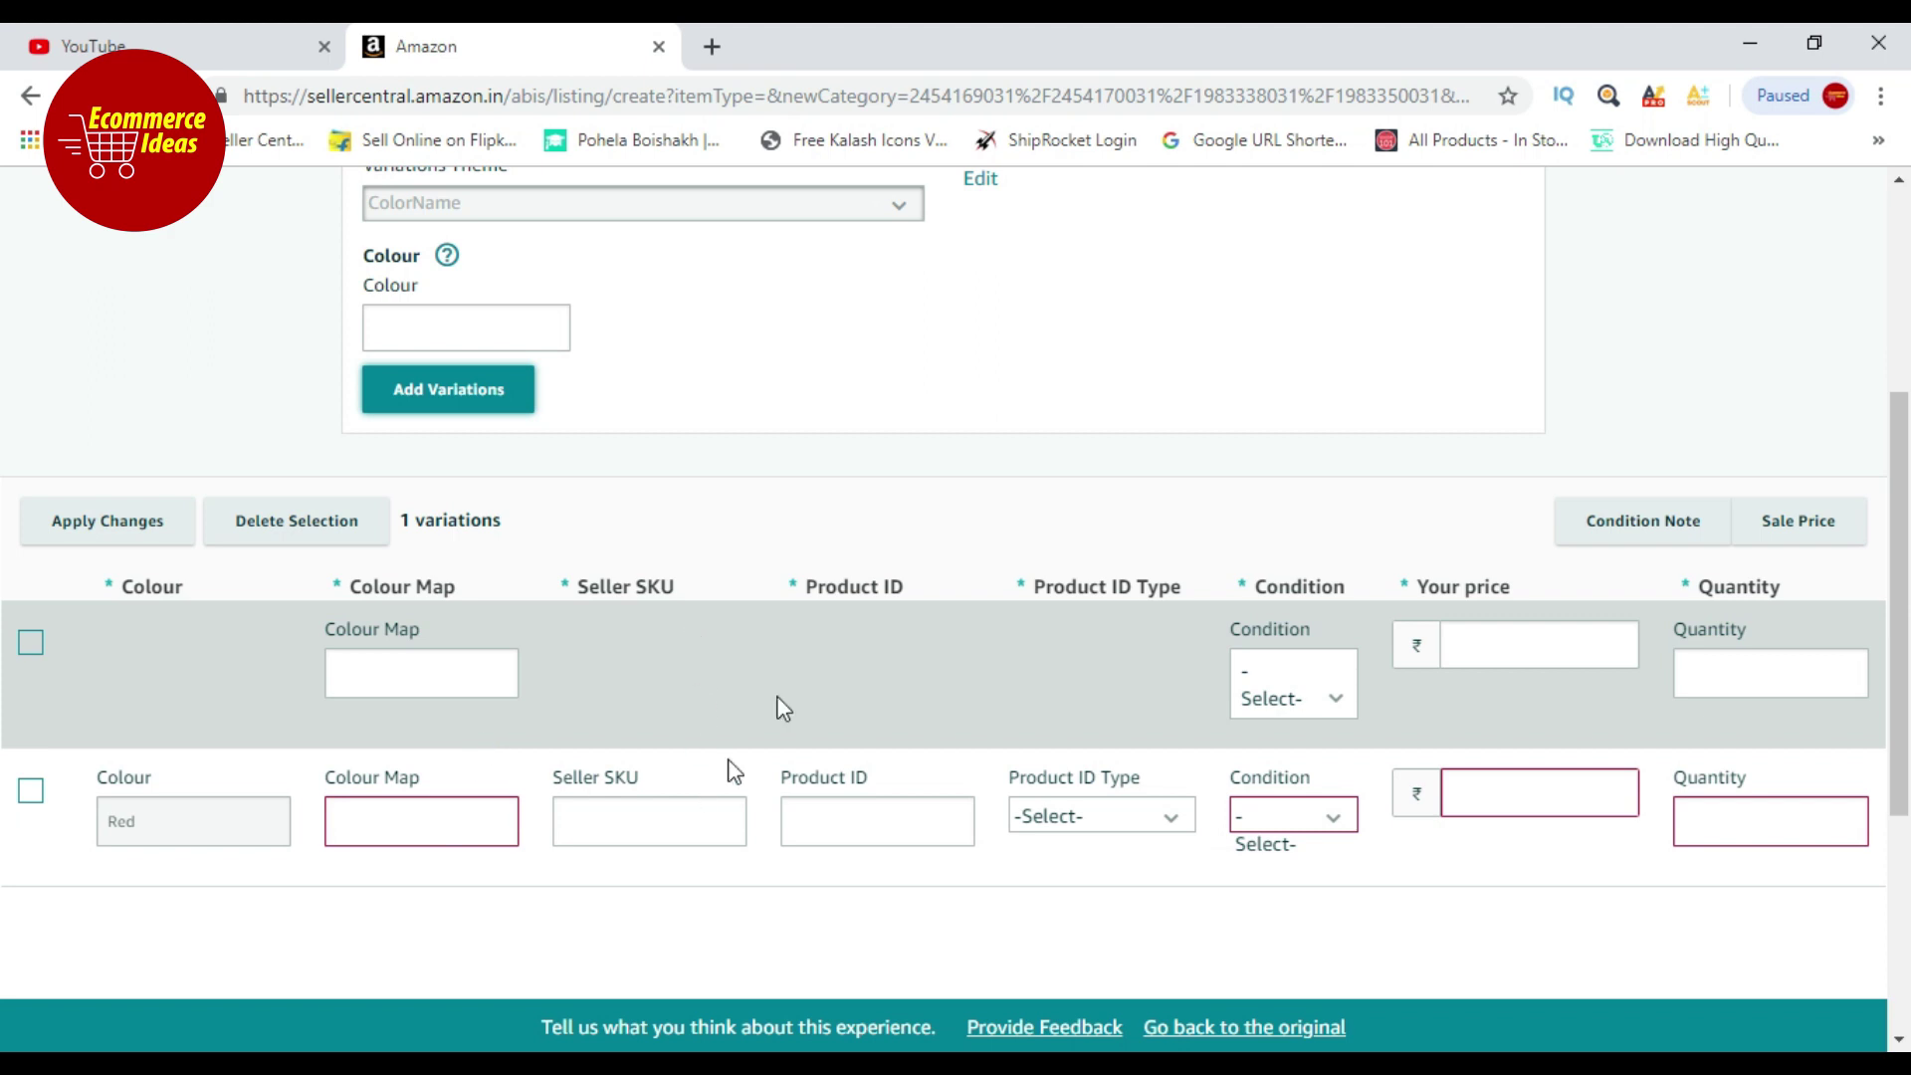
scroll(286, 455, "up", 1)
scroll(286, 454, "up", 3)
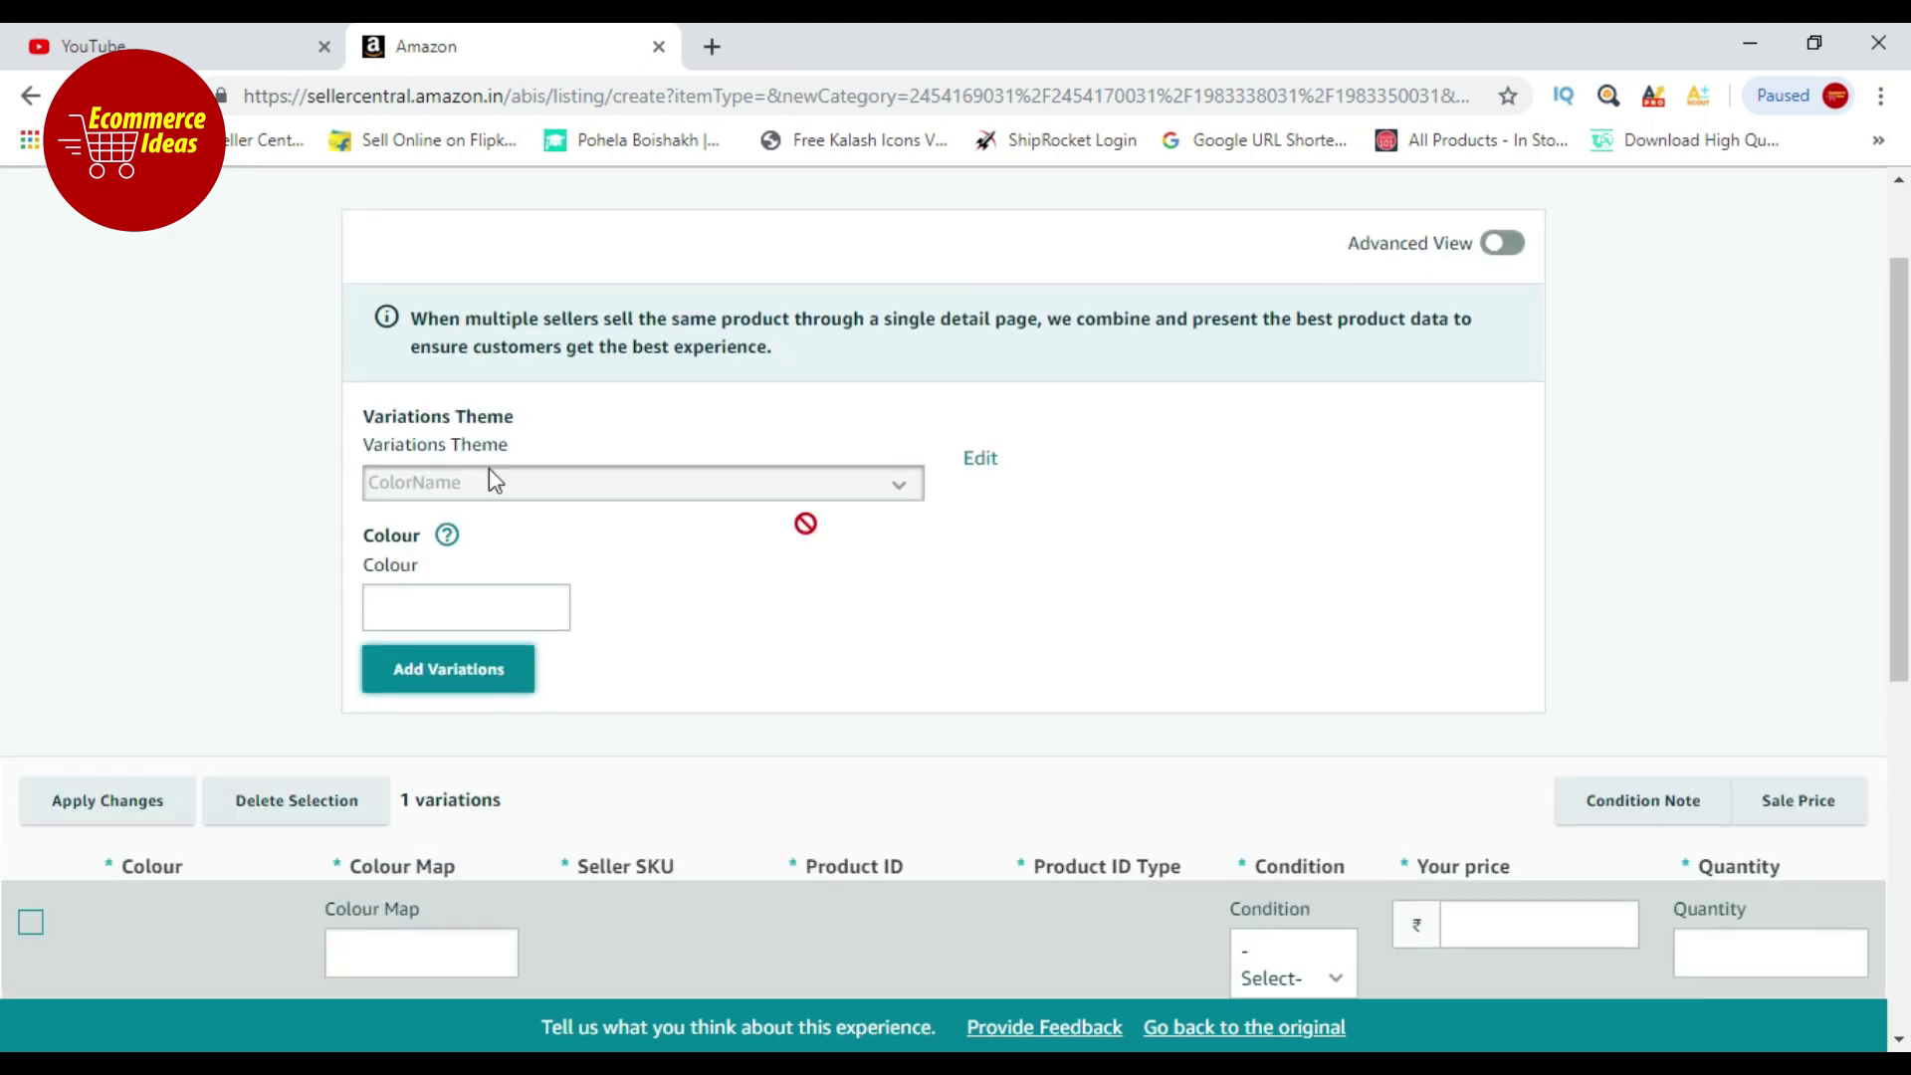
left_click(372, 603)
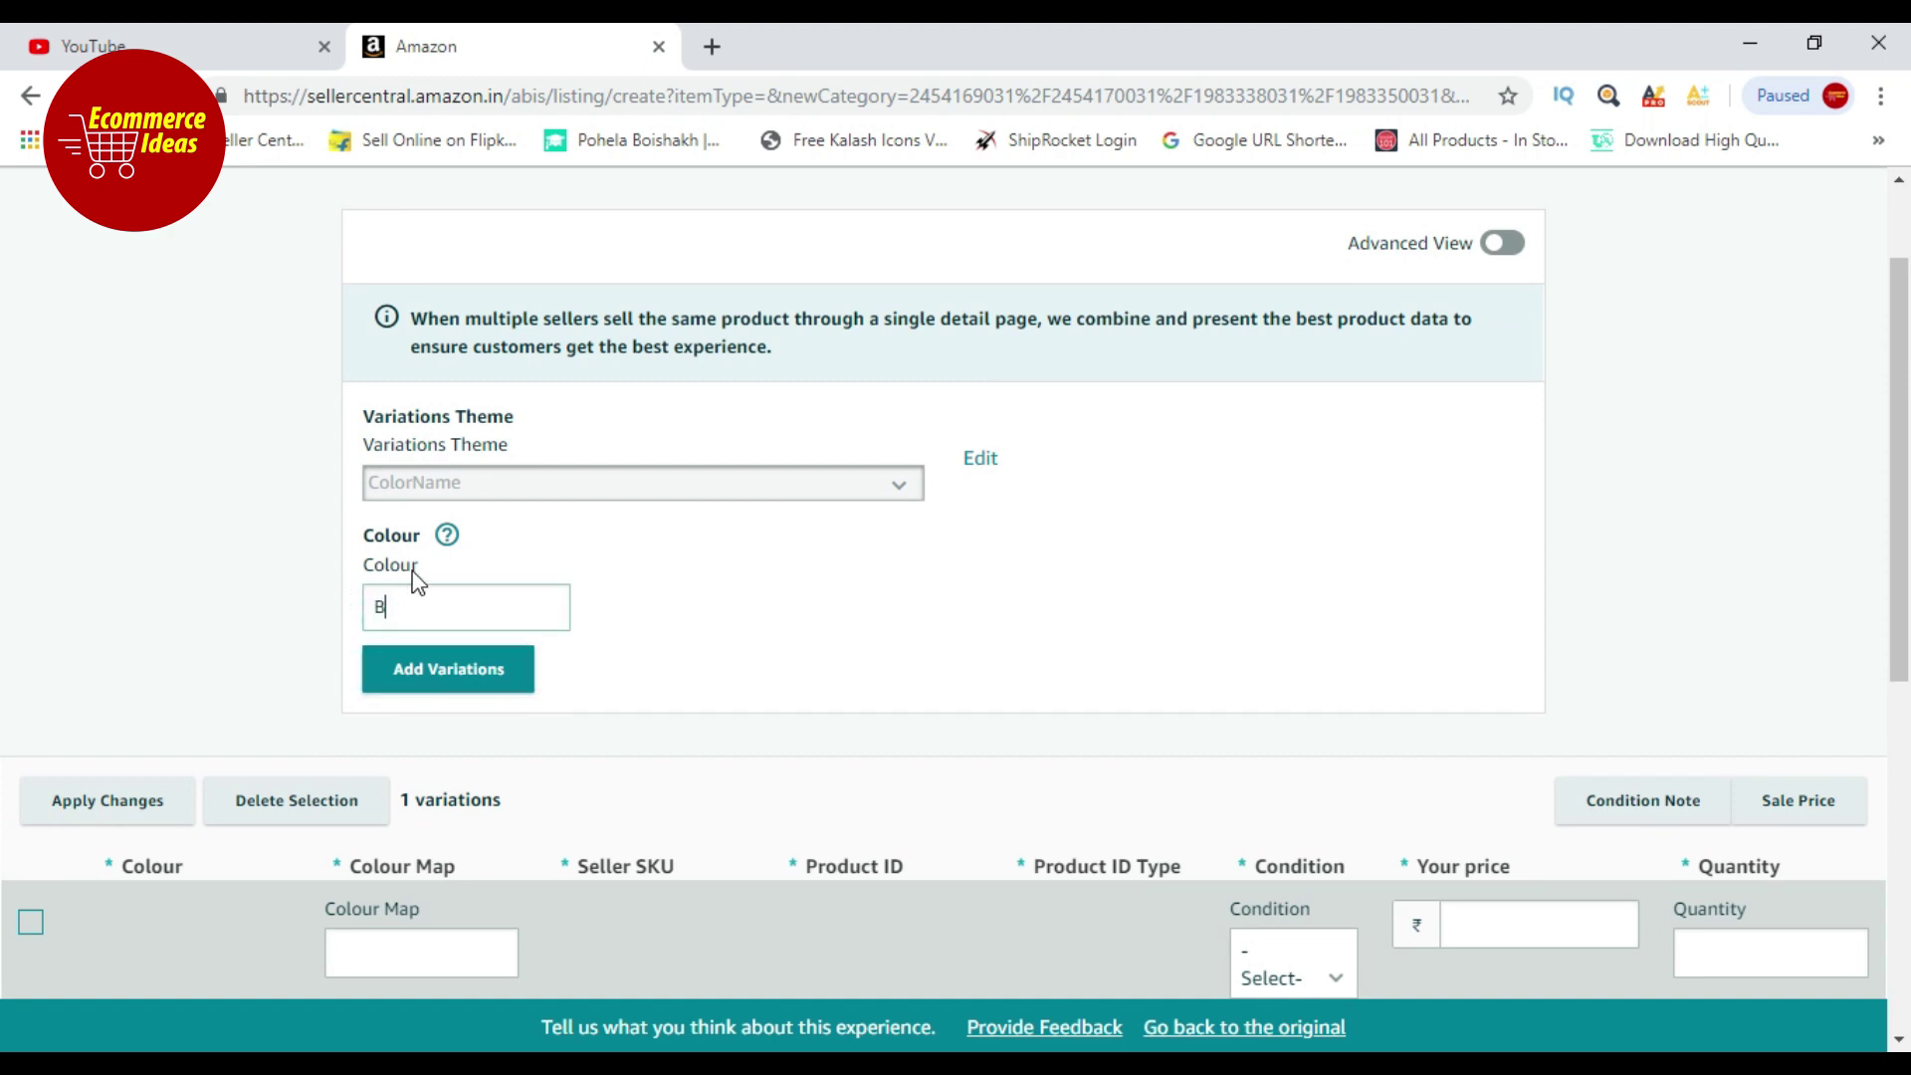
type("Black")
left_click(507, 696)
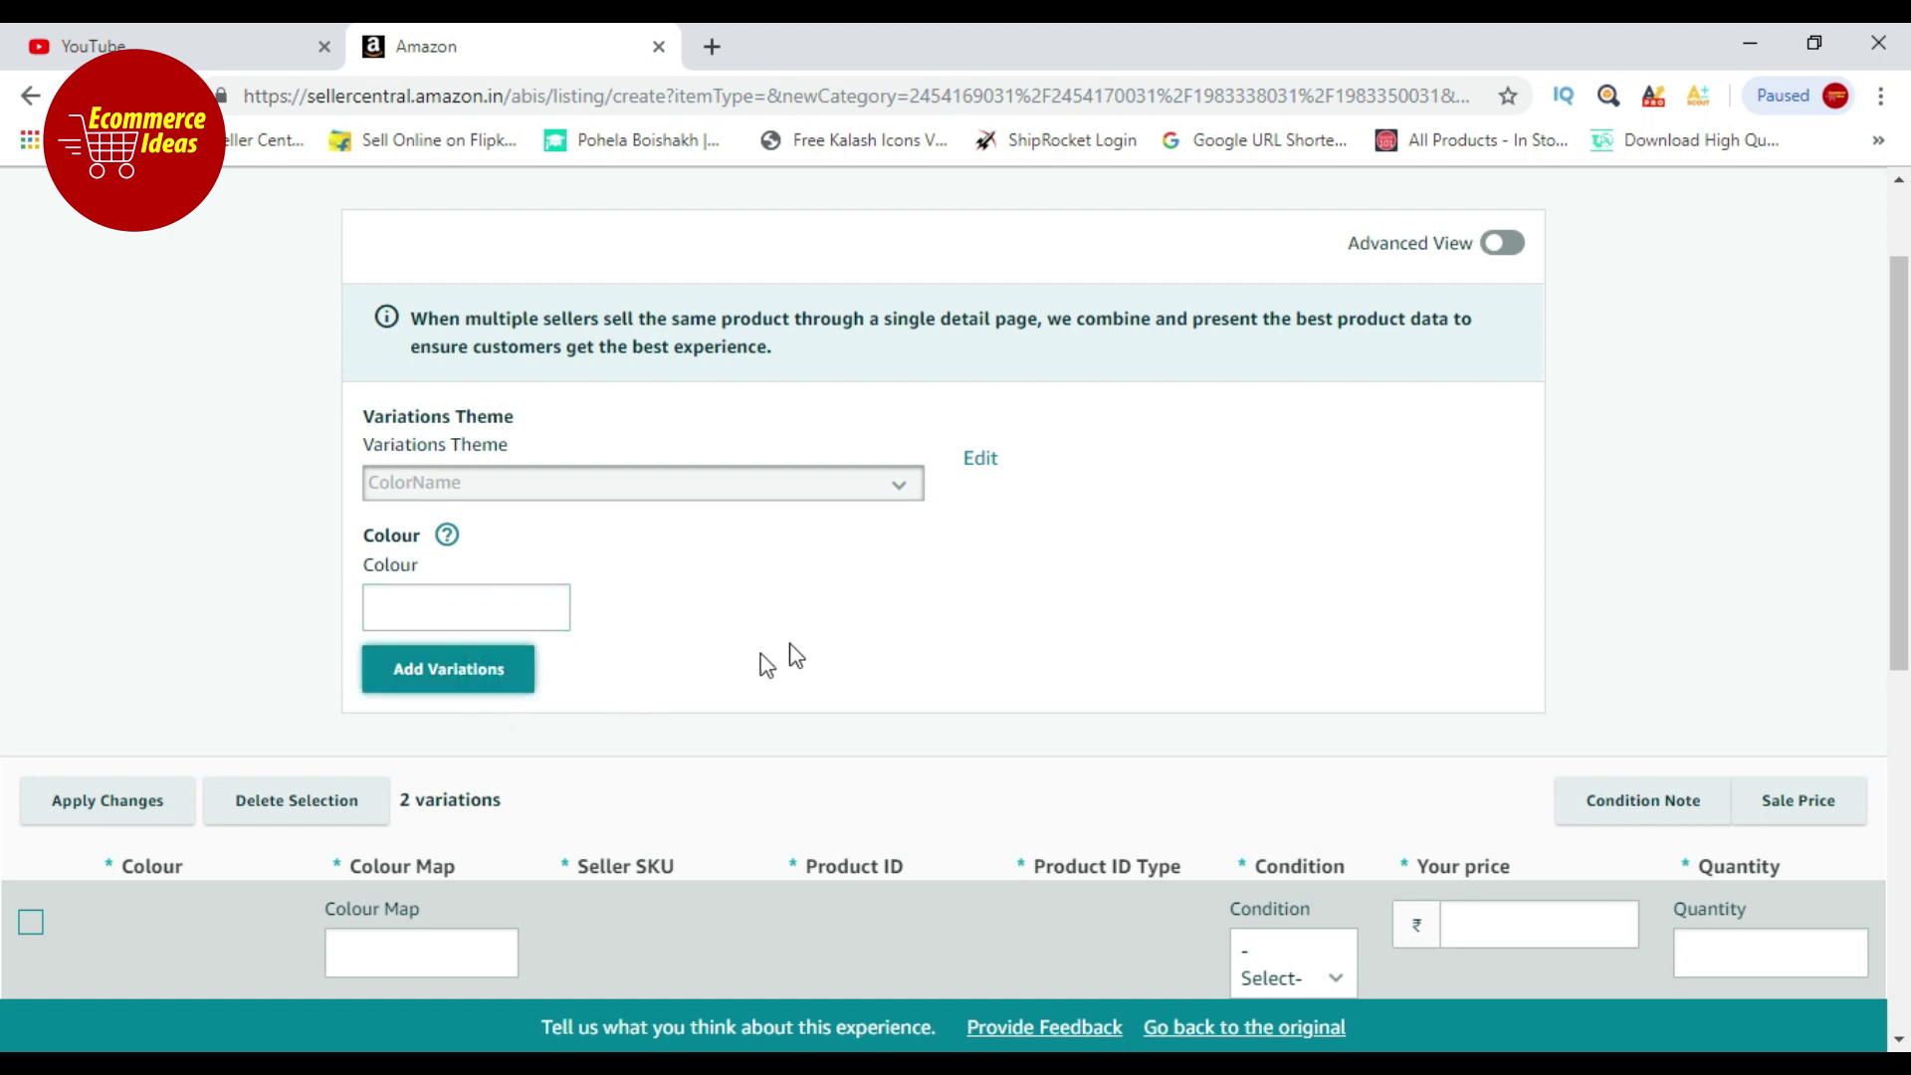
- Set the Colour Map of the Red variation to Red
scroll(789, 653, "down", 3)
scroll(603, 575, "down", 3)
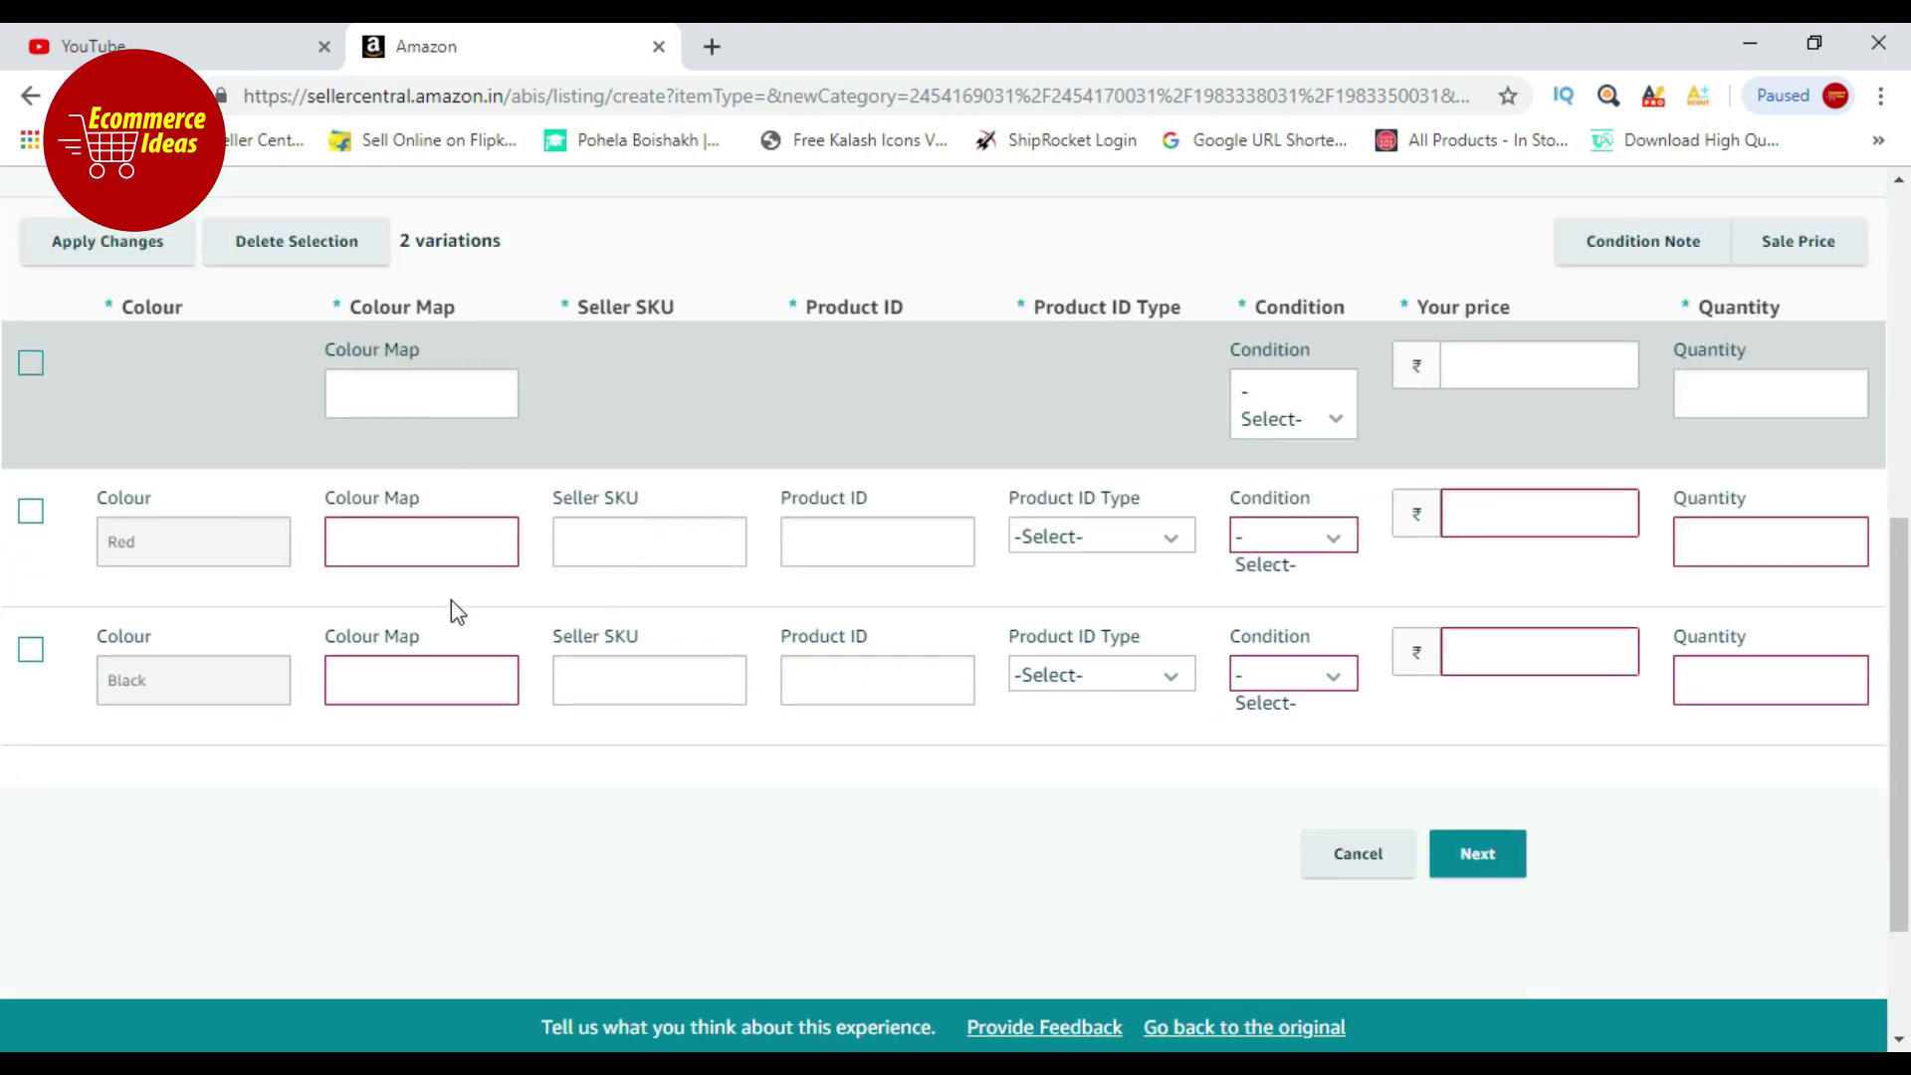
scroll(458, 611, "up", 4)
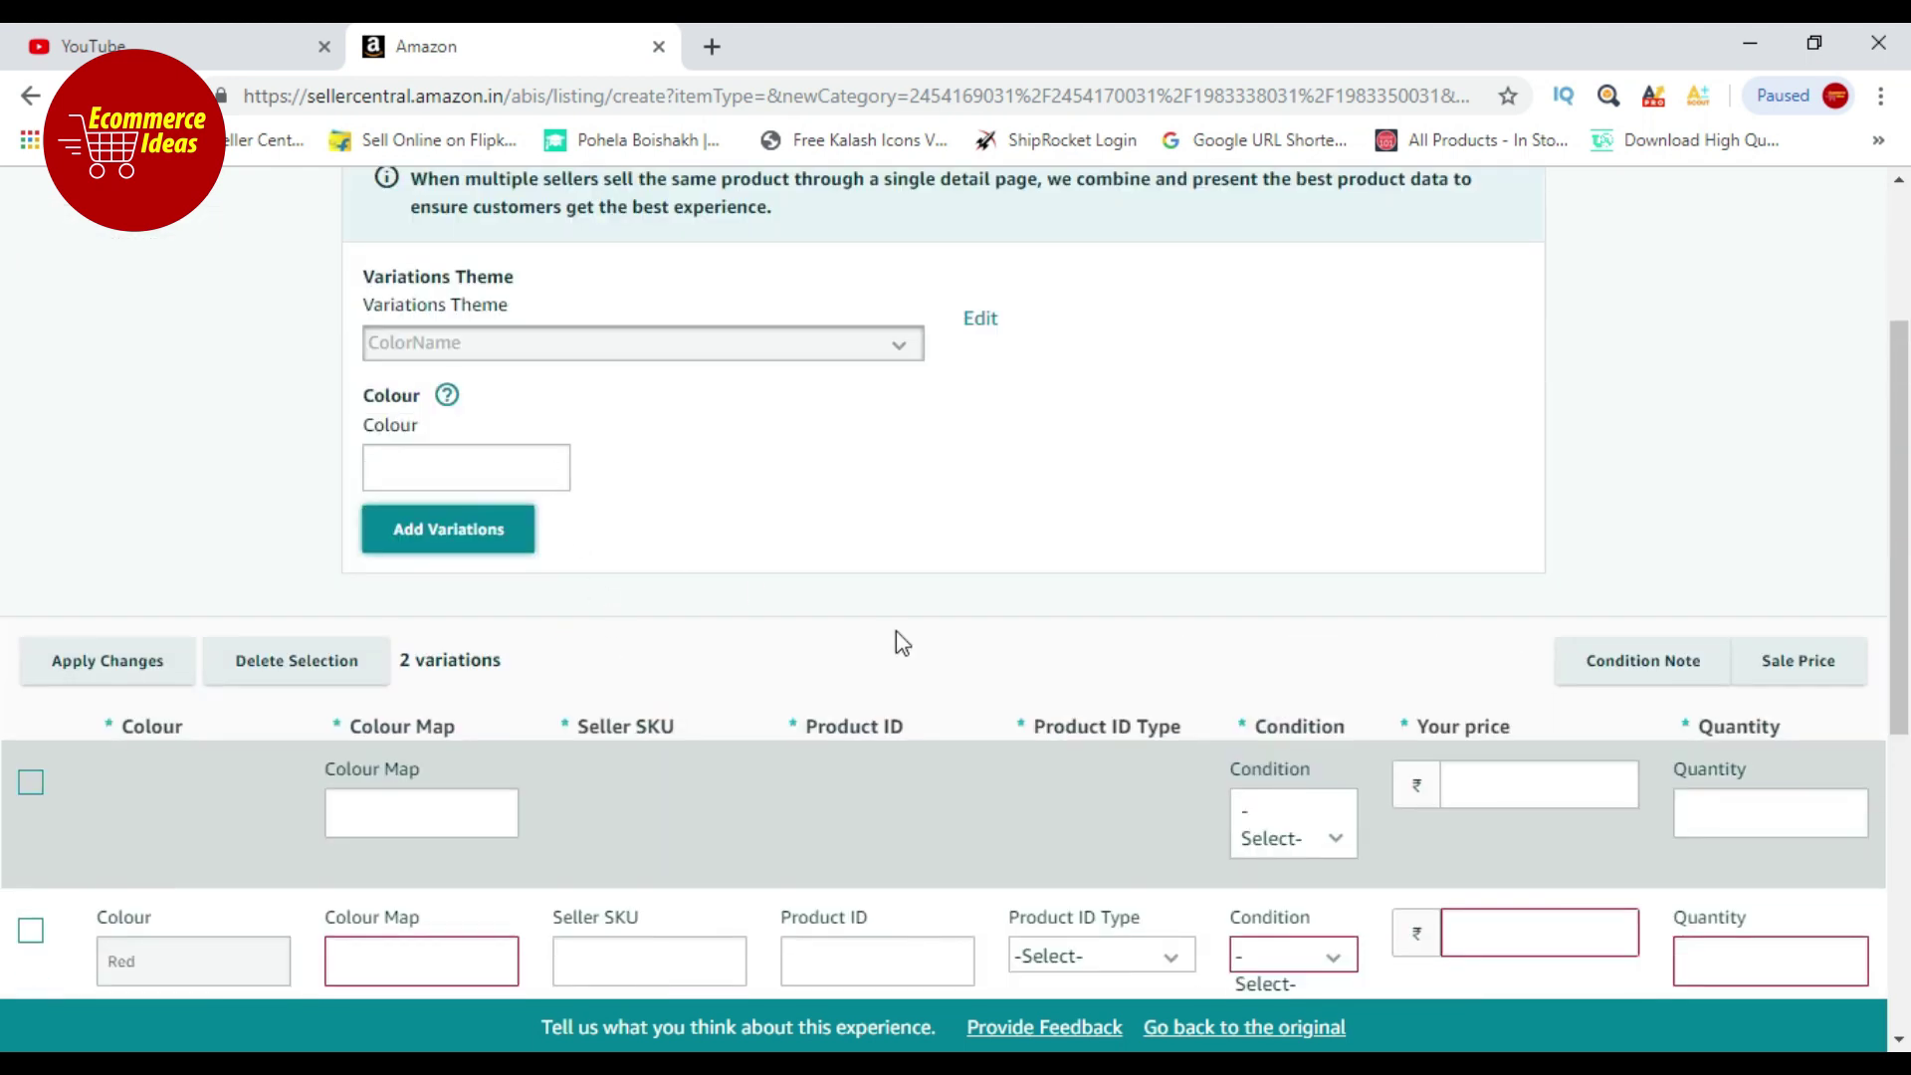
scroll(901, 643, "down", 4)
left_click(423, 547)
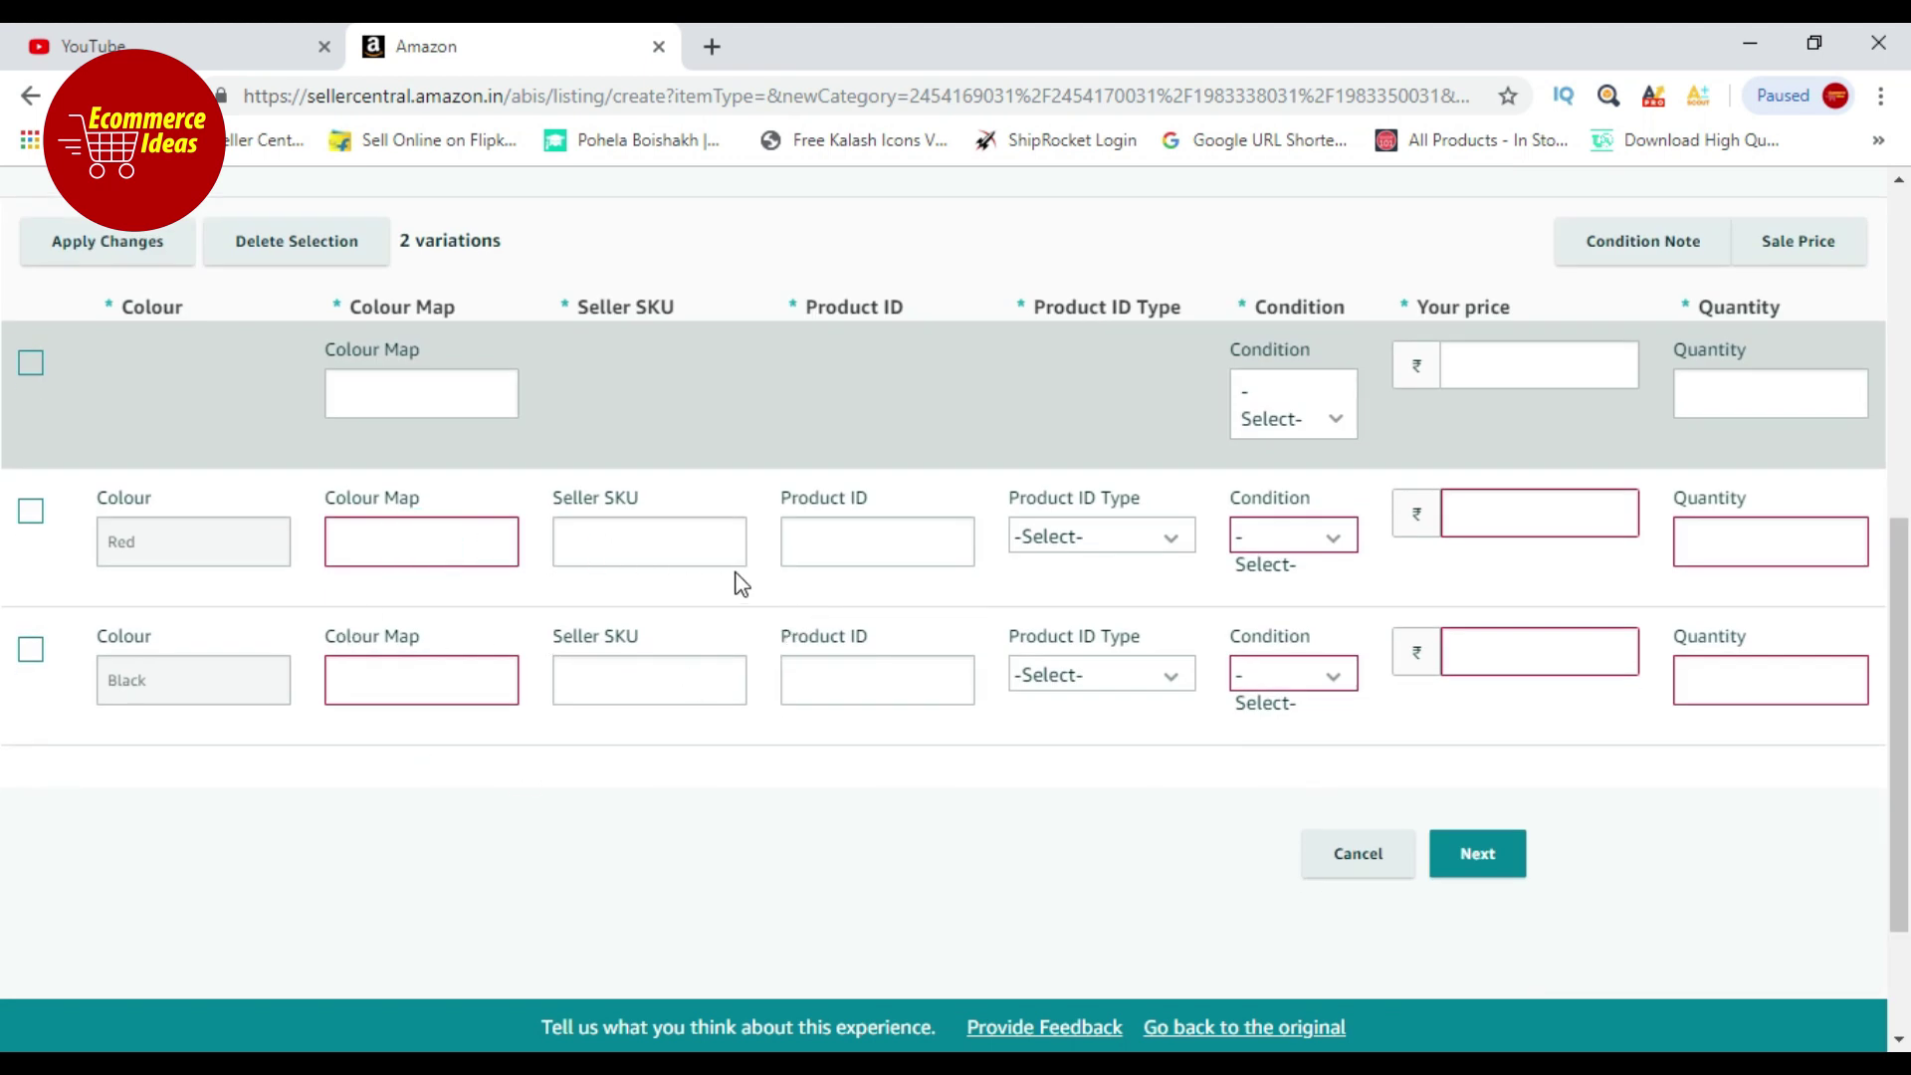
- Copy the SKU RANBW-GLHB02RW from the Product Details workbook in Excel into the Red variation's Seller SKU
left_click(718, 528)
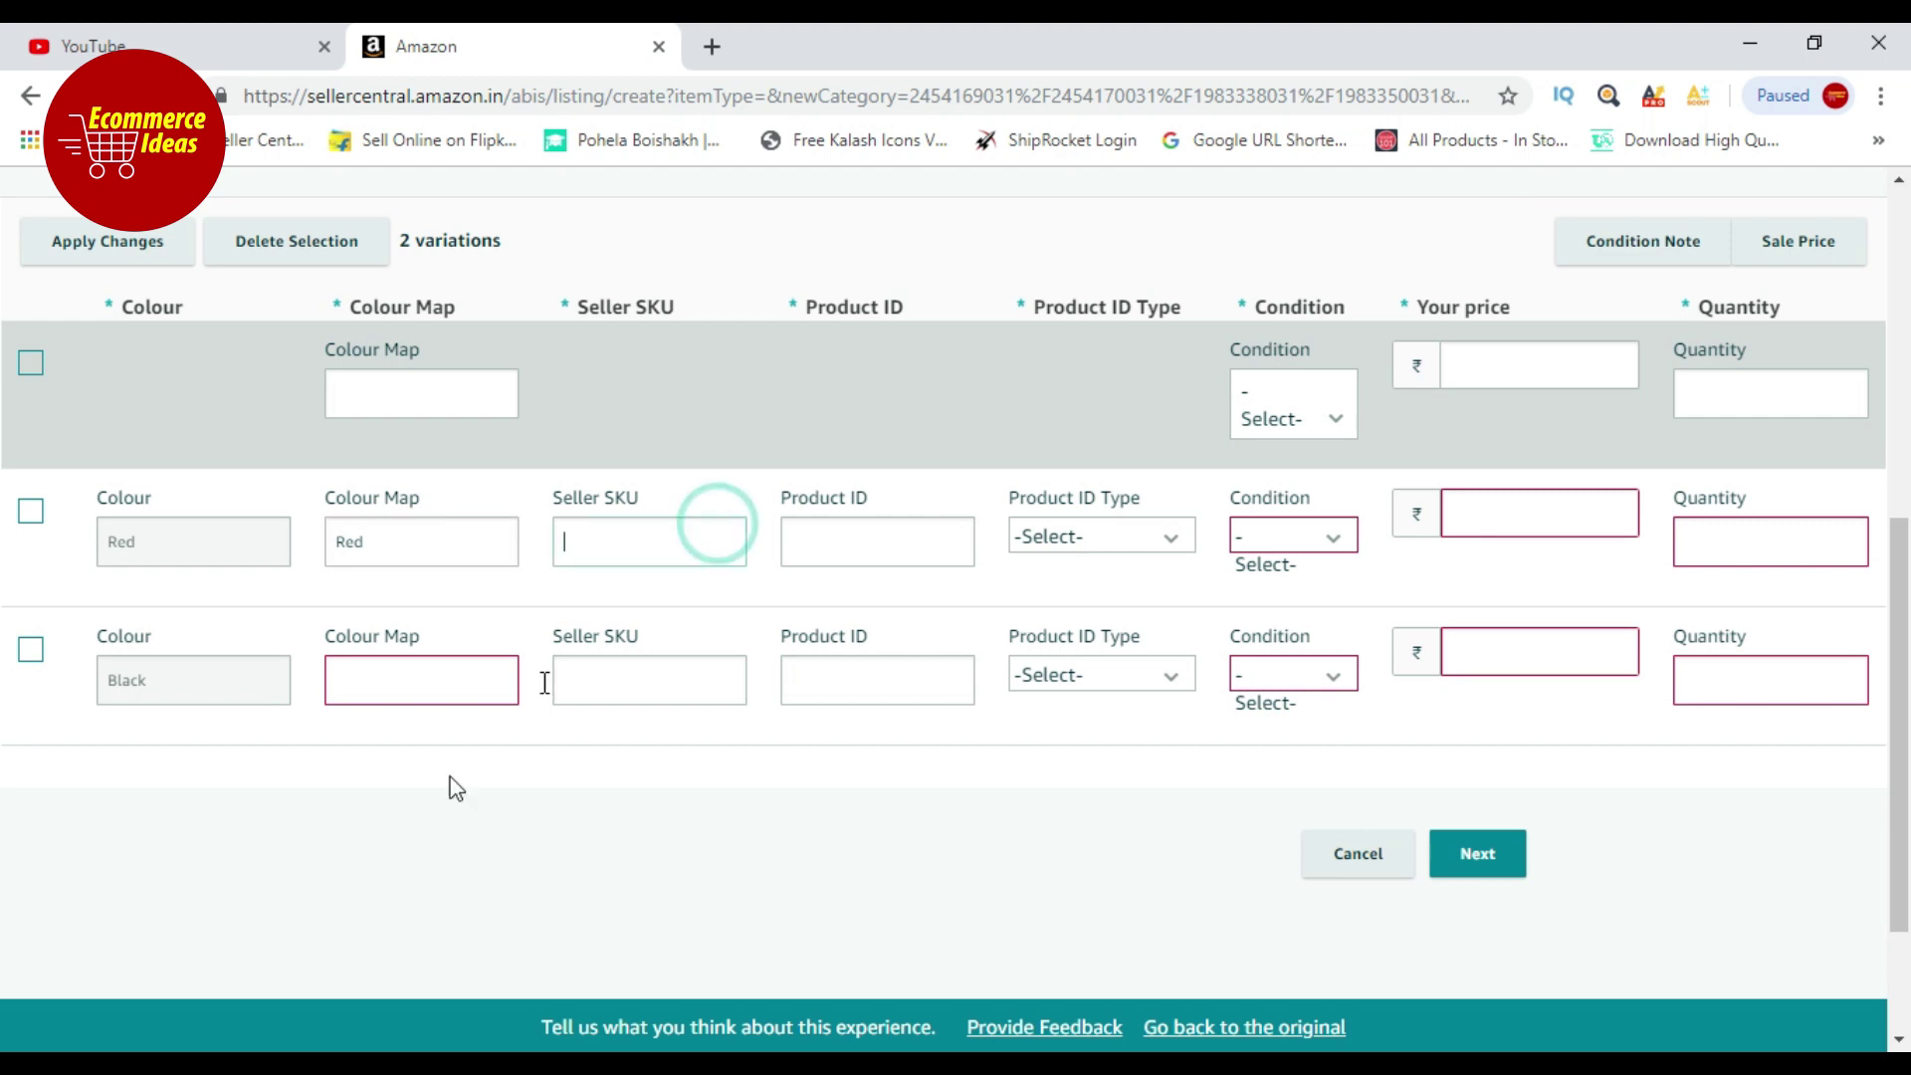
key("alt+Tab")
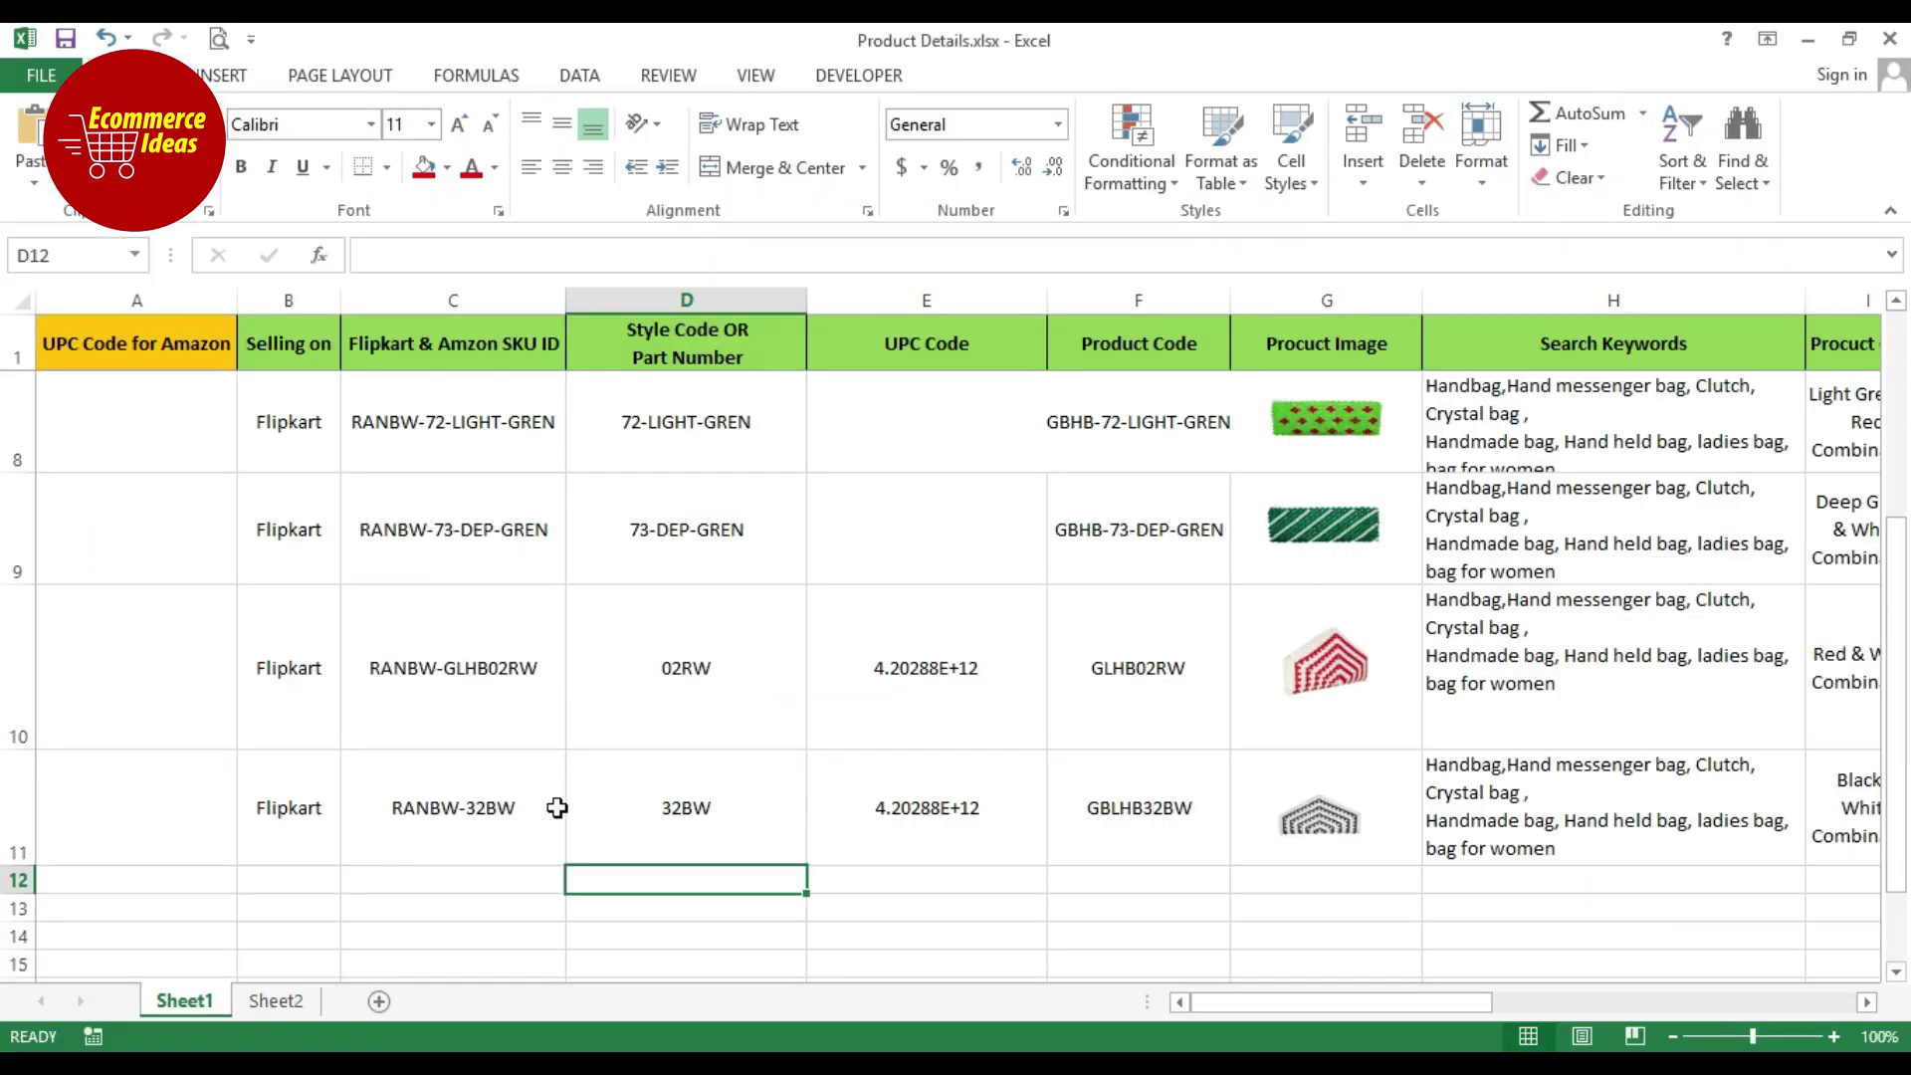
left_click(371, 665)
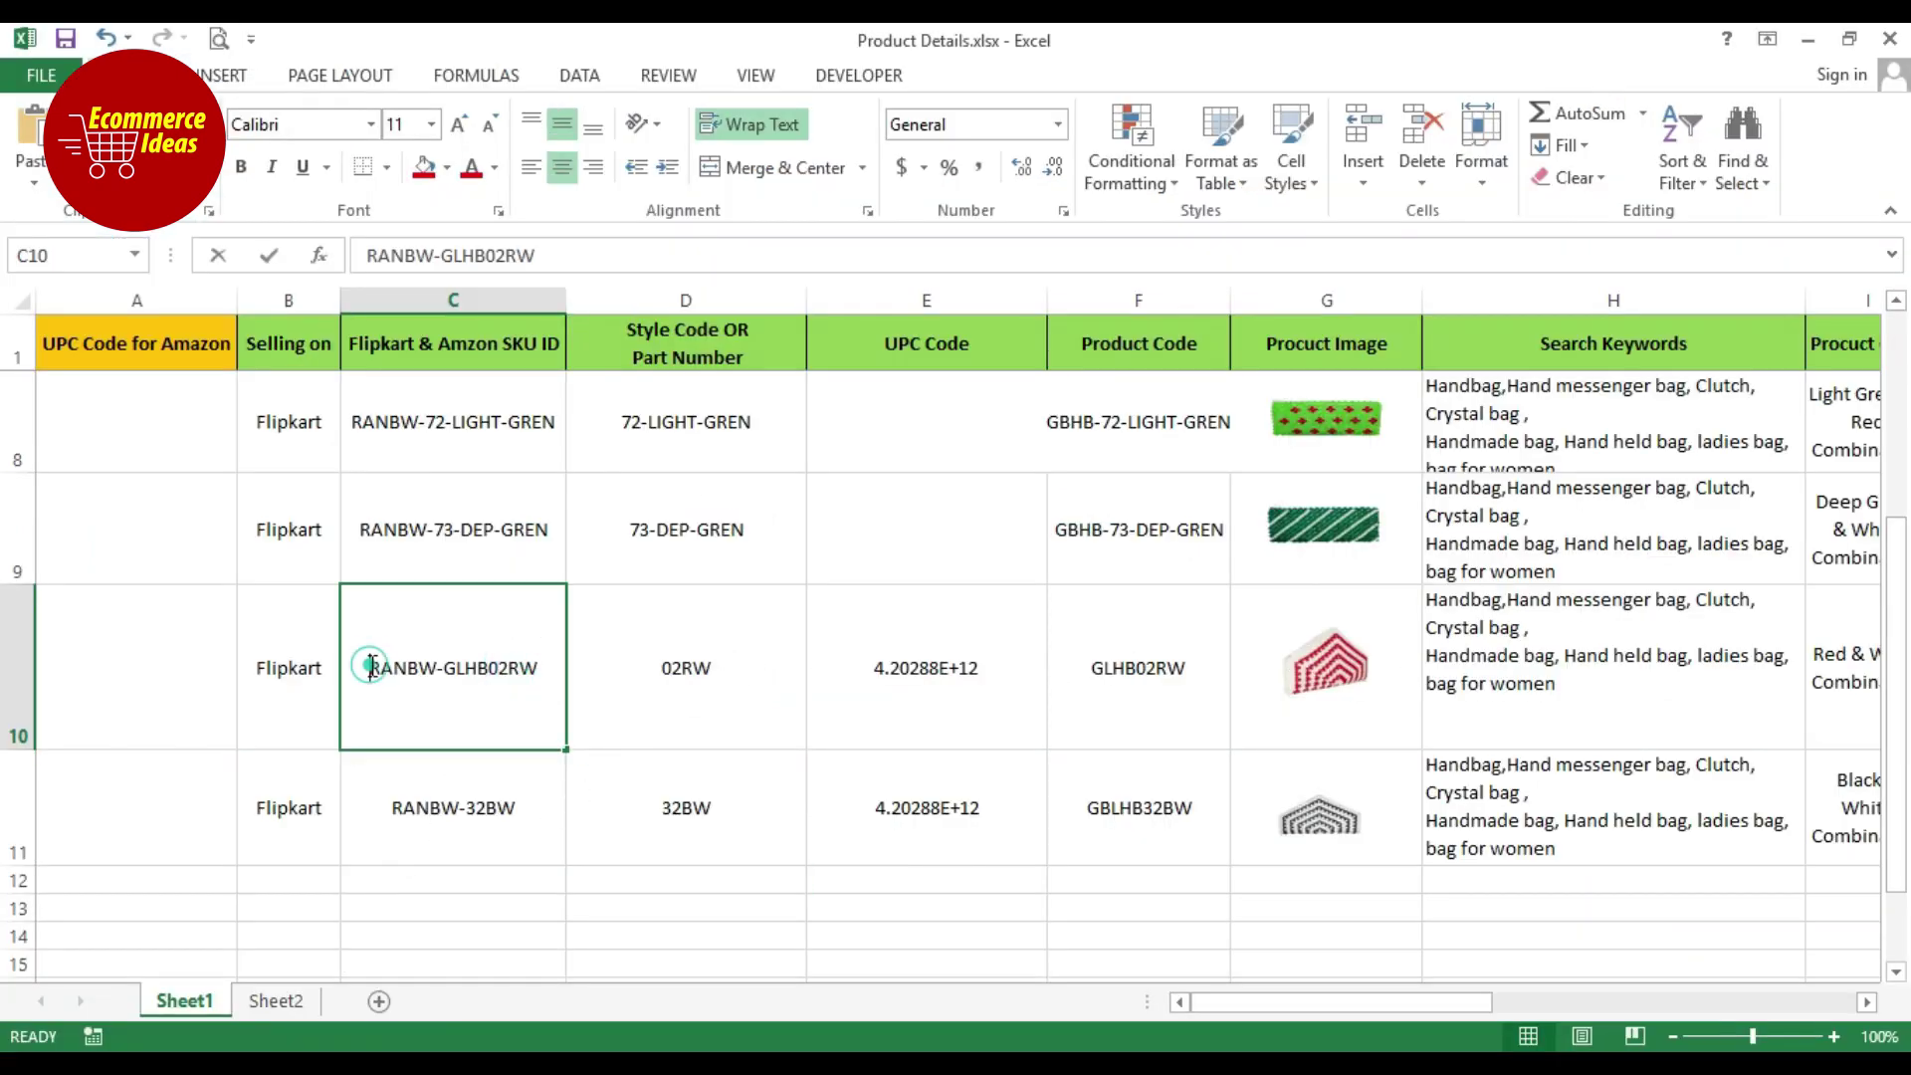
double_click(371, 665)
key("ctrl+c")
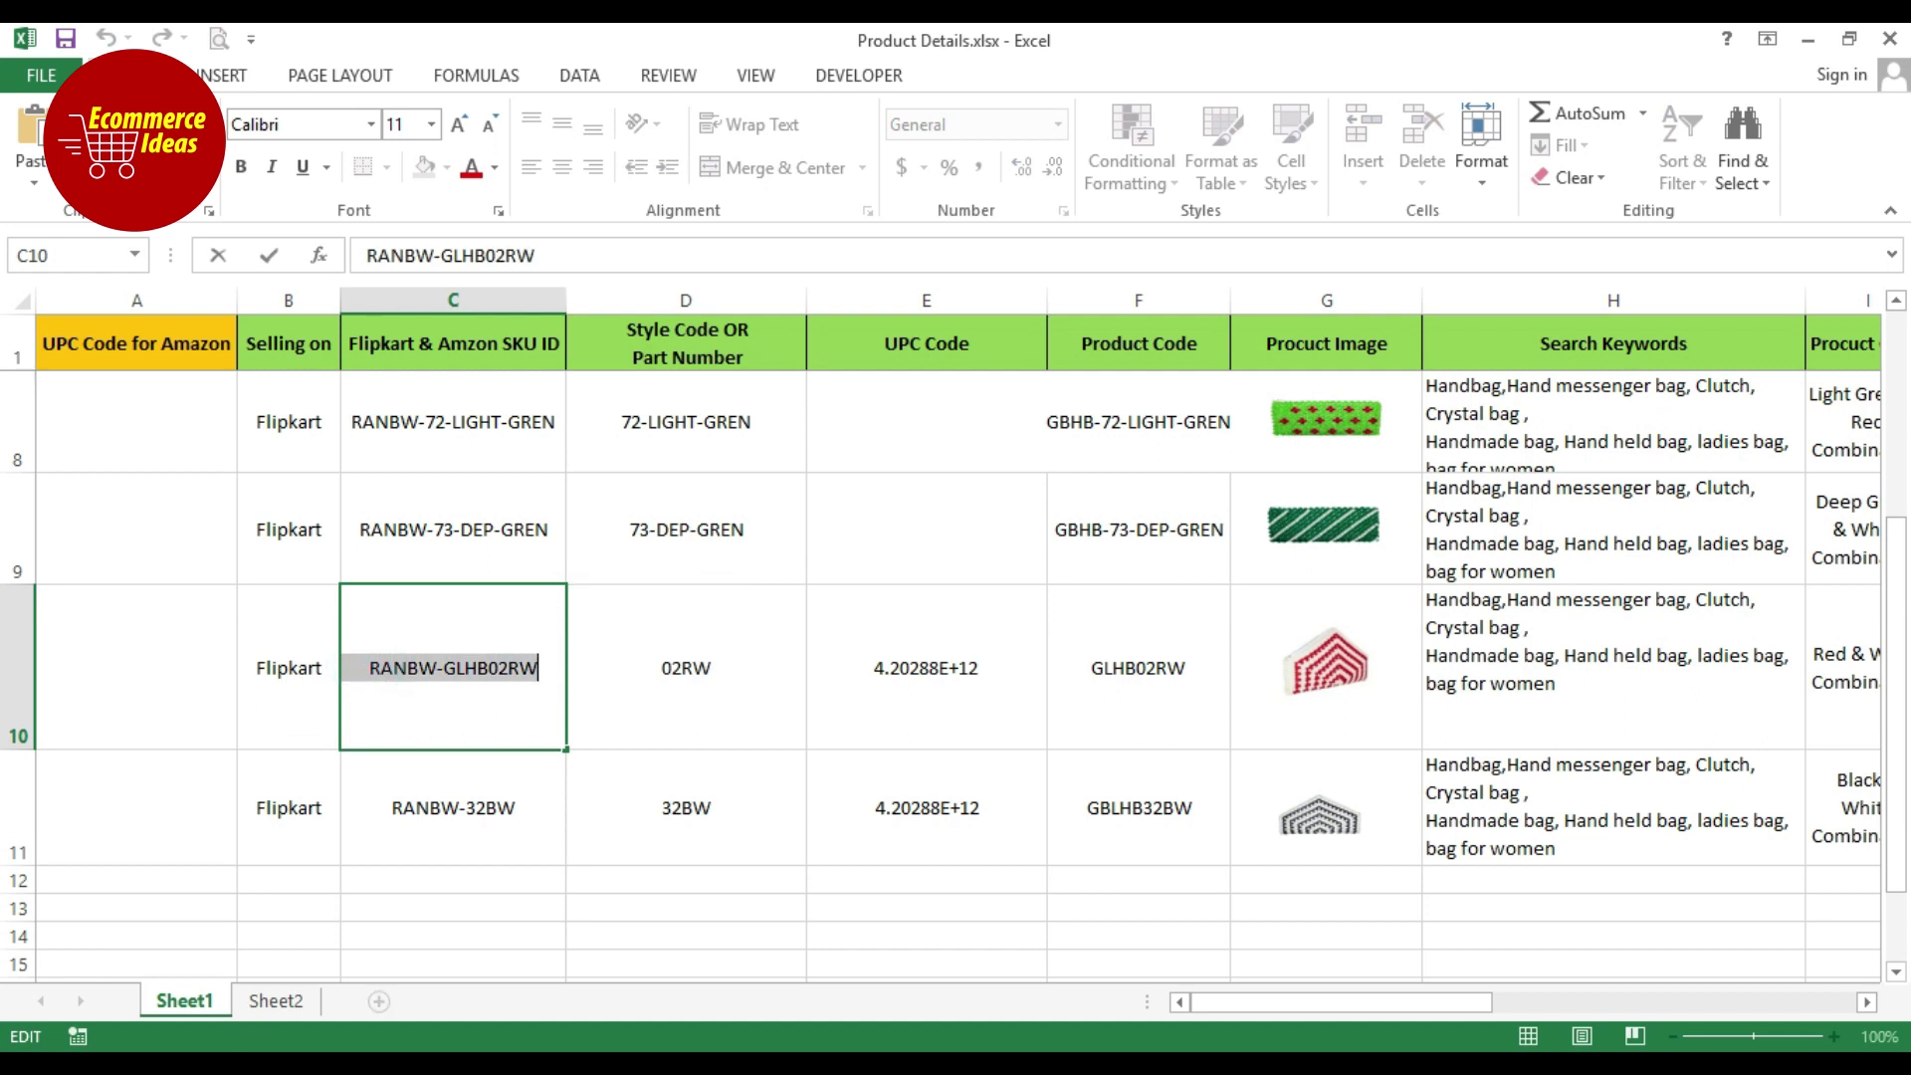
left_click(282, 1050)
left_click(600, 529)
key("ctrl+v")
- Set the Product ID Type of the Red variation to UPC
left_click(882, 530)
left_click(1162, 512)
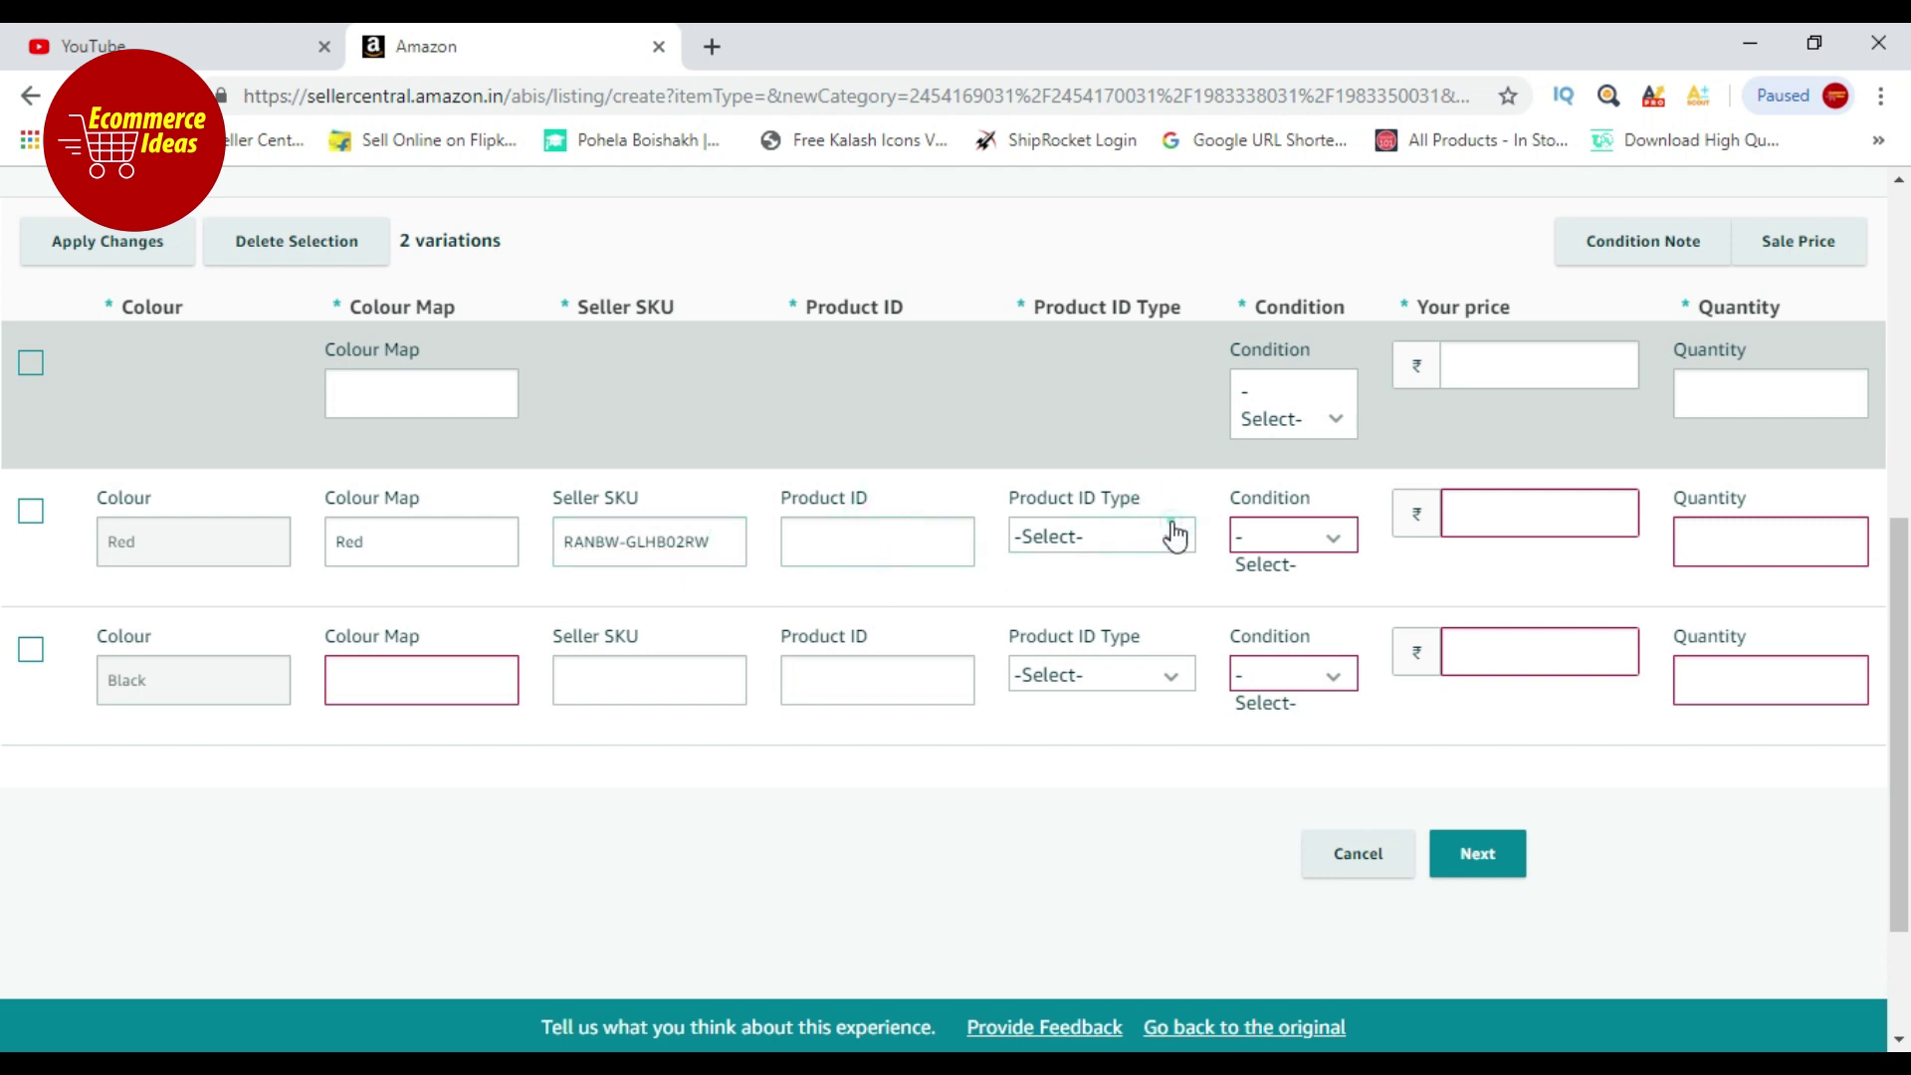
left_click(1174, 536)
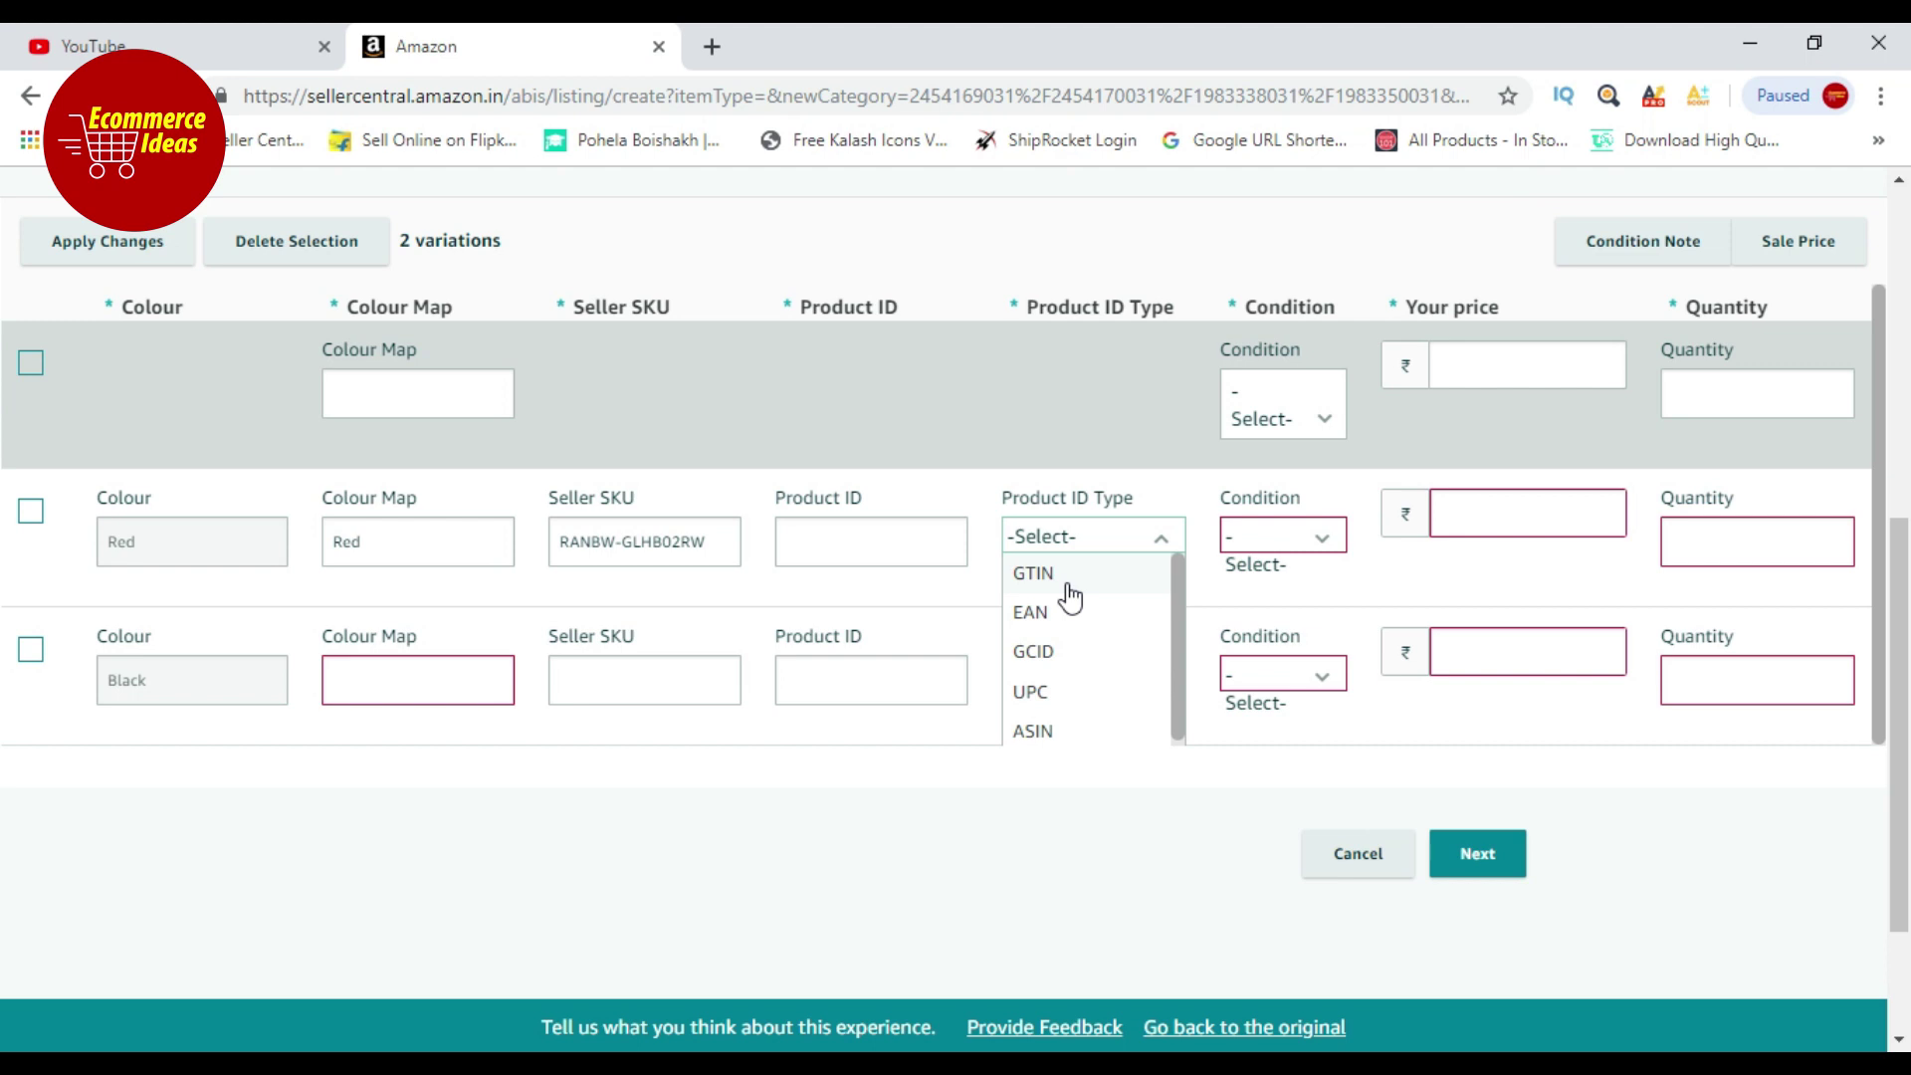
left_click(1062, 694)
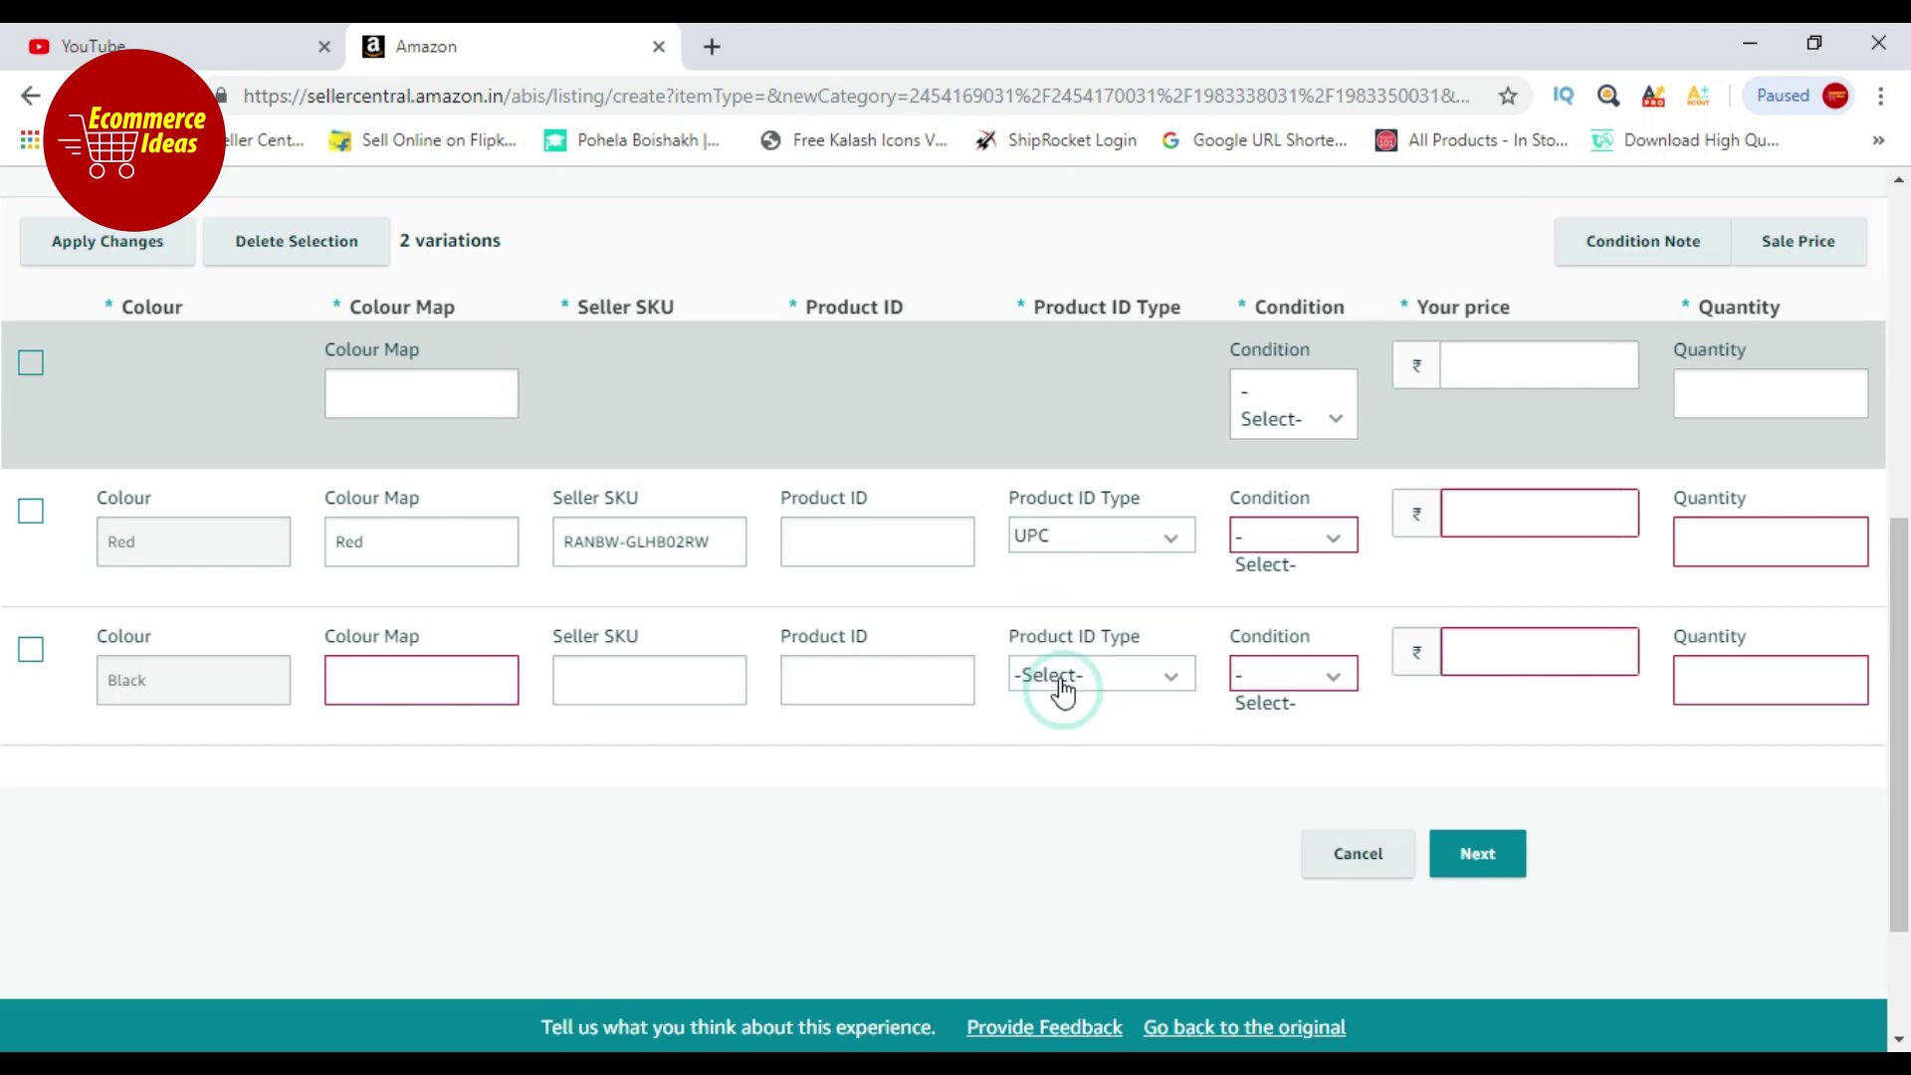
left_click(908, 546)
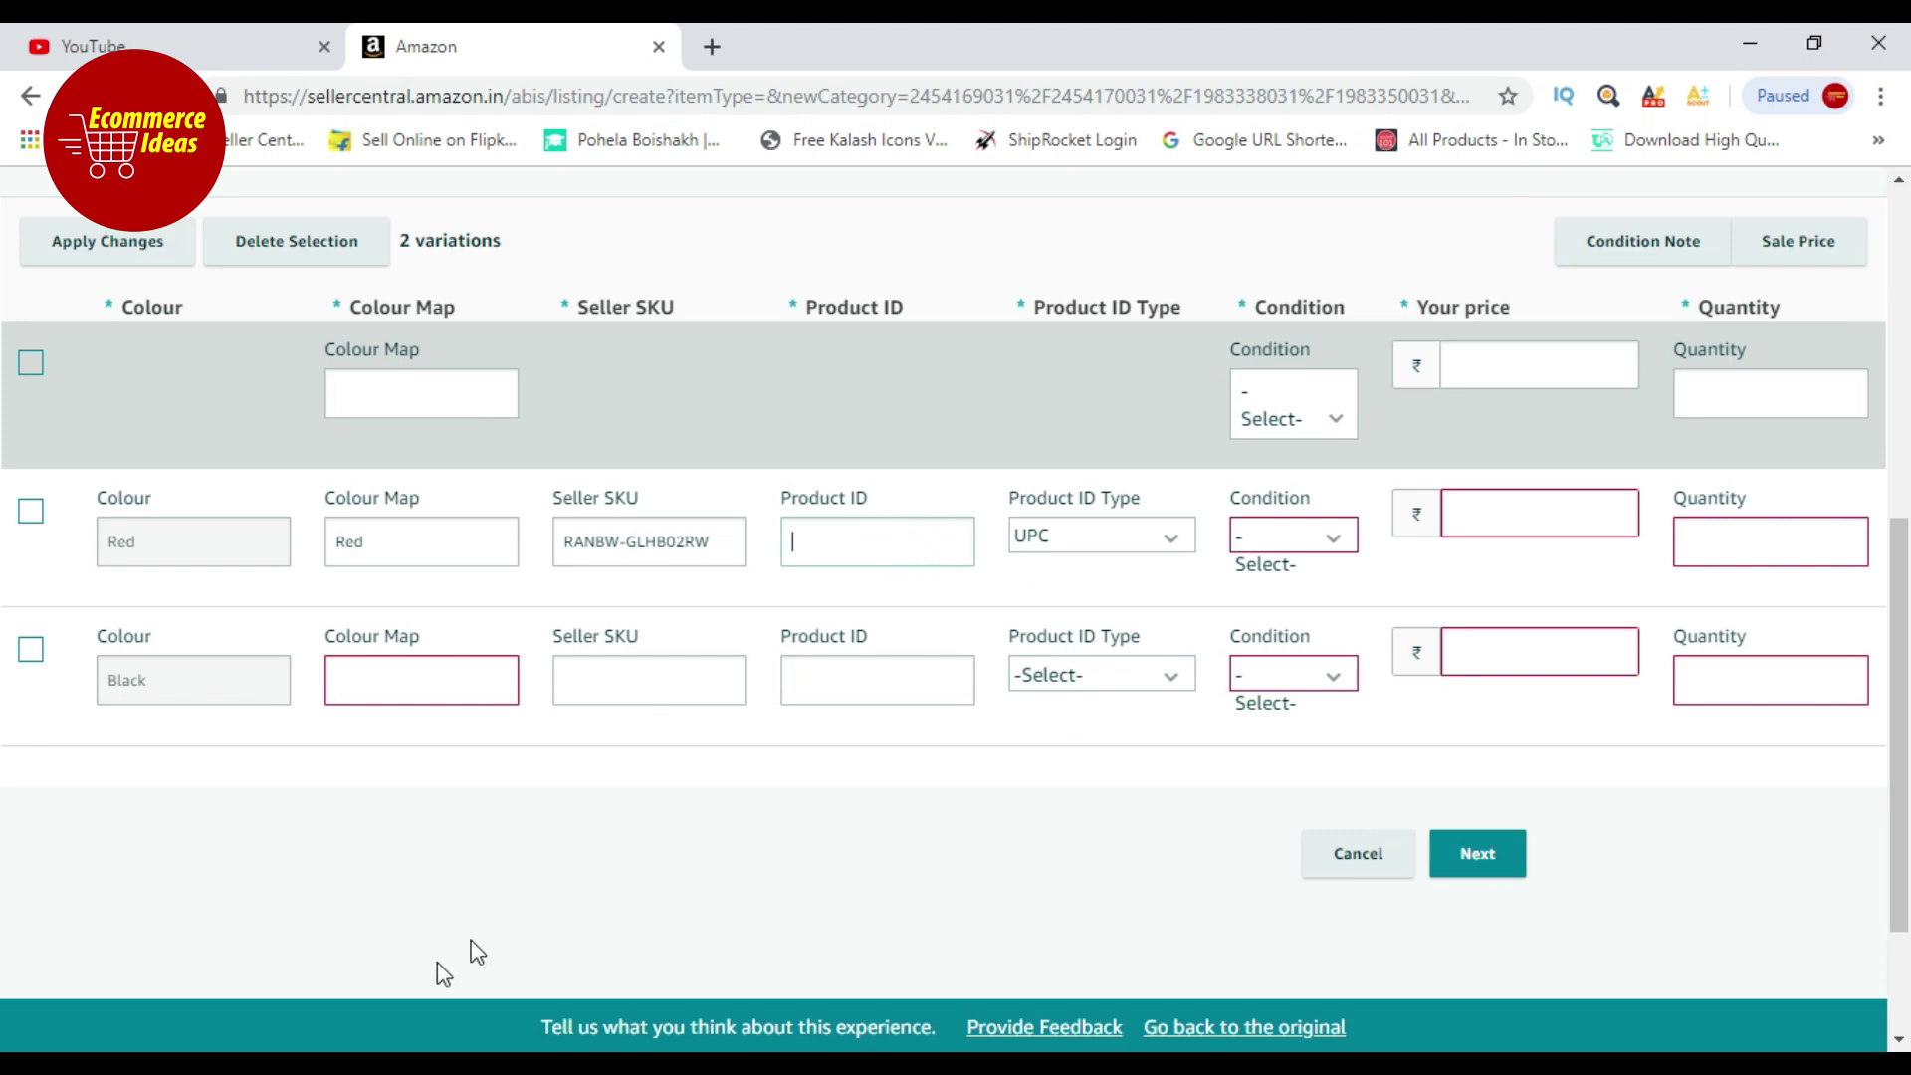
key("alt+Tab")
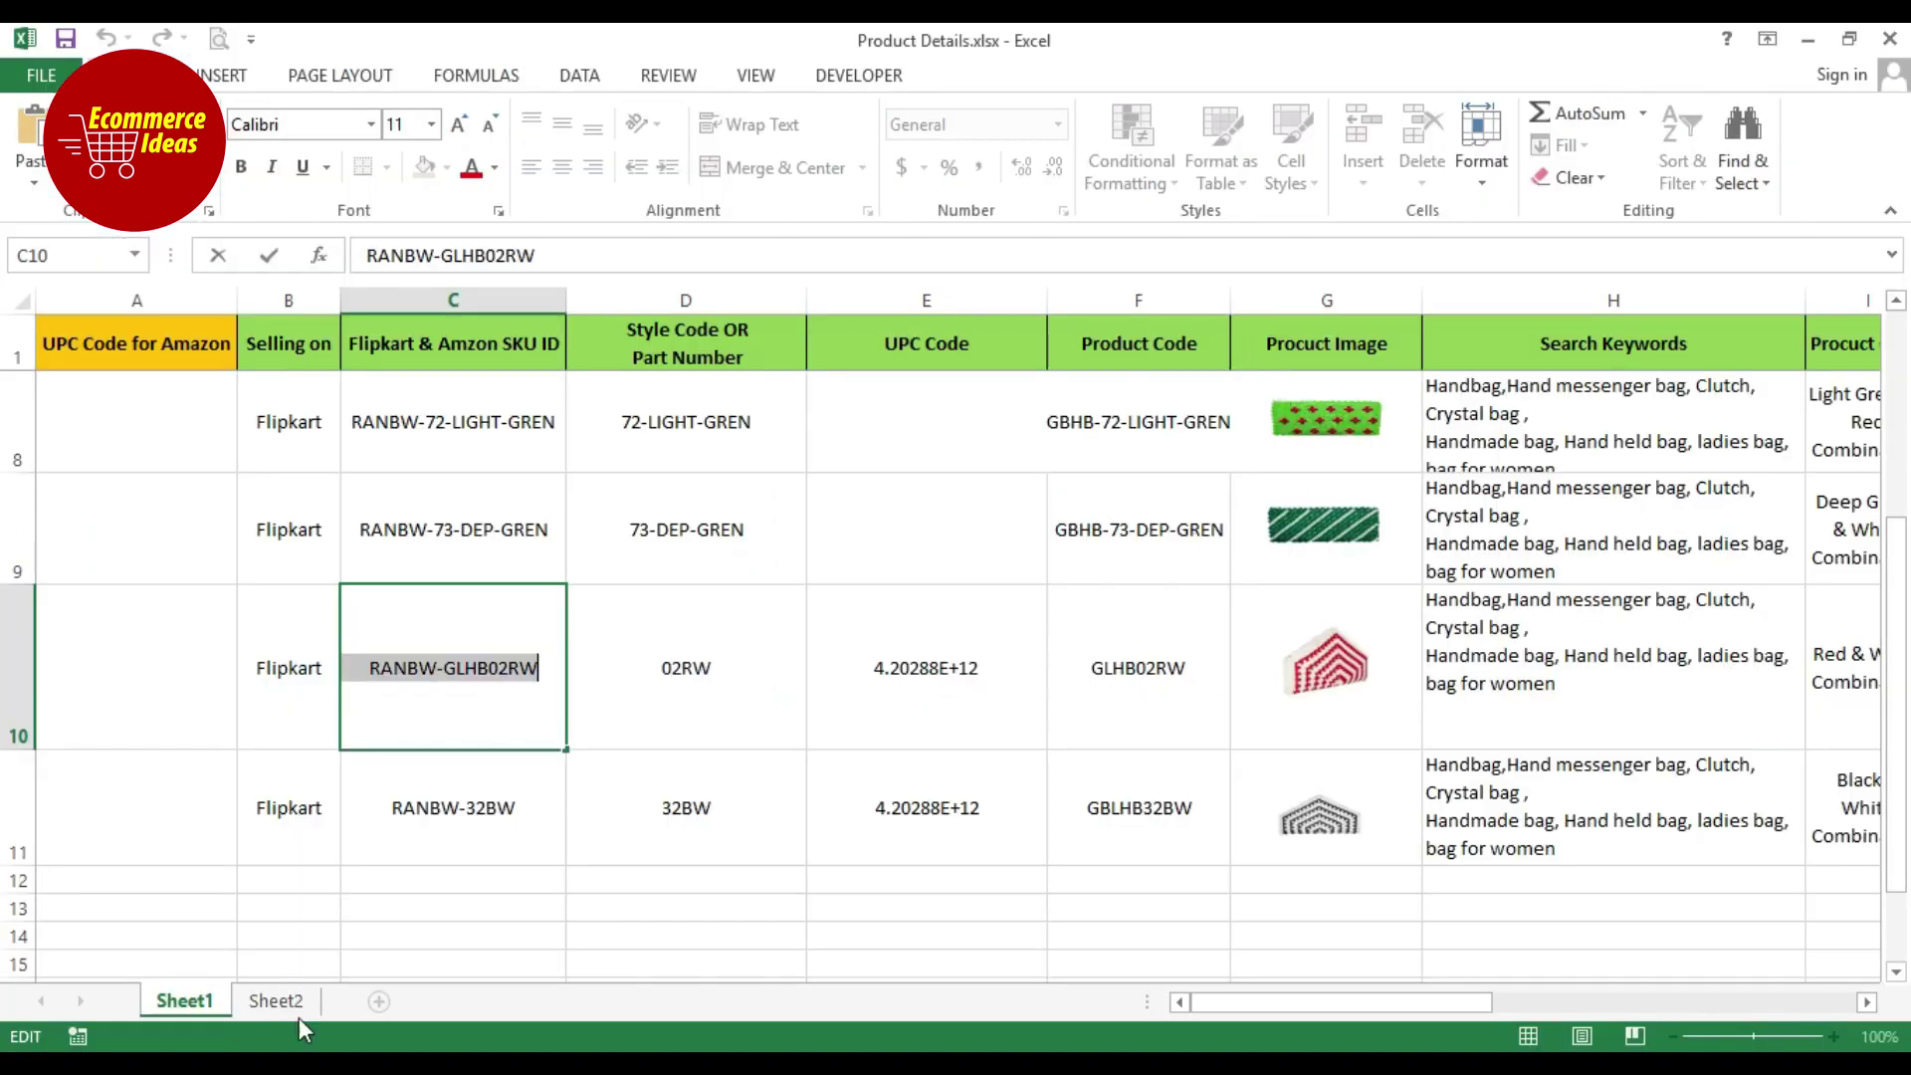
left_click(1032, 668)
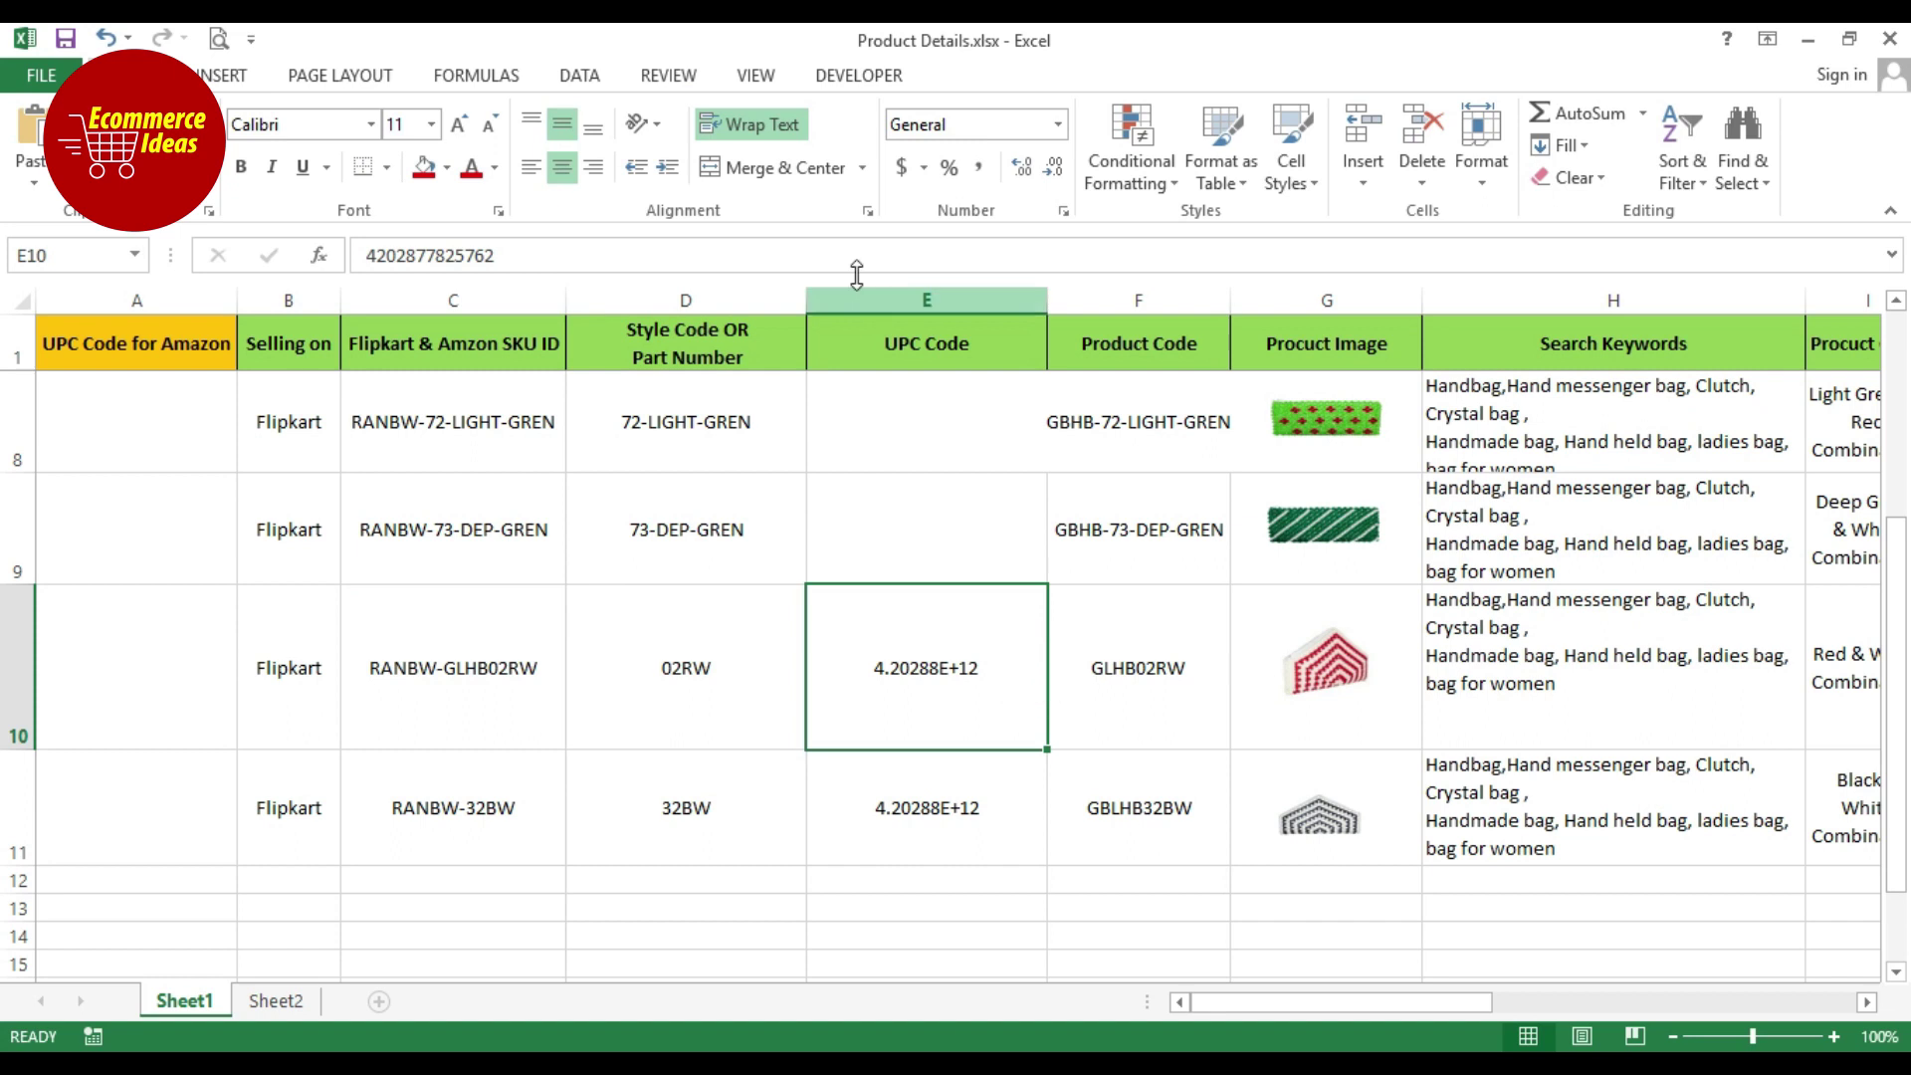
left_click(597, 267)
left_click_drag(514, 258, 358, 258)
key("ctrl+c")
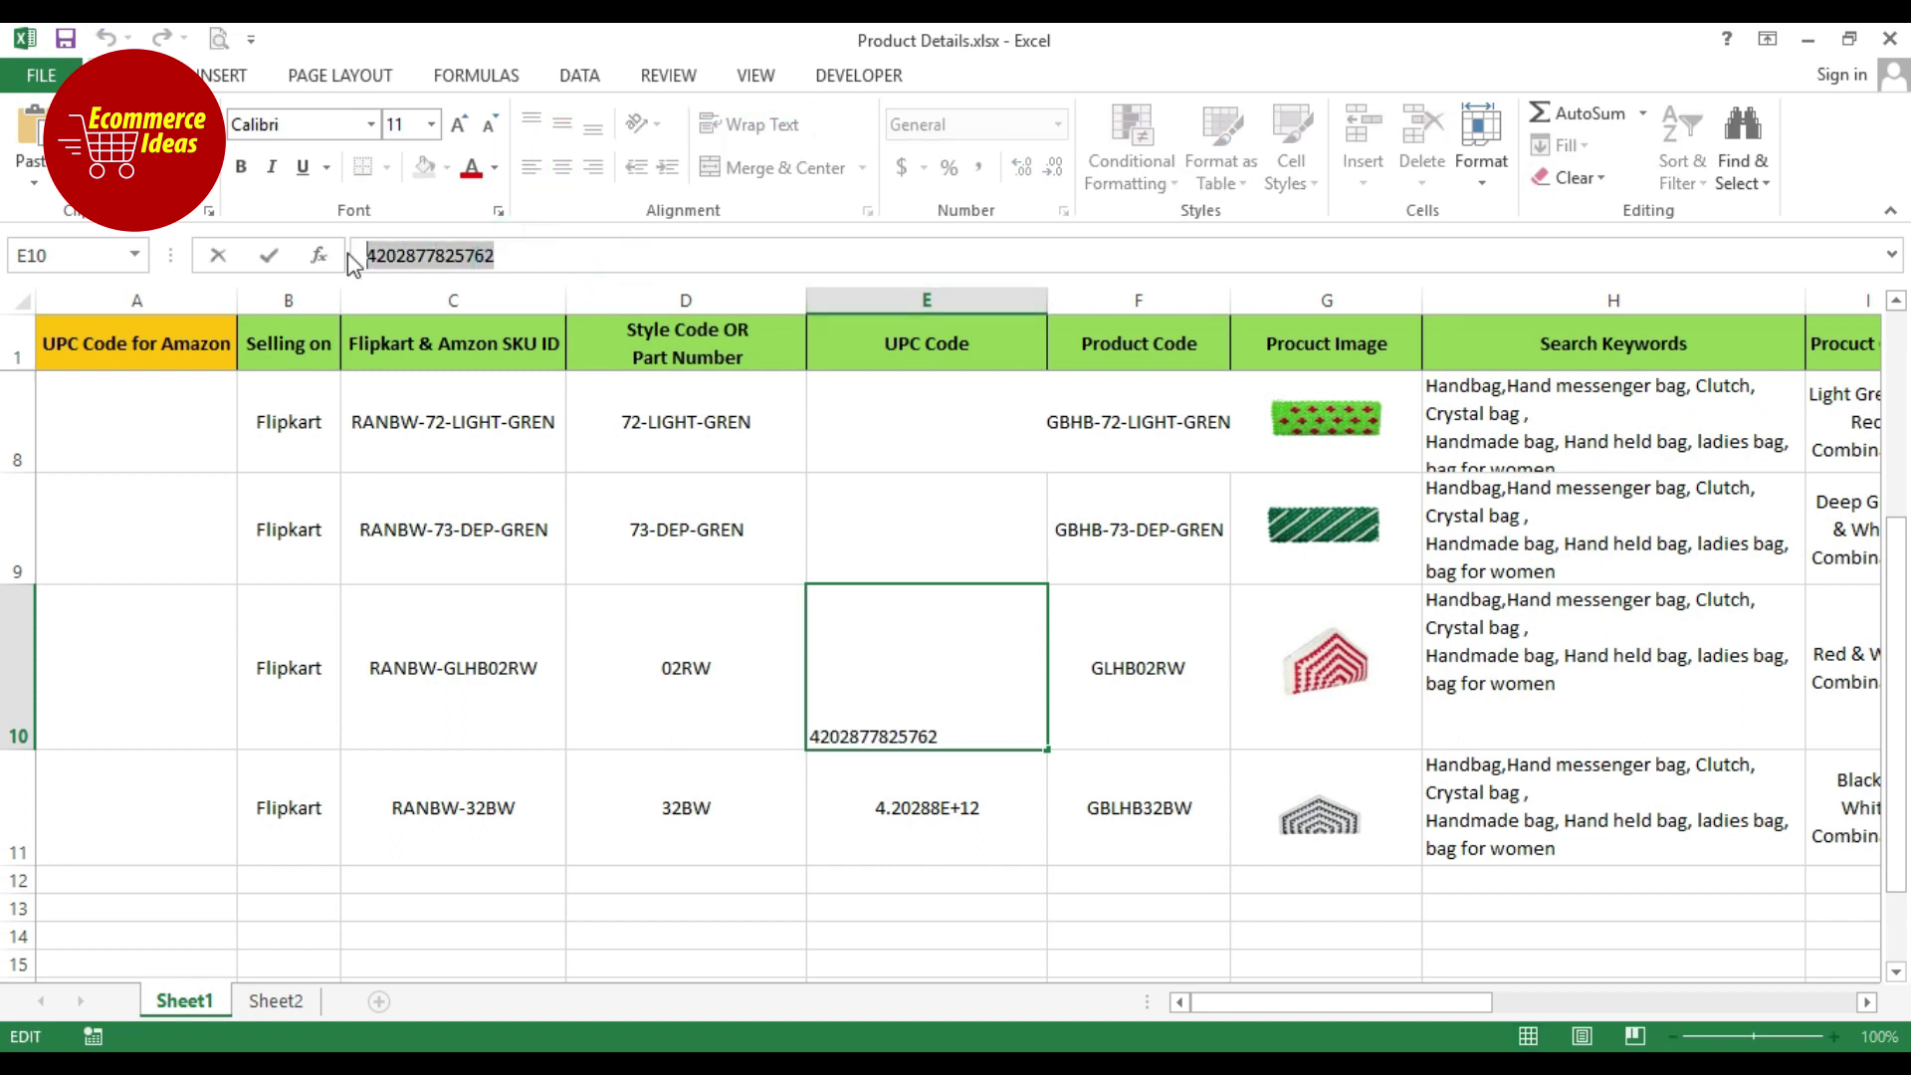
key("alt+Tab")
left_click(848, 520)
key("ctrl+v")
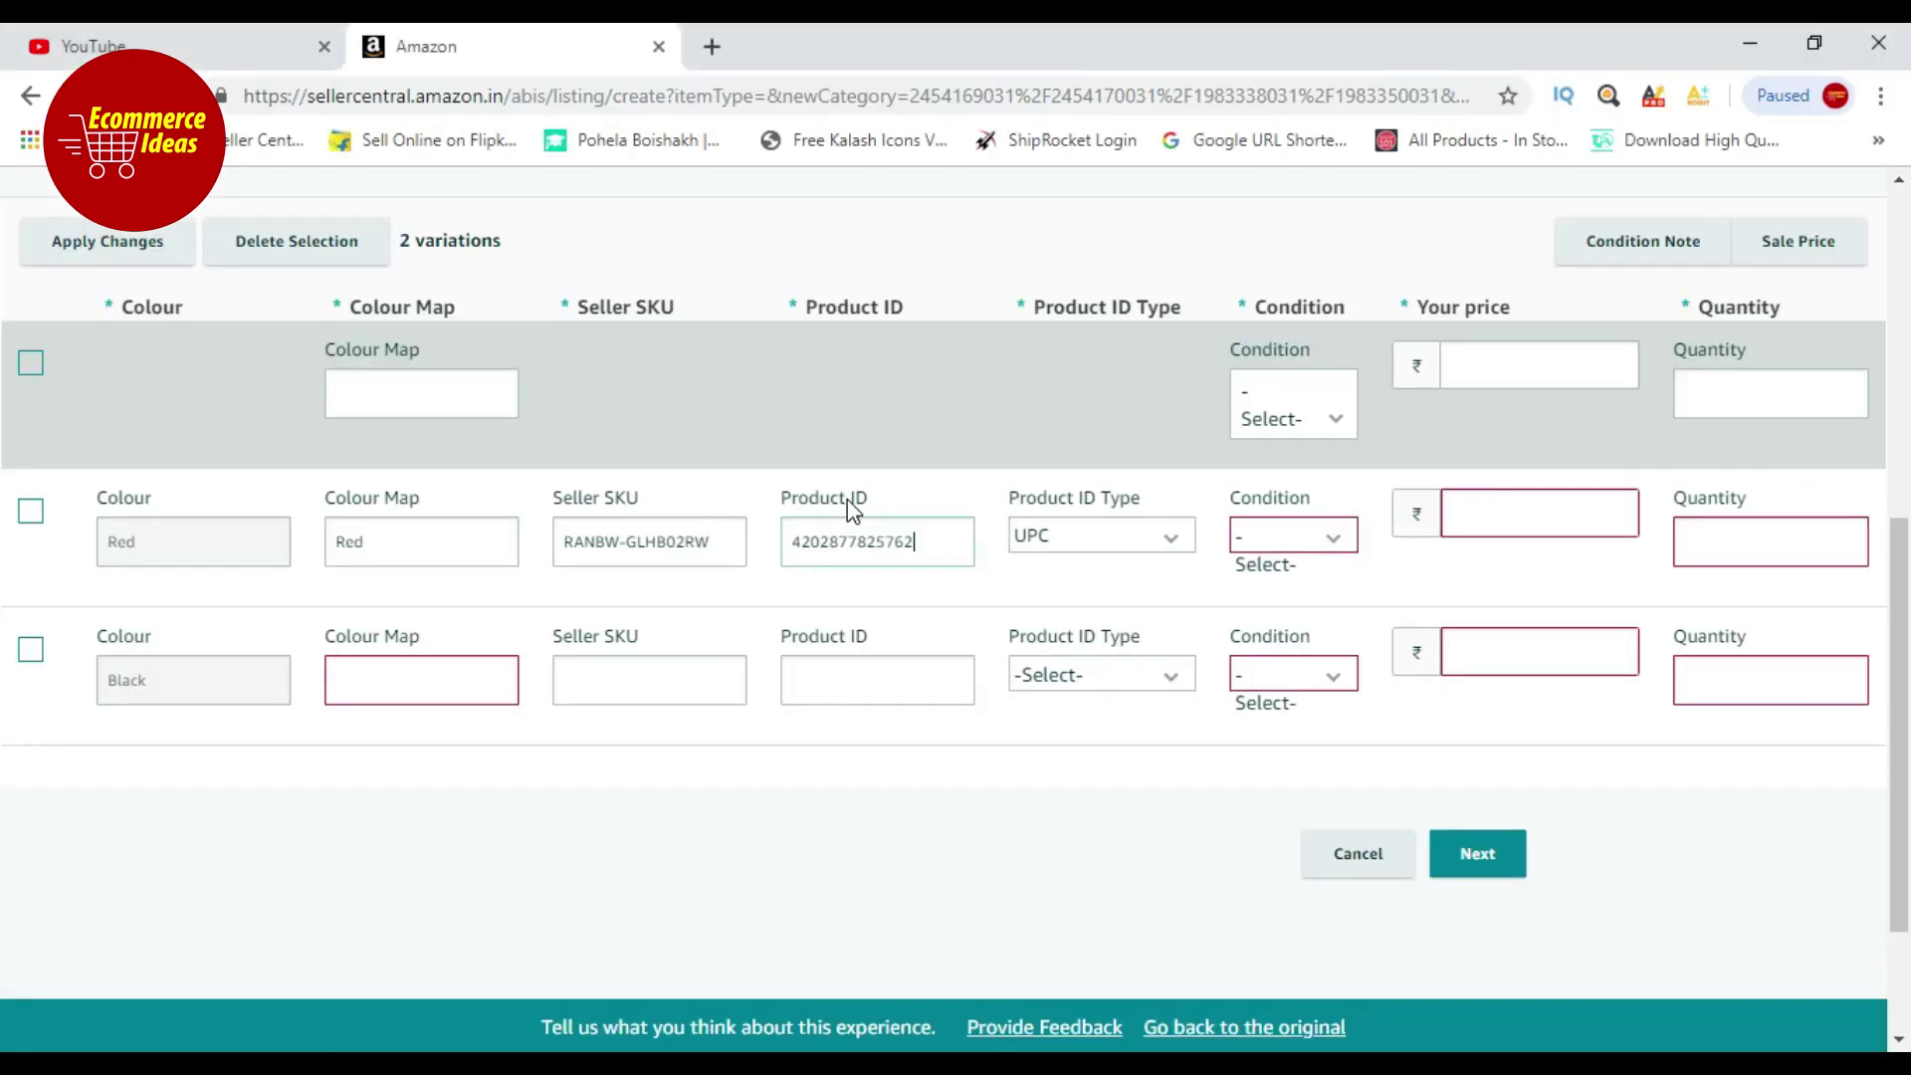
- Set the Red variation's condition to New, its price to 459 rupees and its quantity to 1
left_click(1307, 542)
left_click(1310, 573)
left_click(1600, 508)
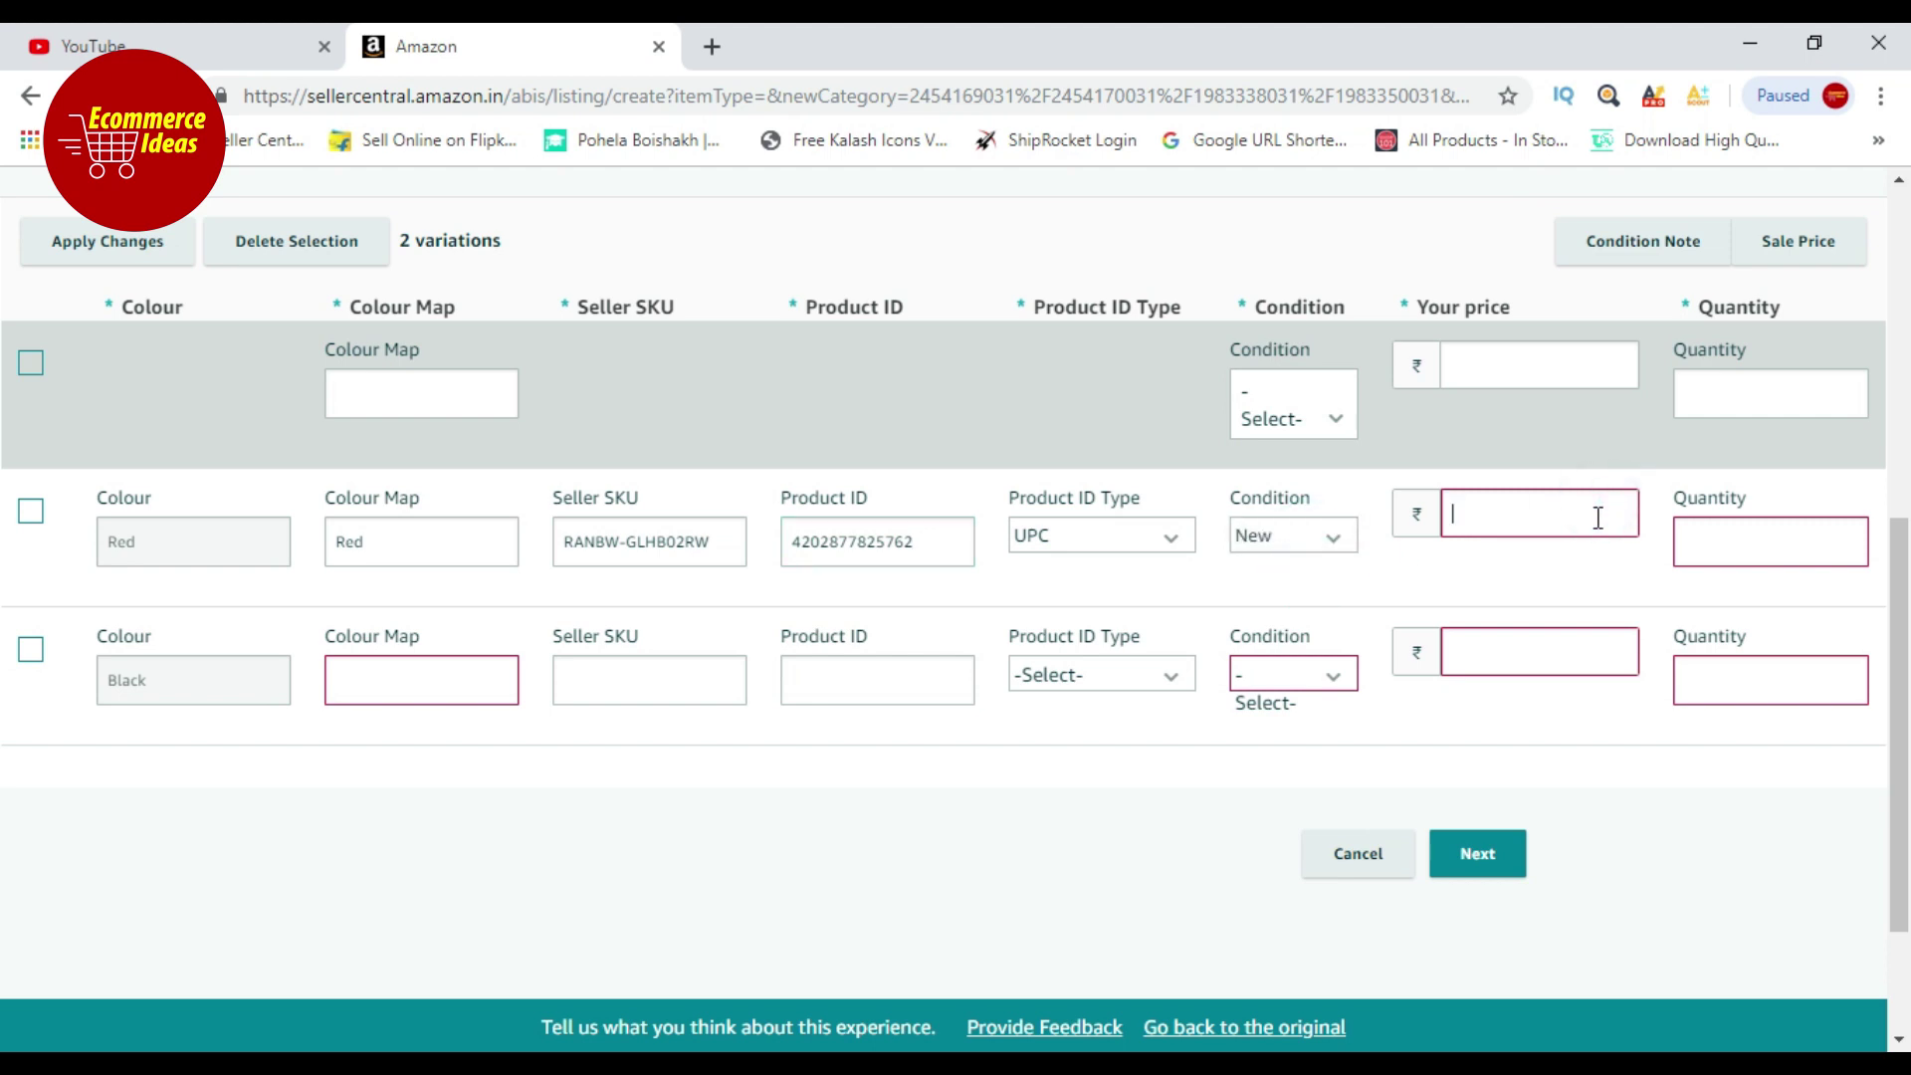
type("459")
left_click(1756, 552)
type("1")
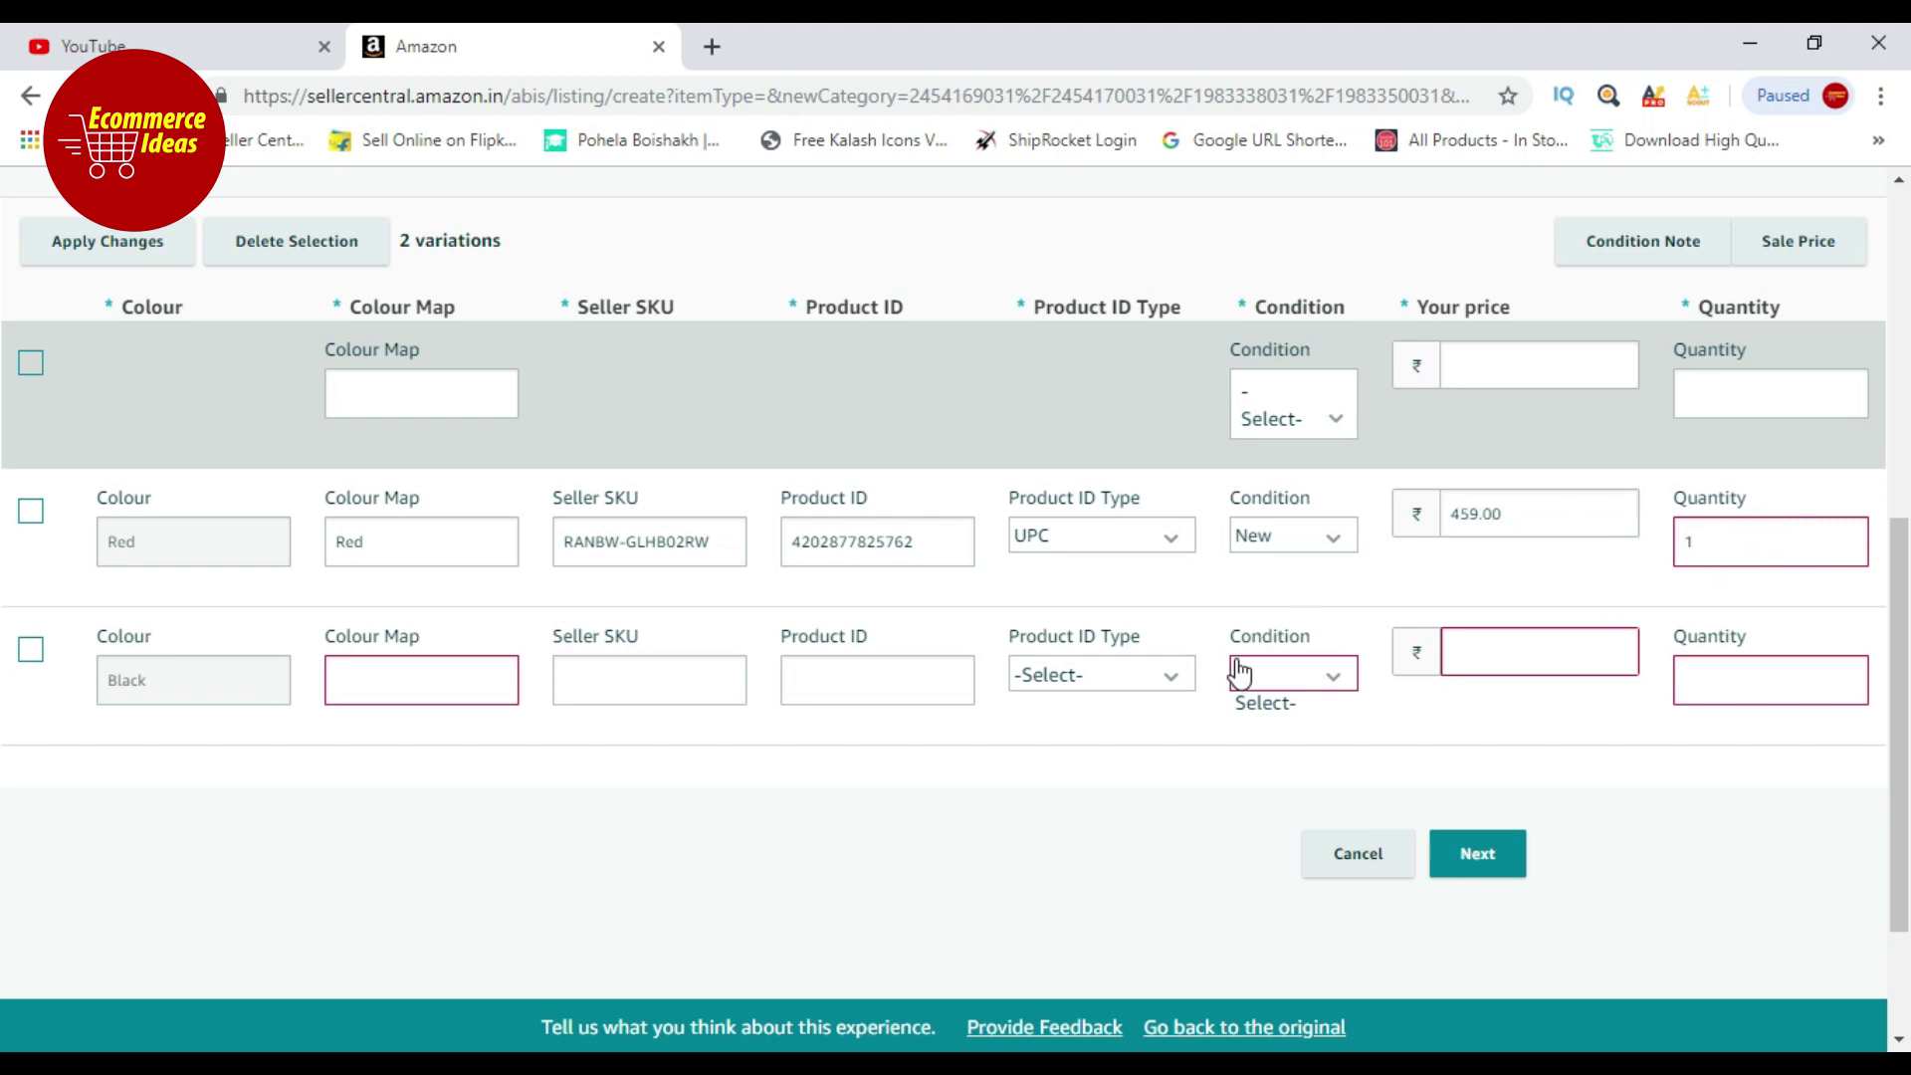
- Set the Black variation's Colour Map to Black and copy the SKU RANBW-32BW from the Excel workbook into its Seller SKU
left_click(419, 691)
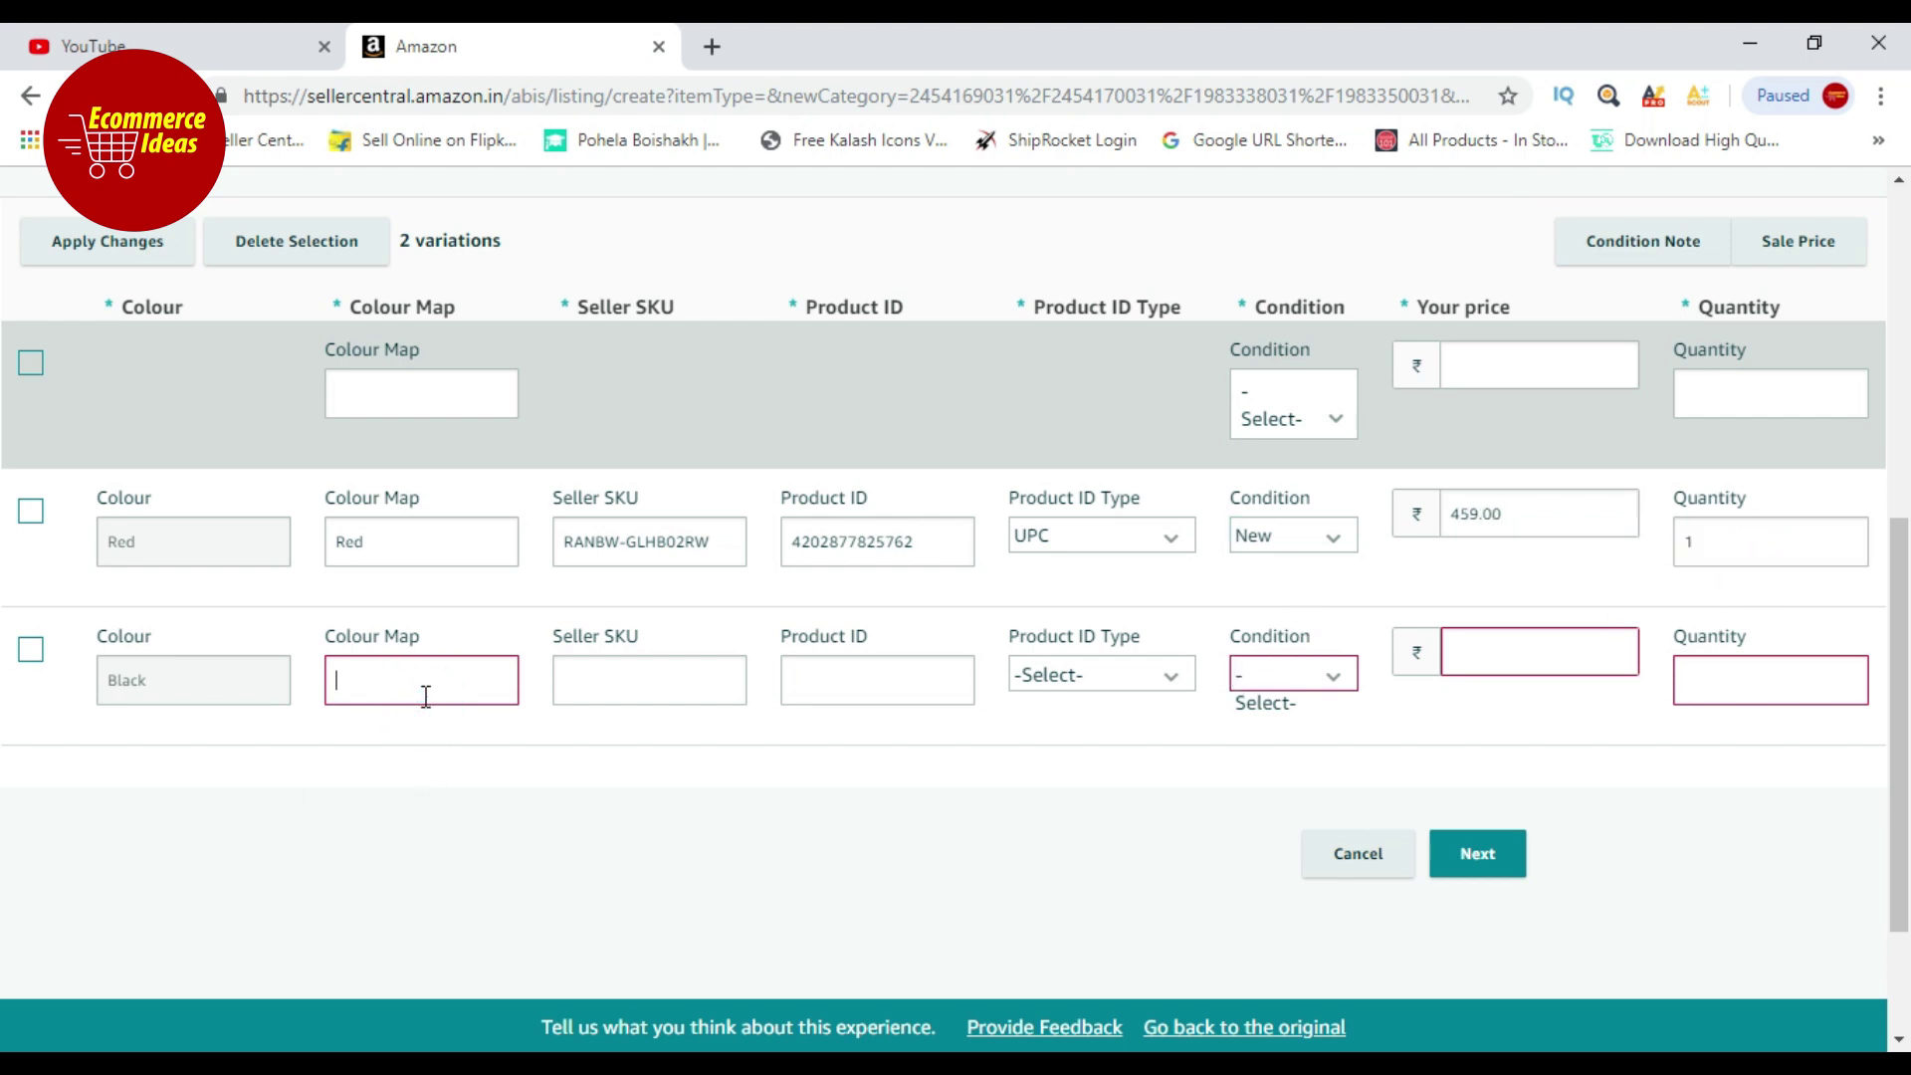
type("Black")
left_click(690, 694)
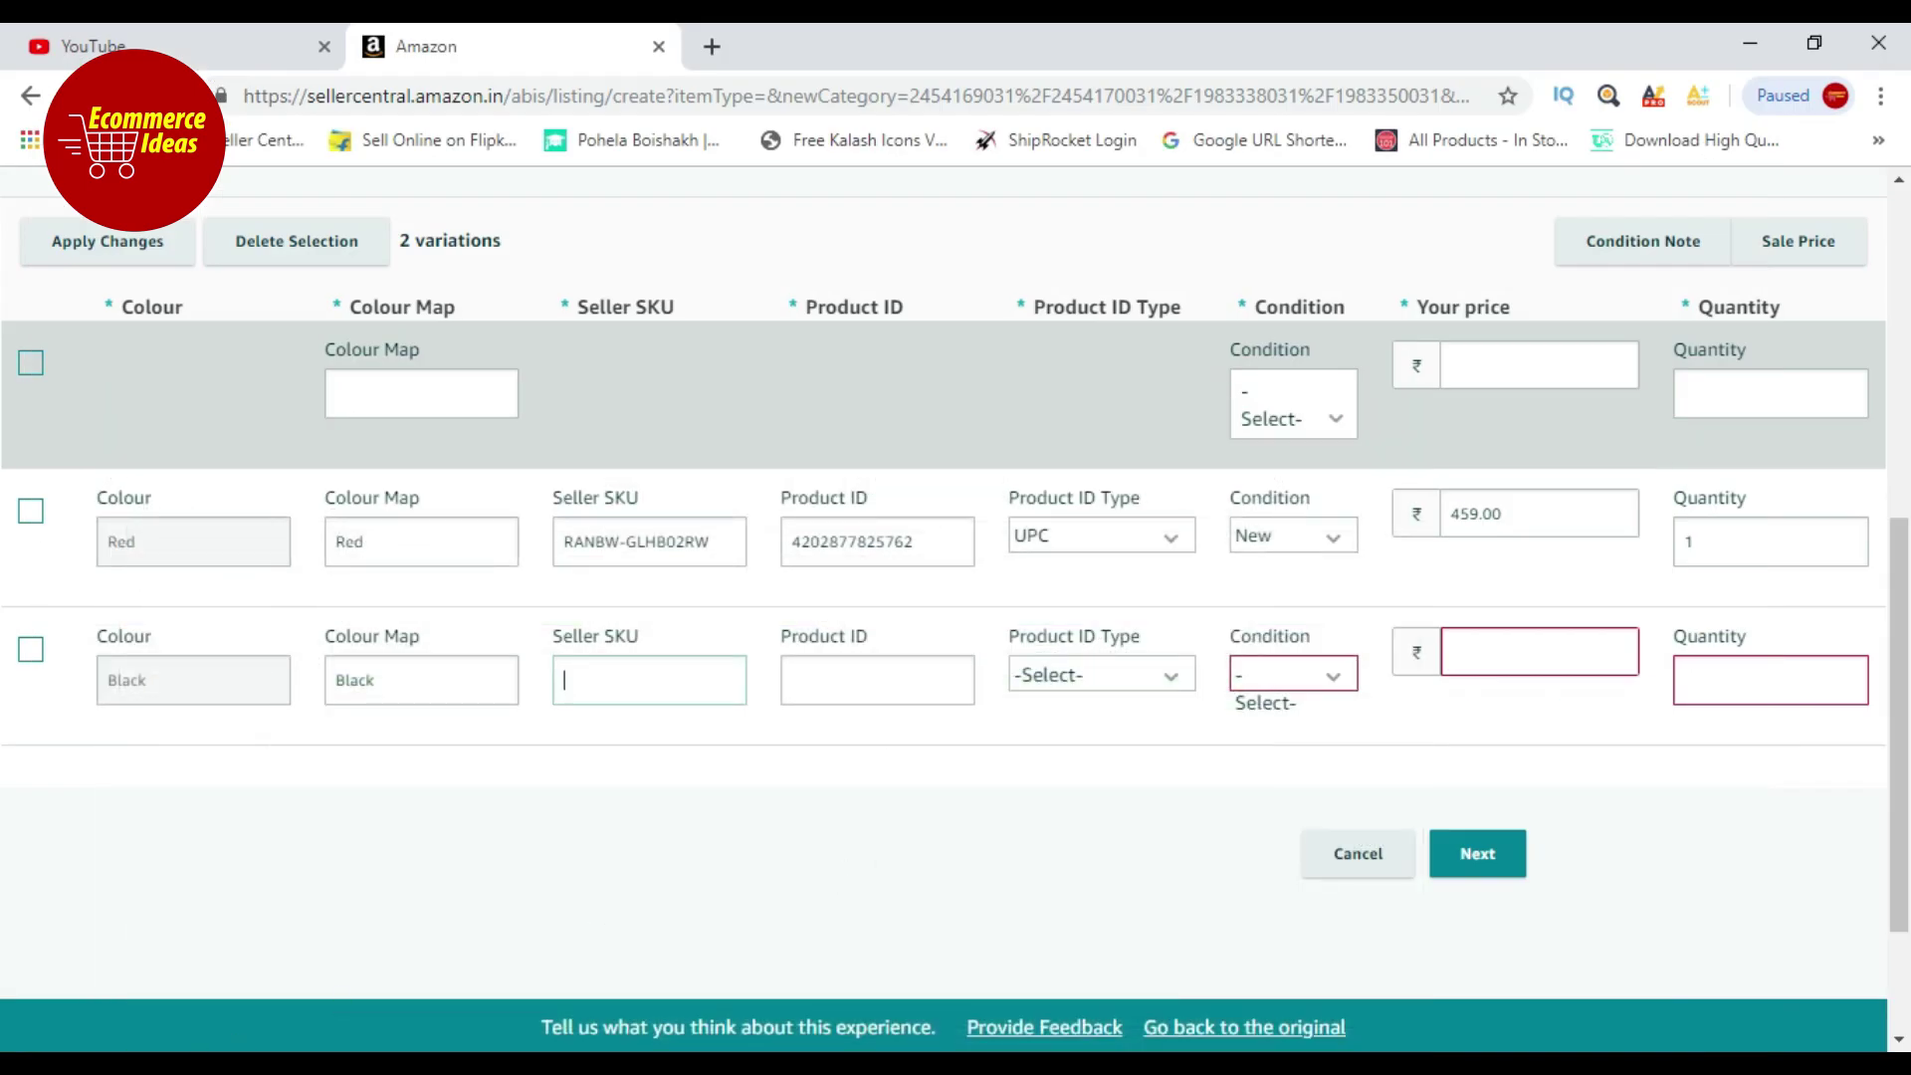
key("alt+Tab")
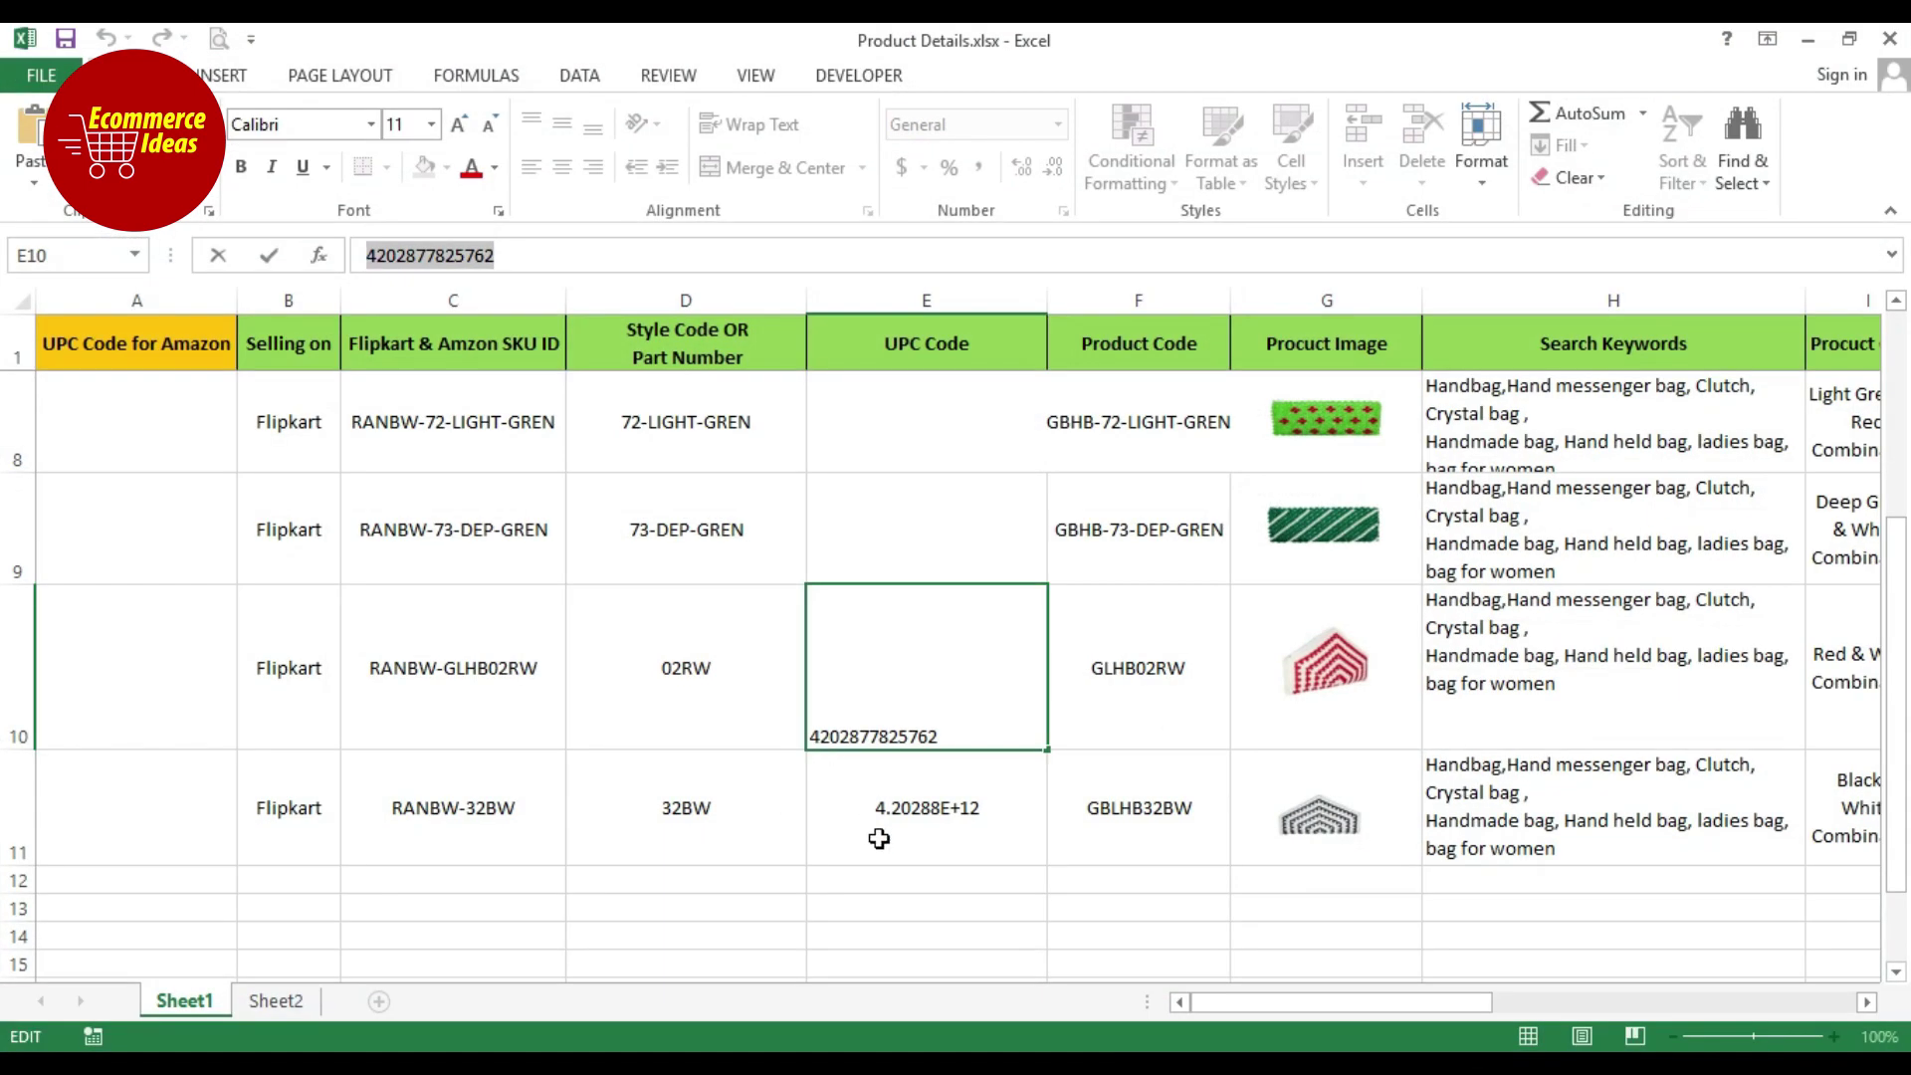
left_click(871, 834)
left_click(453, 808)
left_click_drag(396, 810, 580, 809)
key("ctrl+c")
key("alt+Tab")
key("ctrl+v")
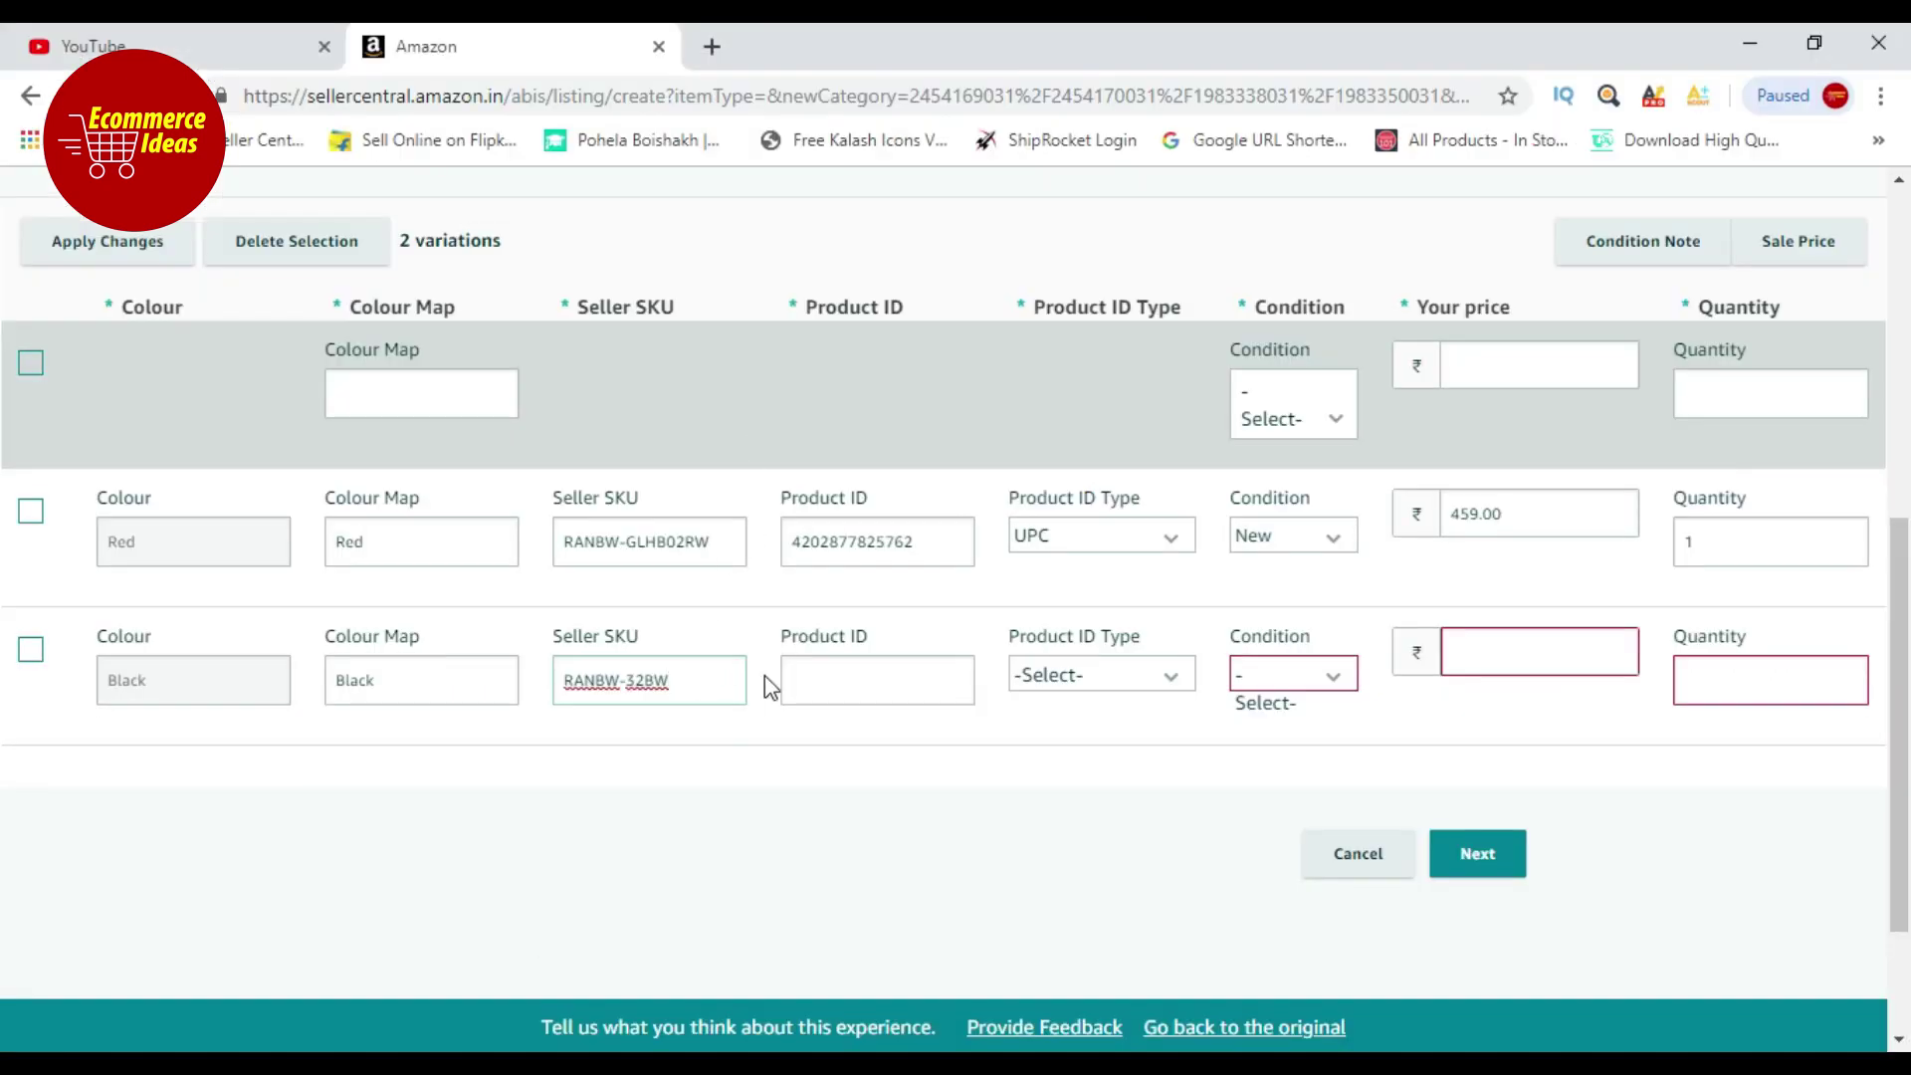
left_click(858, 697)
key("alt+Tab")
left_click(965, 822)
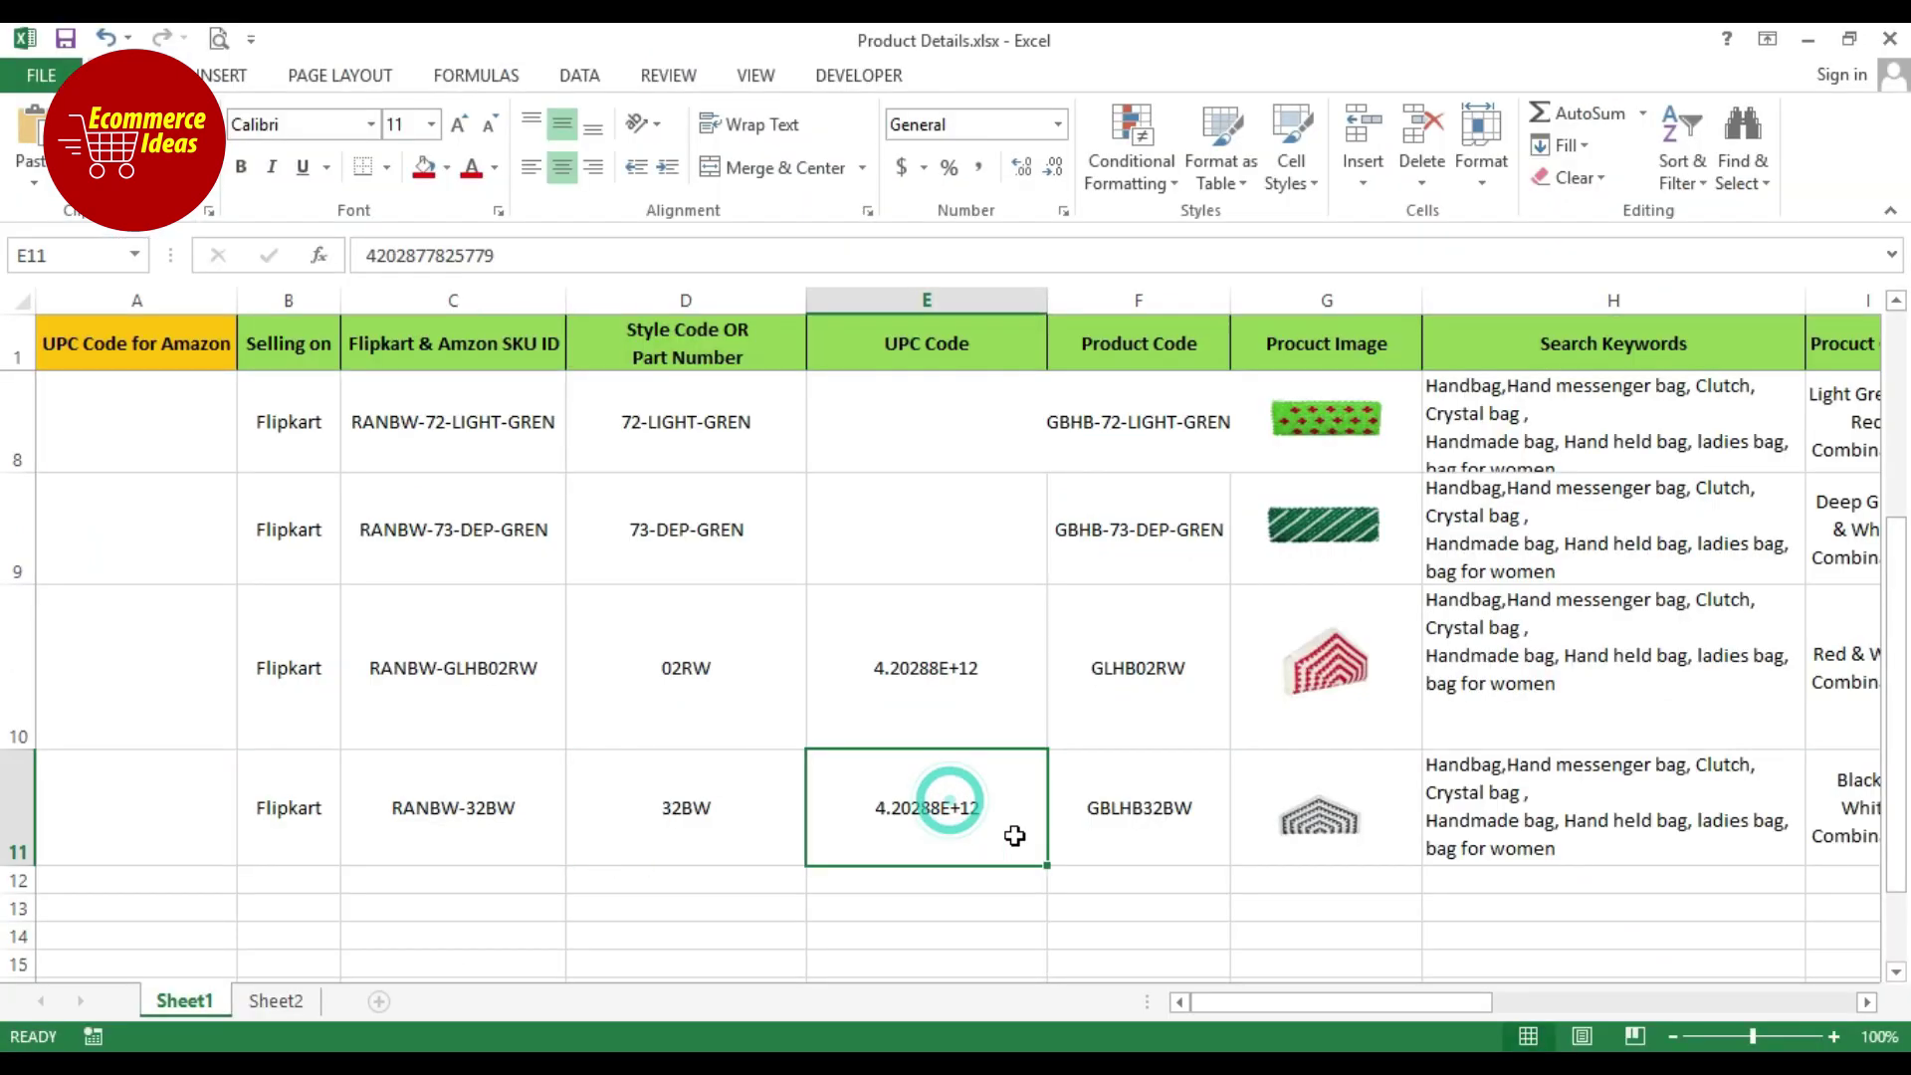
left_click(358, 257)
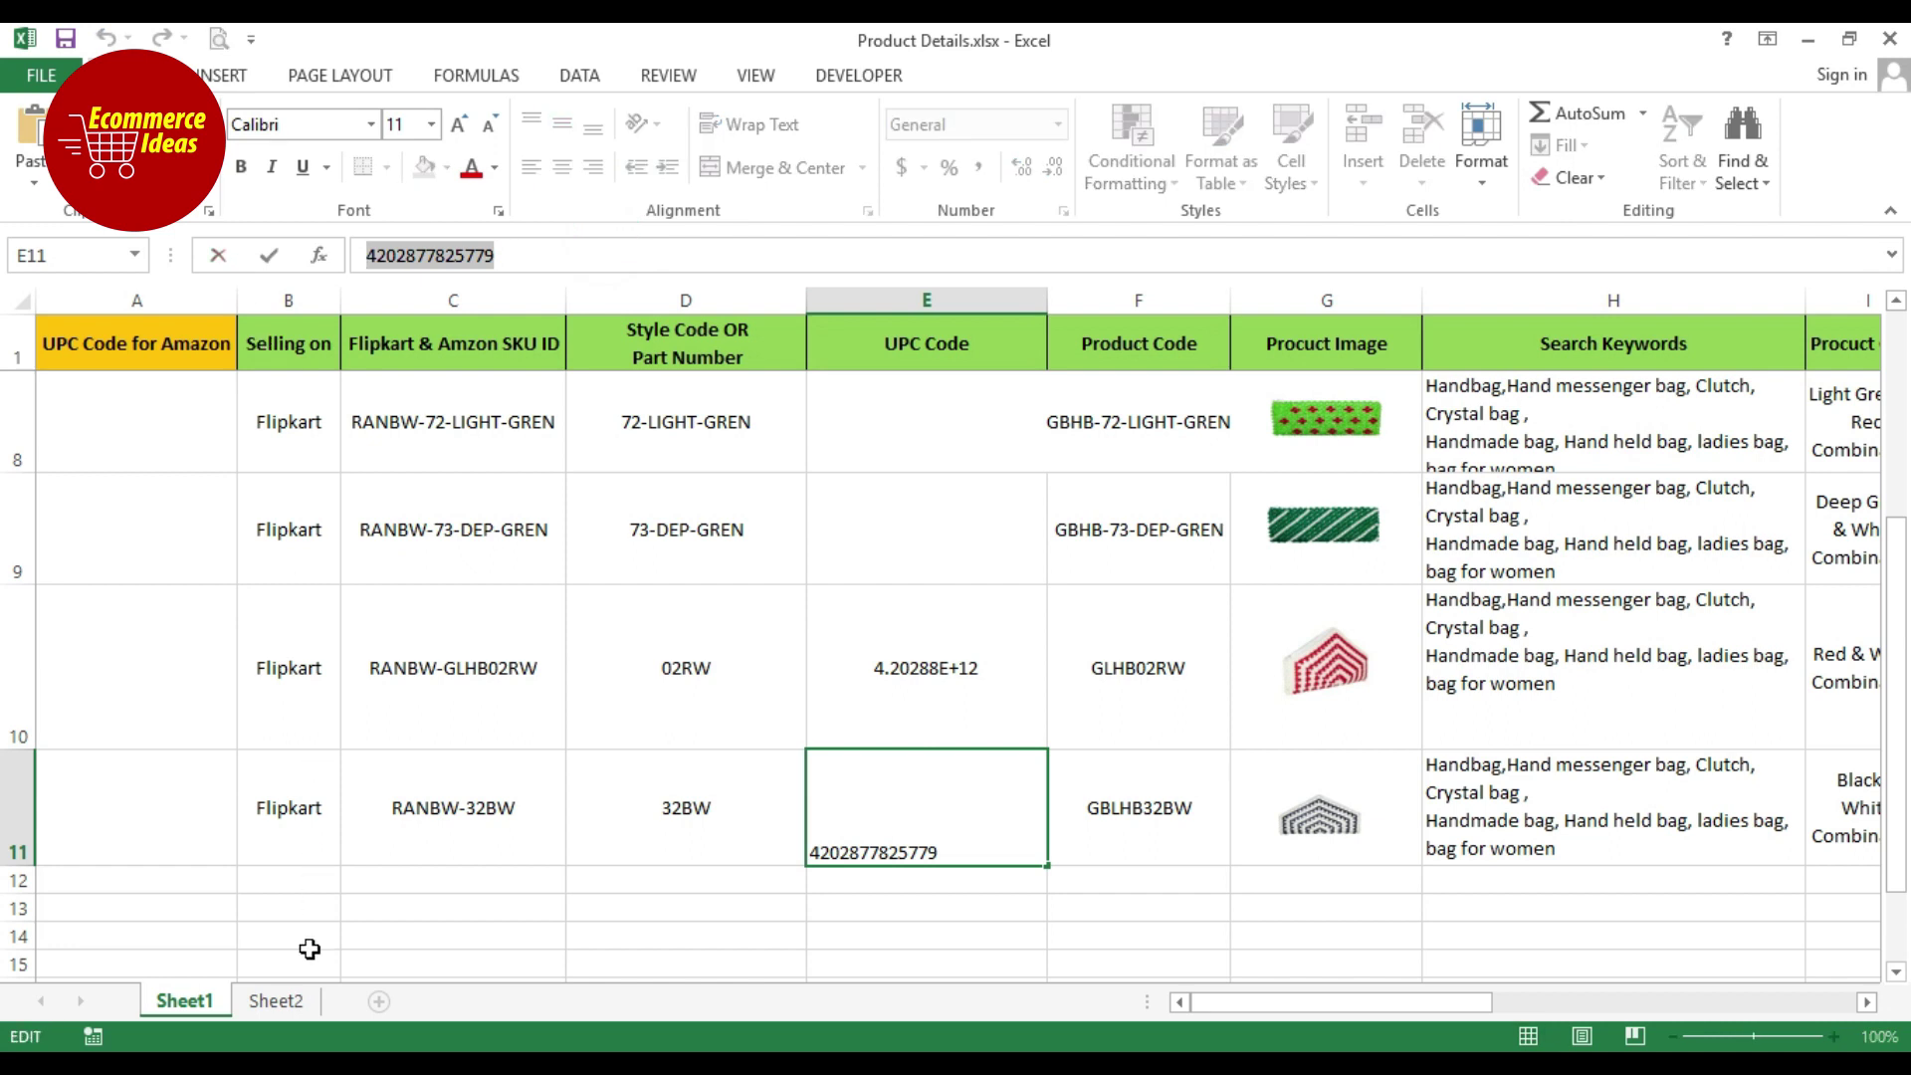
key("alt+Tab")
key("ctrl+v")
- Set the Black variation's Product ID Type to UPC and its condition to New
left_click(1119, 669)
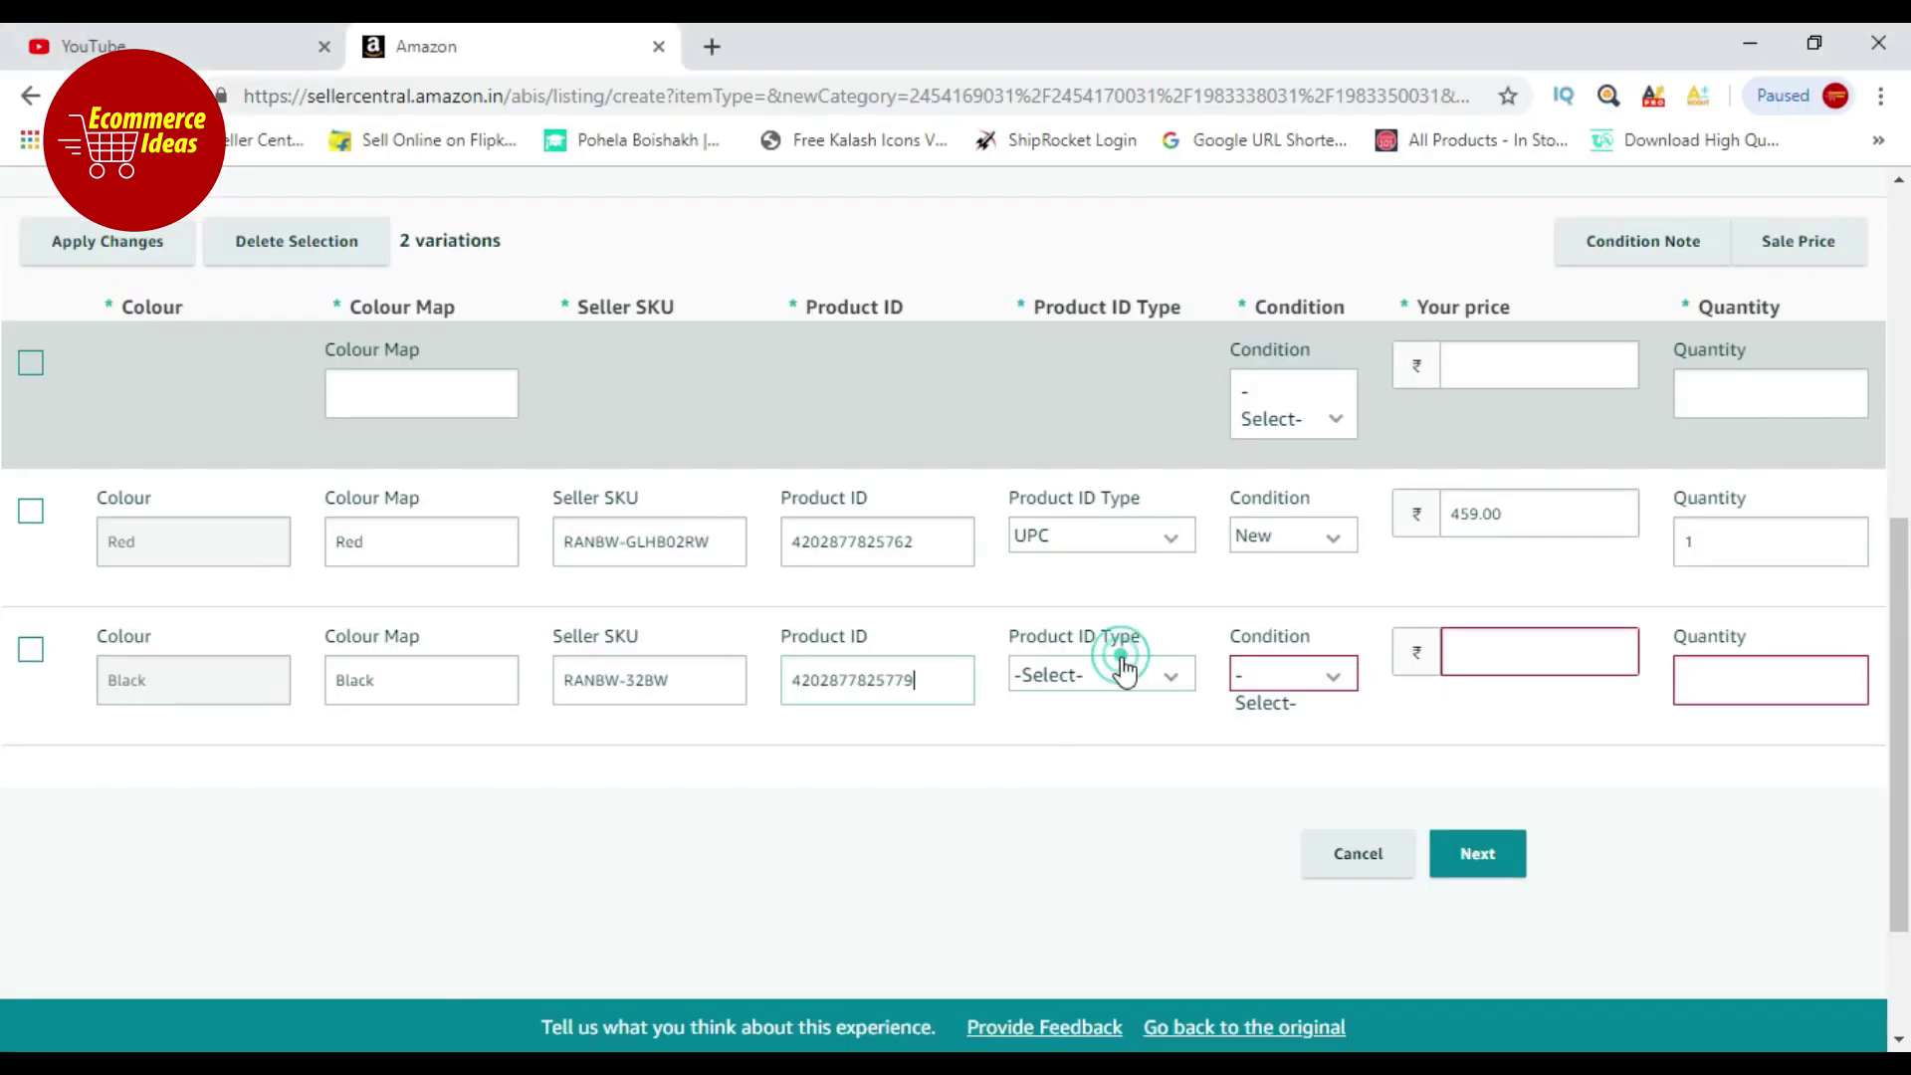
left_click(1107, 619)
left_click(1282, 685)
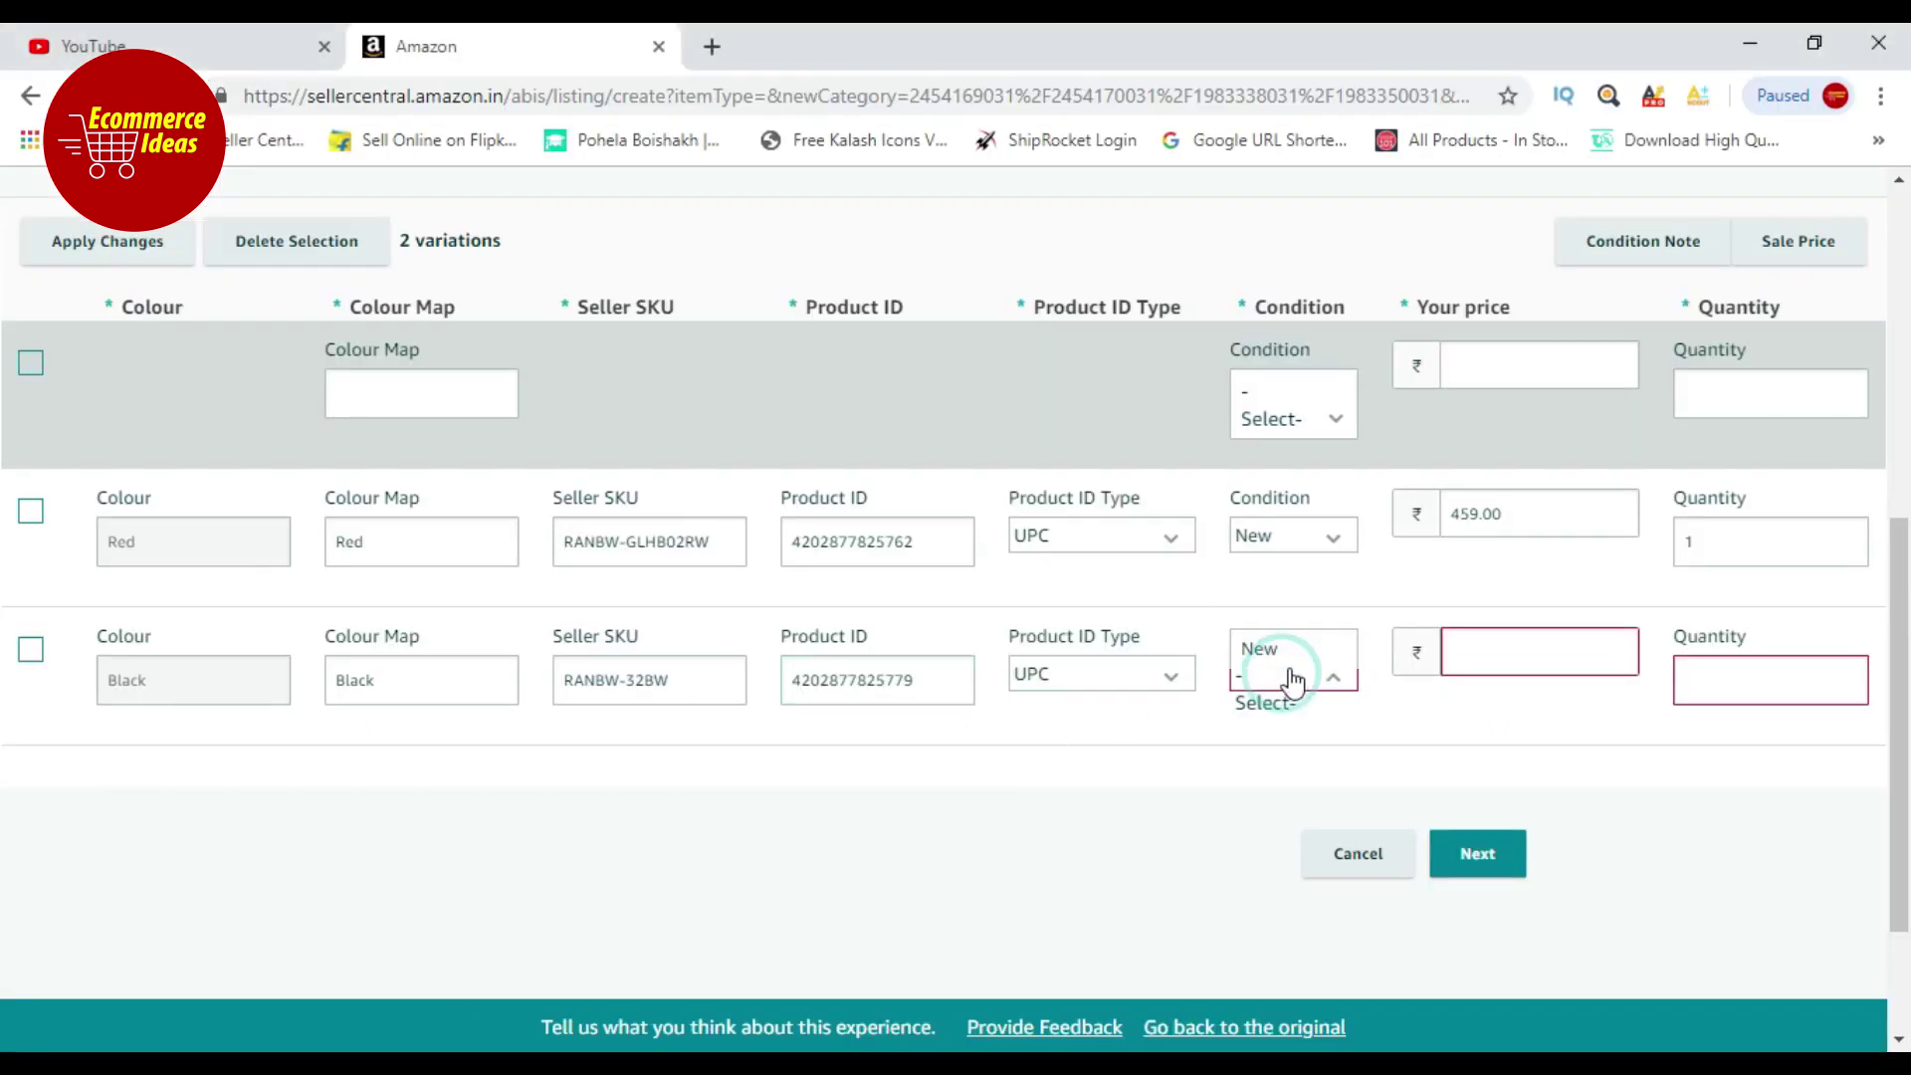
left_click(1298, 652)
- Set the Black variation's price to 459 rupees and its quantity to 1
left_click(1526, 649)
type("459")
left_click(1784, 687)
type("1")
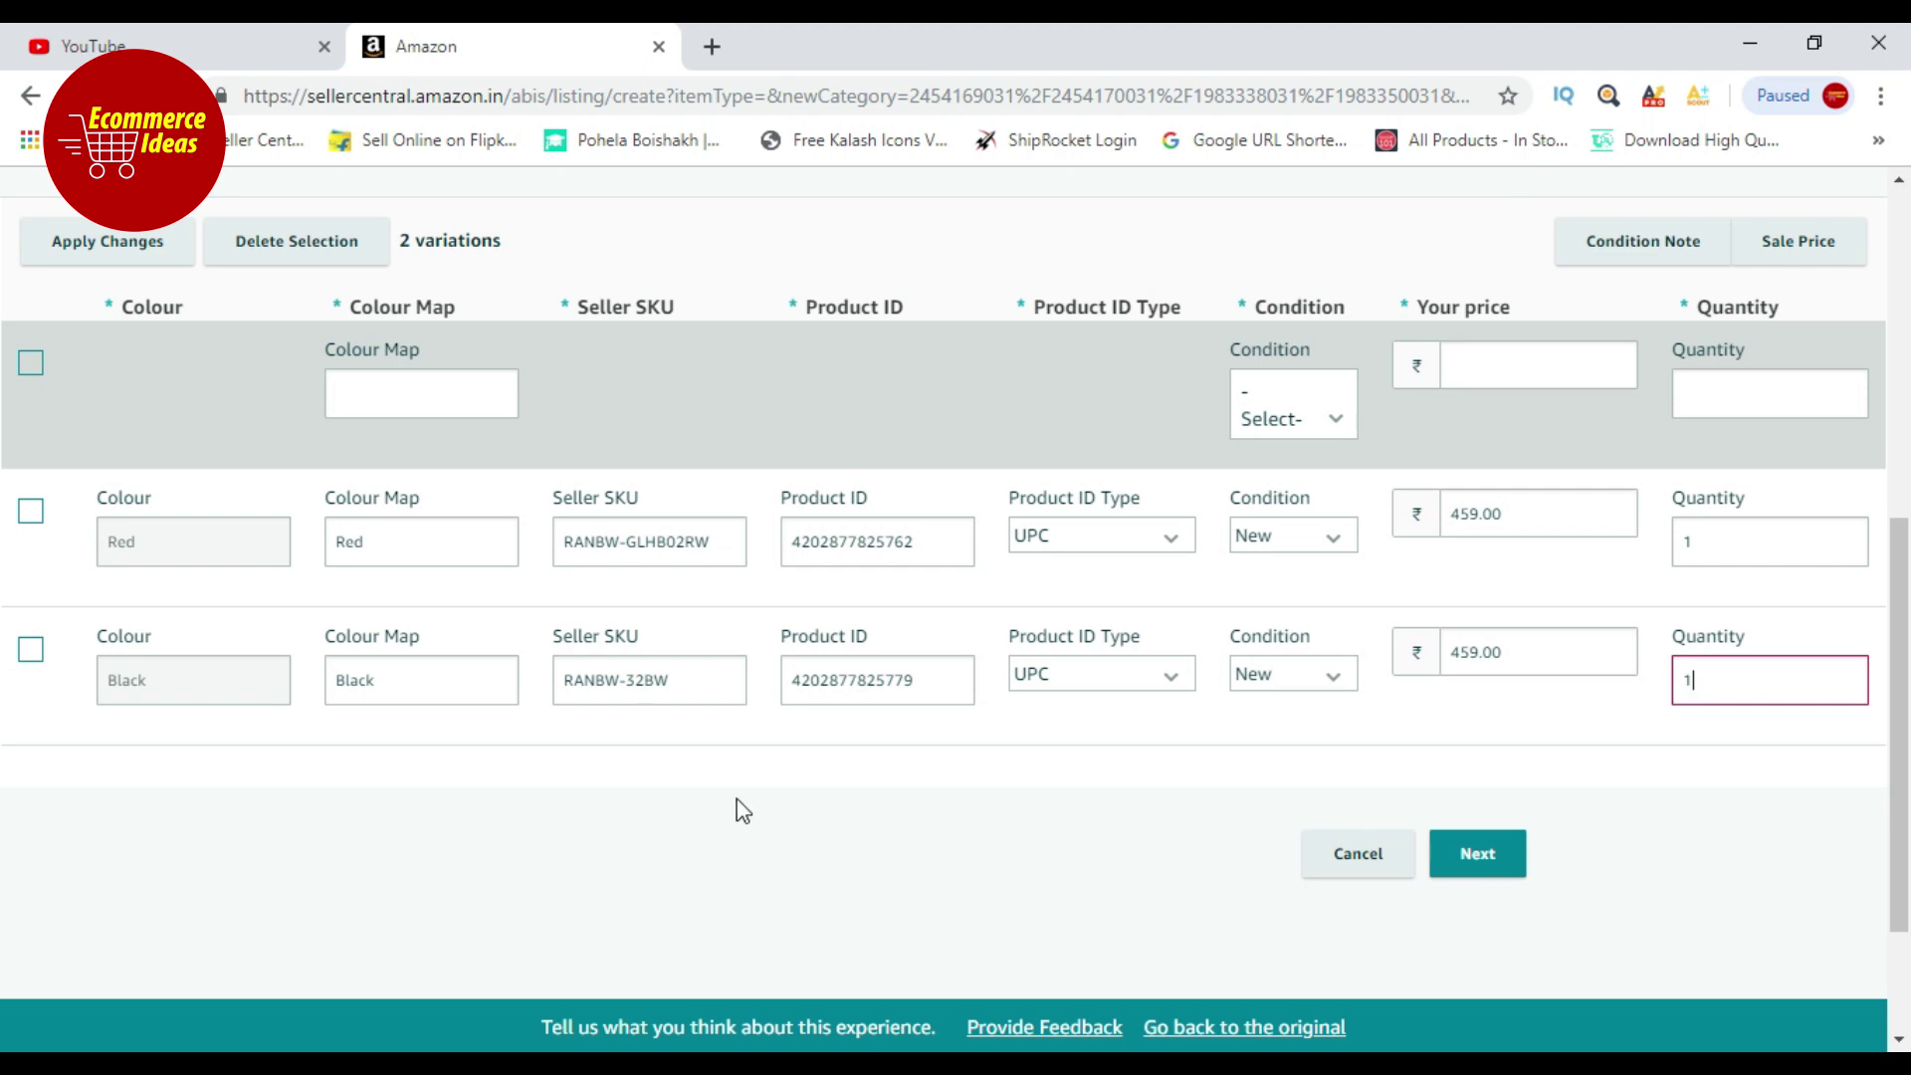
- Open the Vital Info section of the listing and look through its required fields
scroll(738, 806, "up", 1)
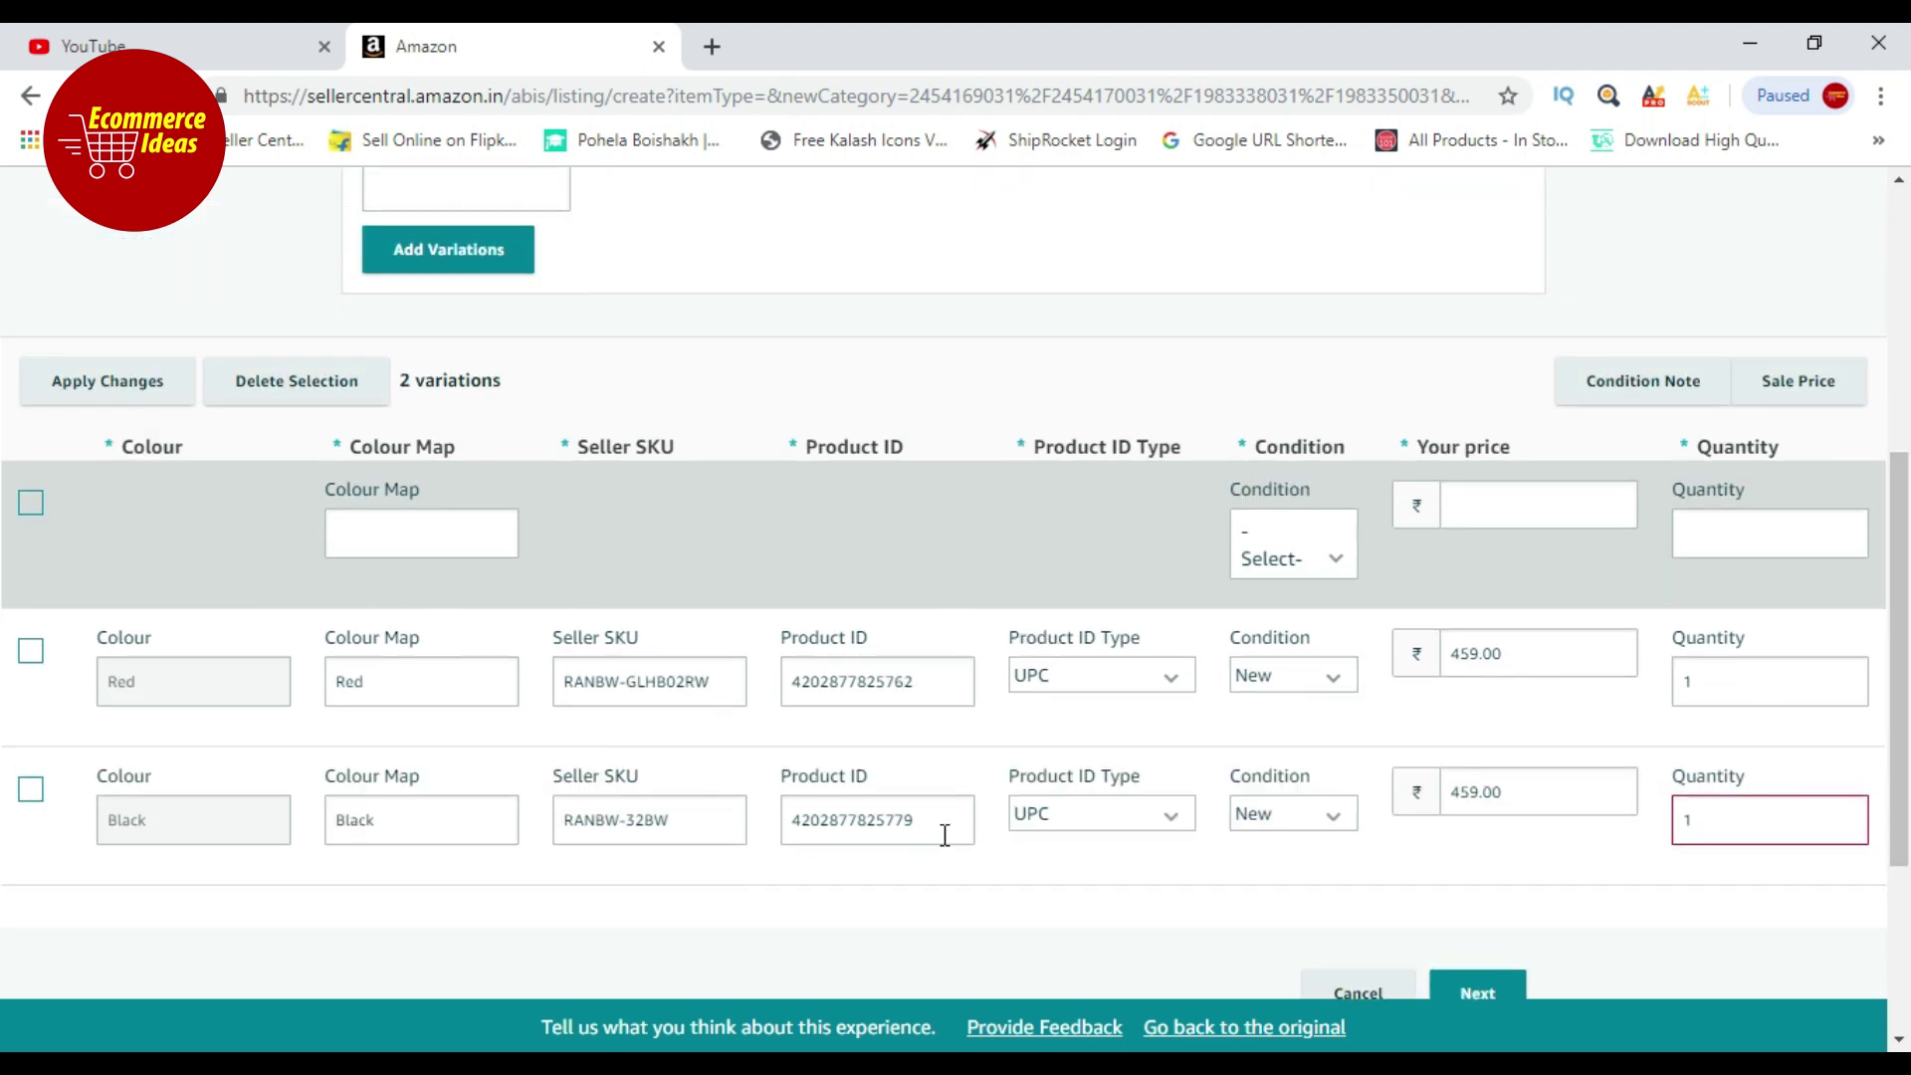
scroll(942, 832, "up", 4)
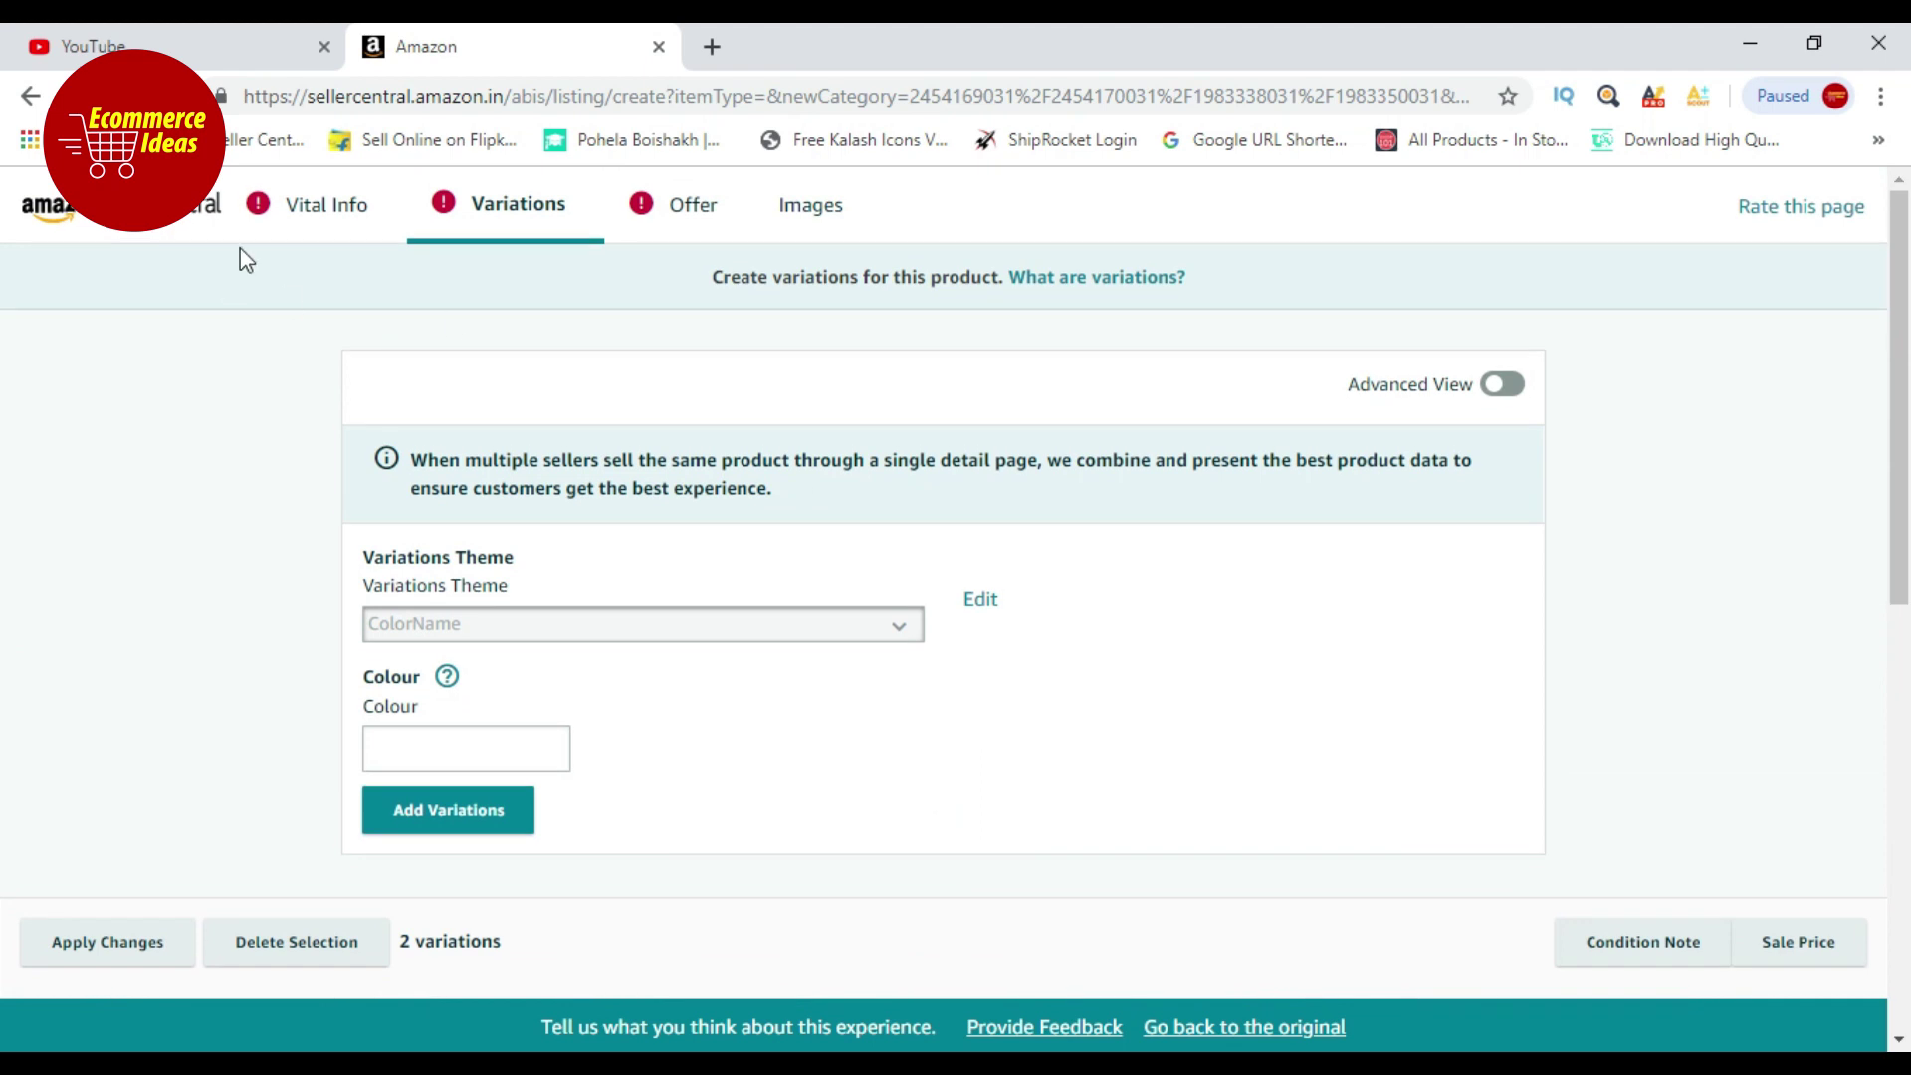
left_click(293, 214)
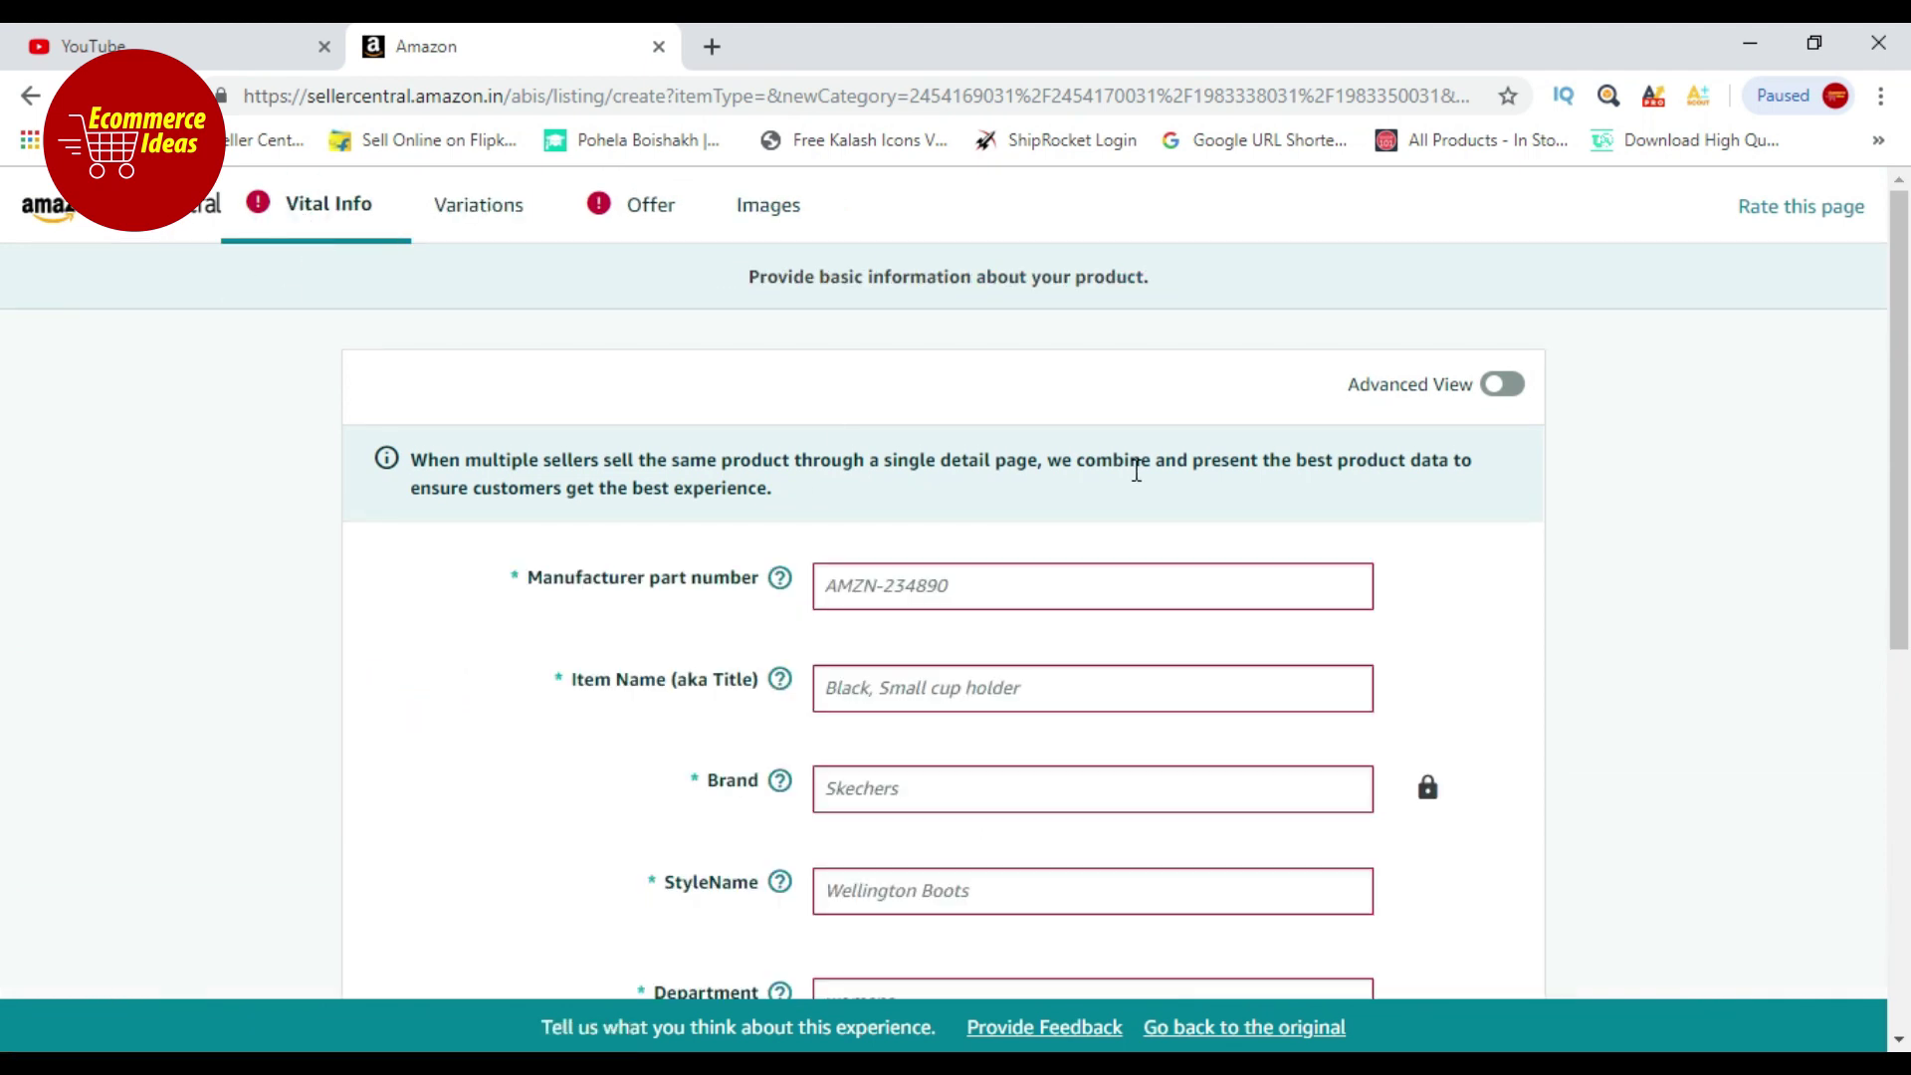
scroll(1135, 470, "down", 3)
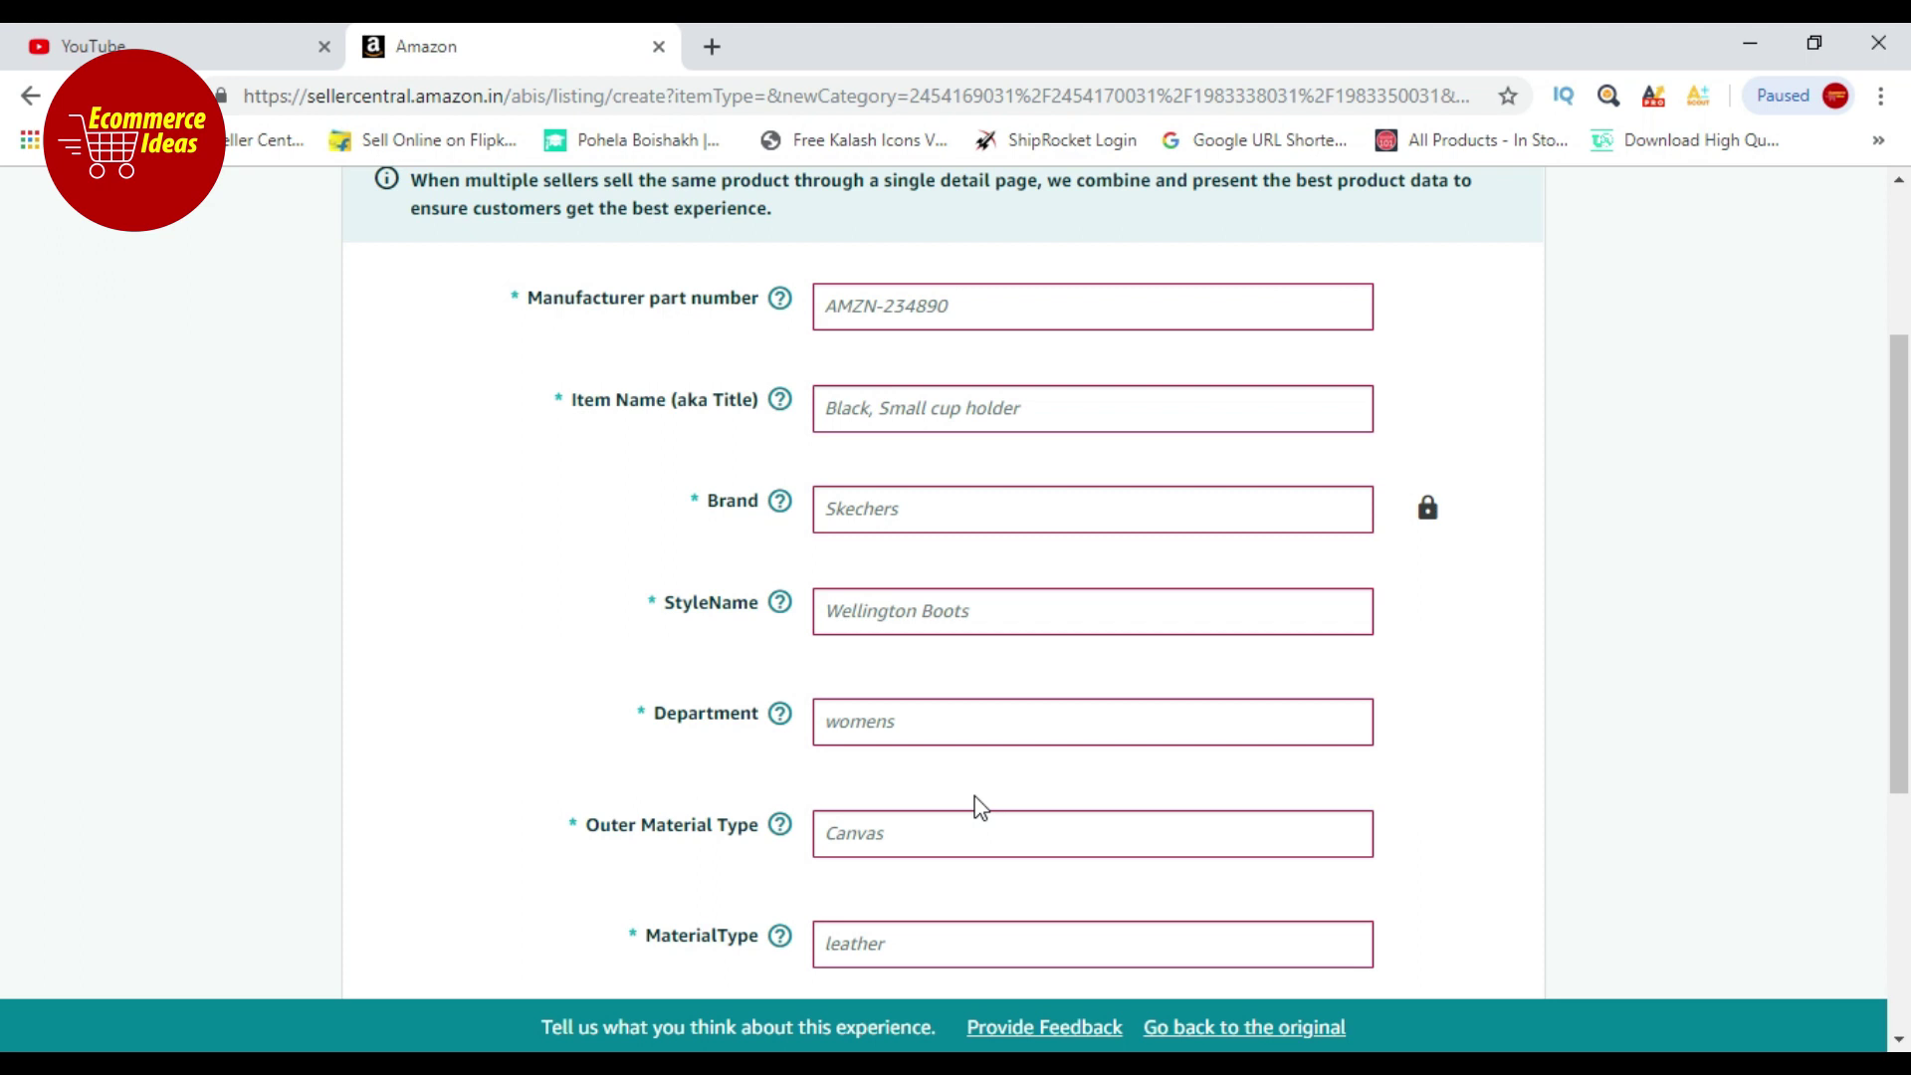
scroll(900, 493, "down", 3)
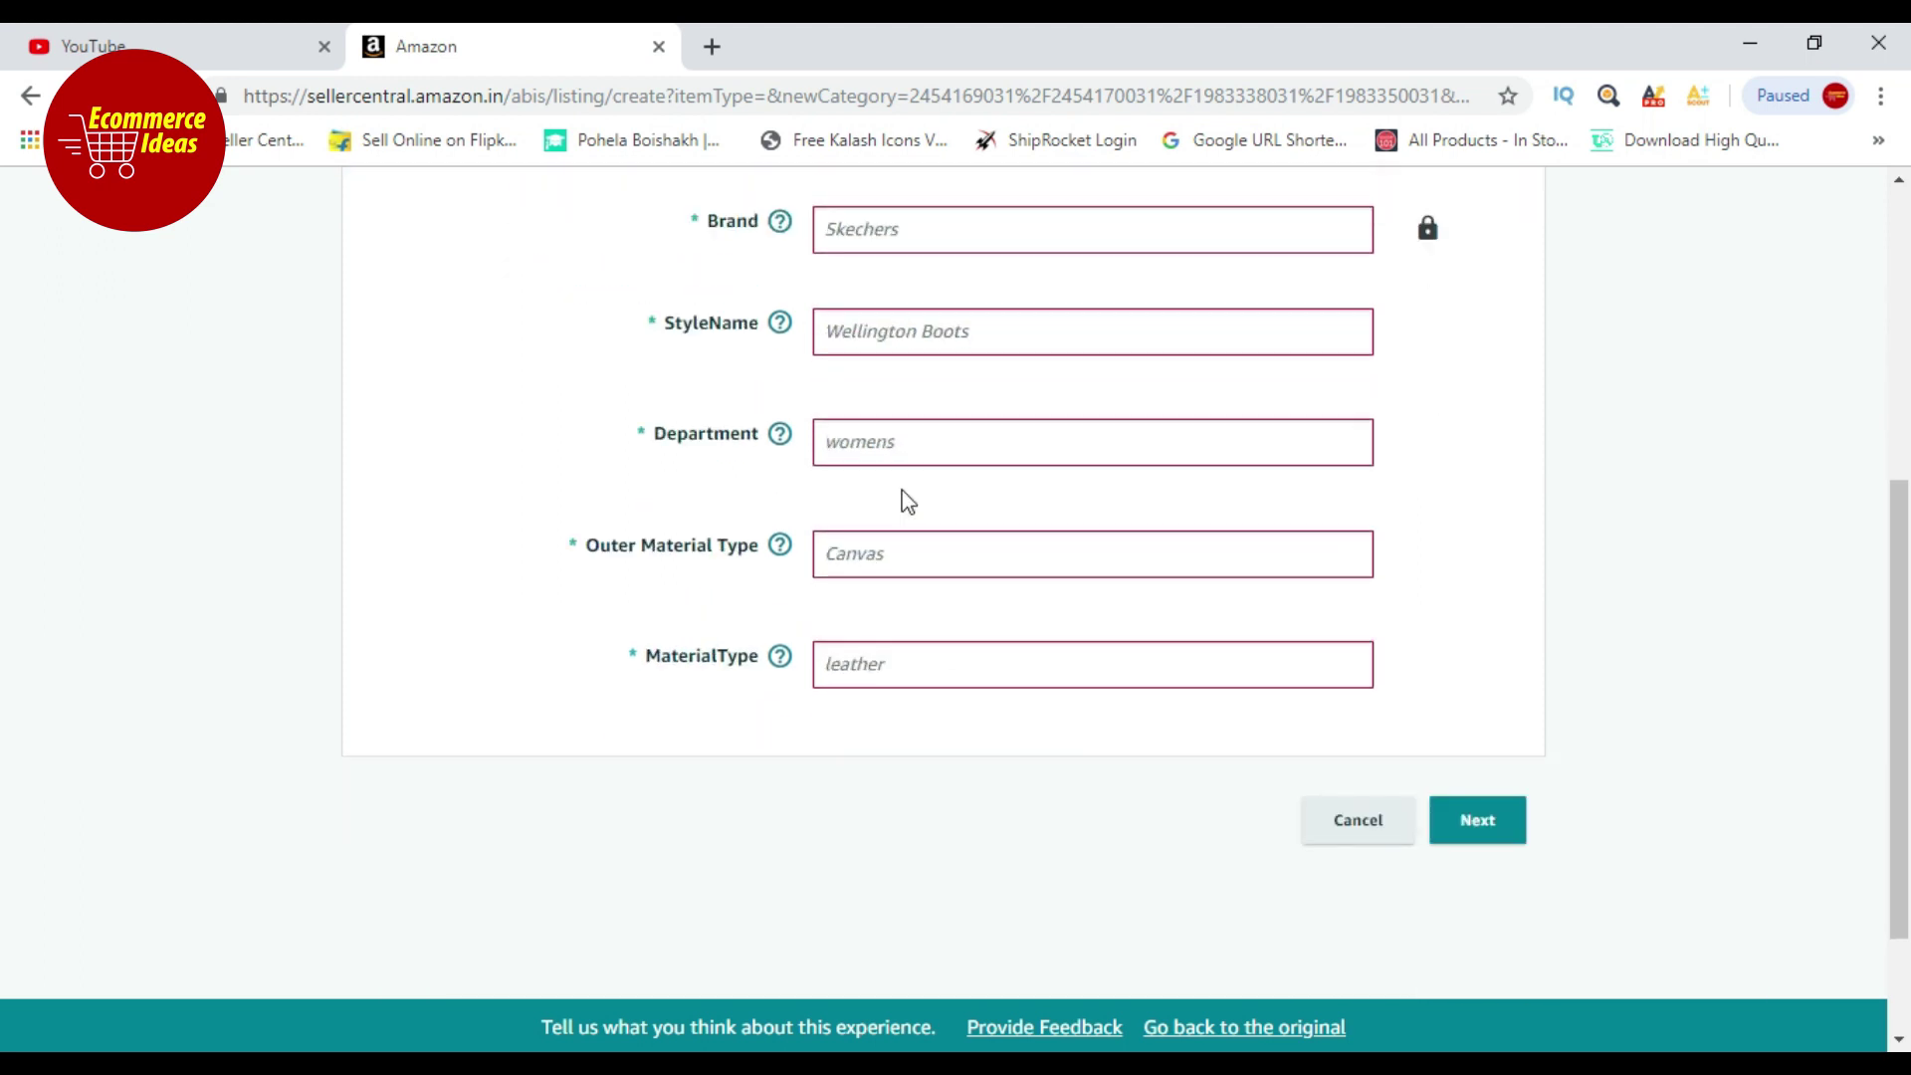
scroll(1003, 617, "up", 4)
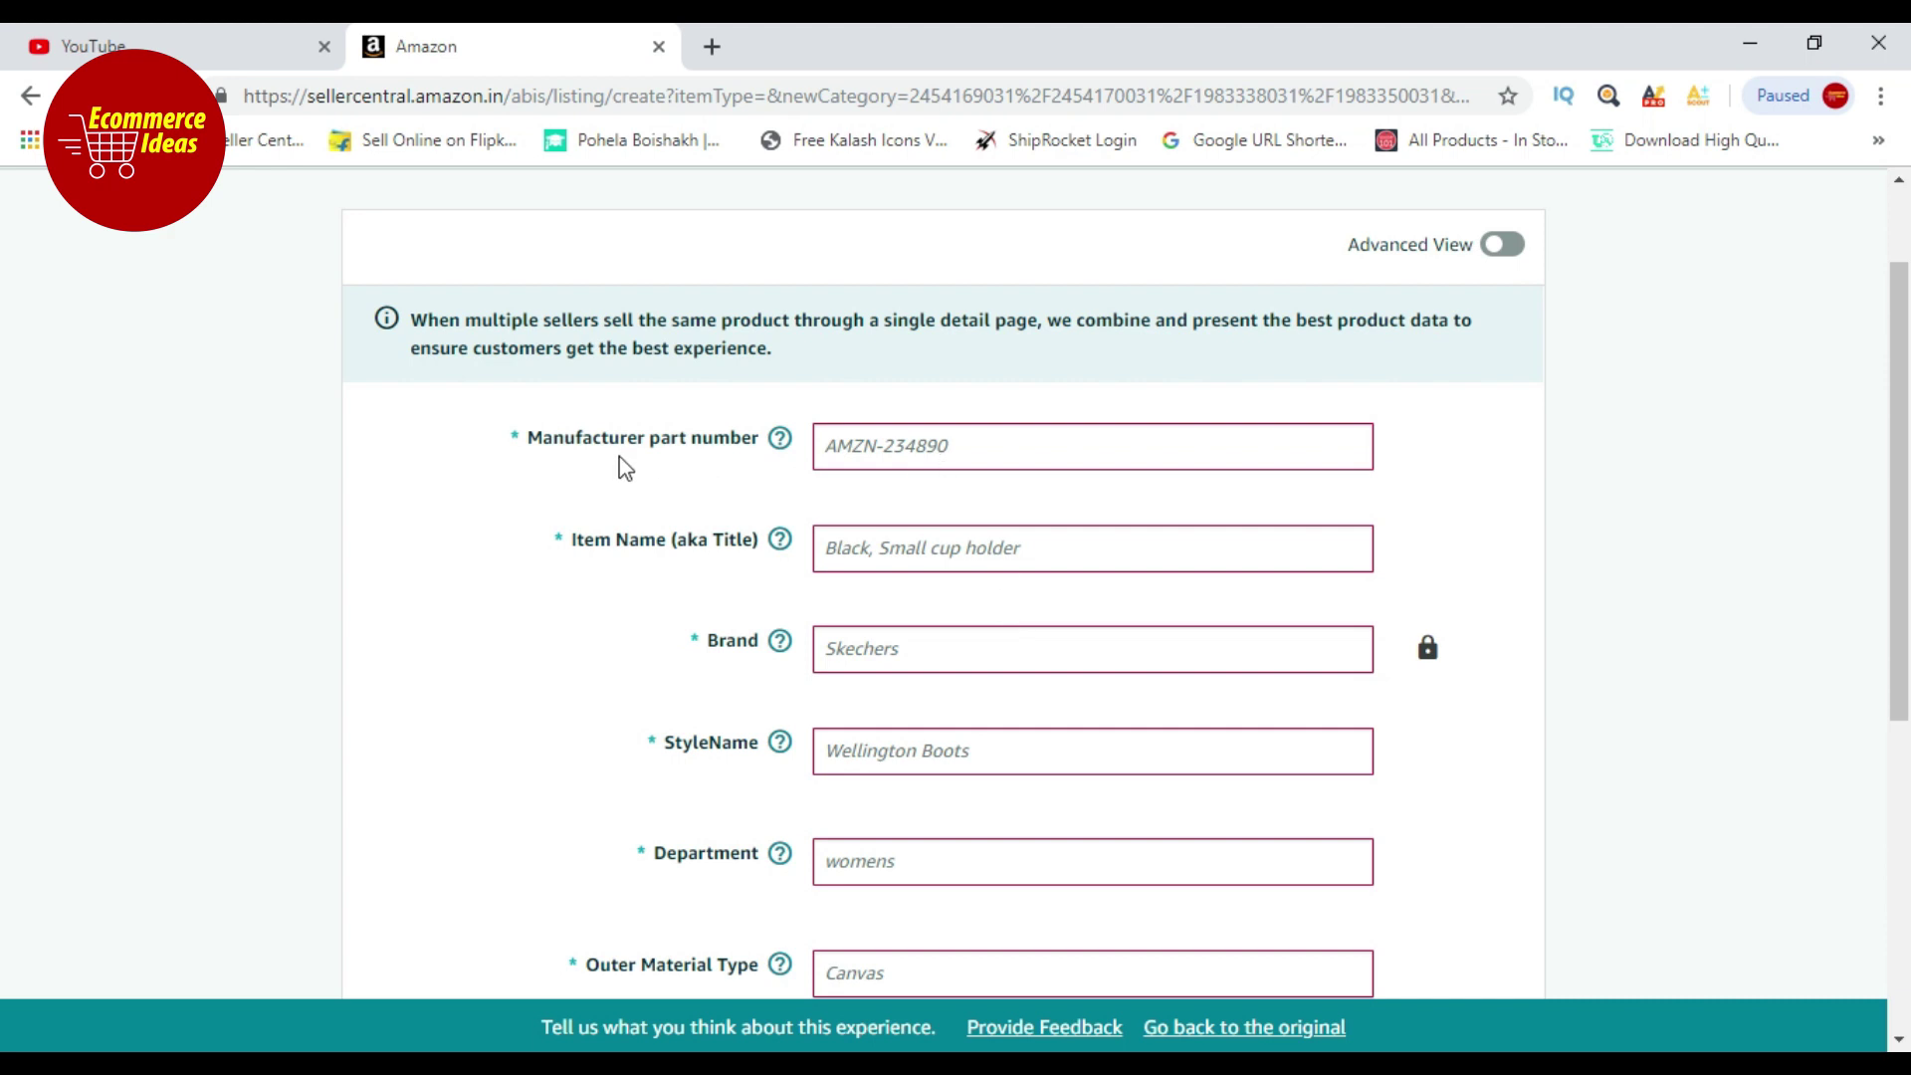
- Copy the prefix RANBW from the SKU RANBW-GLHB02RW in the Excel workbook into the Manufacturer part number
left_click(879, 453)
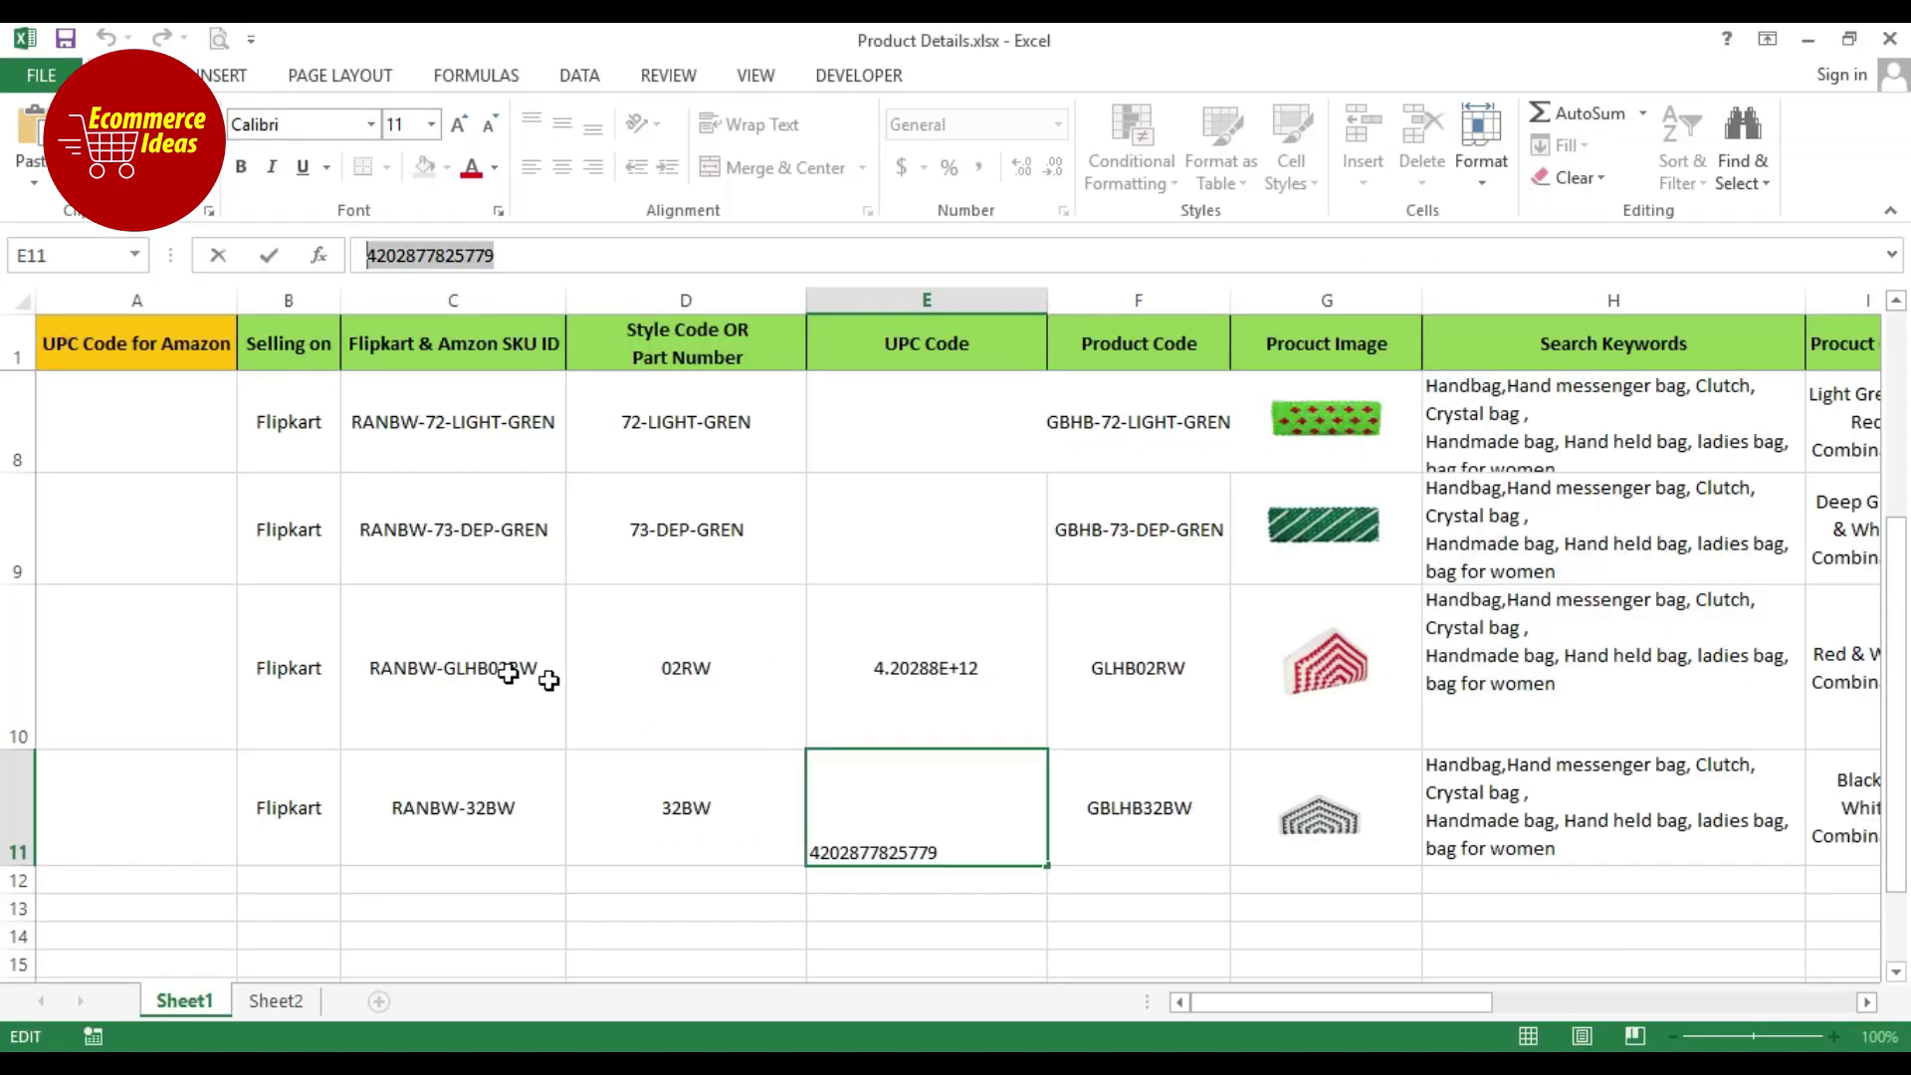
double_click(508, 667)
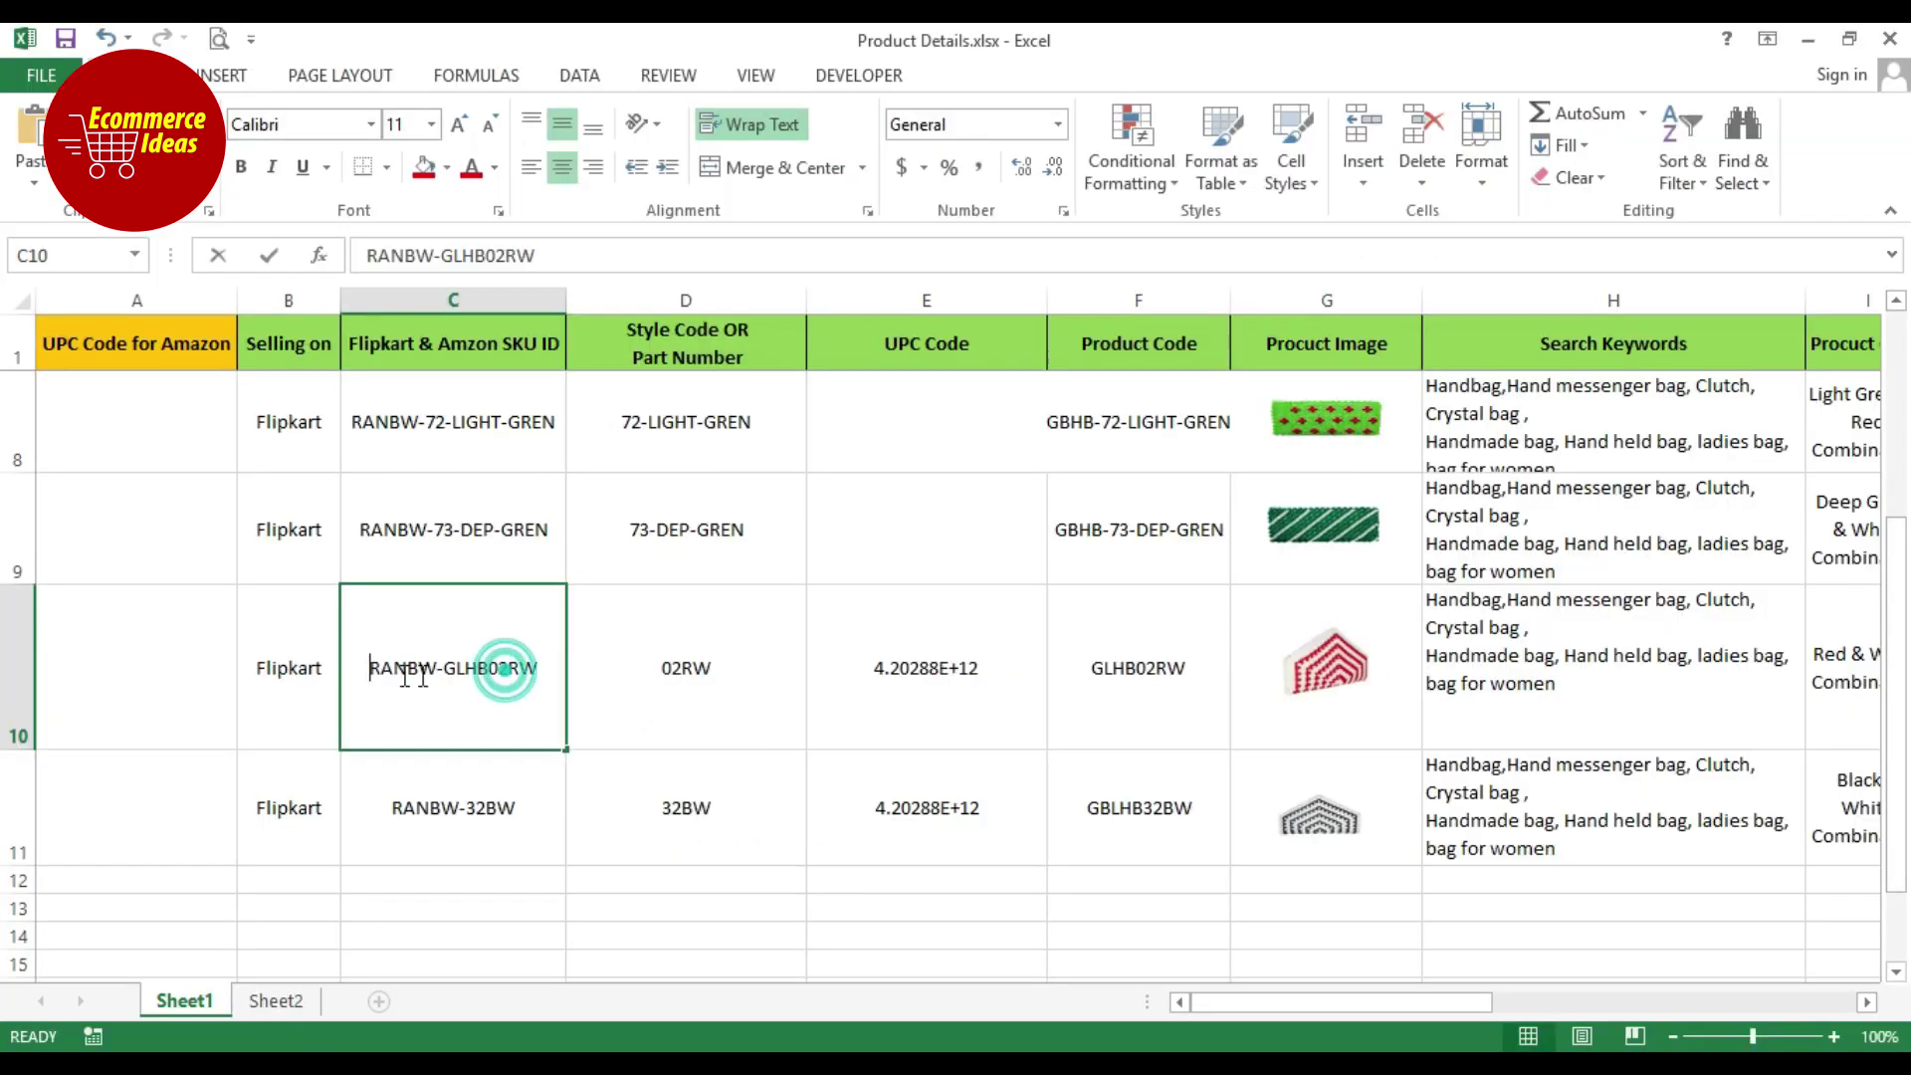
left_click_drag(438, 668, 365, 668)
key("ctrl+c")
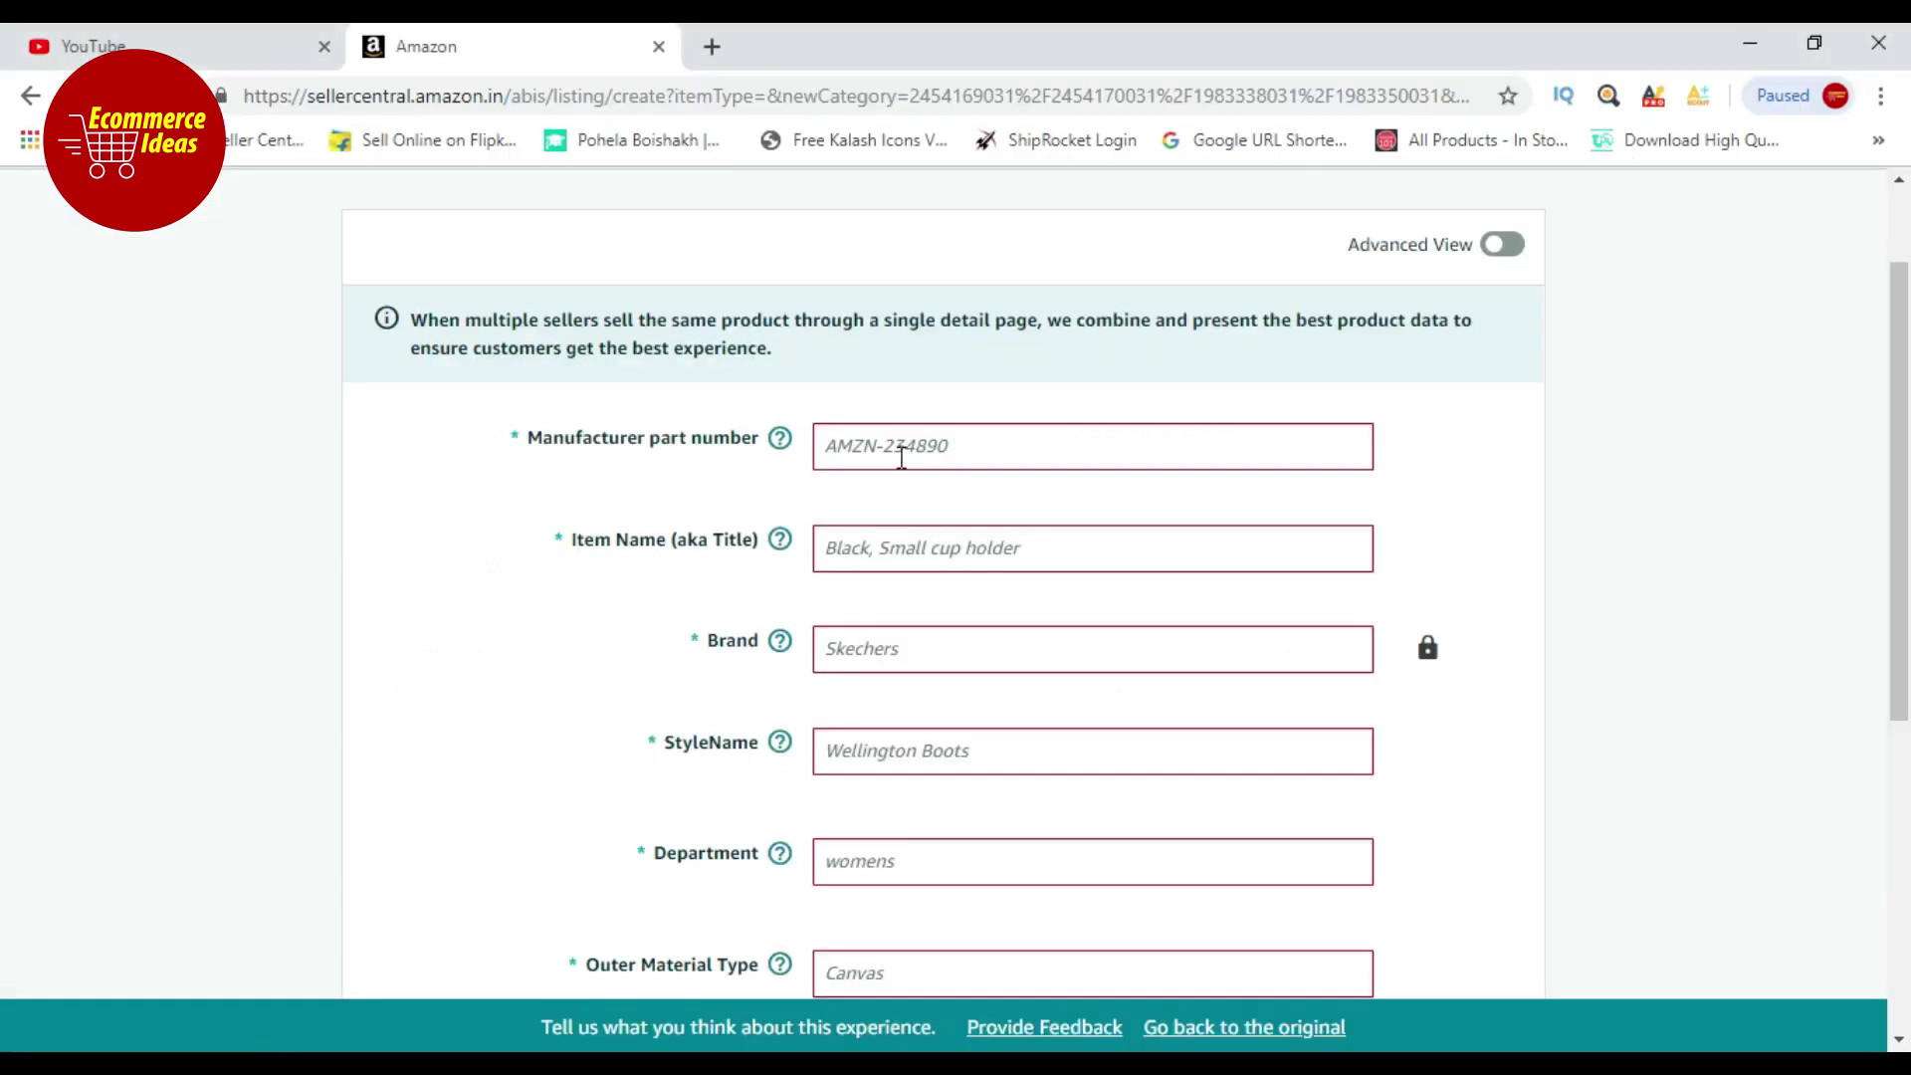
triple_click(902, 448)
key("ctrl+v")
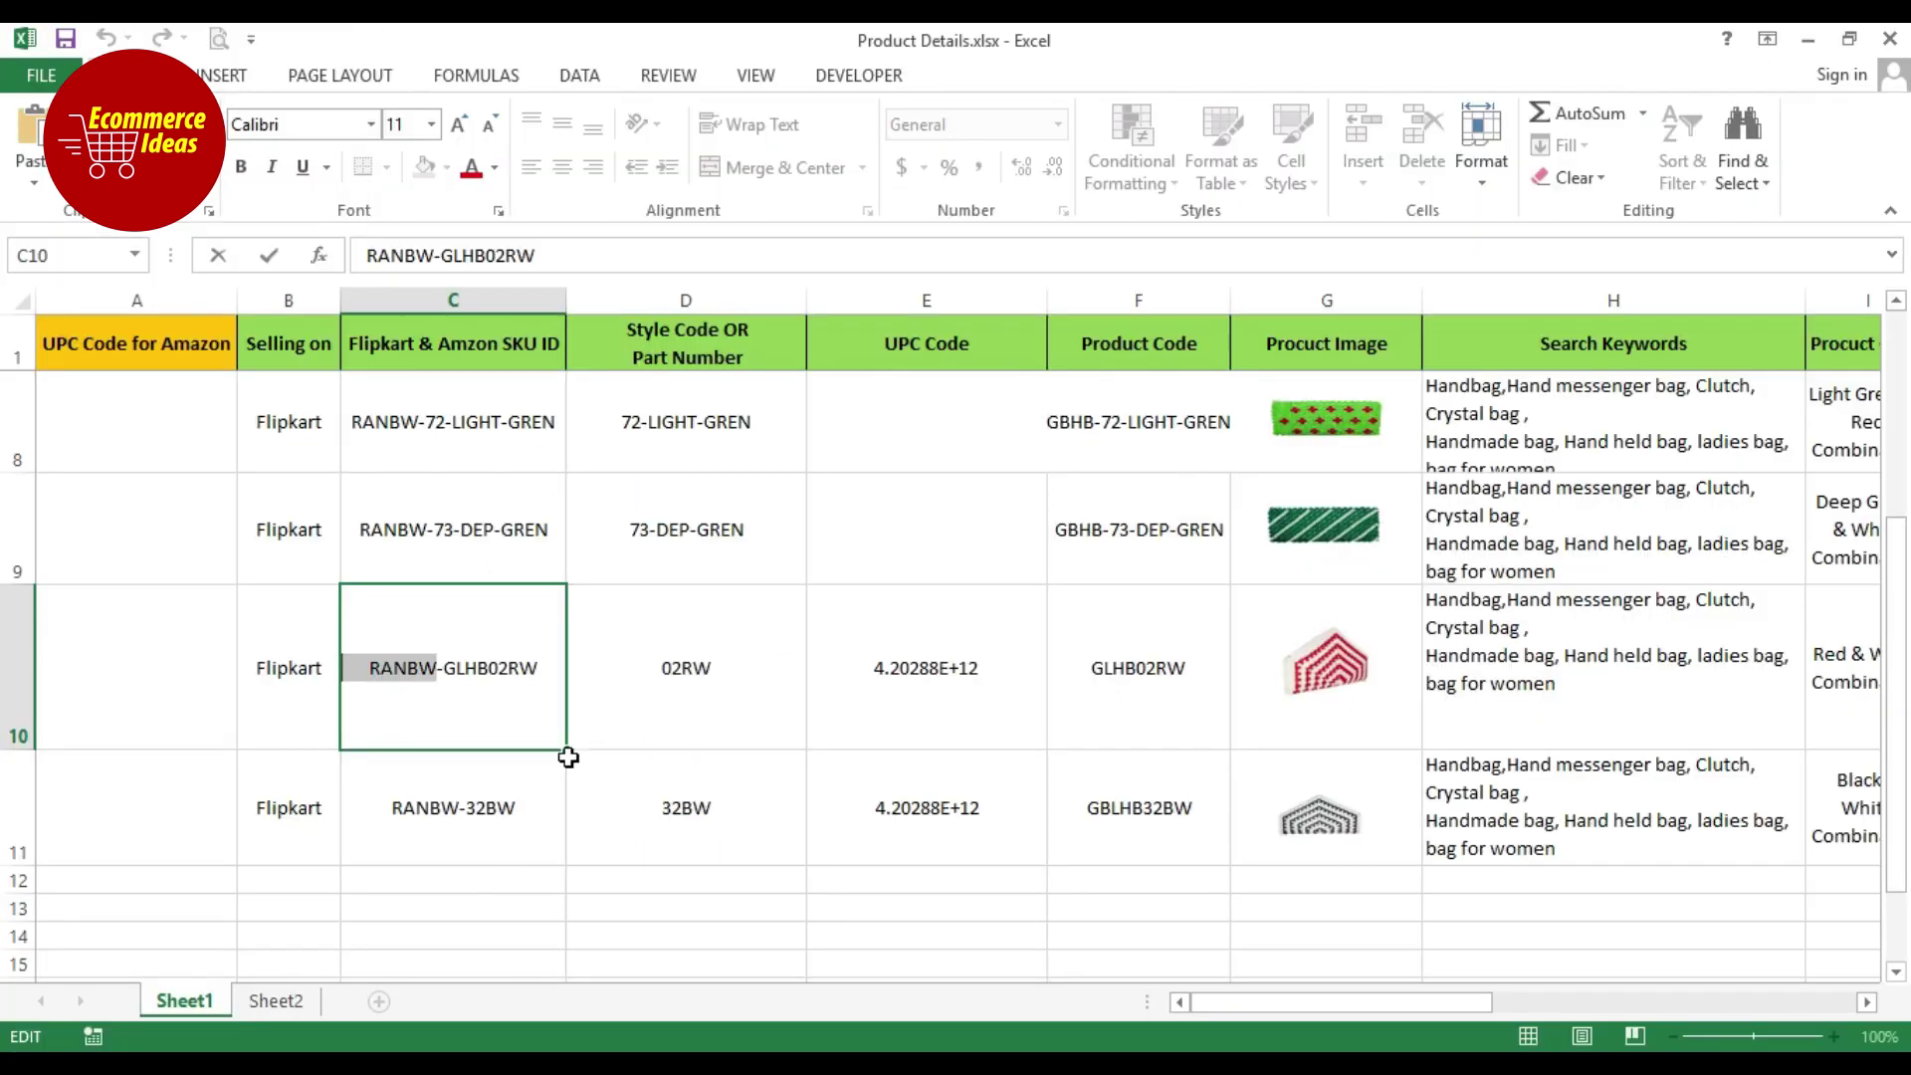
- Append the style code 02RW from the Excel workbook to the Manufacturer part number, with an underscore before and after it
left_click(733, 667)
double_click(736, 661)
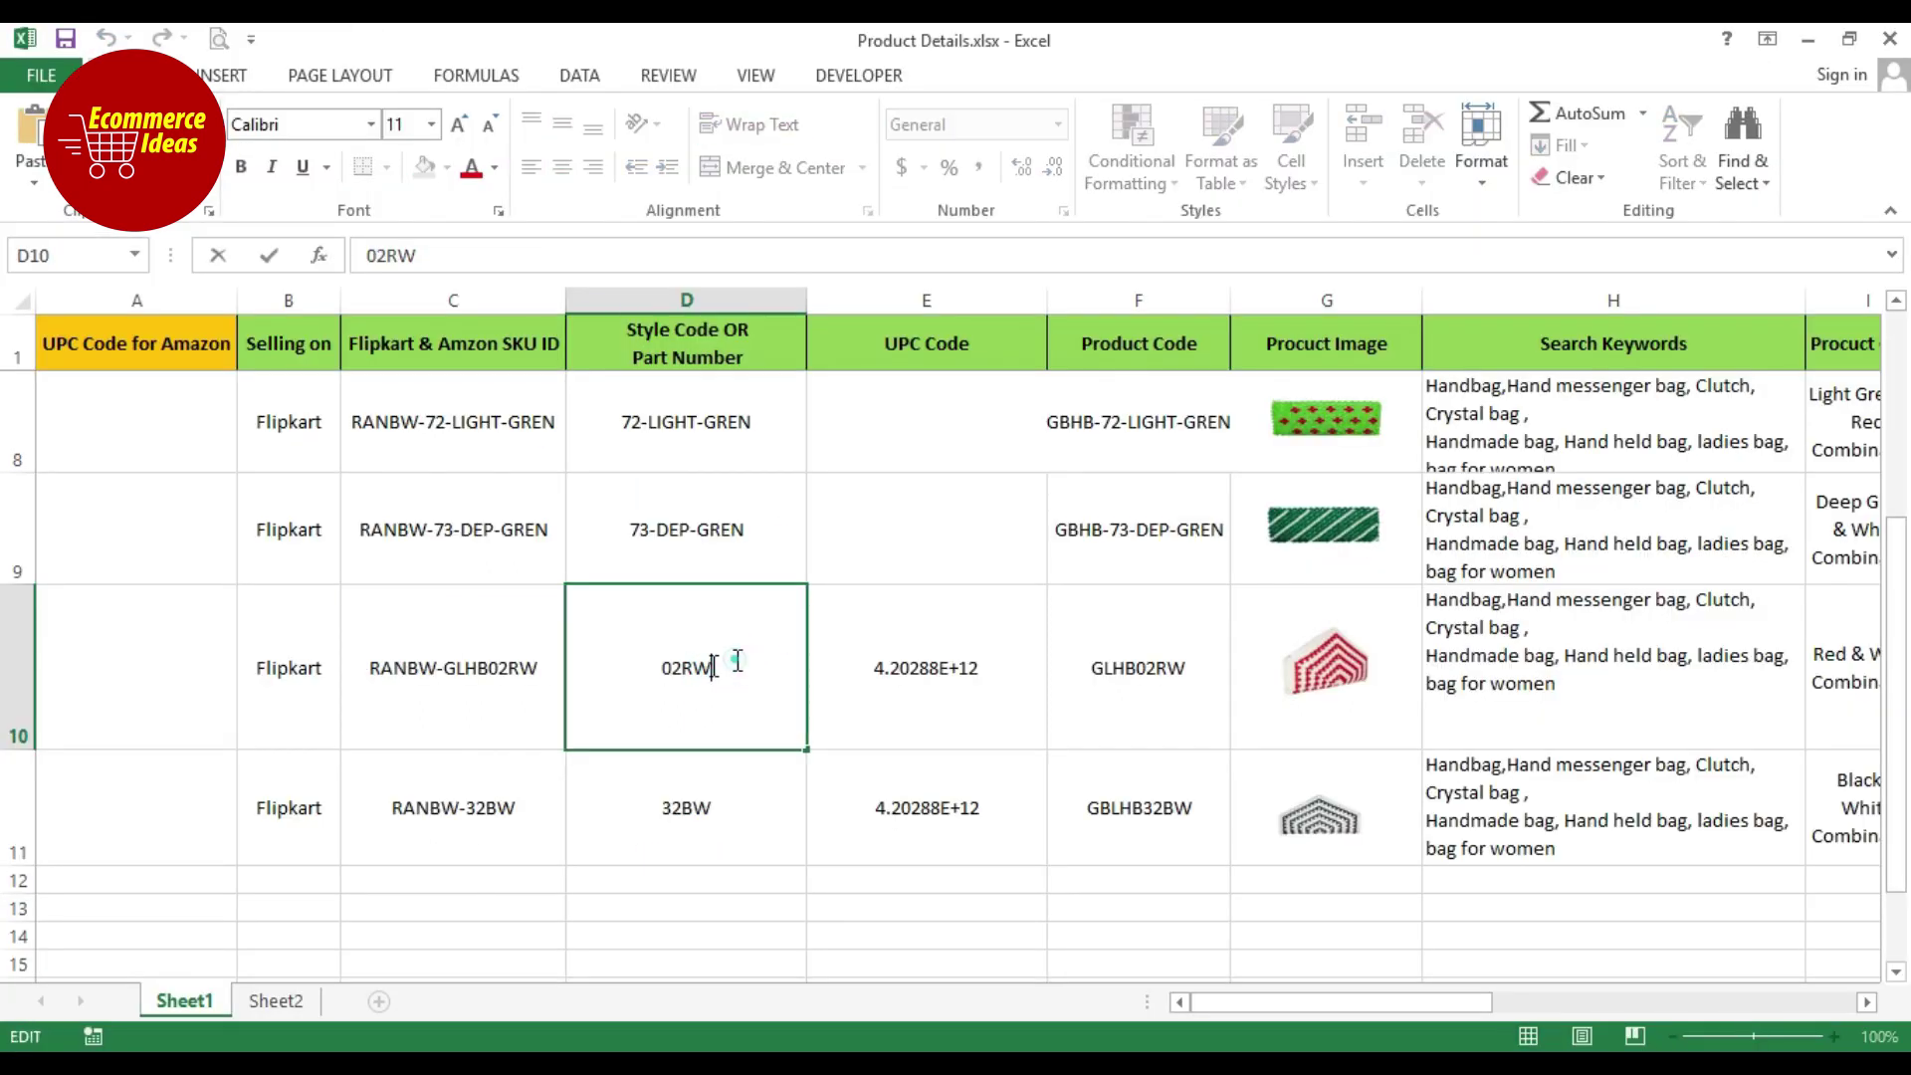
left_click_drag(738, 665, 656, 667)
key("ctrl+c")
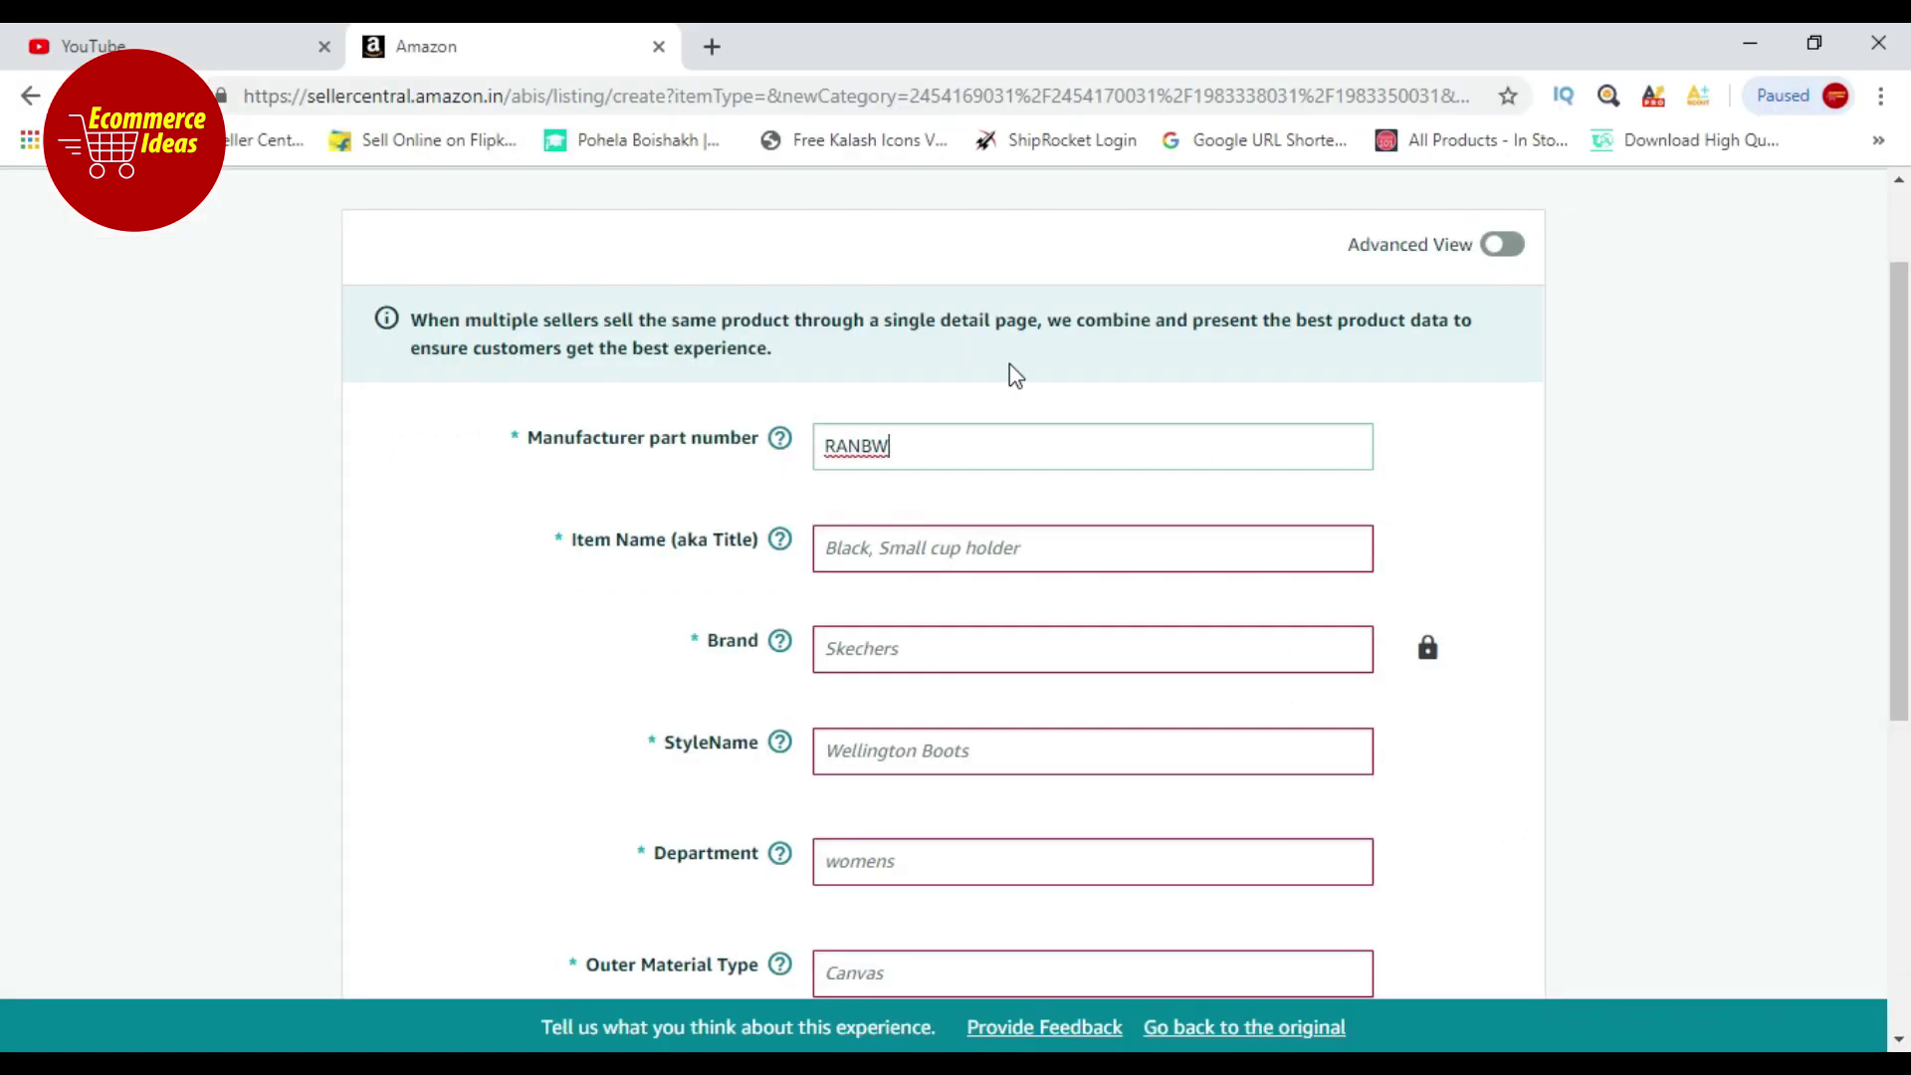
type("_")
key("ctrl+v")
type("_")
- Replace both underscores in the Manufacturer part number with hyphens
left_click(901, 448)
key("BackSpace")
type("-")
left_click(1000, 458)
key("BackSpace")
type("-")
- Append the style code 32BW from the Excel workbook to the end of the Manufacturer part number
key("alt+Tab")
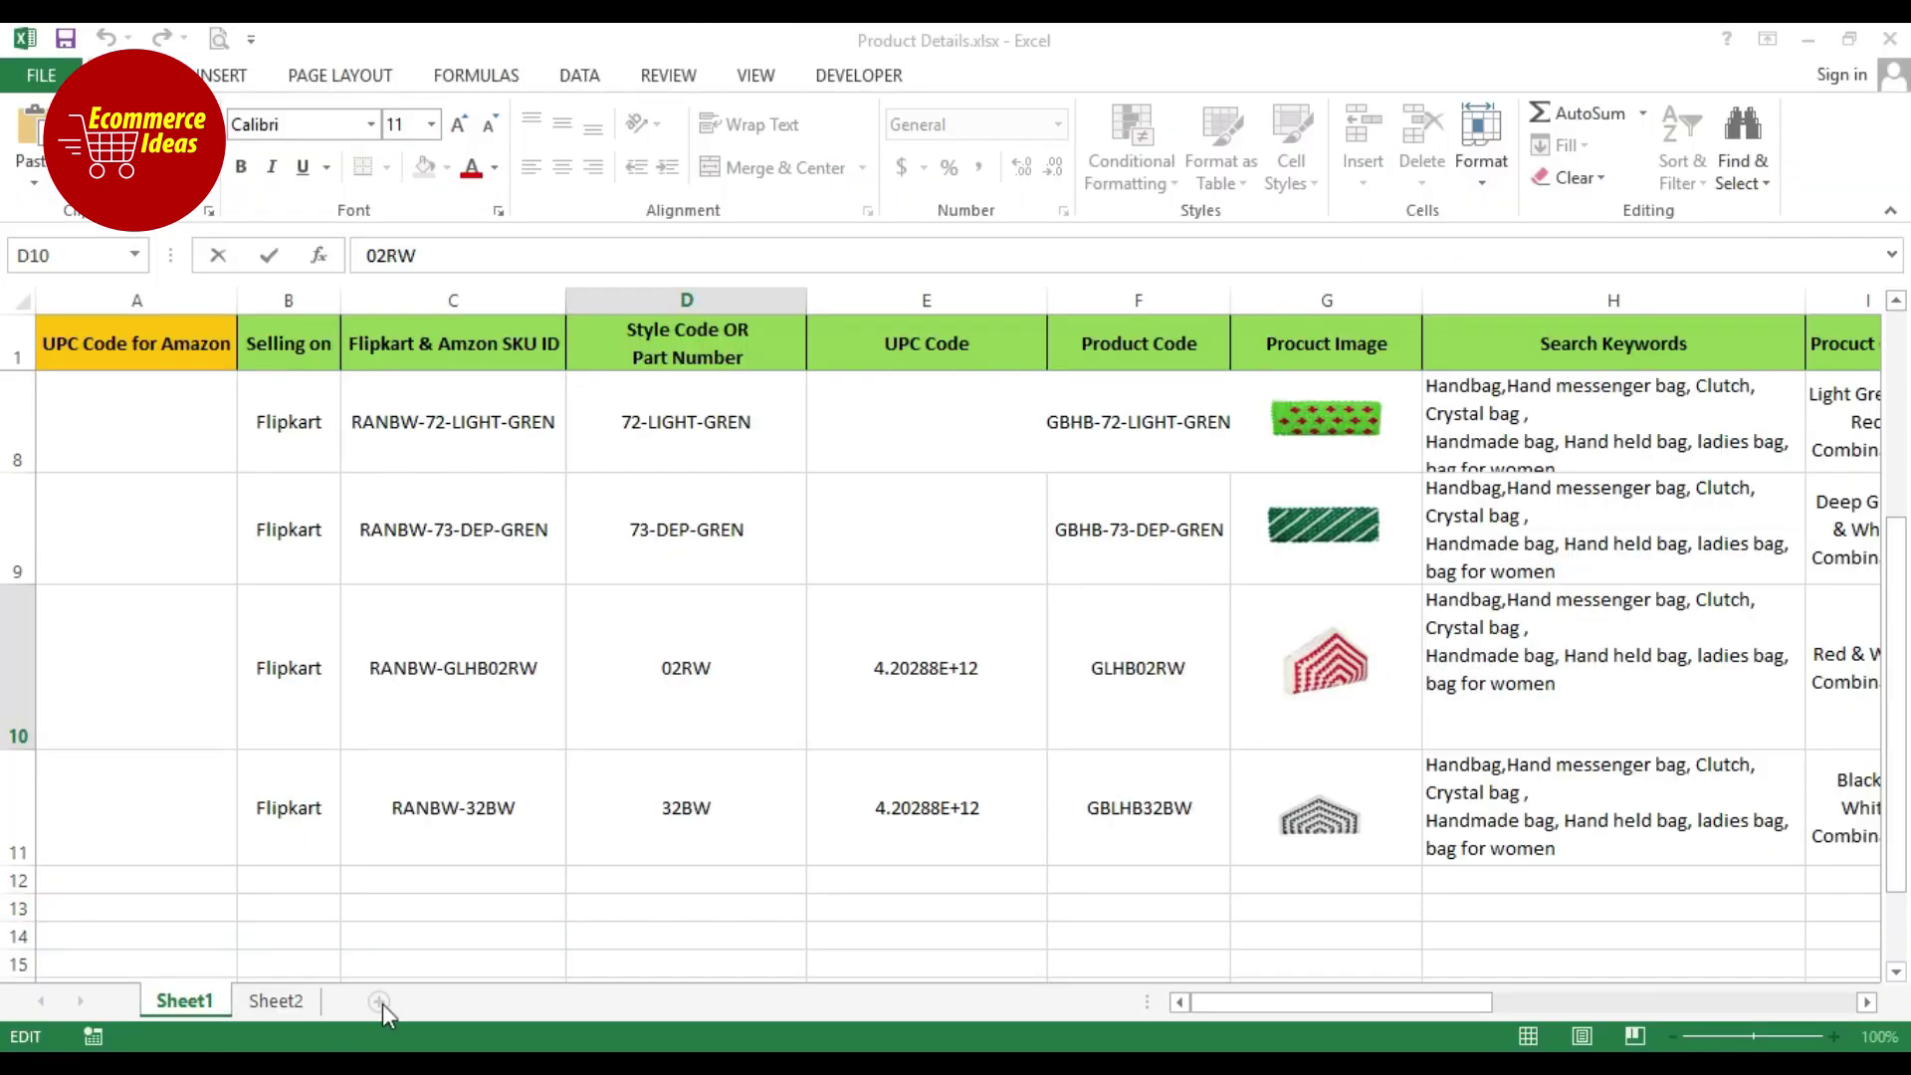
double_click(734, 804)
left_click_drag(733, 808, 637, 818)
key("ctrl+c")
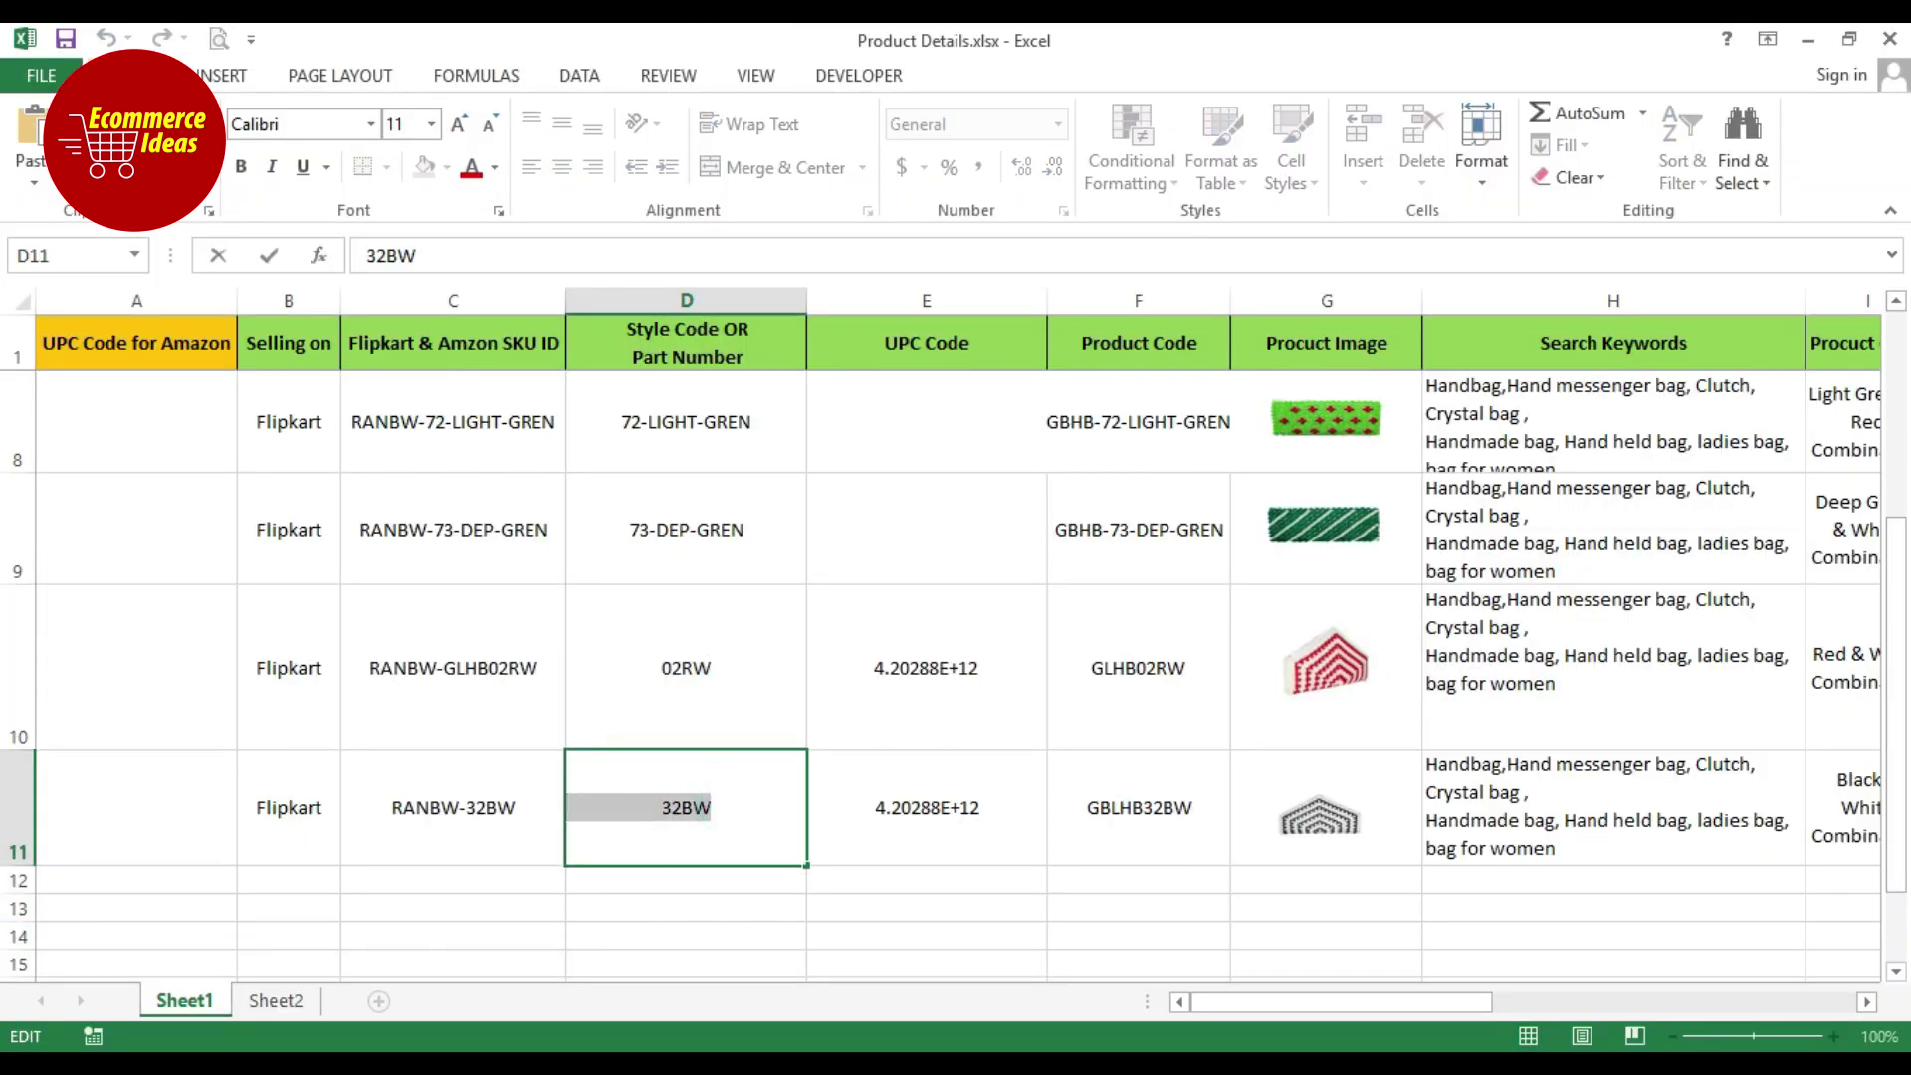
key("alt+Tab")
key("ctrl+v")
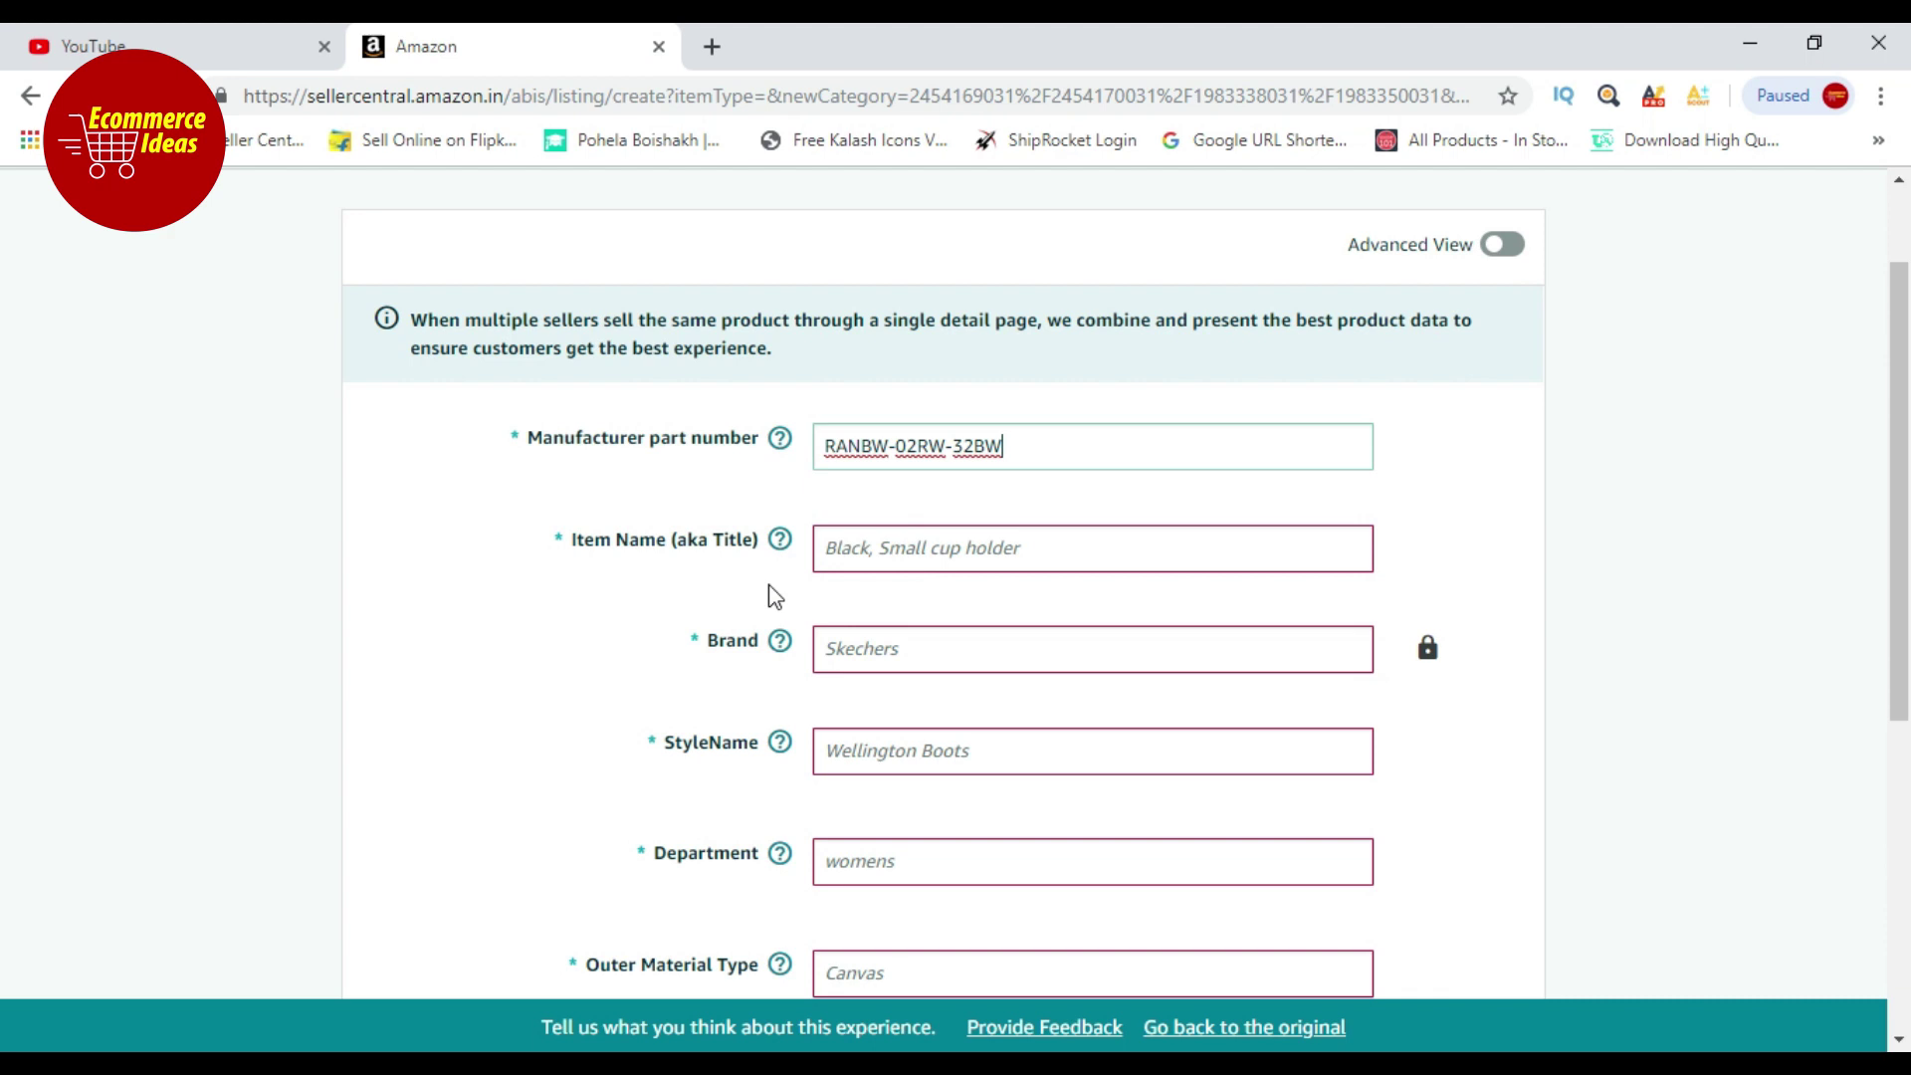
- Enter "Rainbow Women Hand Clutch" as the Item Name of the product
left_click(1010, 548)
type("Rai")
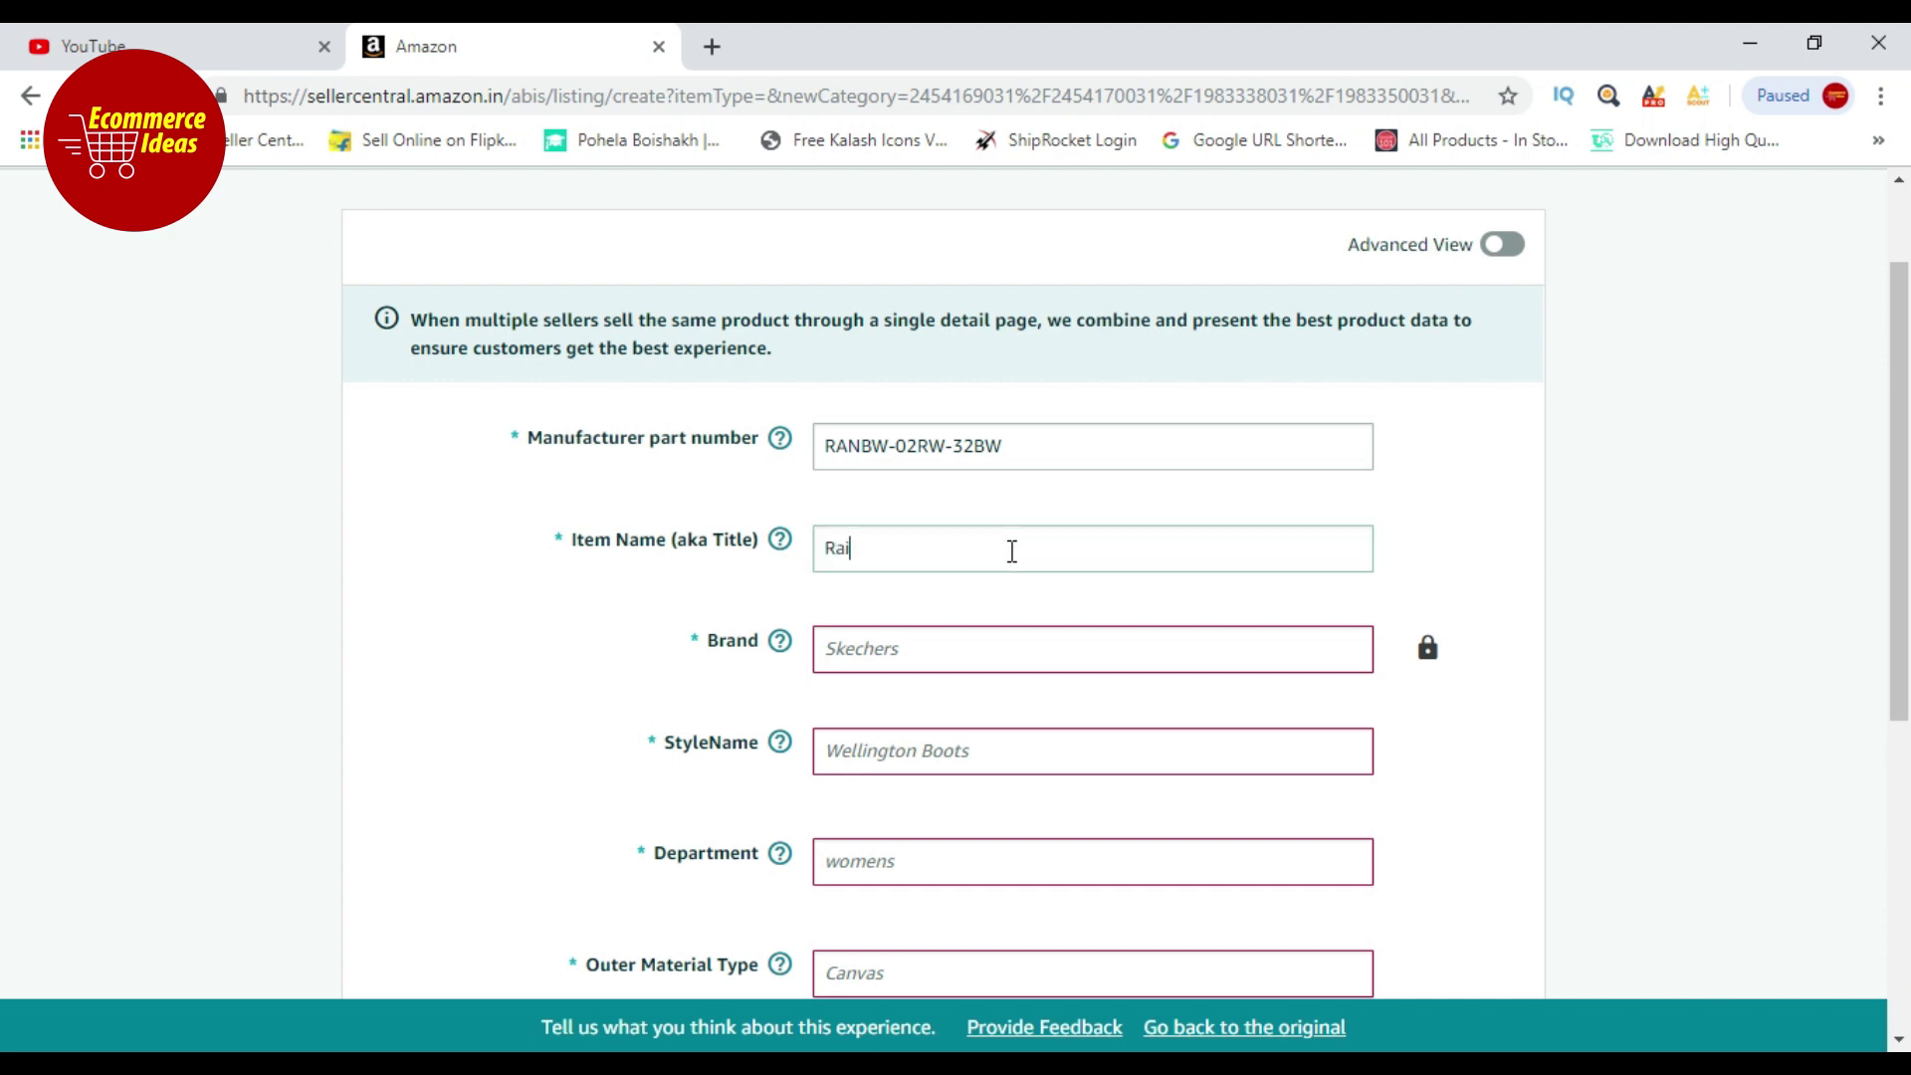
type("nbow Women Hand Clutch")
- Enter Rainbow as the product's Brand
left_click(981, 632)
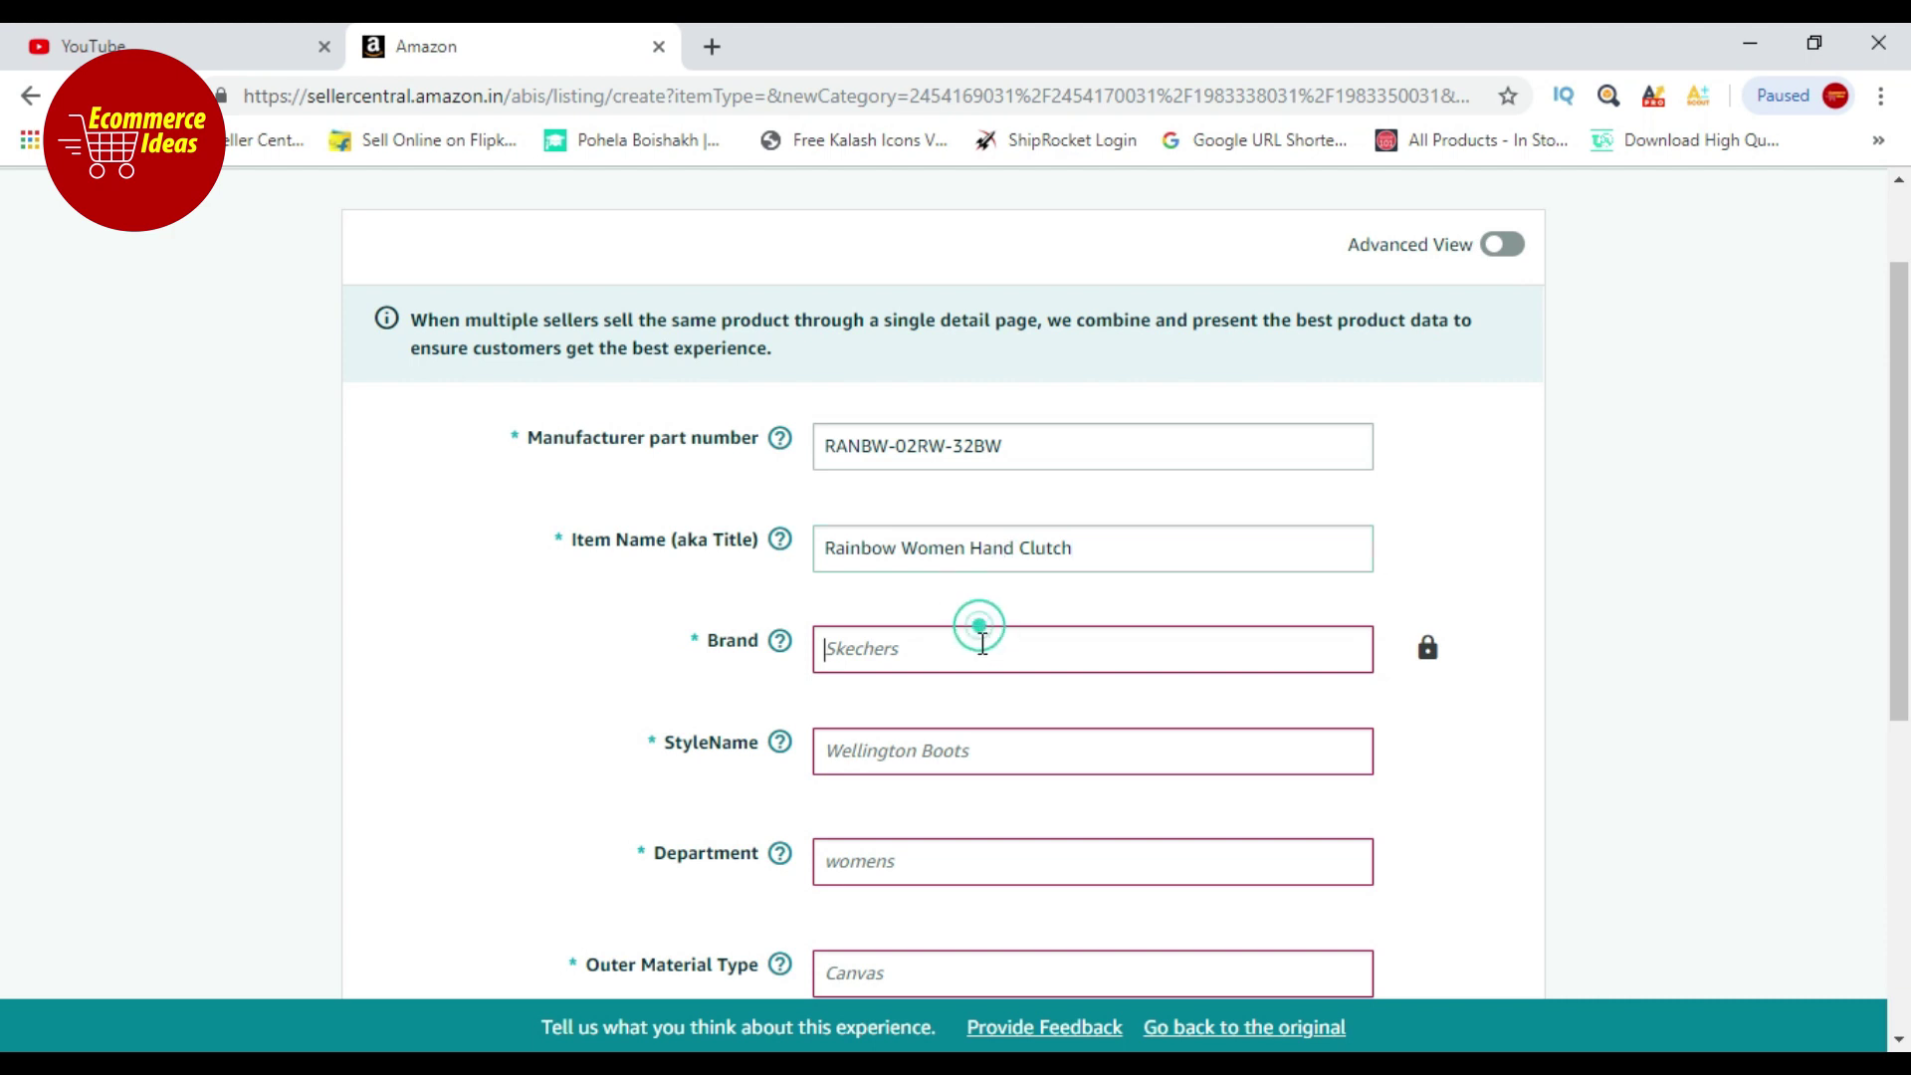
type("Raibwo")
key("BackSpace")
key("BackSpace")
key("BackSpace")
type("nbow")
- Set the product's StyleName to Clutch and its Department to Women
left_click(1022, 777)
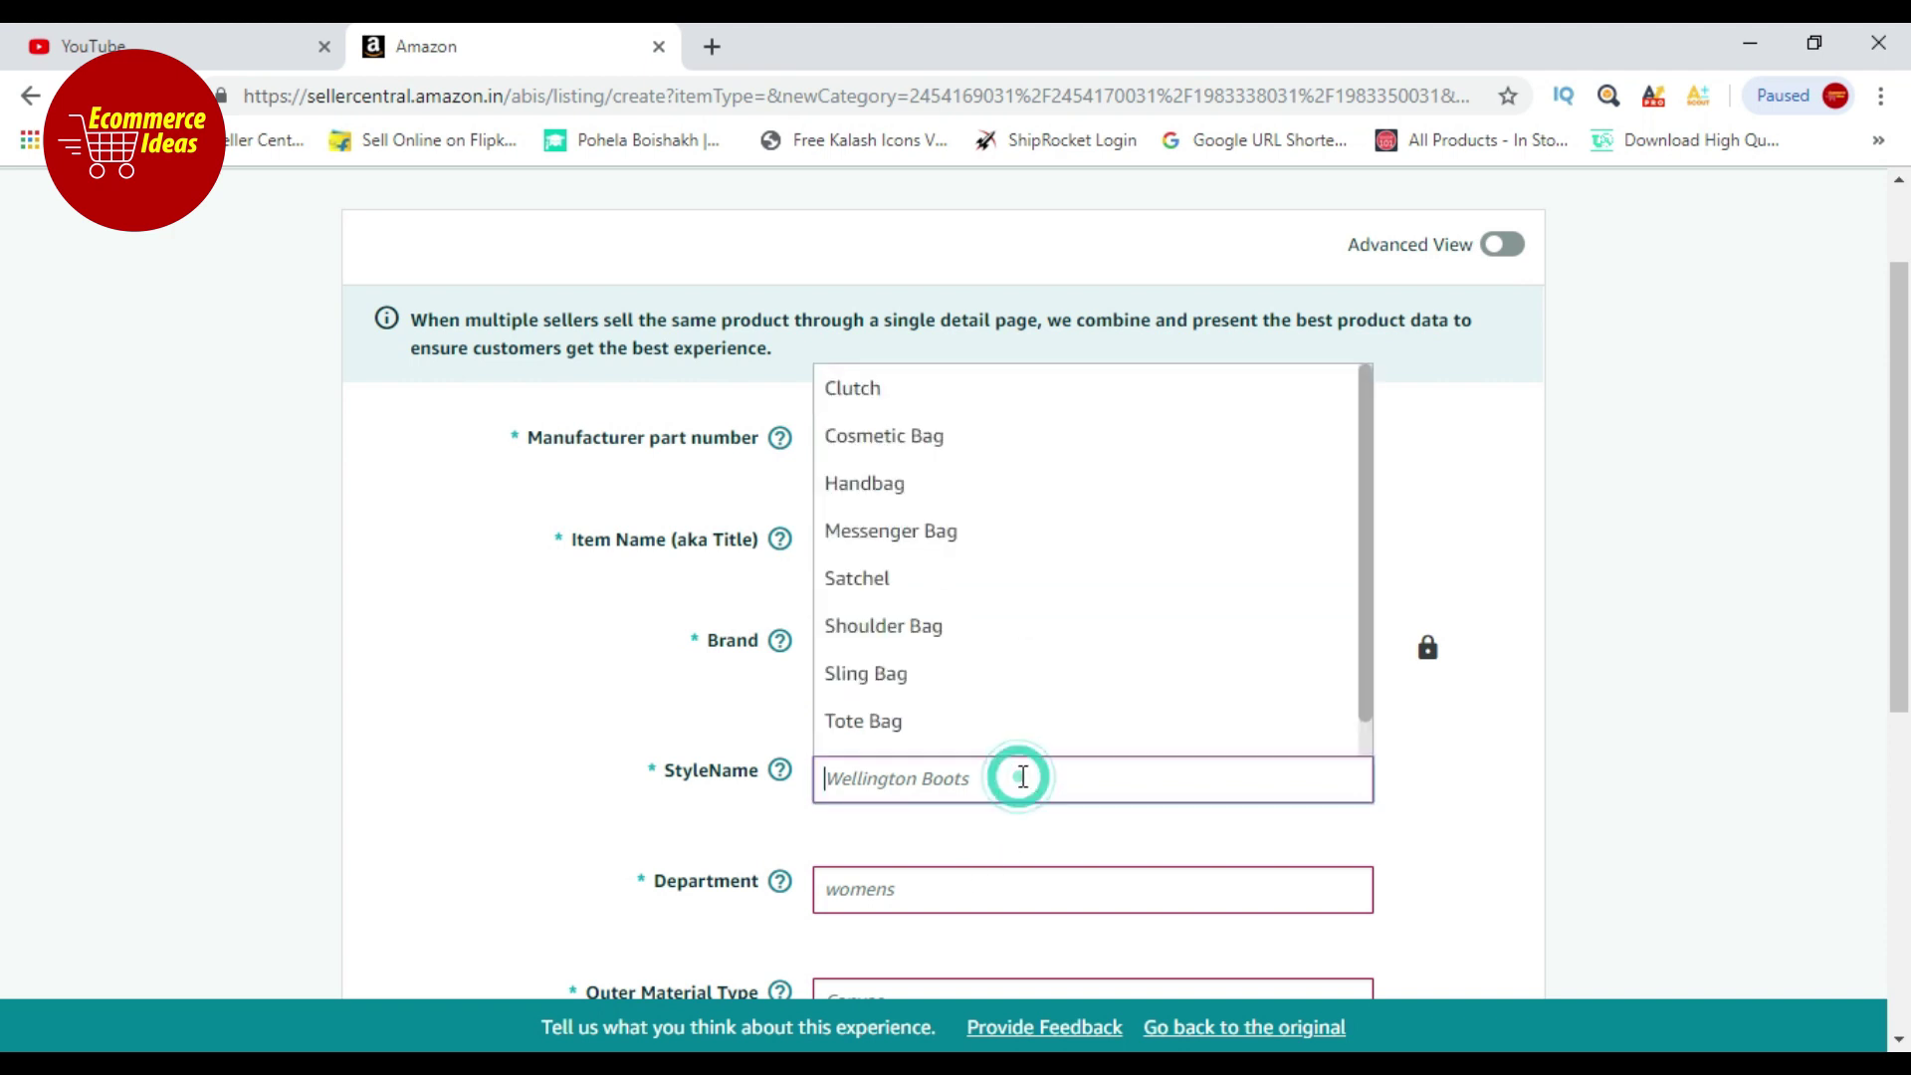
scroll(1015, 448, "down", 3)
scroll(988, 340, "up", 2)
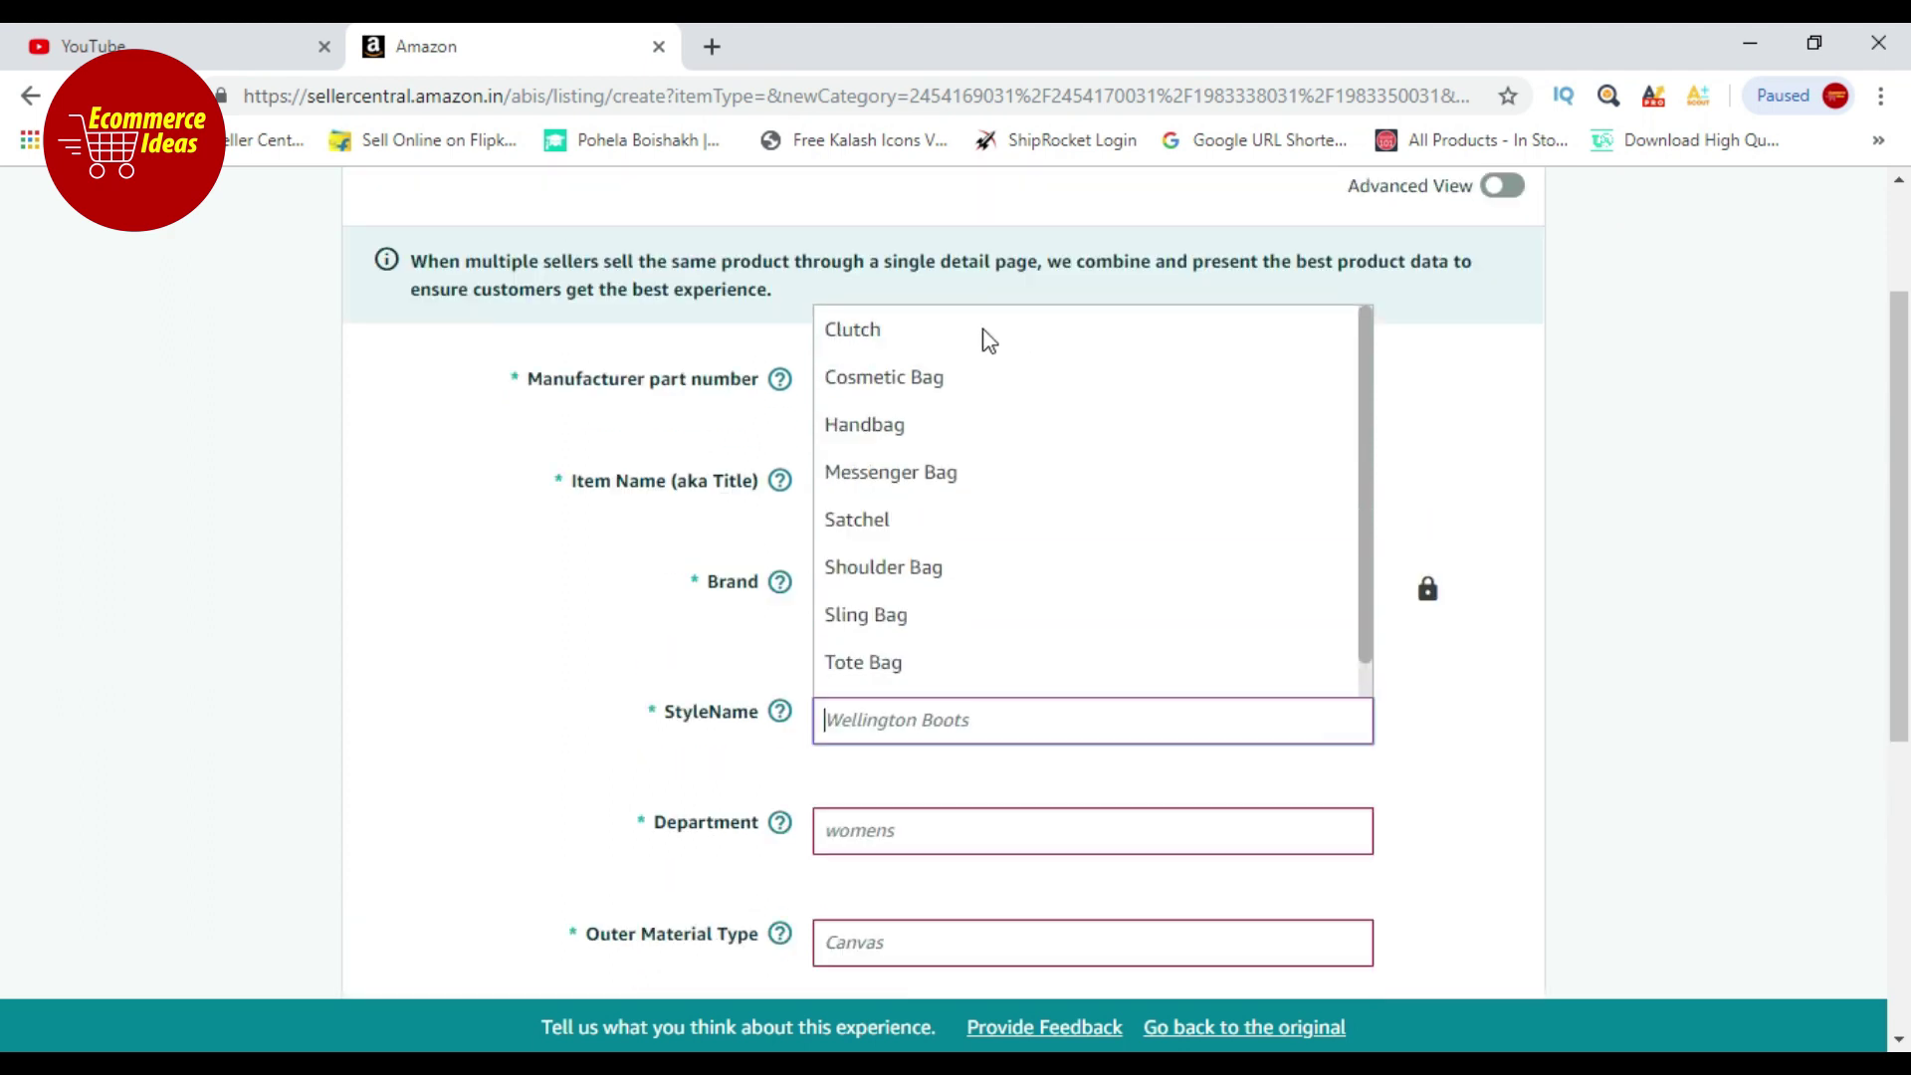
left_click(957, 388)
scroll(976, 627, "down", 3)
left_click(937, 611)
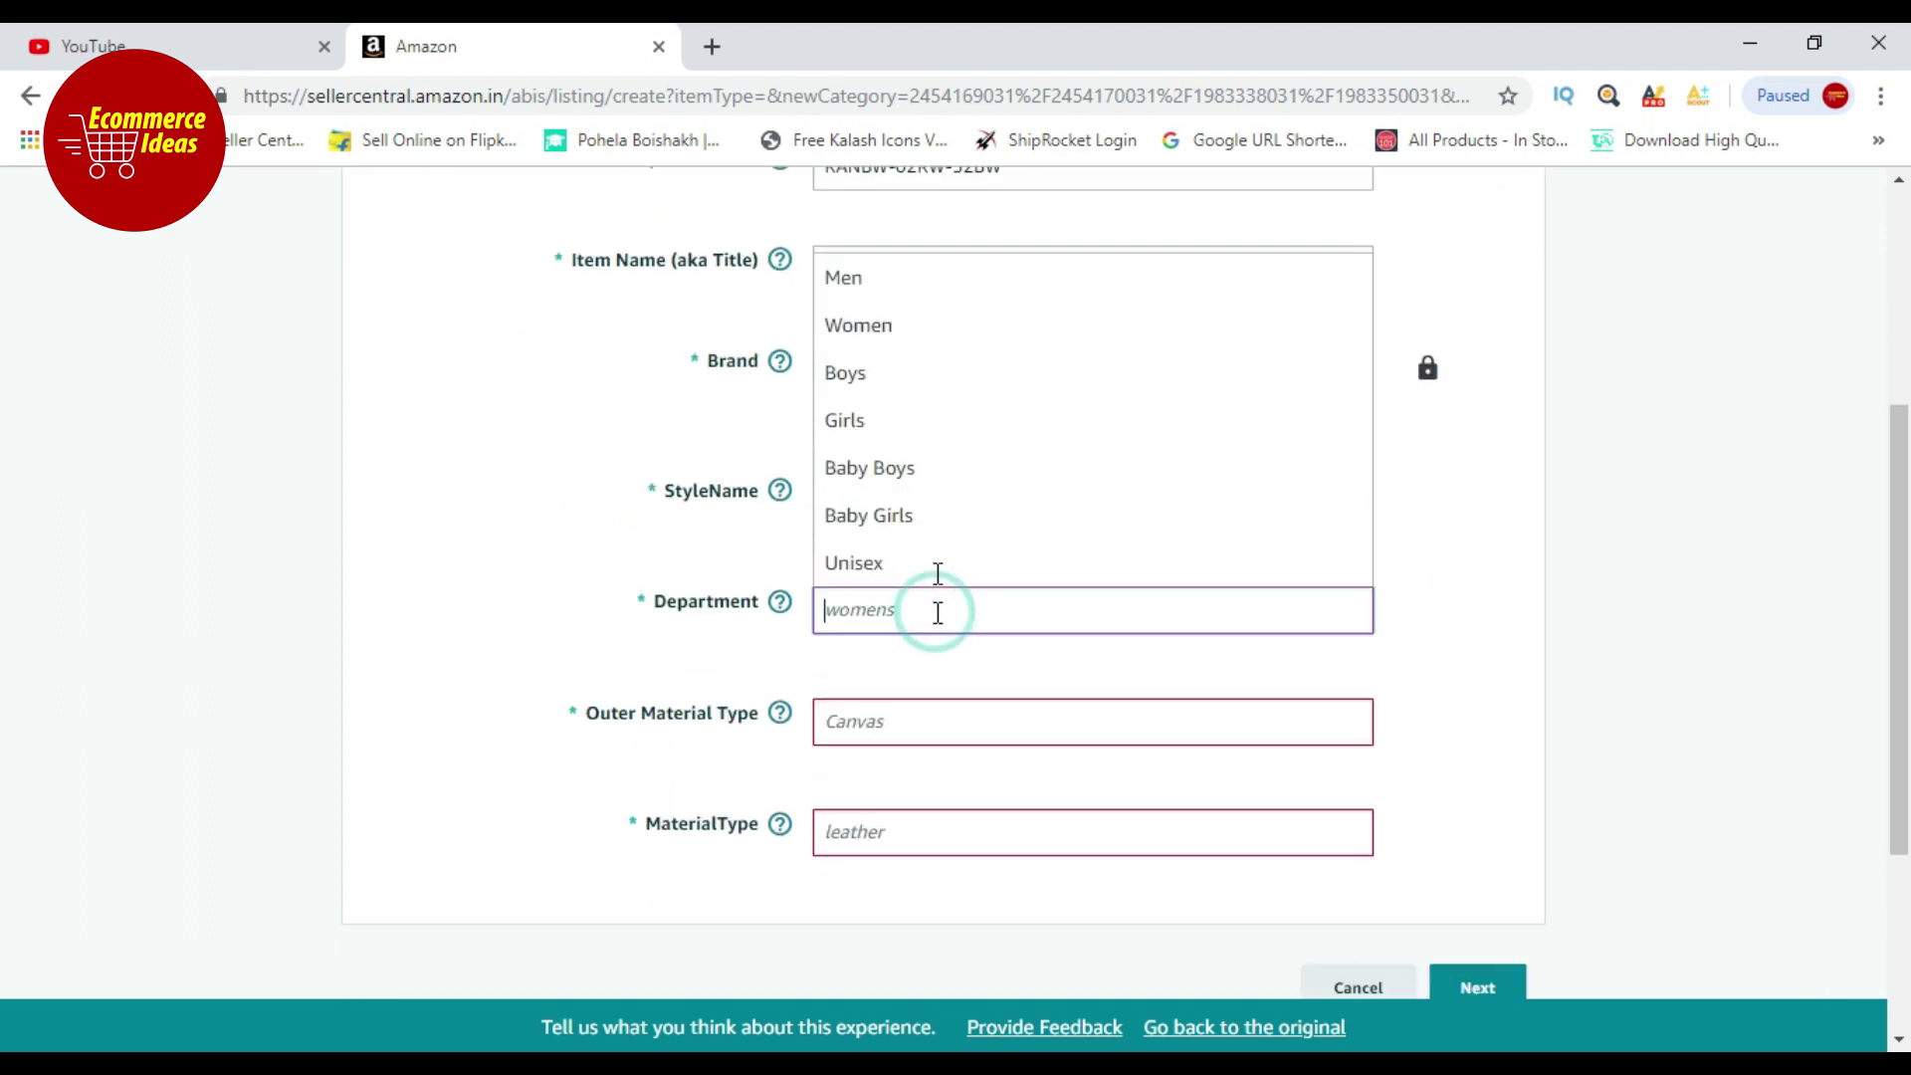
left_click(951, 326)
- Set both the Outer Material Type and the MaterialType of the product to Beaded
left_click(896, 725)
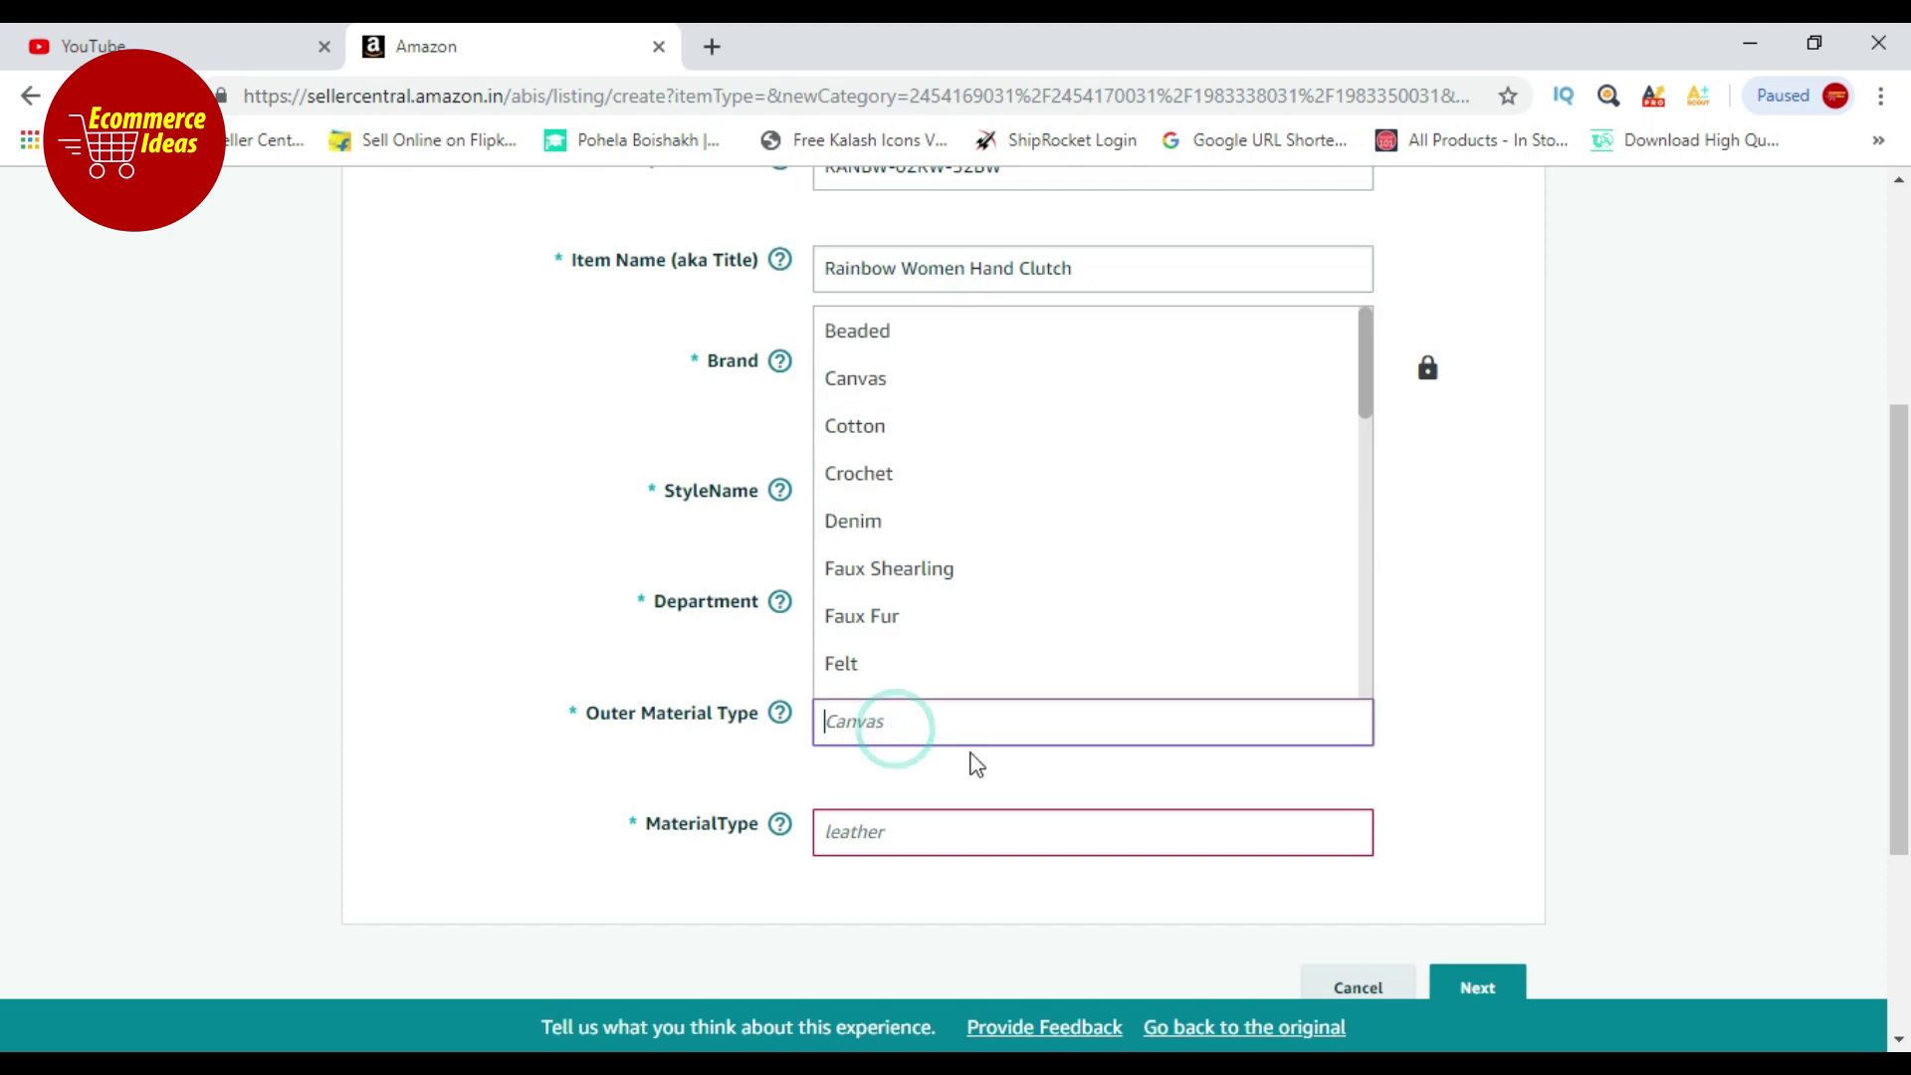
left_click(946, 331)
left_click(882, 831)
left_click(925, 442)
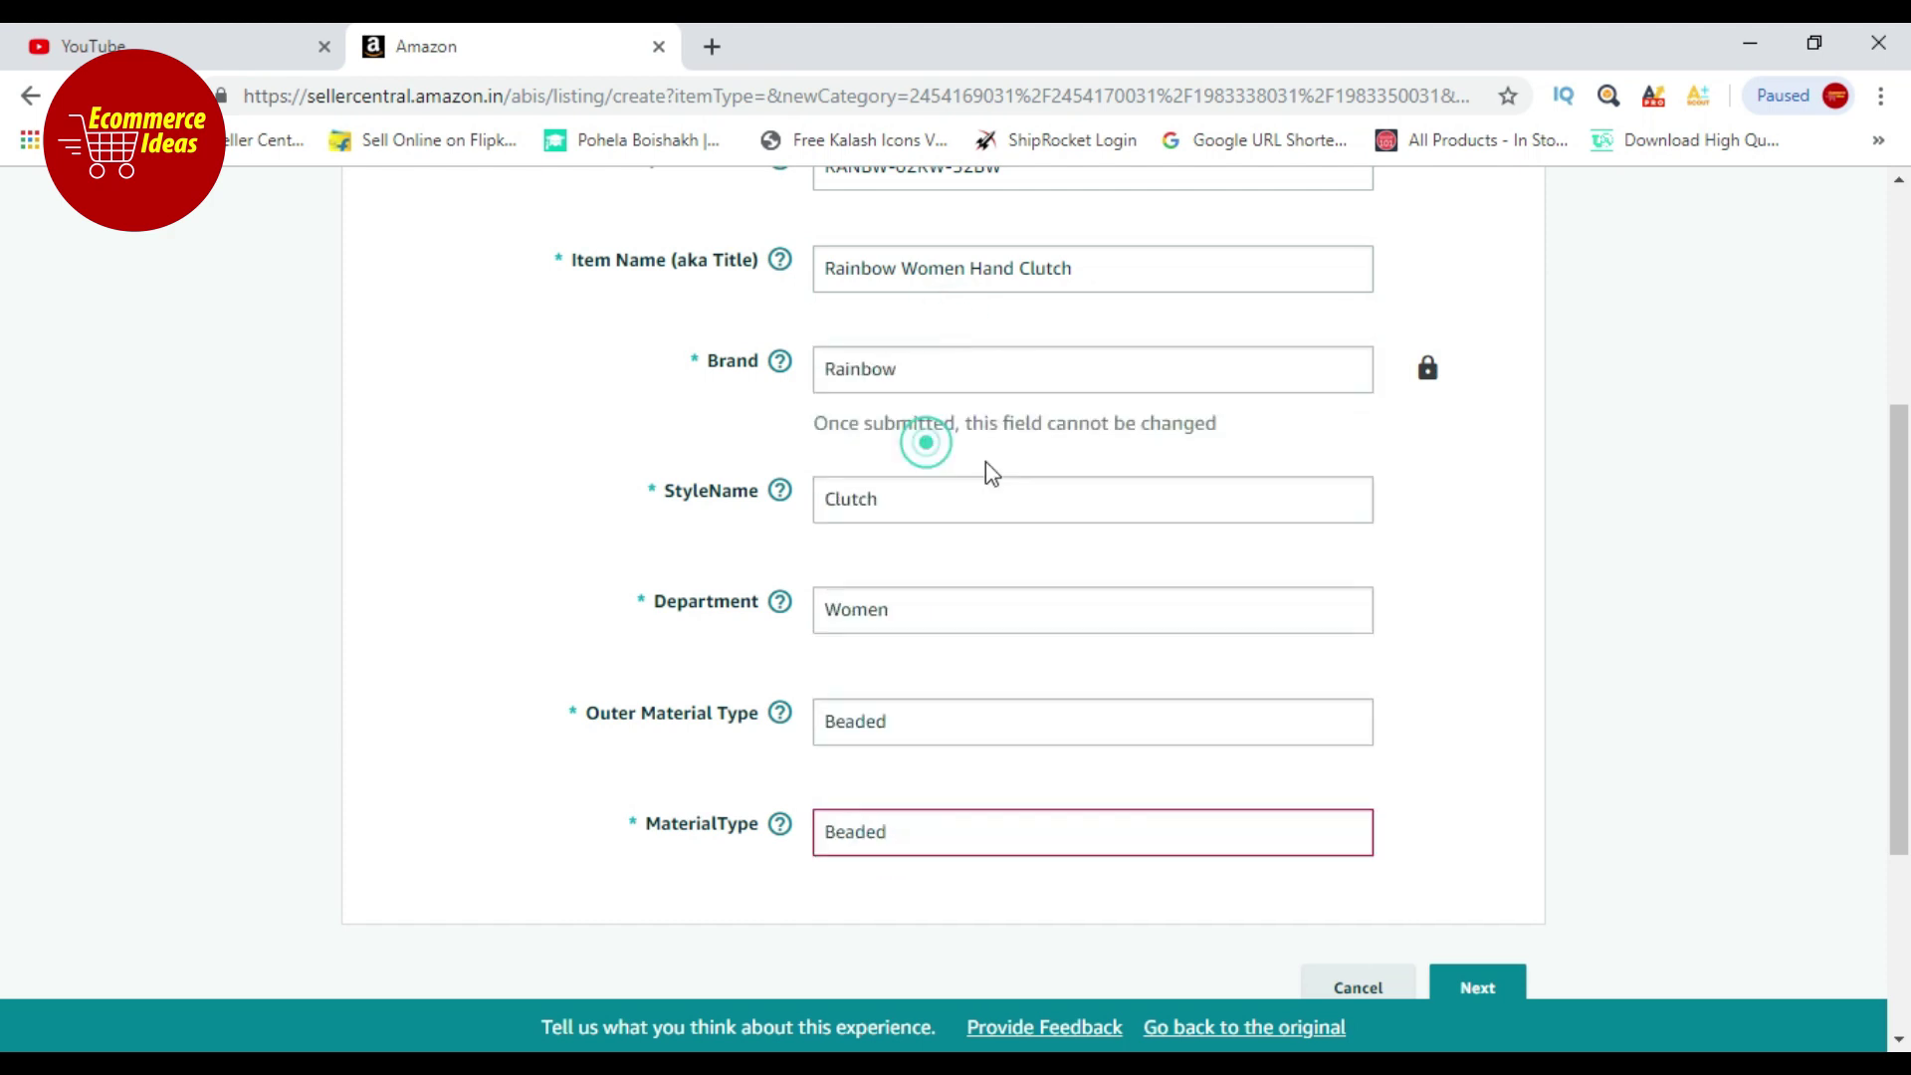
- Check the completed Vital Info fields and proceed to the Variations section
scroll(1270, 576, "down", 3)
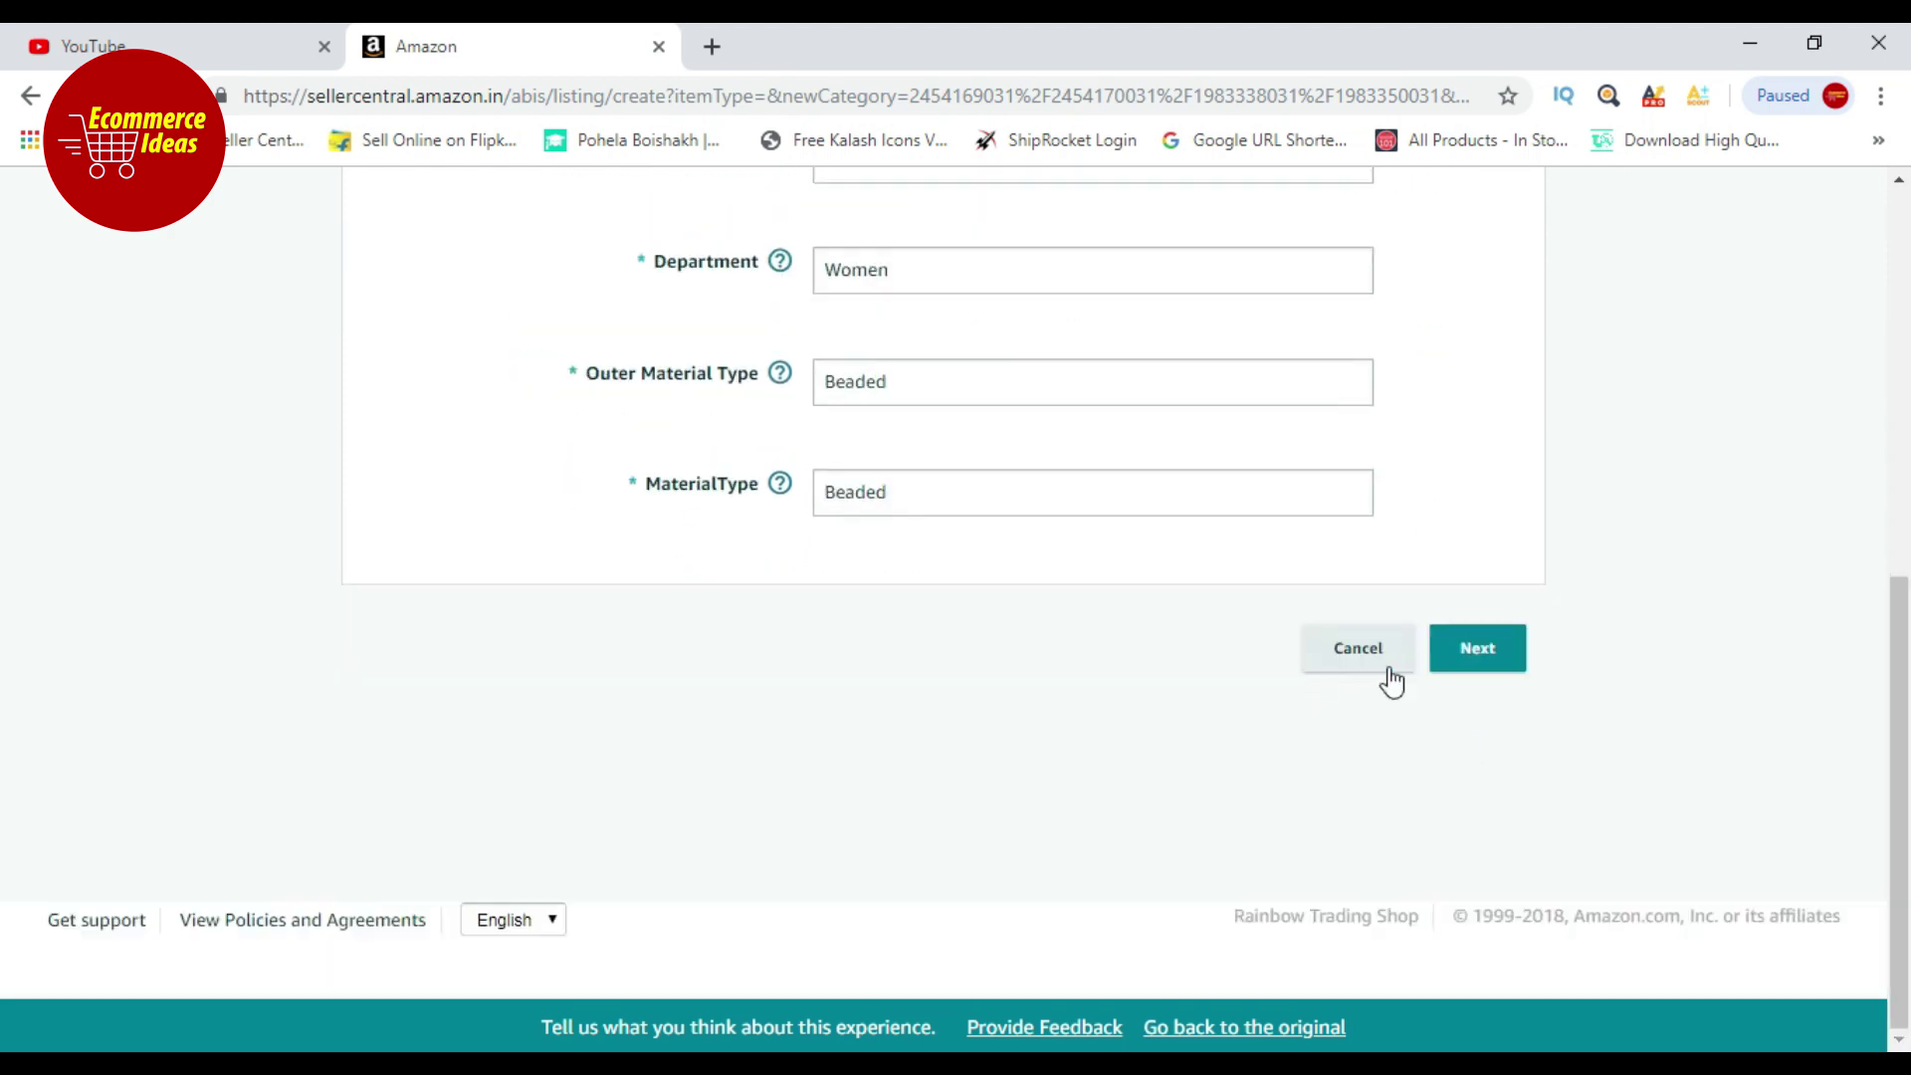
scroll(1383, 677, "up", 8)
scroll(1393, 716, "down", 6)
left_click(1480, 865)
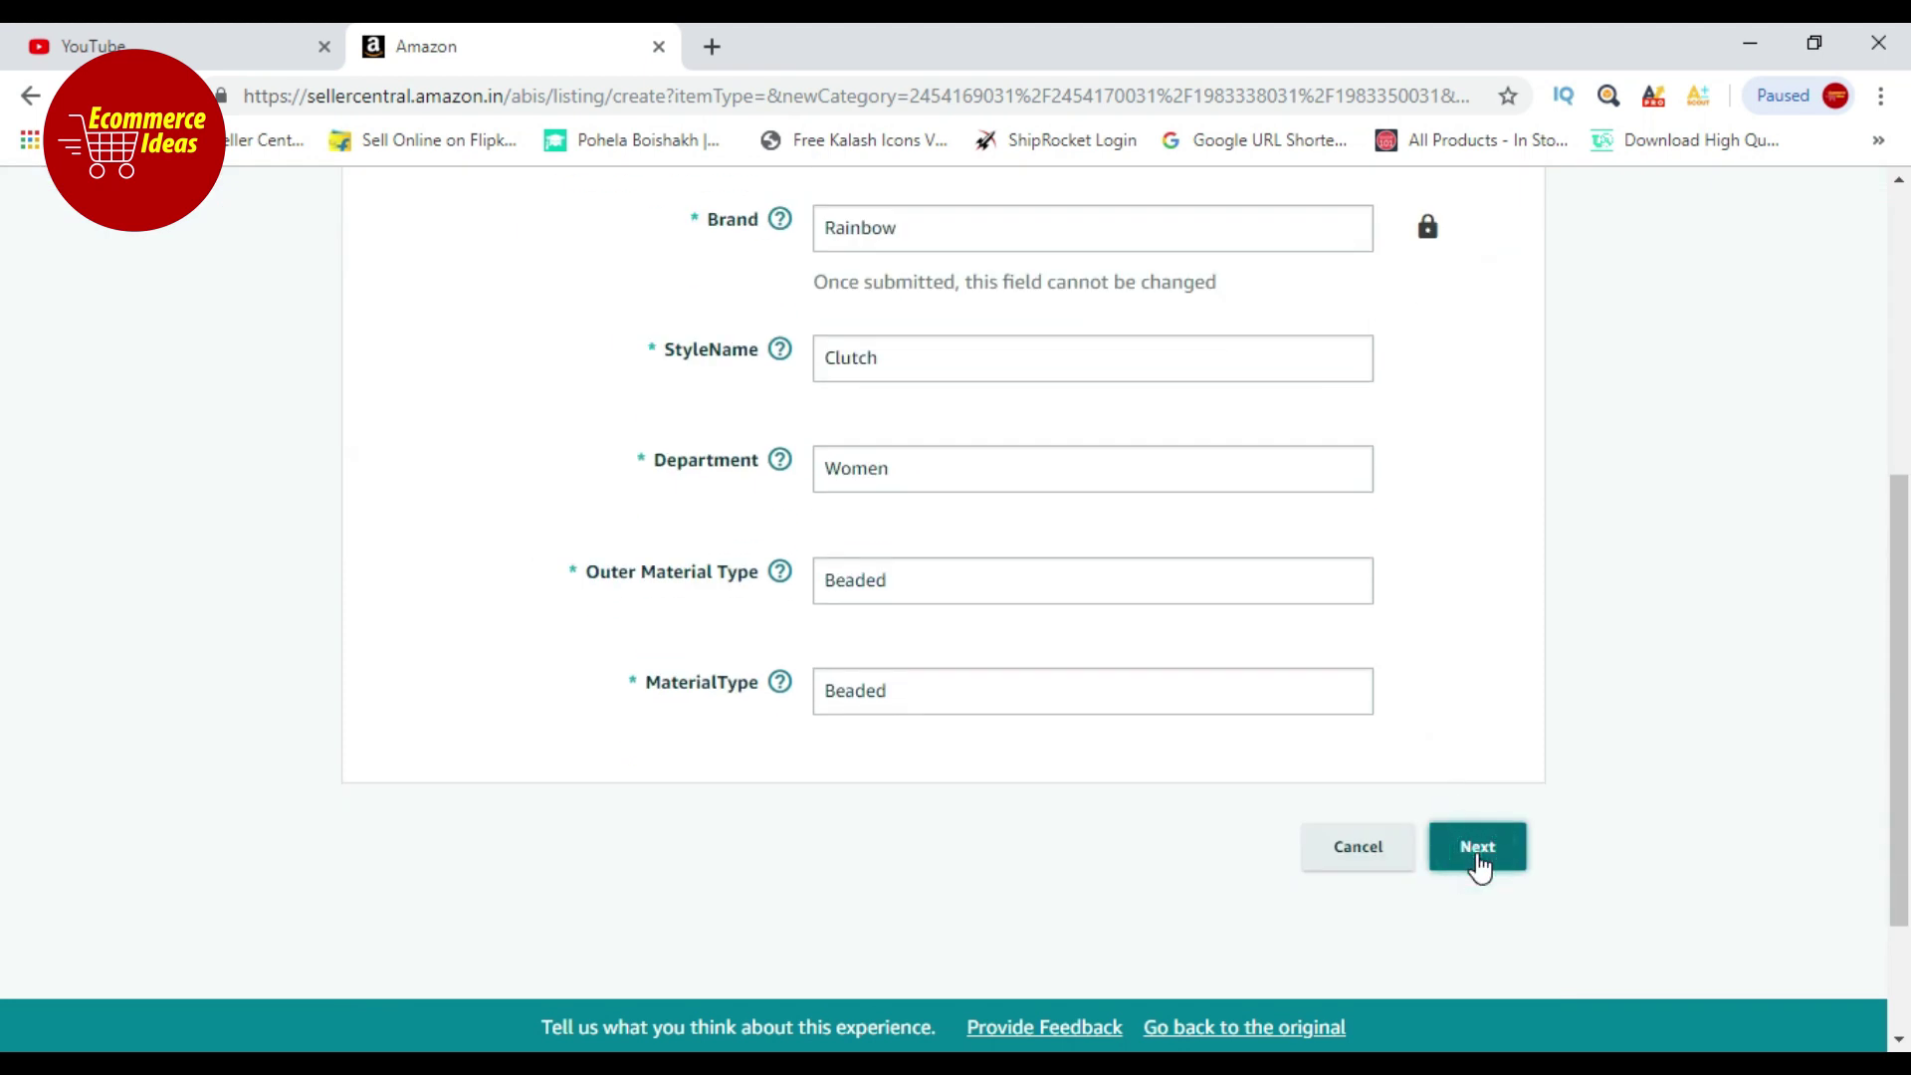
scroll(940, 741, "up", 5)
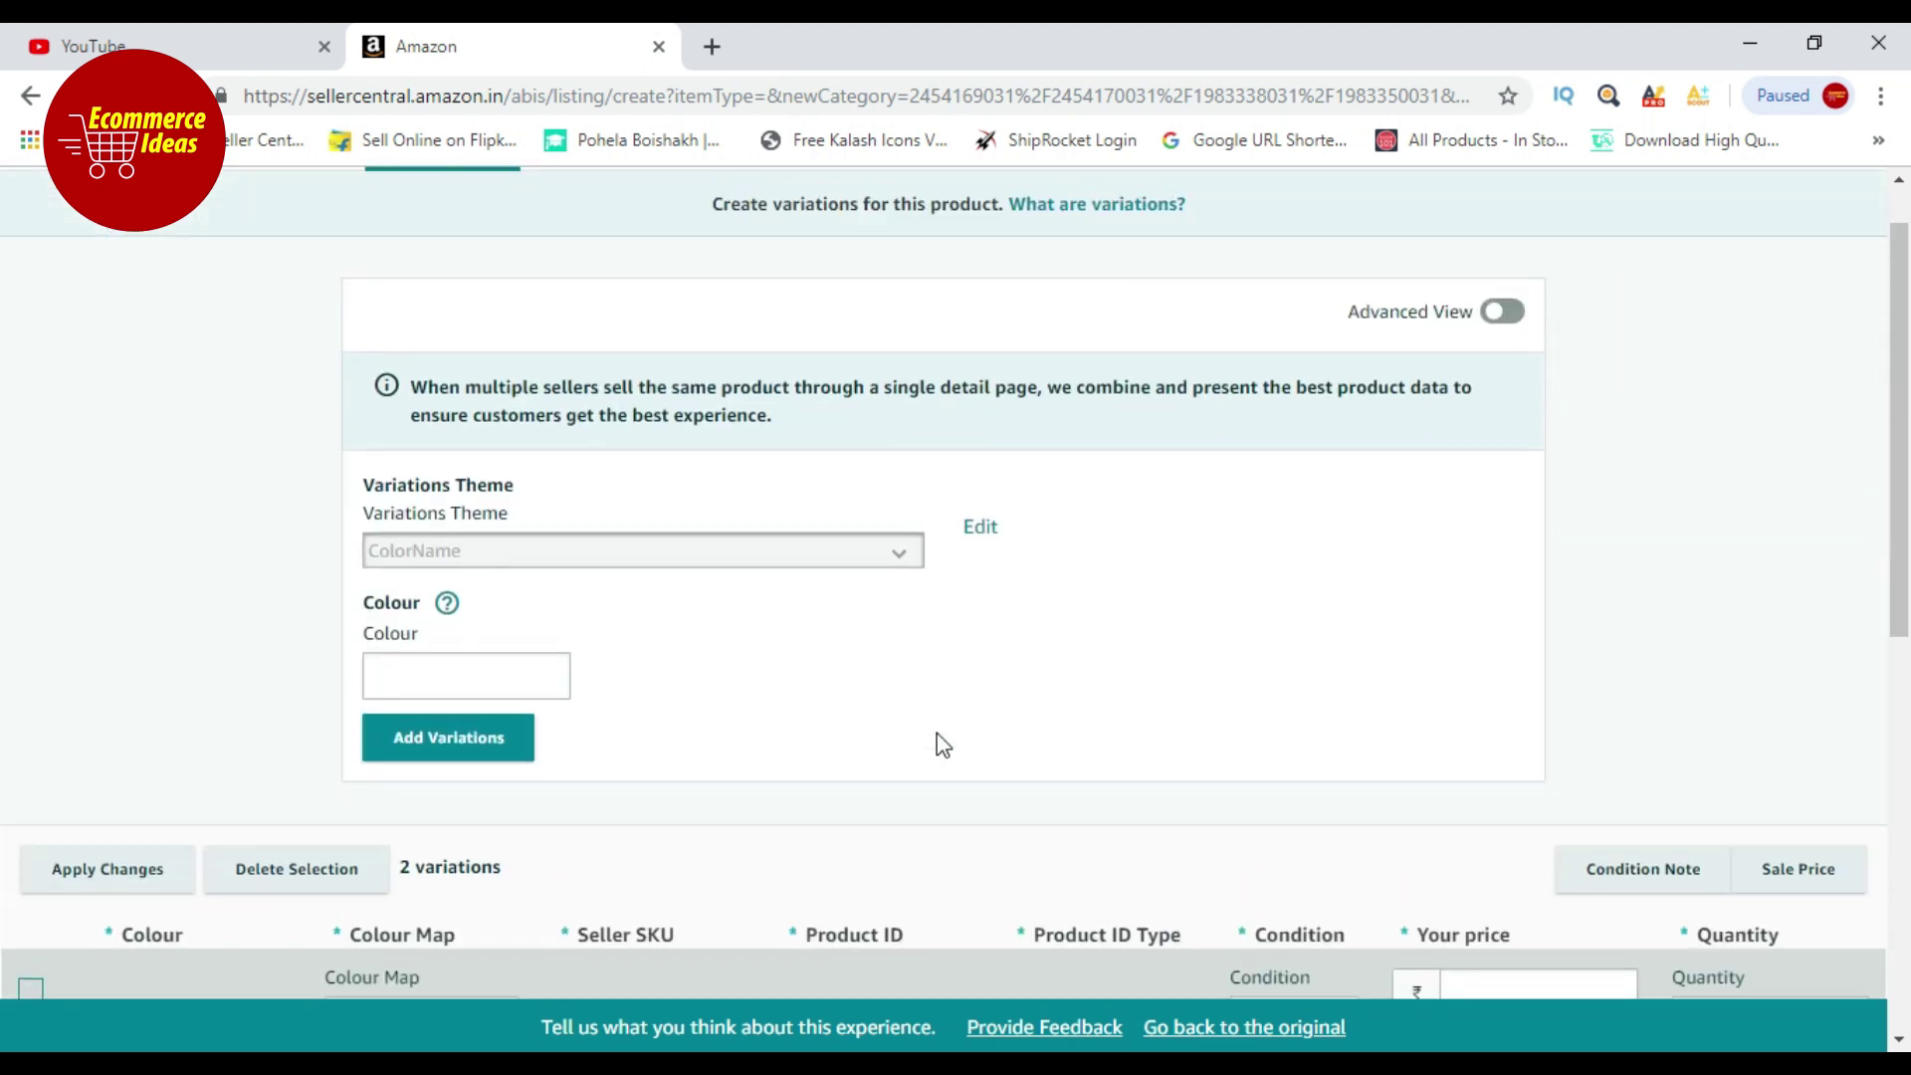
scroll(936, 733, "up", 1)
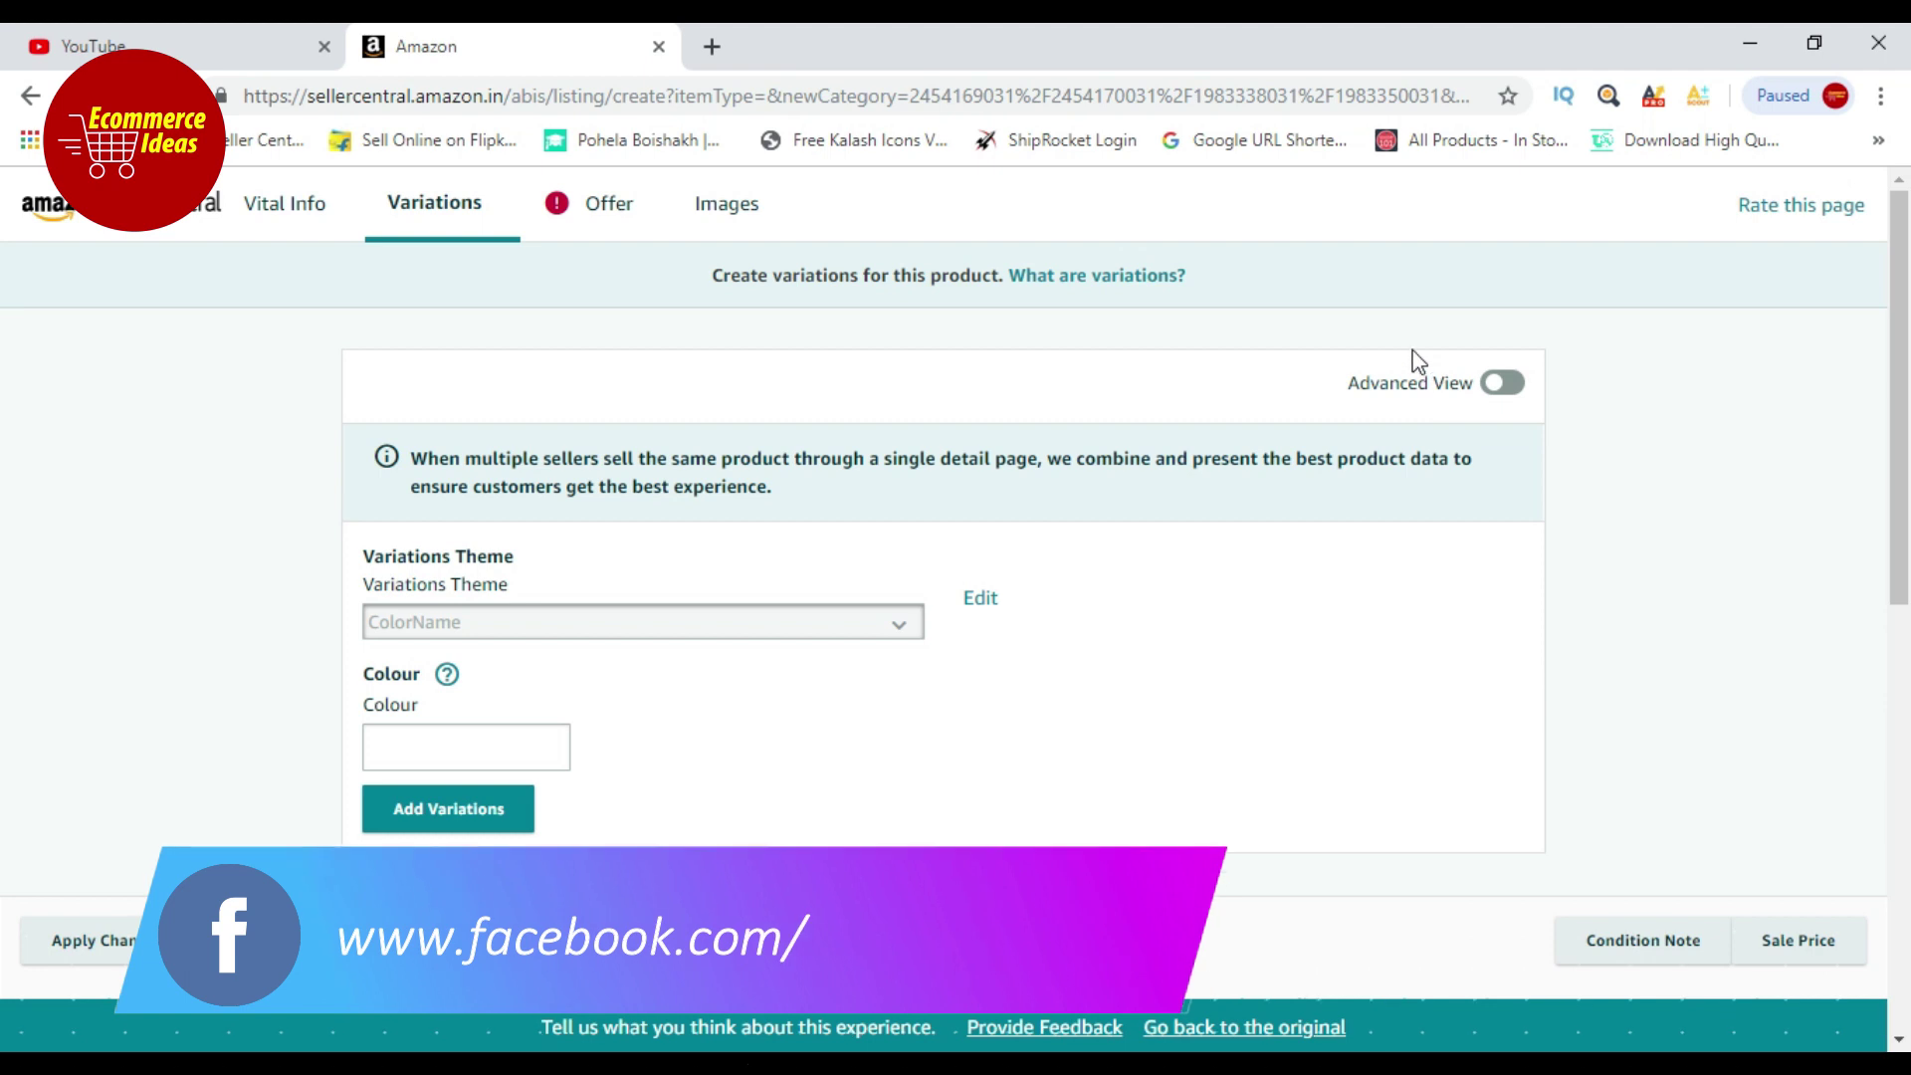
- Open the Offer section with Advanced View enabled and review its available fields
left_click(572, 203)
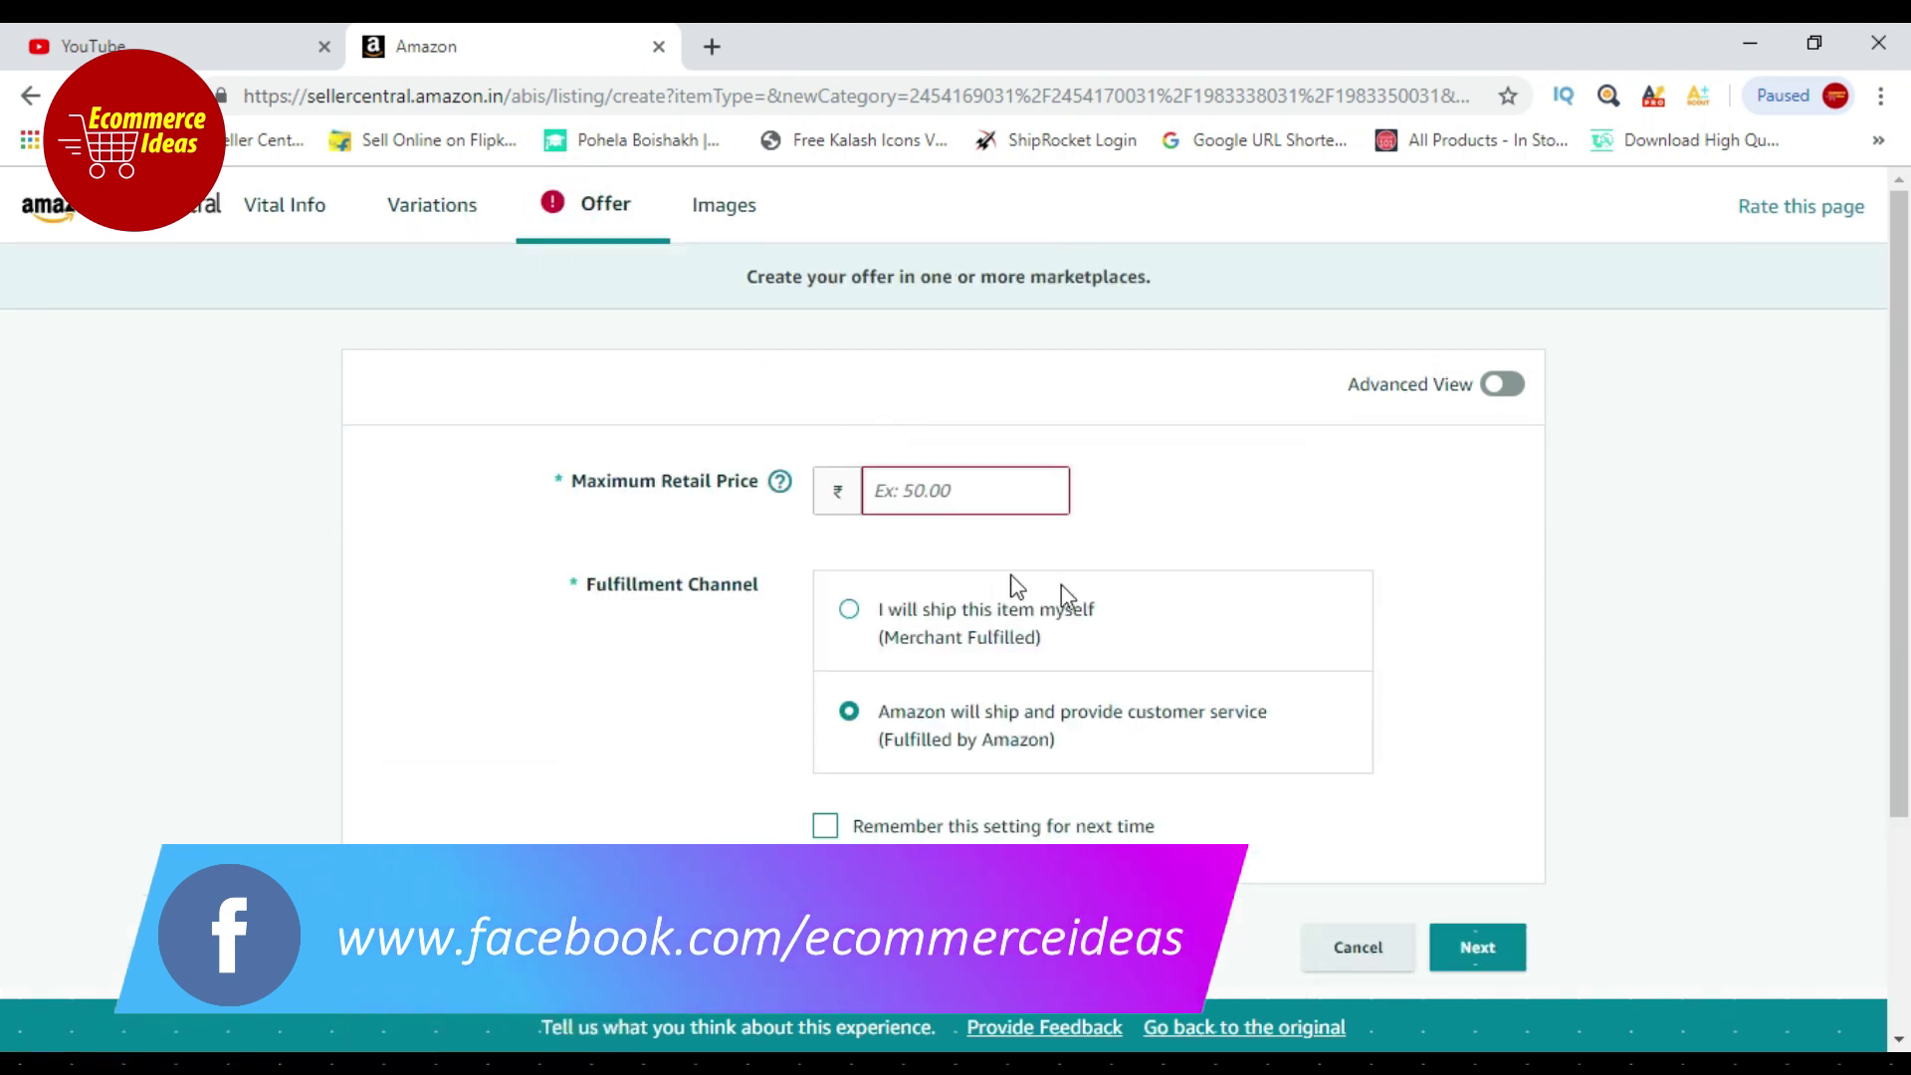
left_click(1502, 390)
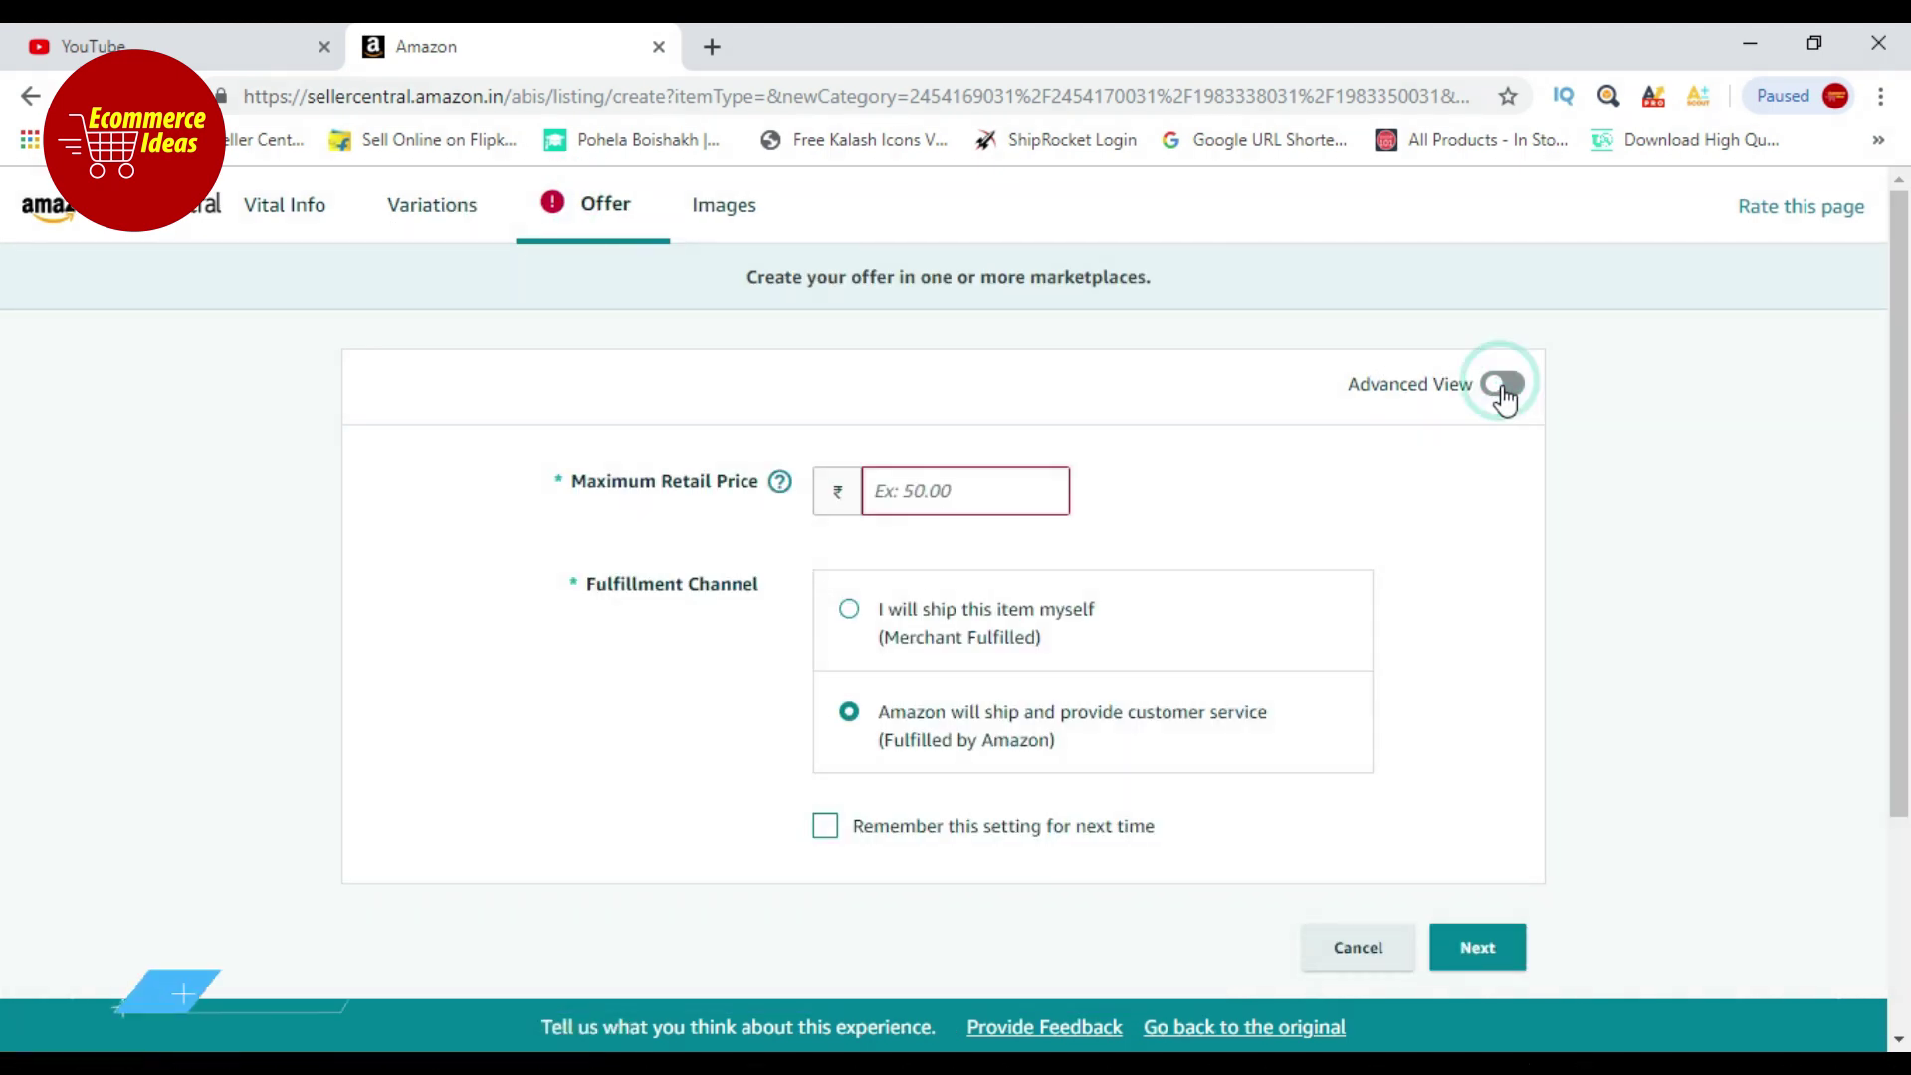
scroll(998, 524, "down", 2)
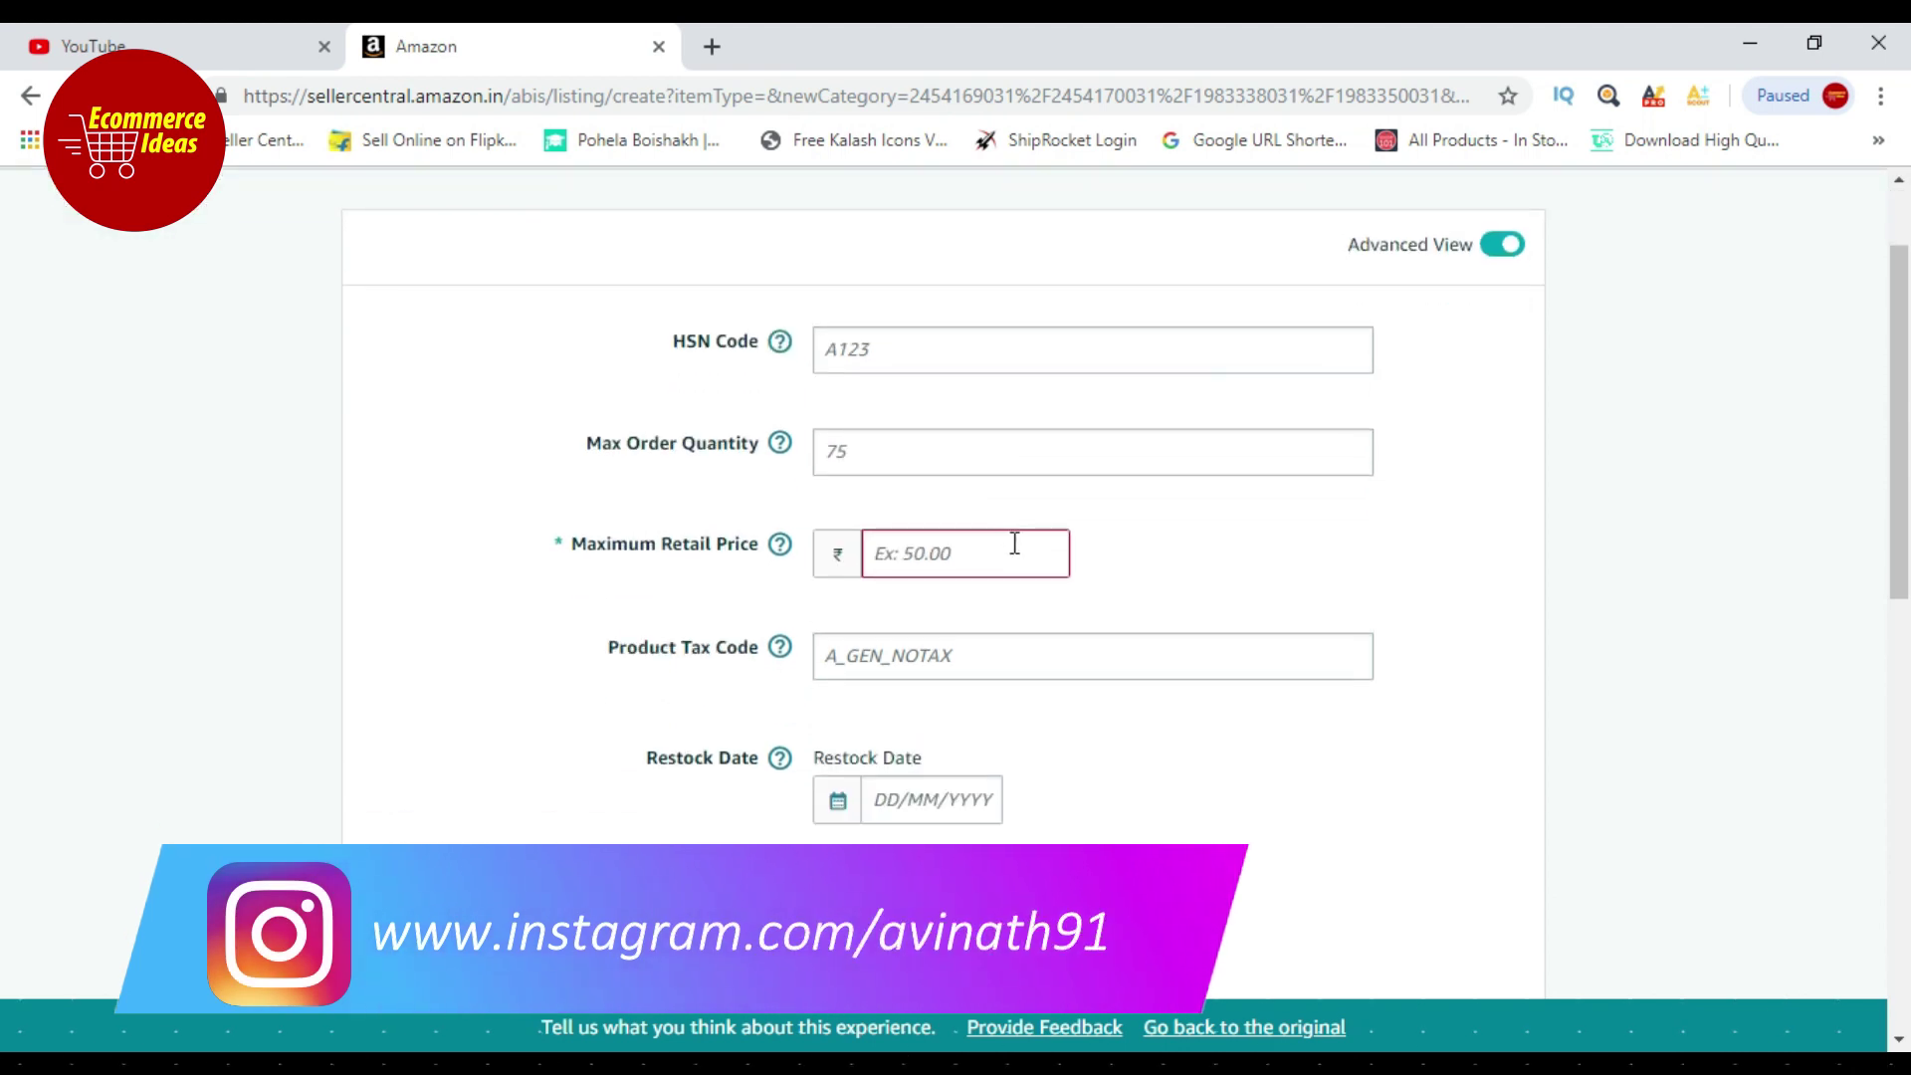
scroll(1015, 544, "down", 3)
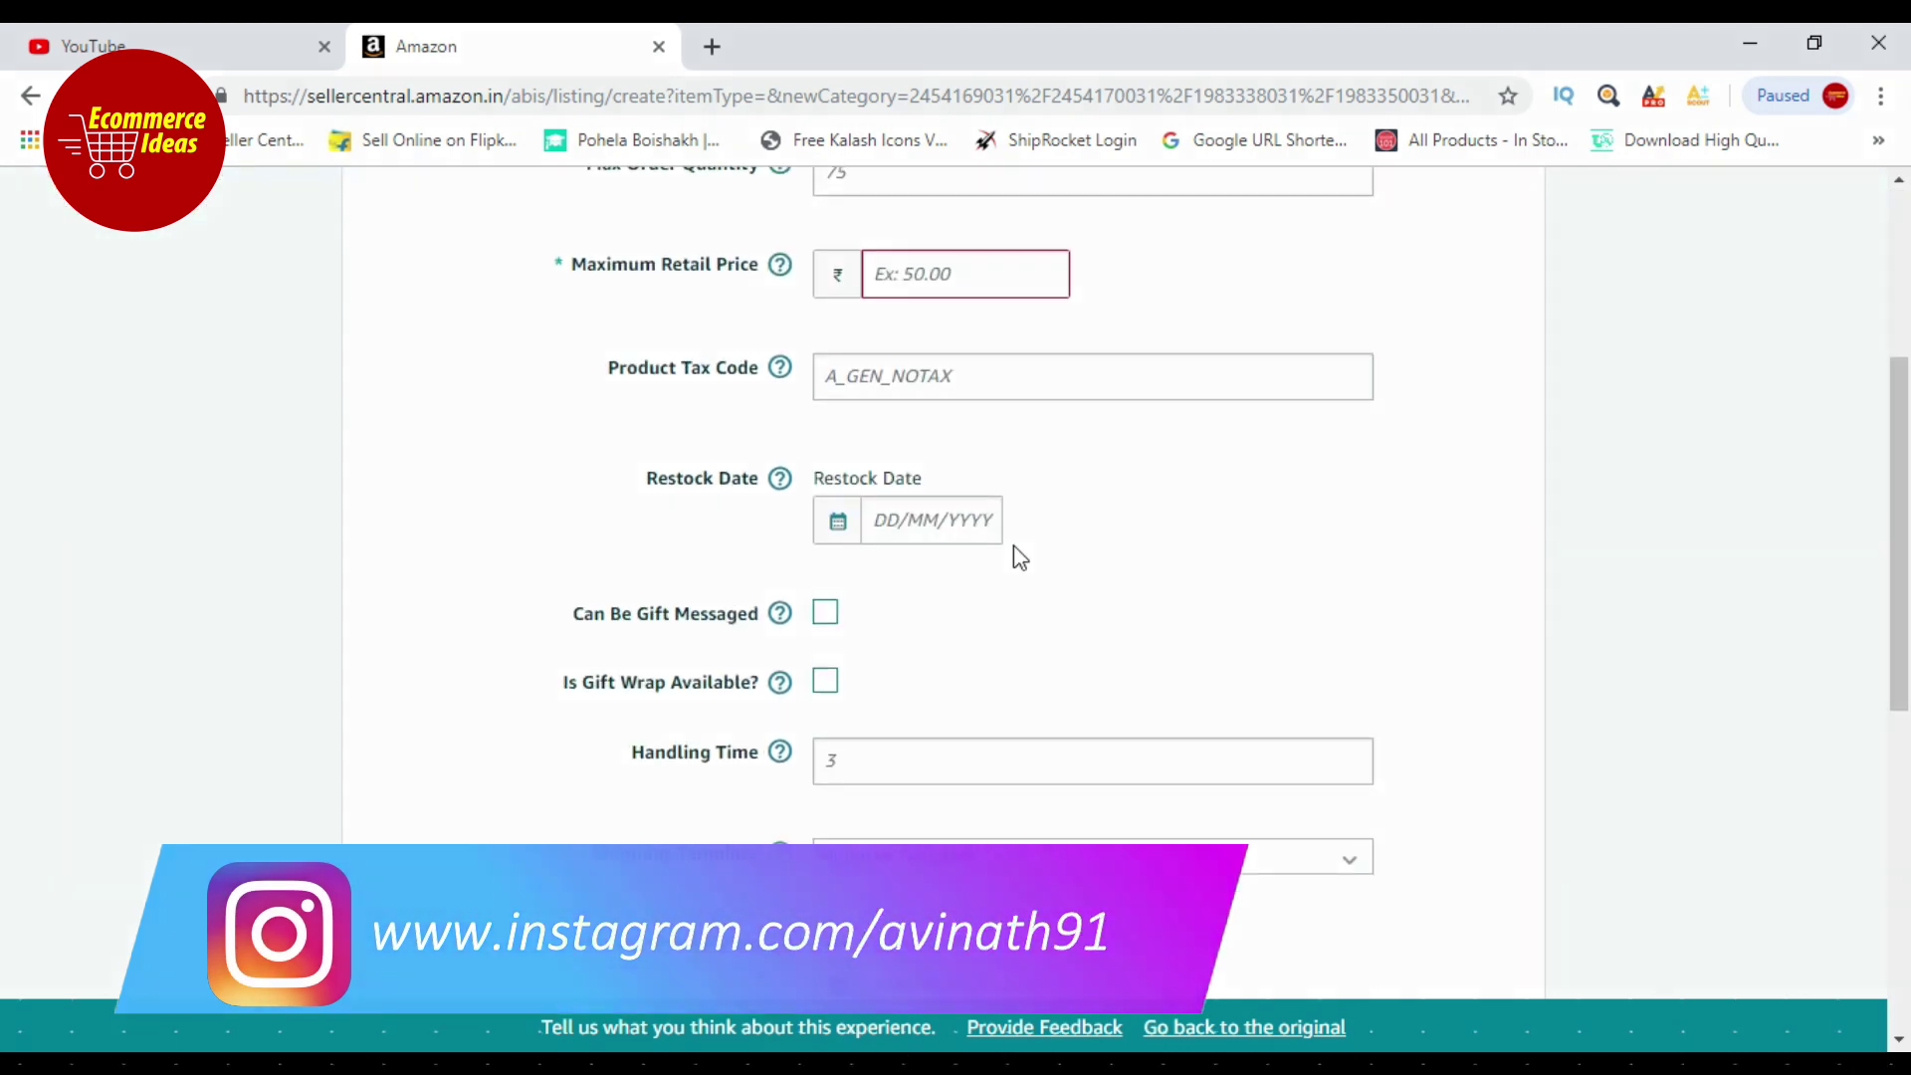
scroll(1015, 547, "up", 3)
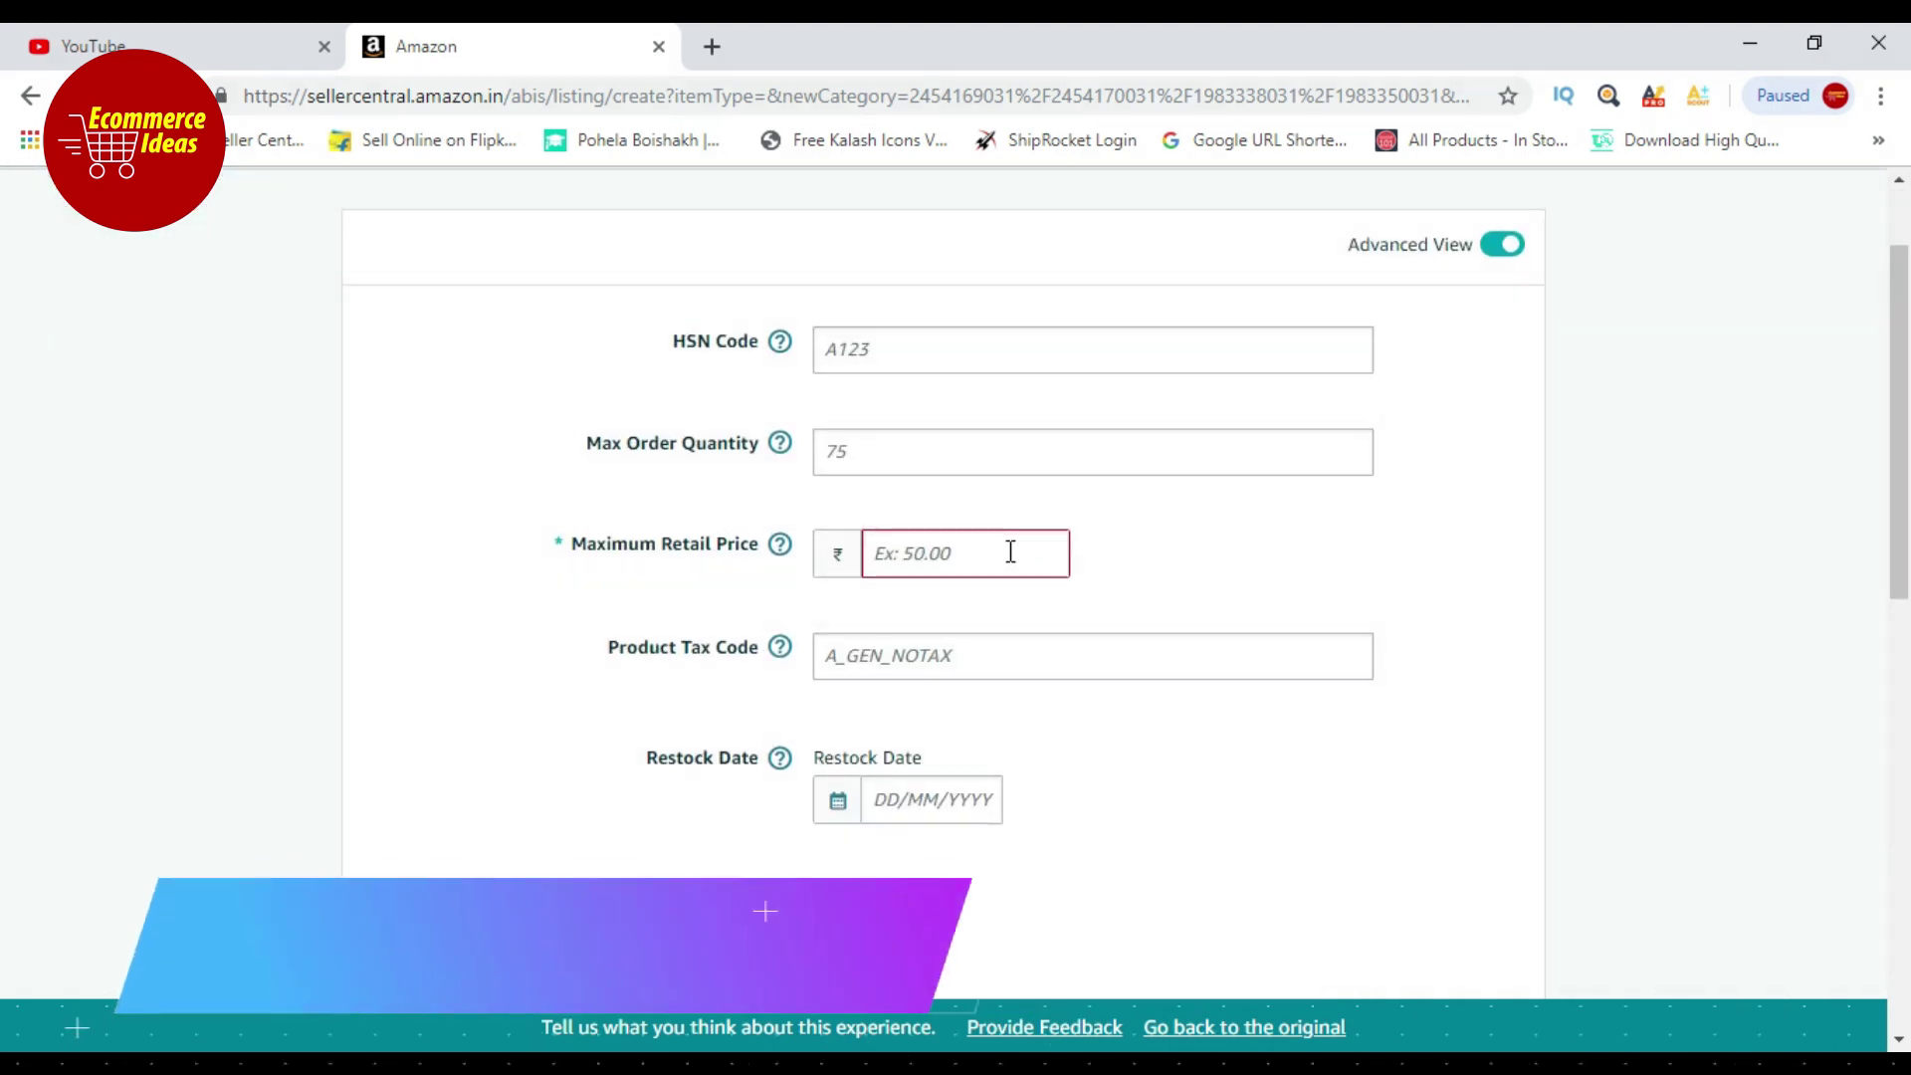
scroll(1025, 545, "down", 5)
scroll(1025, 545, "down", 7)
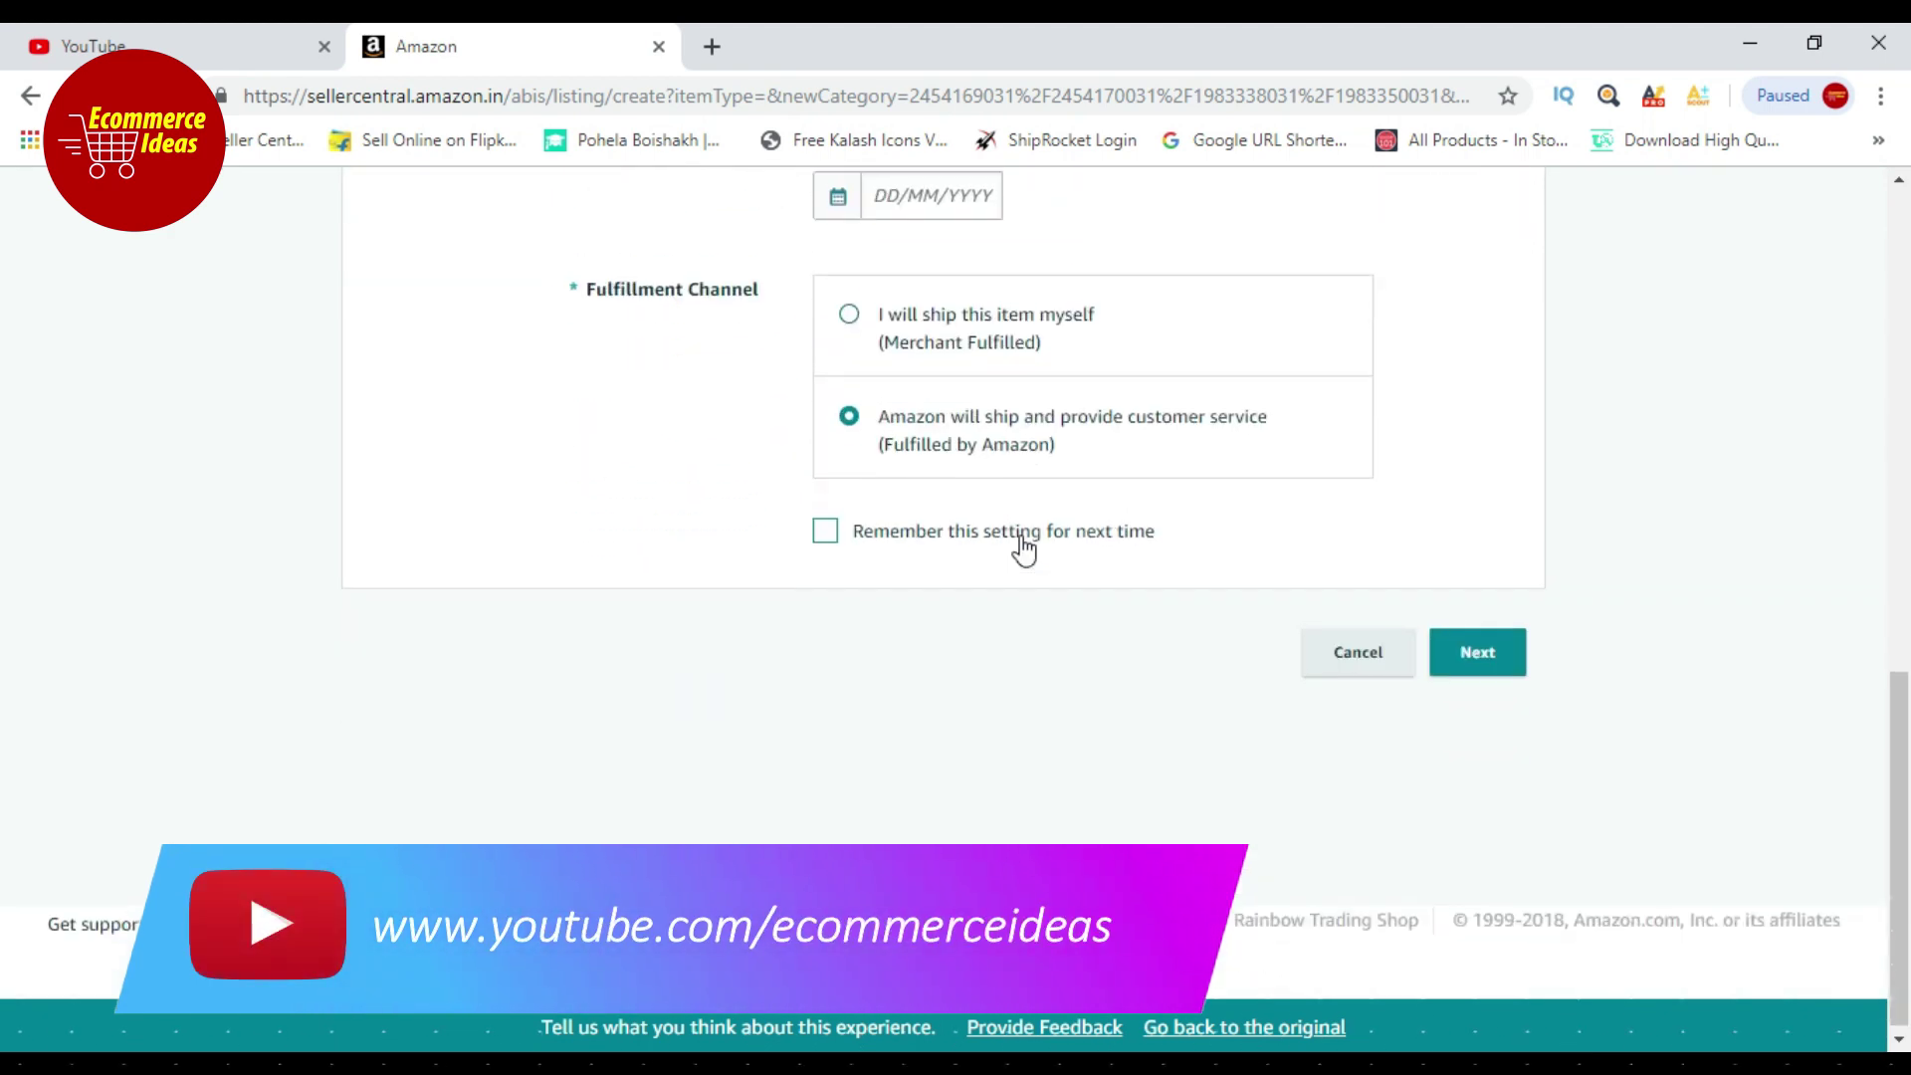
scroll(1403, 516, "up", 6)
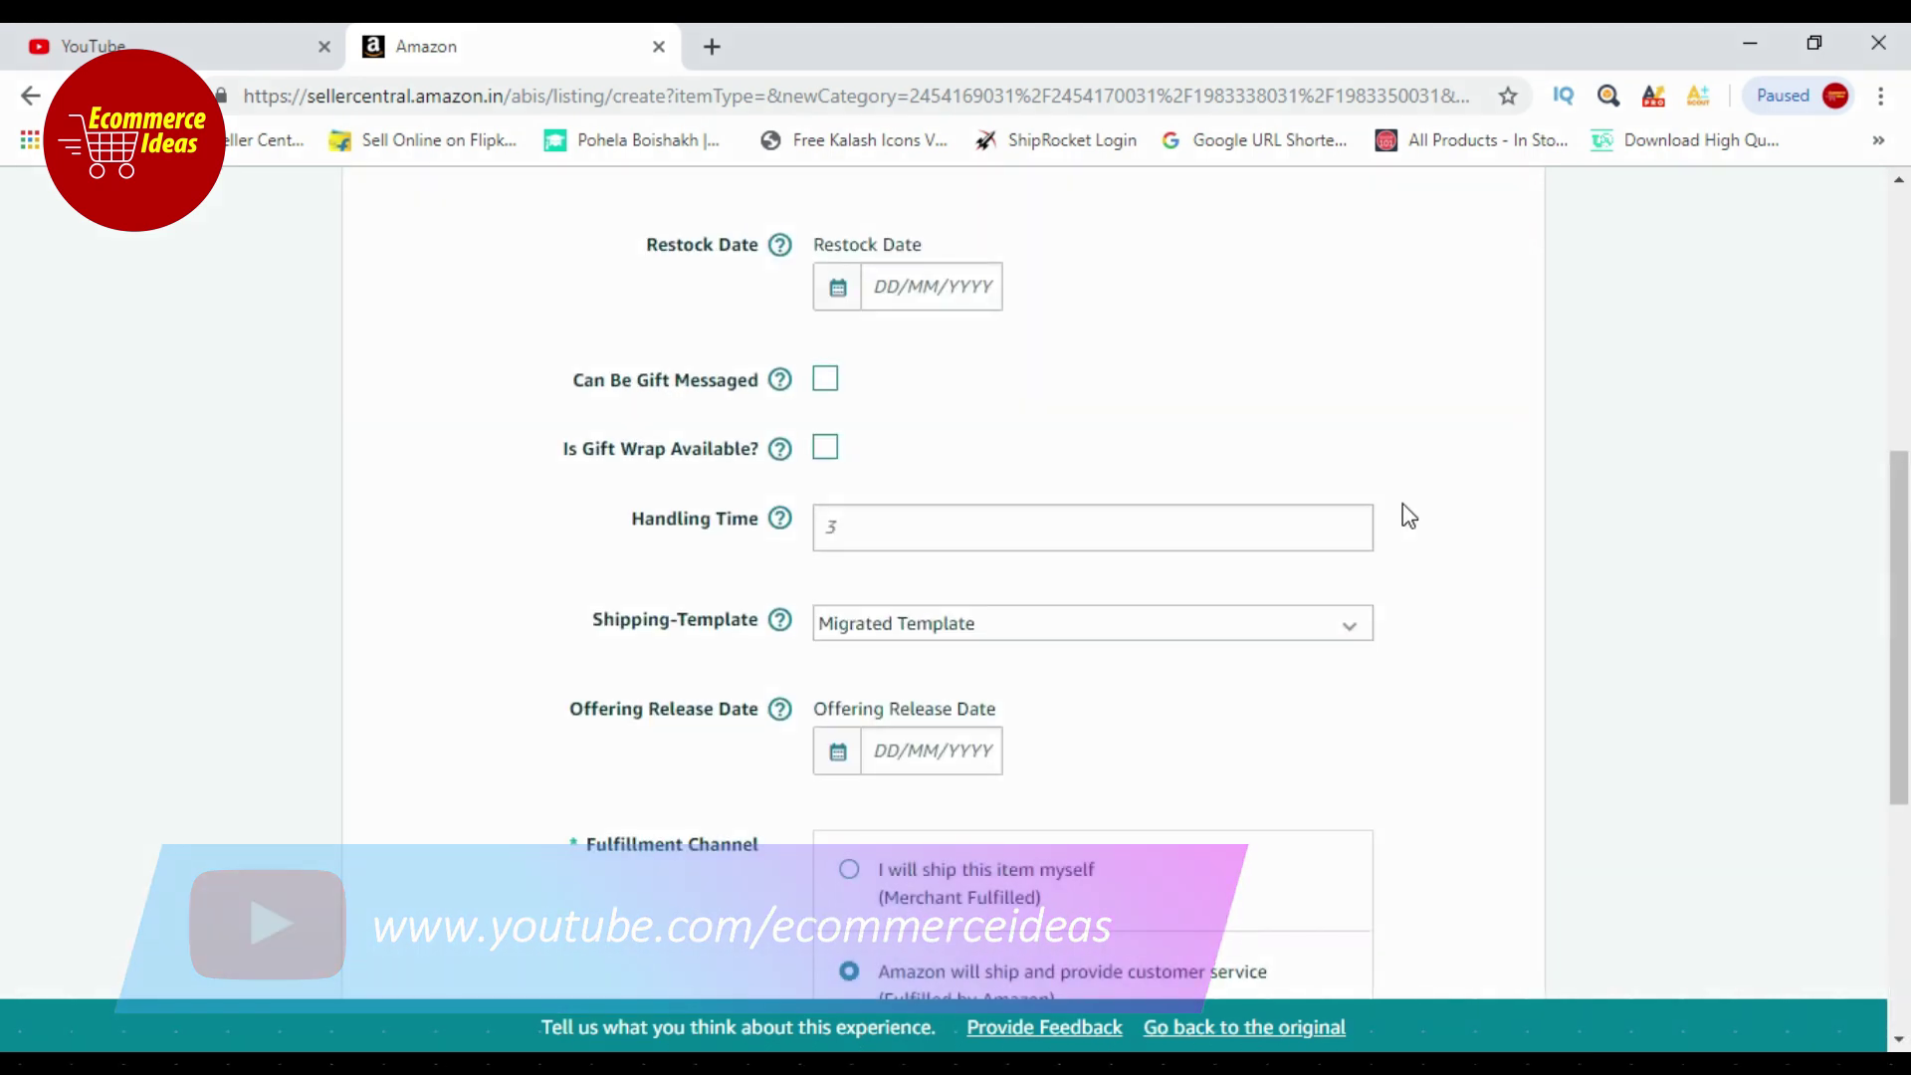
scroll(1403, 516, "up", 6)
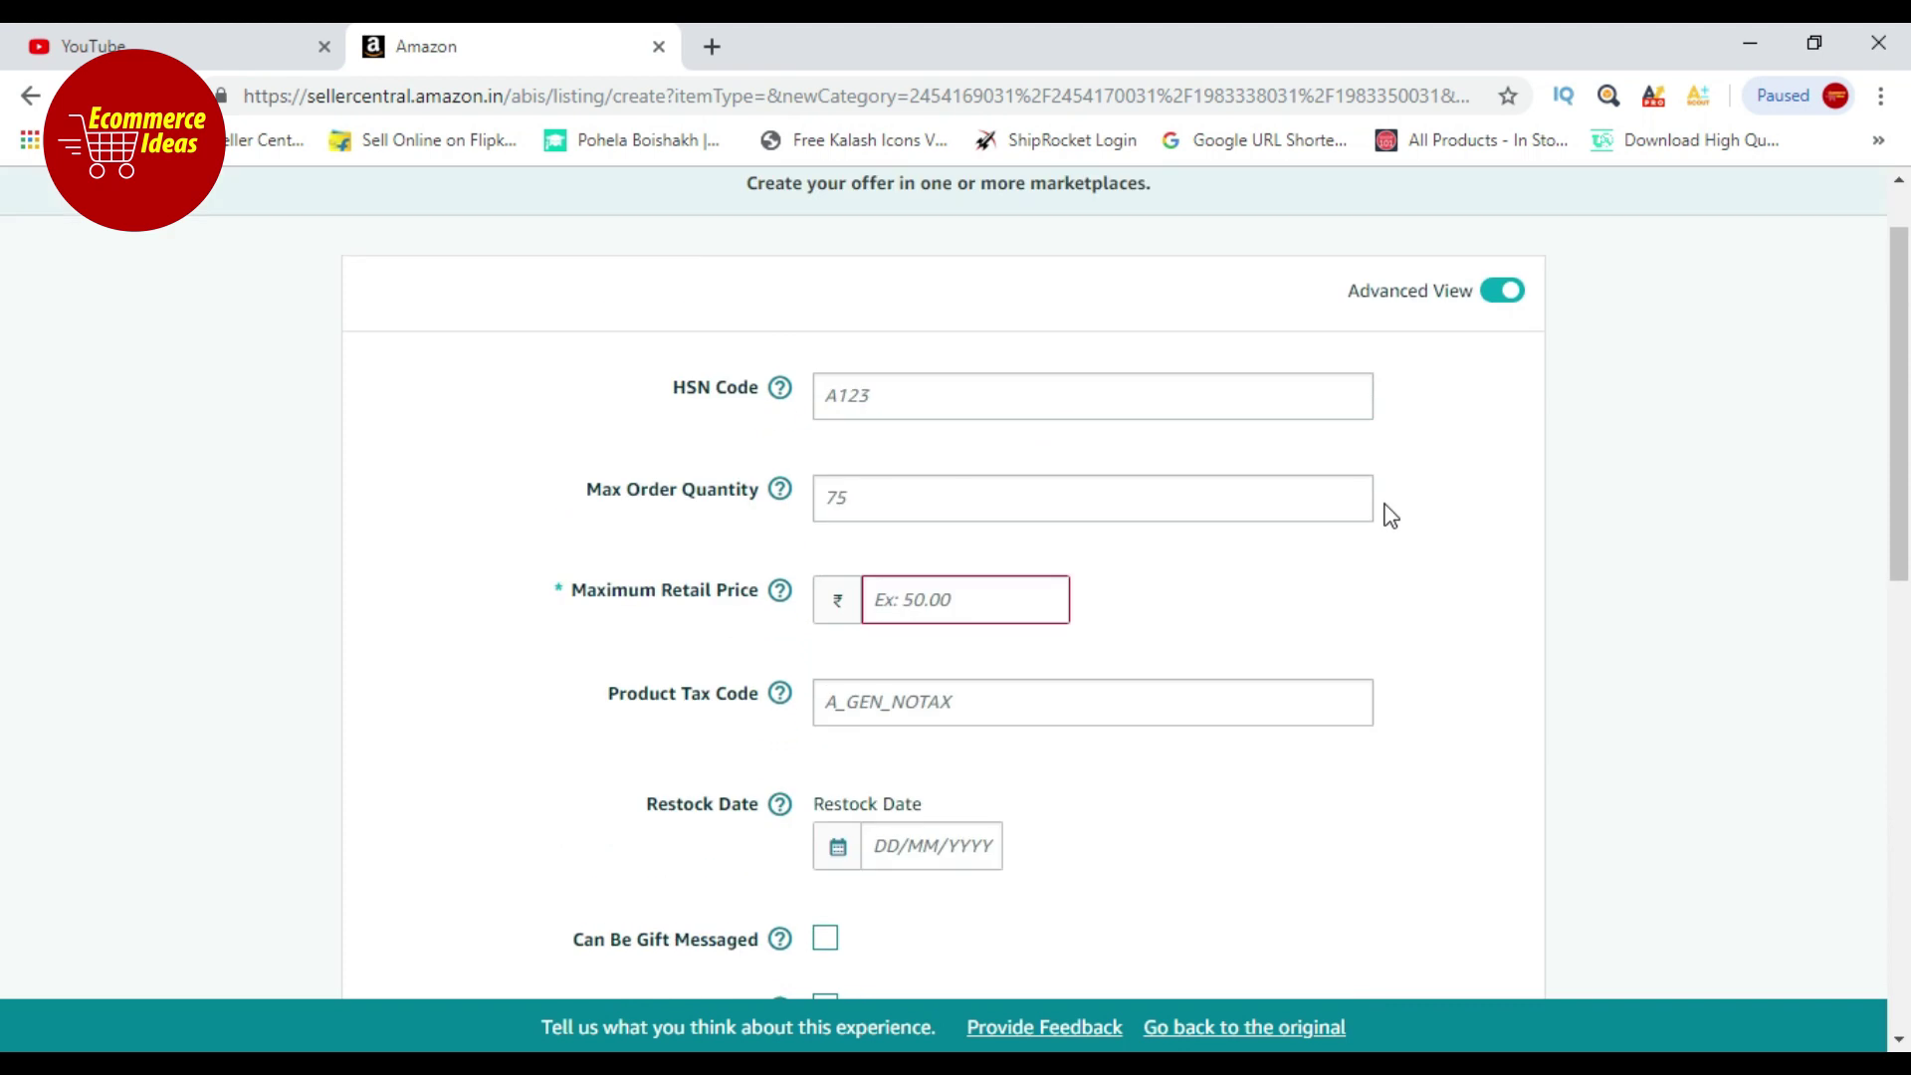
- Set the Maximum Retail Price to 800 and dismiss the matching product suggestion
left_click(972, 601)
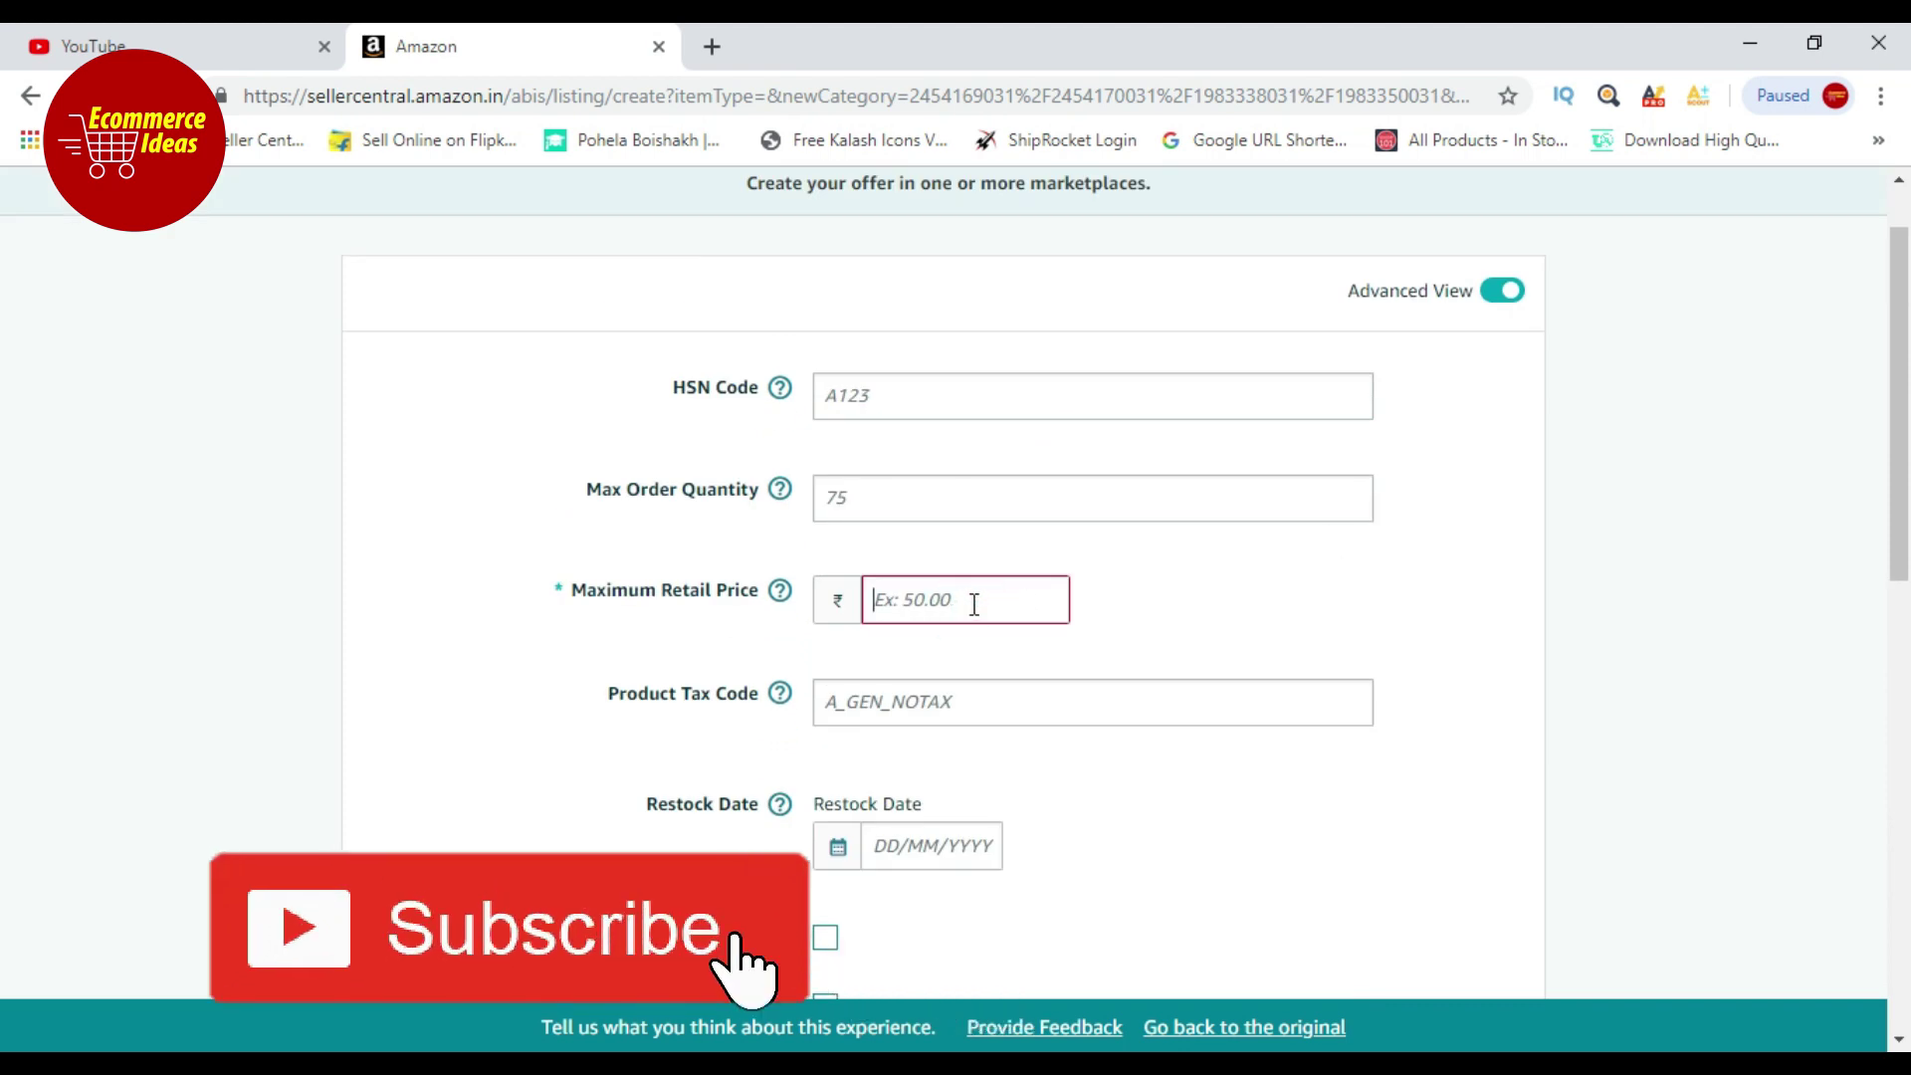
type("800")
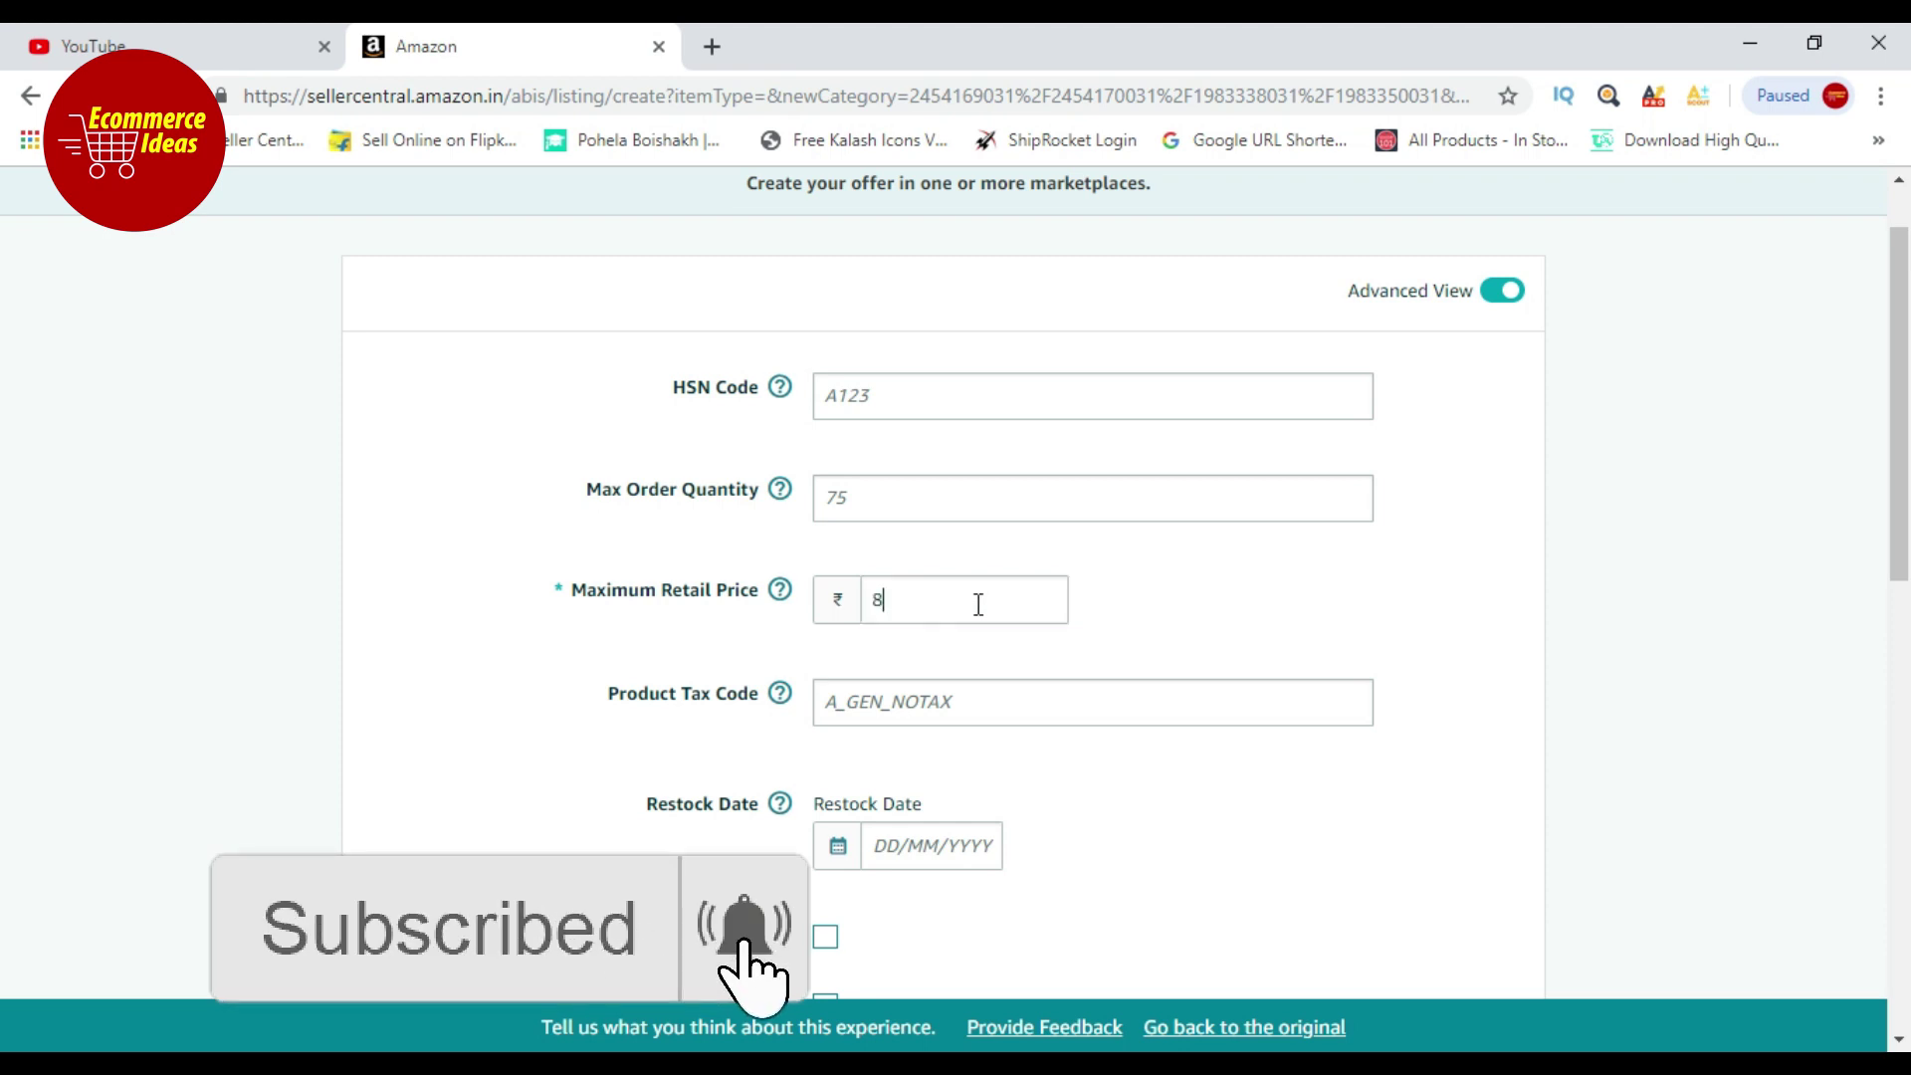
left_click(978, 686)
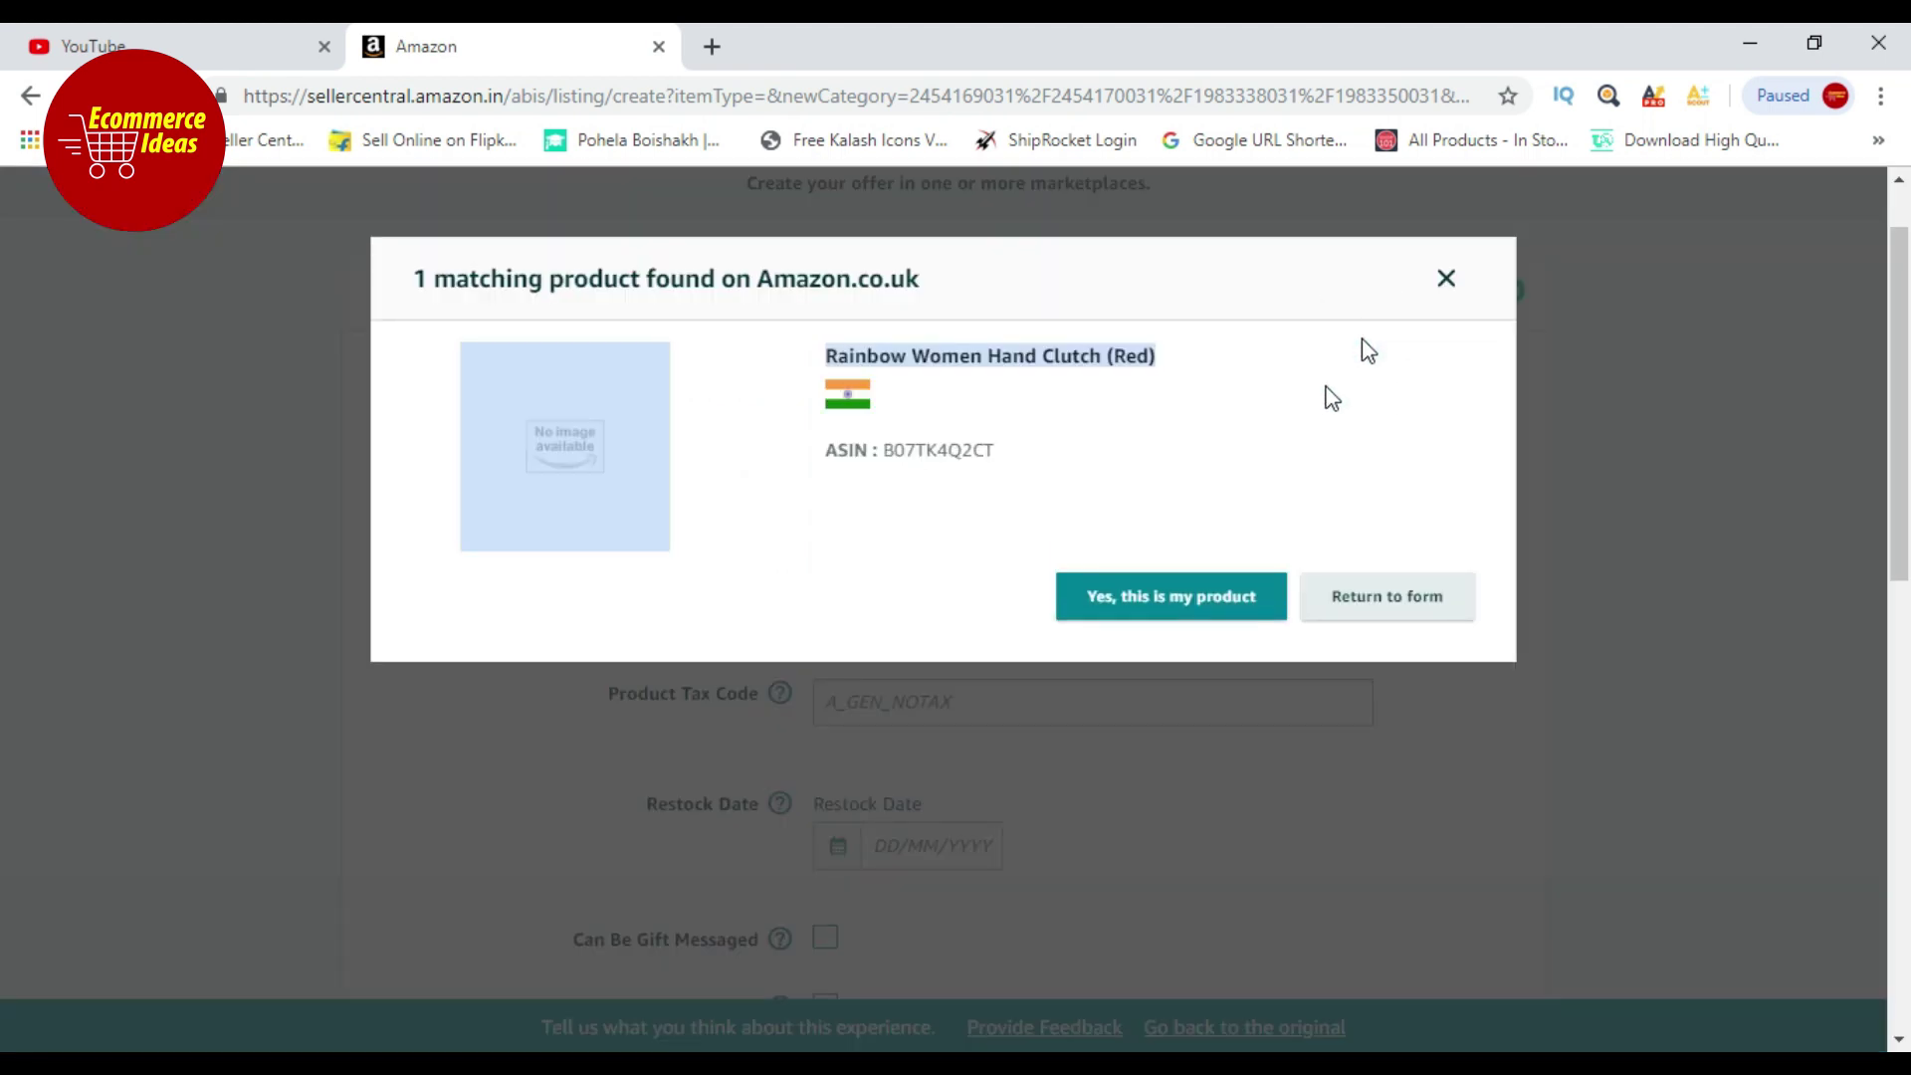
left_click(1446, 283)
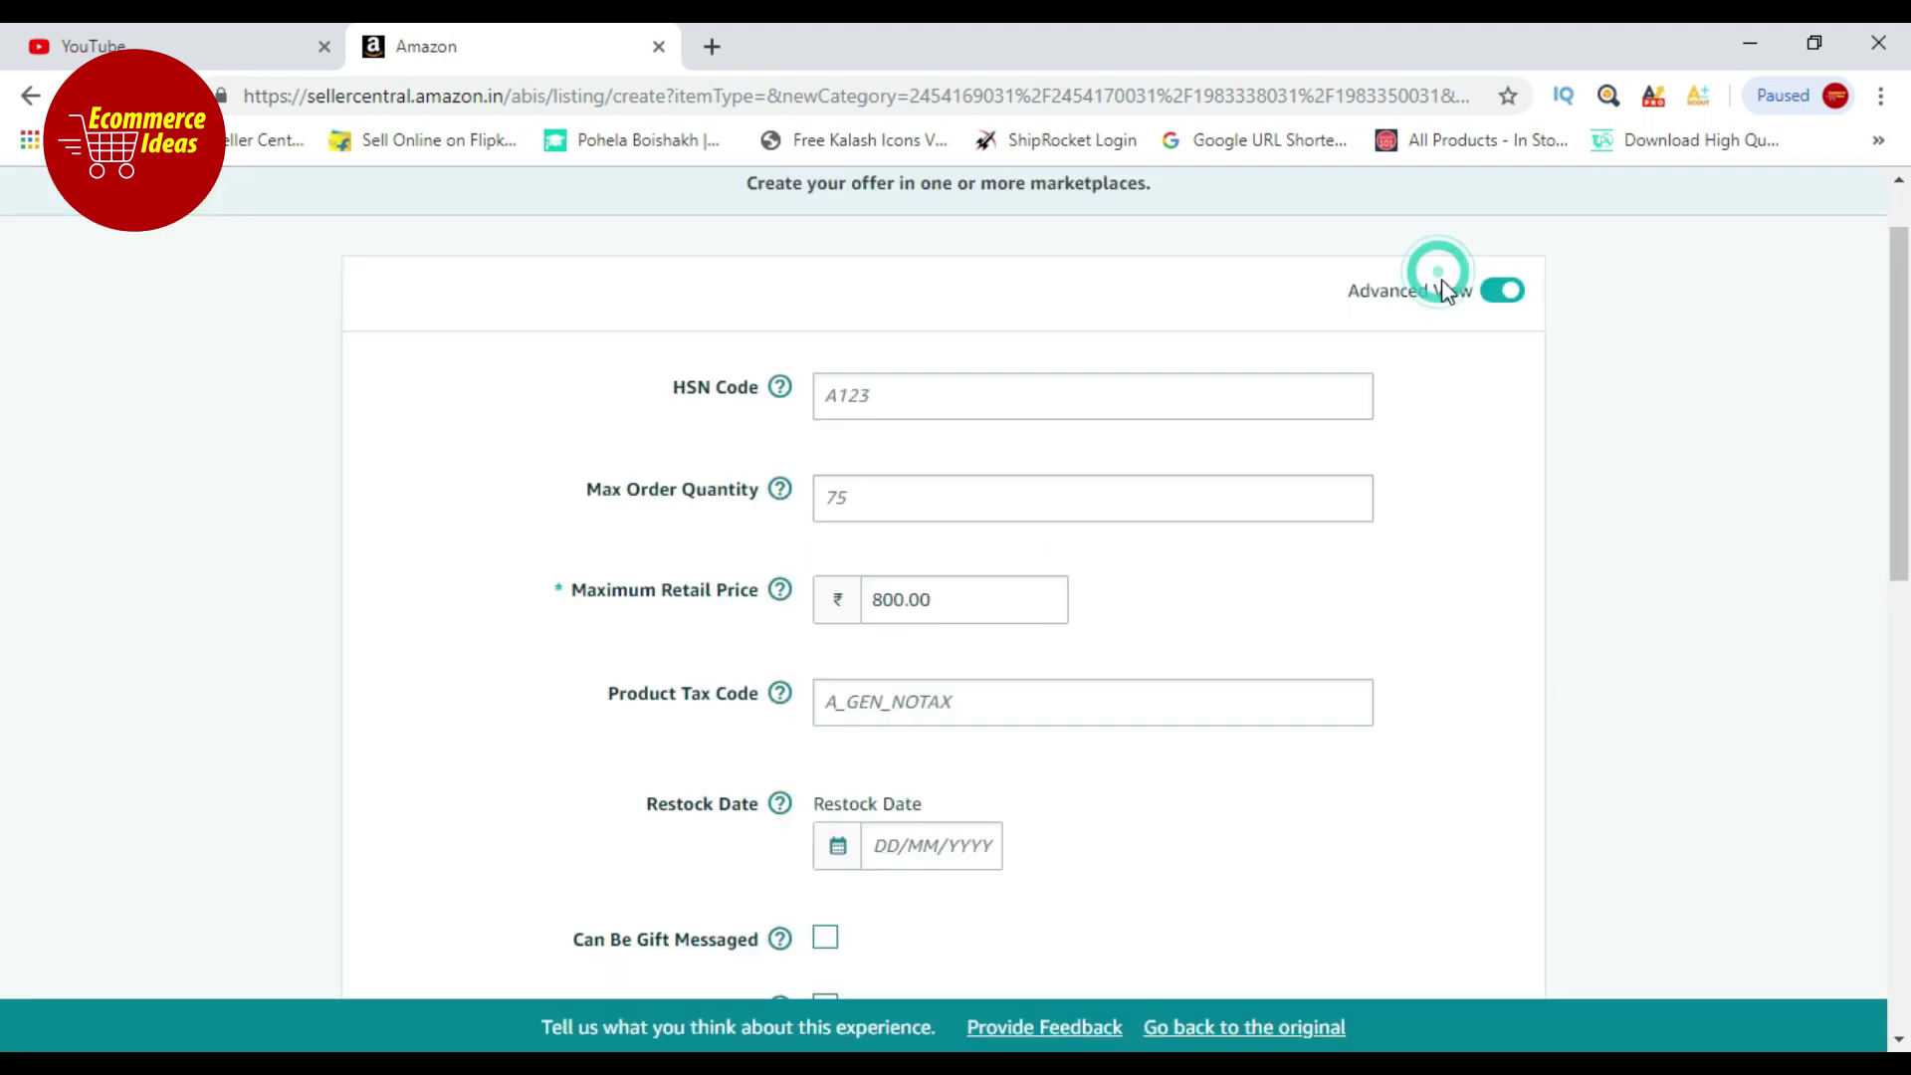
- Set the Product Tax Code of the offer to A_GEN_STANDARD
scroll(1023, 629, "up", 1)
left_click(970, 793)
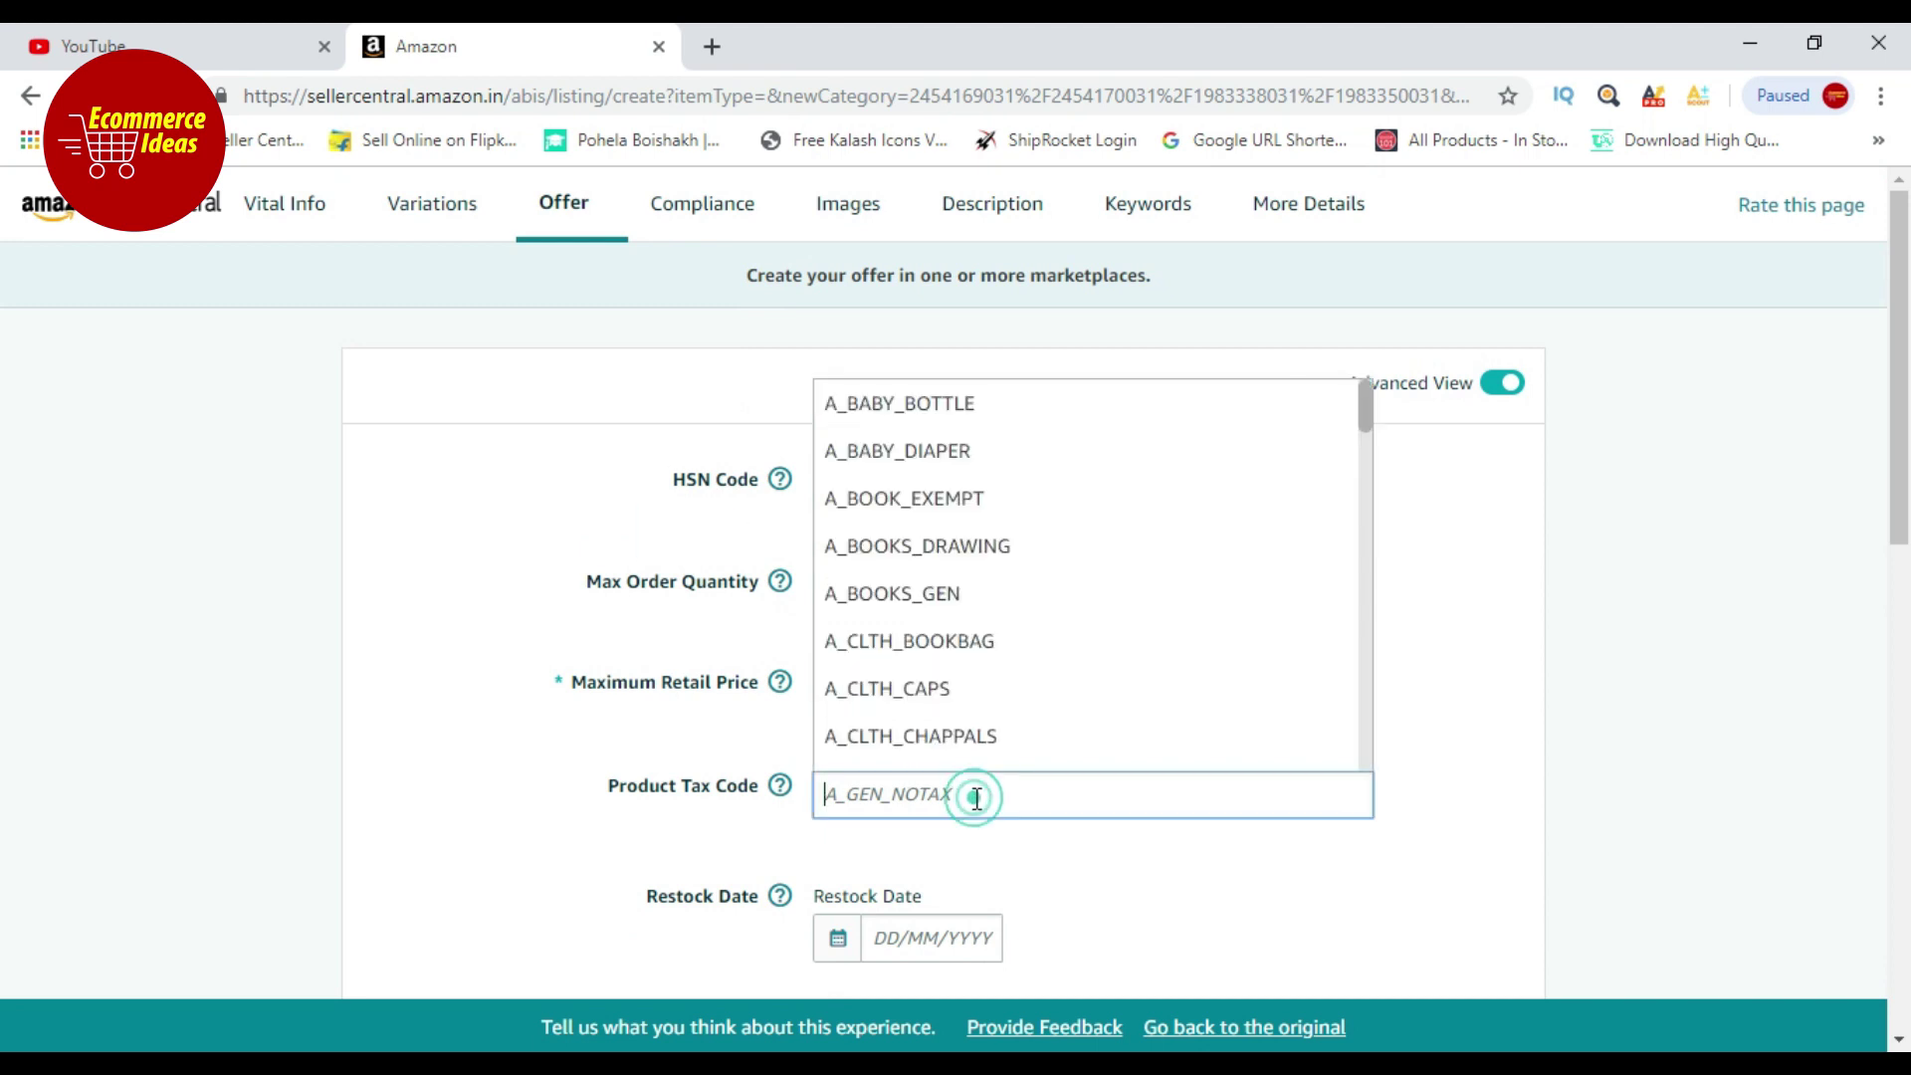
left_click_drag(1366, 419, 1382, 598)
left_click(1126, 639)
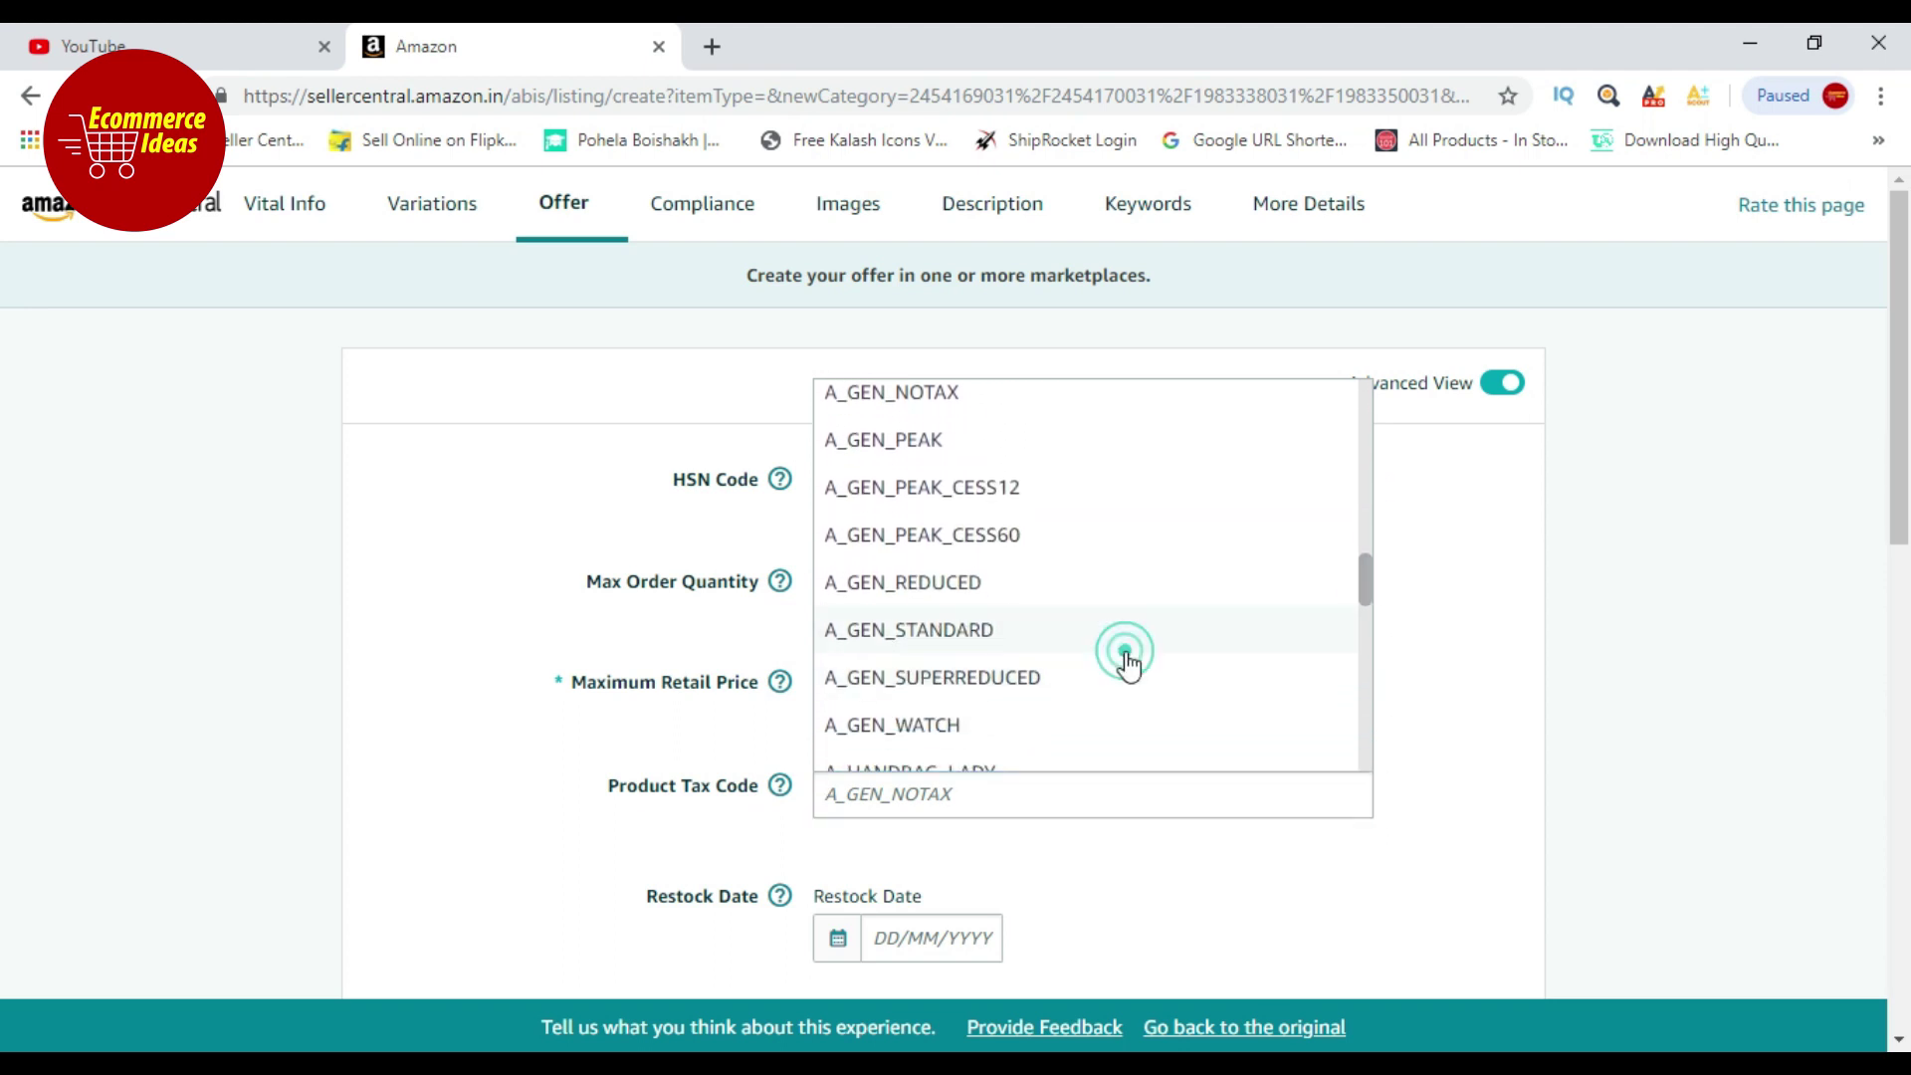
- Set the offer's Handling Time to 2
scroll(1160, 614, "down", 3)
scroll(1034, 682, "up", 3)
scroll(1095, 663, "down", 5)
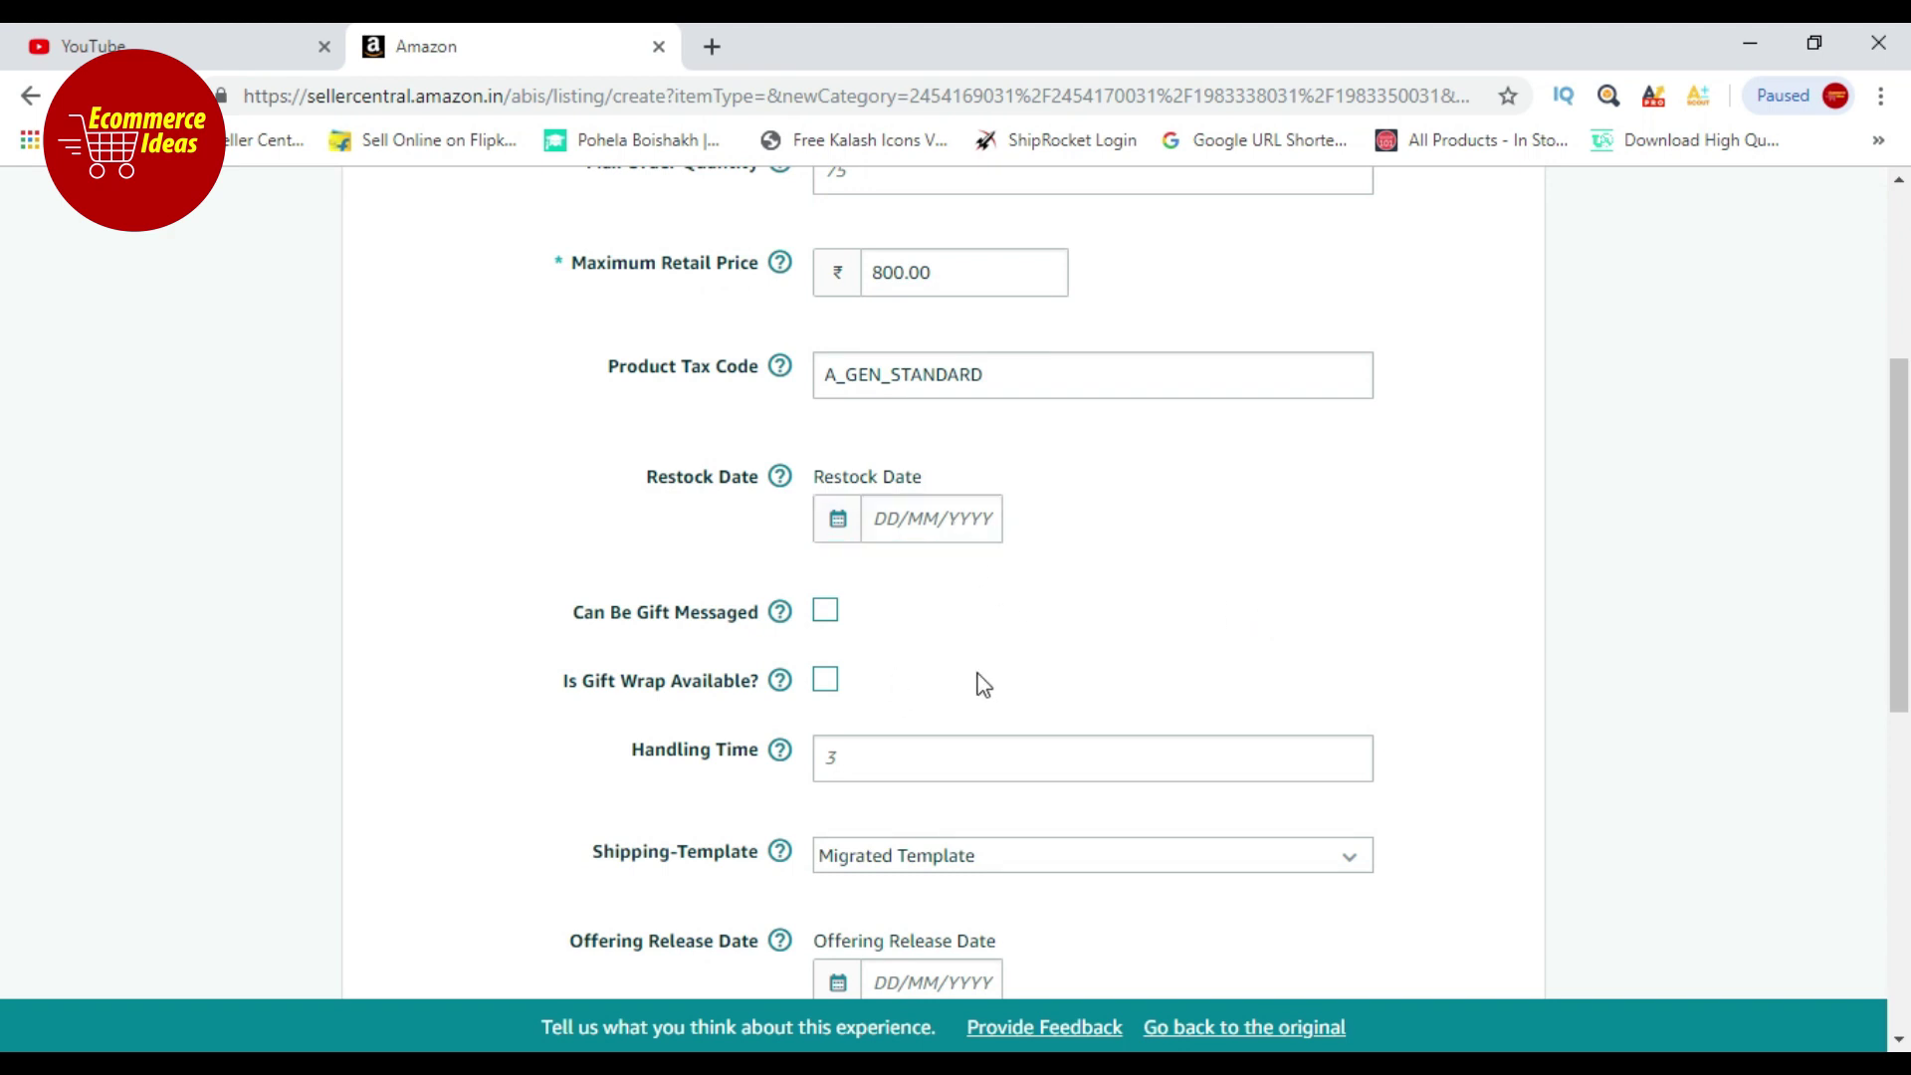
scroll(976, 683, "down", 3)
left_click(858, 466)
type("2")
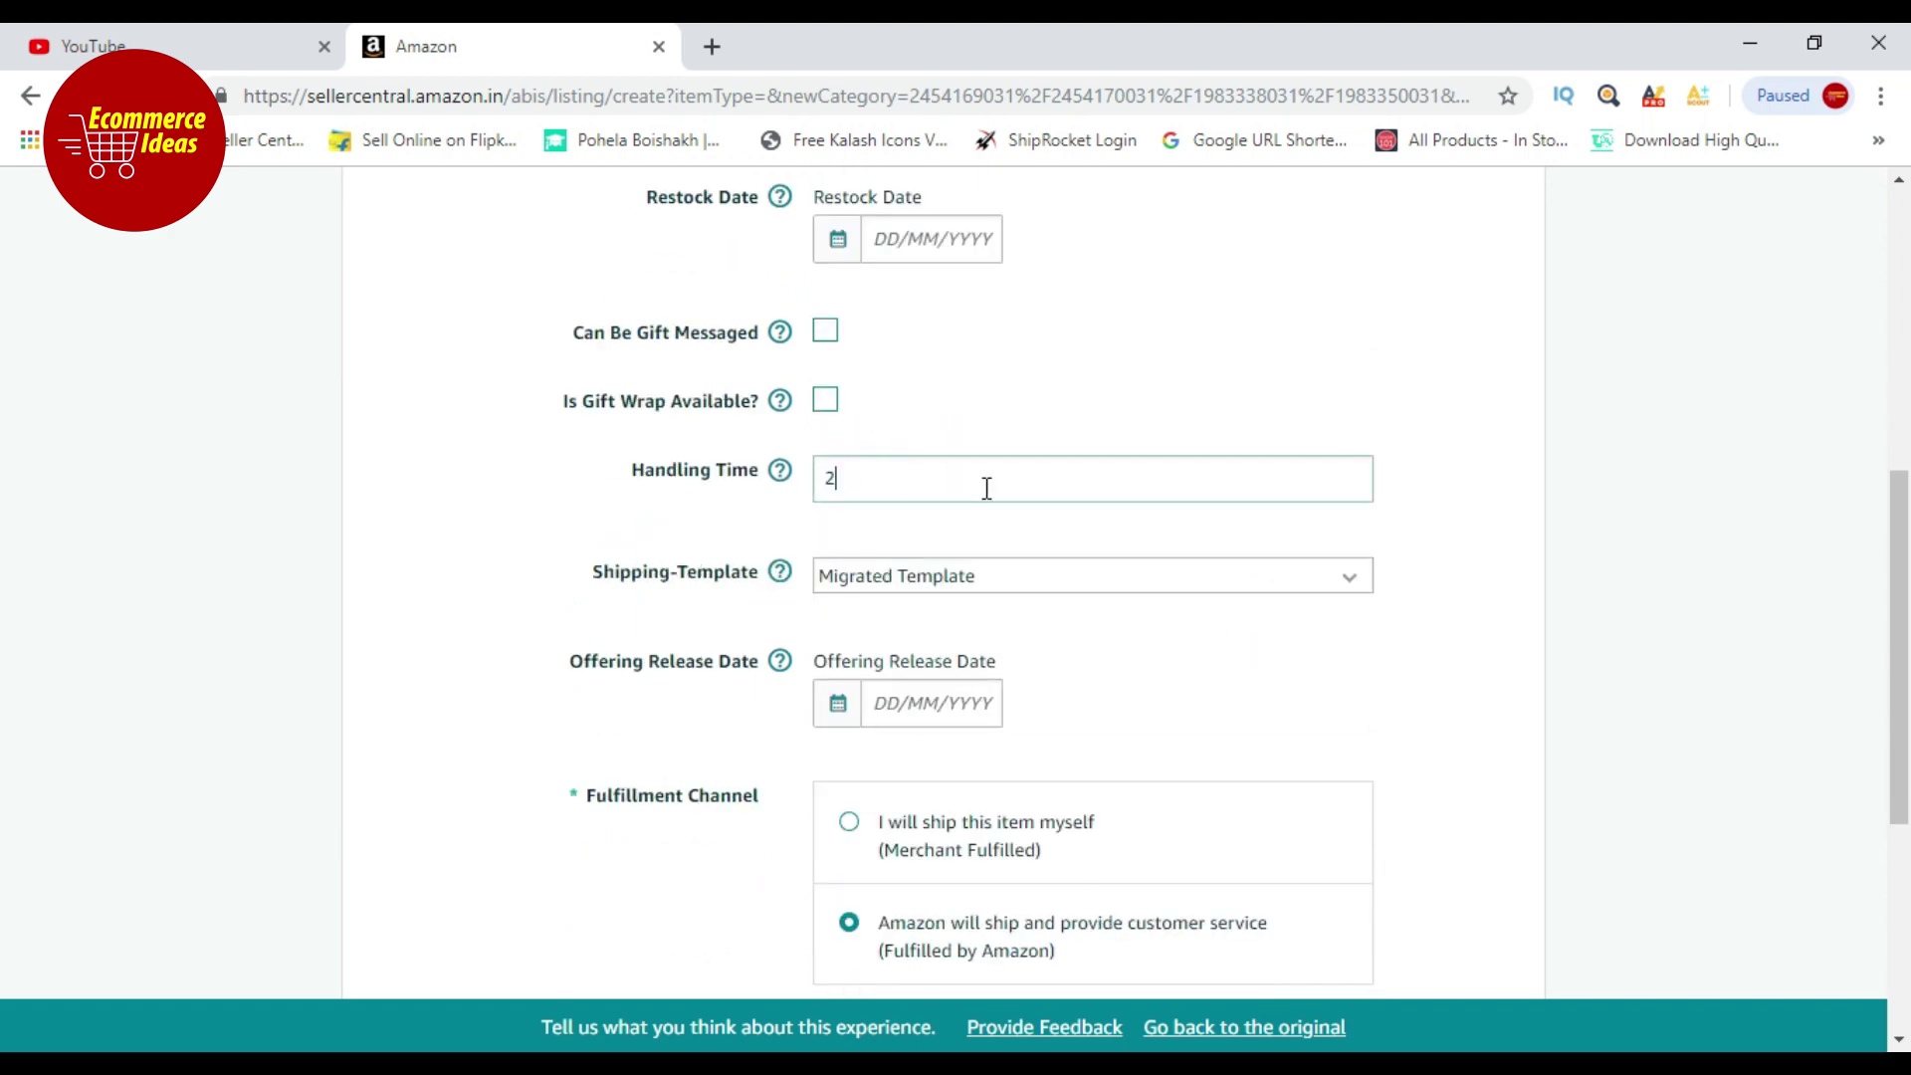
- Set the Fulfillment Channel to I will ship this item myself (Merchant Fulfilled)
scroll(1171, 583, "down", 4)
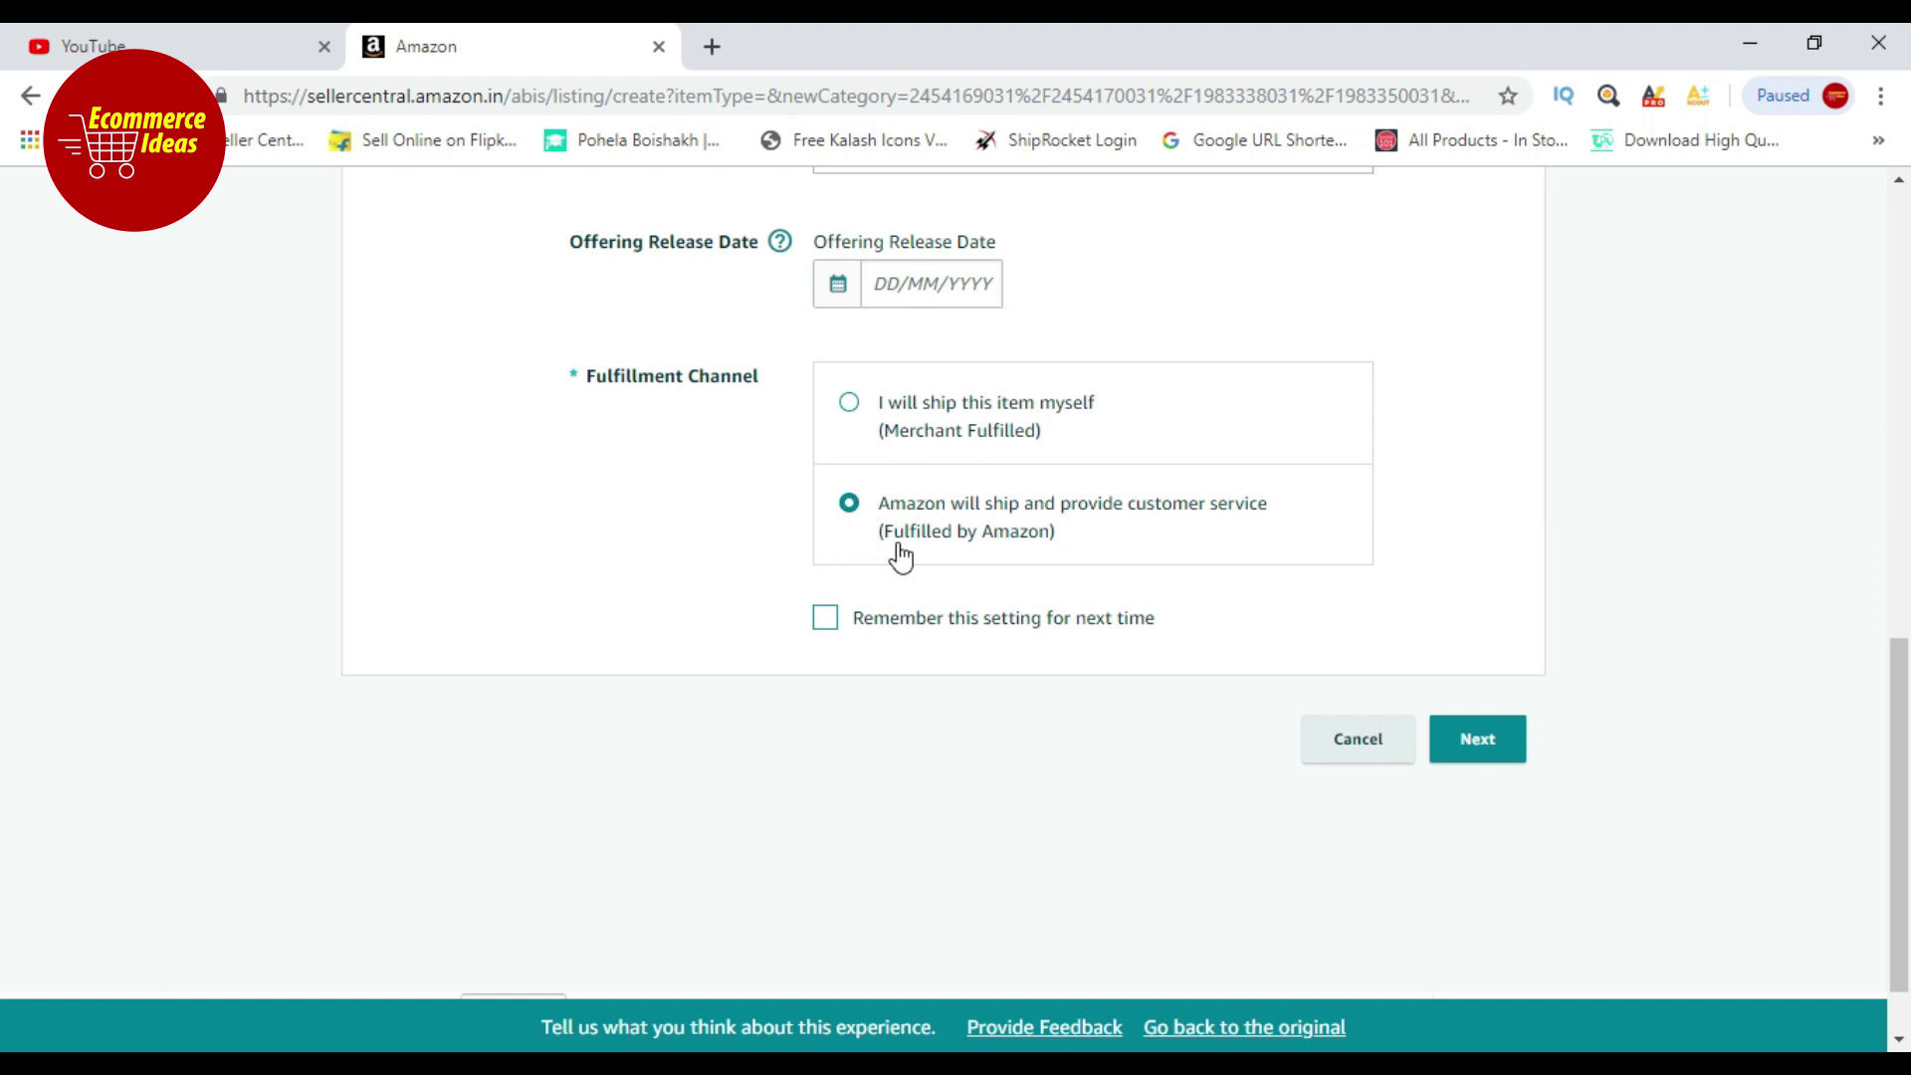
scroll(1164, 547, "up", 1)
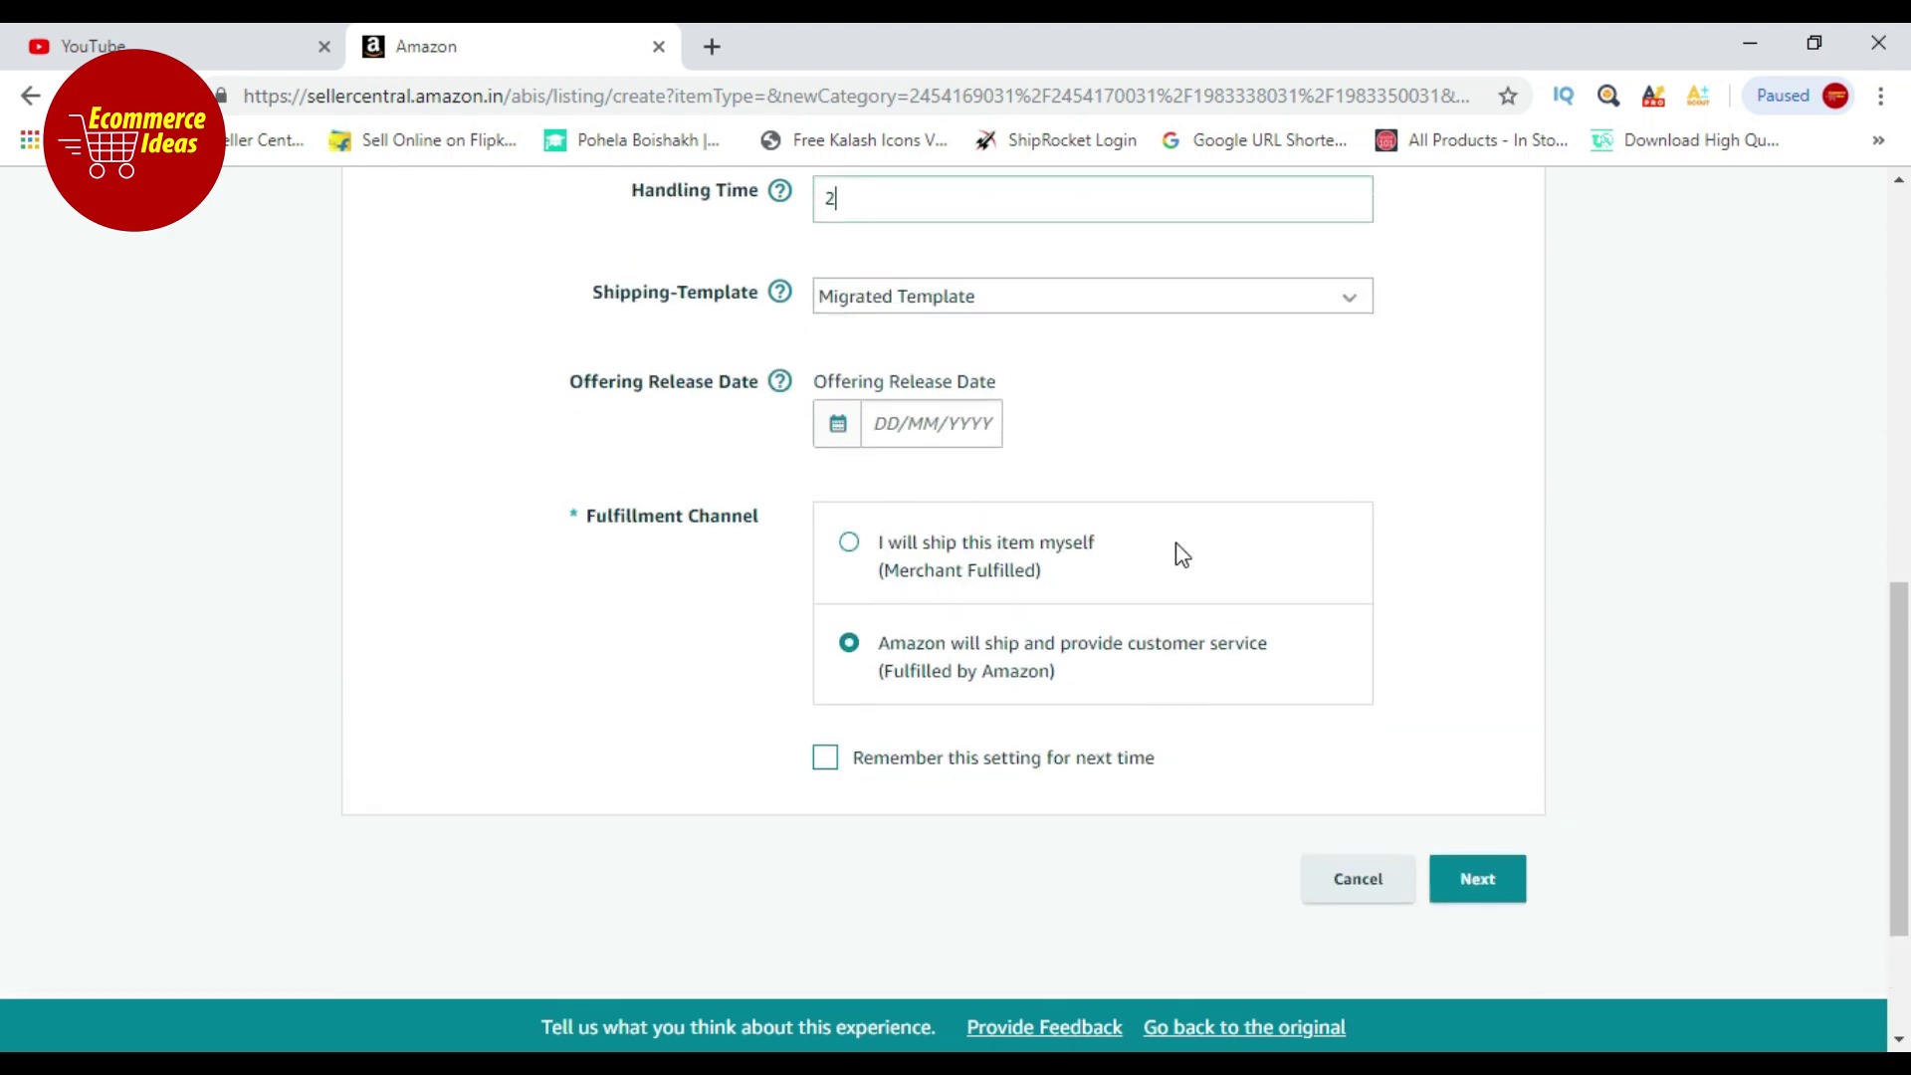
left_click(850, 546)
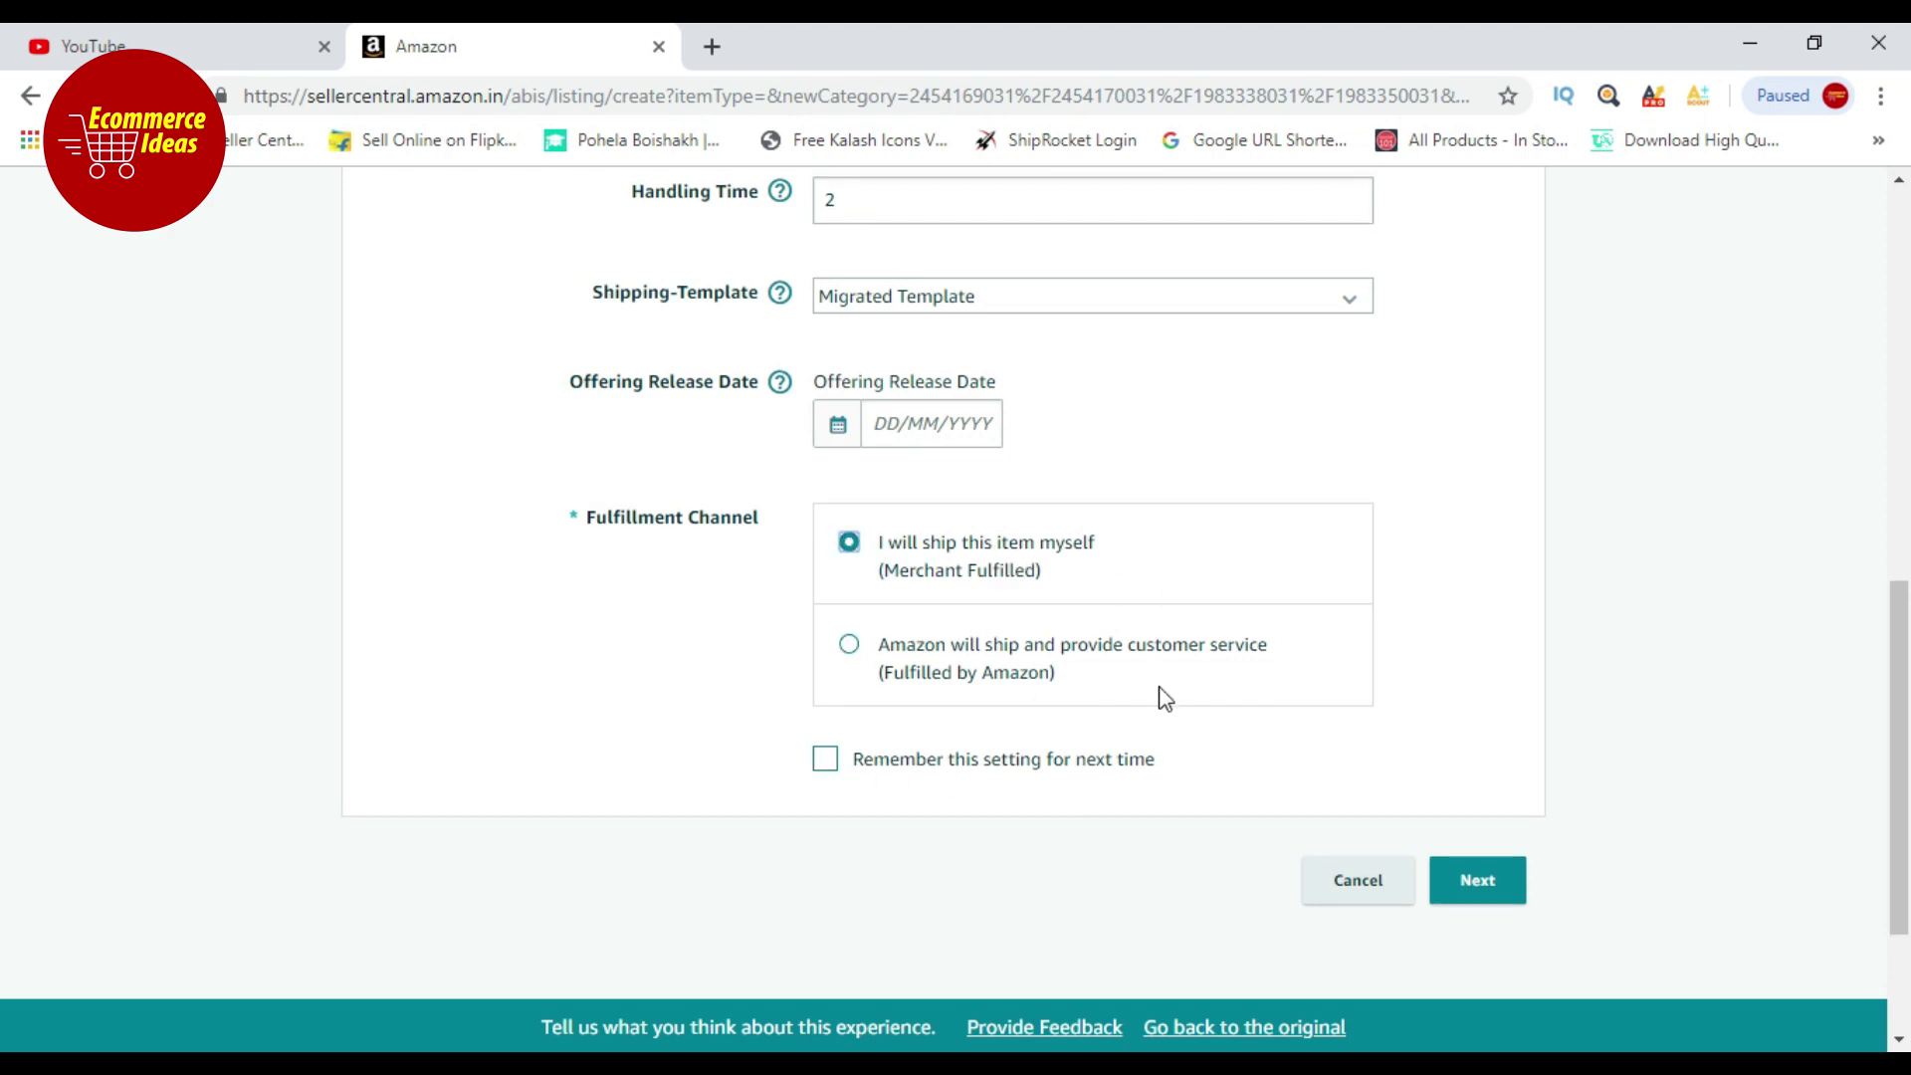
- Open the Compliance section, then switch to the Product Details workbook in Excel and look up the clutch's weight
scroll(1160, 694, "up", 15)
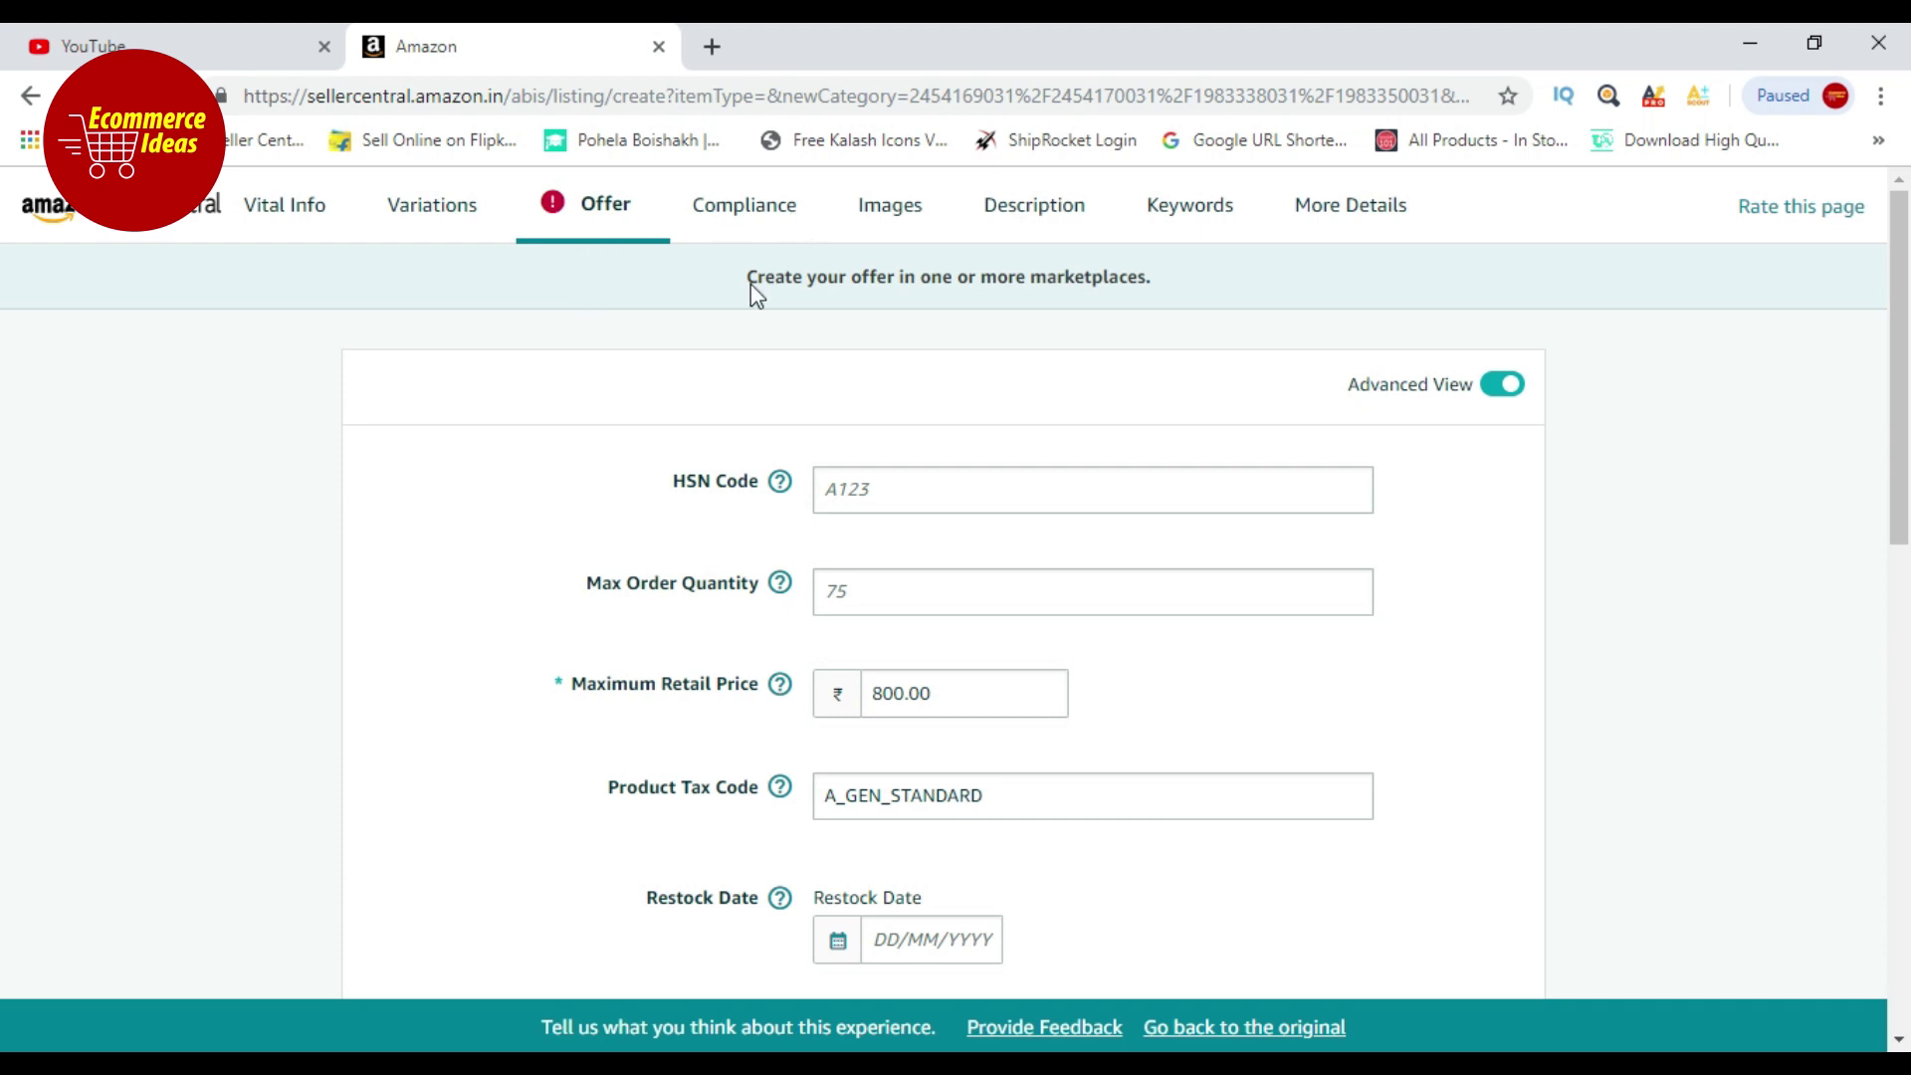
scroll(1057, 521, "down", 8)
scroll(1130, 683, "up", 10)
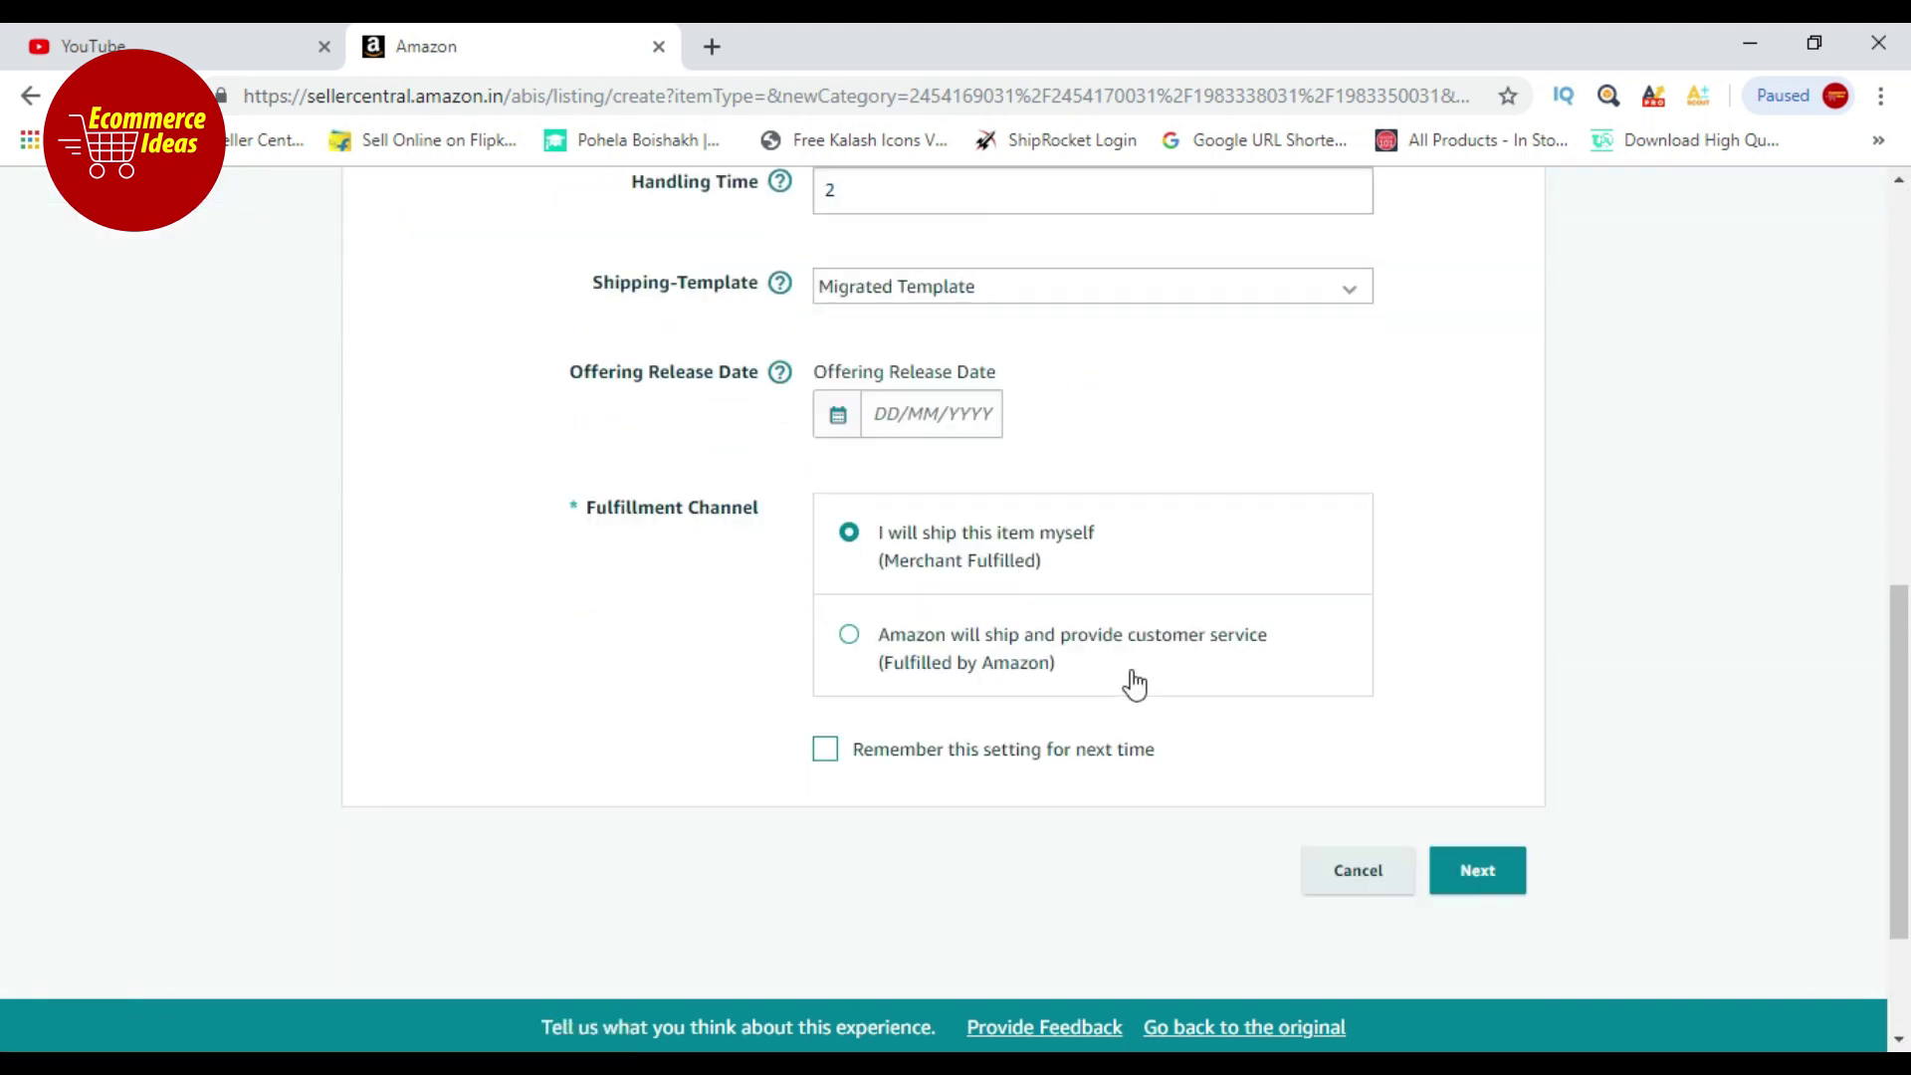
left_click(780, 242)
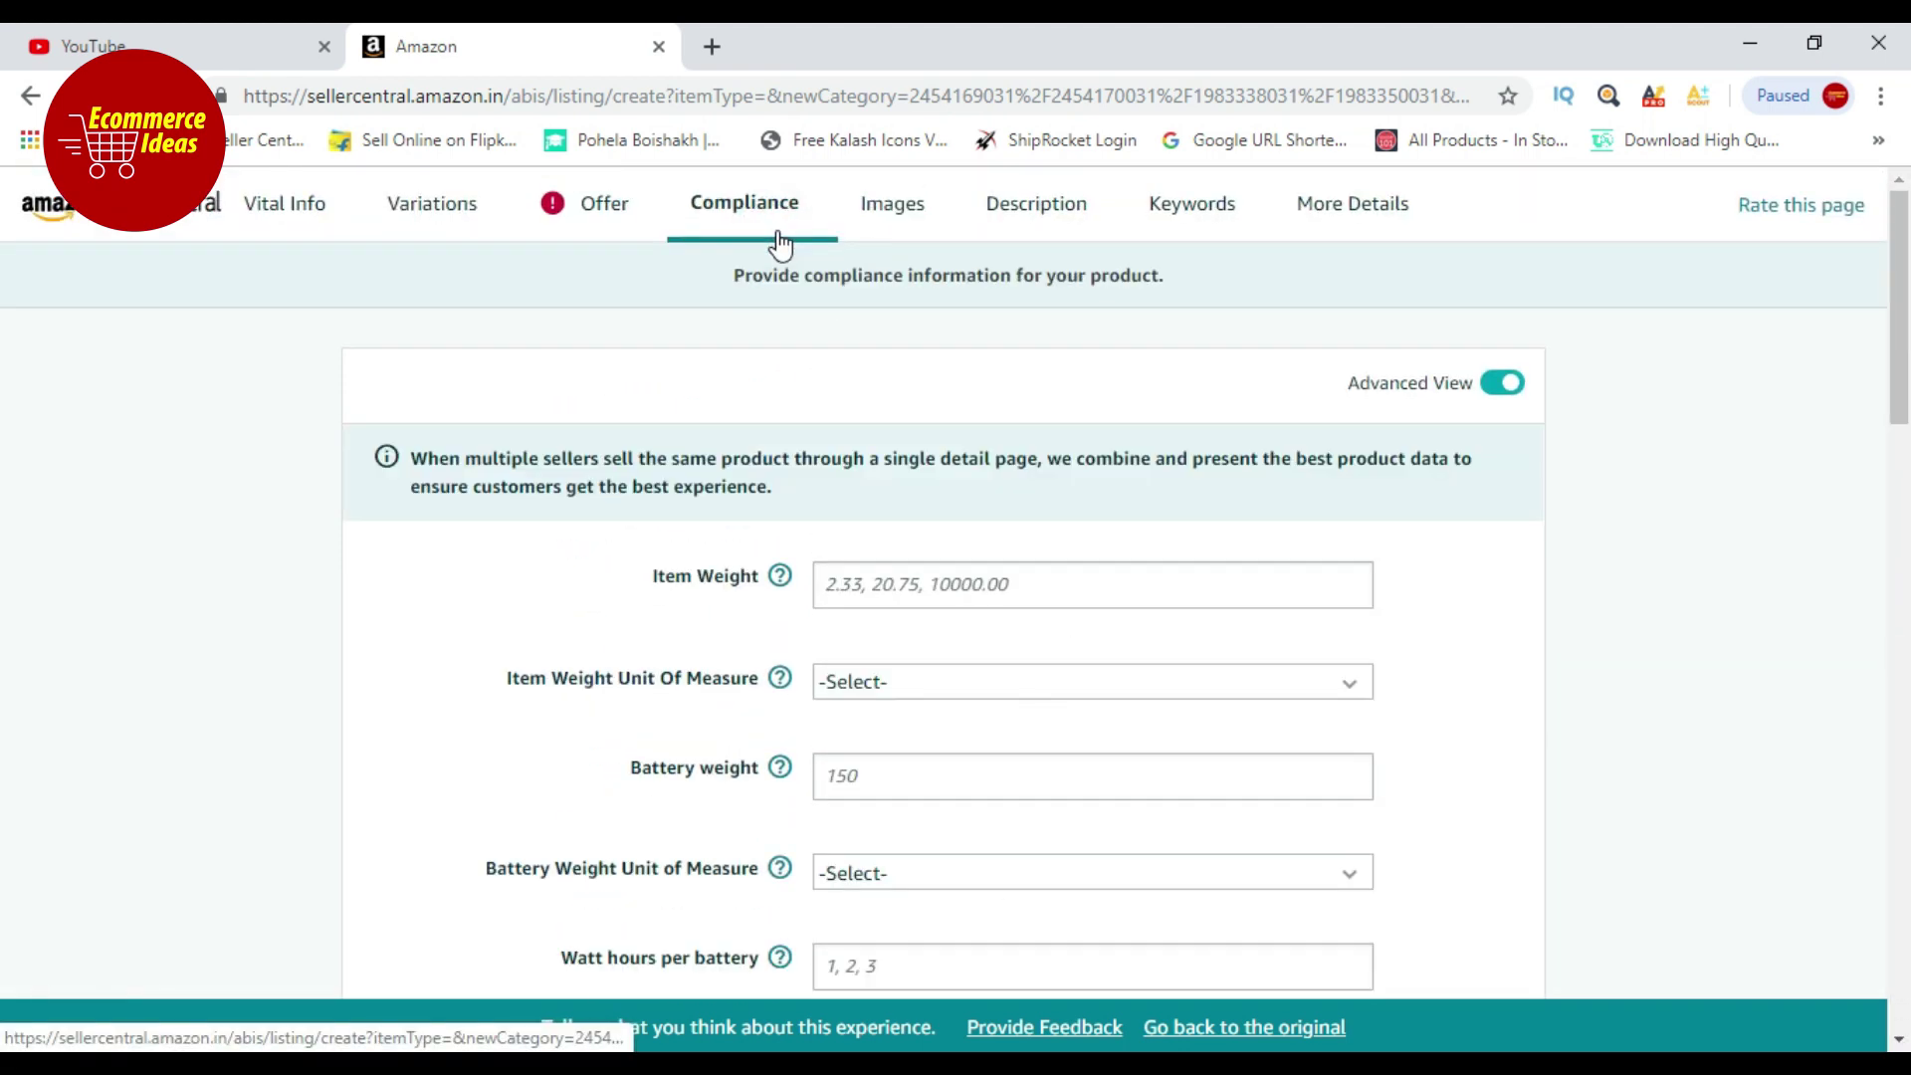
left_click(996, 578)
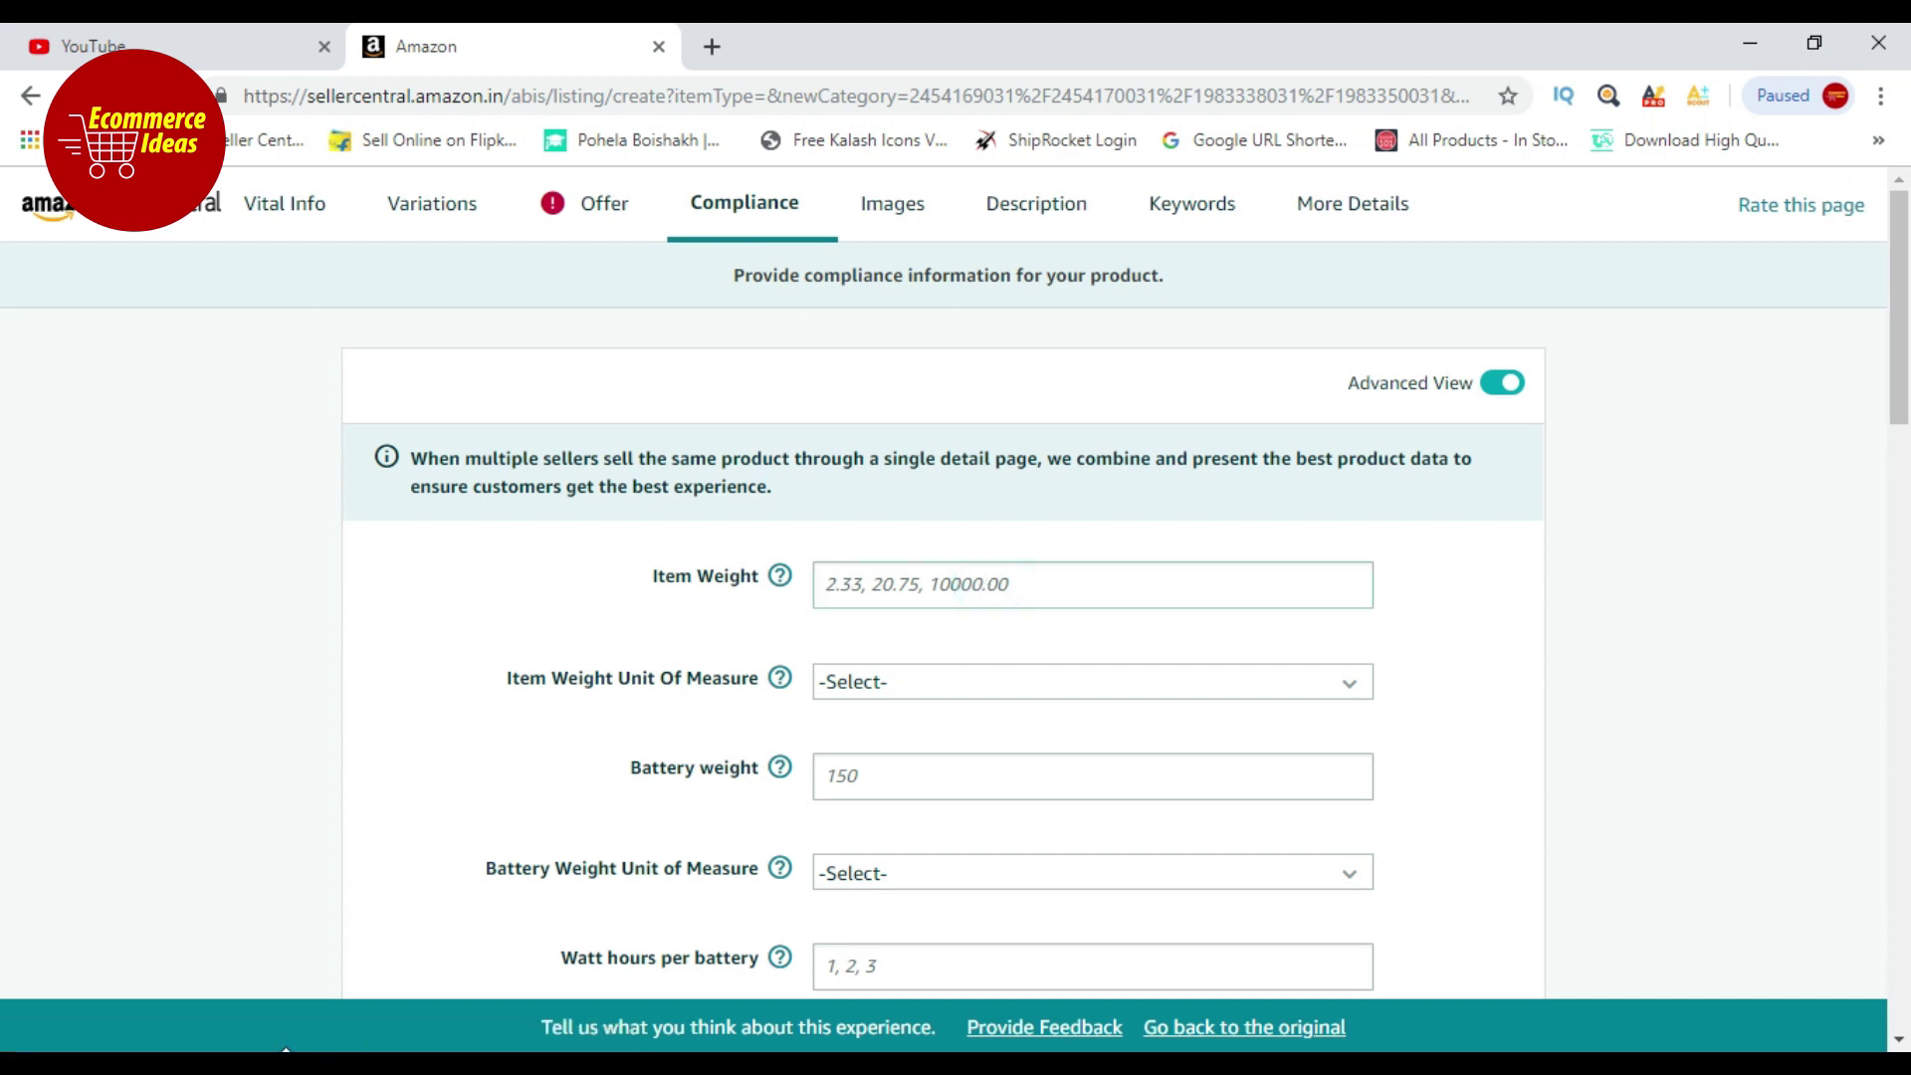
key("alt+Tab")
left_click(1369, 1008)
left_click_drag(1381, 1012, 1686, 986)
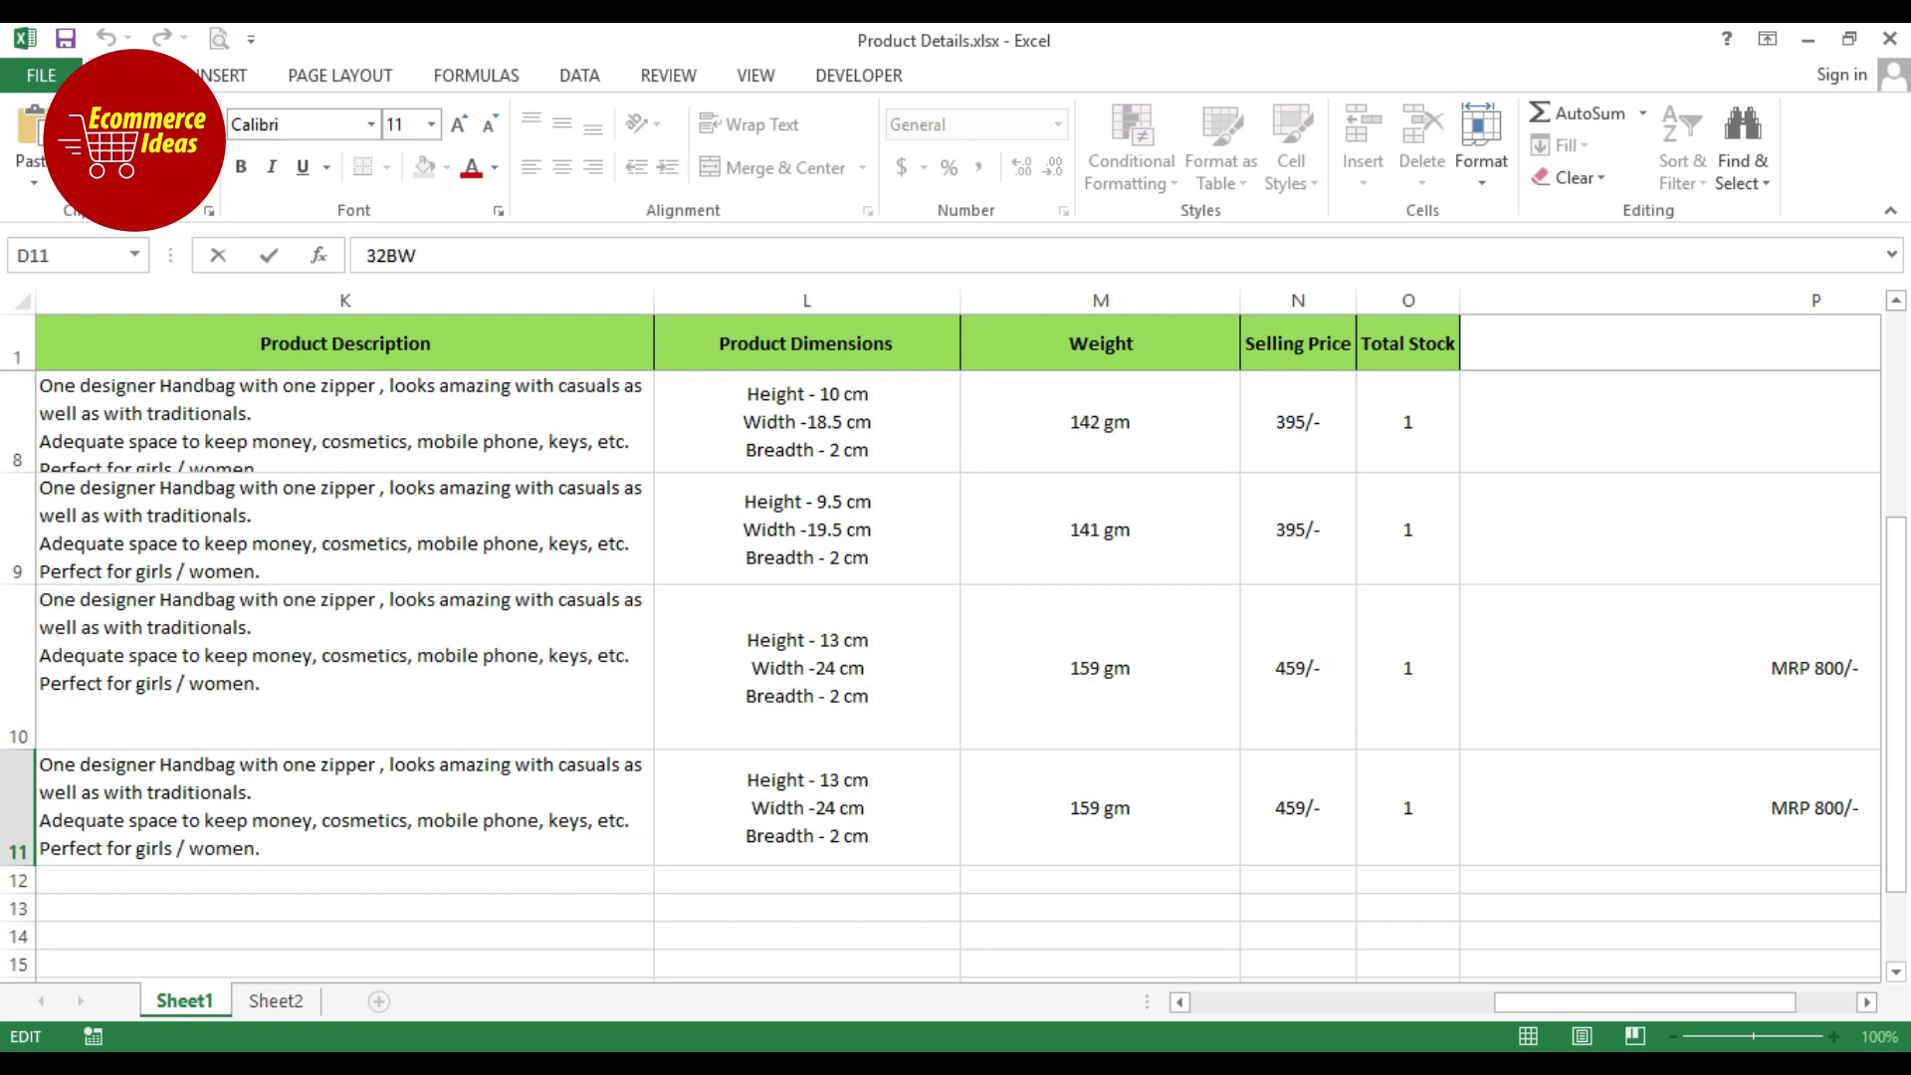
- Return to the Compliance form in the browser and set the Item Weight to 159 with GR as its unit of measure
key("alt+Tab")
left_click(911, 577)
type("150")
left_click(889, 678)
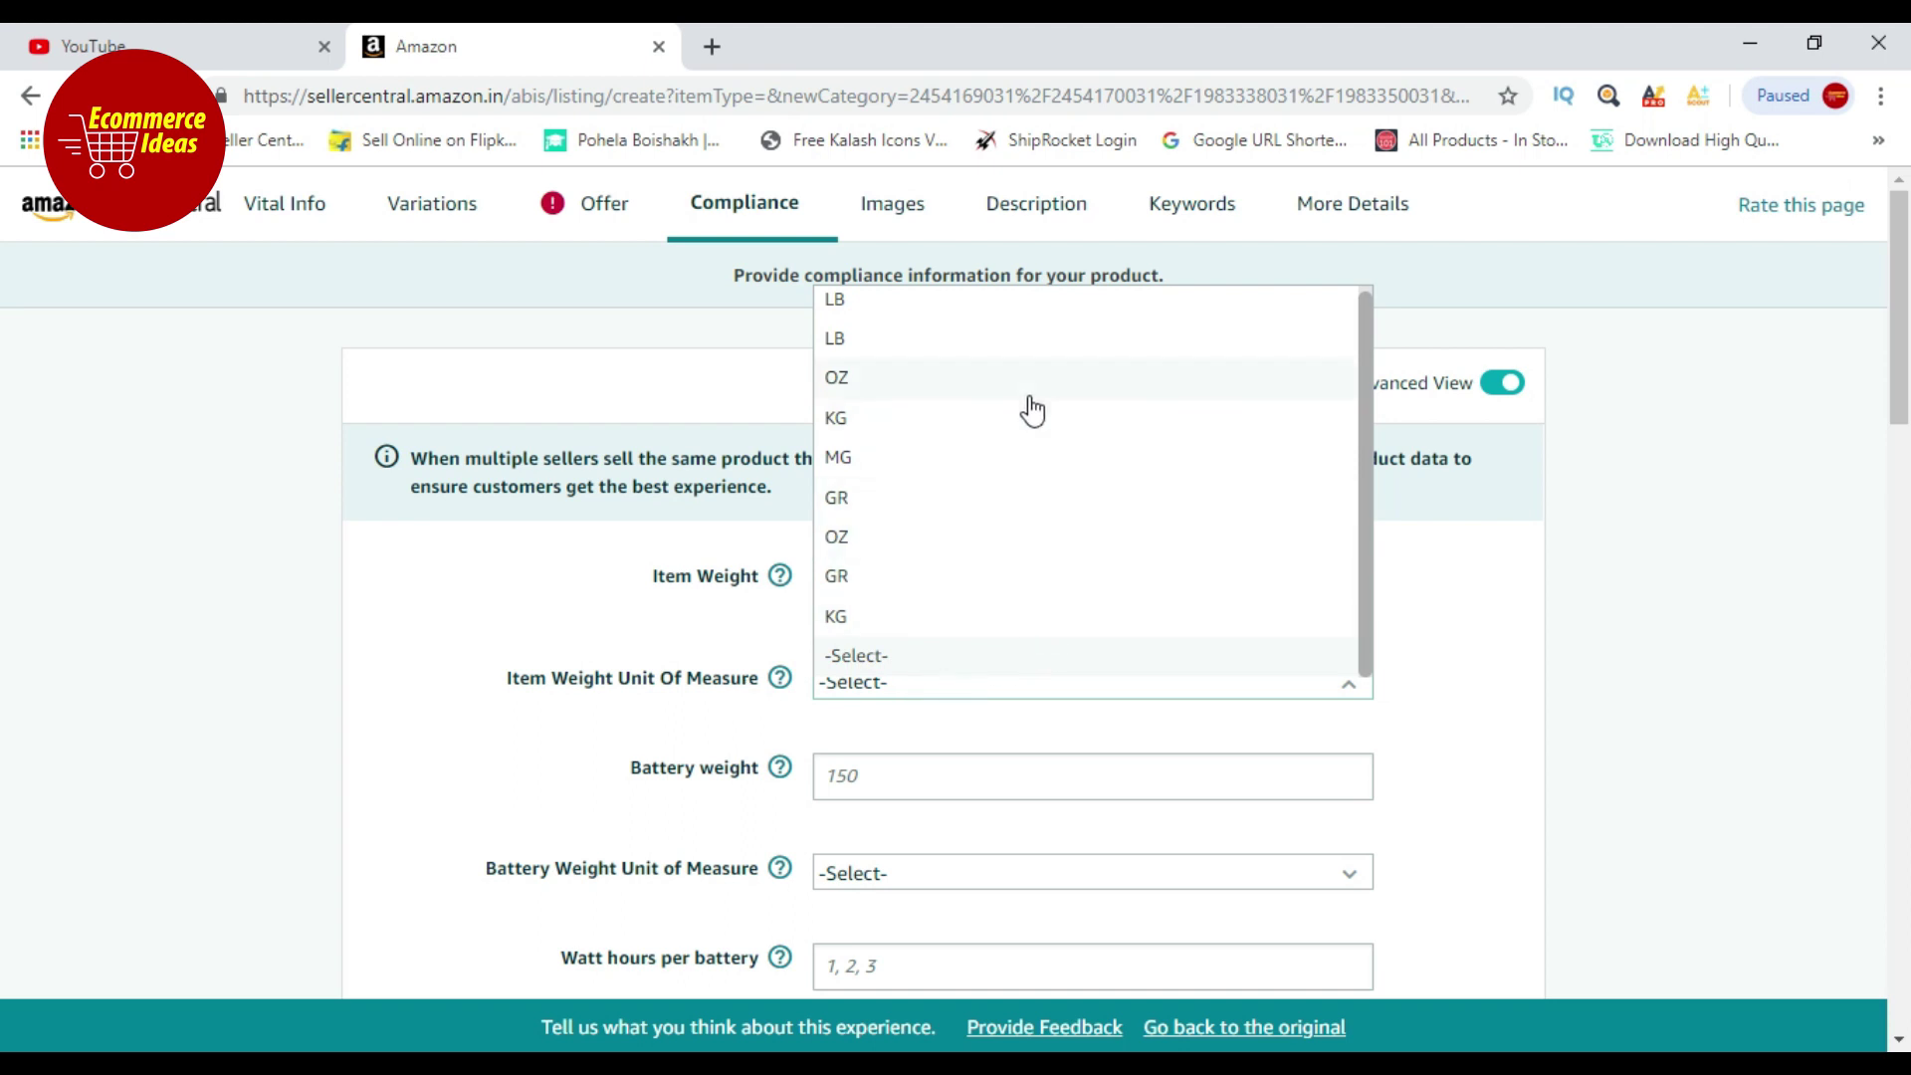
left_click(929, 497)
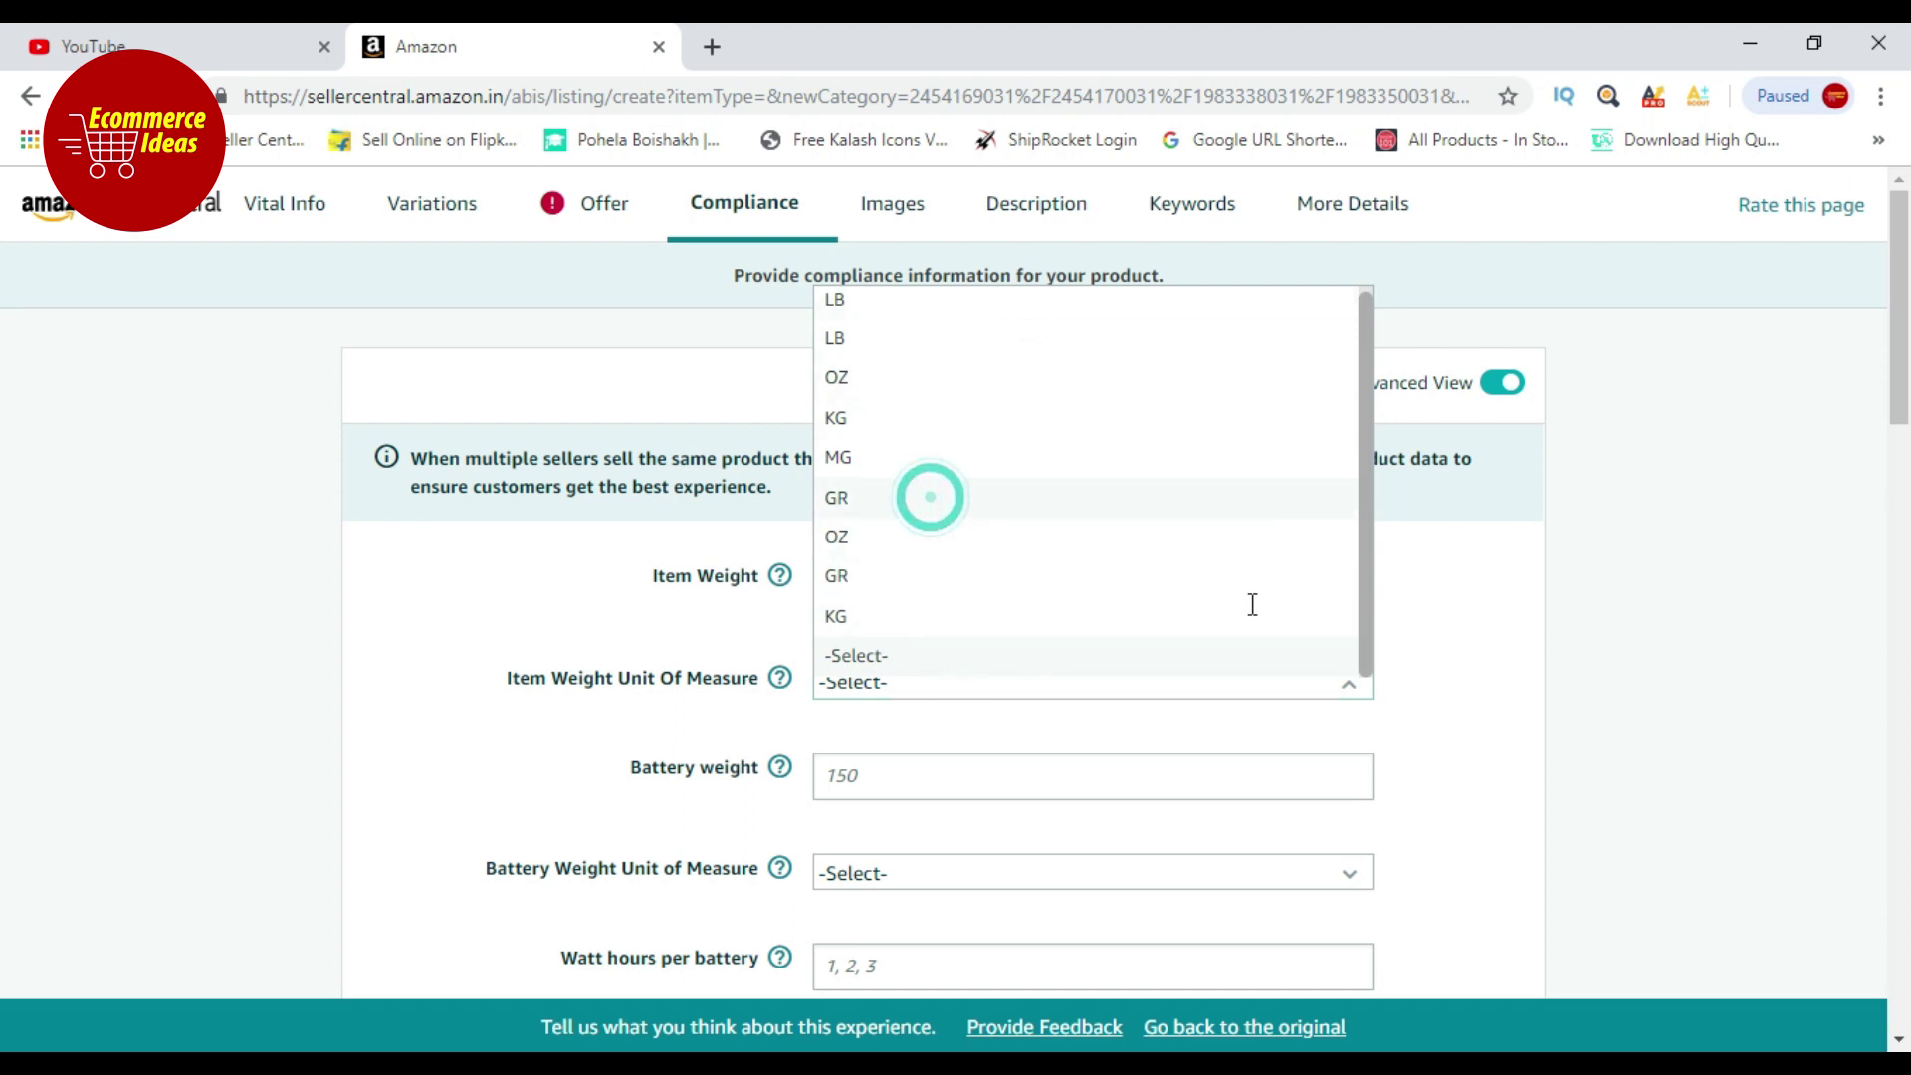
- Review the remaining Compliance fields on batteries, volume and dangerous goods regulations
scroll(1420, 618, "down", 1)
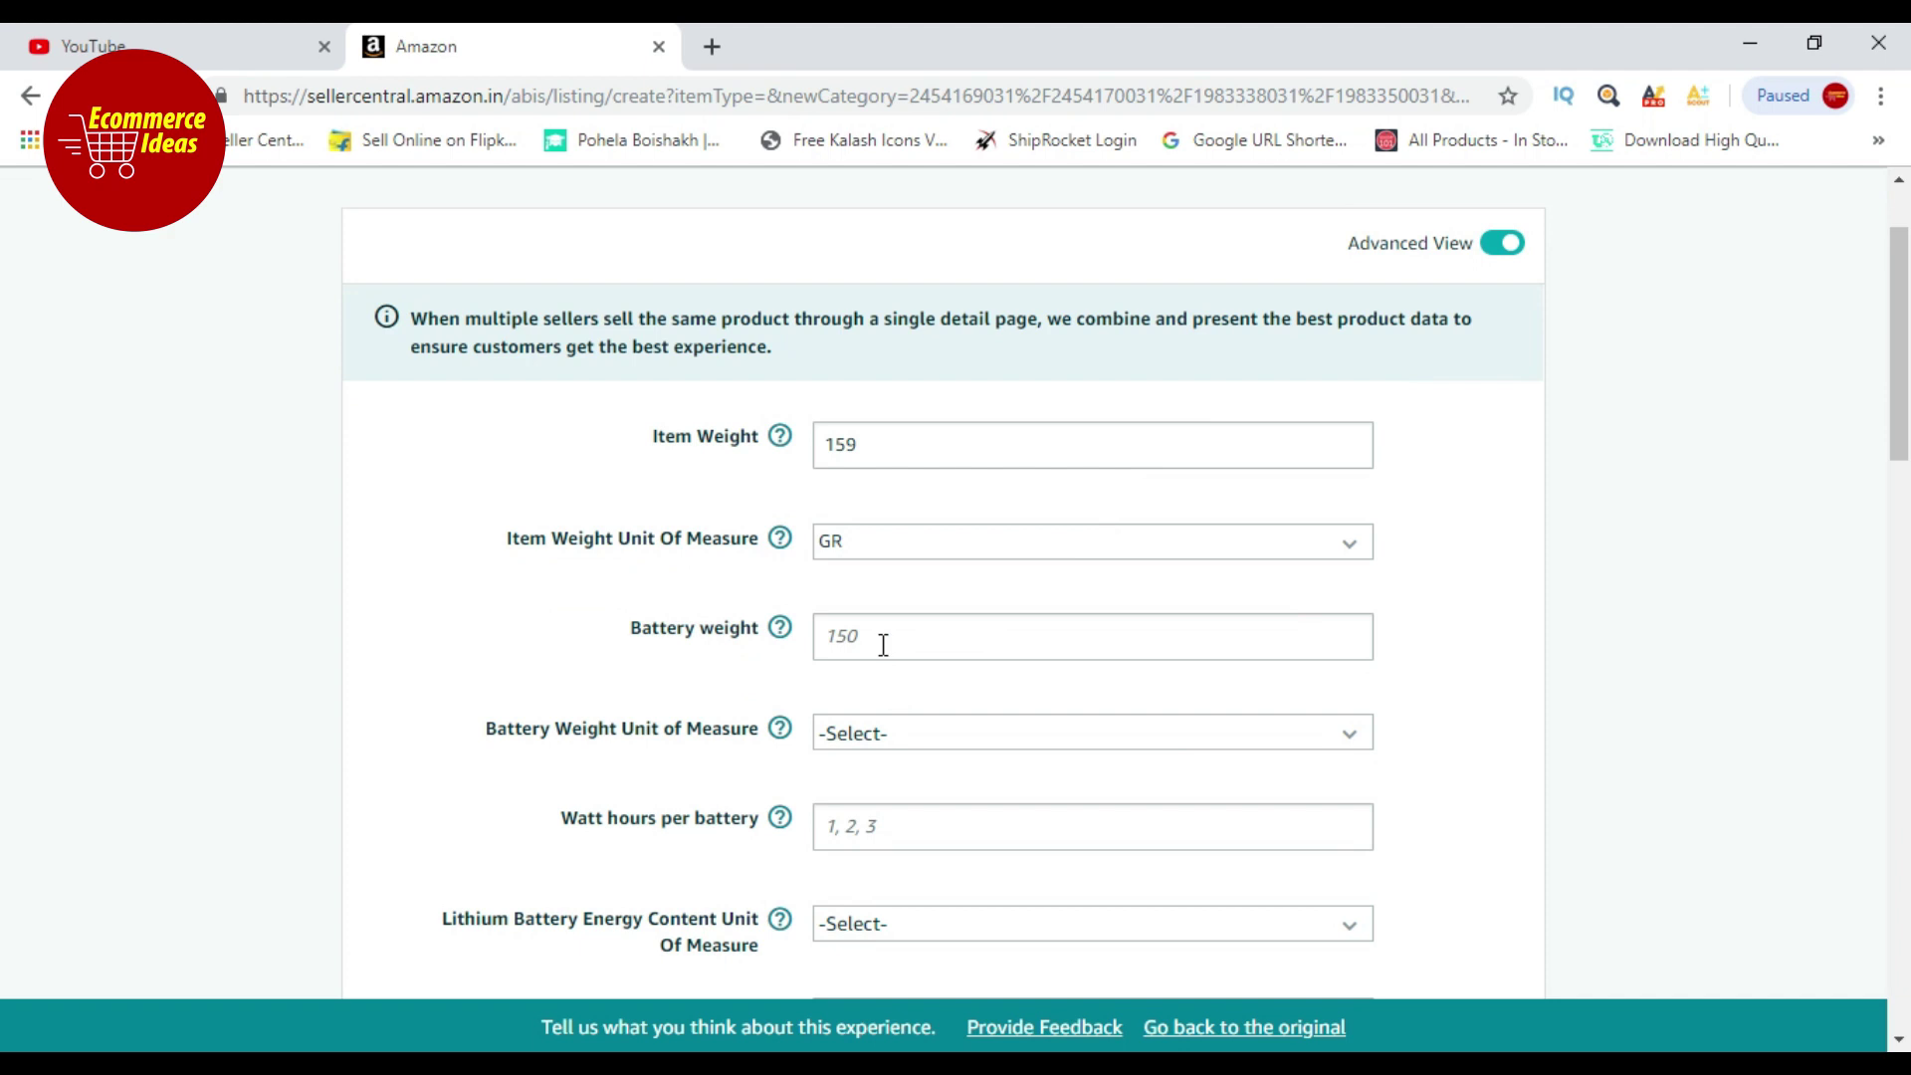
scroll(881, 639, "down", 4)
scroll(926, 597, "down", 2)
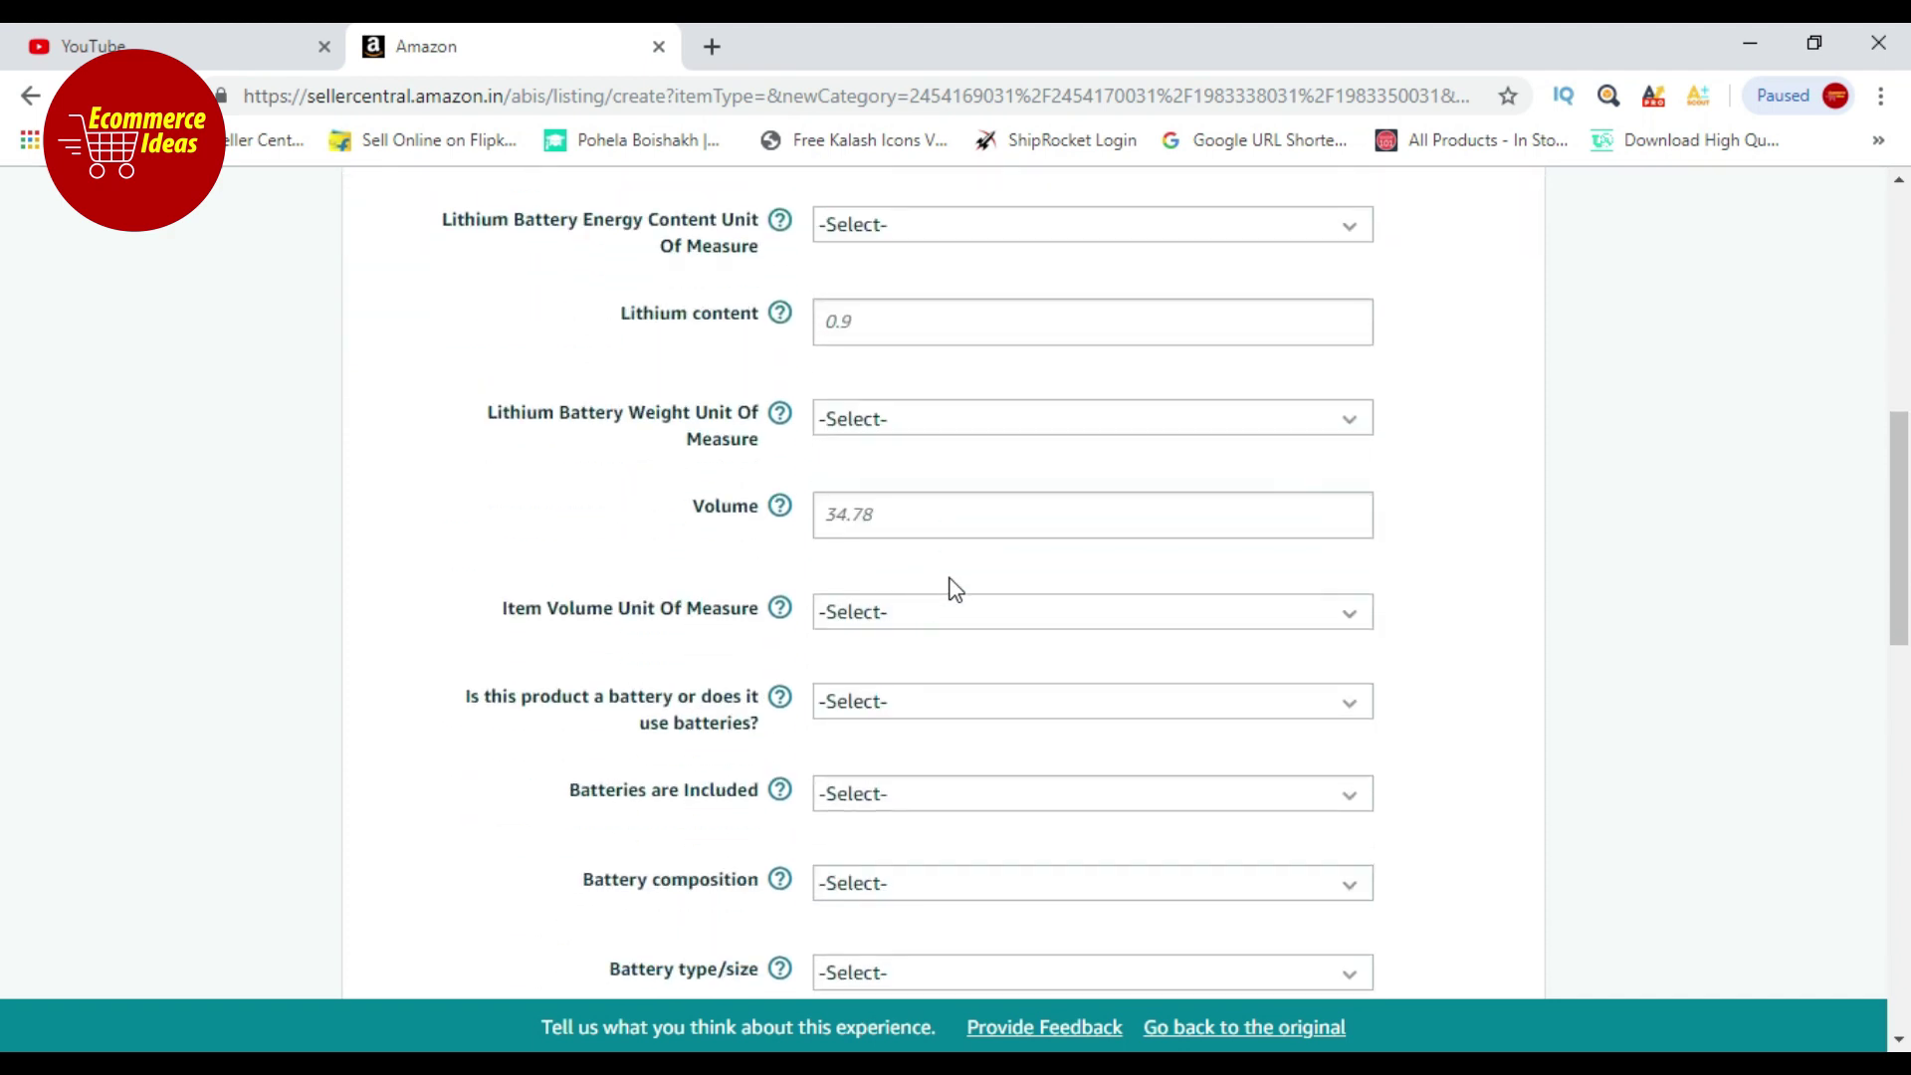
scroll(1005, 581, "up", 3)
scroll(1031, 571, "down", 3)
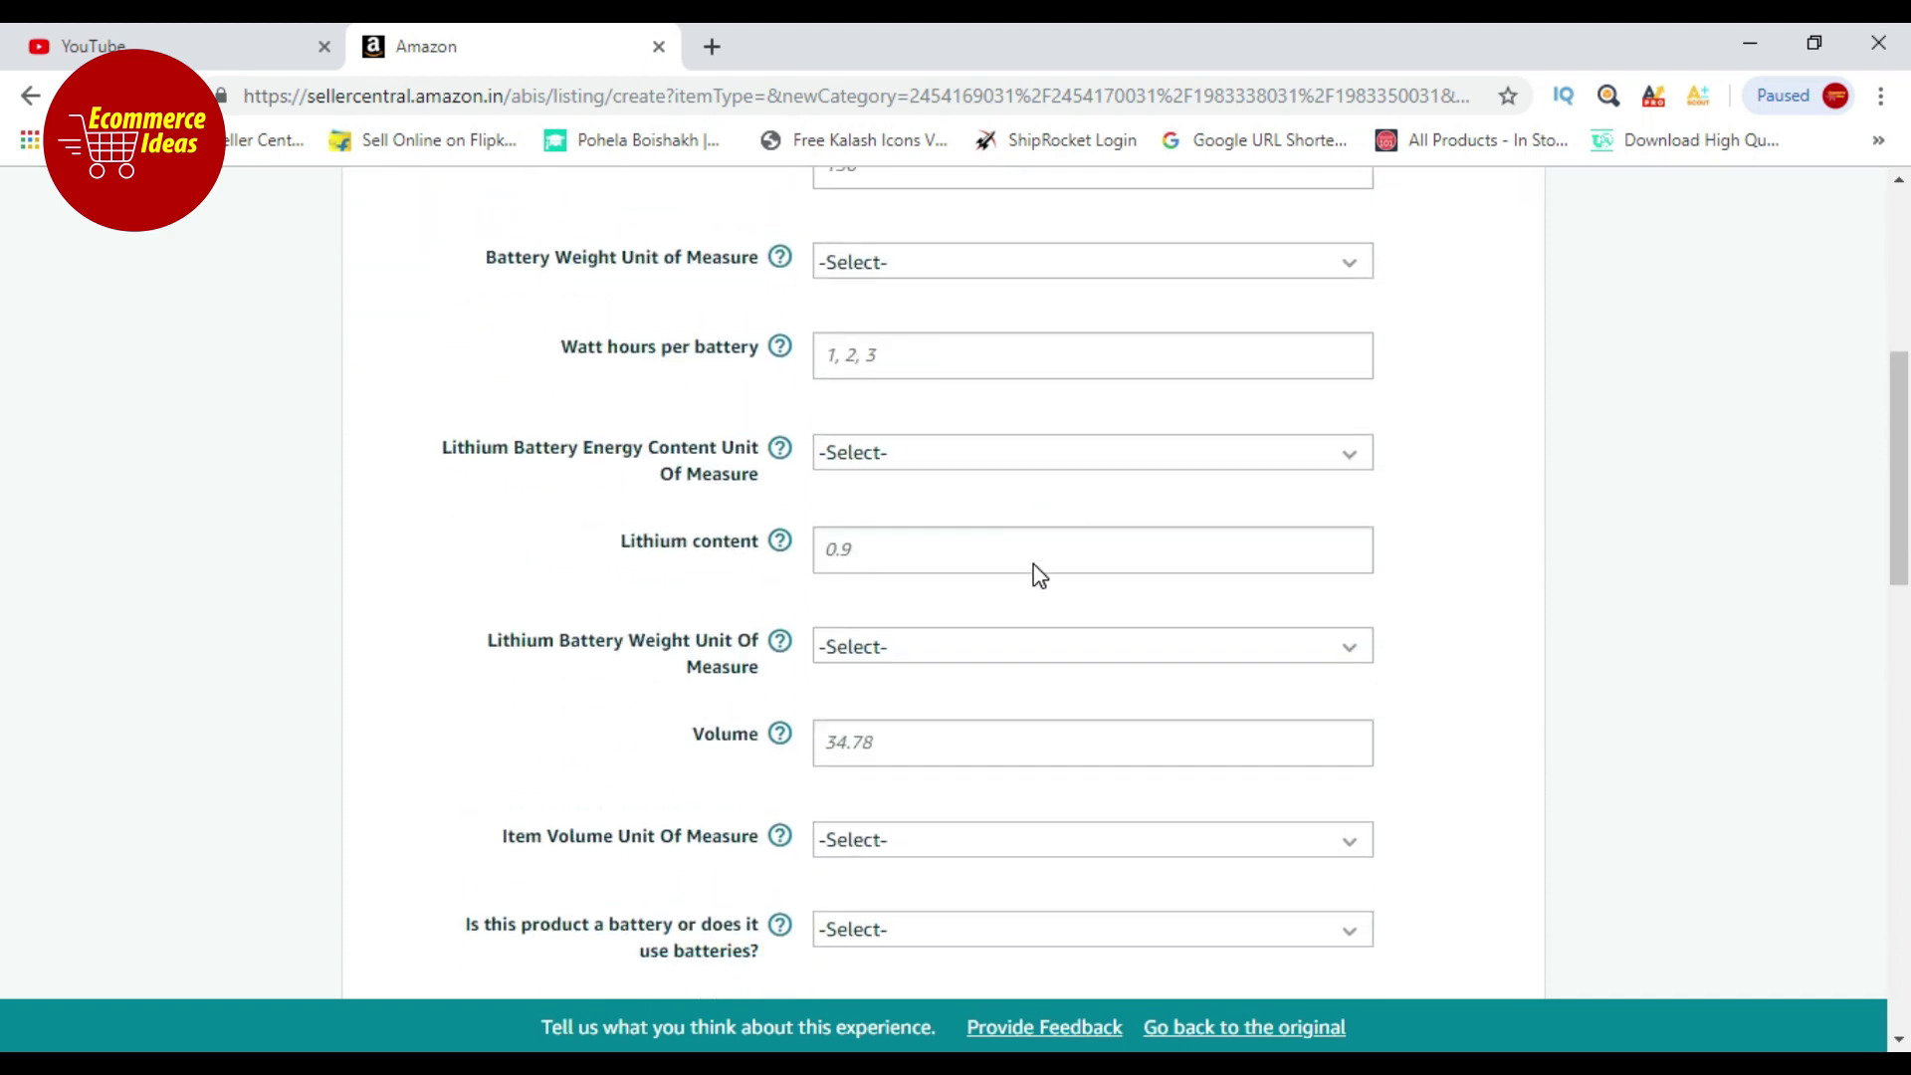
scroll(1033, 565, "down", 7)
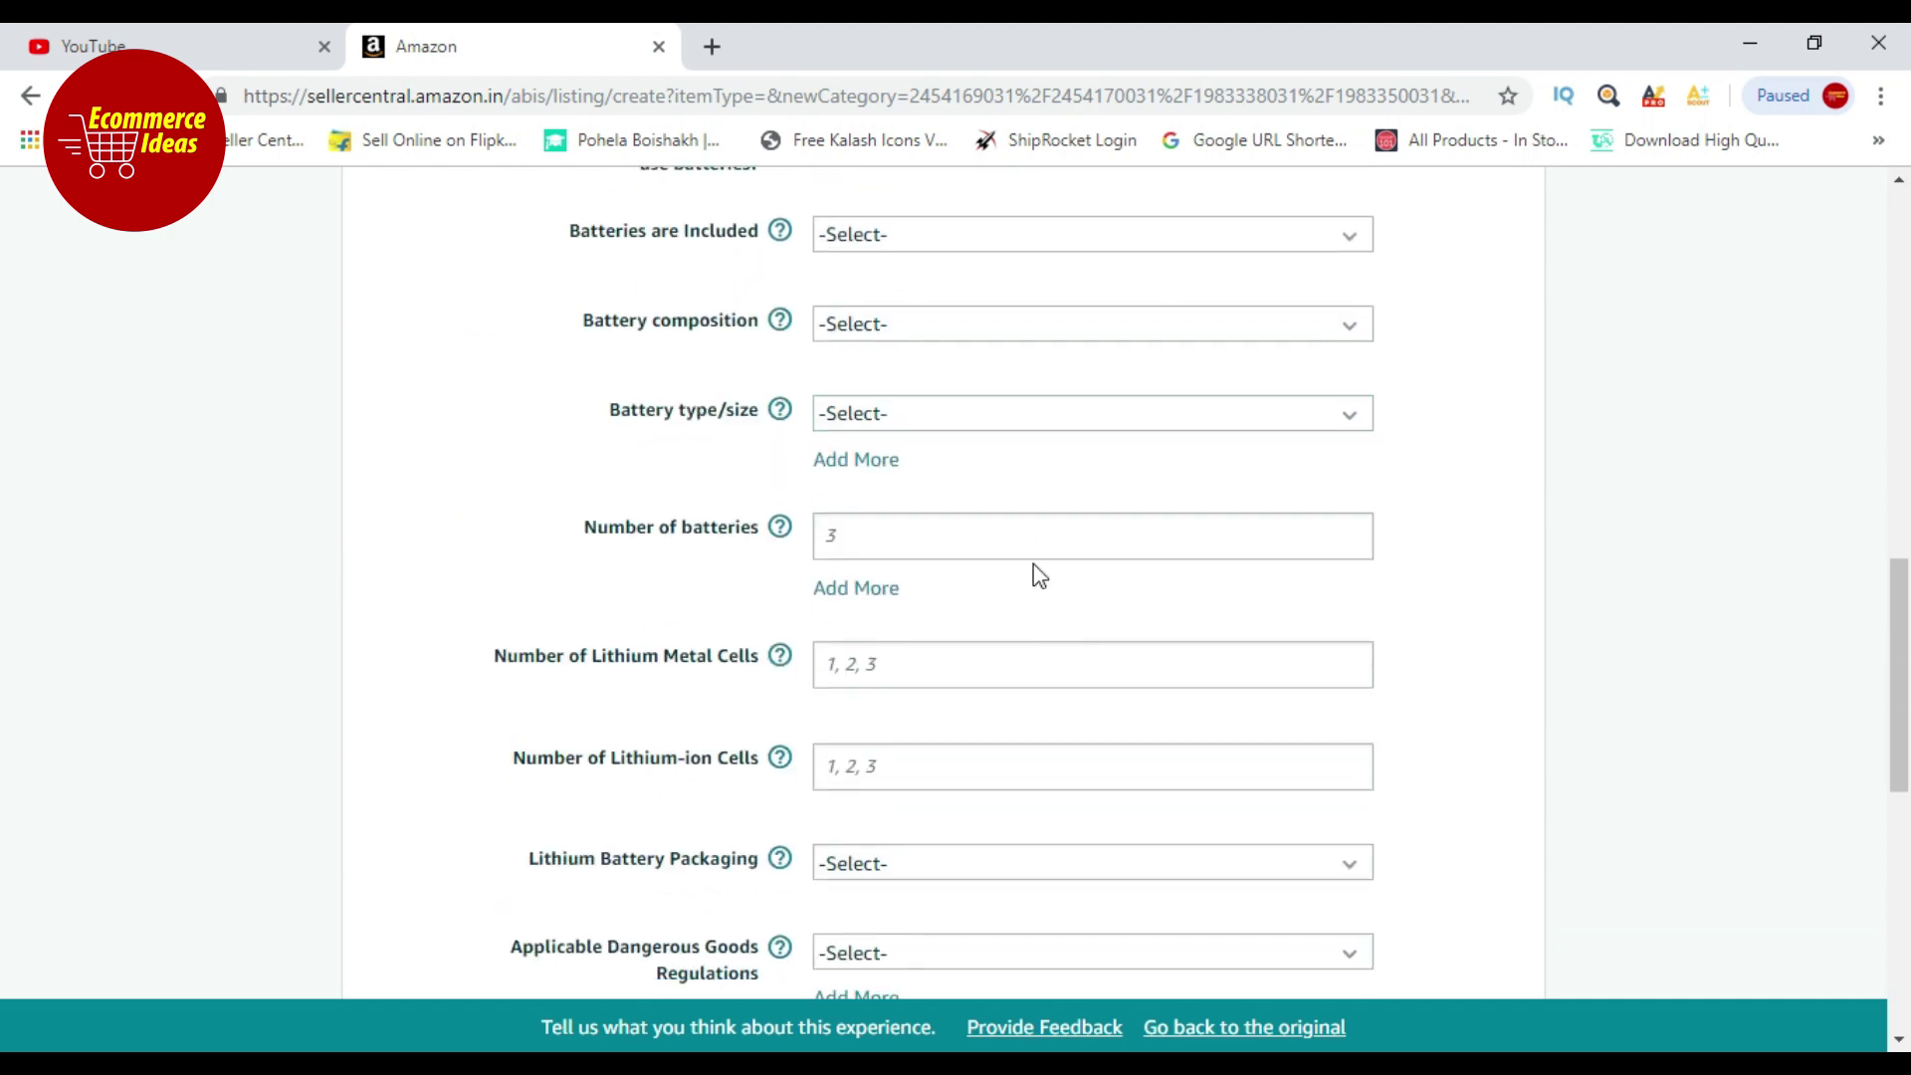
scroll(1185, 726, "down", 3)
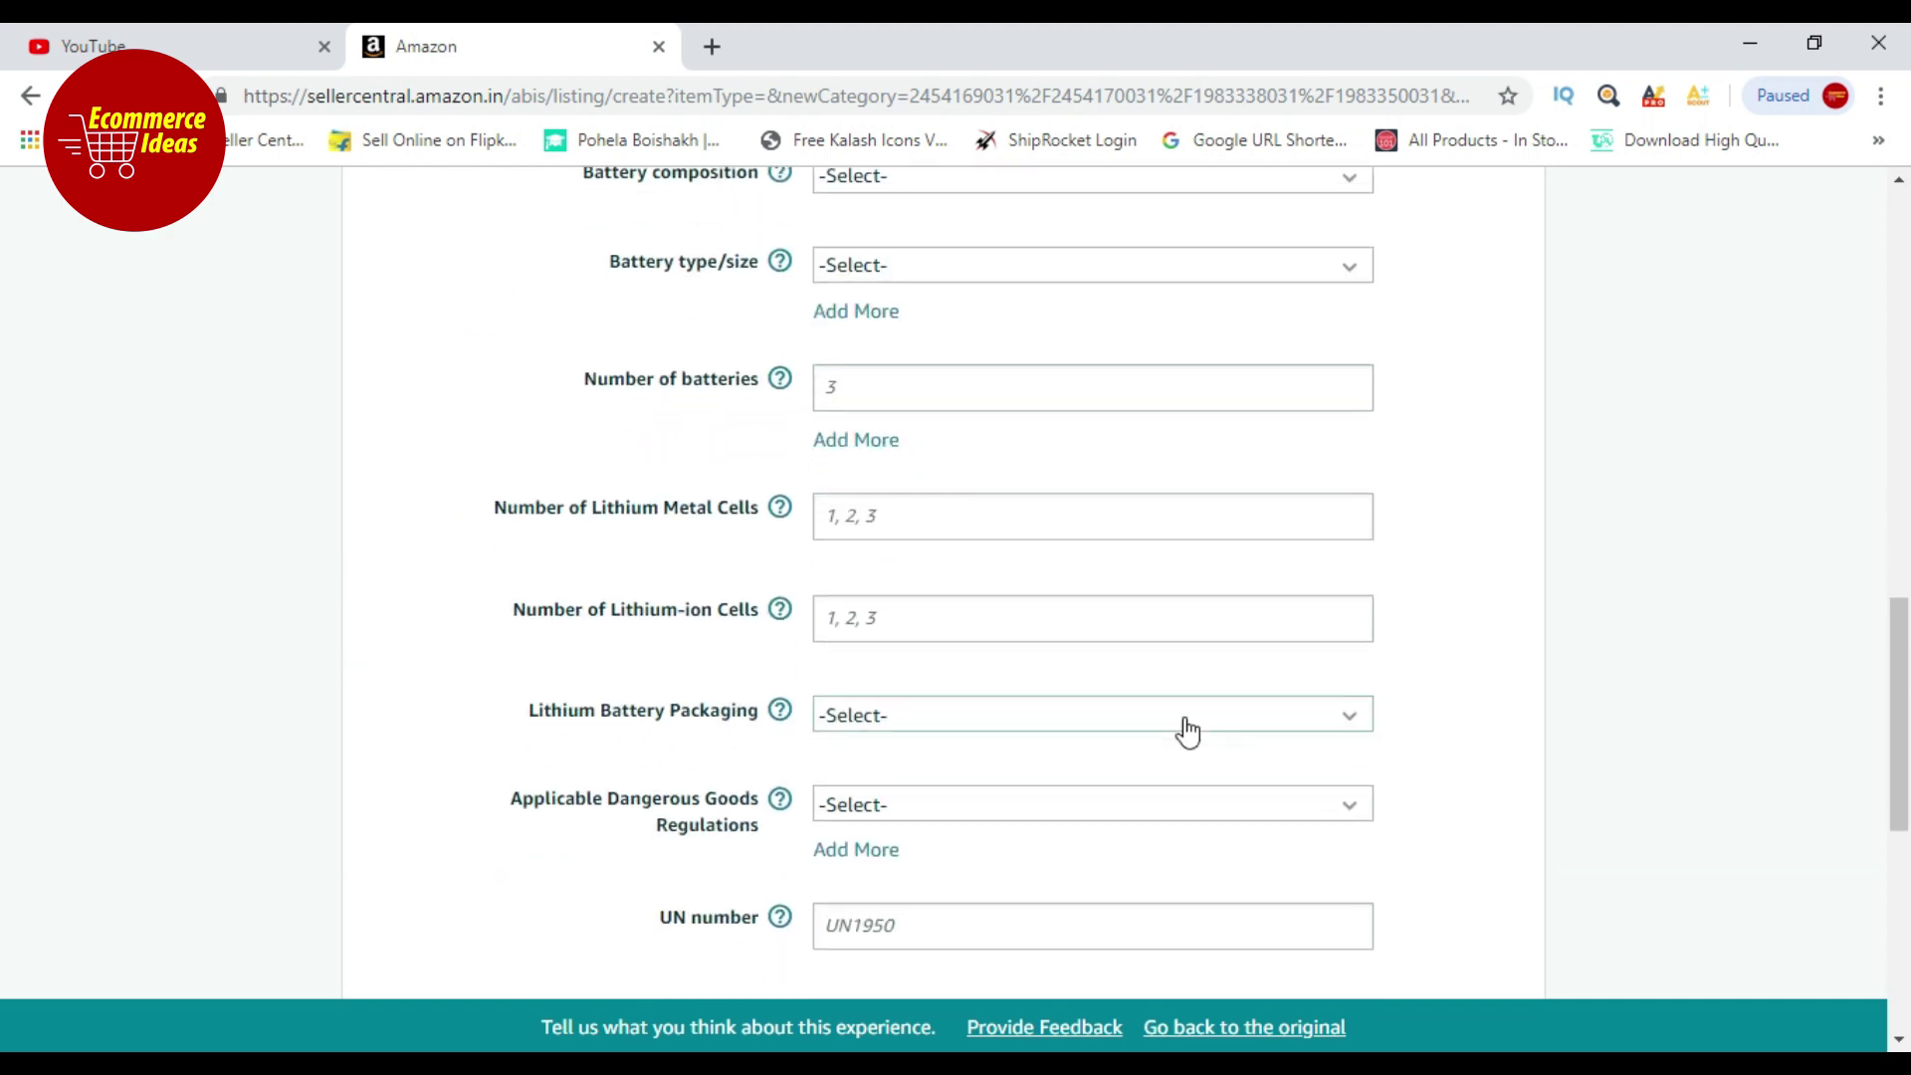
scroll(1263, 661, "down", 1)
scroll(853, 642, "down", 1)
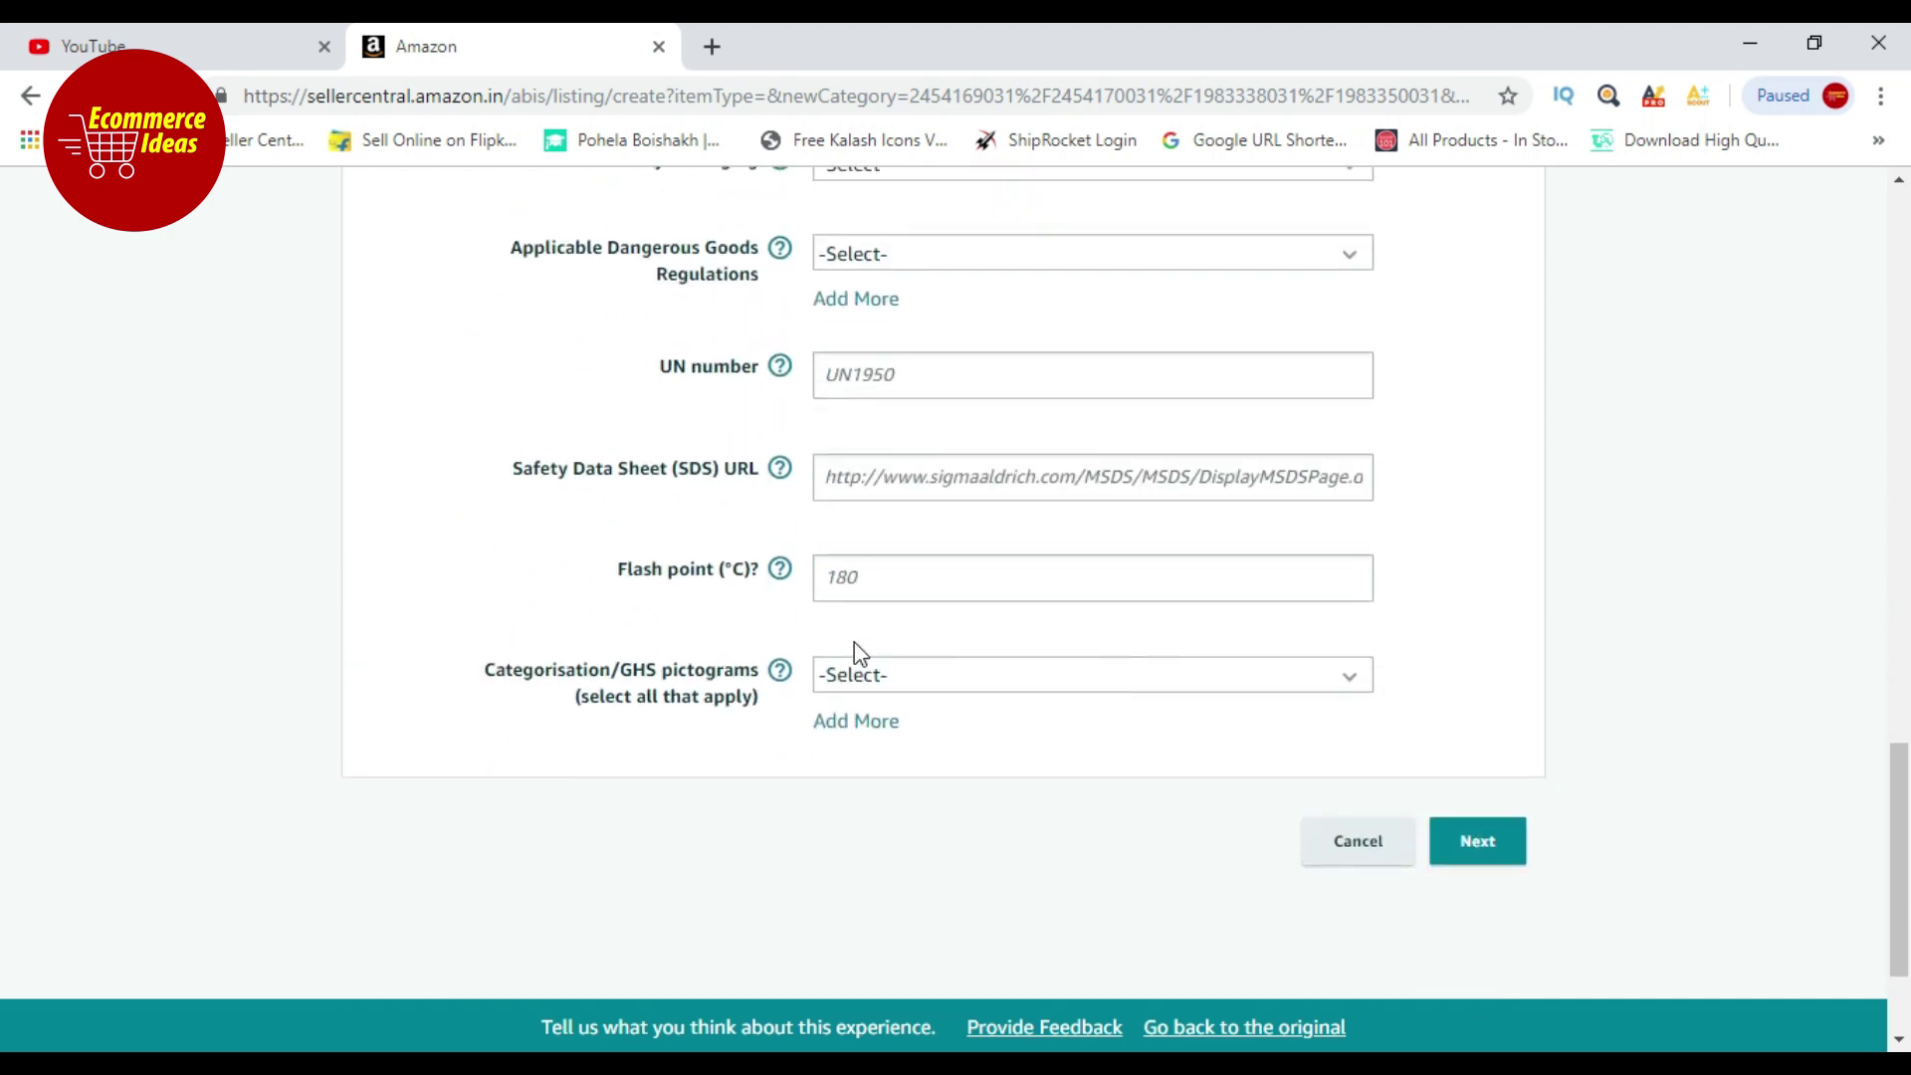
scroll(1144, 764, "up", 15)
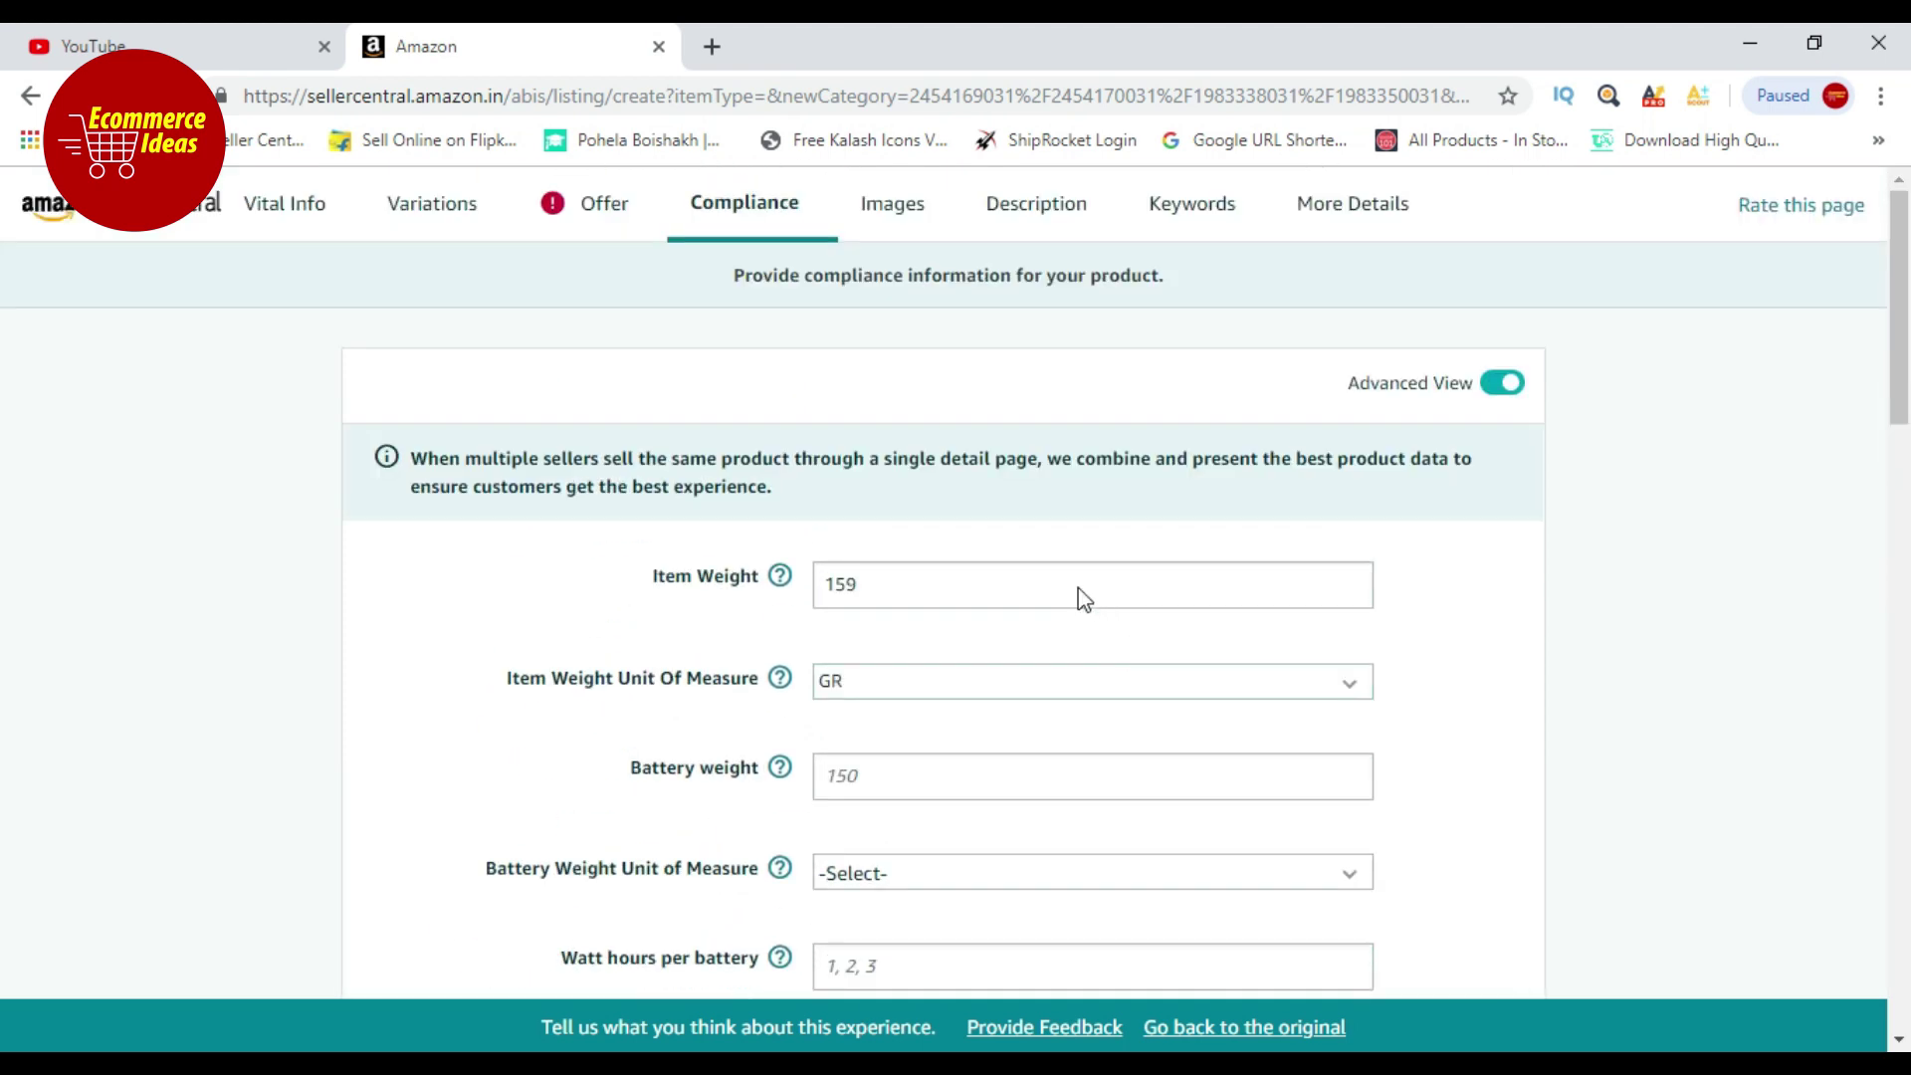
- Open the Images section and review the main and additional product image upload slots
left_click(923, 207)
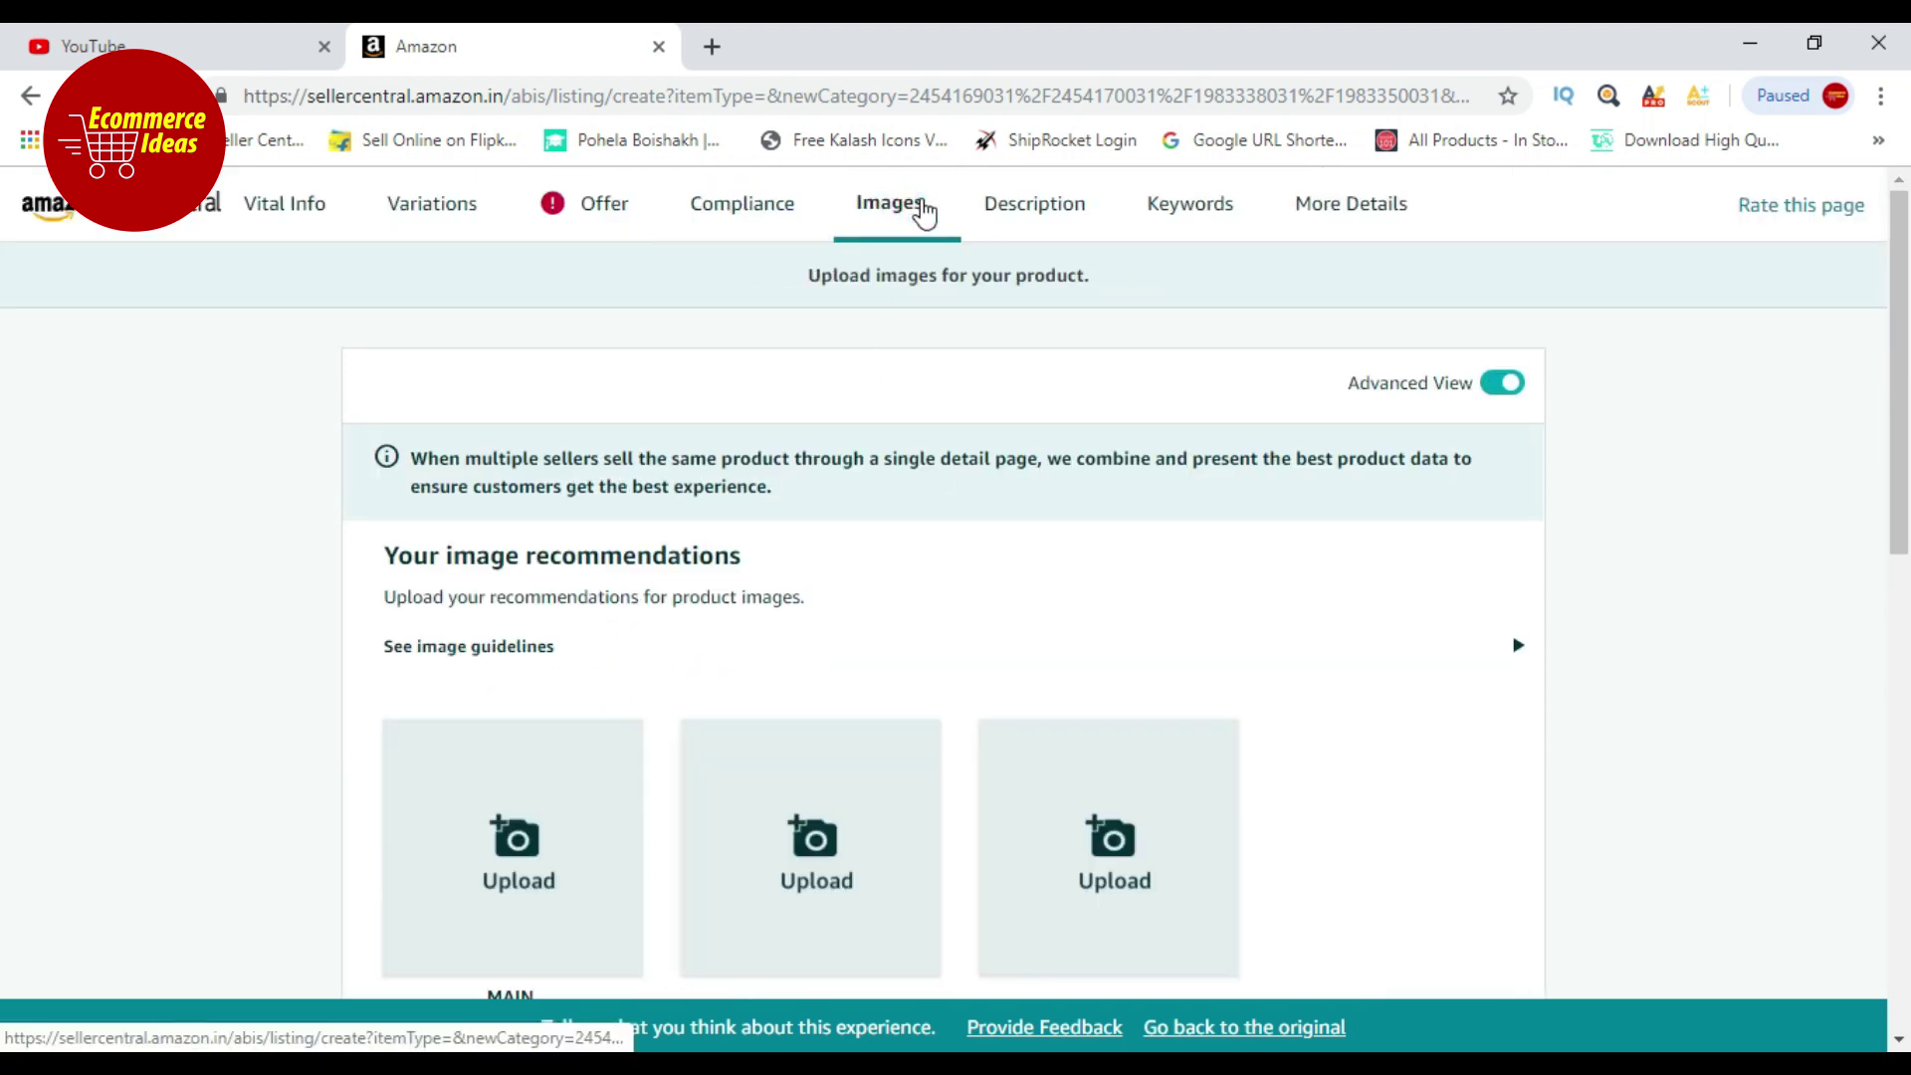
scroll(1120, 726, "down", 3)
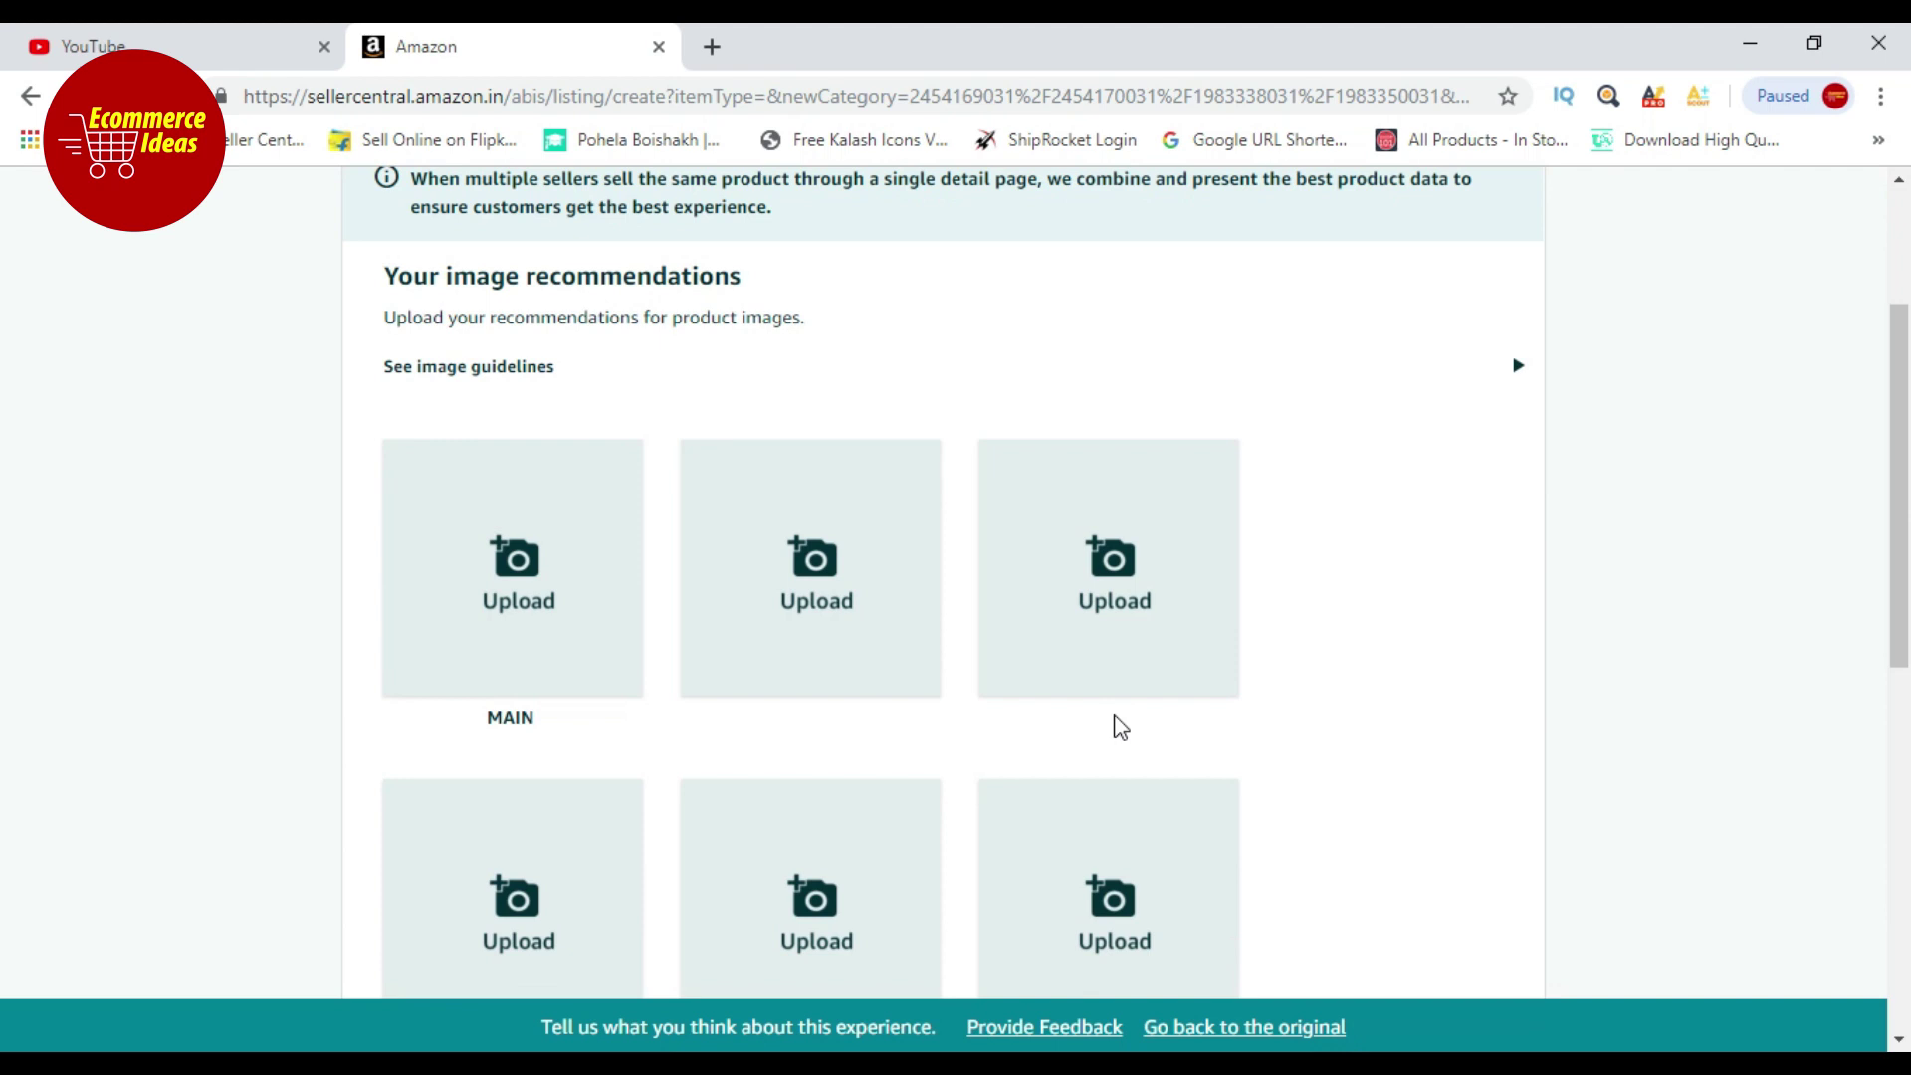
scroll(1395, 754, "down", 2)
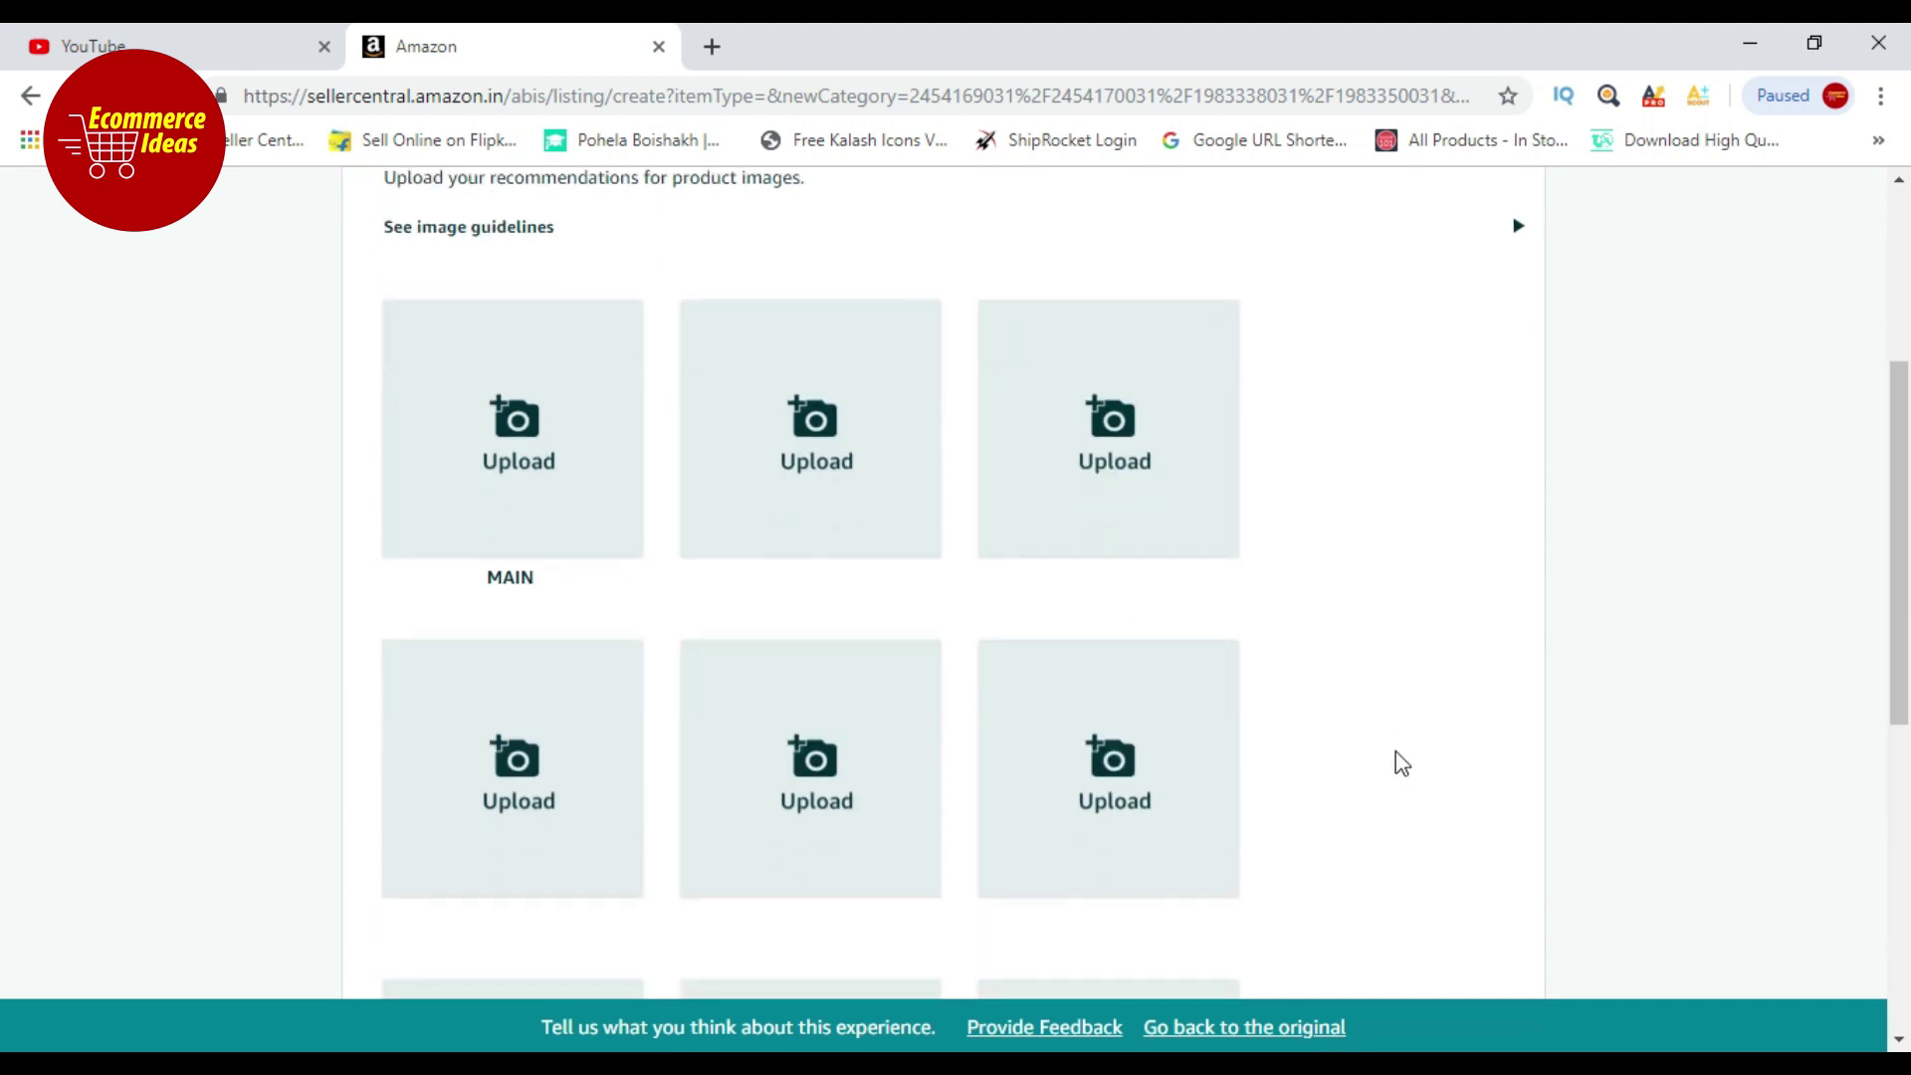
scroll(1394, 760, "down", 3)
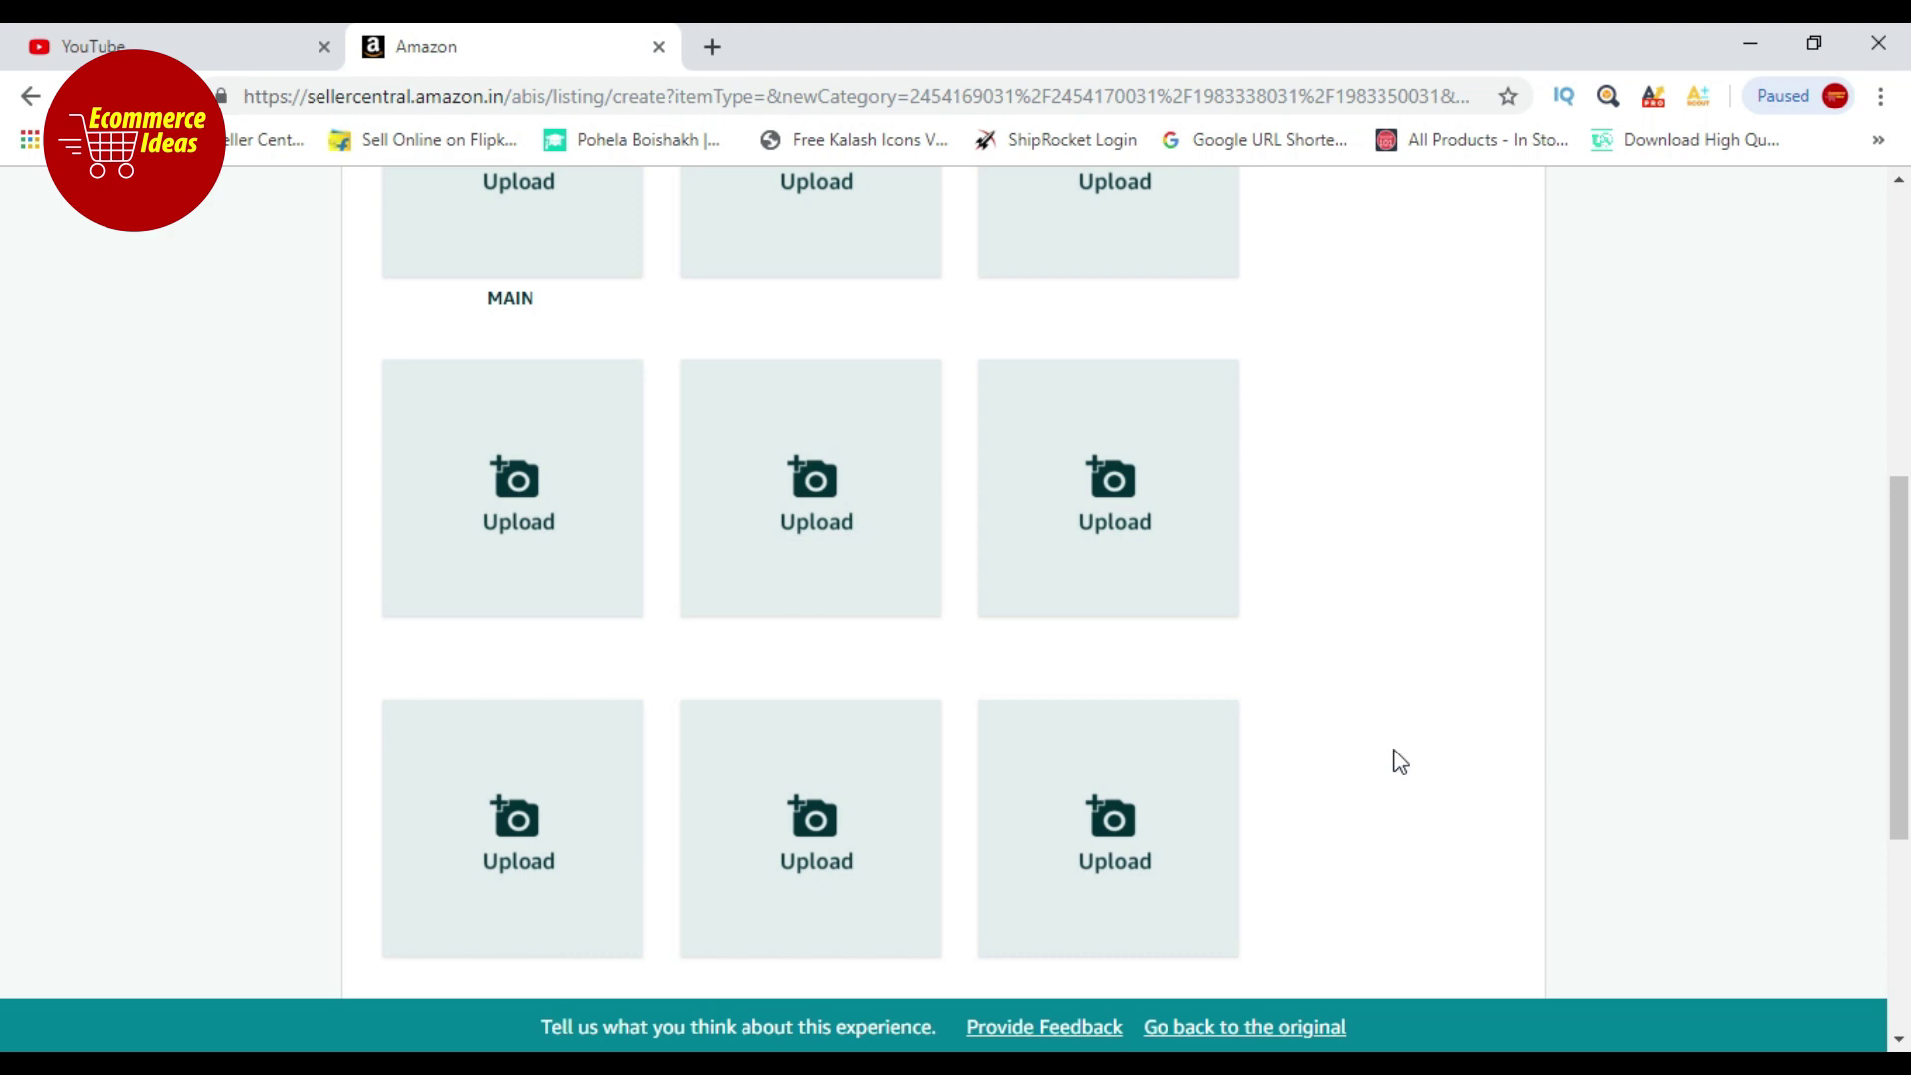
scroll(1399, 760, "up", 1)
scroll(1393, 751, "down", 2)
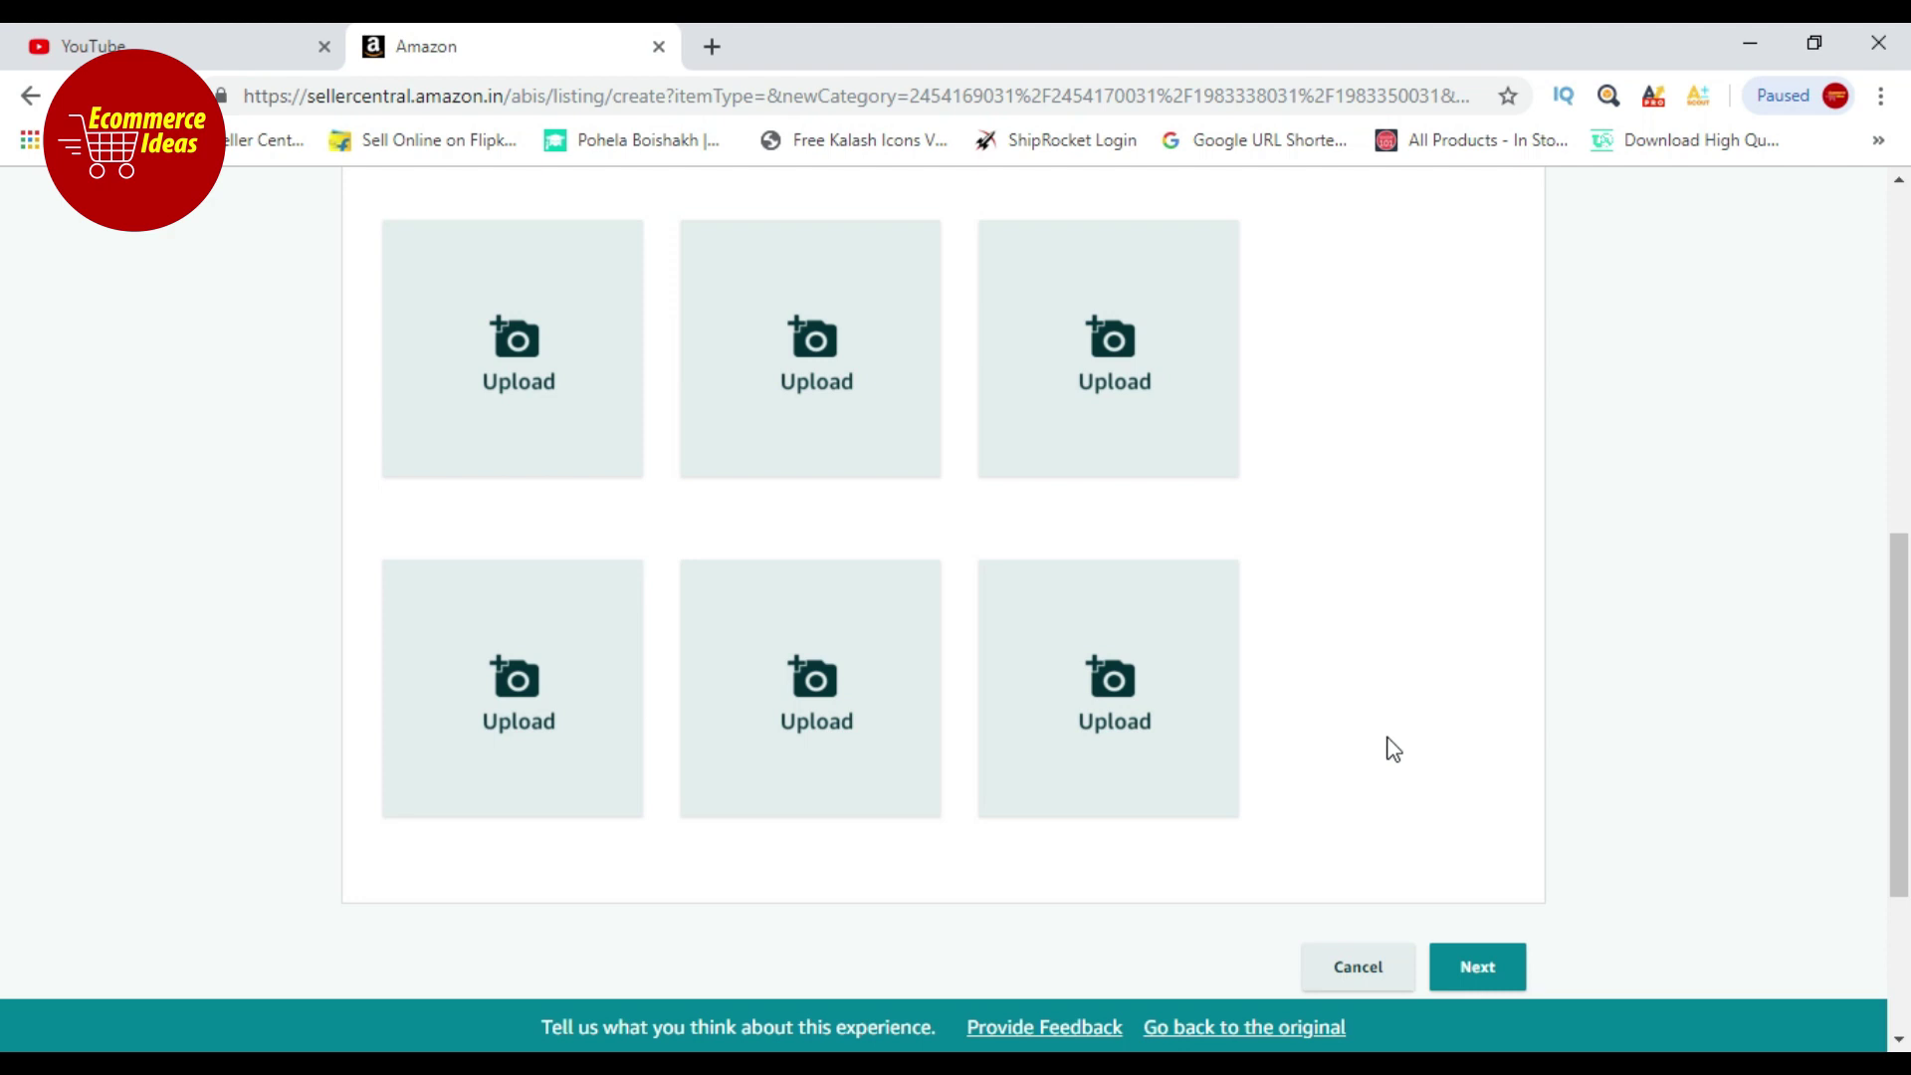
scroll(1393, 748, "up", 5)
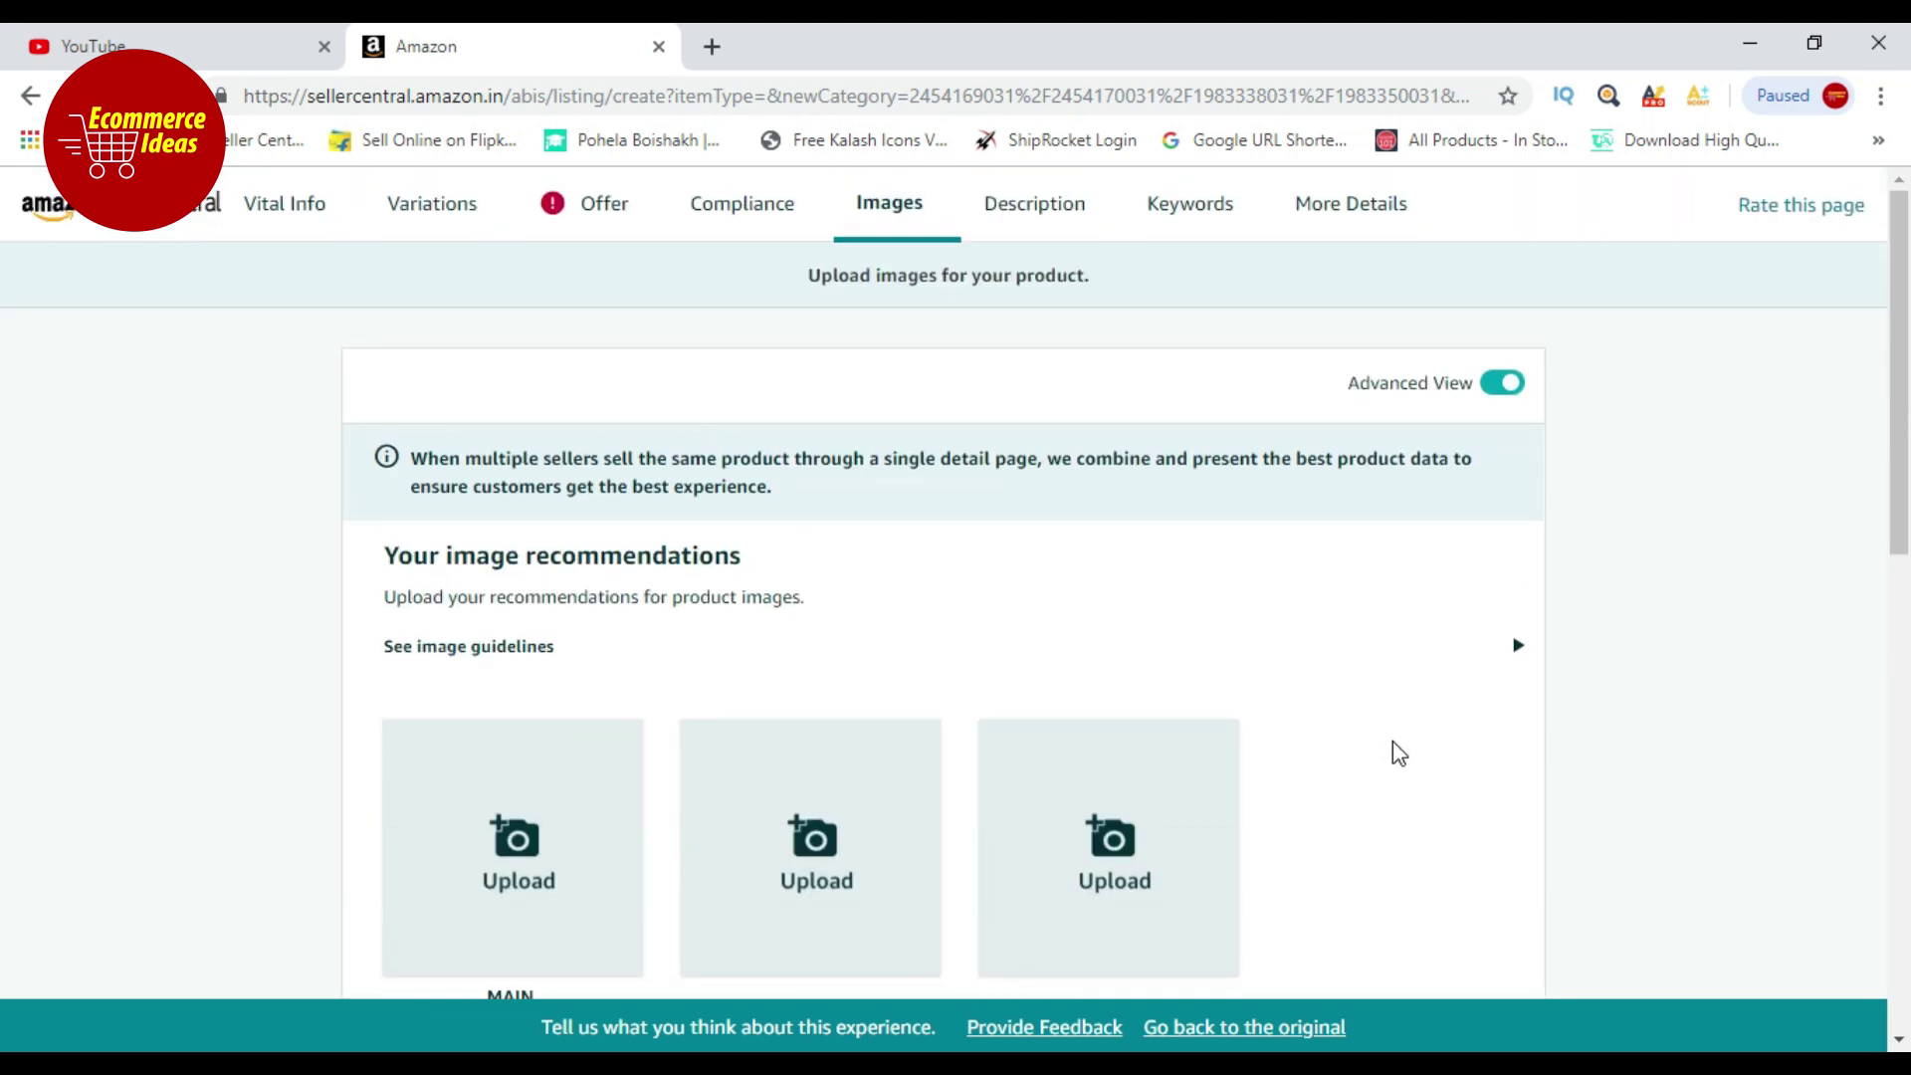
scroll(1220, 593, "down", 5)
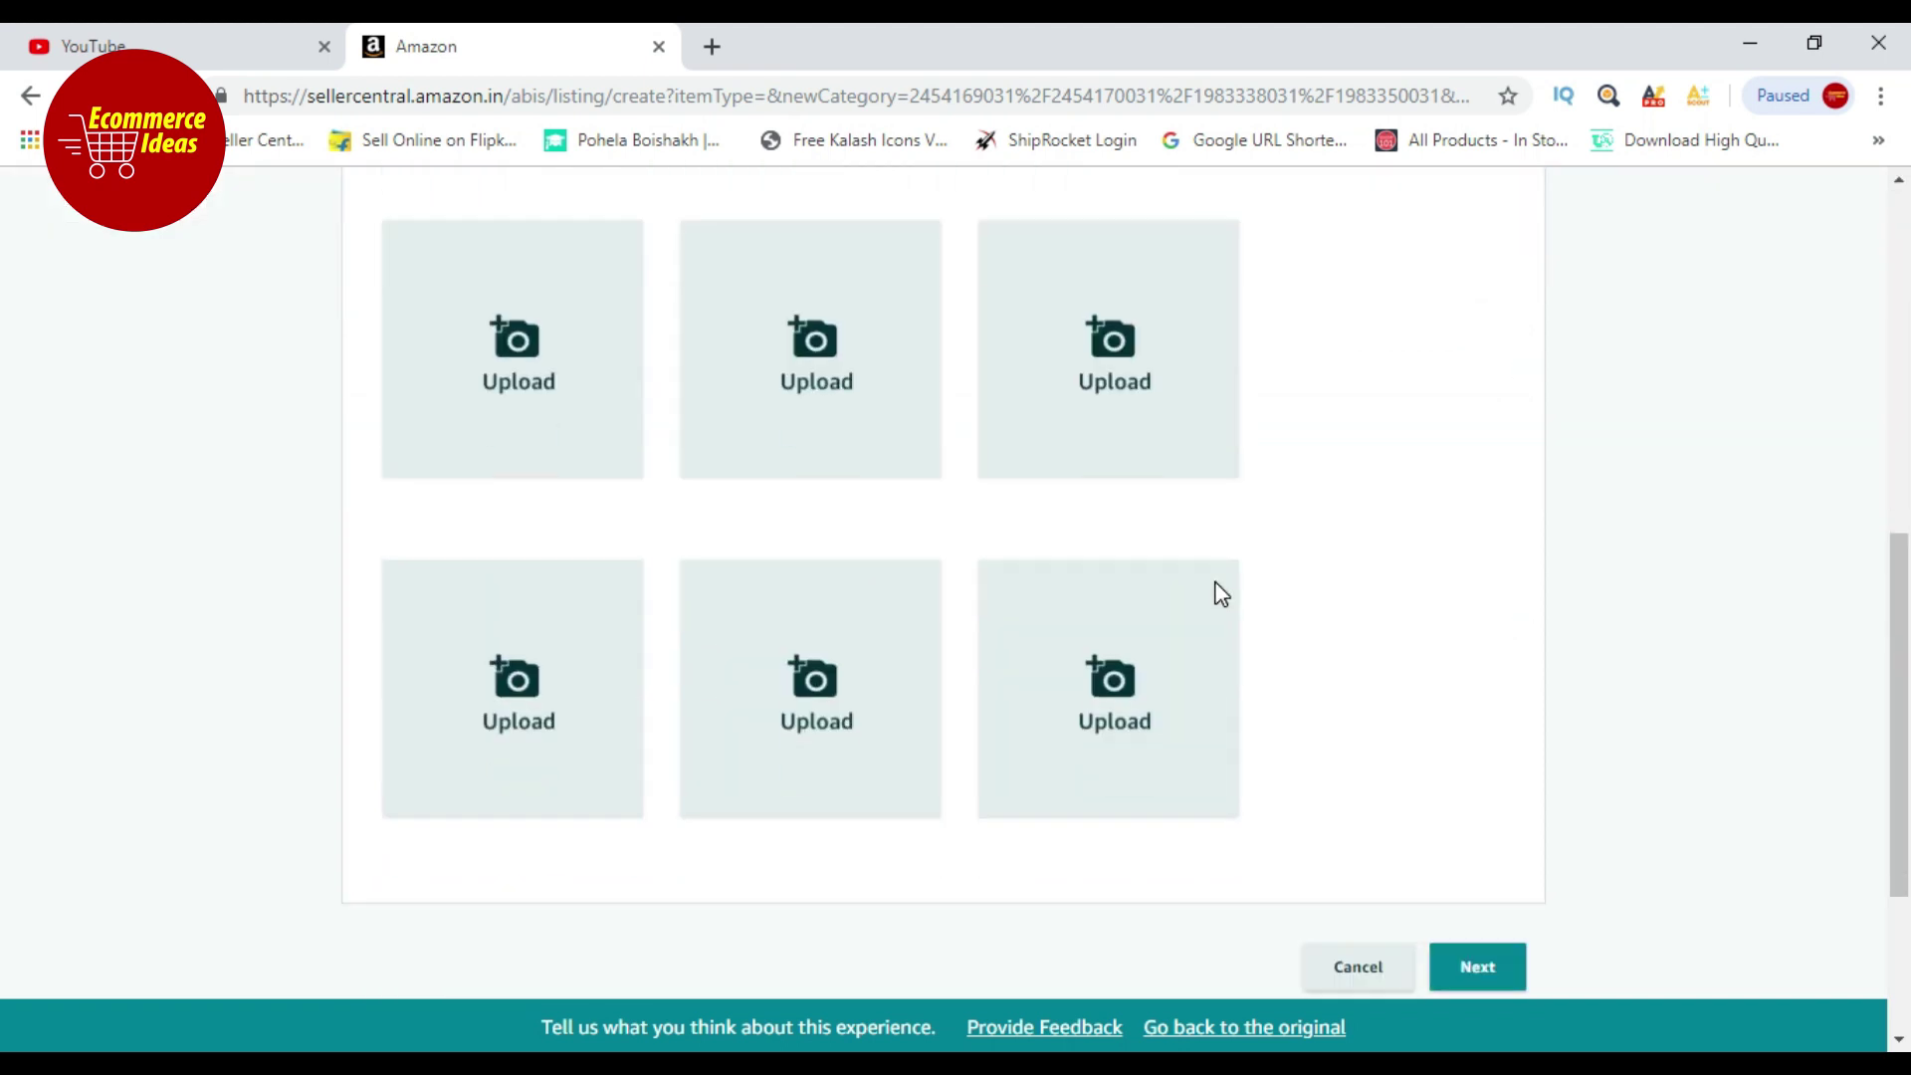
scroll(1224, 597, "up", 3)
scroll(1222, 595, "up", 2)
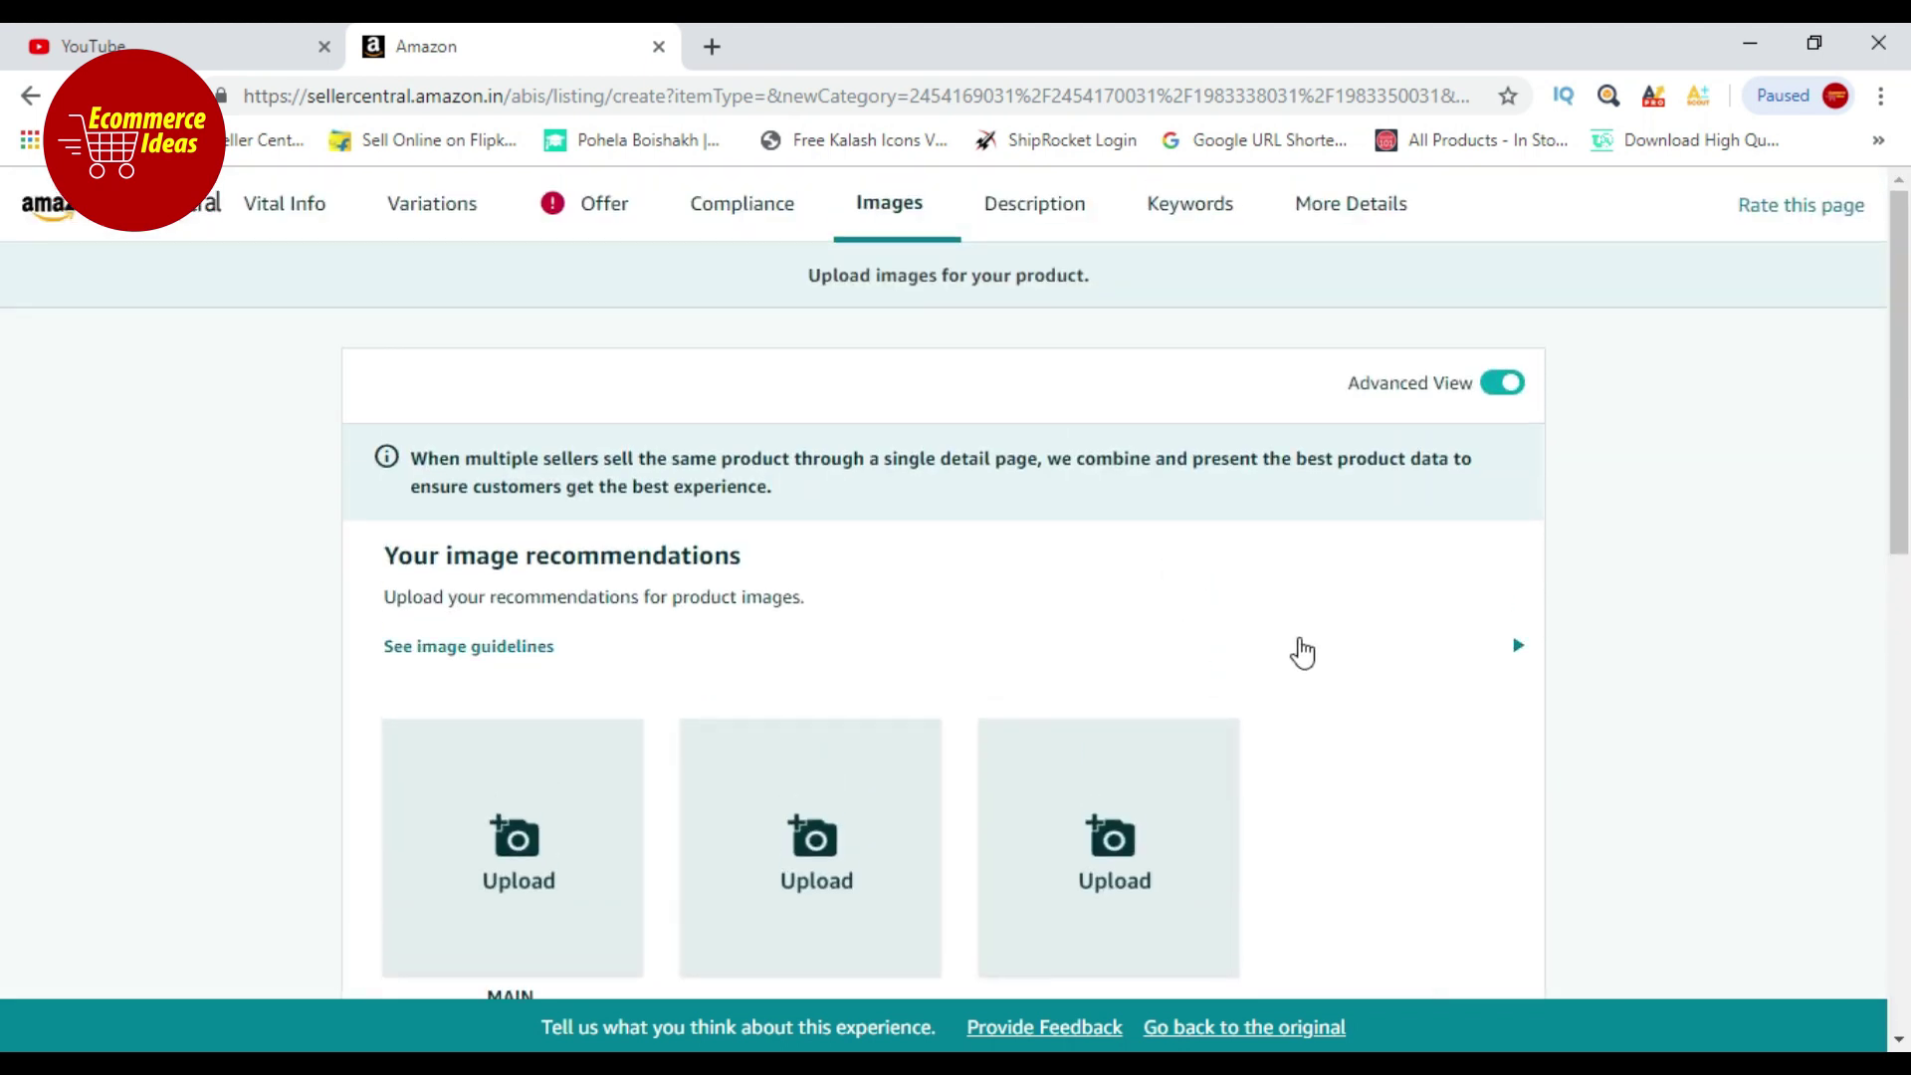
- Open the Description section, then switch to the Product Details workbook in Excel and copy the product description text from cell K11
left_click(1035, 203)
key("alt+Tab")
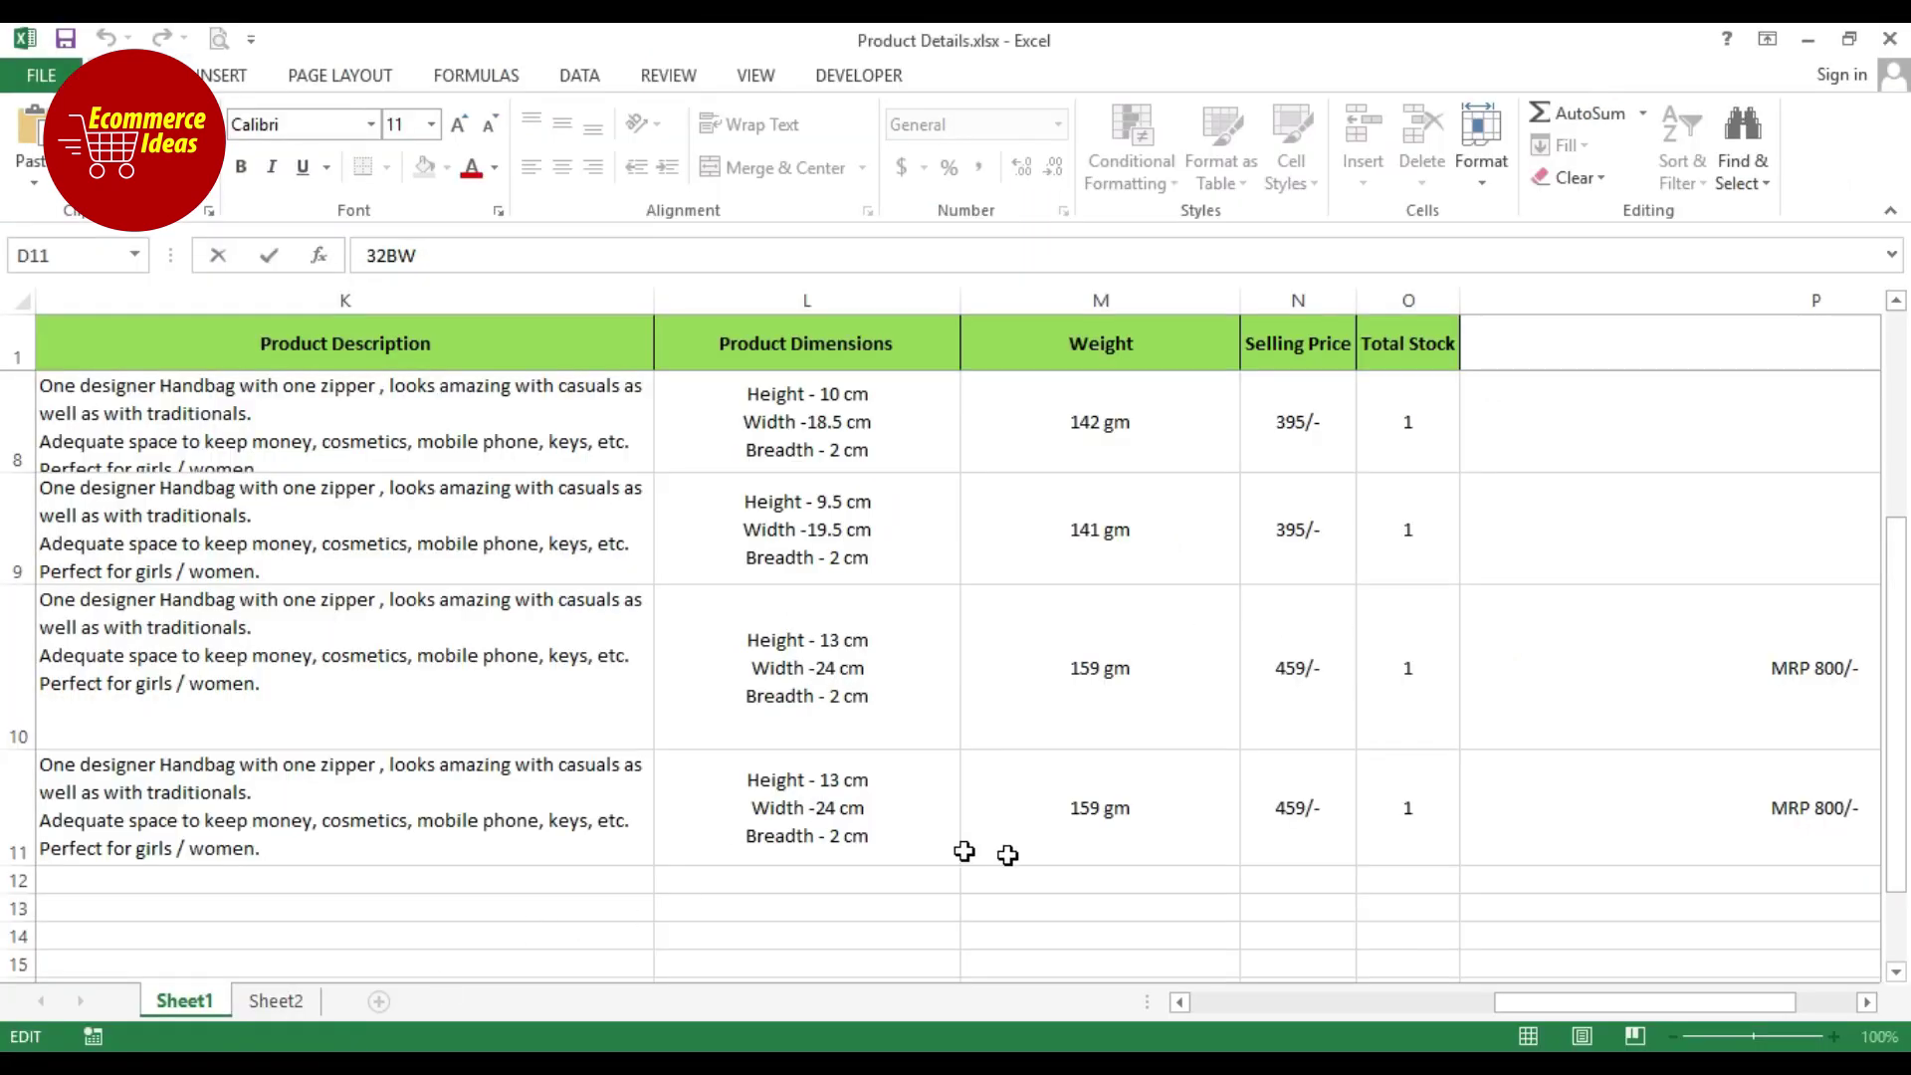
left_click(379, 847)
double_click(164, 820)
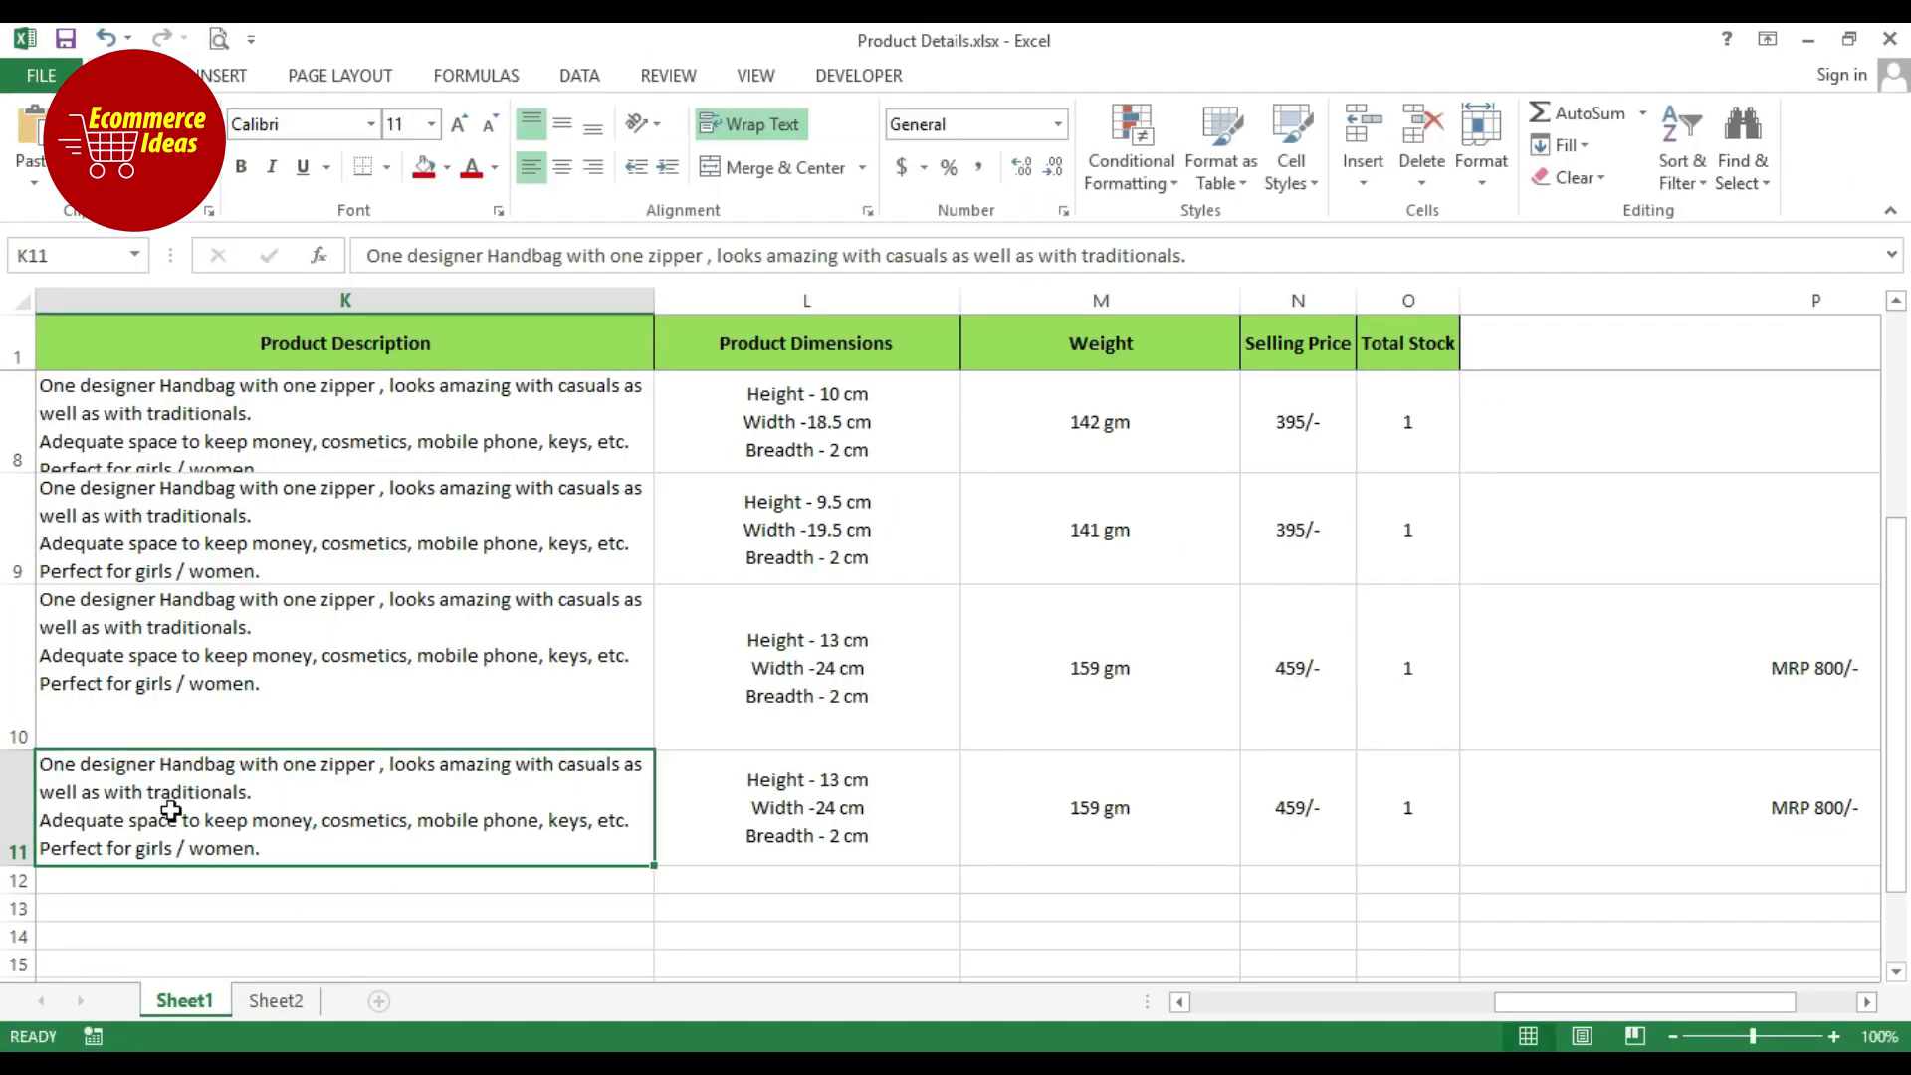
left_click_drag(291, 856, 15, 764)
key("ctrl+c")
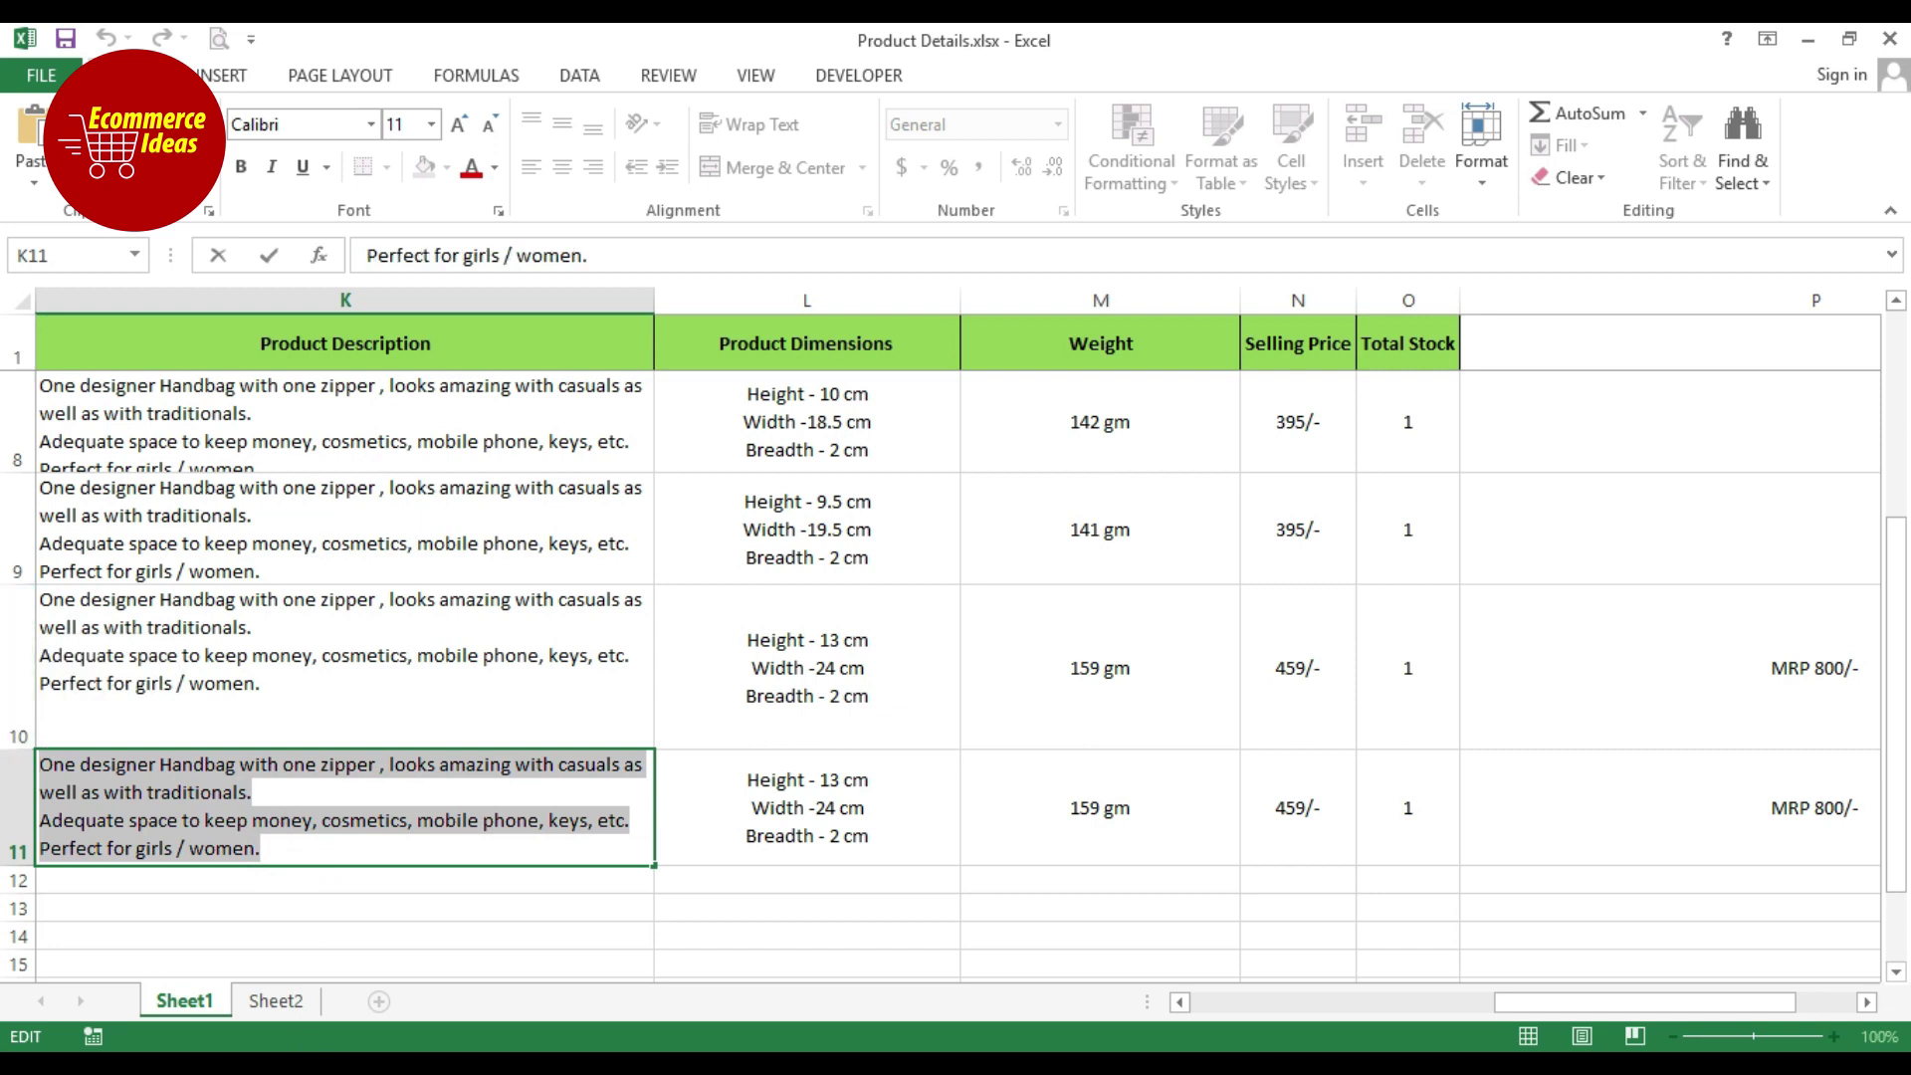
- Return to the listing in the browser and paste the copied text into the Product Description field
key("alt+Tab")
left_click(898, 627)
key("ctrl+v")
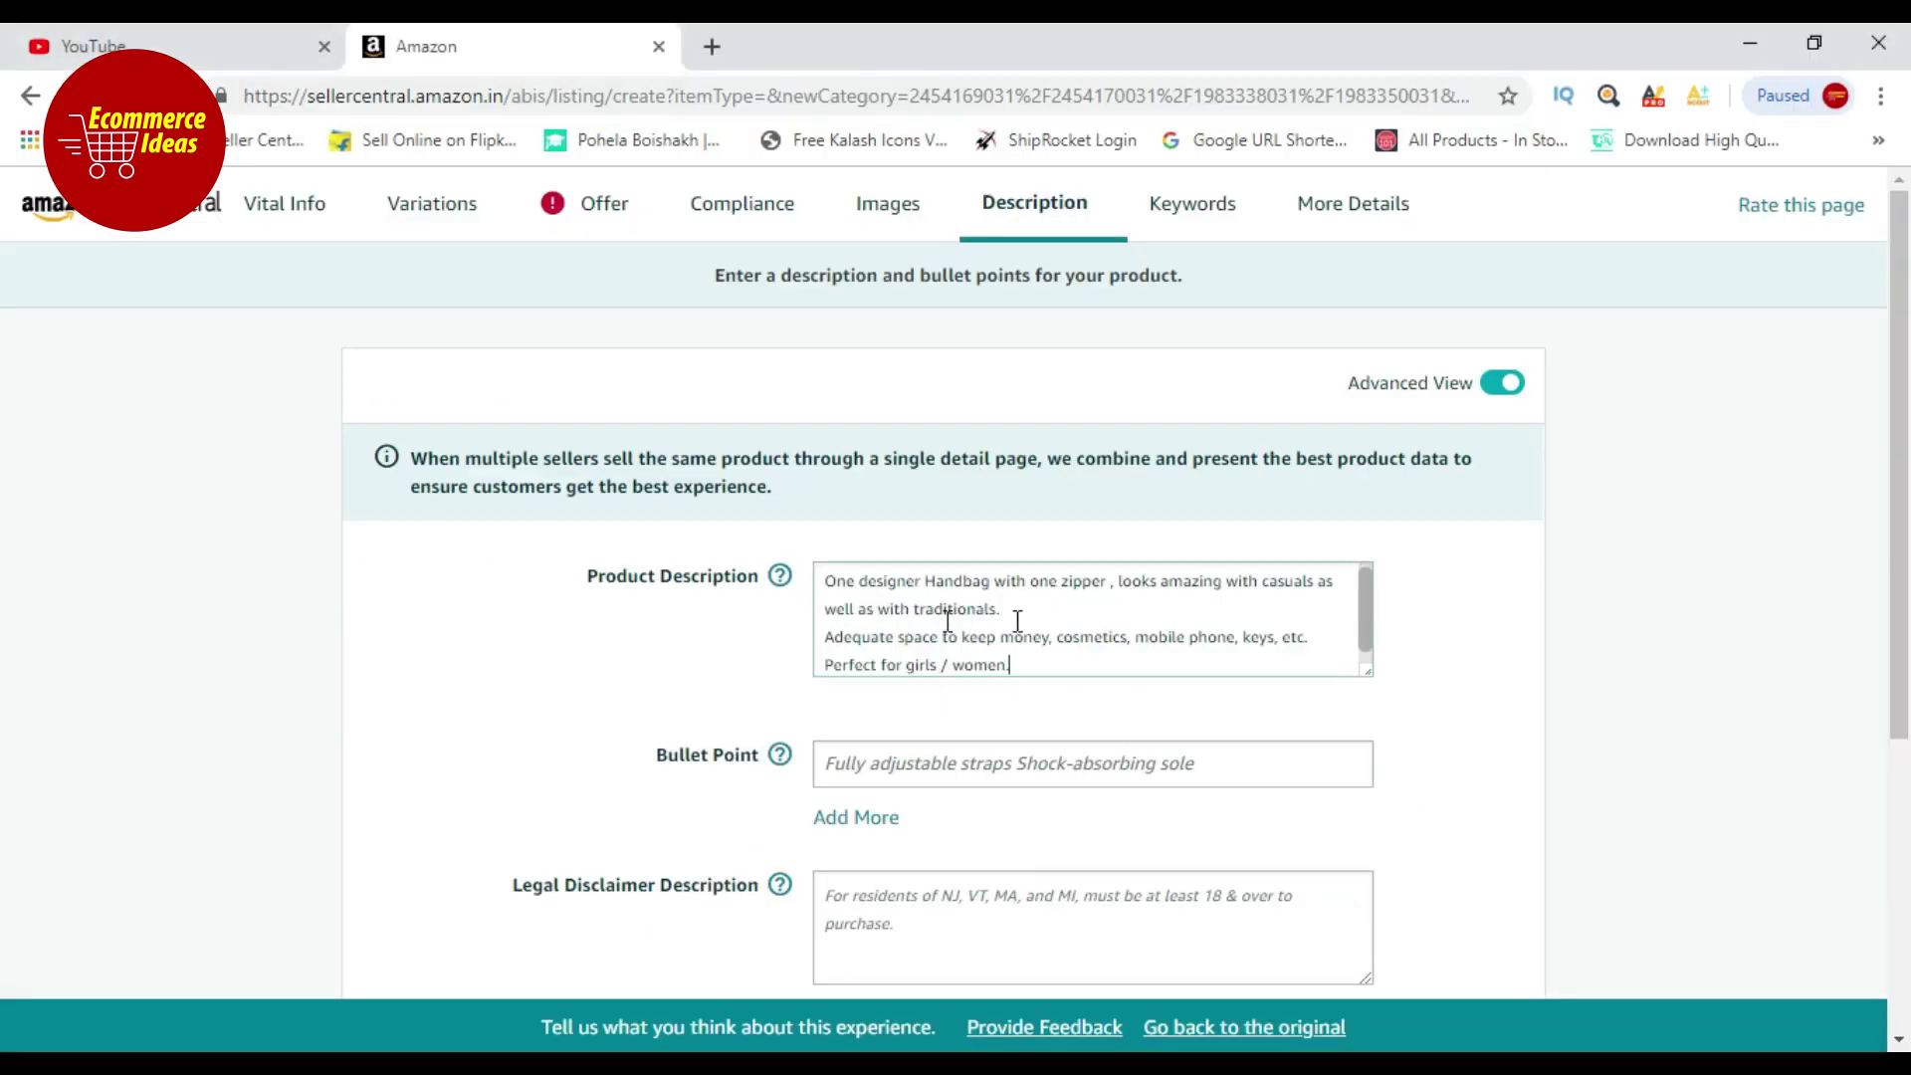
scroll(1134, 722, "down", 2)
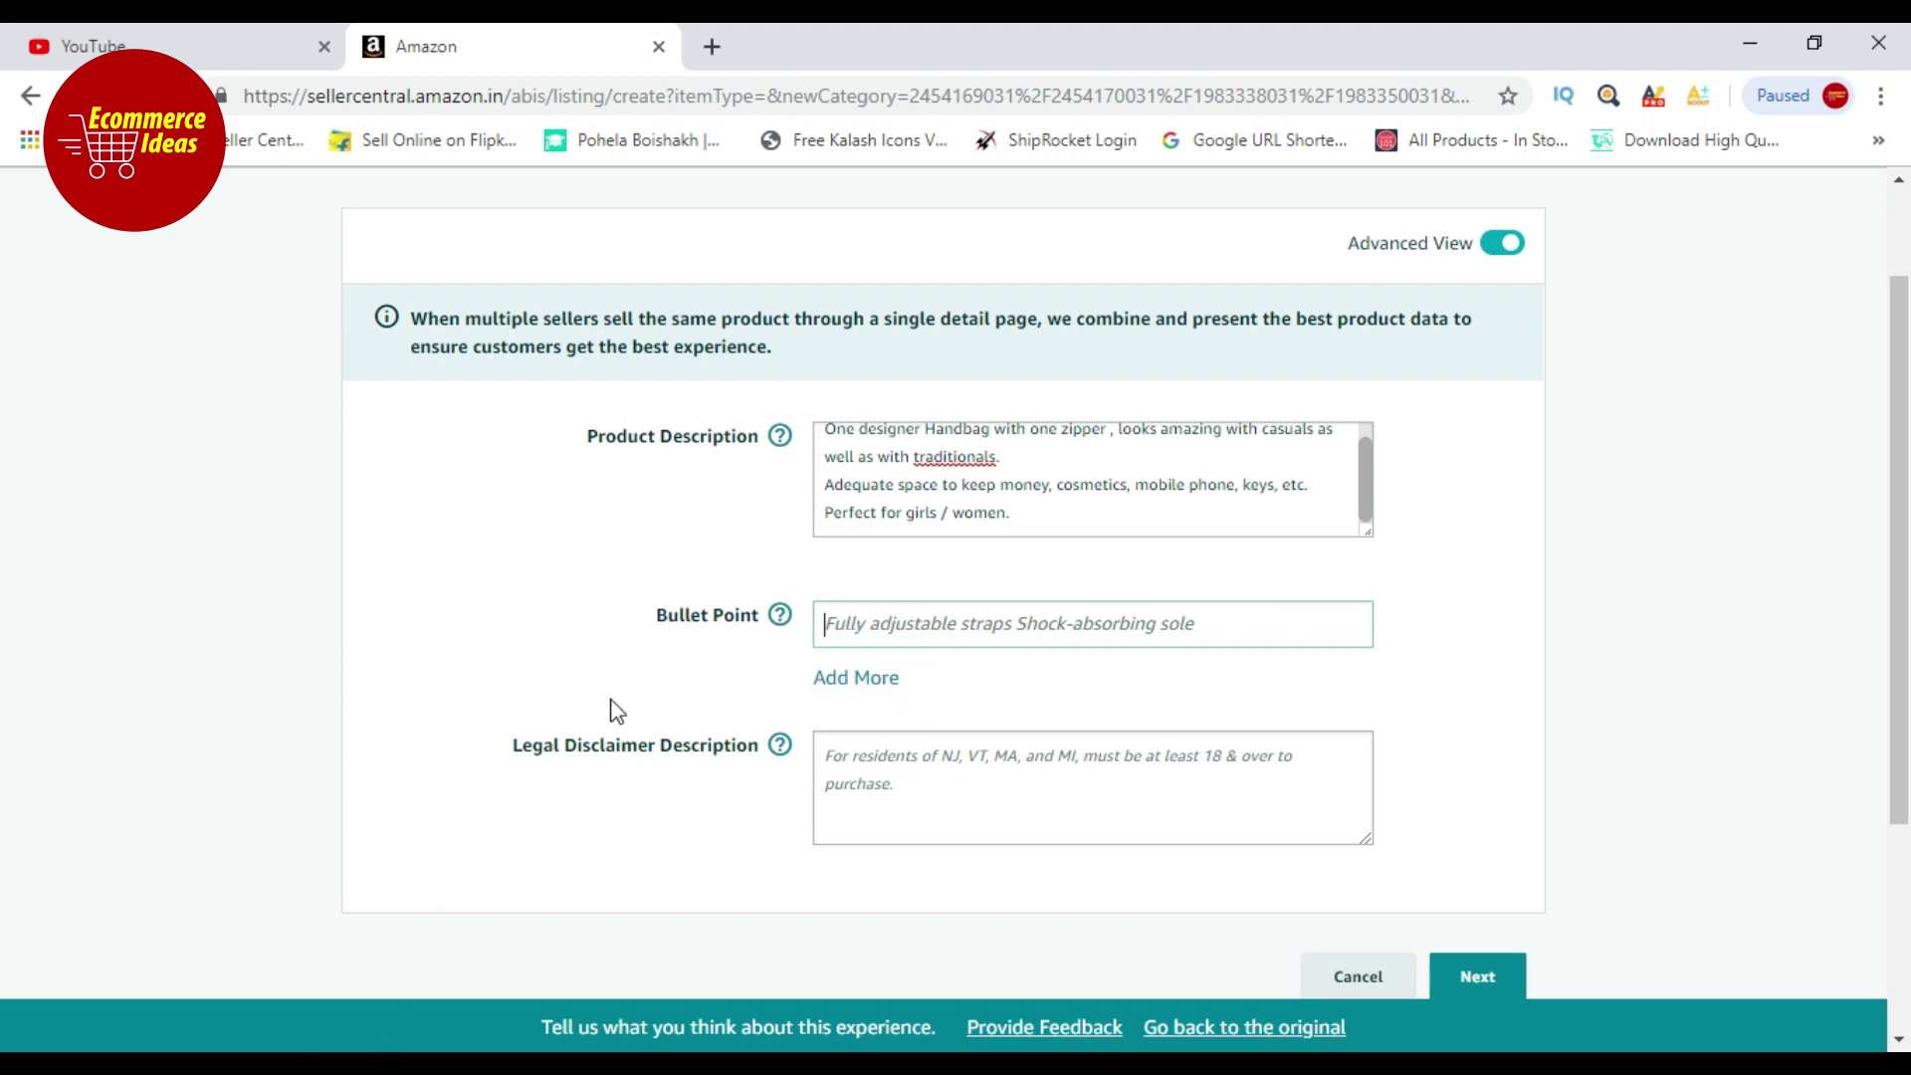
scroll(1278, 722, "up", 2)
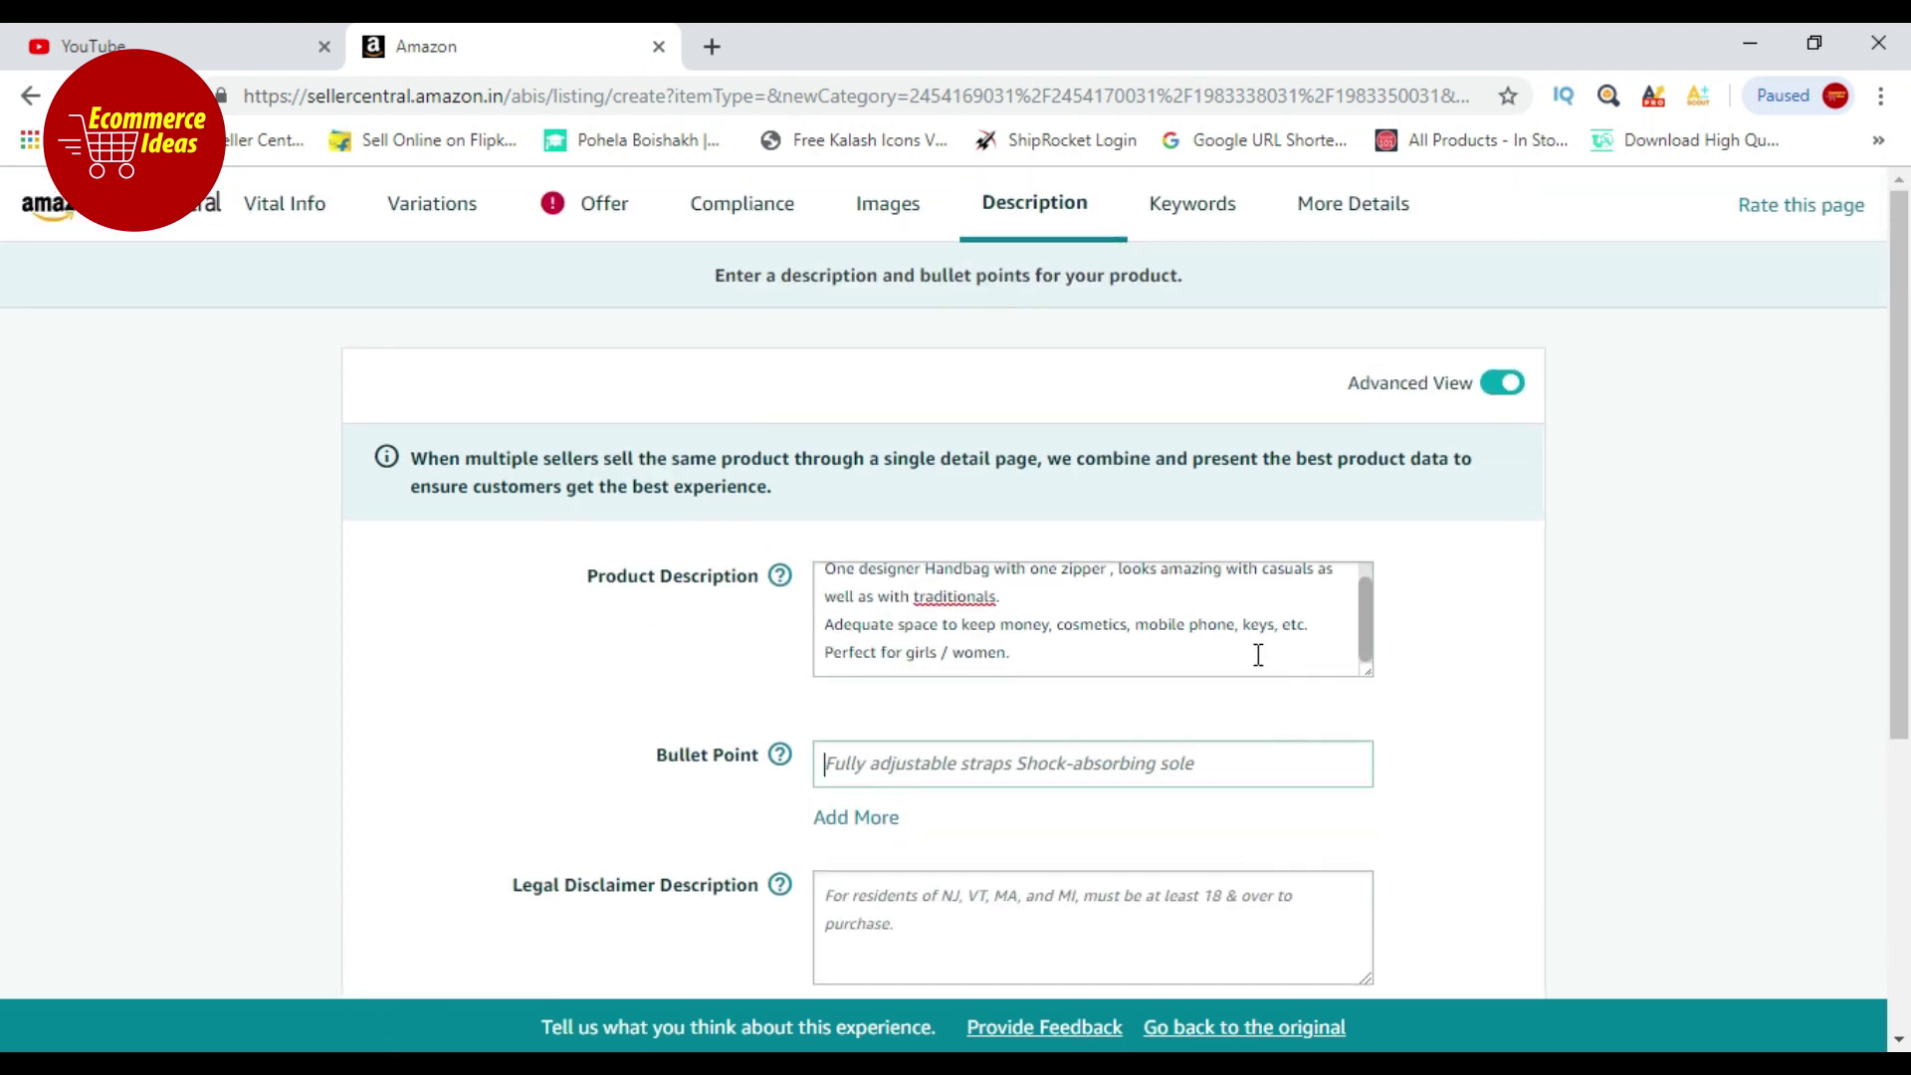
- Open the Keywords section and set the Search Terms to Party
left_click(1164, 204)
left_click(927, 587)
left_click(1021, 583)
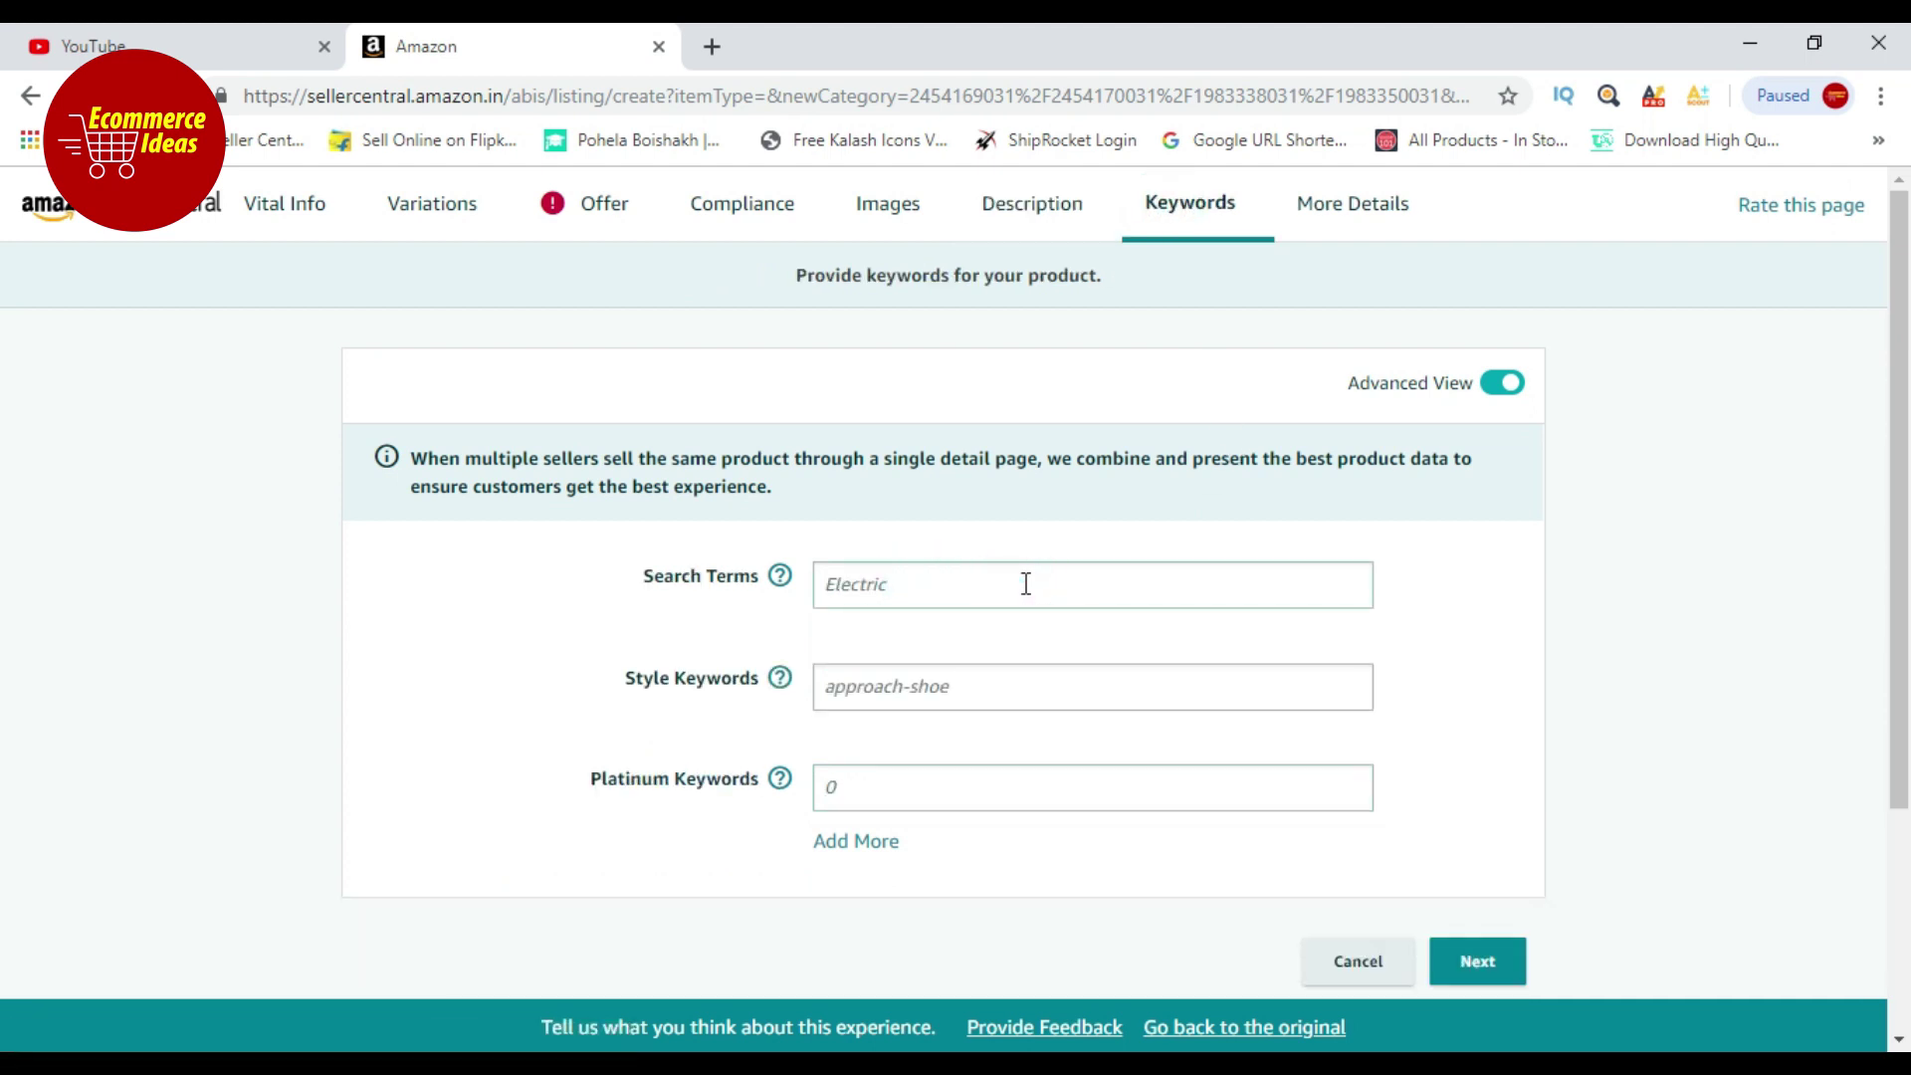
type("csual")
key("BackSpace")
type("Party")
- Check the Search Terms help text and set the Style Keywords to Women Hand Clutch
left_click(1007, 688)
mouse_move(782, 574)
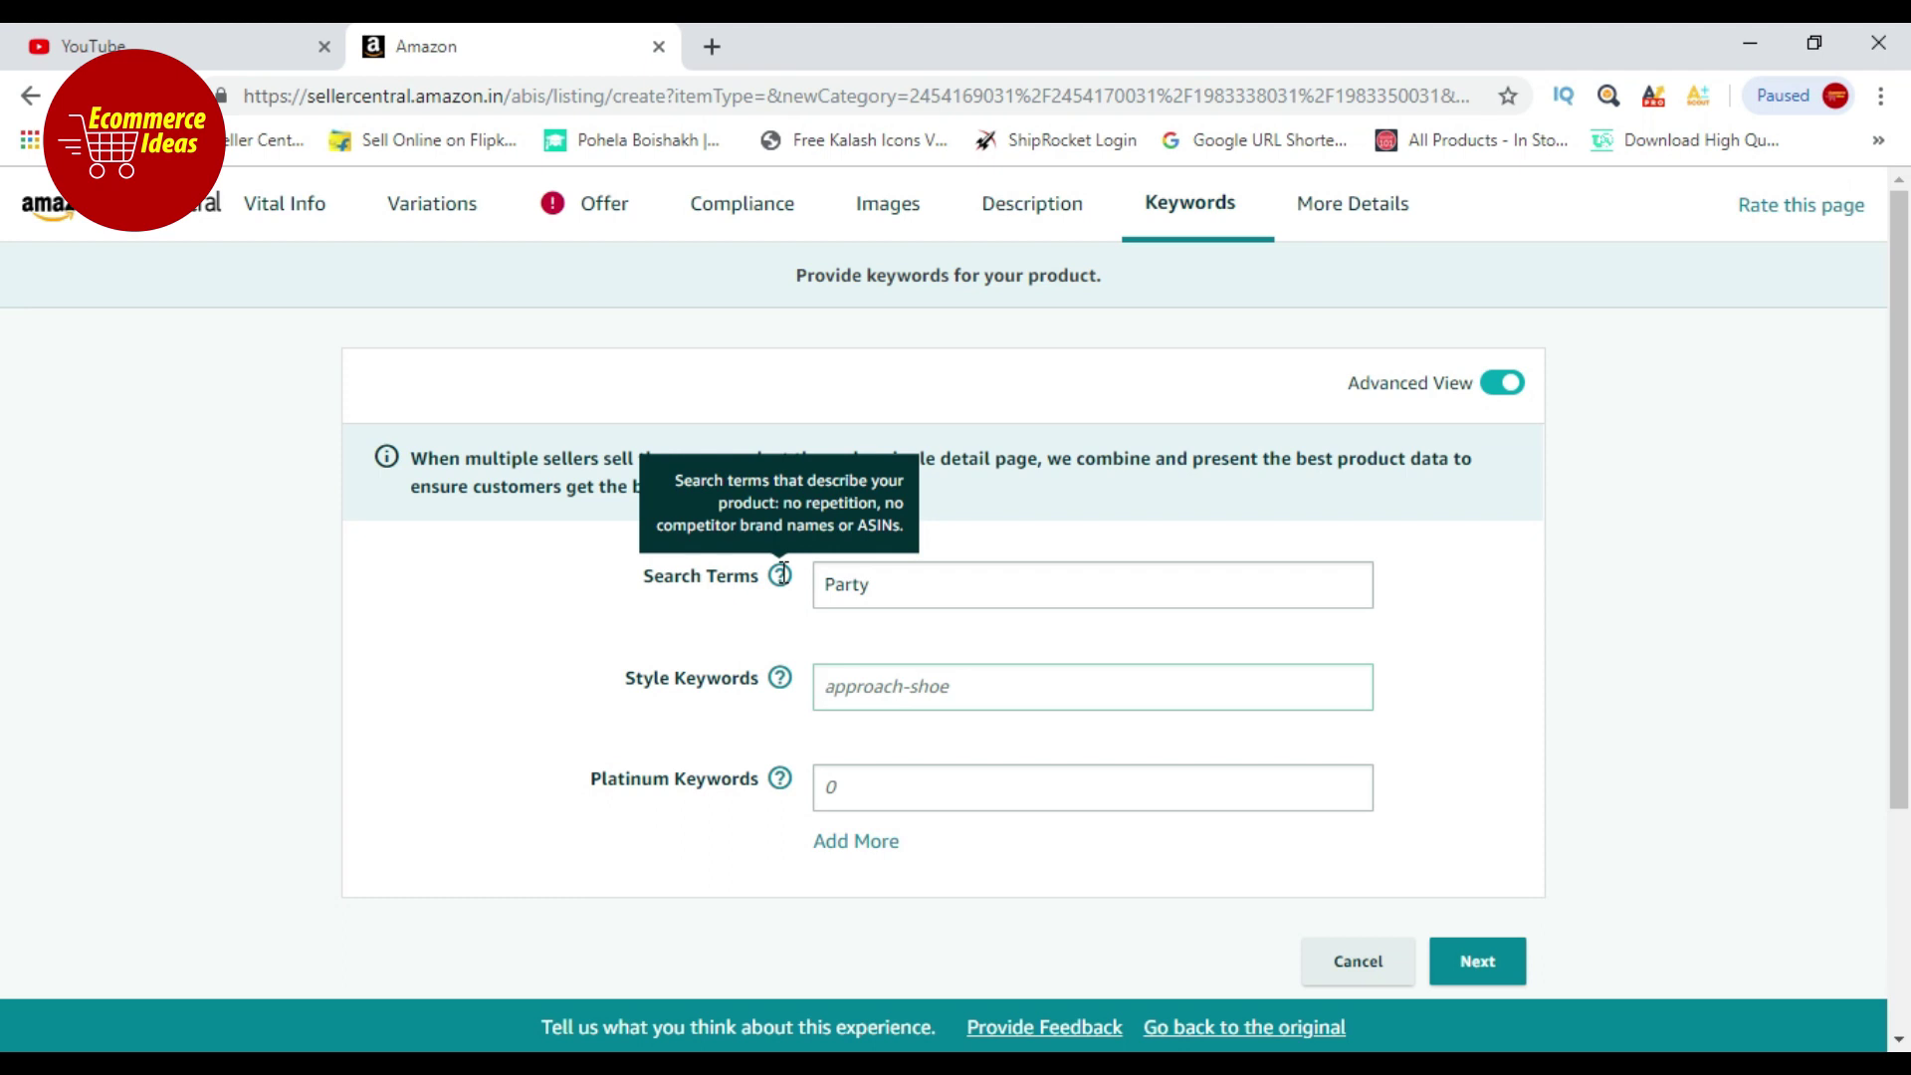
left_click(909, 675)
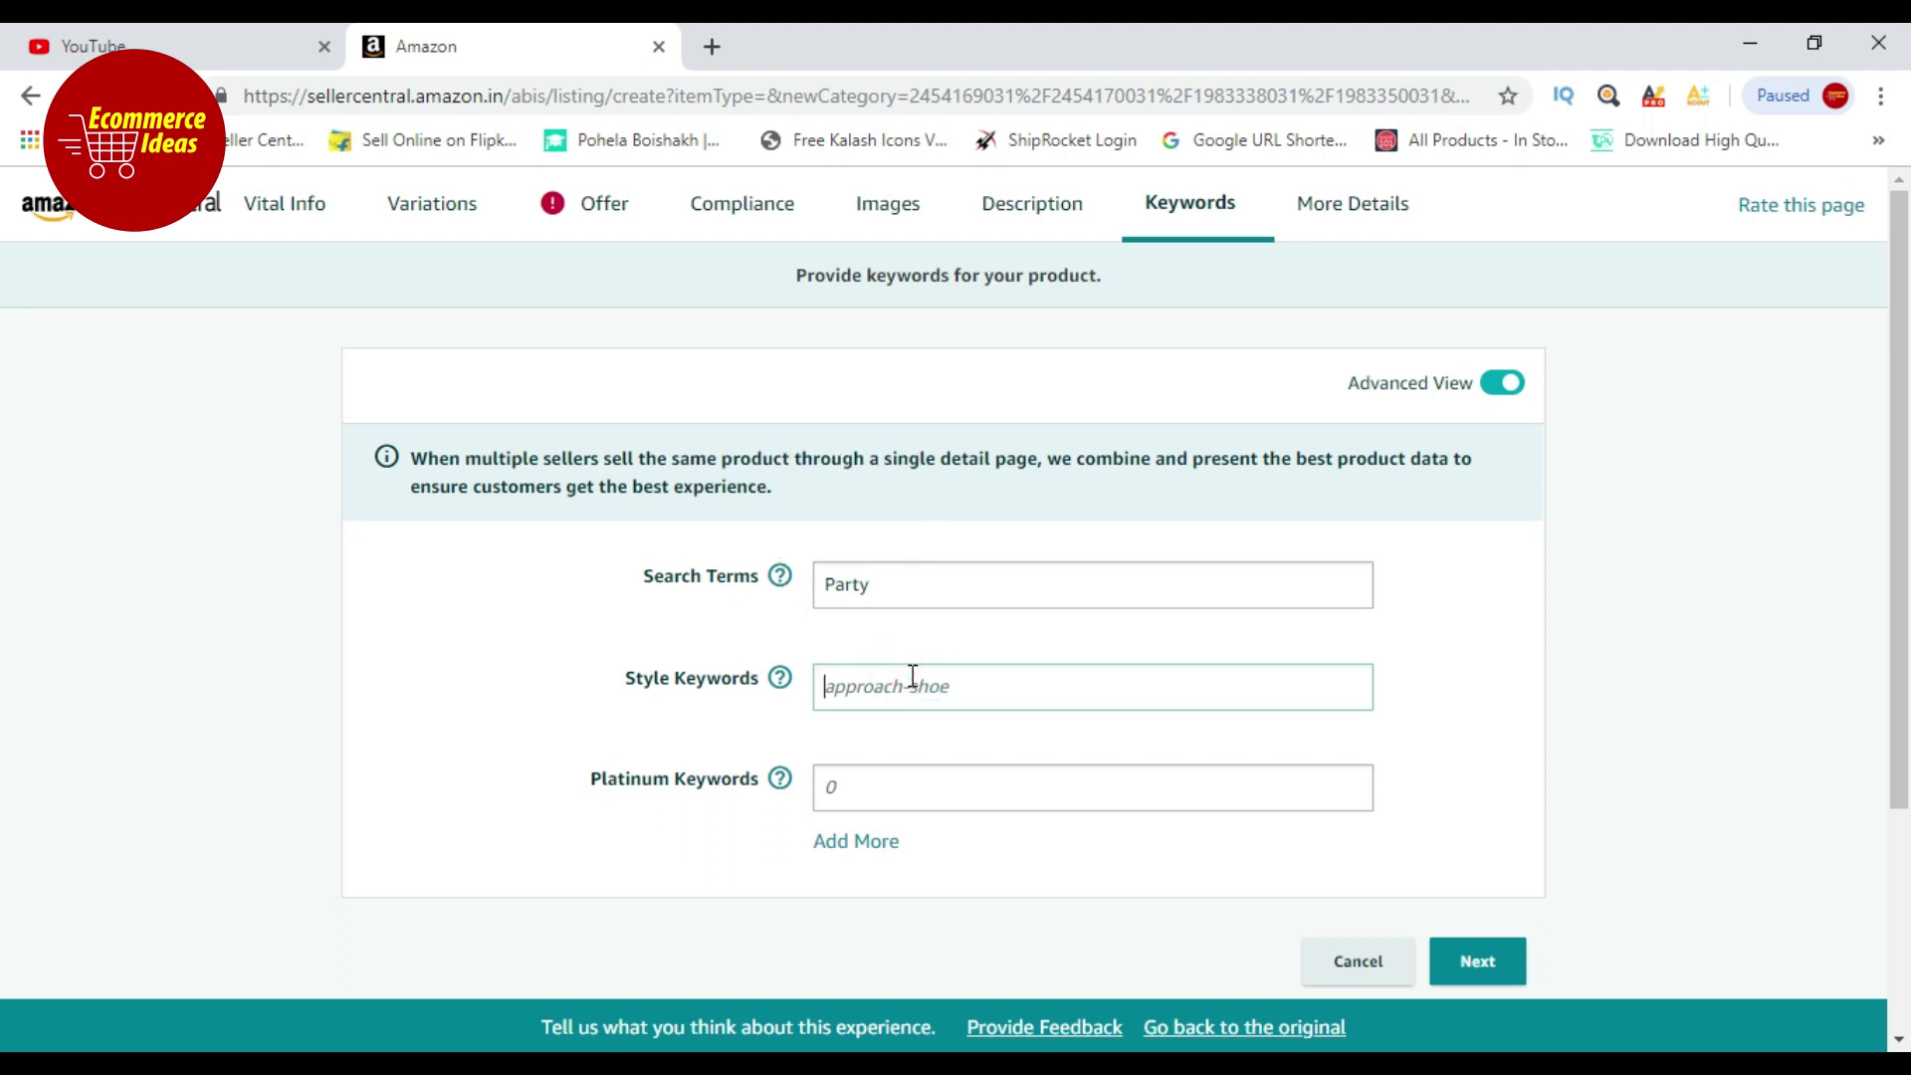
type("Hand Clutch")
left_click(953, 695)
left_click(826, 692)
type("Women")
- Enter Clucth as the first Platinum Keyword and add Women Hand Clutch as the second
scroll(1054, 688, "down", 2)
left_click(892, 640)
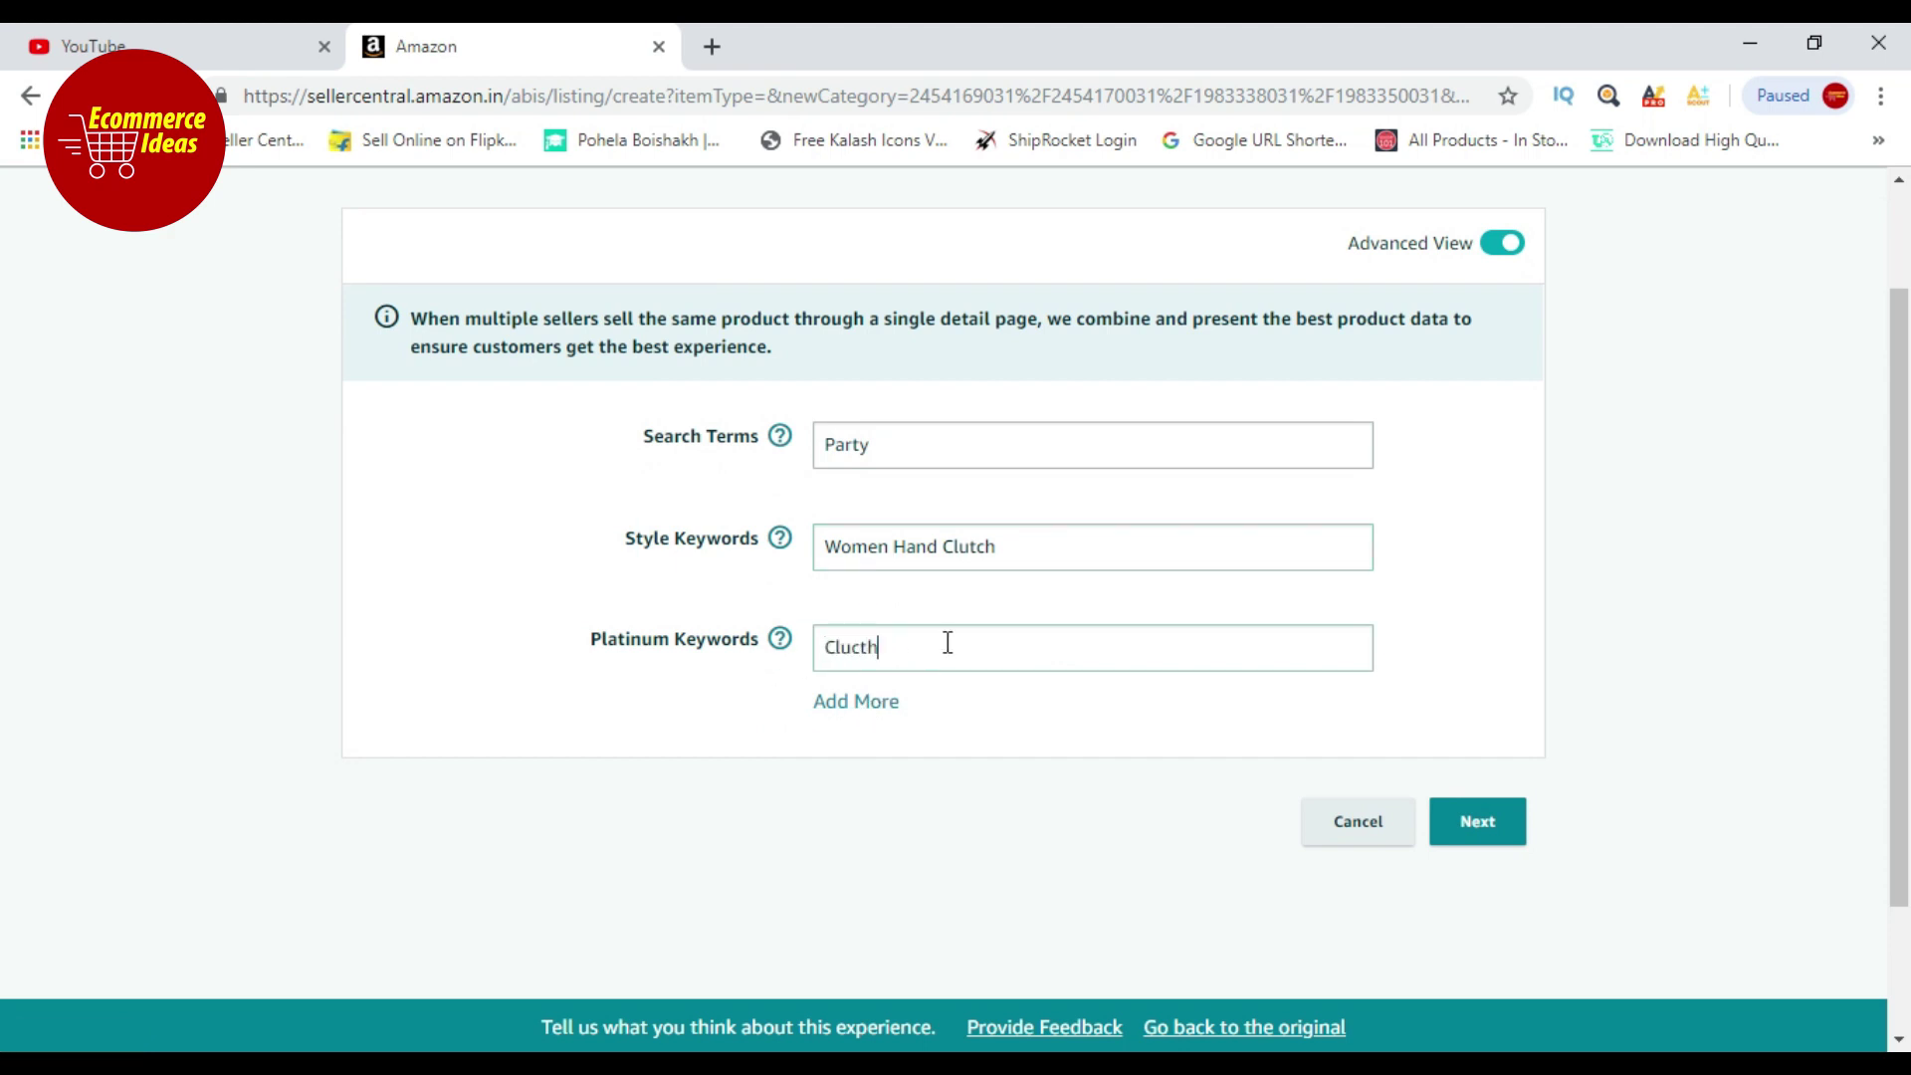
left_click(886, 703)
left_click(970, 726)
type("W")
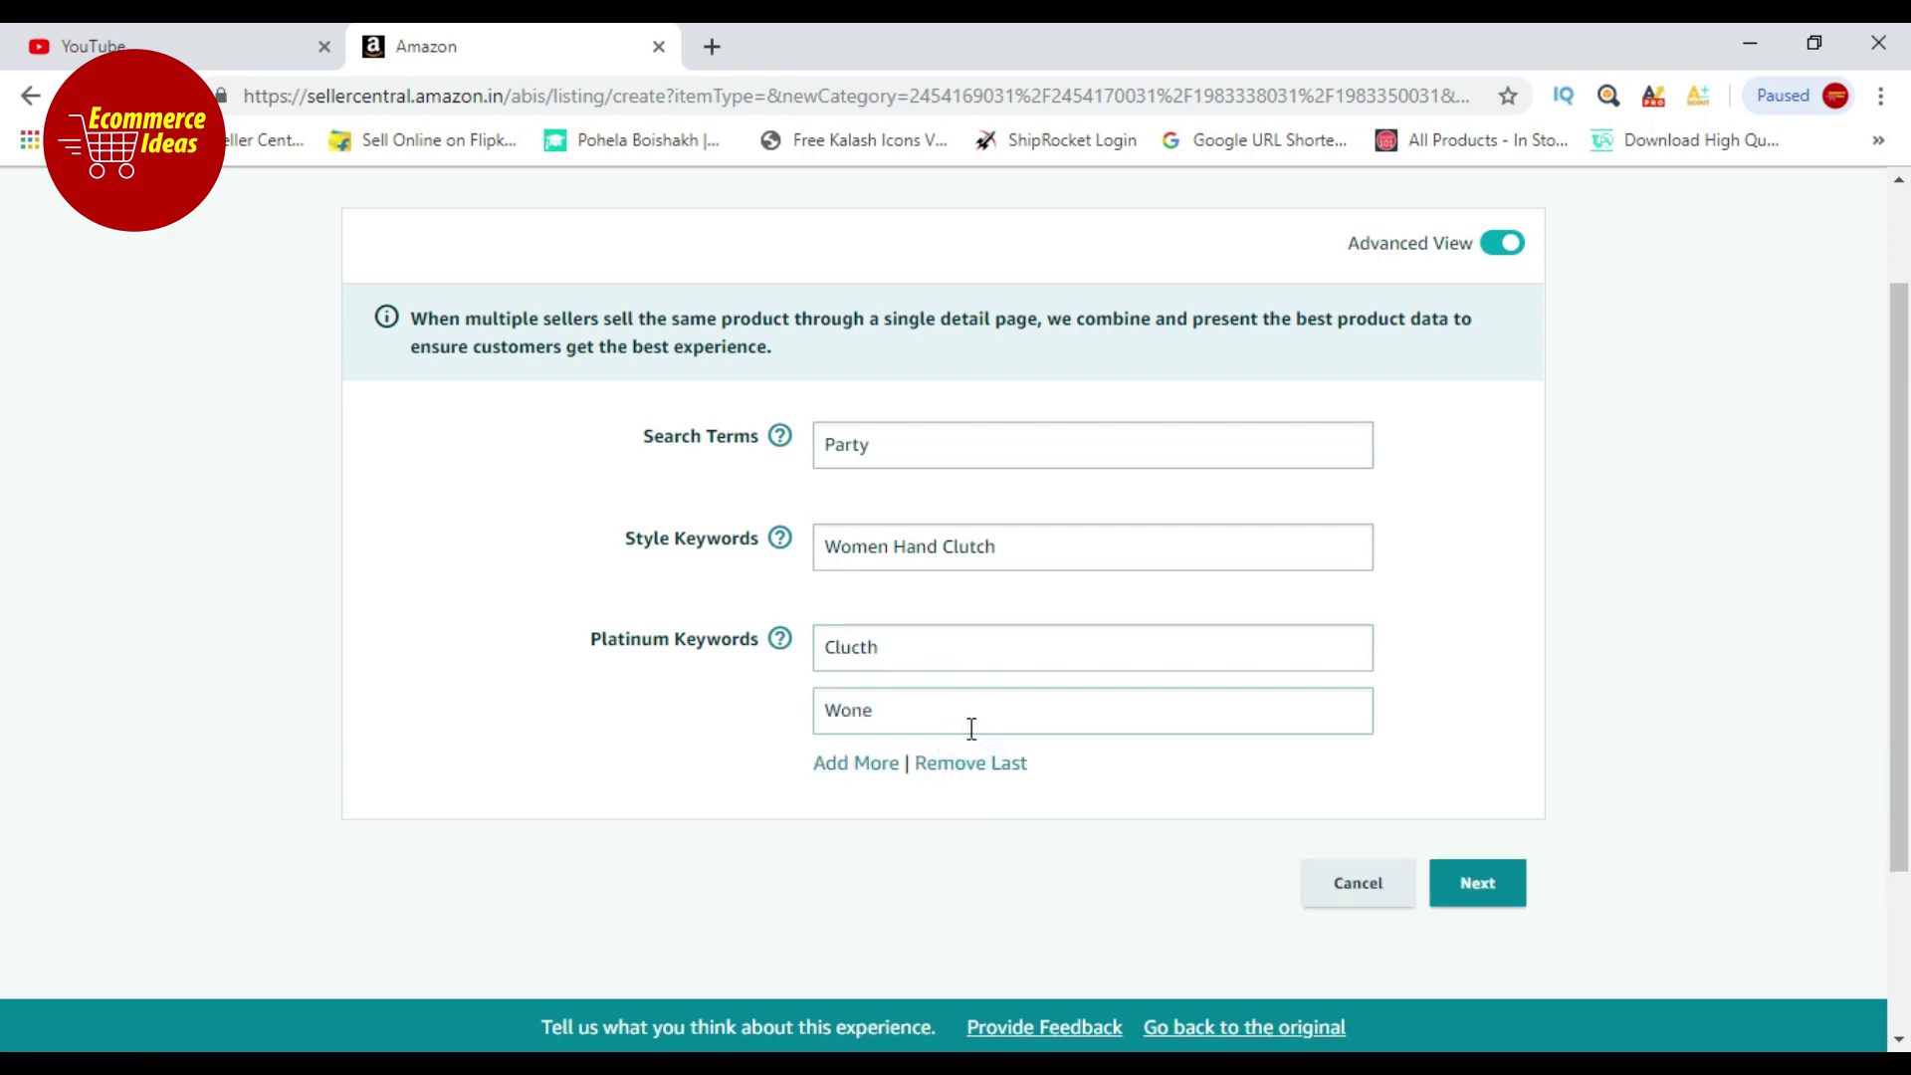
type("omen Hand Clutch")
- Add Beaded Clutch and Girls Clutch as the third and fourth Platinum Keywords
left_click(872, 764)
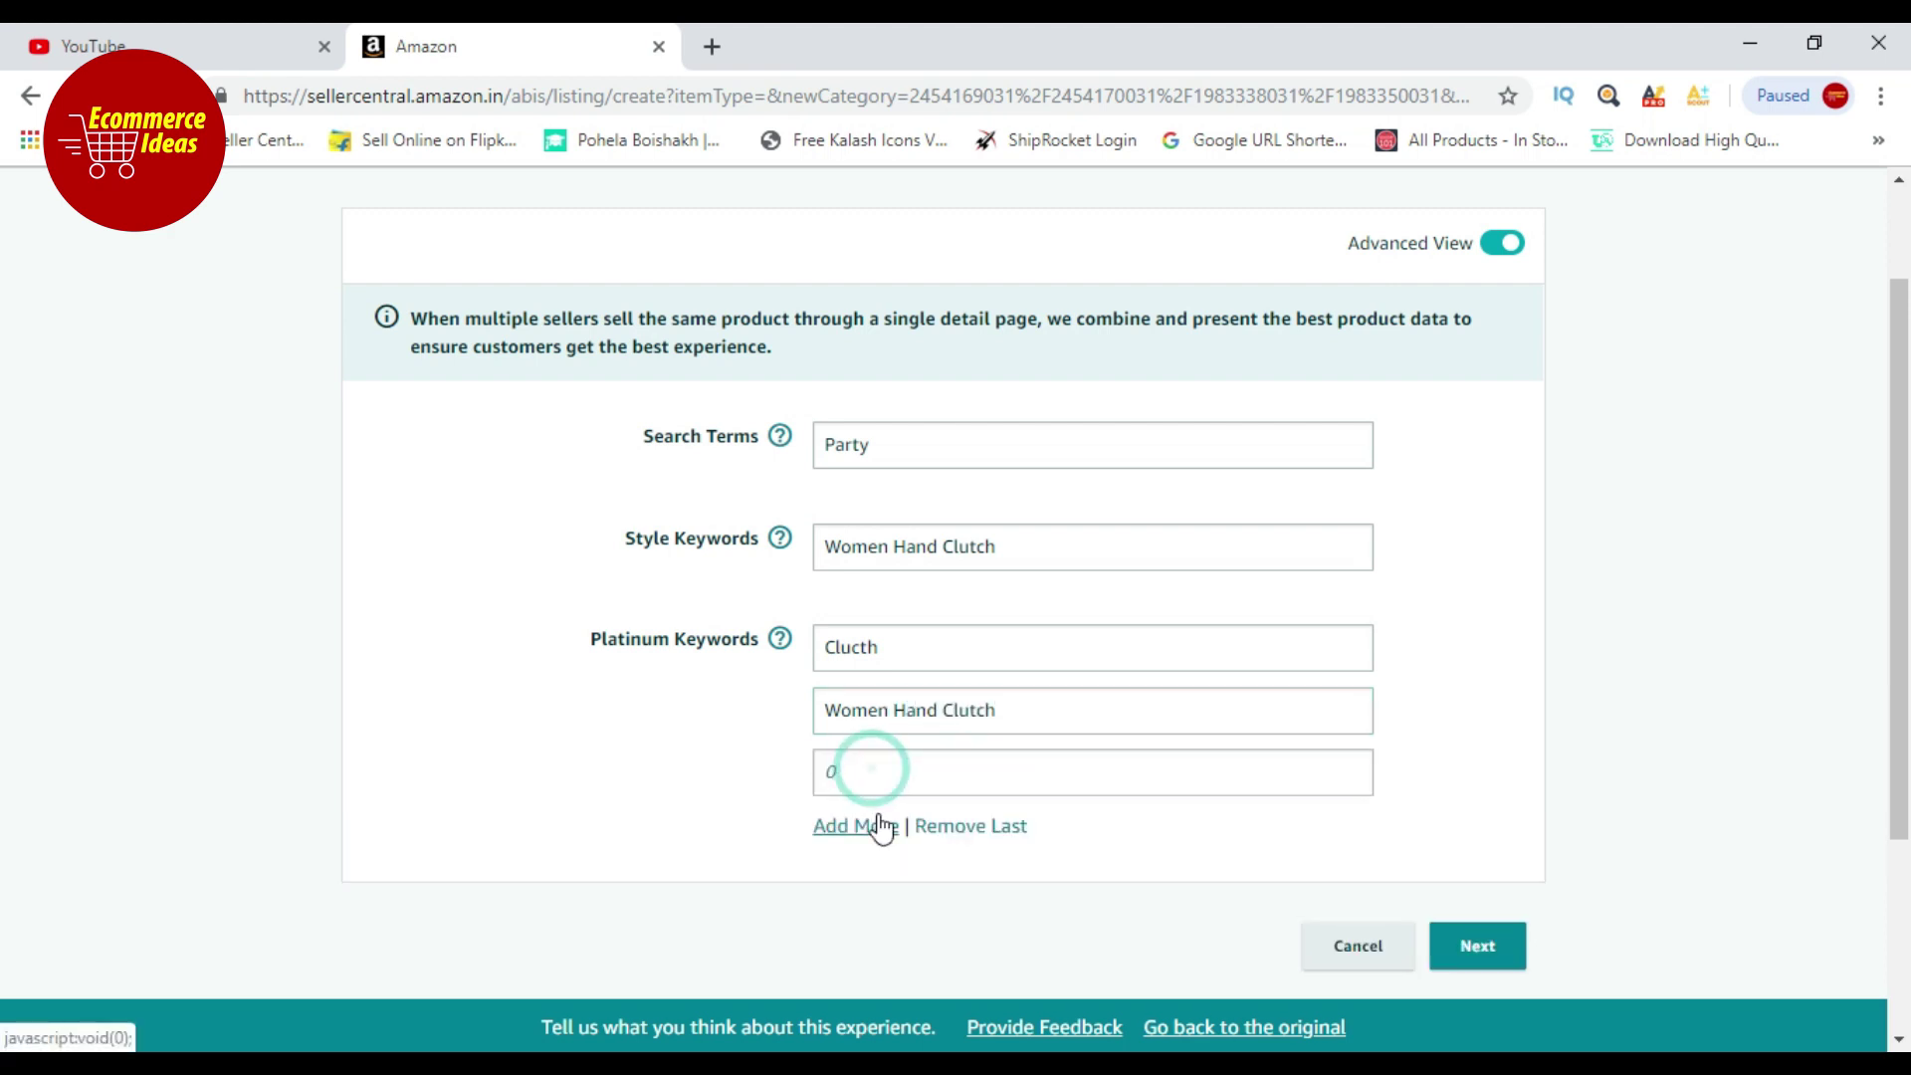
left_click(902, 770)
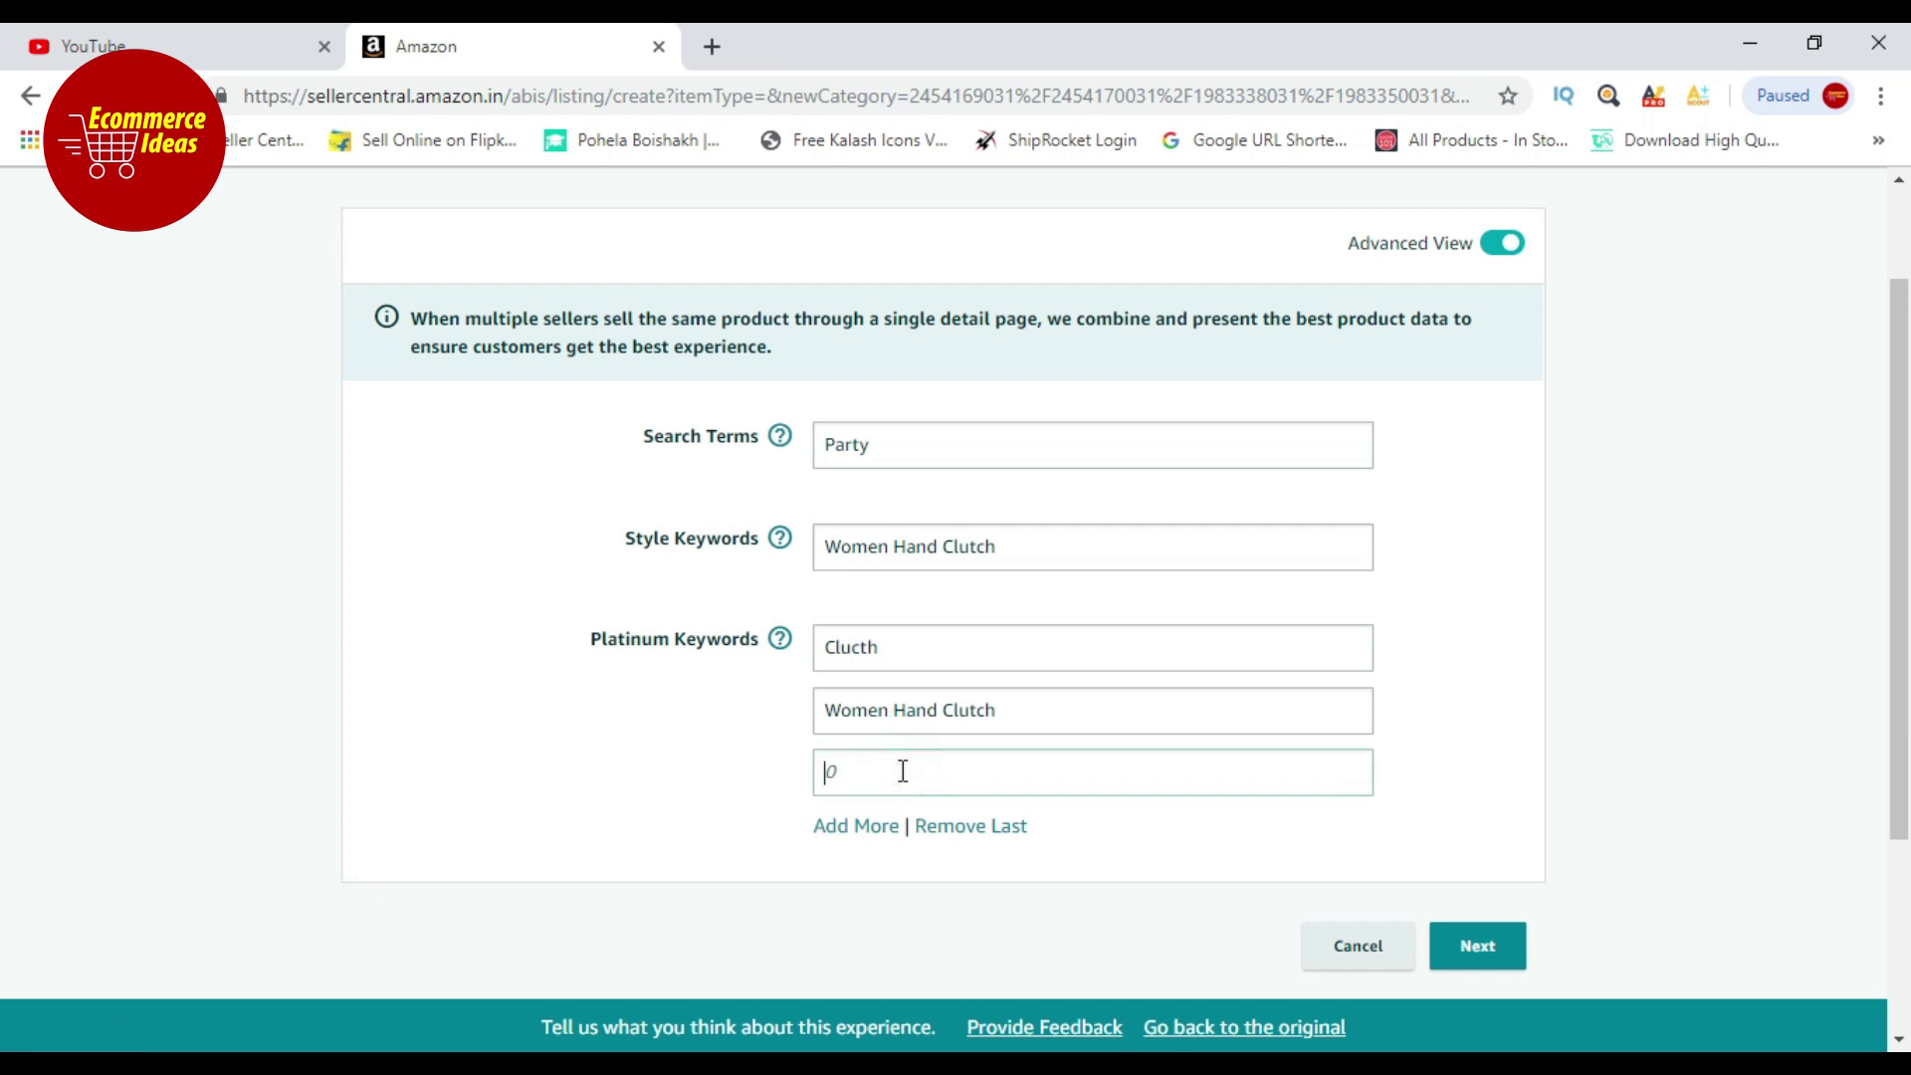
type("Beaded Clutch")
left_click(832, 825)
left_click(900, 848)
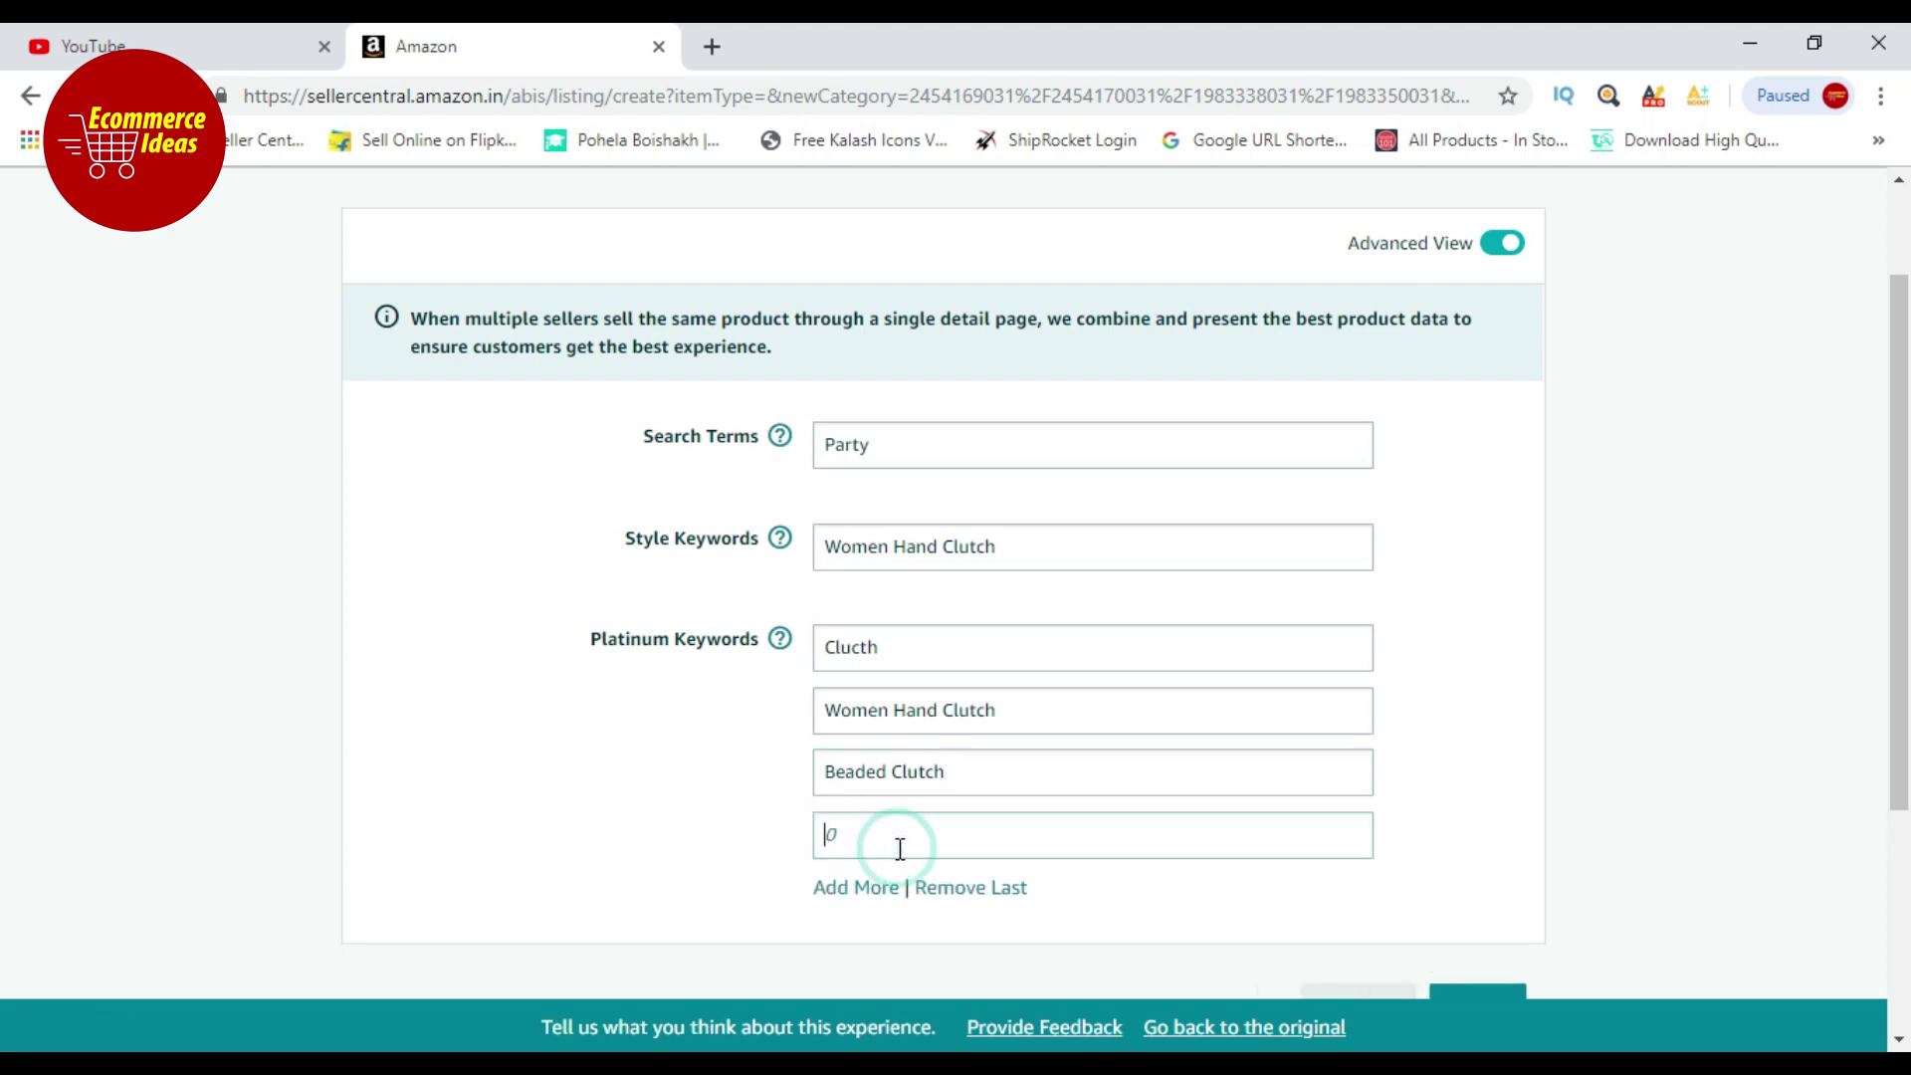
type("Girls")
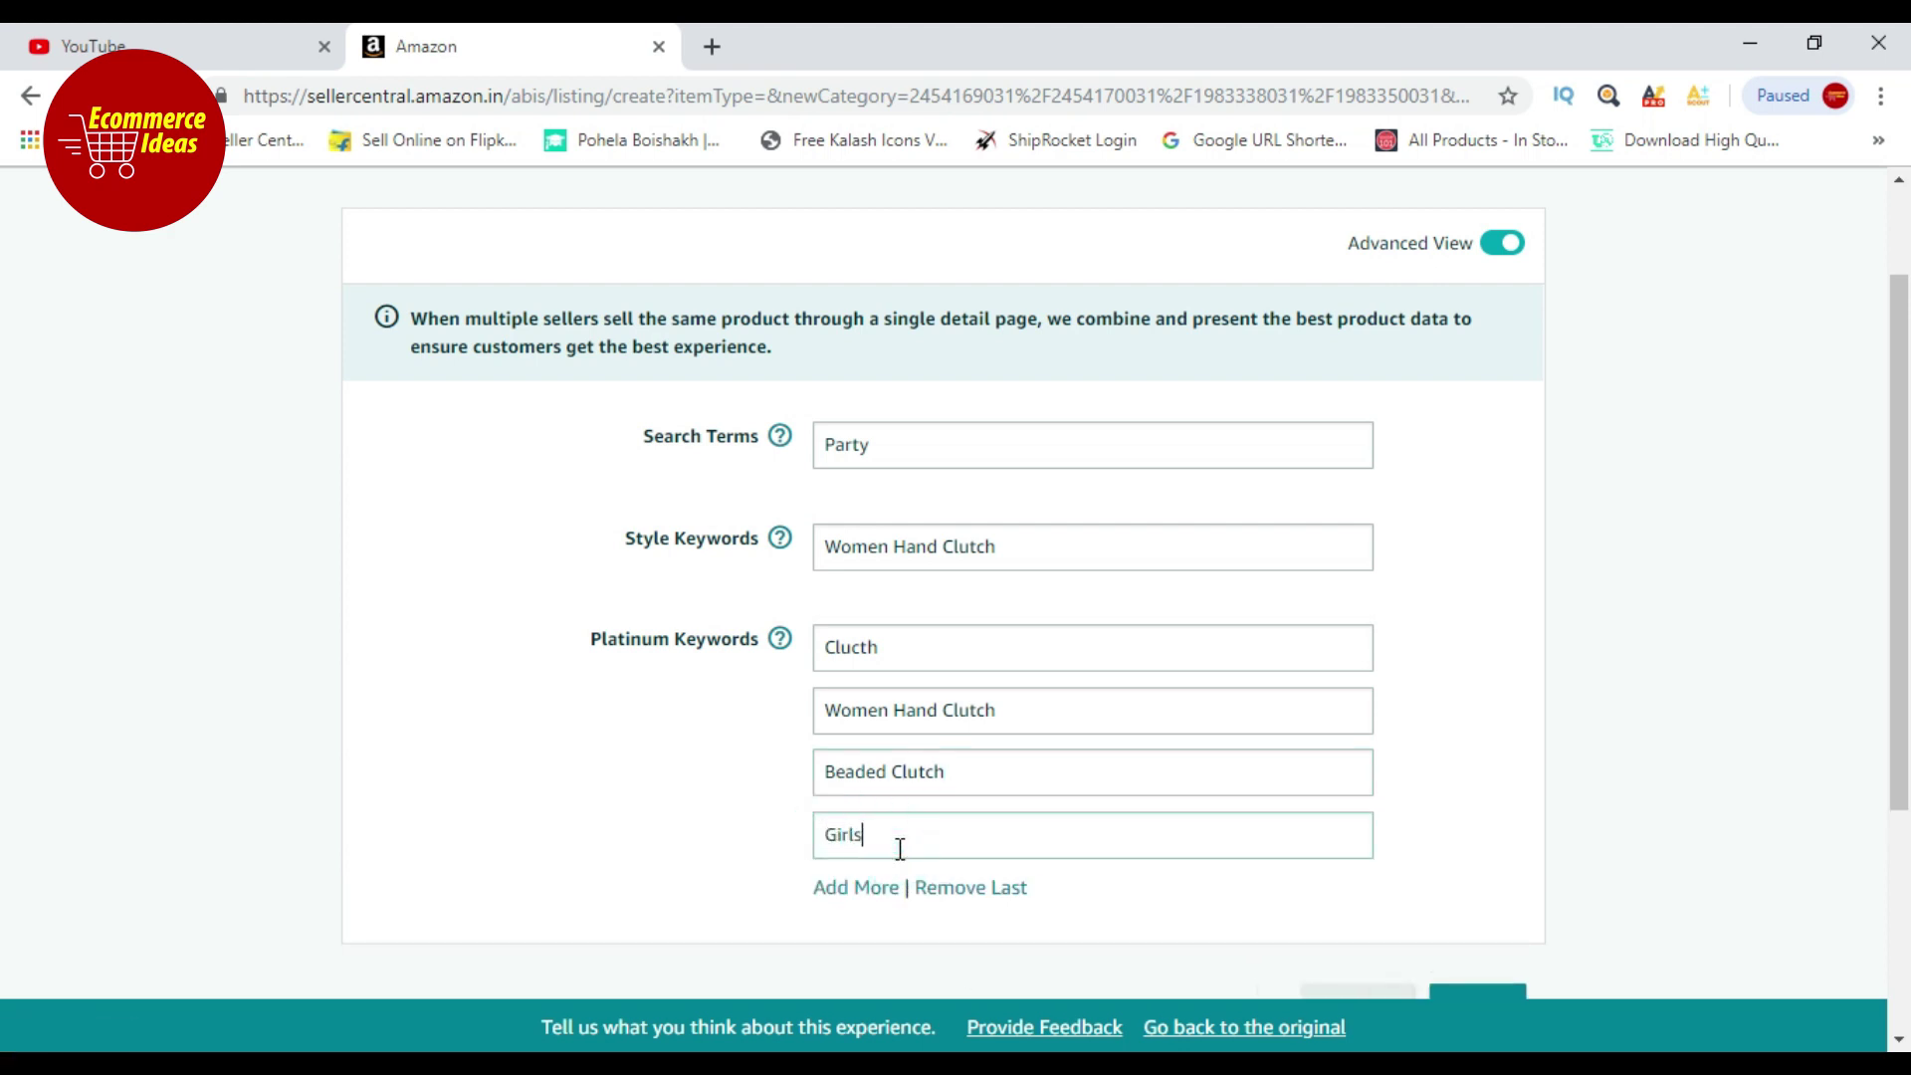
type(" Clutch")
- Add Hand Clutch as the fifth Platinum Keyword
scroll(888, 875, "down", 2)
left_click(864, 741)
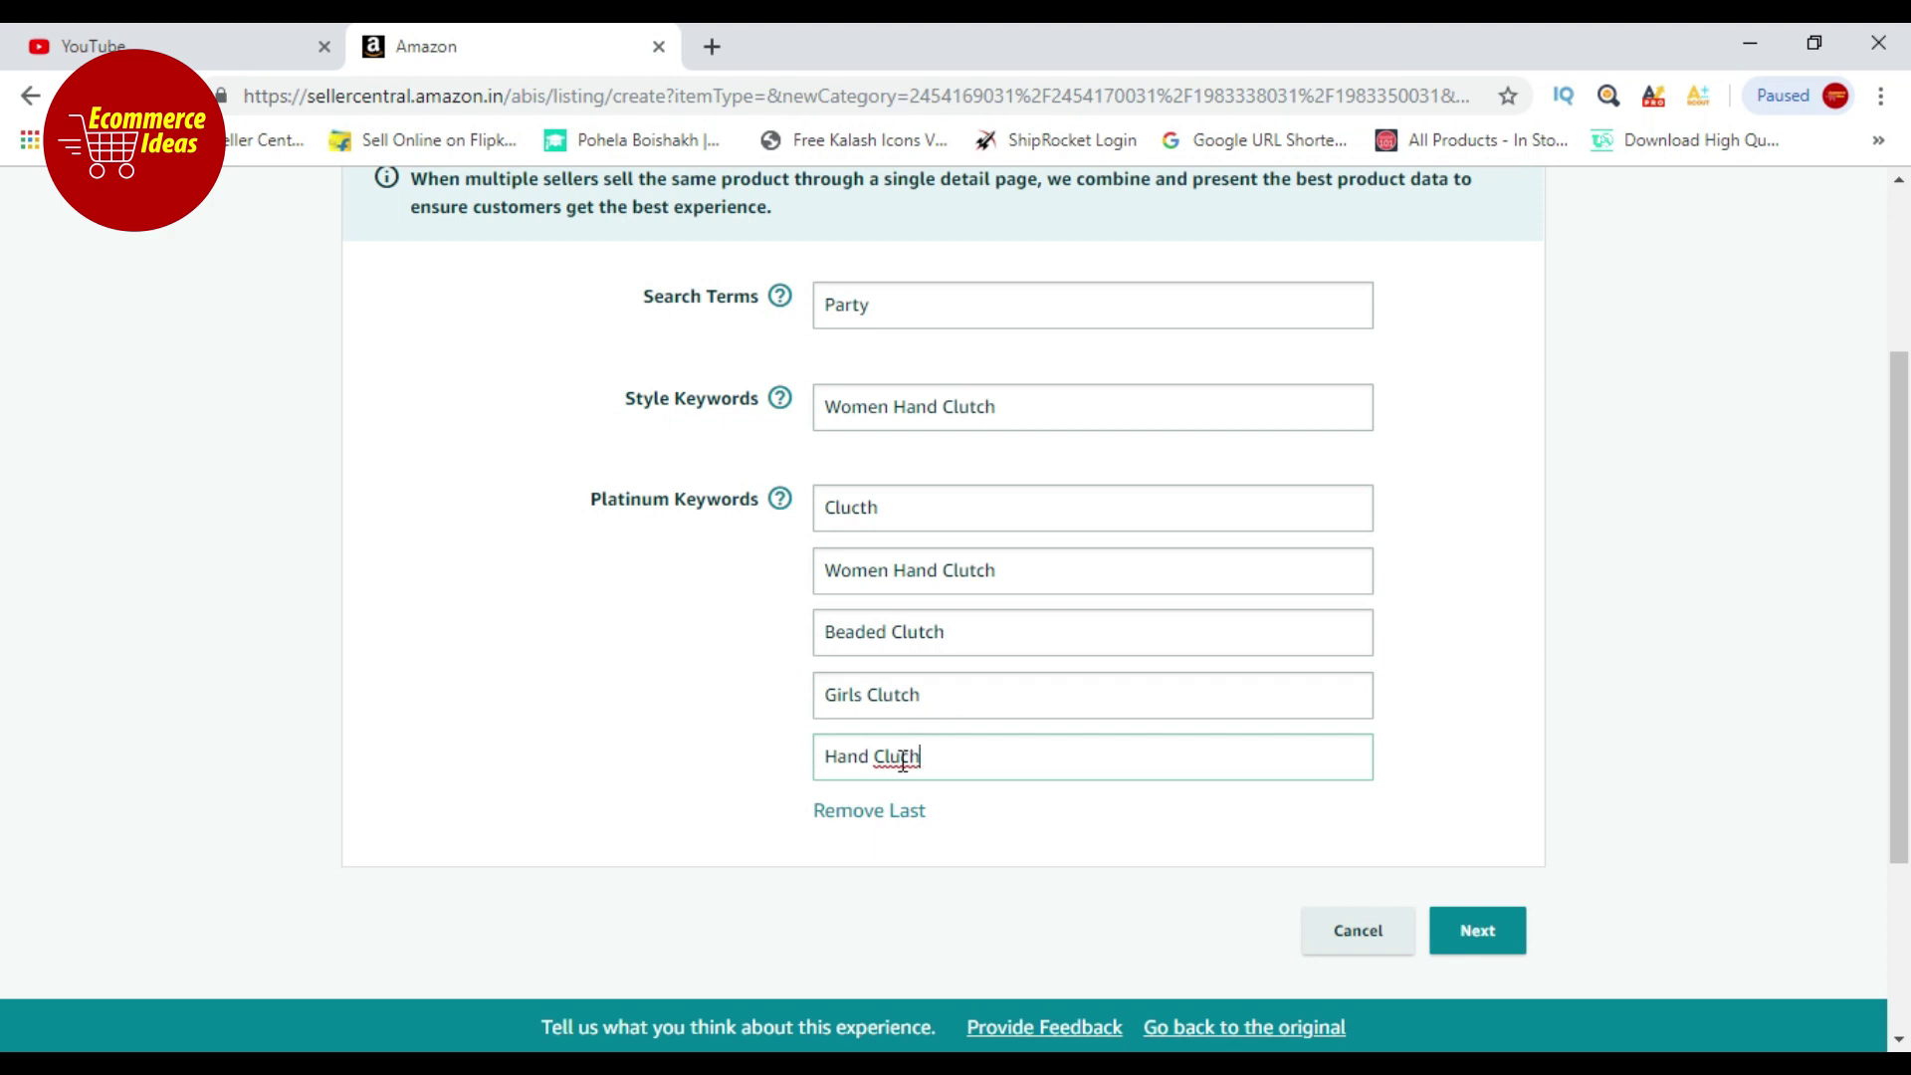
left_click(901, 756)
type("t")
scroll(1170, 573, "down", 3)
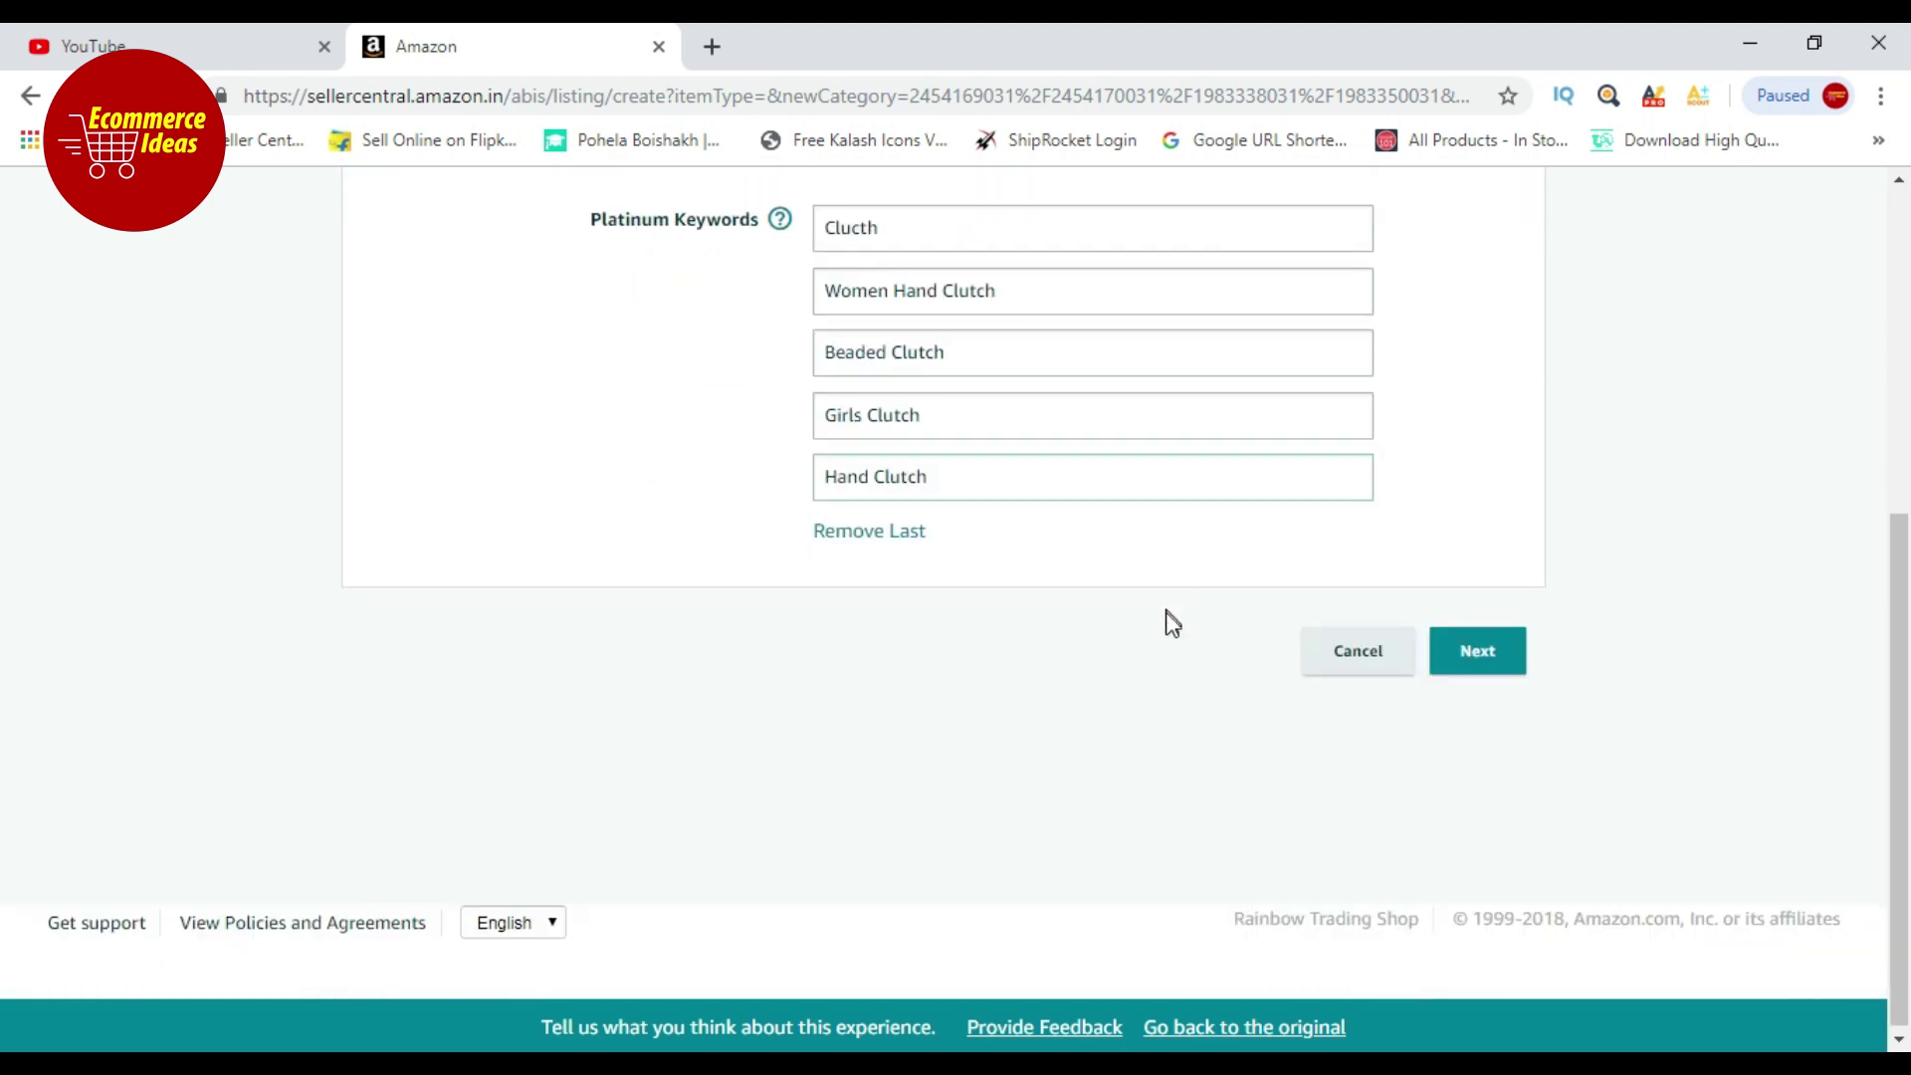
- Open the More Details section and look up the clutch's weight in the Product Details workbook in Excel, then return to the browser
scroll(1172, 627, "up", 6)
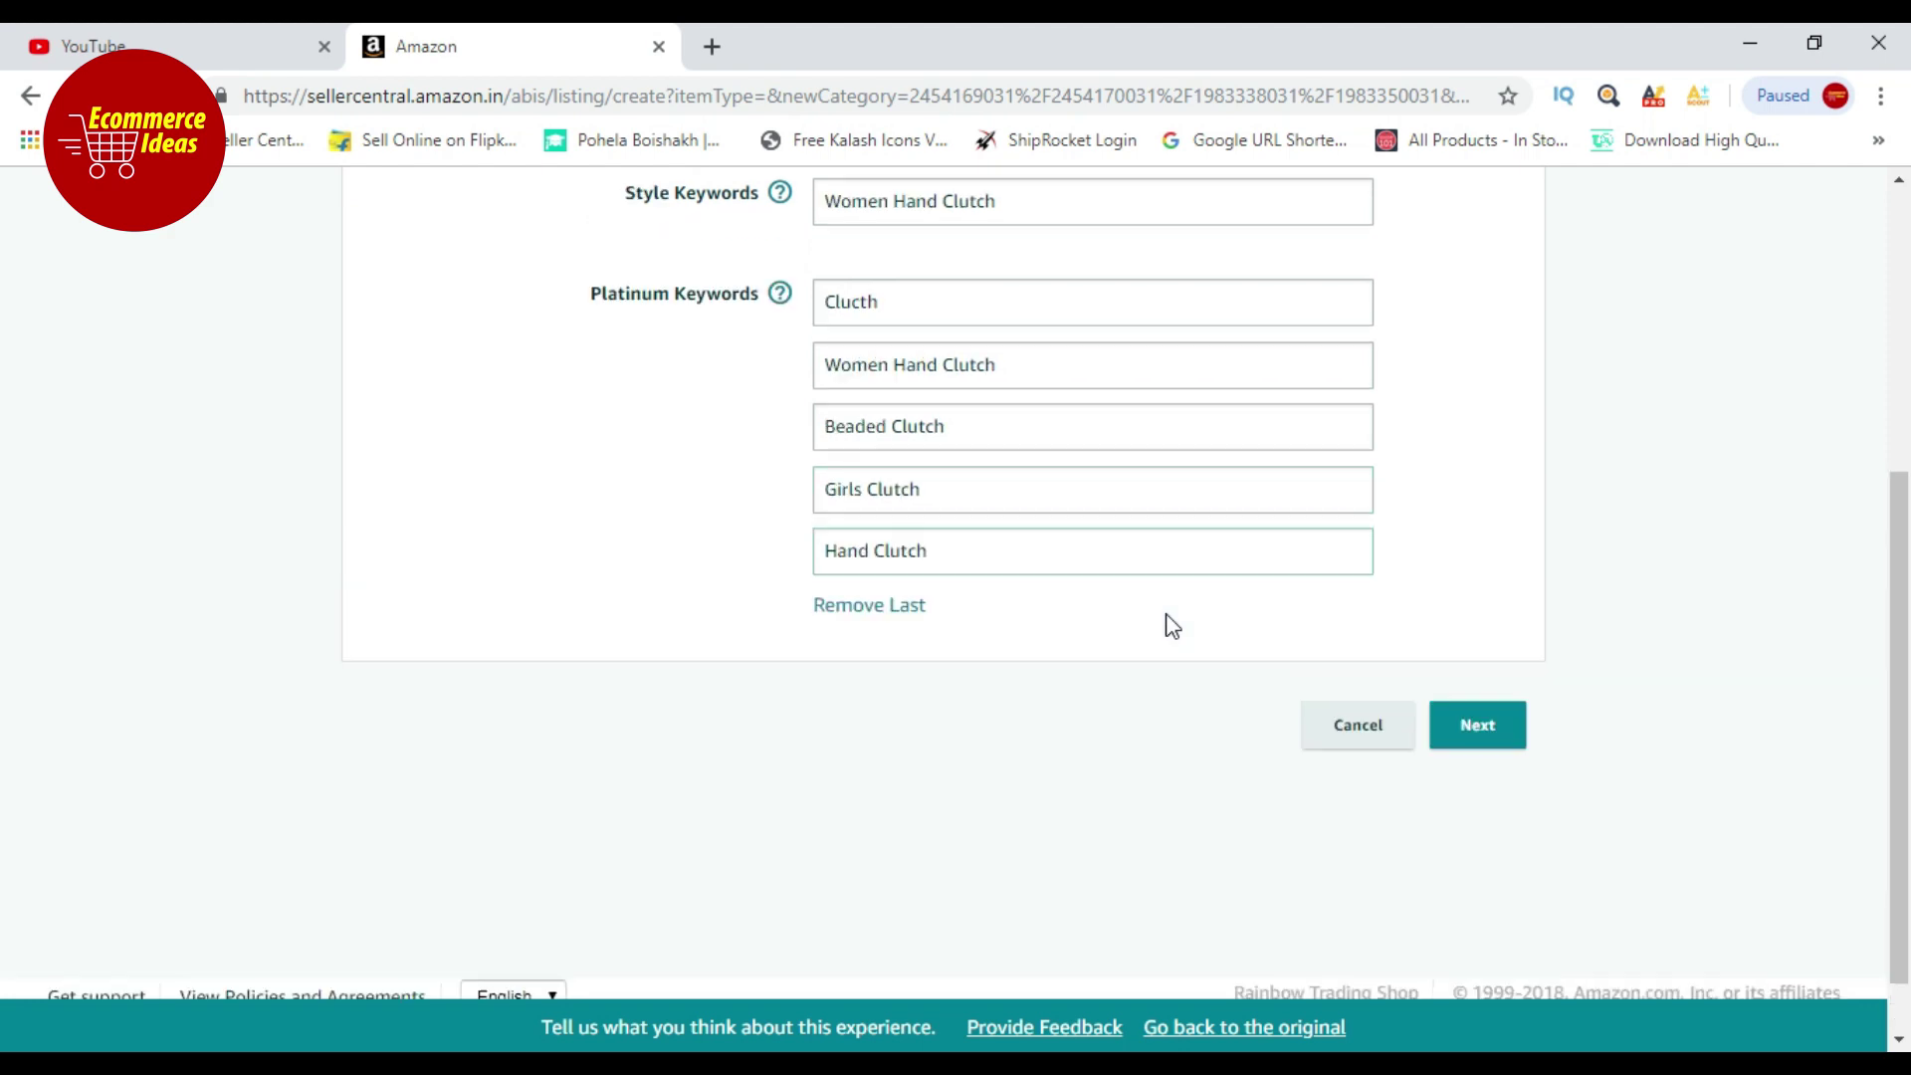
scroll(1166, 647, "down", 4)
scroll(1173, 663, "up", 4)
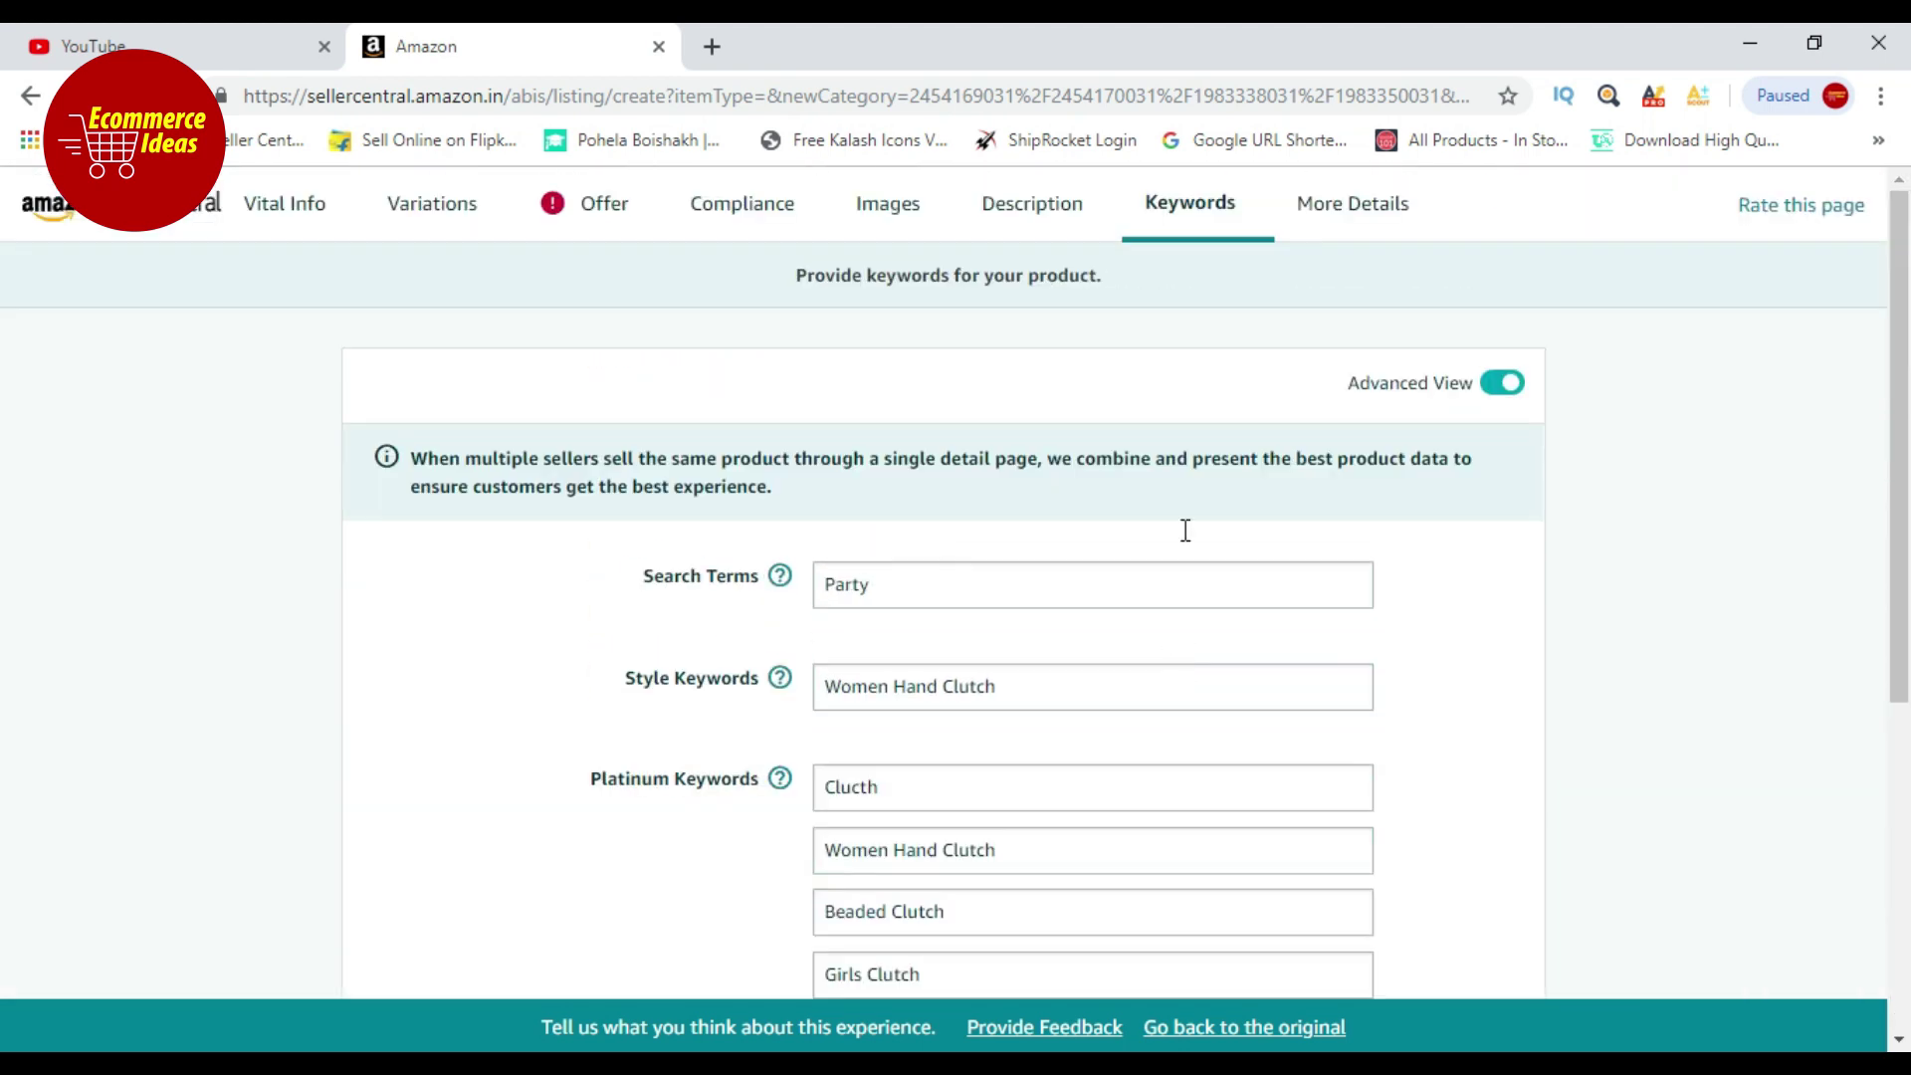
left_click(1339, 207)
scroll(1124, 582, "down", 1)
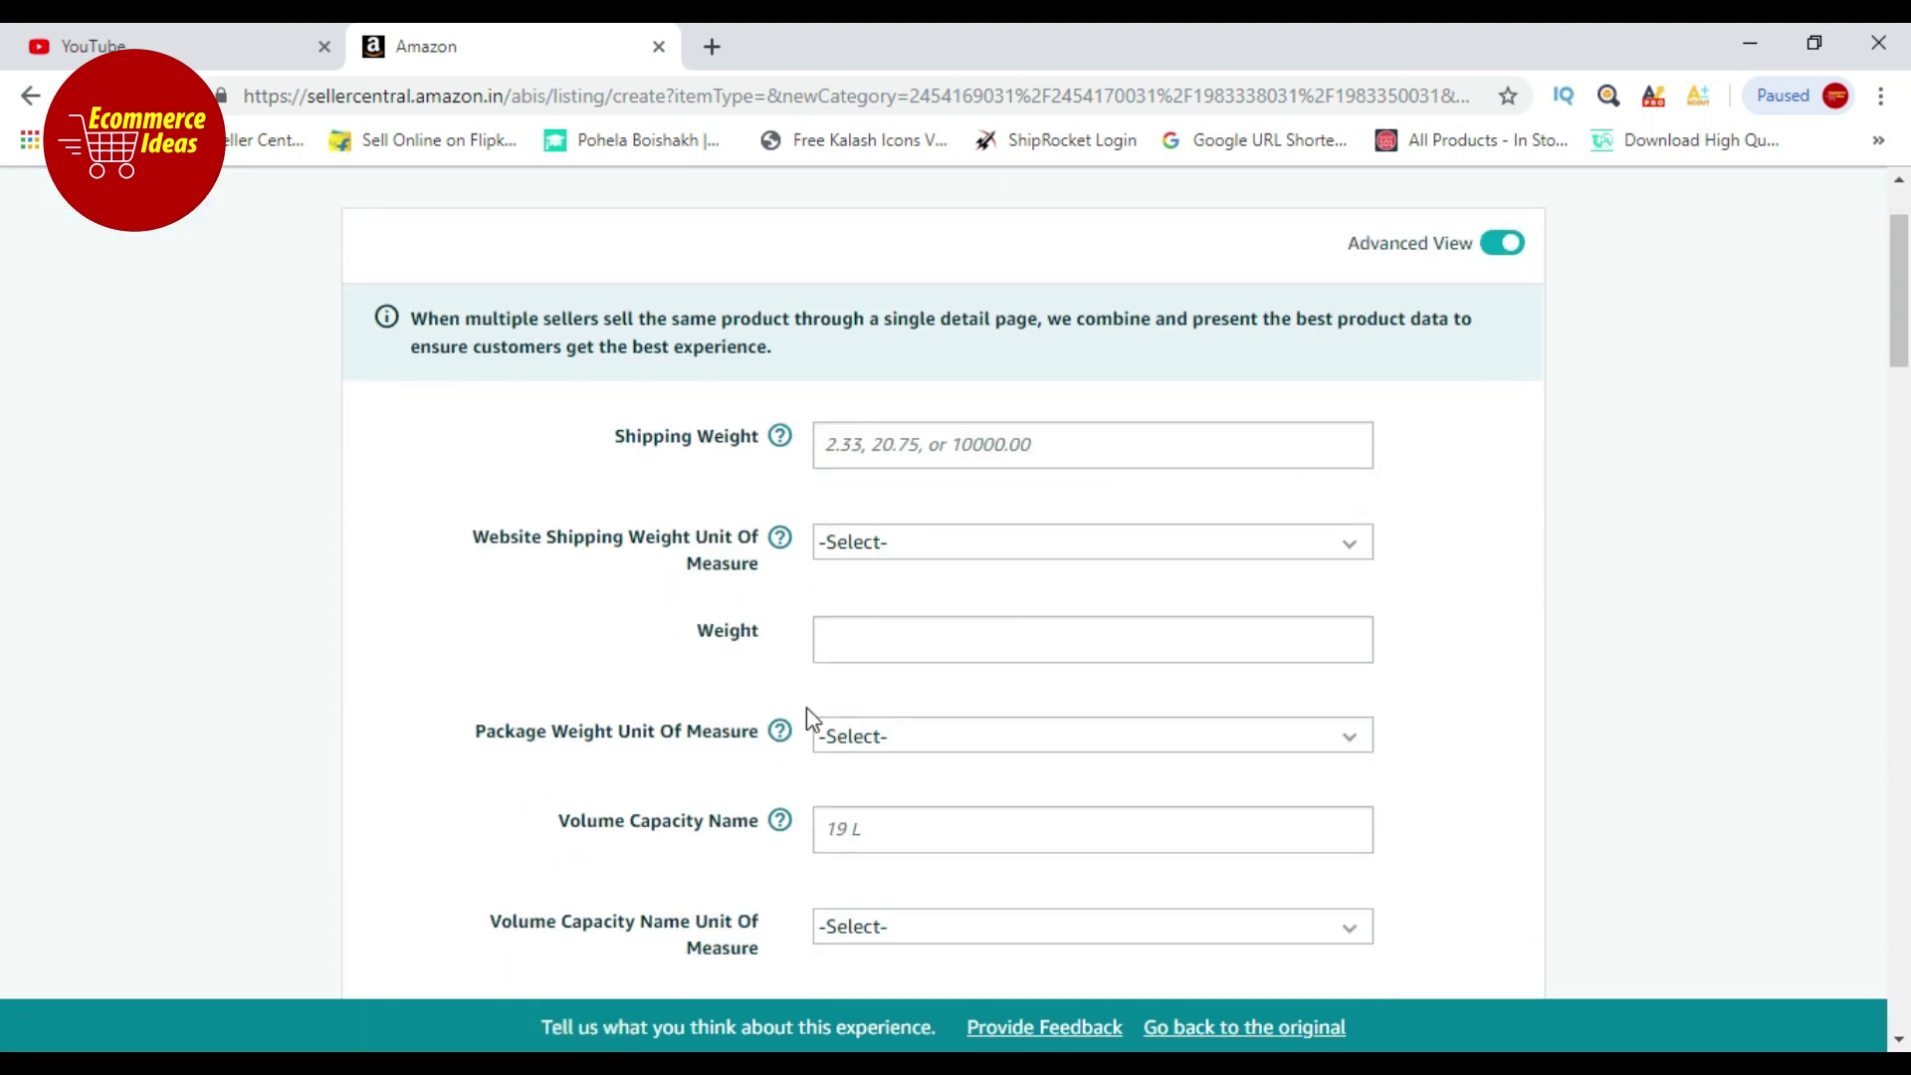
left_click(968, 439)
key("alt+Tab")
left_click(1100, 687)
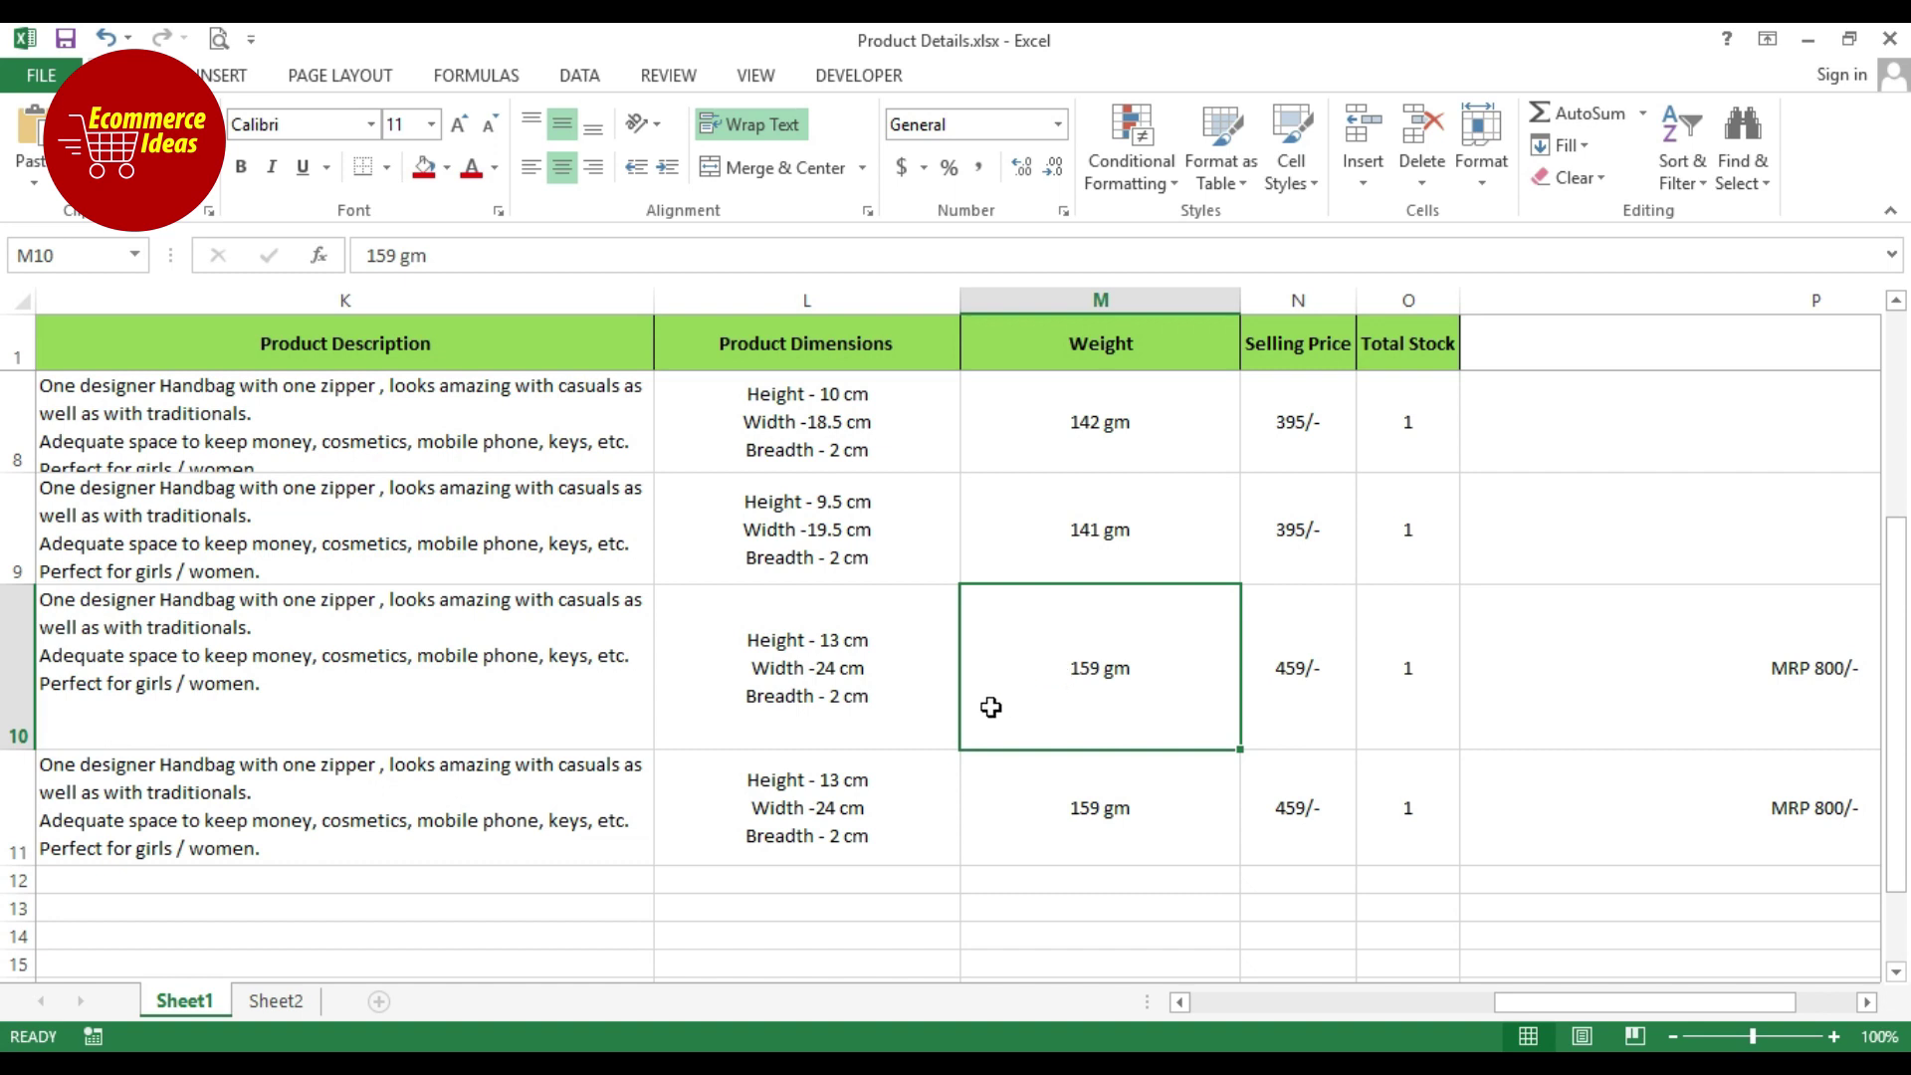
key("alt+Tab")
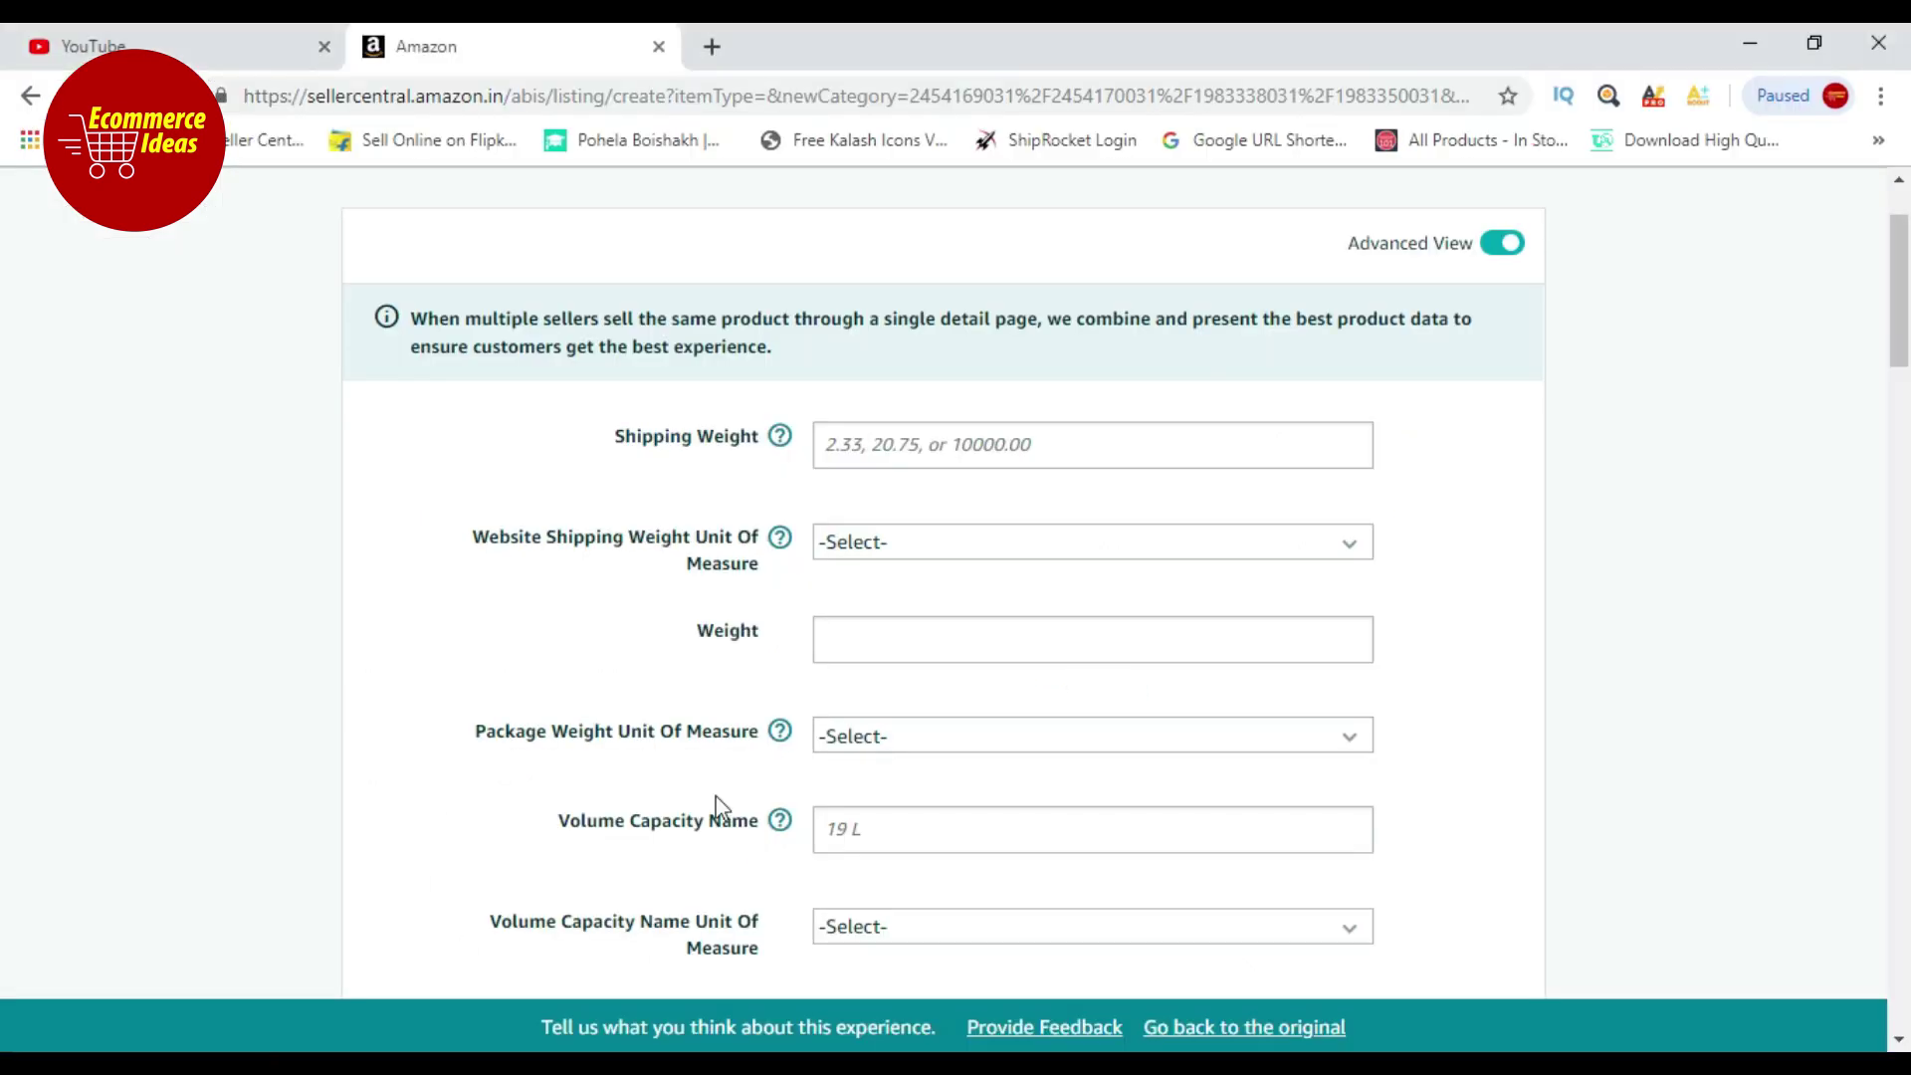
- Set the Shipping Weight to 200 with GR as the Website Shipping Weight Unit Of Measure
left_click(924, 450)
type("200")
left_click(812, 442)
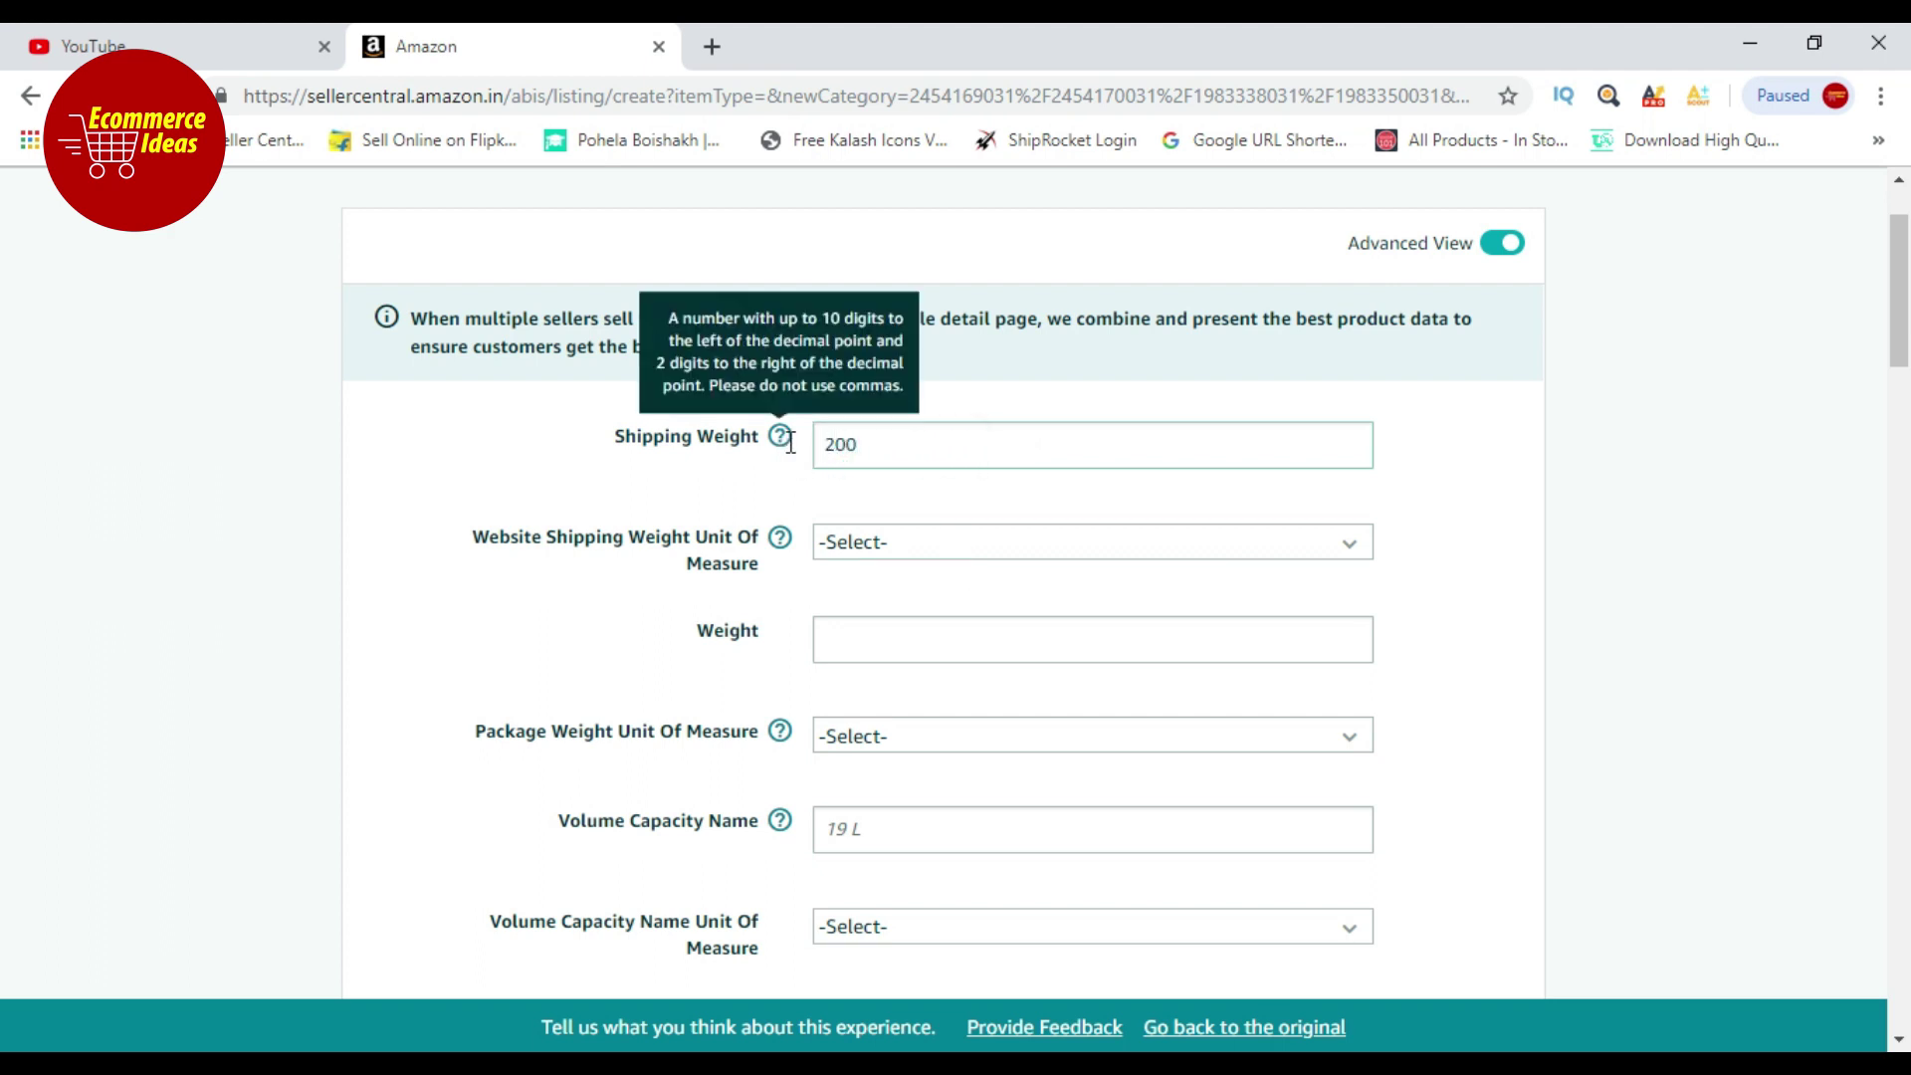
mouse_move(787, 436)
left_click(818, 437)
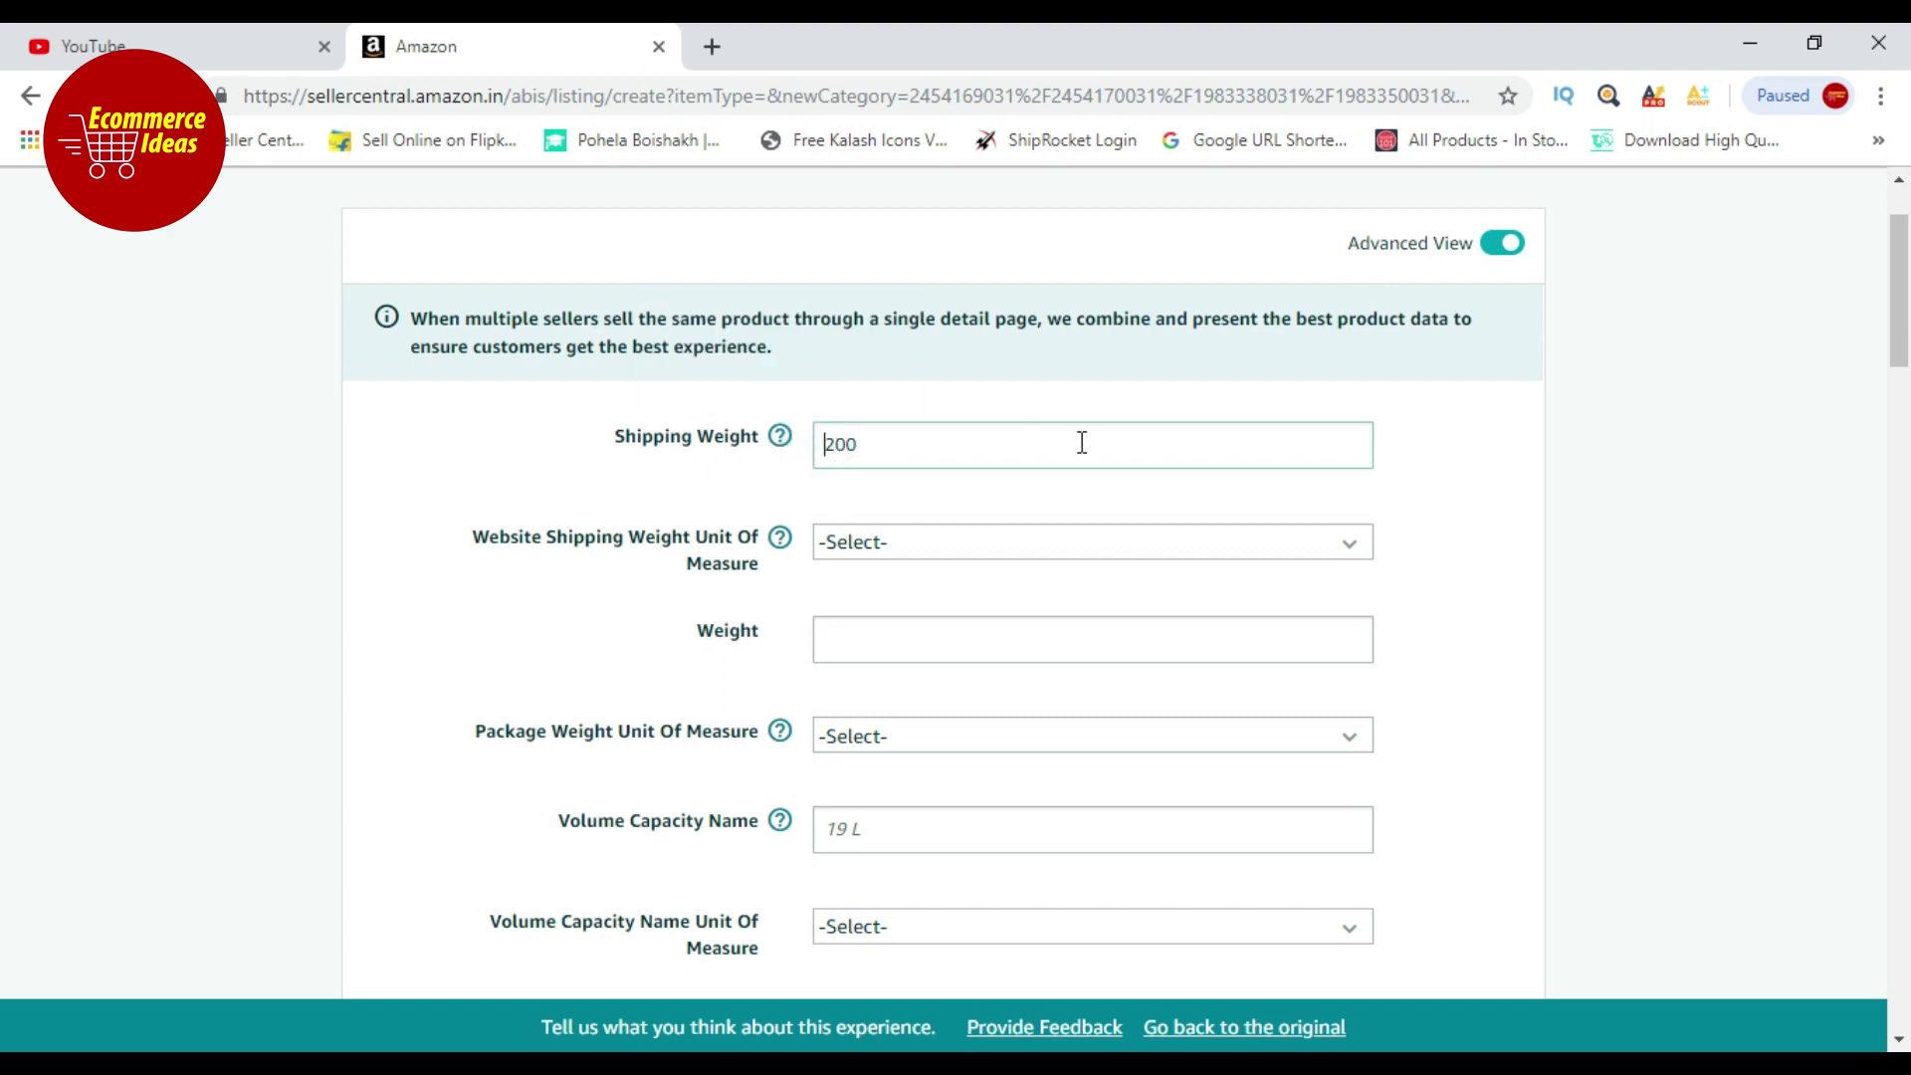
double_click(922, 438)
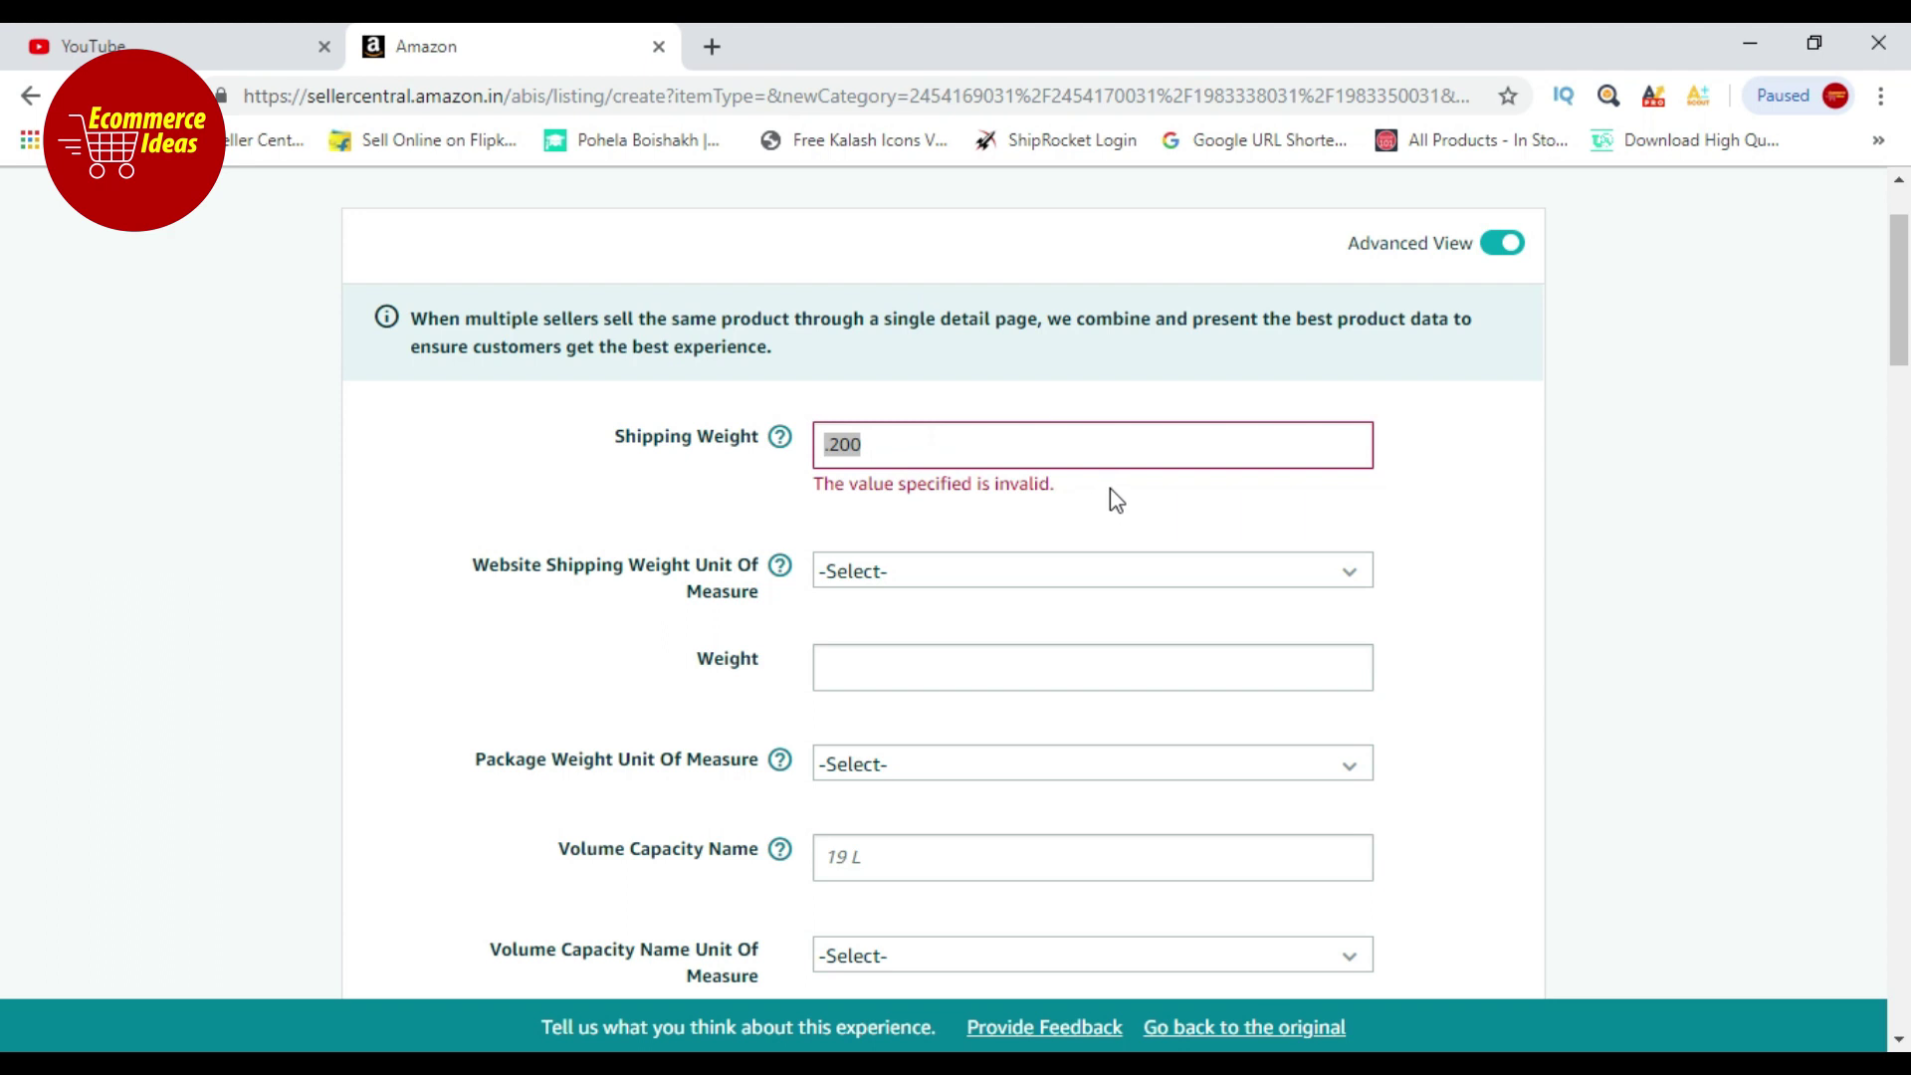
type("200")
left_click(960, 547)
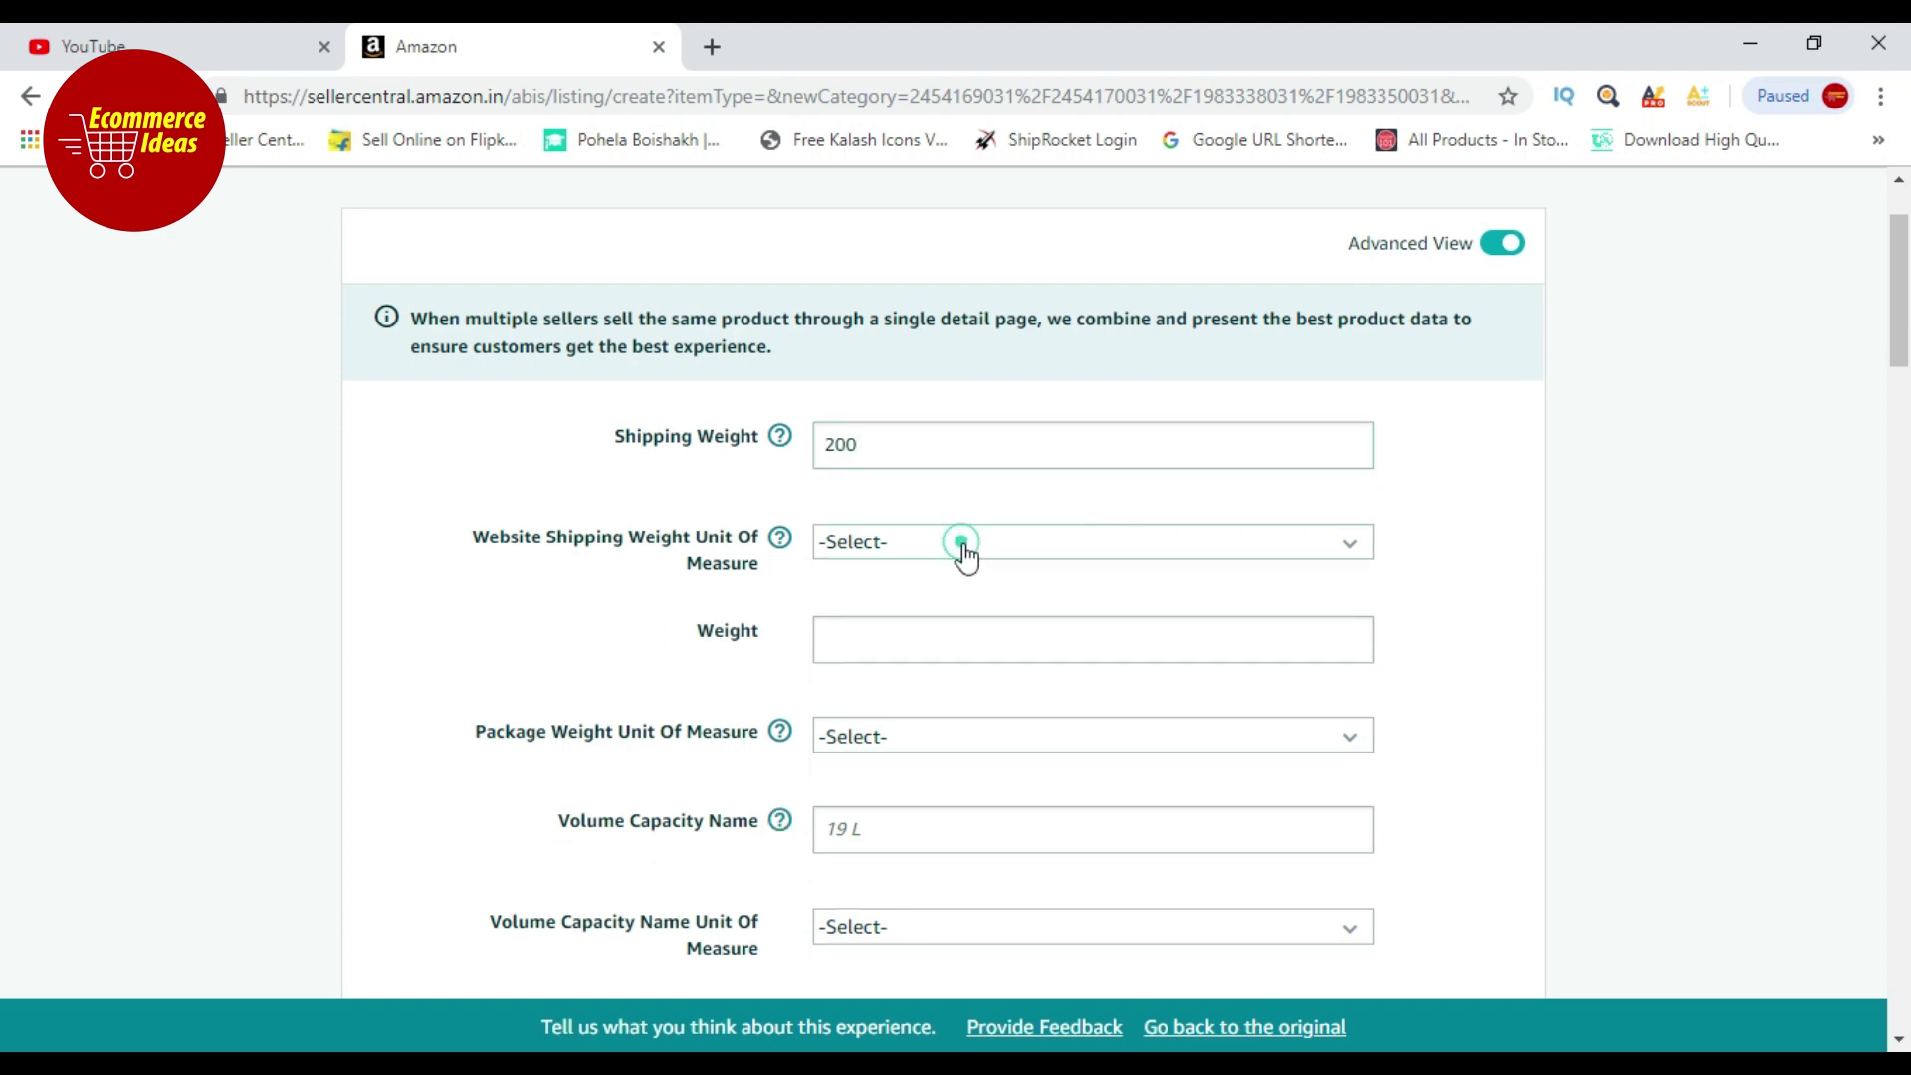
left_click(905, 359)
- Set the Weight to 200 with GR as the Package Weight Unit Of Measure
left_click(883, 645)
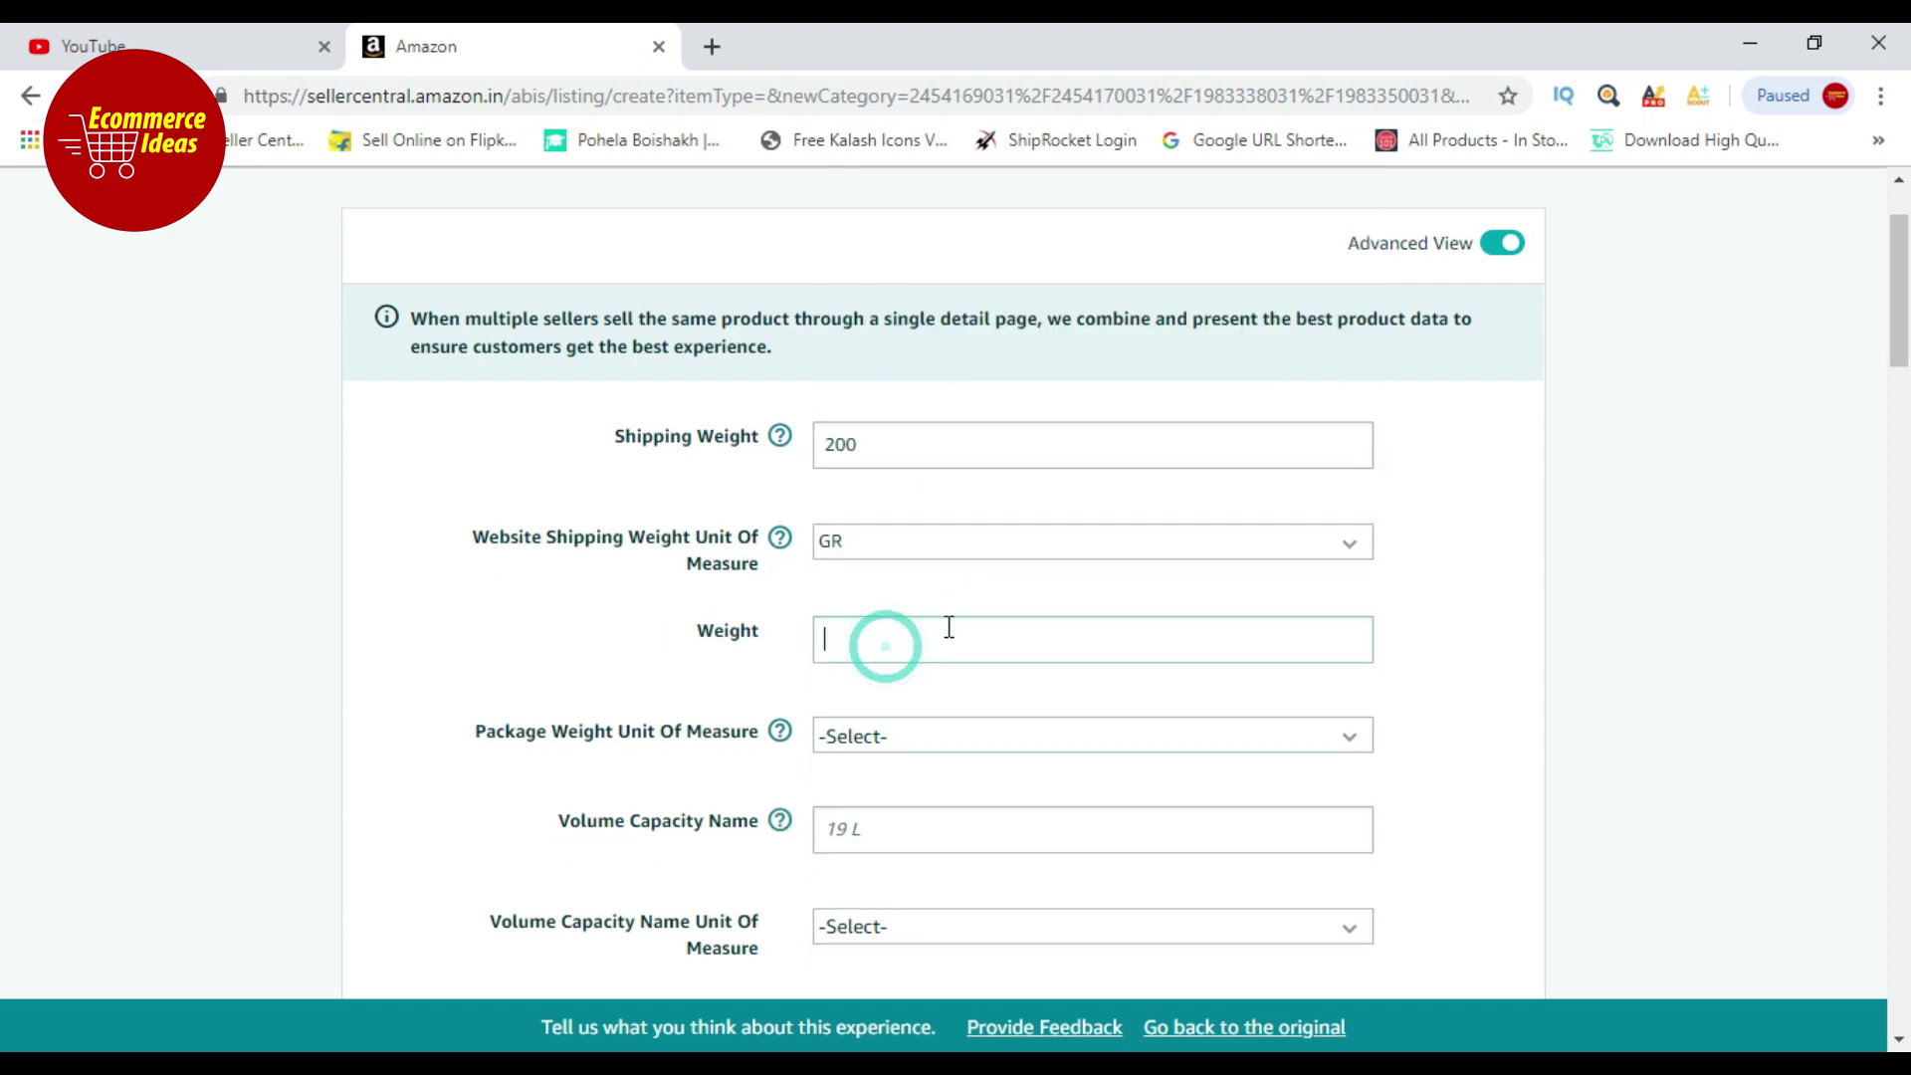
scroll(1085, 605, "down", 1)
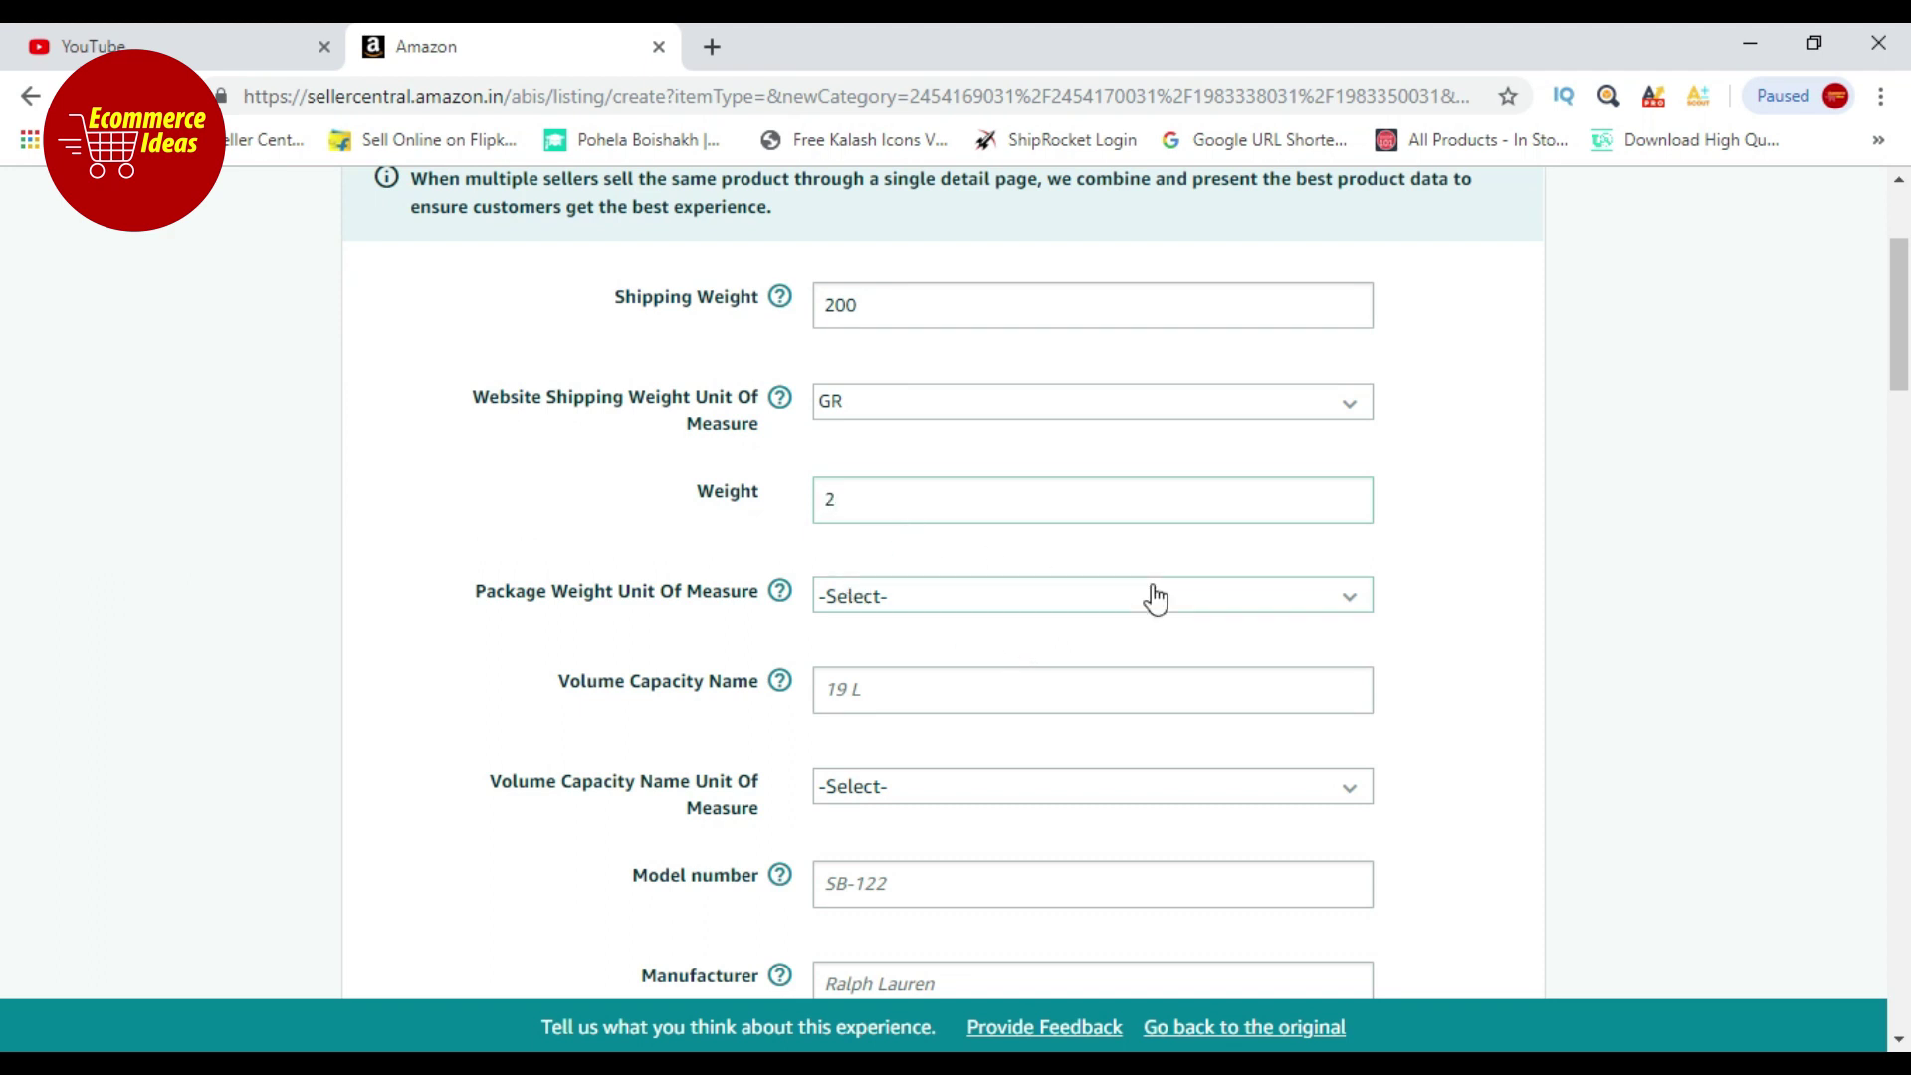
type("200")
left_click(998, 597)
left_click(995, 423)
scroll(1010, 537, "up", 3)
scroll(985, 617, "down", 3)
scroll(577, 687, "down", 2)
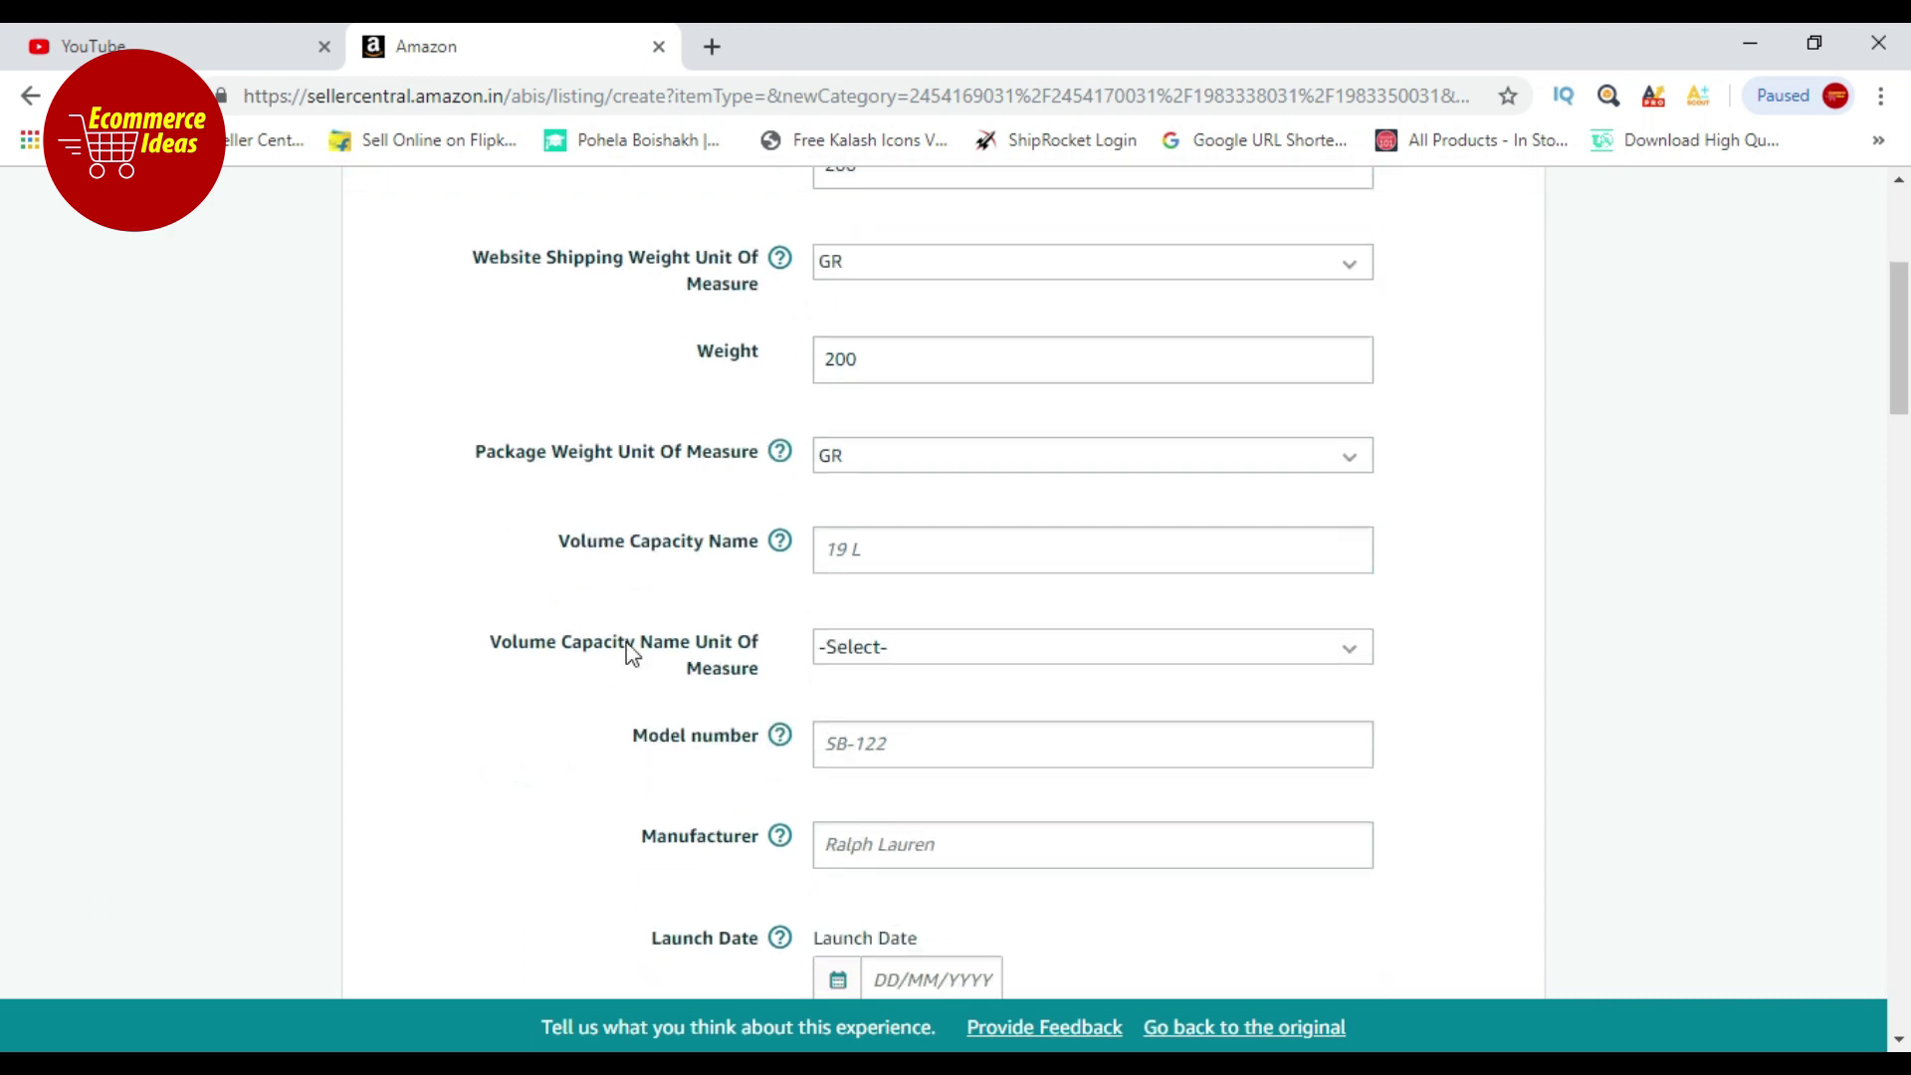
- Set both the Item Package Quantity and the Number of Items to 1
left_click(917, 549)
scroll(1041, 588, "down", 2)
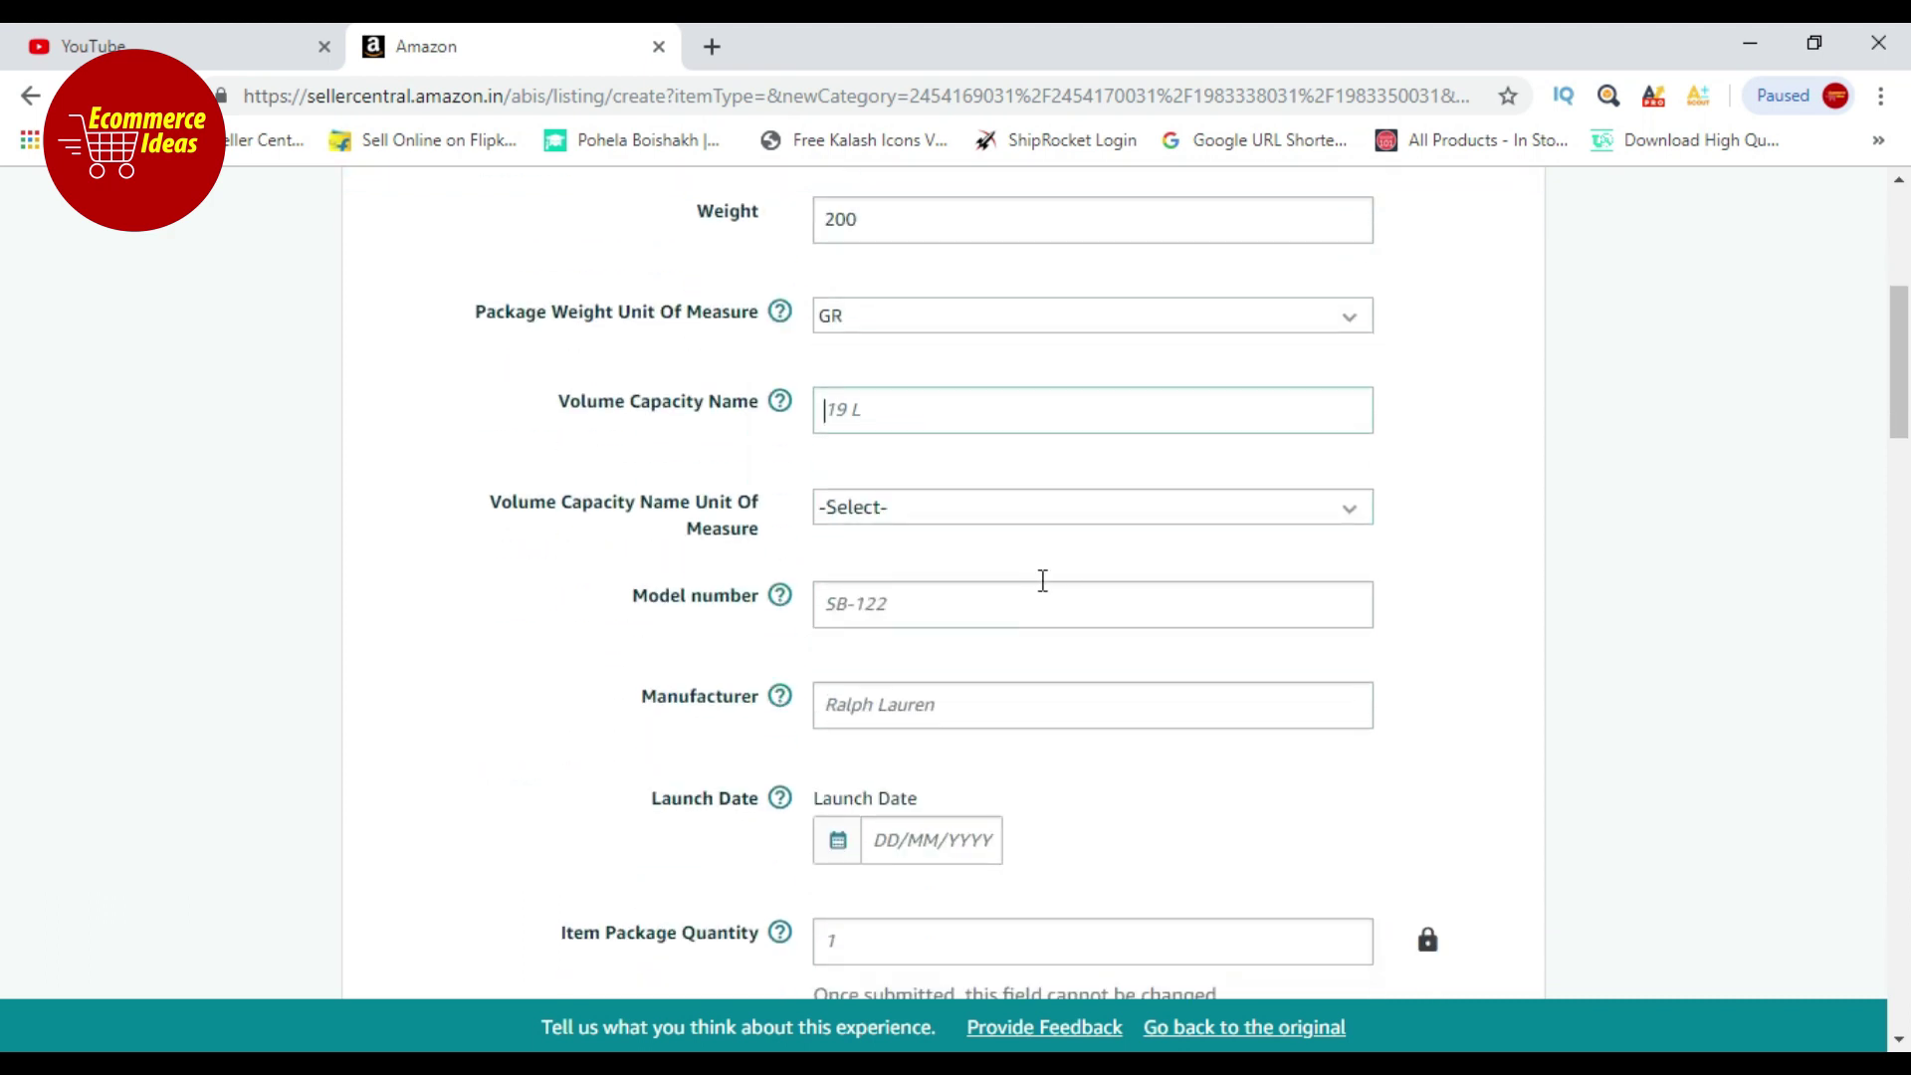
scroll(756, 640, "down", 2)
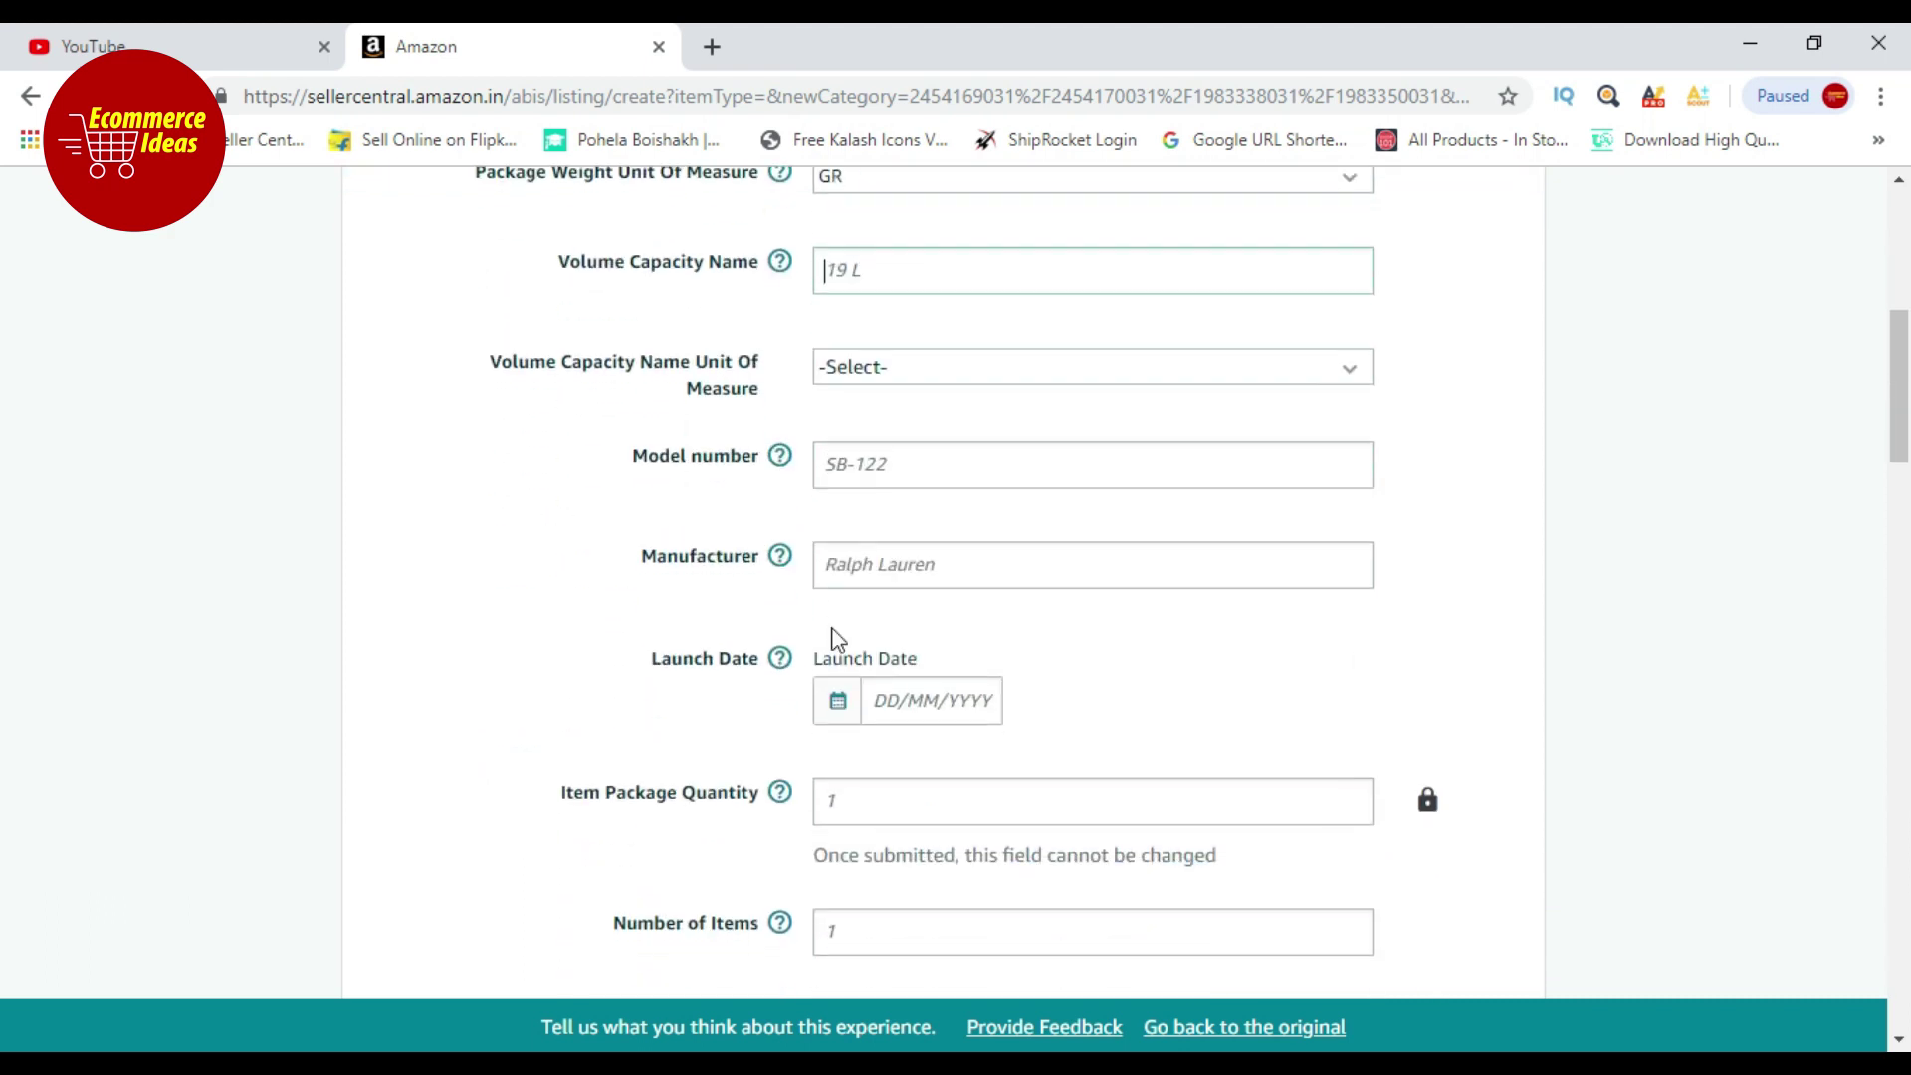
scroll(1220, 577, "down", 4)
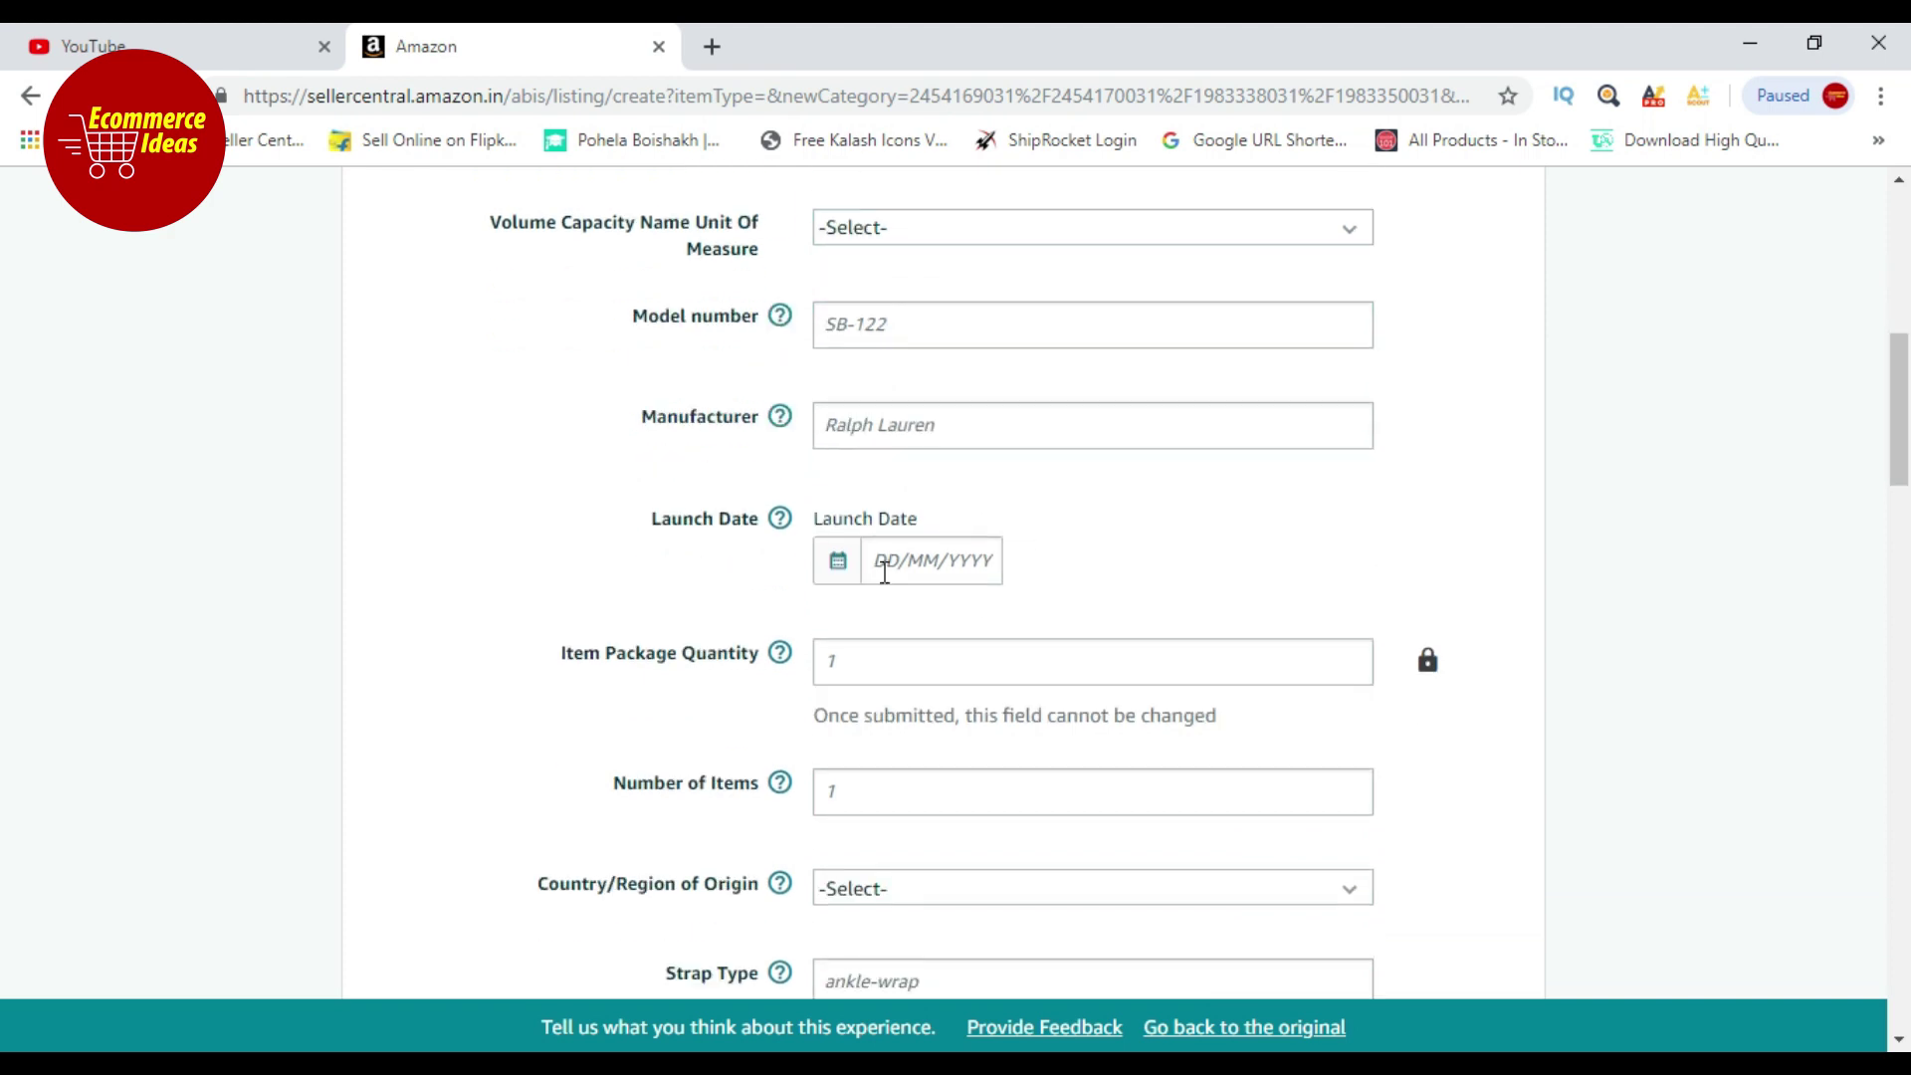
left_click(904, 521)
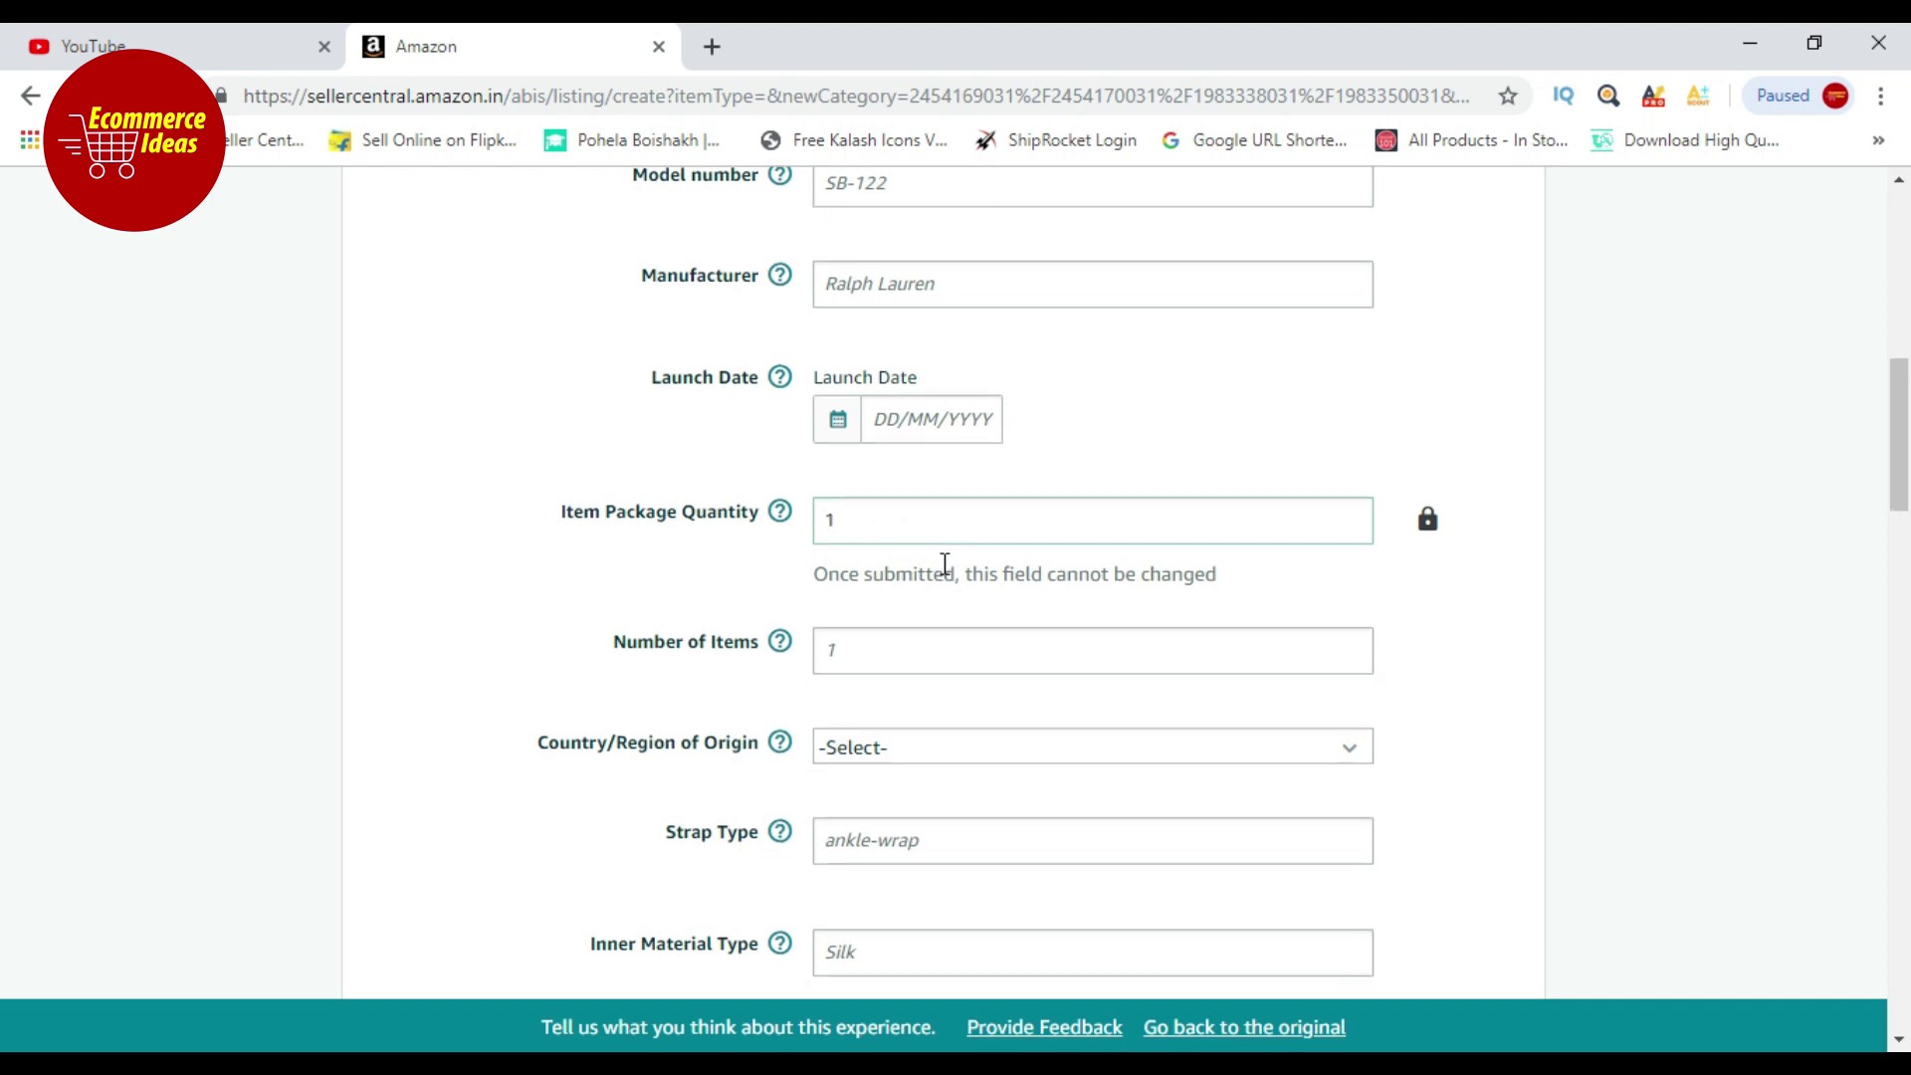
scroll(944, 563, "down", 3)
left_click(862, 367)
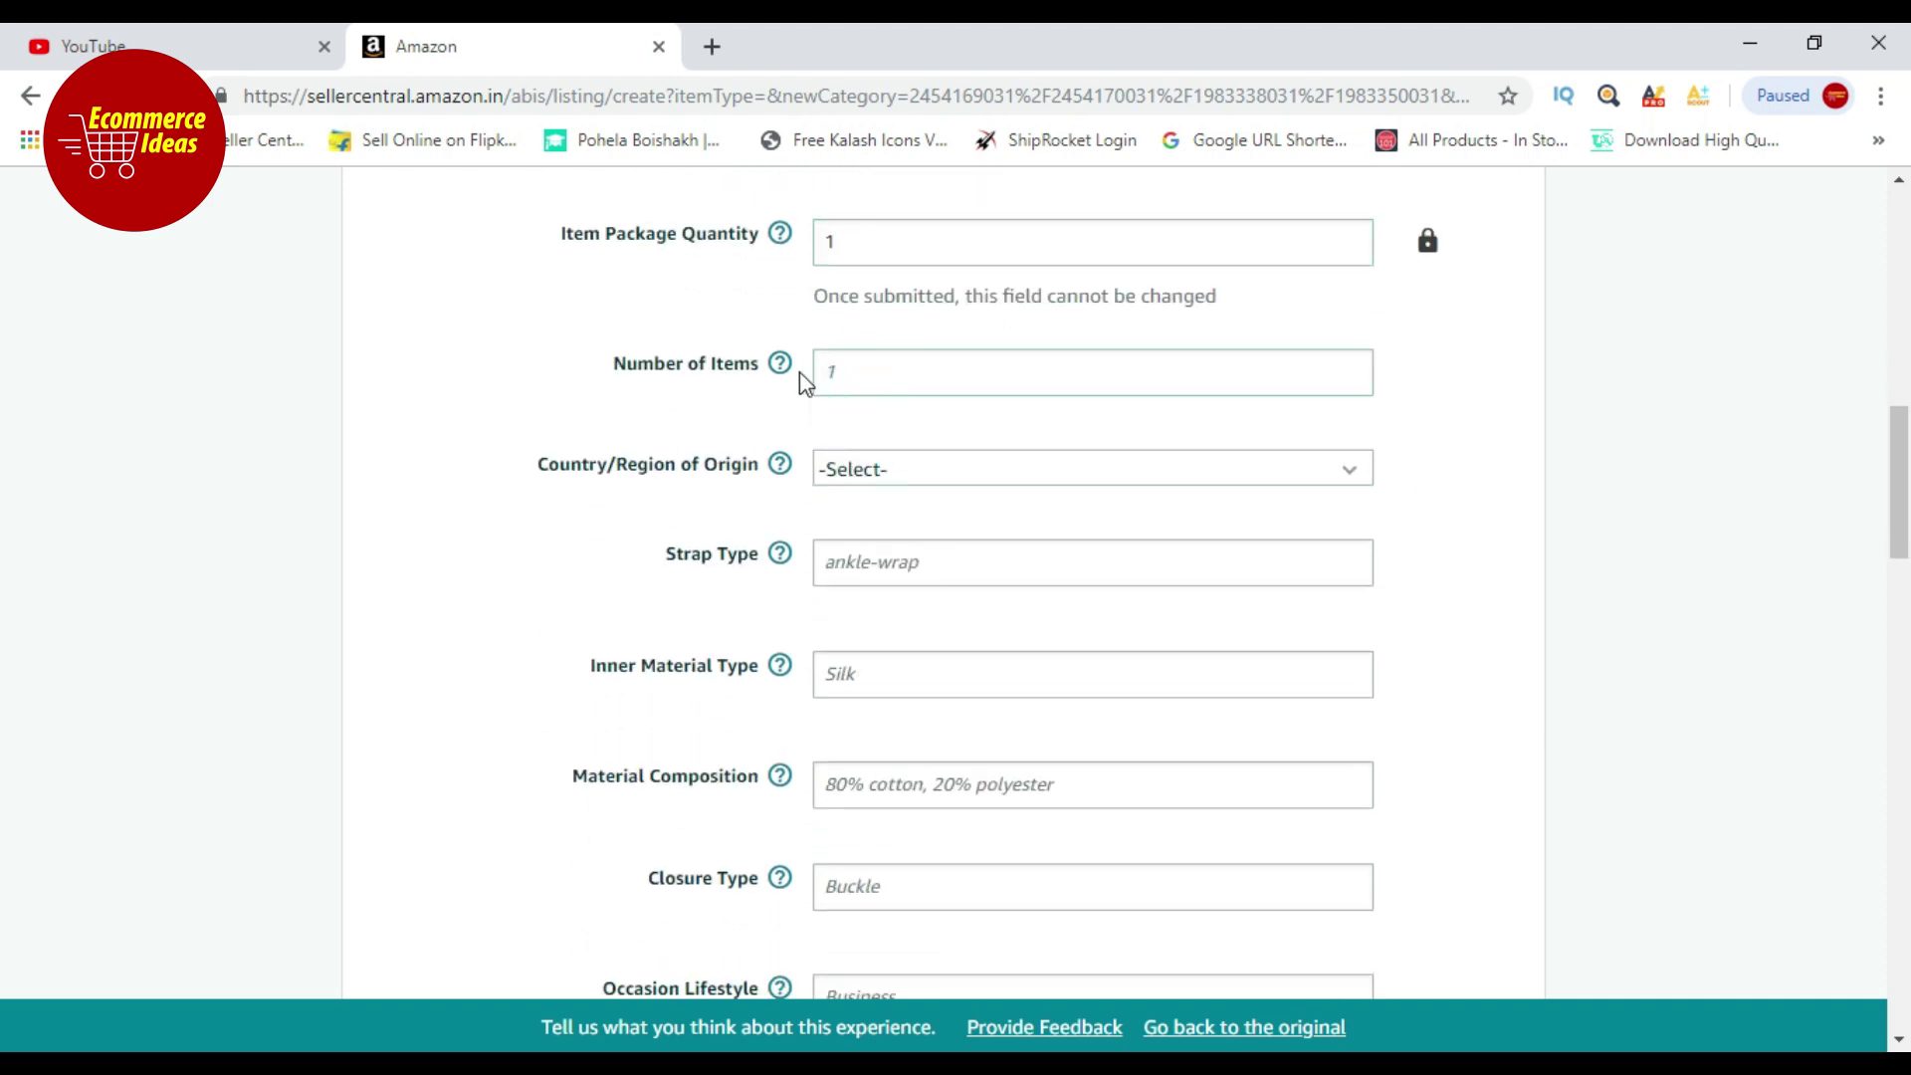
scroll(968, 560, "down", 6)
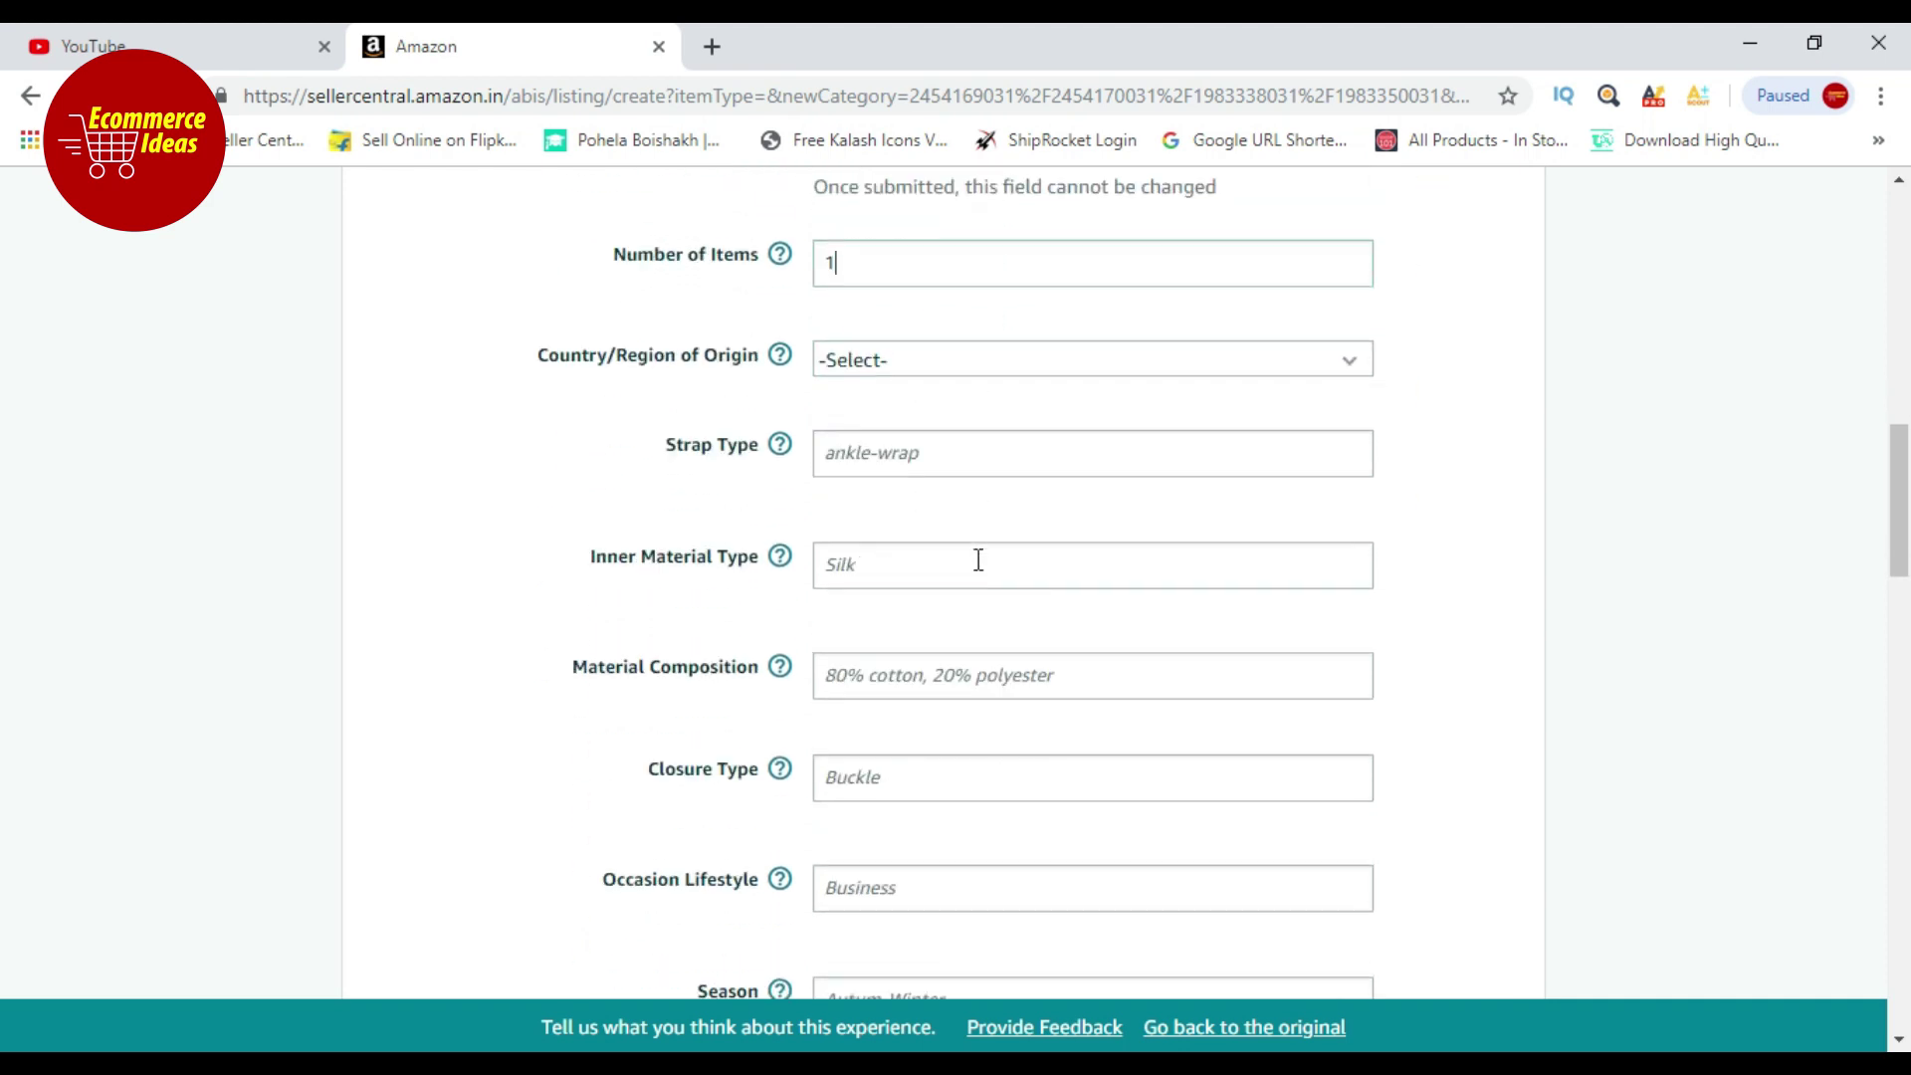
- Find the item dimension fields and look up the clutch's dimensions in the Product Details workbook in Excel, then return to the browser
scroll(978, 560, "down", 2)
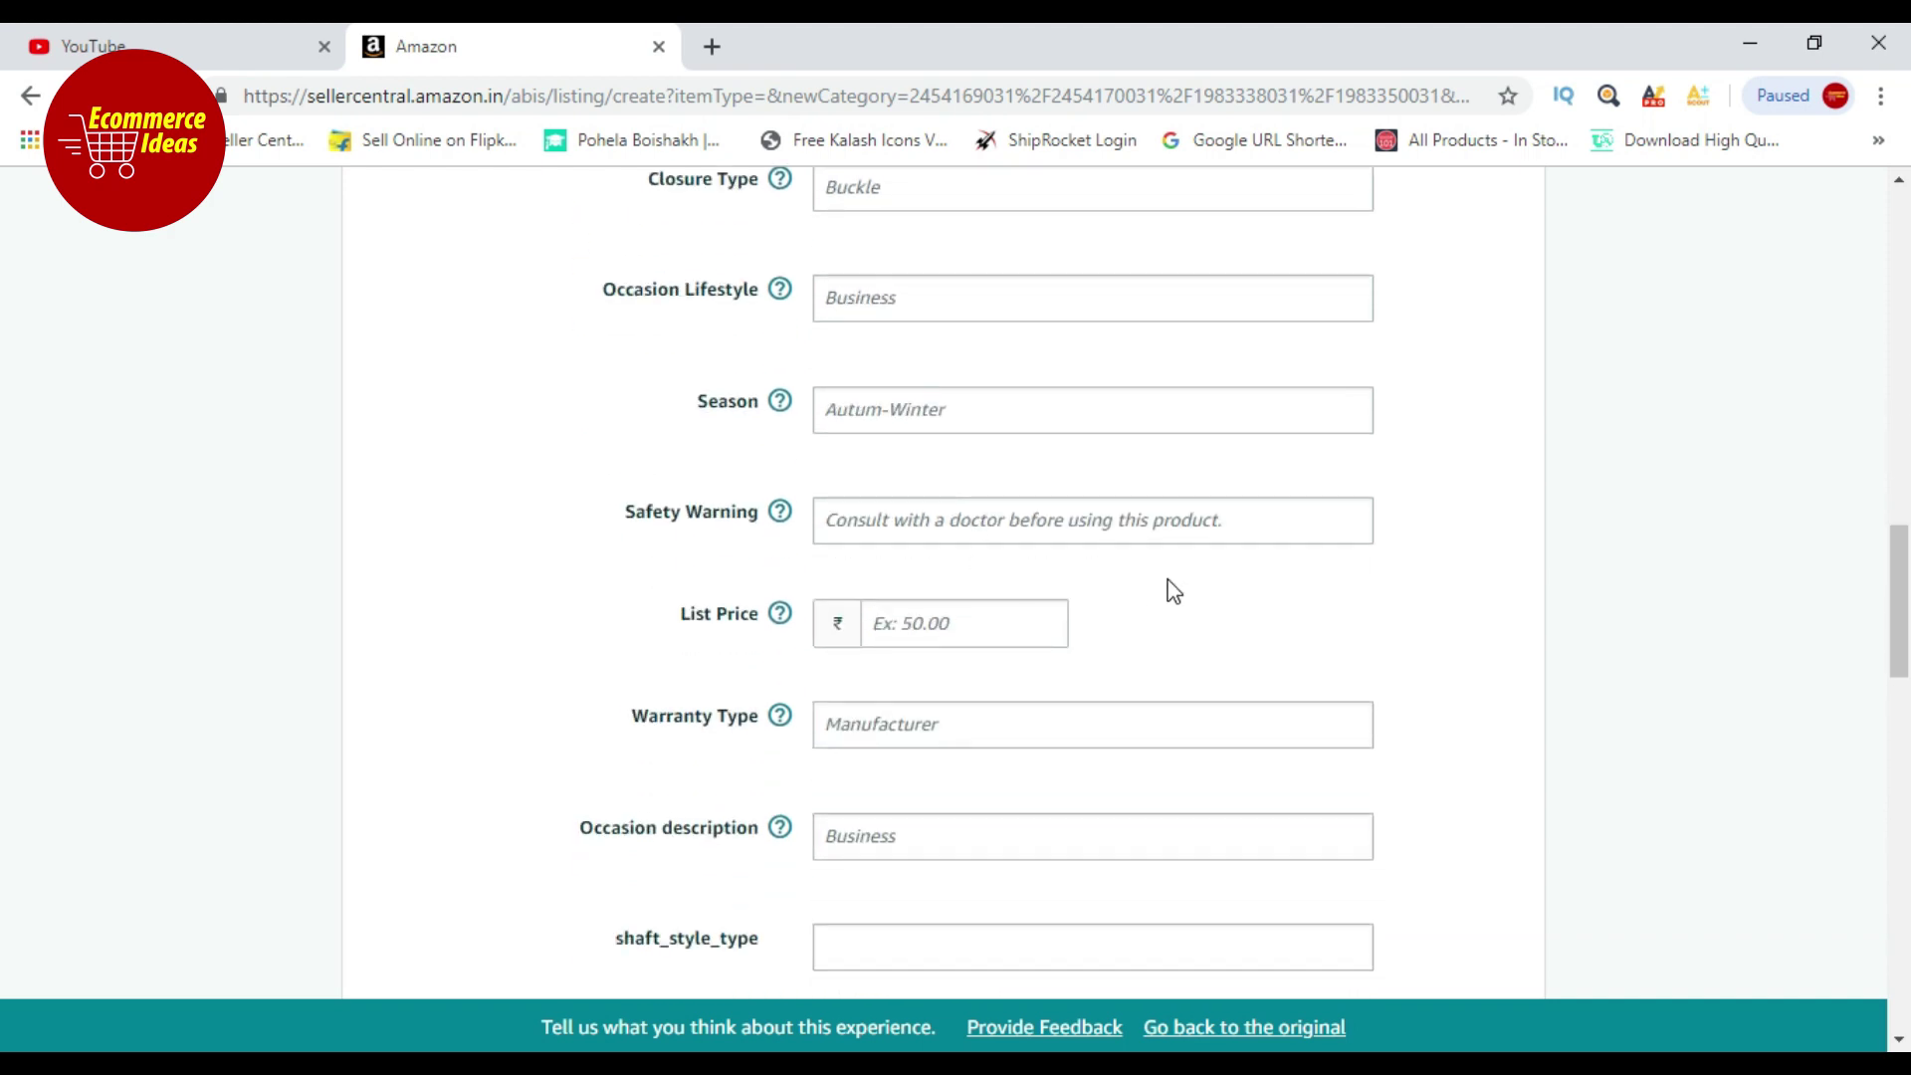
scroll(1170, 585, "down", 7)
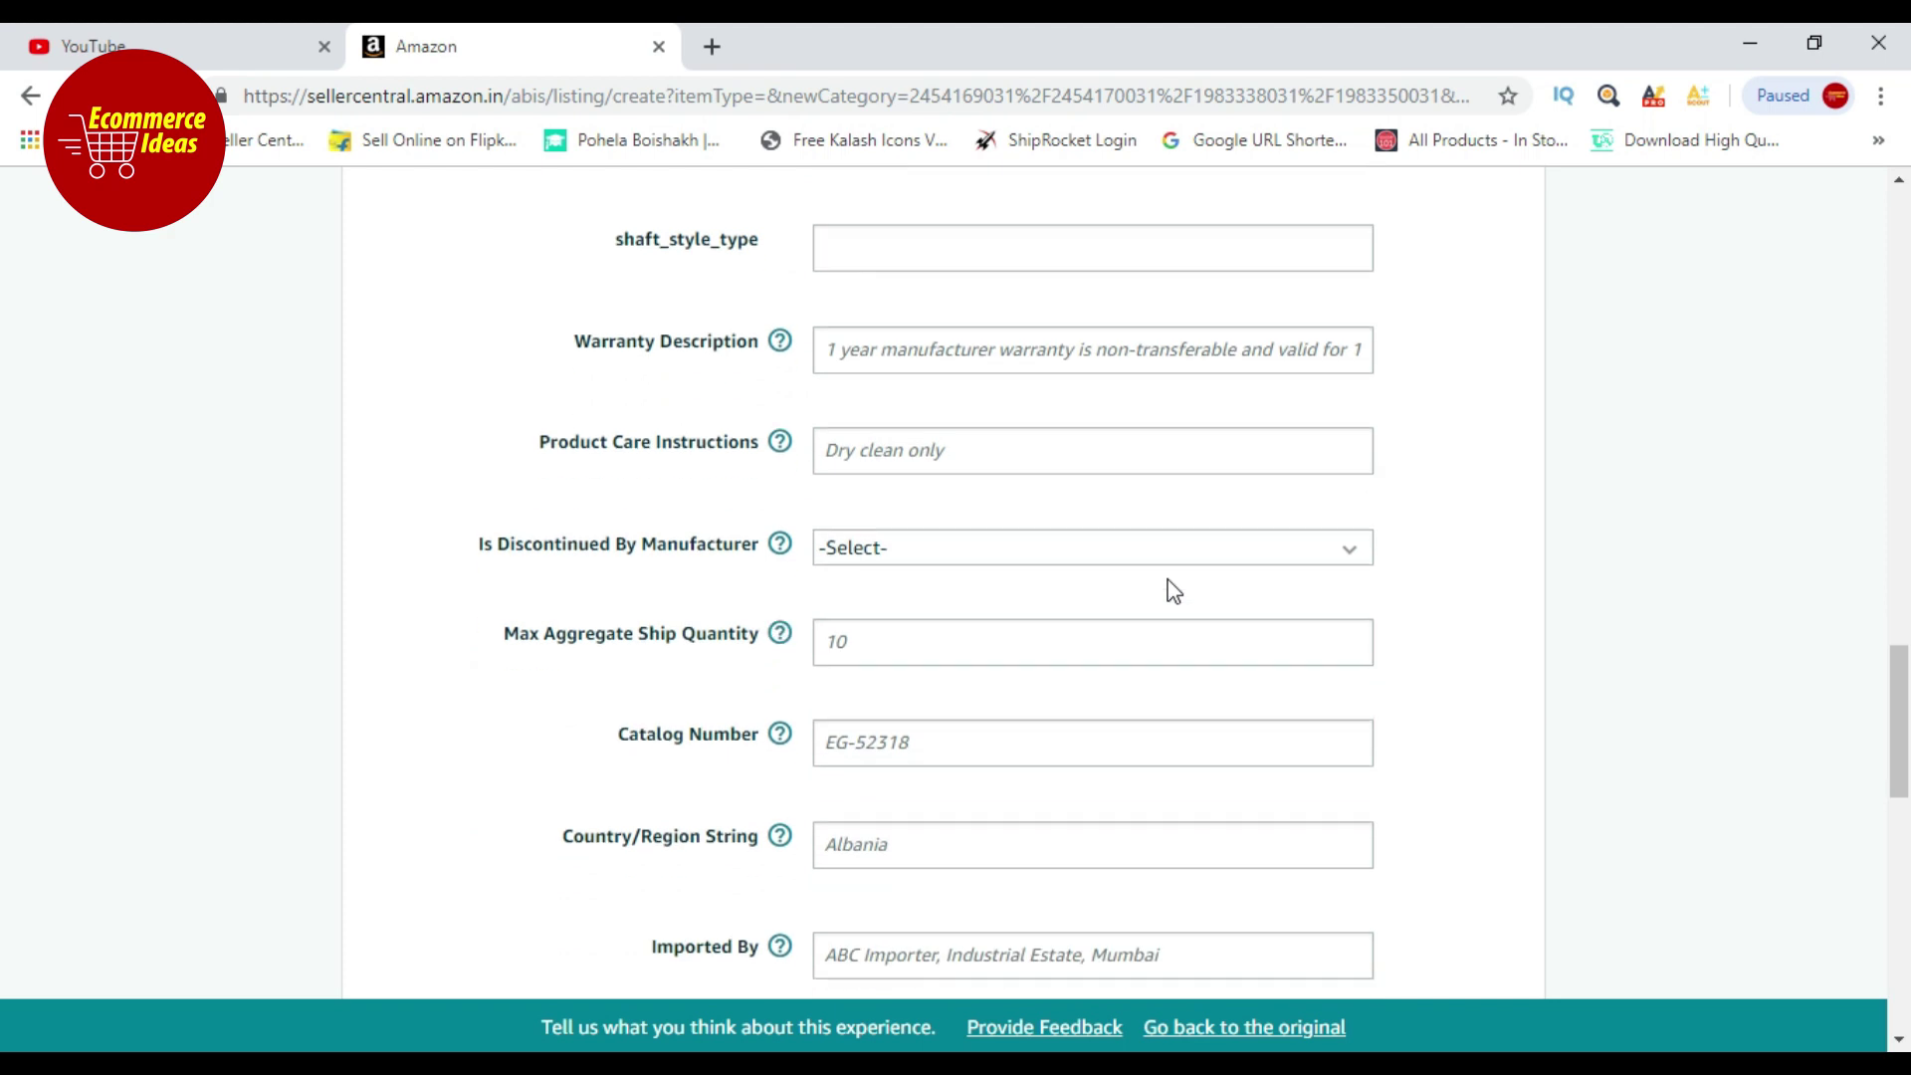
scroll(1170, 588, "down", 3)
scroll(1139, 602, "down", 3)
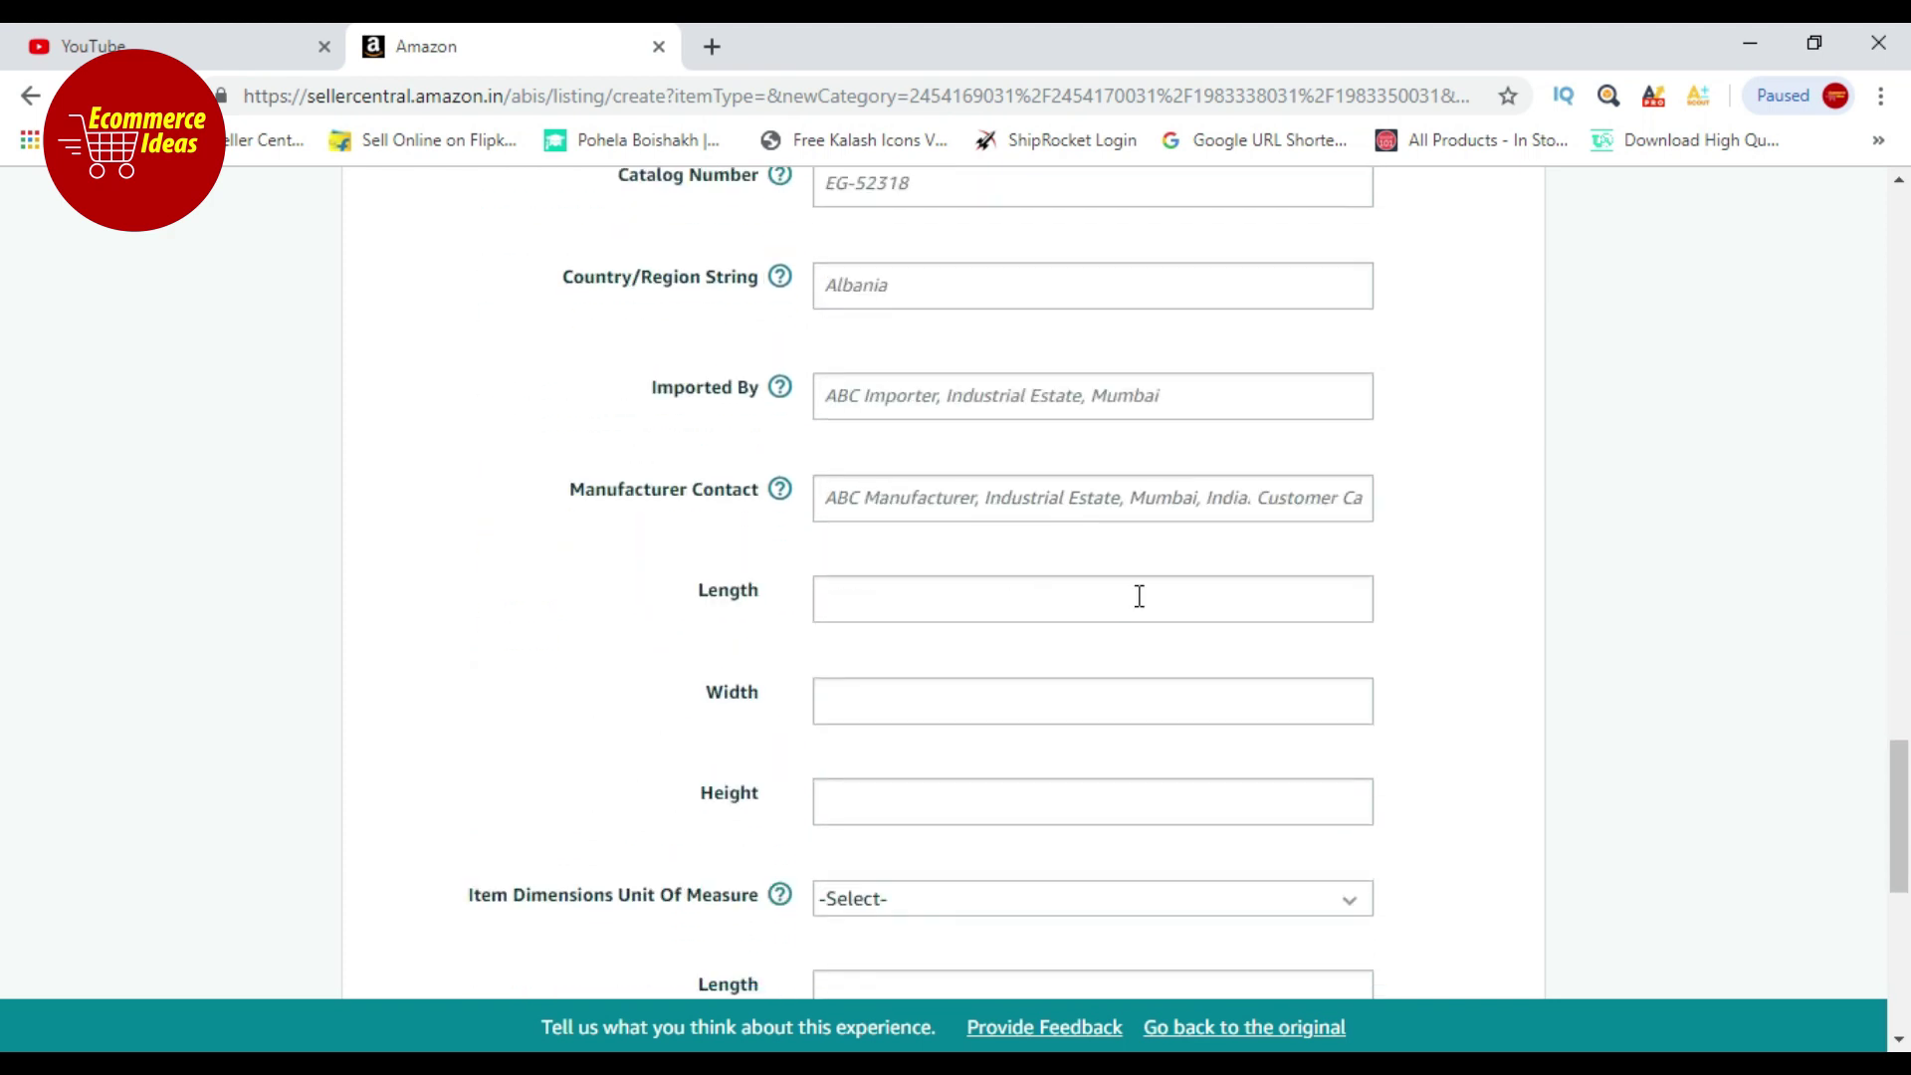
left_click(1079, 605)
key("alt+Tab")
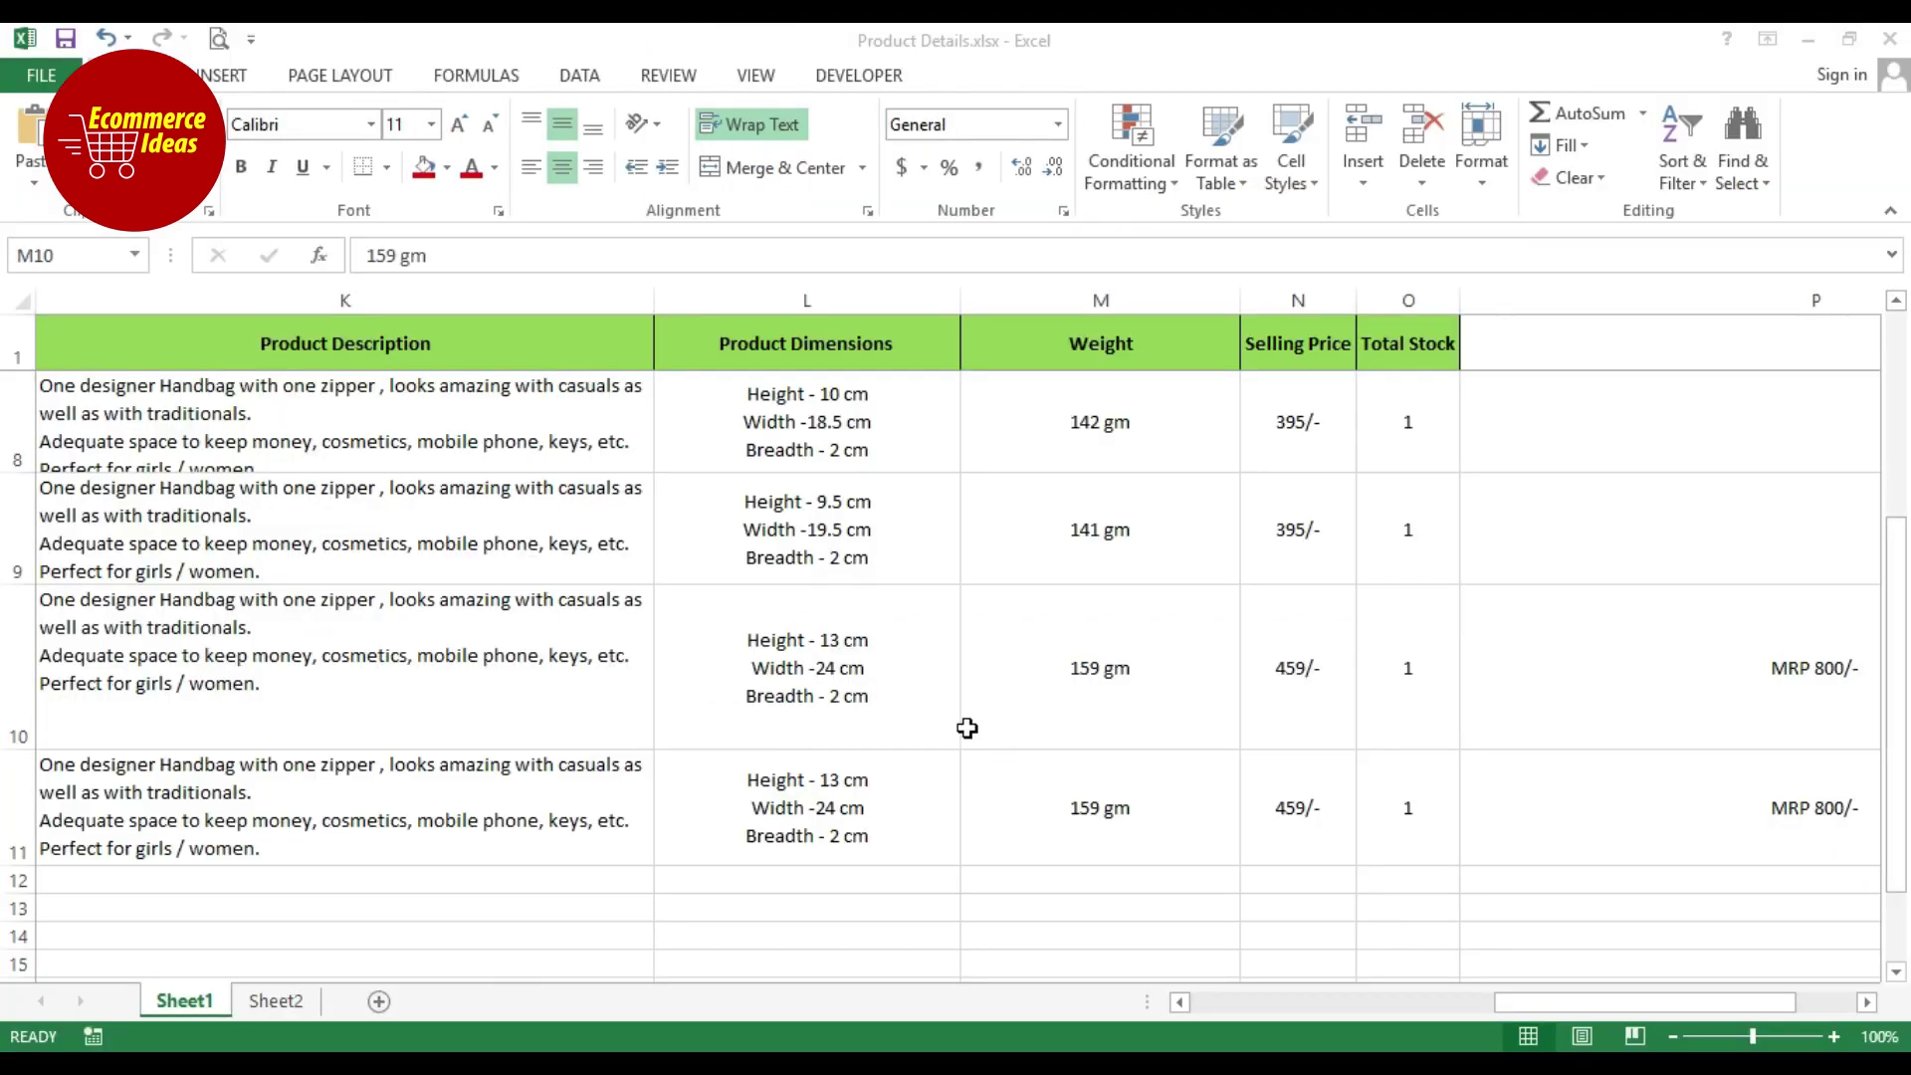
left_click(968, 726)
double_click(868, 690)
double_click(834, 638)
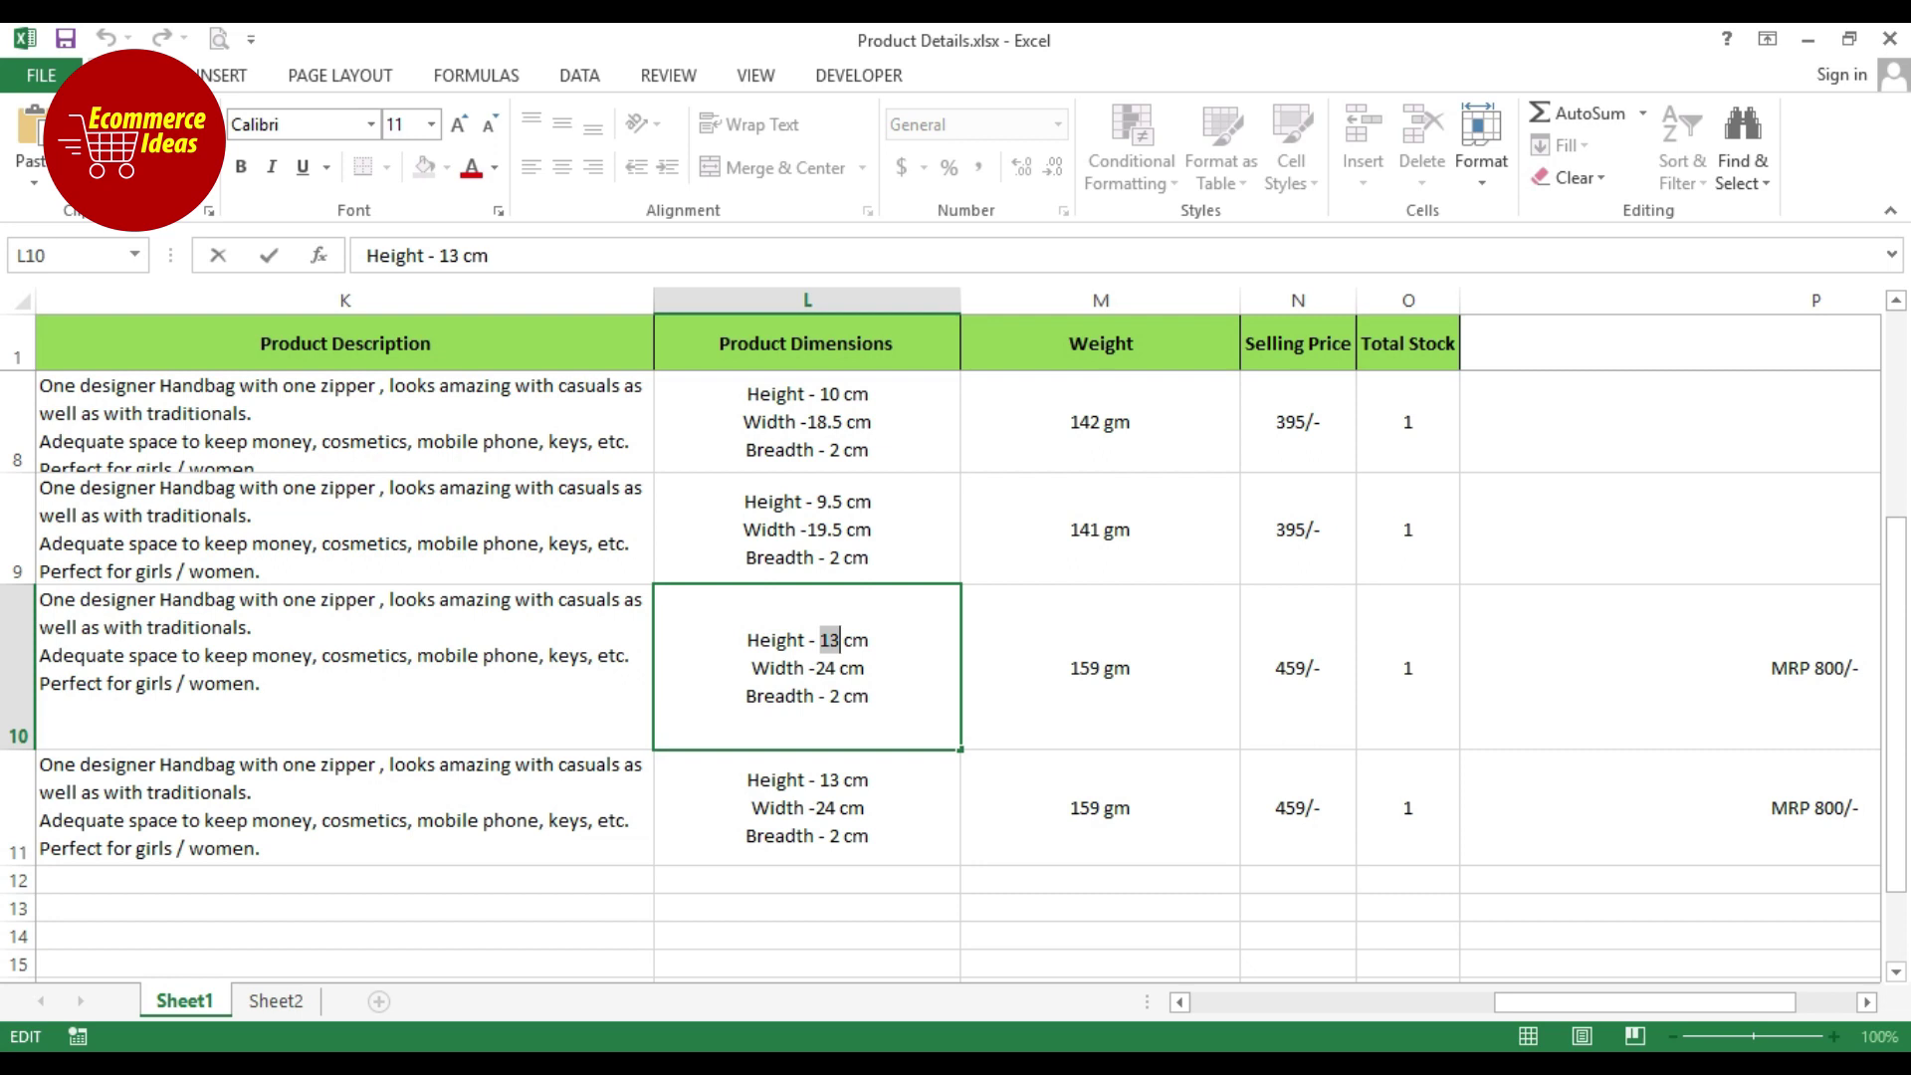
key("alt+Tab")
- Enter 13 as the item Length and 24 as the item Width, rechecking the dimensions in the Excel workbook
left_click(905, 596)
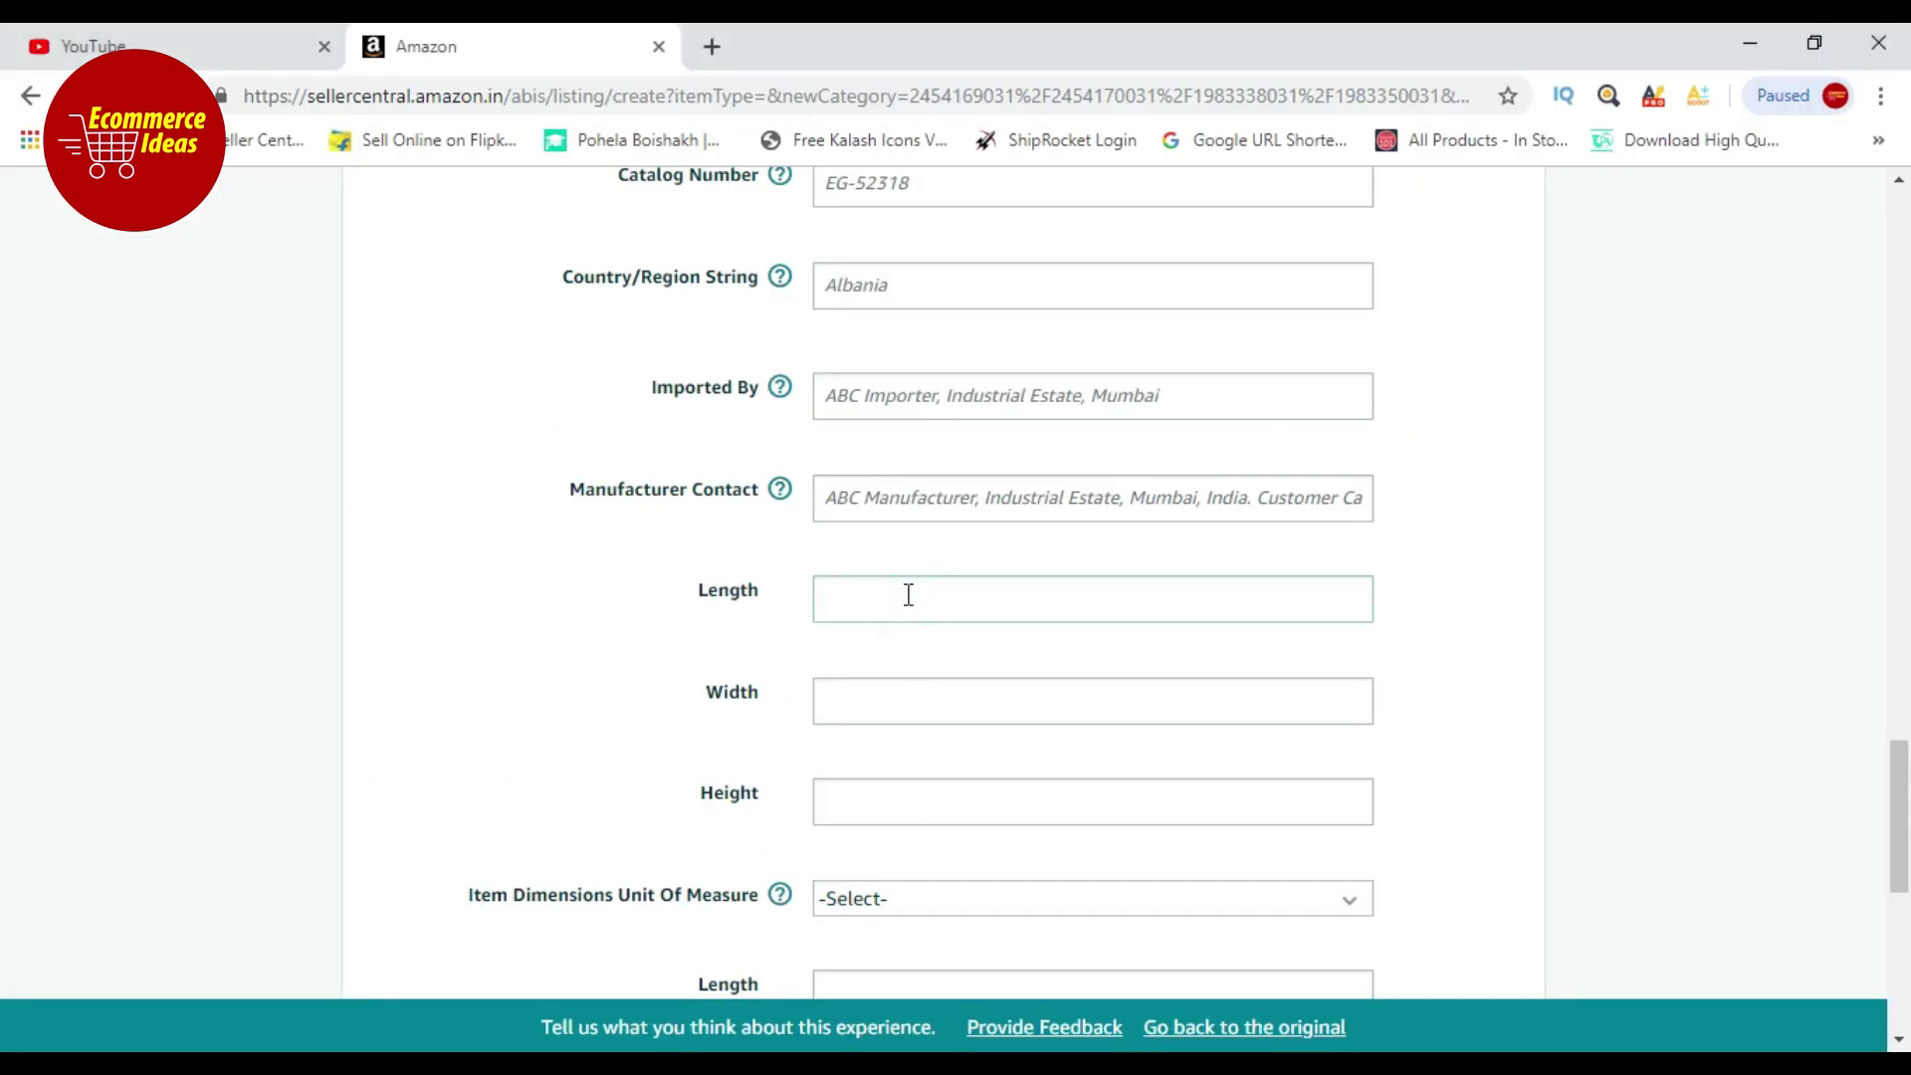
type("13")
key("alt+Tab")
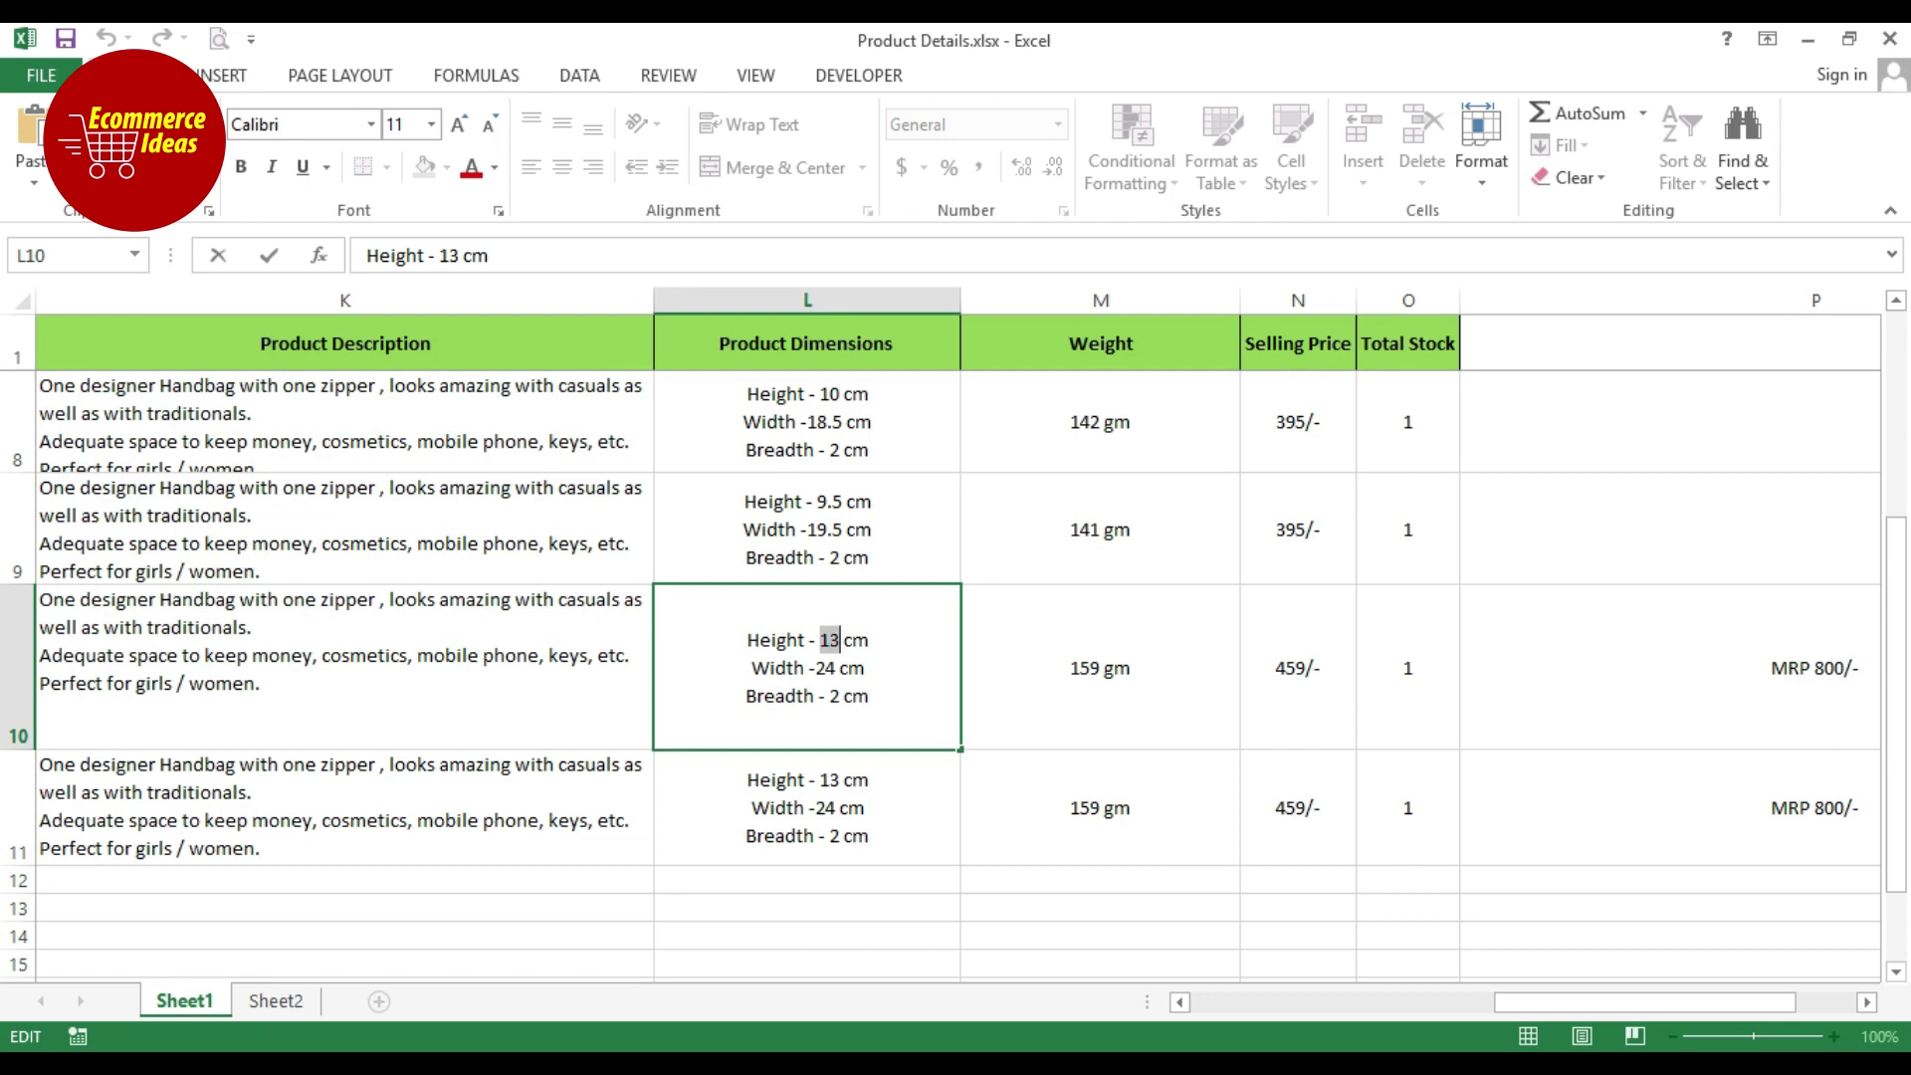
key("alt+Tab")
left_click(856, 707)
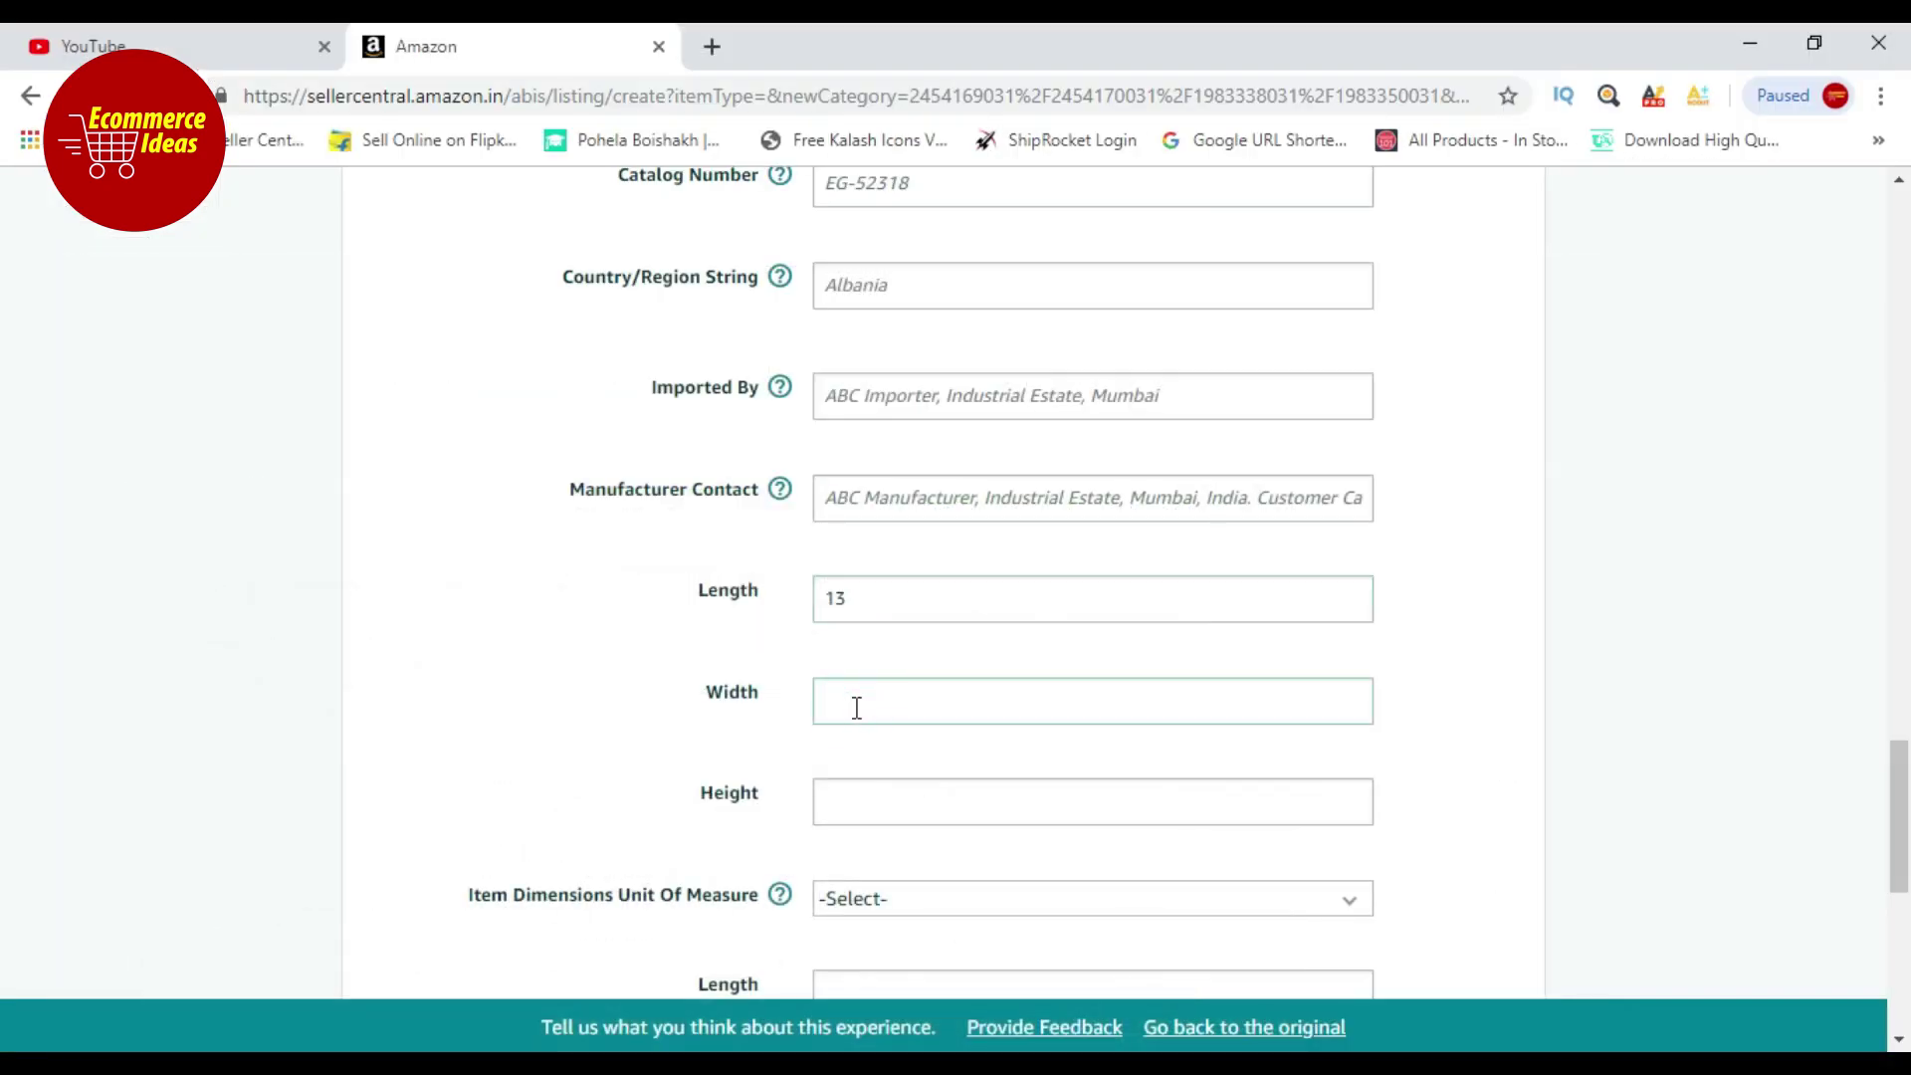
type("24")
- Change the item Length to 2 and set the item Height to 13
left_click(861, 802)
double_click(851, 598)
double_click(864, 804)
double_click(866, 597)
type("2")
double_click(879, 784)
type("13")
- Check the dimension unit in the Excel workbook and set the Item Dimensions Unit Of Measure to CM in the browser
scroll(1015, 733, "down", 3)
left_click(943, 617)
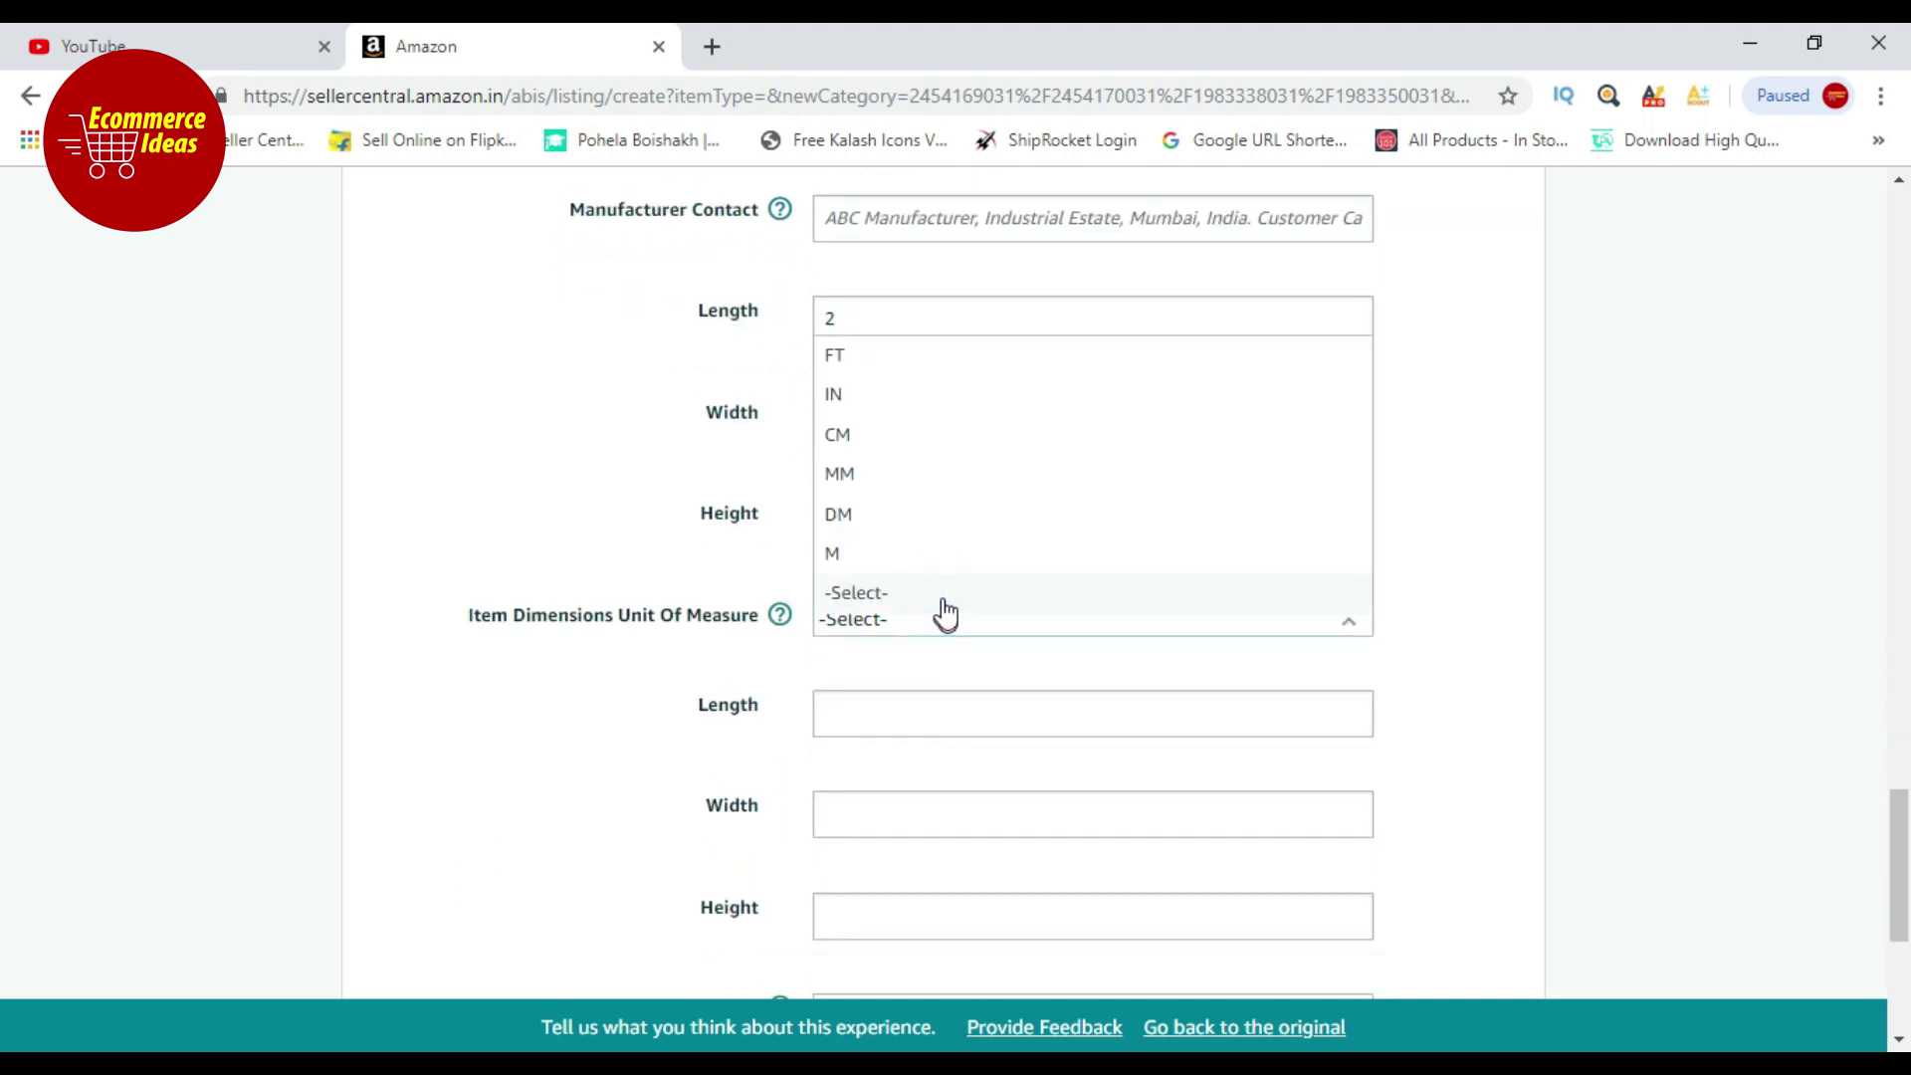
key("alt+Tab")
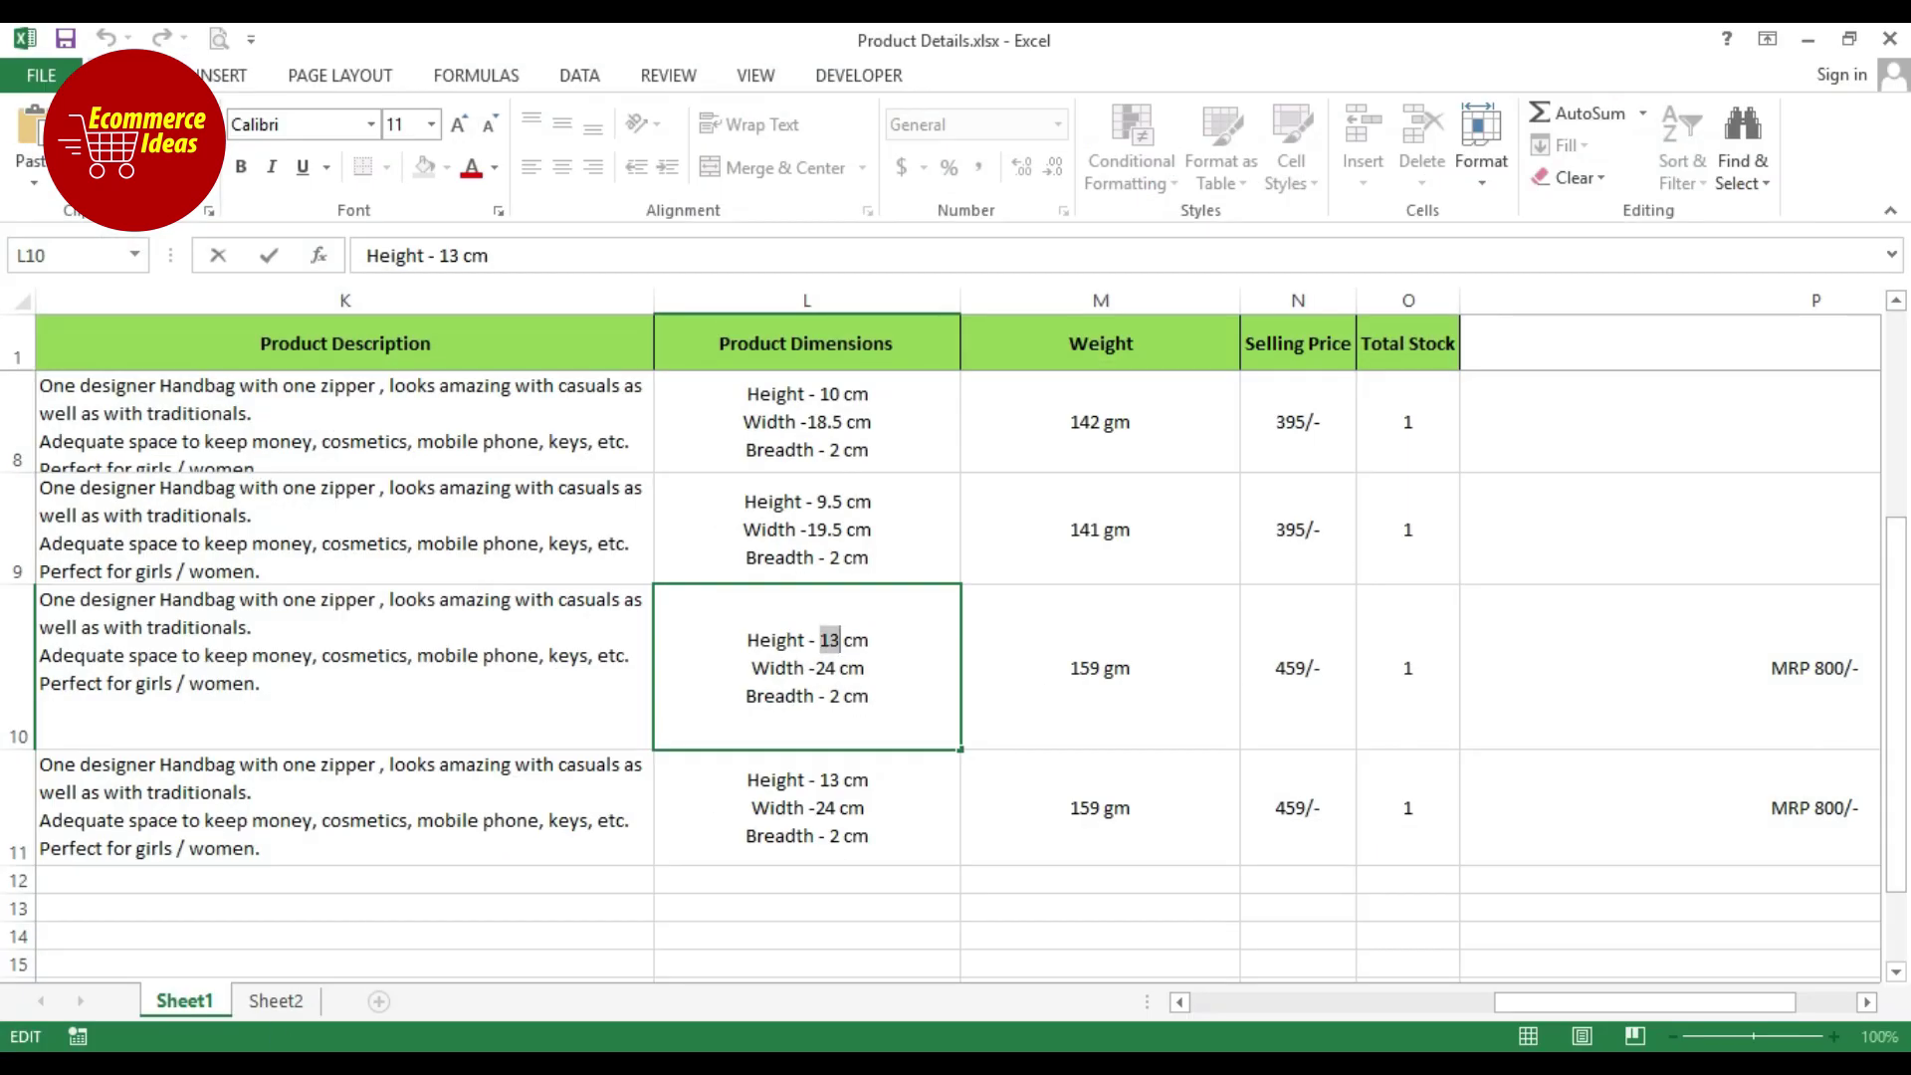
key("alt+Tab")
left_click(952, 618)
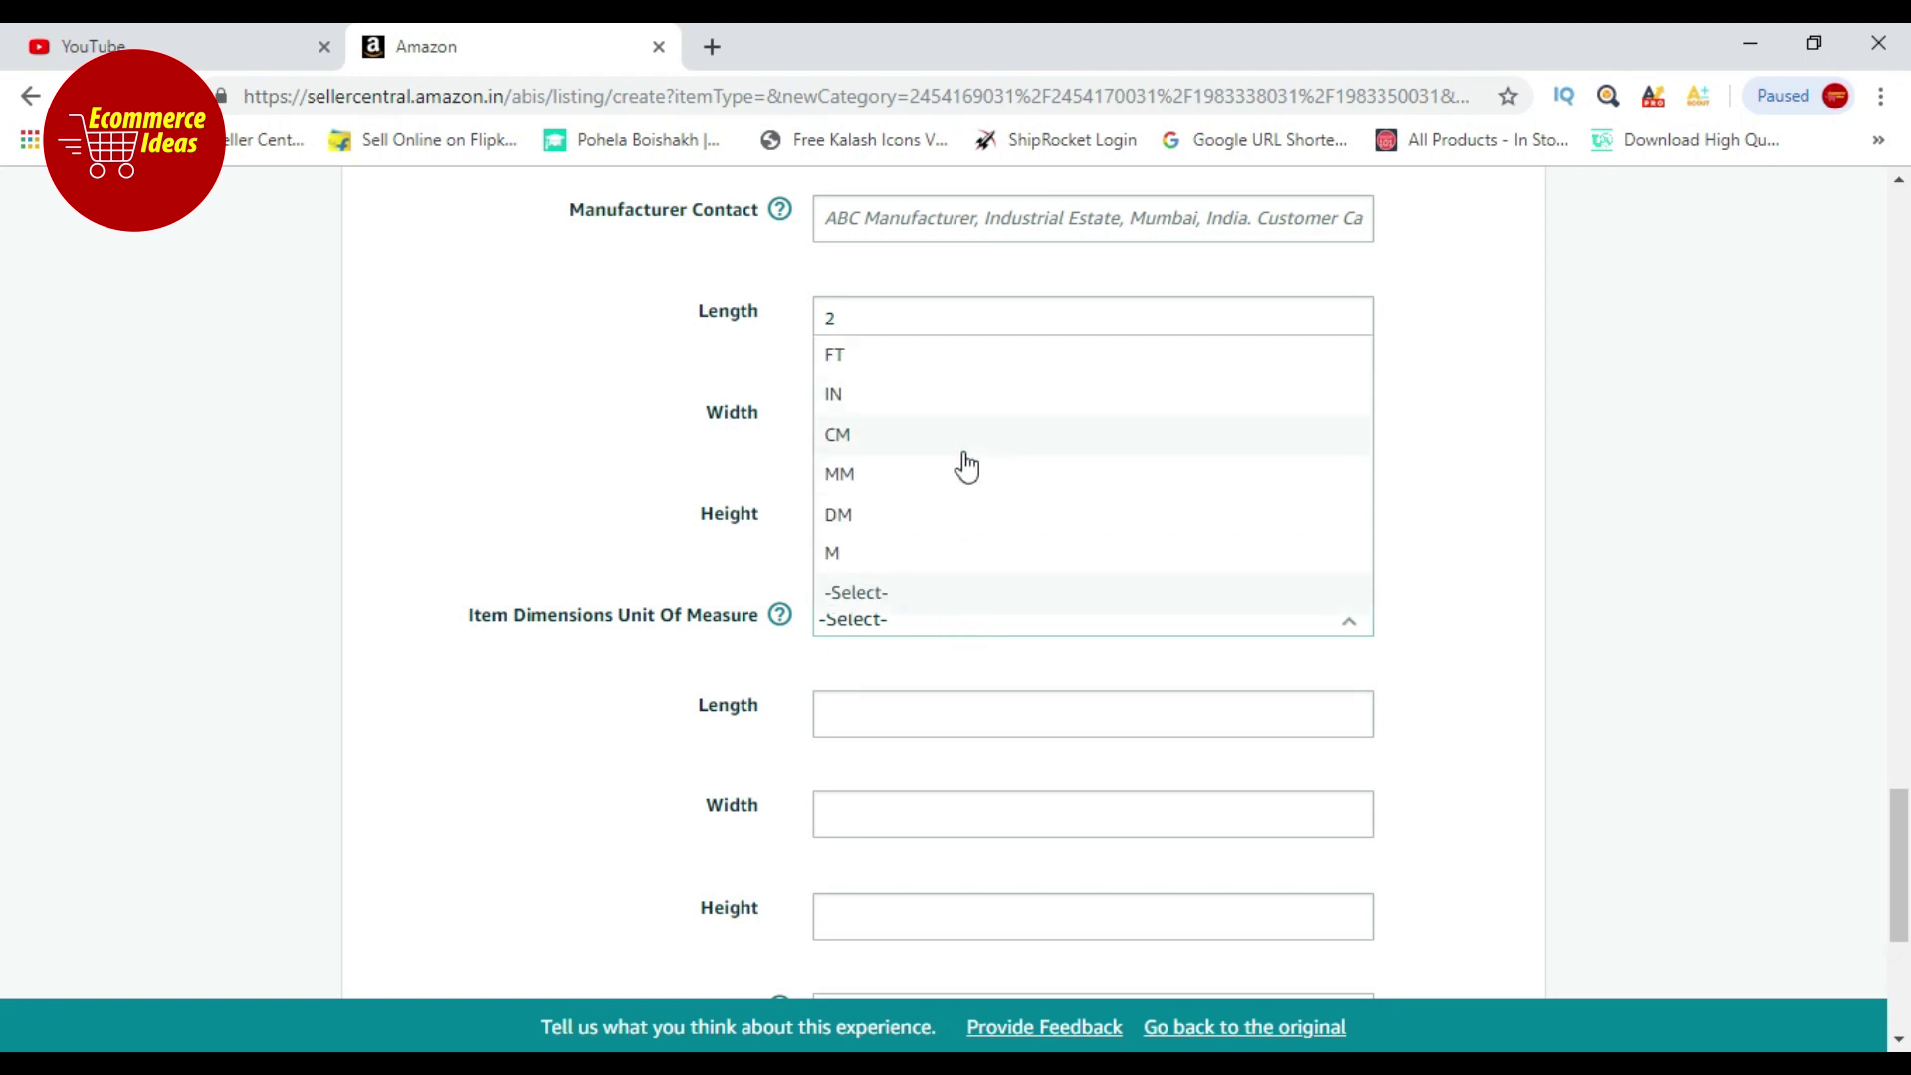
left_click(962, 436)
scroll(1229, 575, "down", 1)
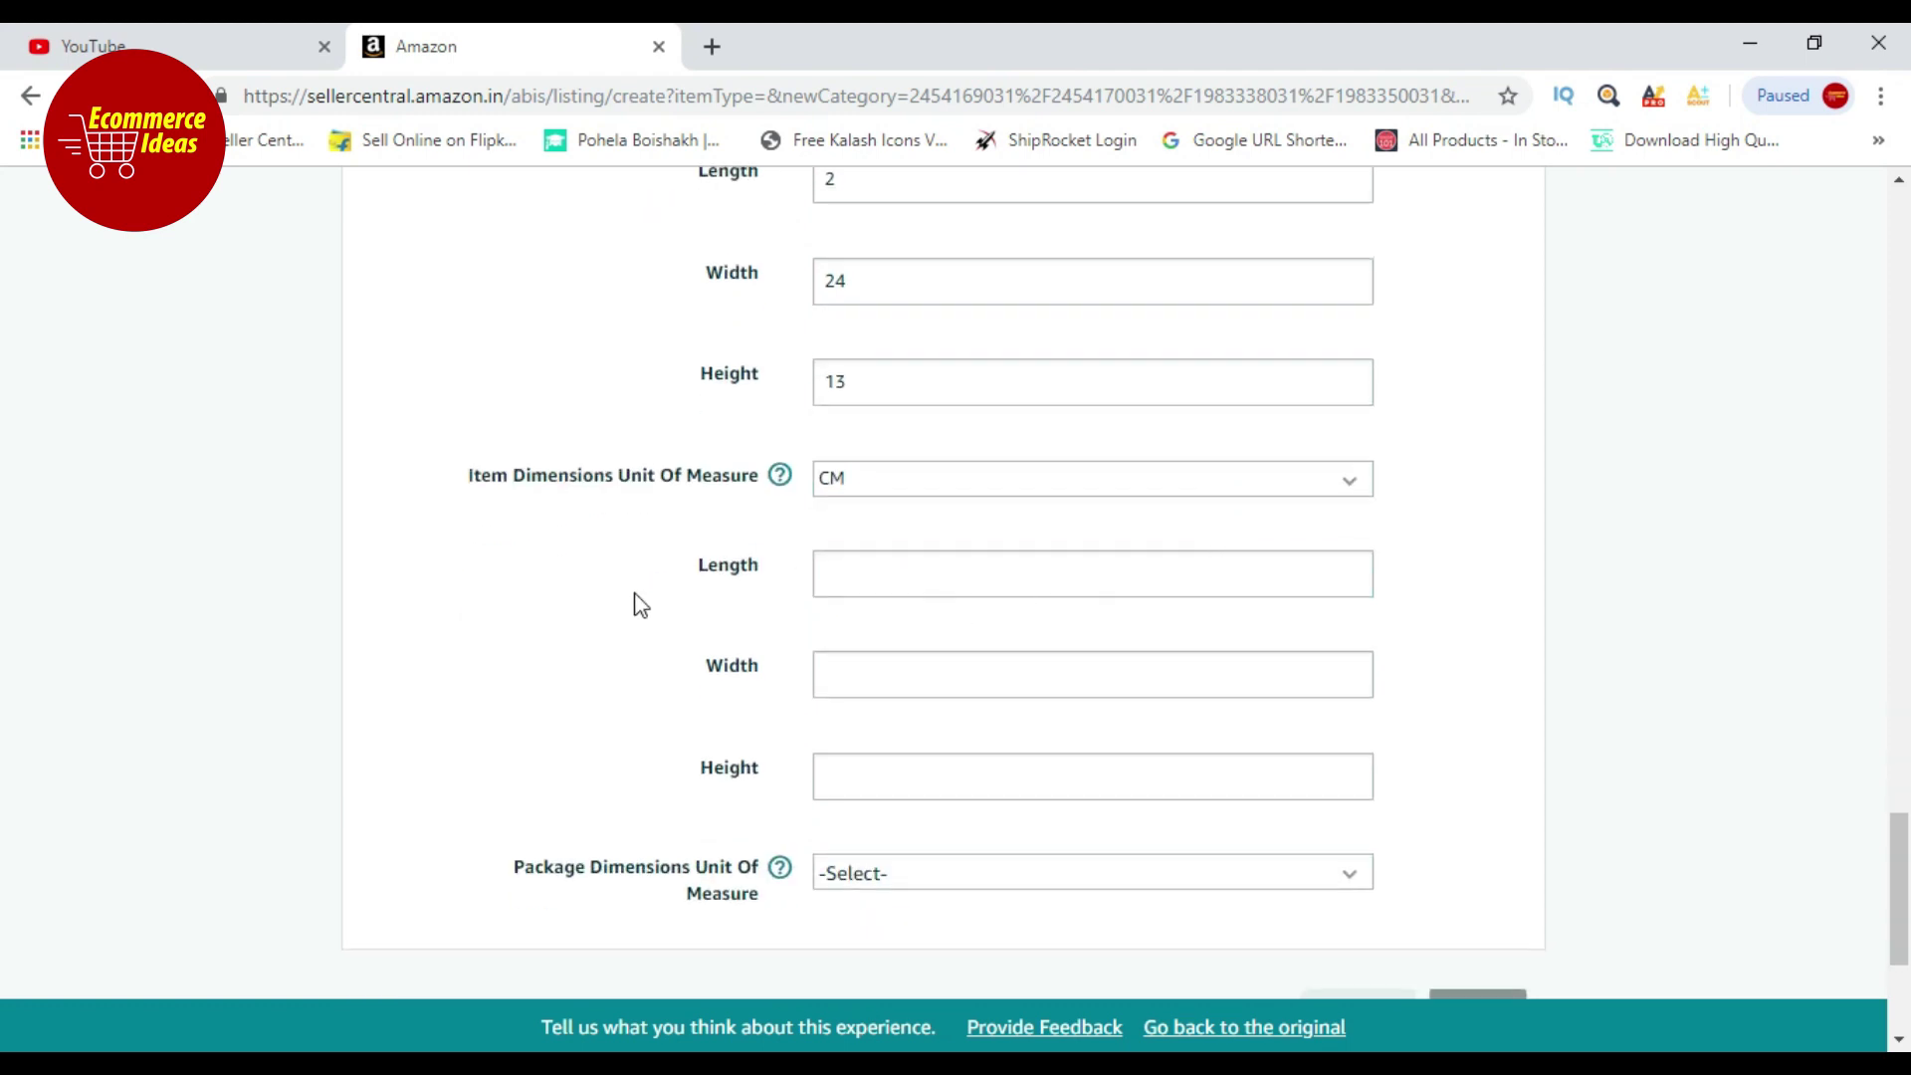
- Examine the package dimension fields and their unit options, and review the More Details form from beginning to end
scroll(1019, 576, "up", 2)
scroll(1343, 457, "down", 3)
scroll(1264, 456, "up", 1)
scroll(1085, 537, "down", 3)
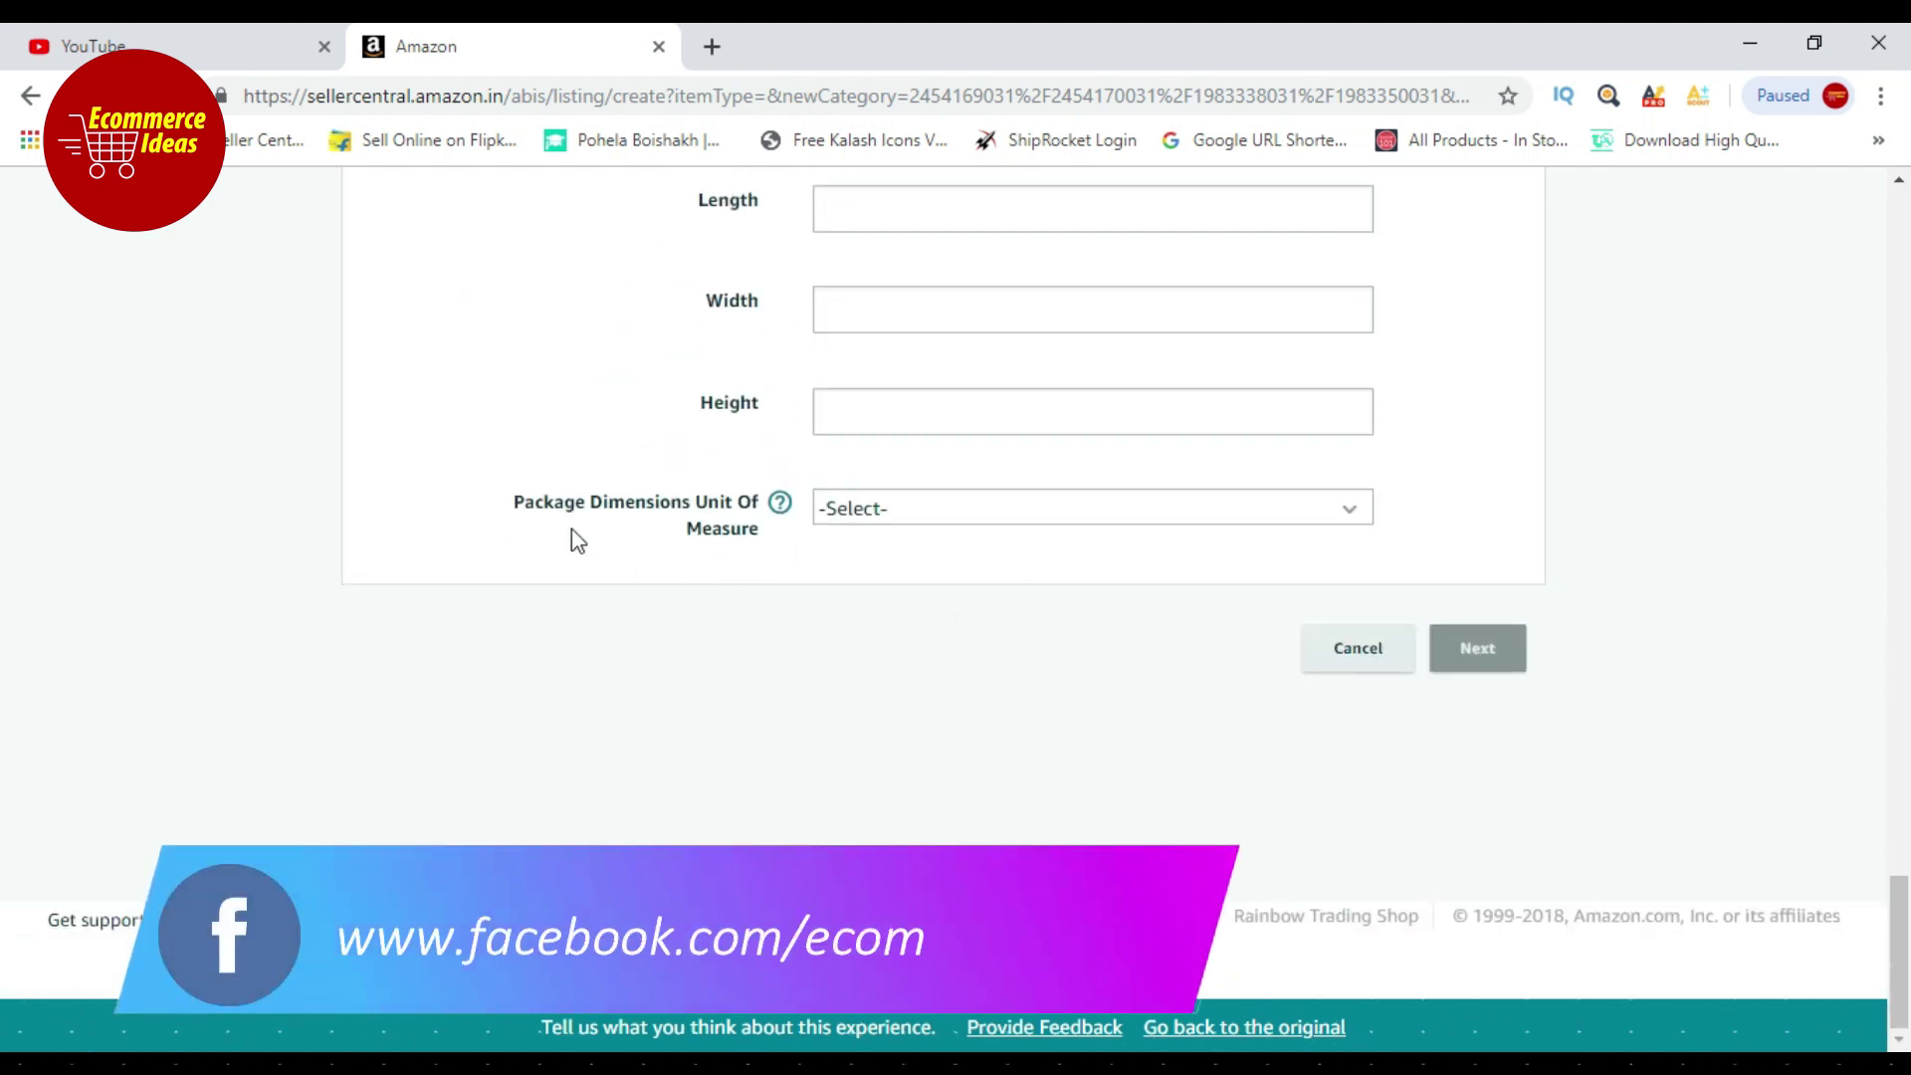
left_click(977, 512)
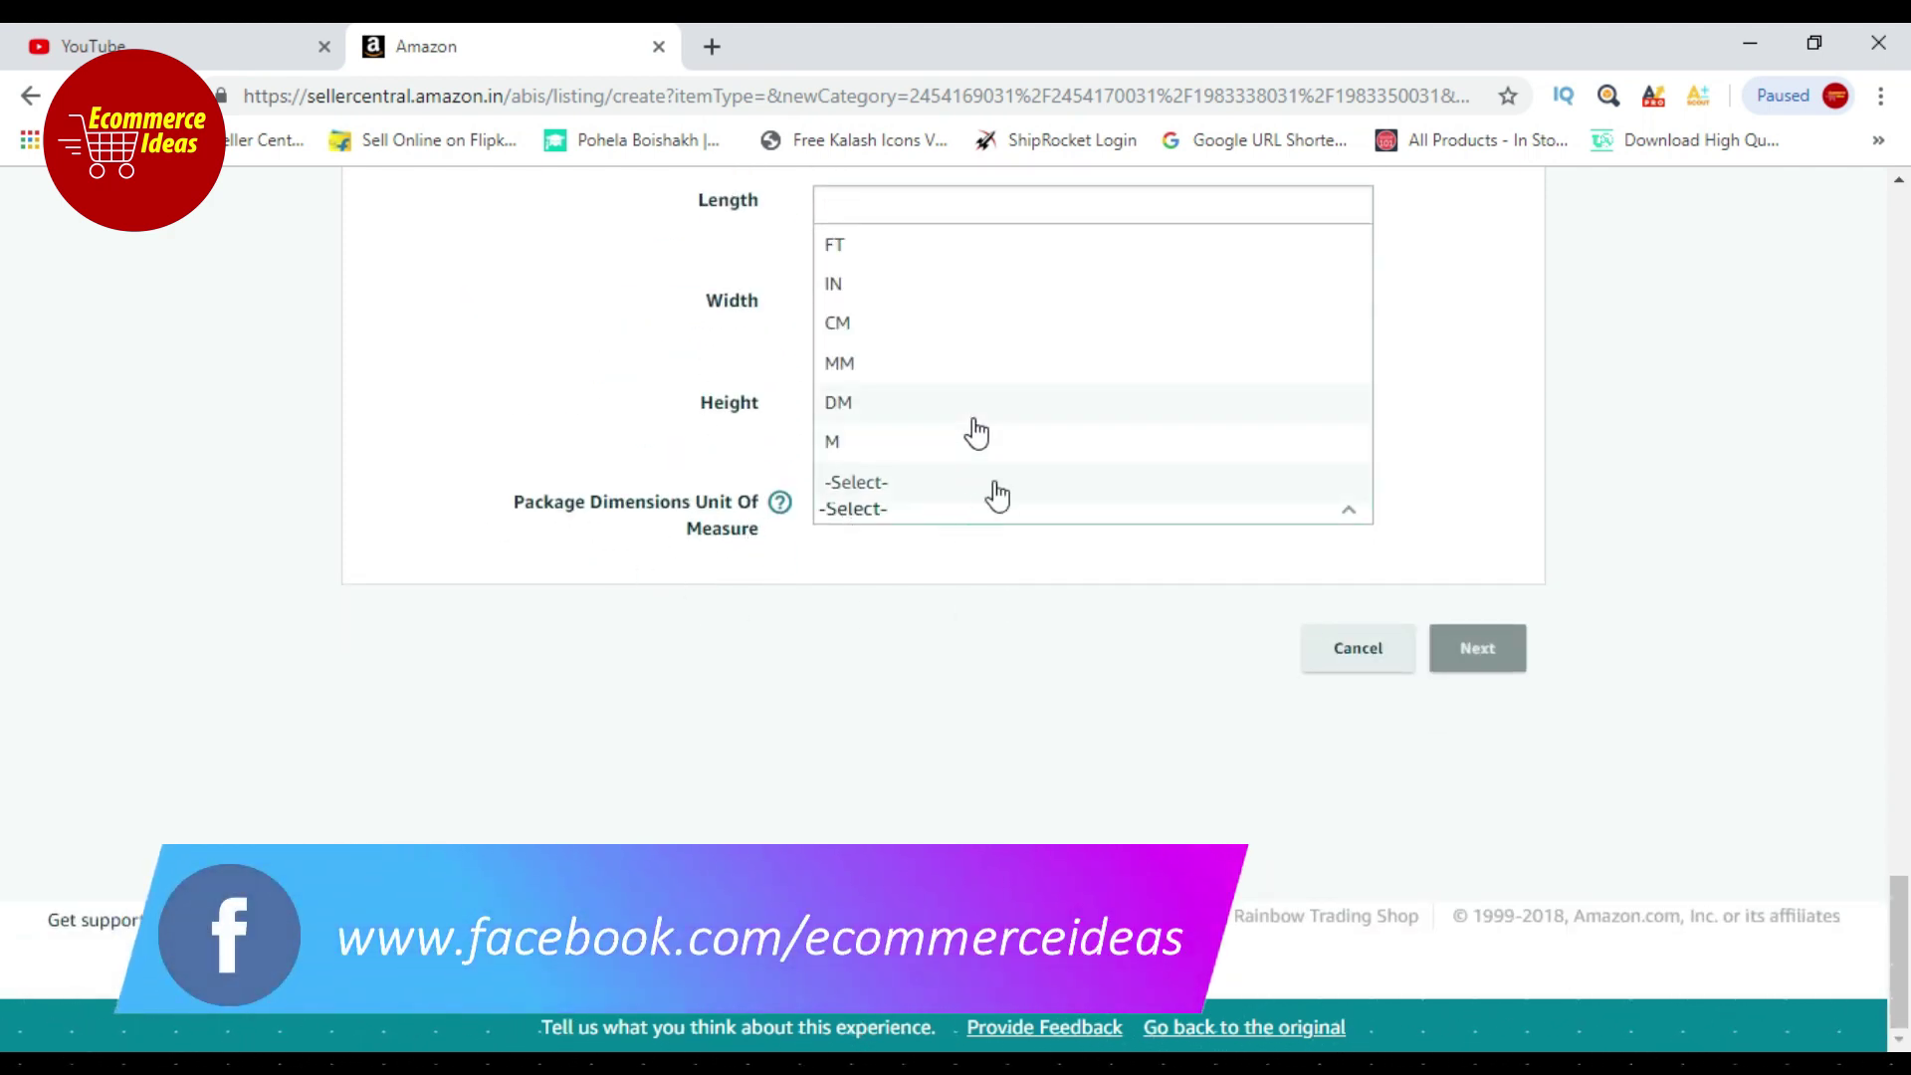
left_click(1038, 582)
scroll(1035, 585, "up", 3)
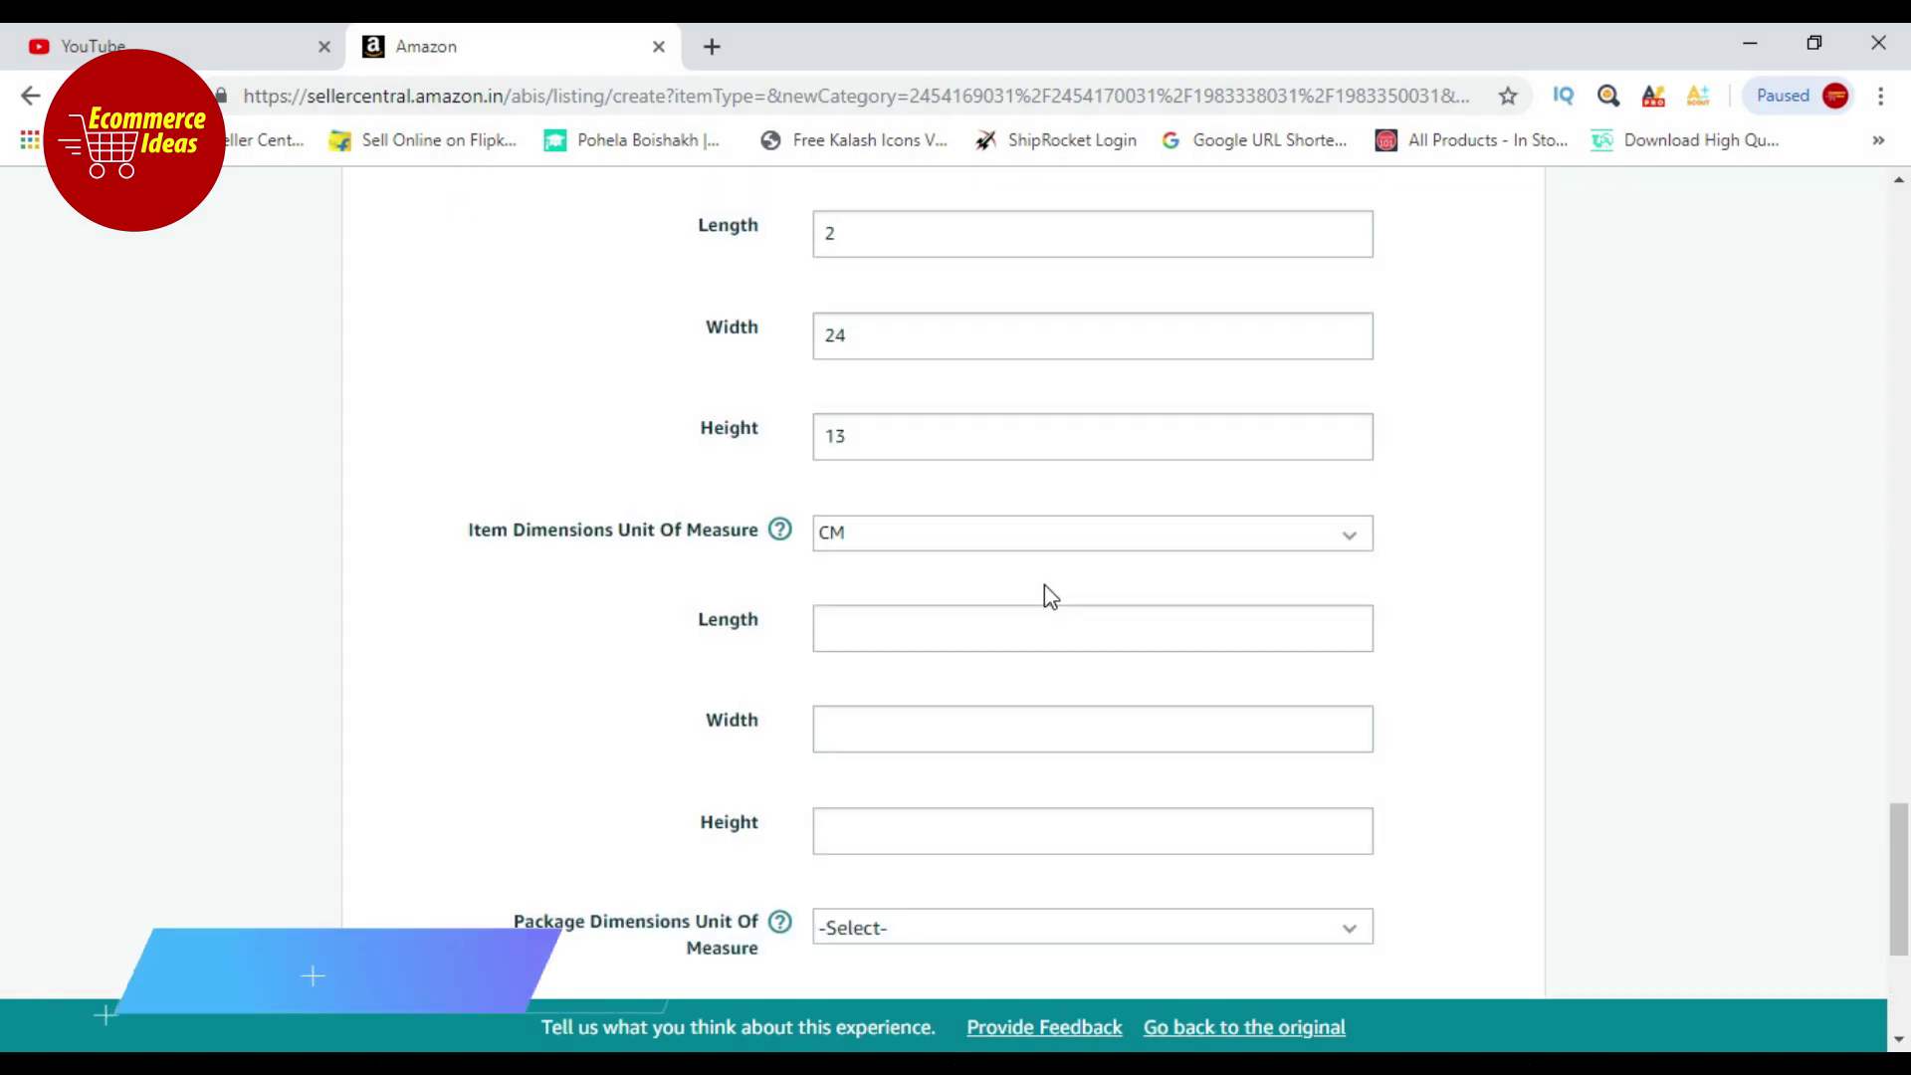
scroll(1293, 522, "down", 4)
scroll(1458, 711, "up", 12)
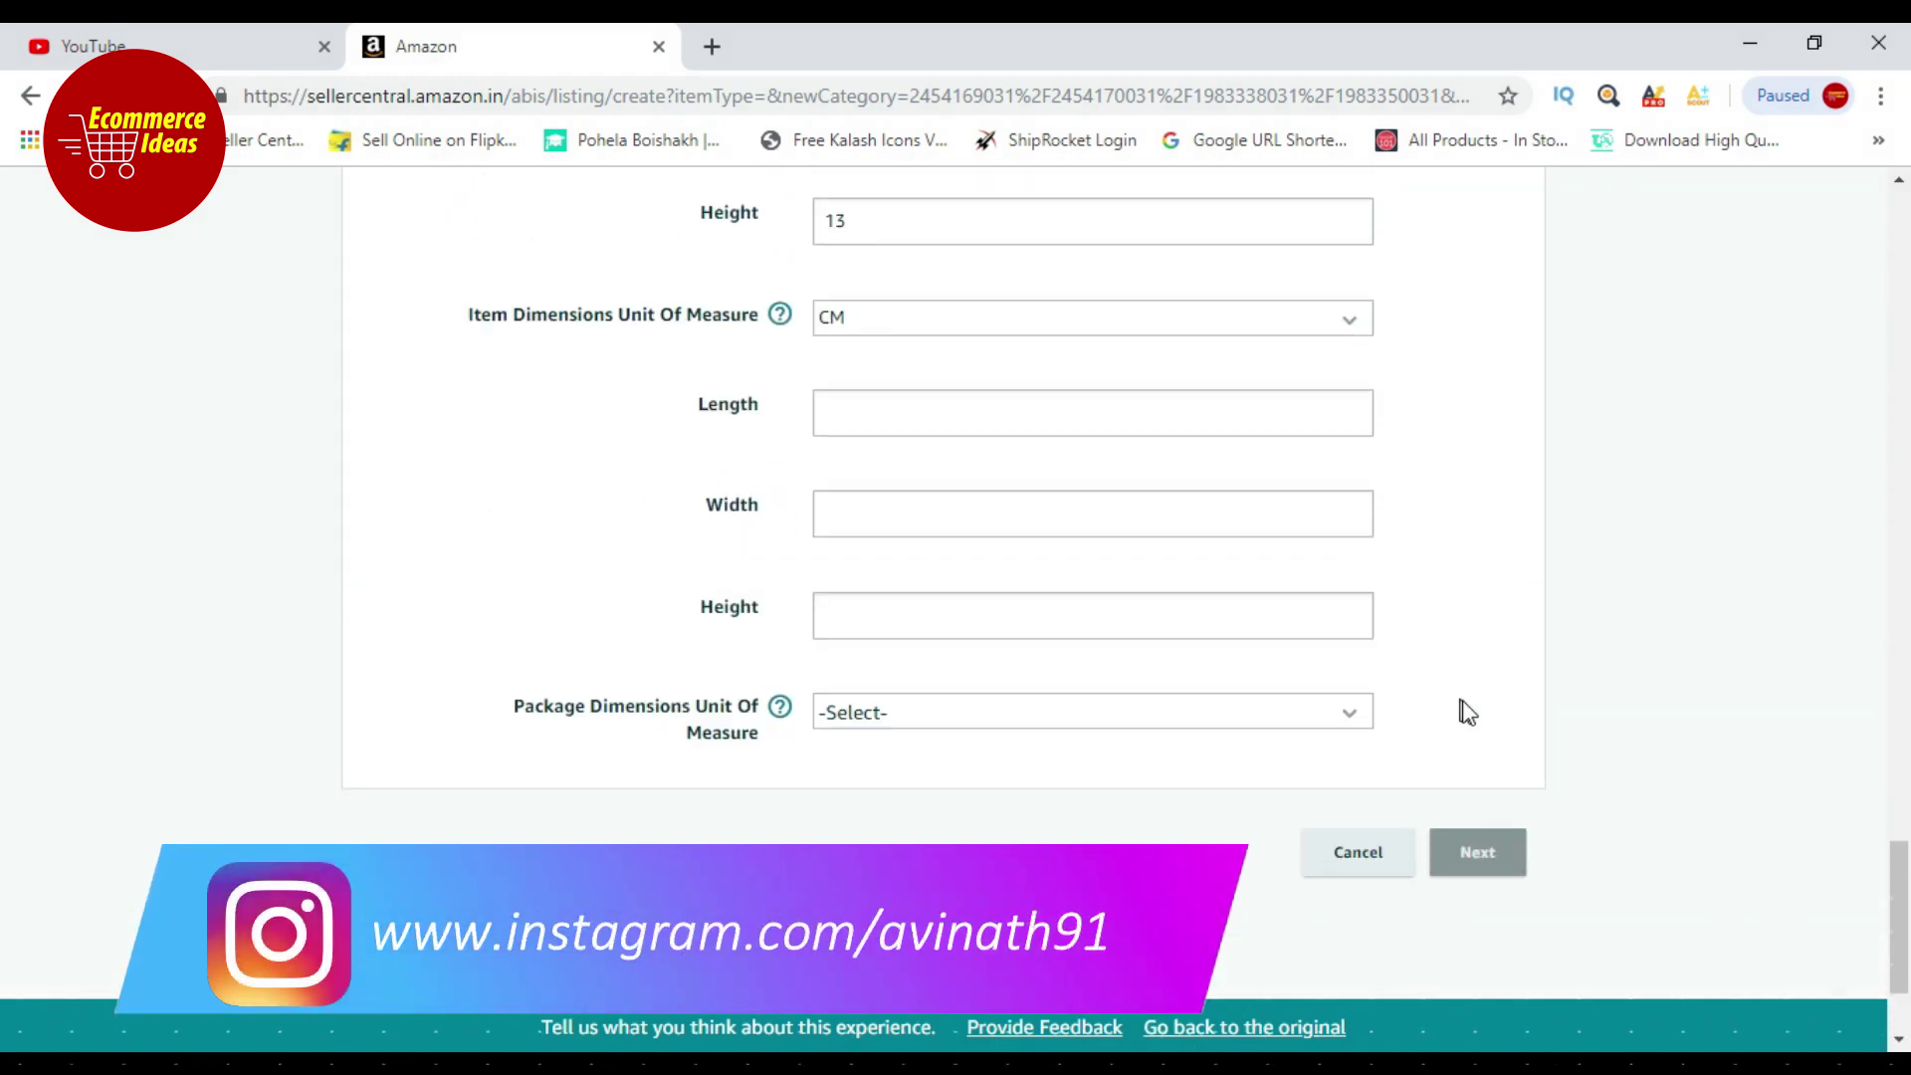
scroll(1470, 712, "up", 15)
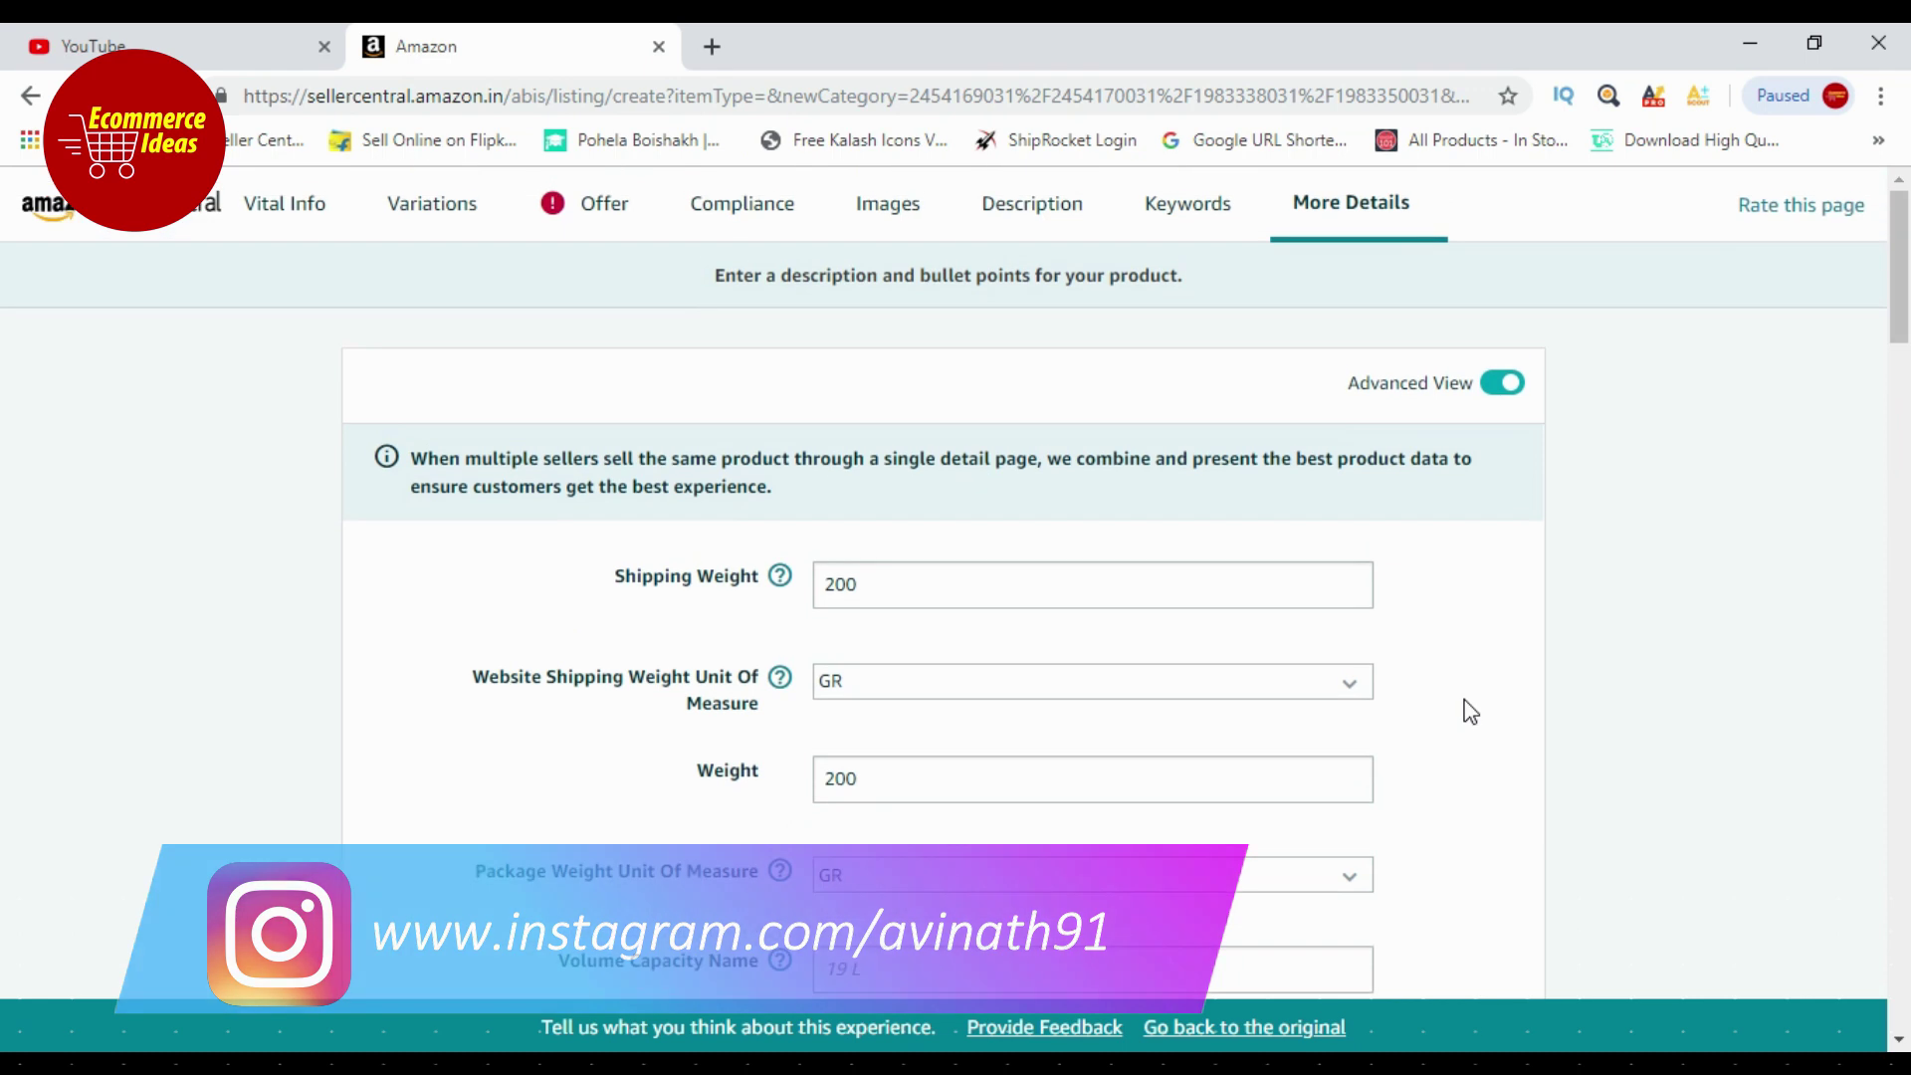
scroll(1651, 487, "down", 10)
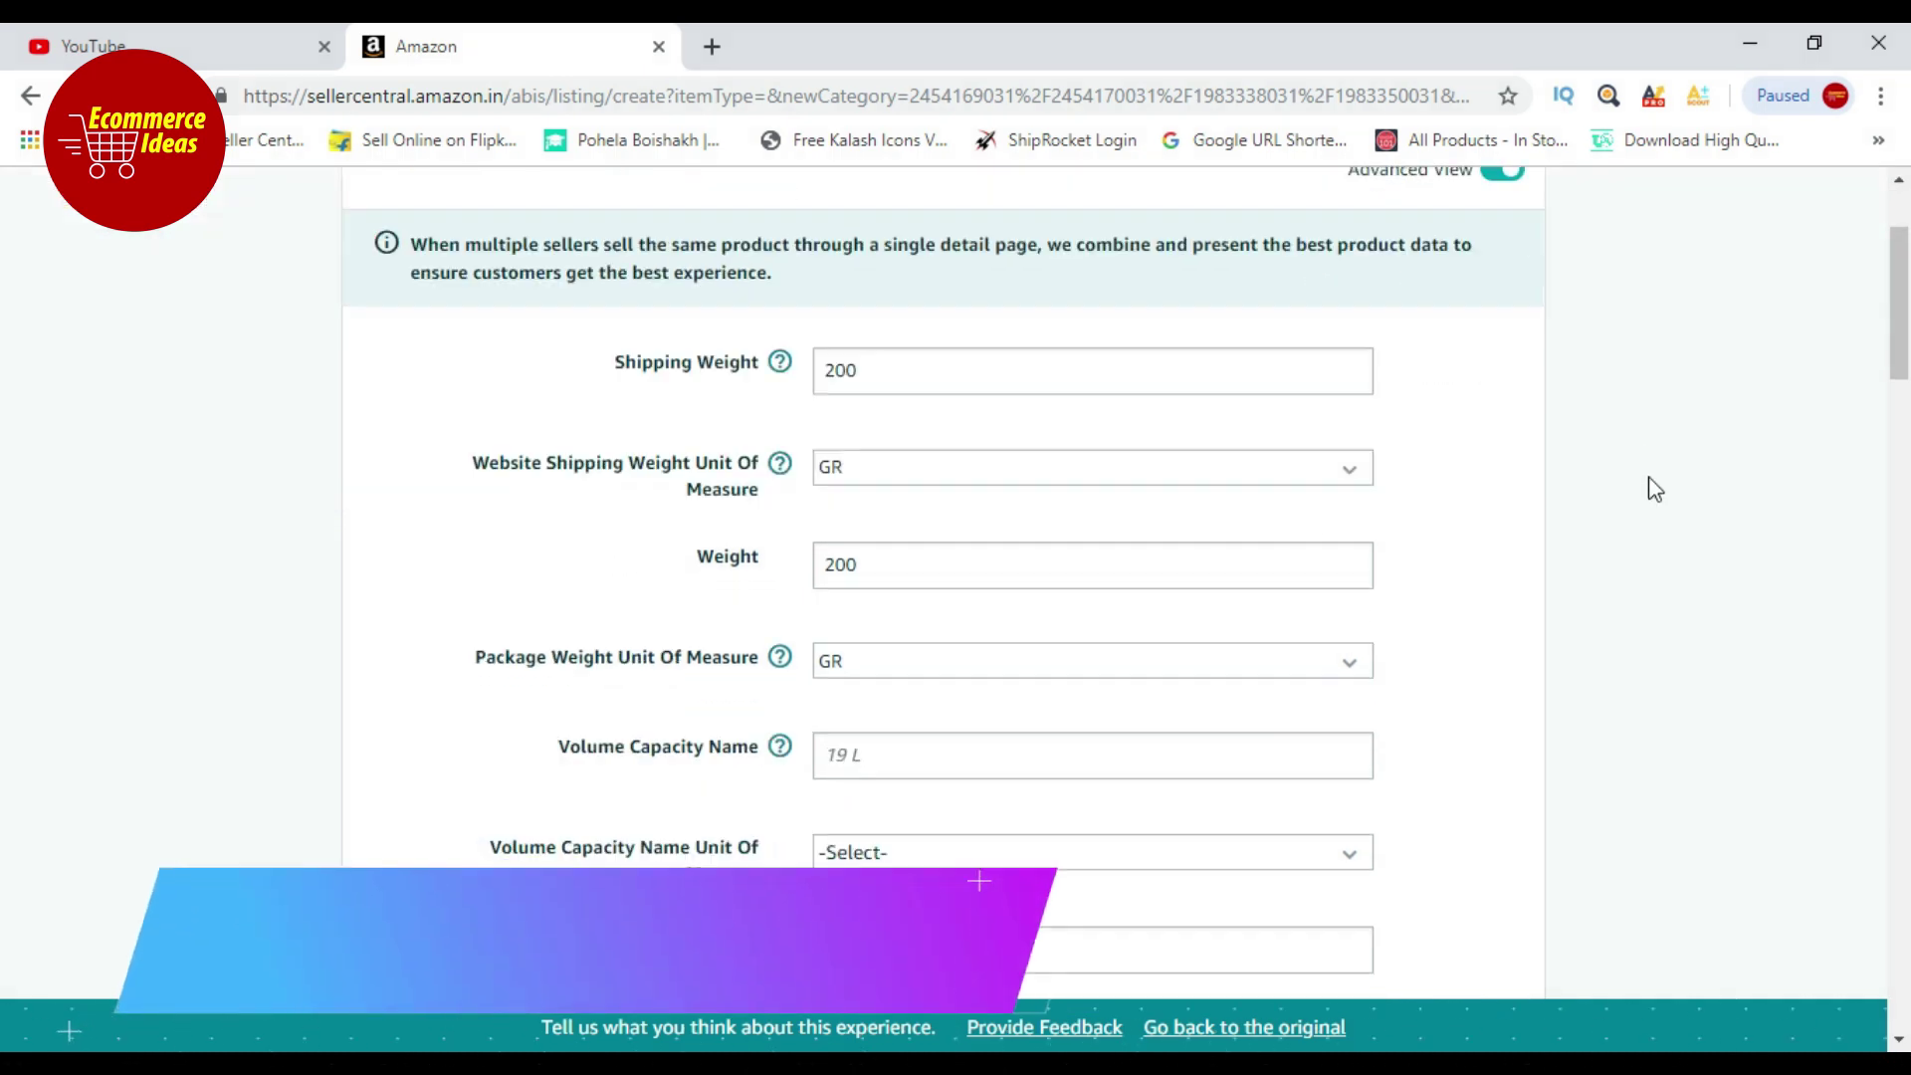
scroll(1637, 617, "down", 10)
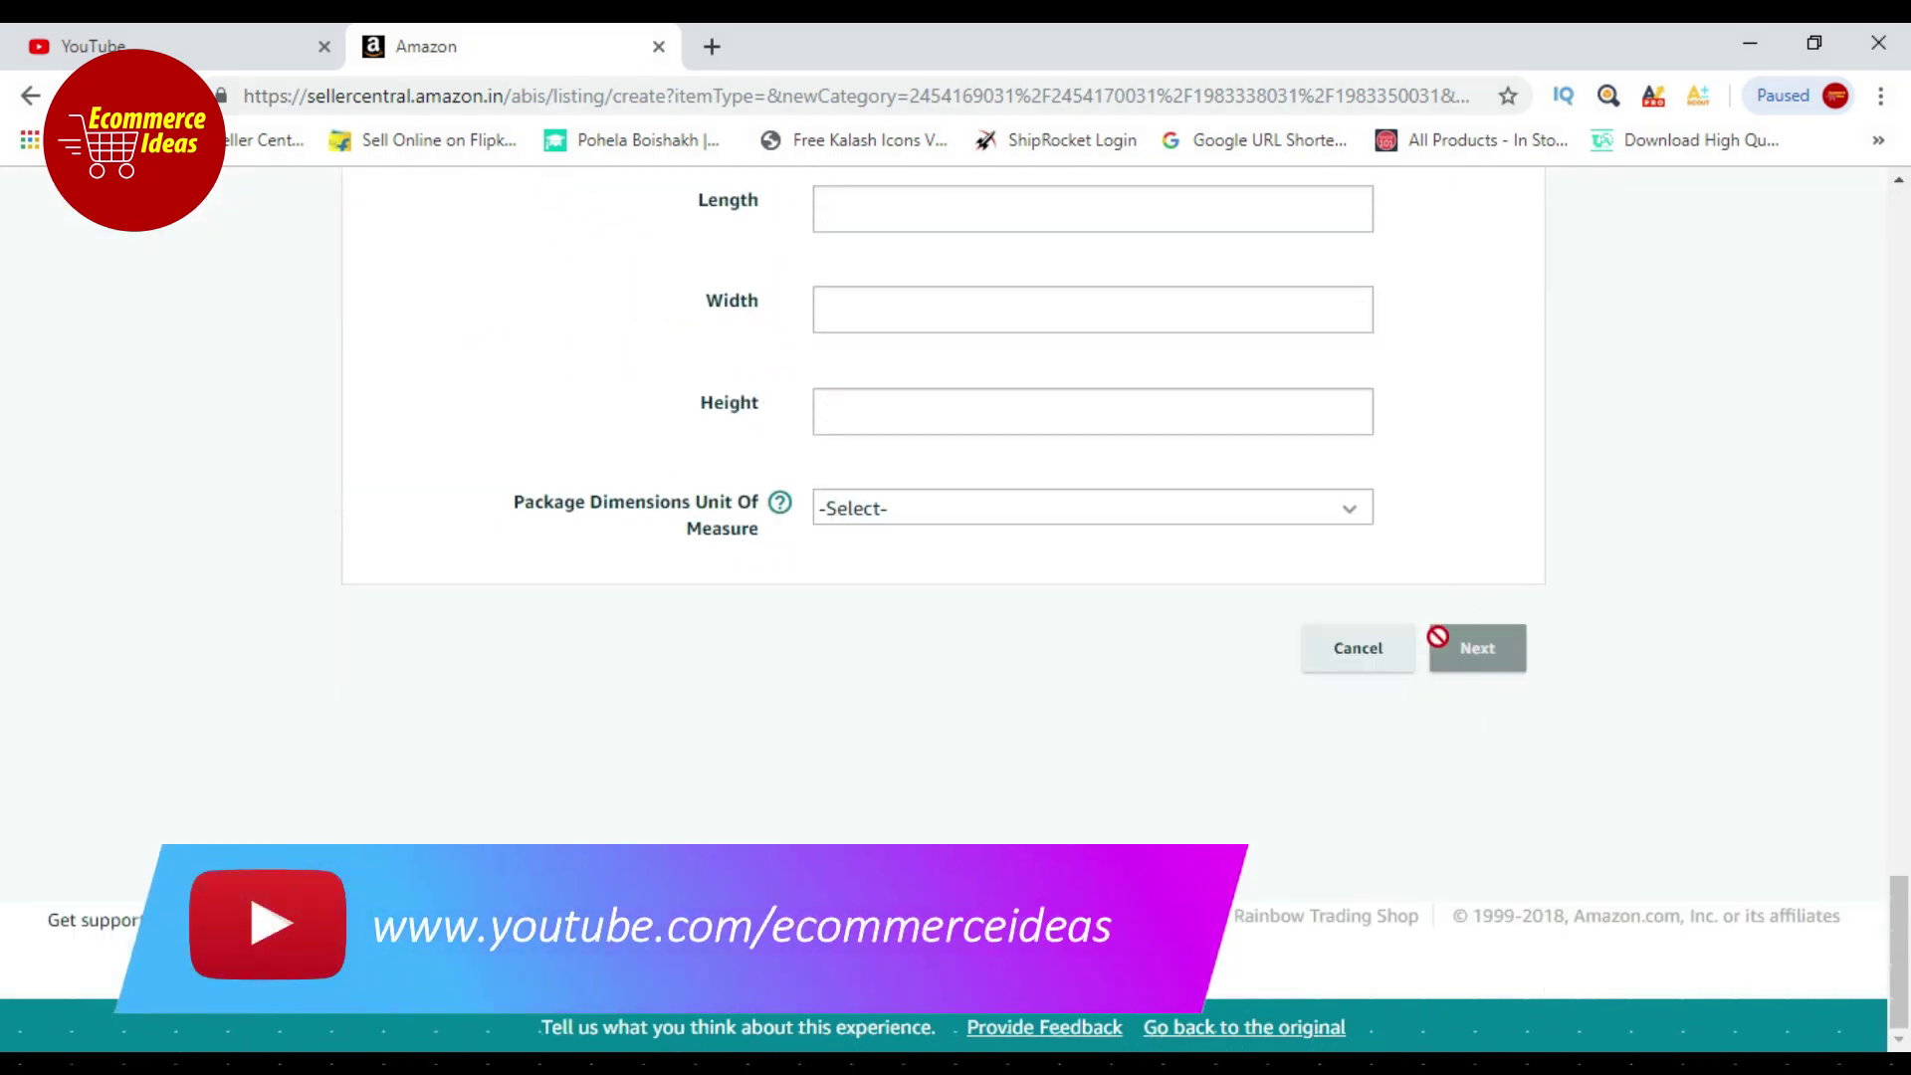
- Open the flagged Offer section and review its fields for missing required information
scroll(1493, 648, "up", 5)
scroll(1522, 648, "up", 15)
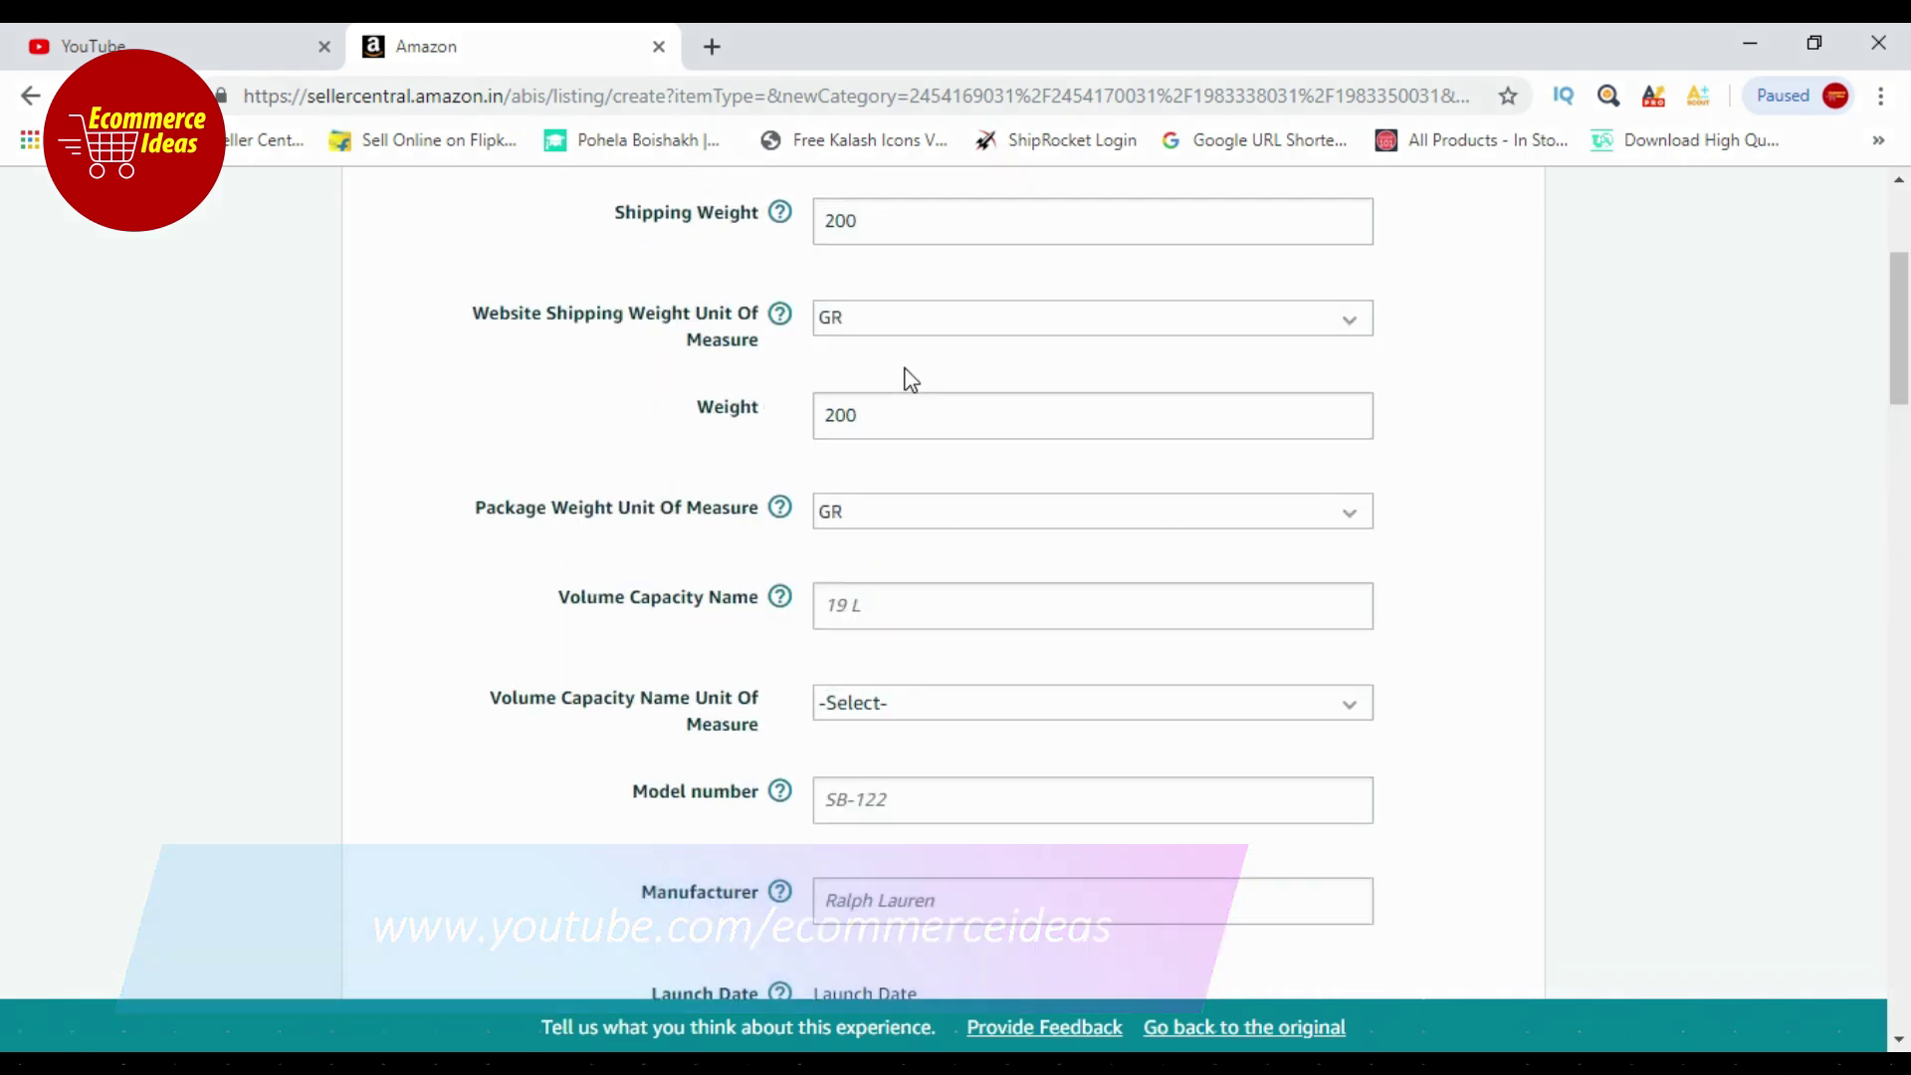
left_click(595, 204)
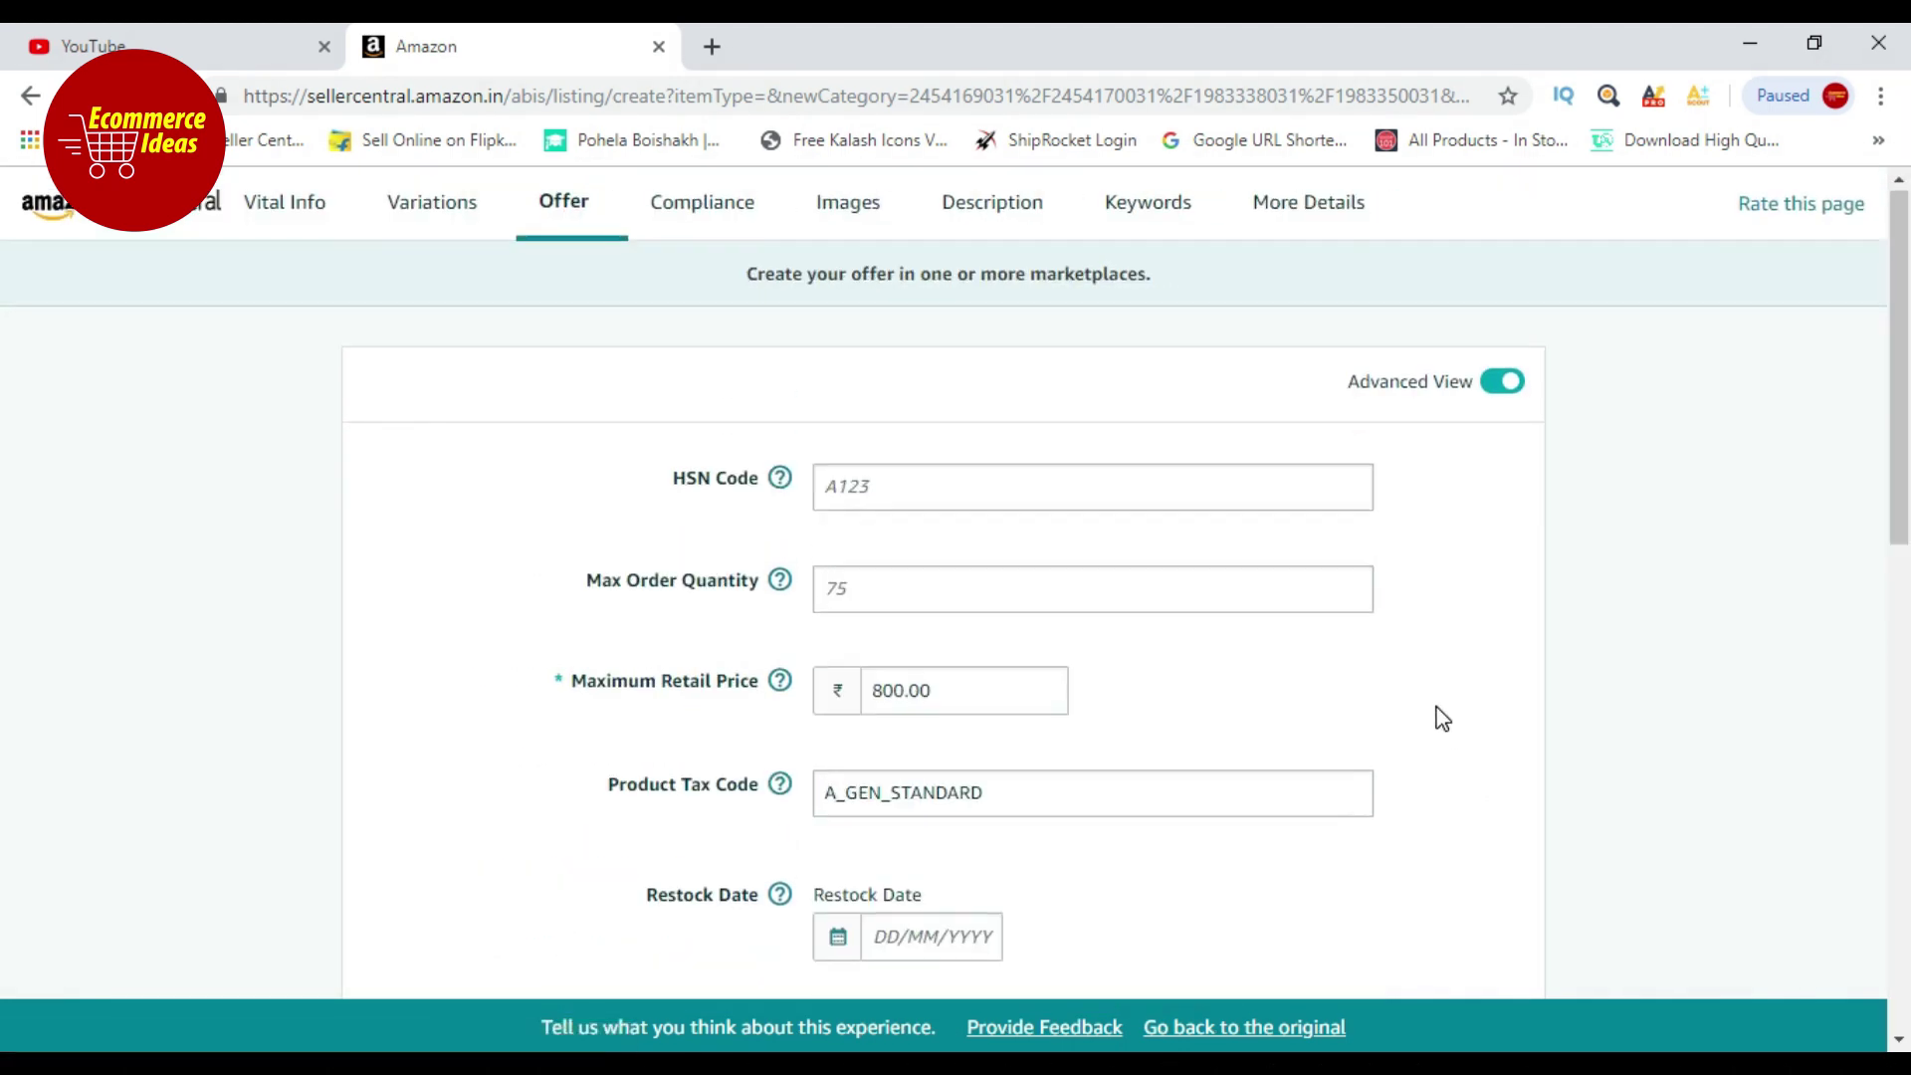
scroll(1442, 716, "down", 10)
scroll(1442, 718, "down", 3)
scroll(1442, 718, "up", 11)
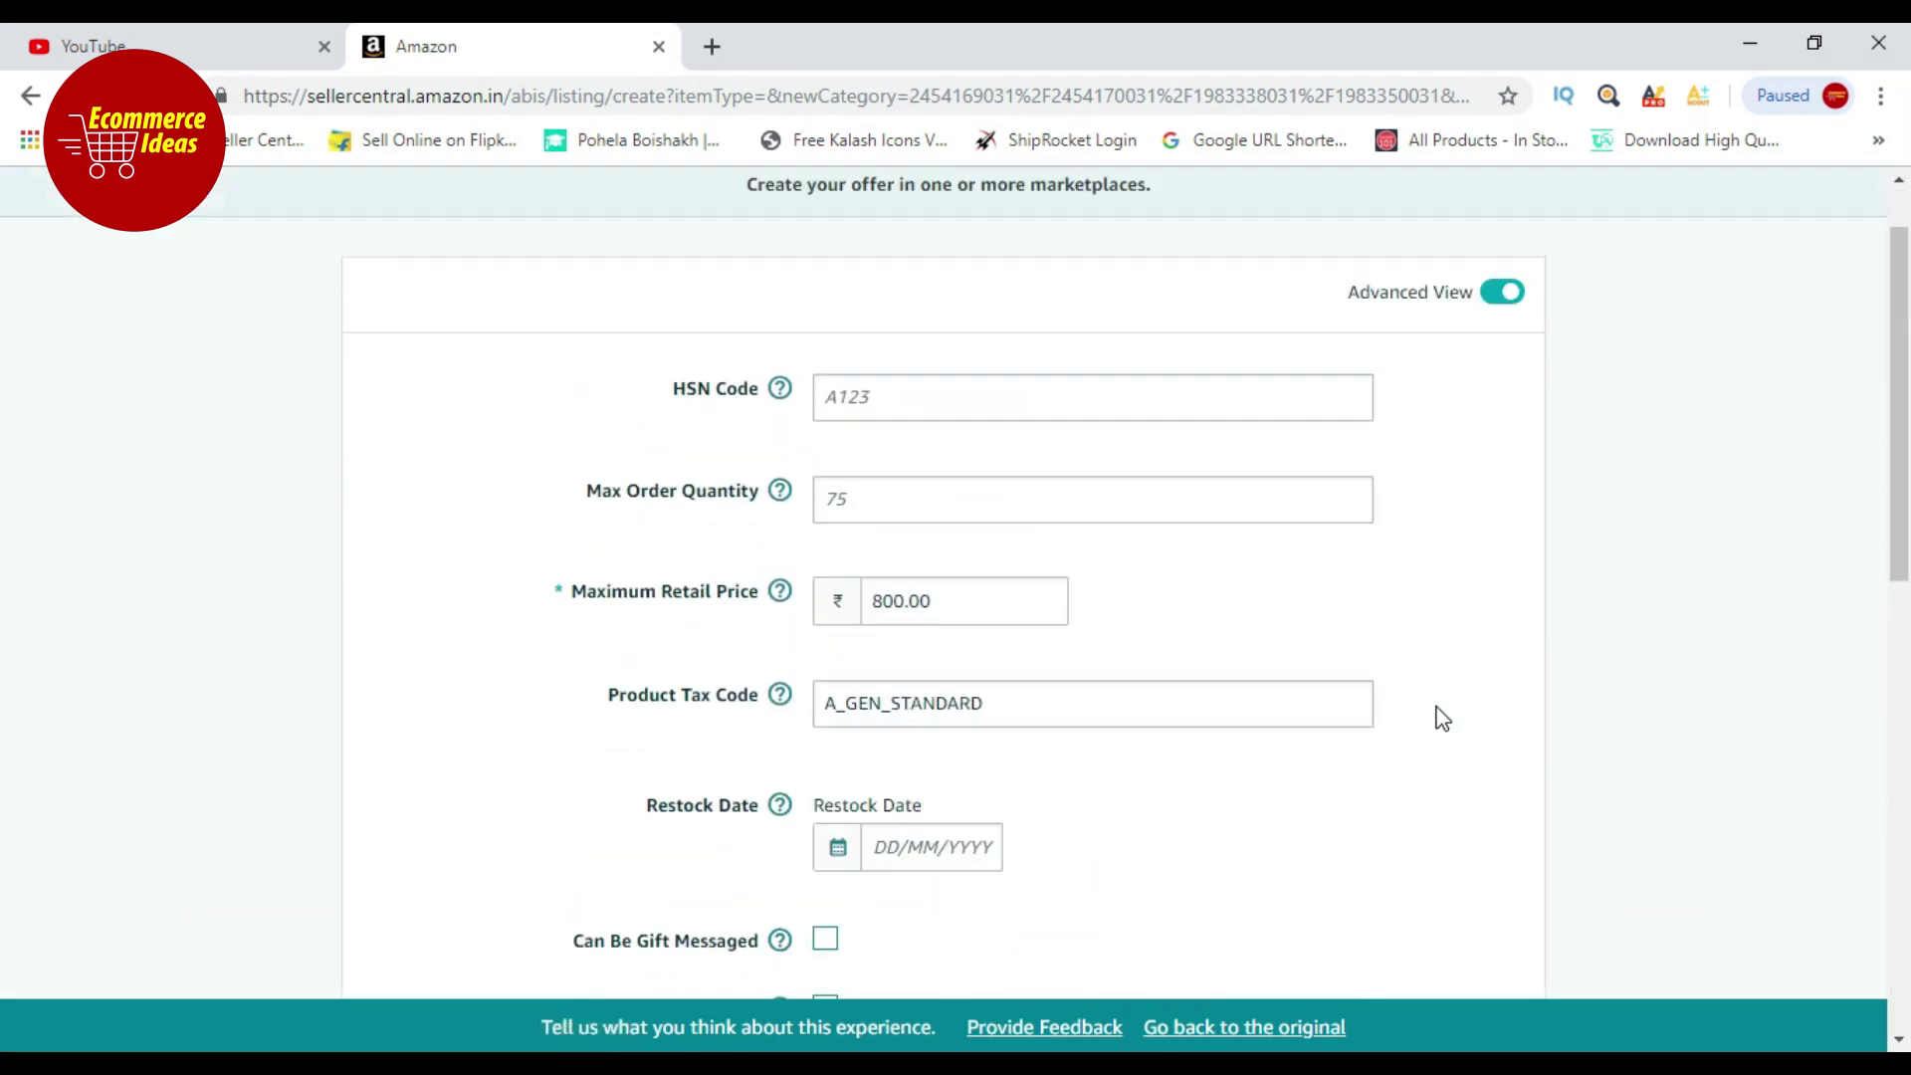
scroll(1493, 696, "down", 10)
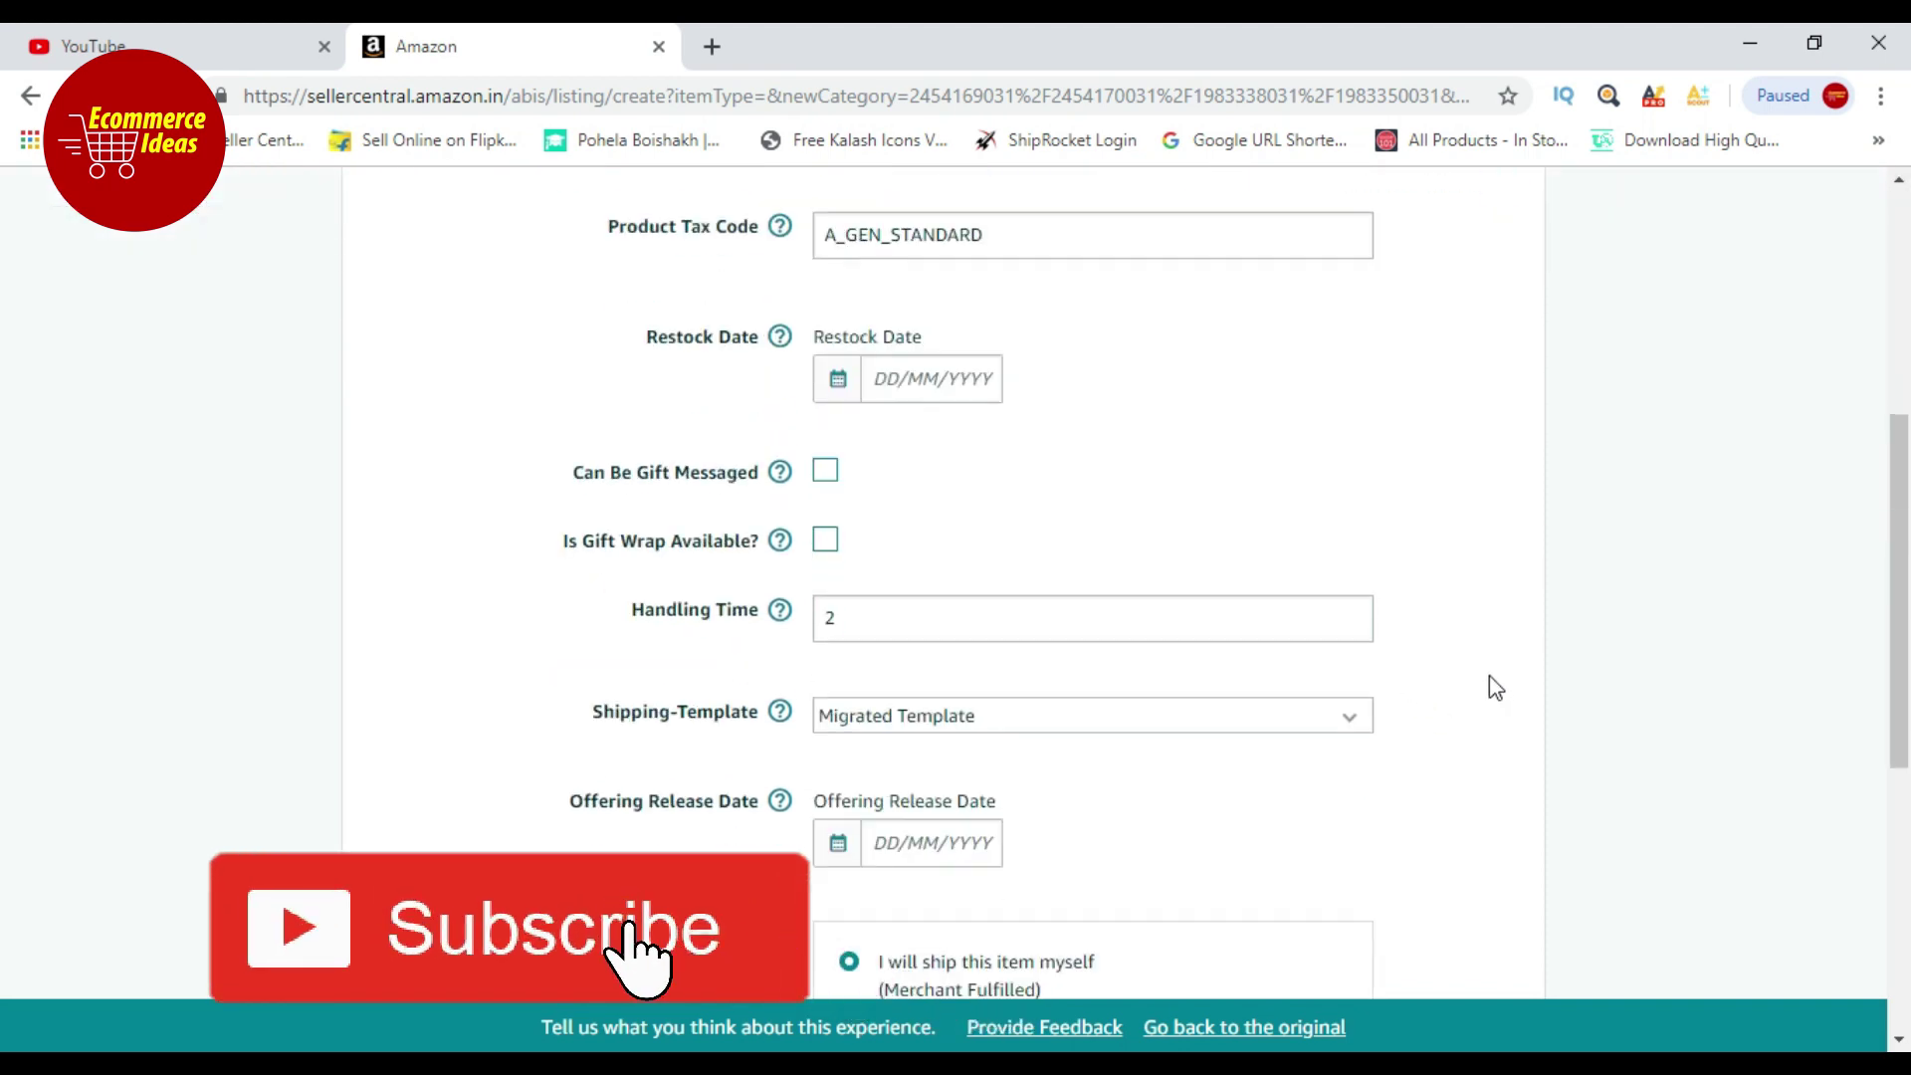
scroll(1490, 677, "down", 2)
- Advance from Offer through the Compliance, Images and Description sections to Keywords
left_click(1476, 665)
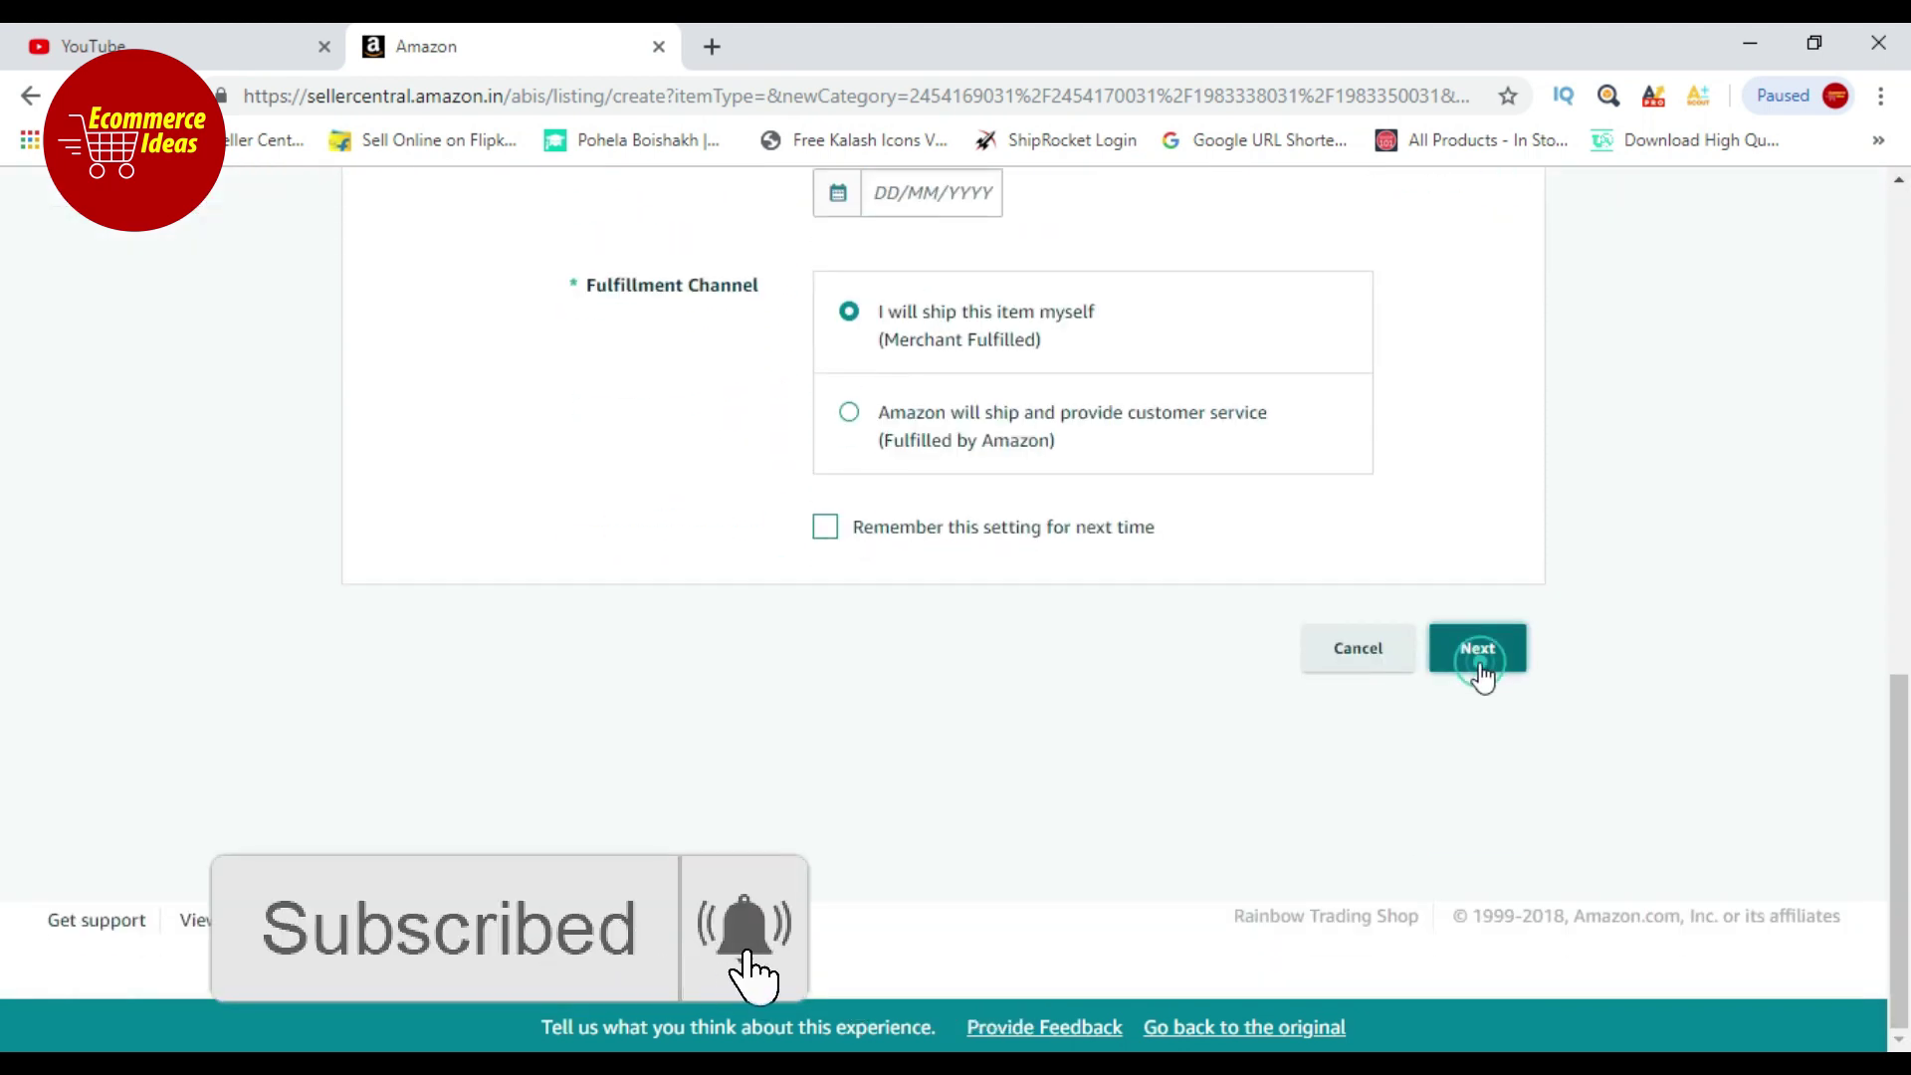
left_click(1477, 657)
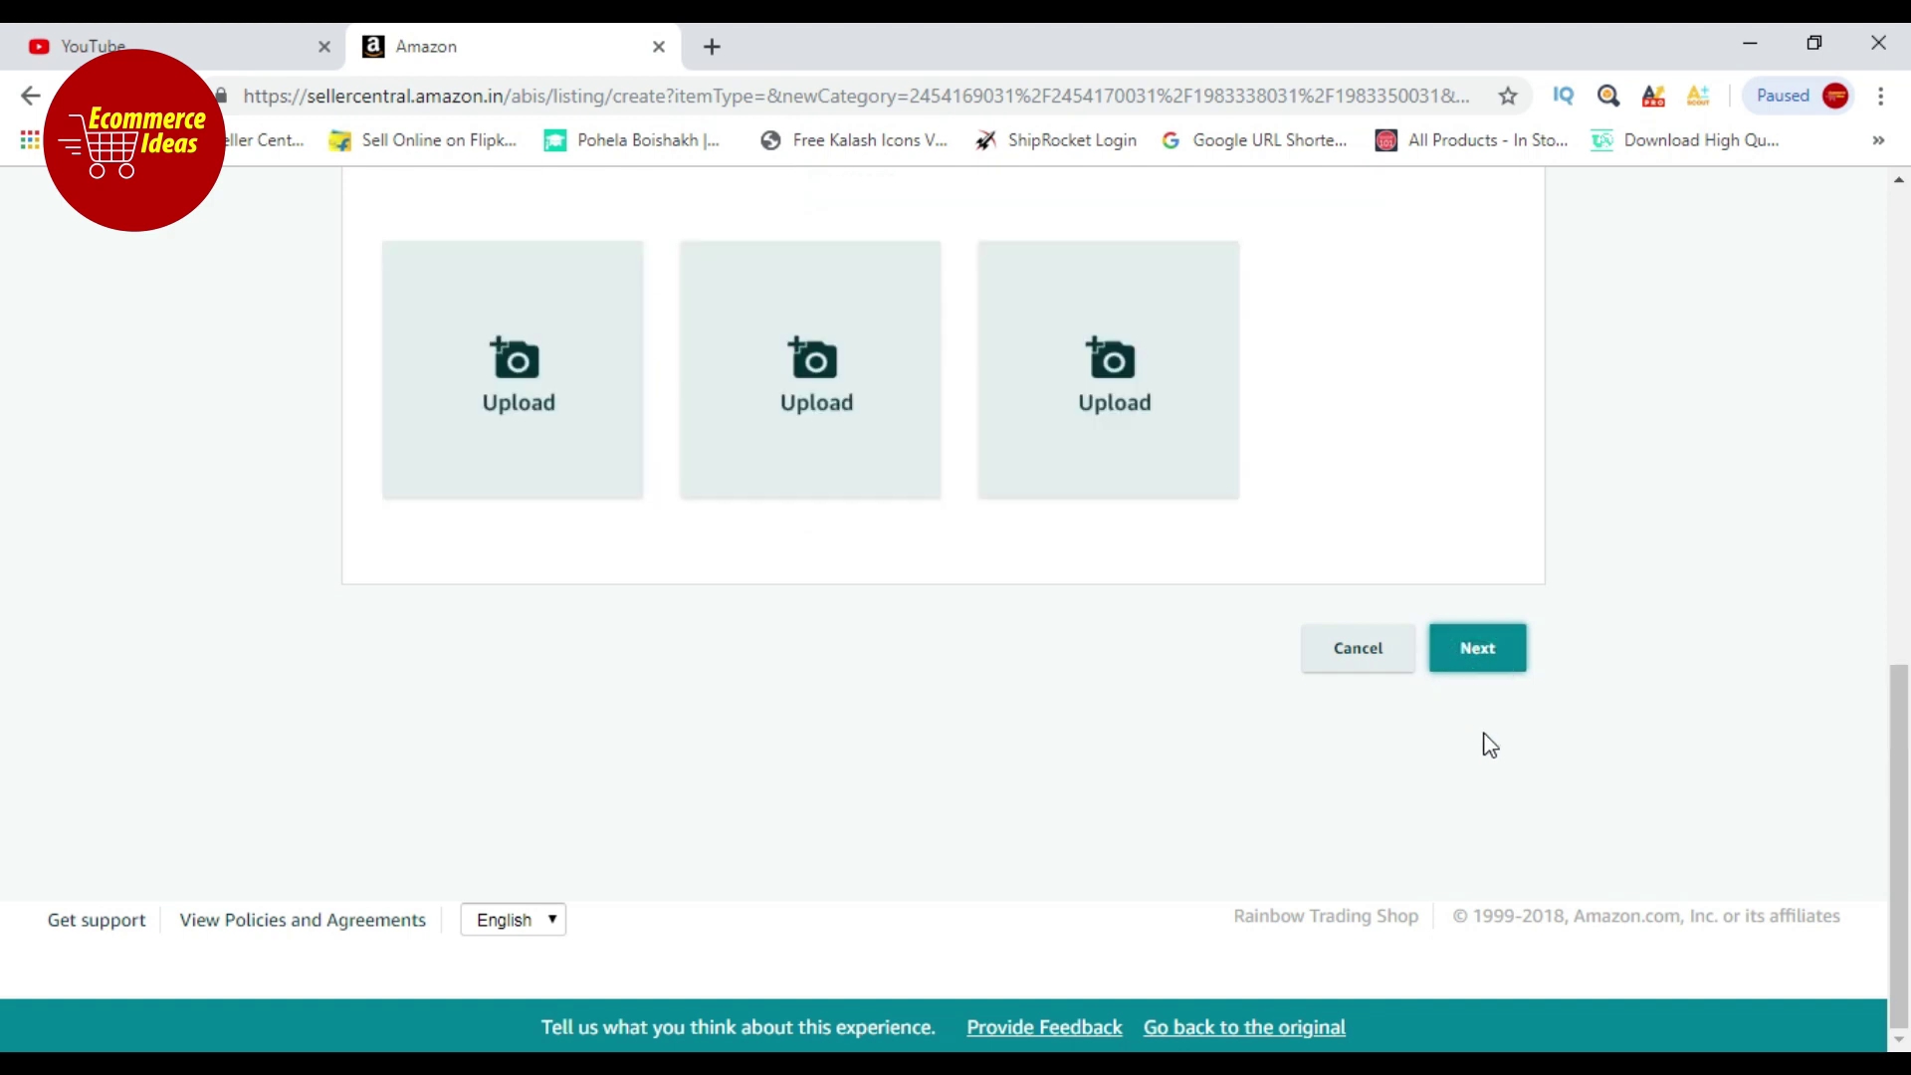
left_click(1479, 665)
left_click(1476, 668)
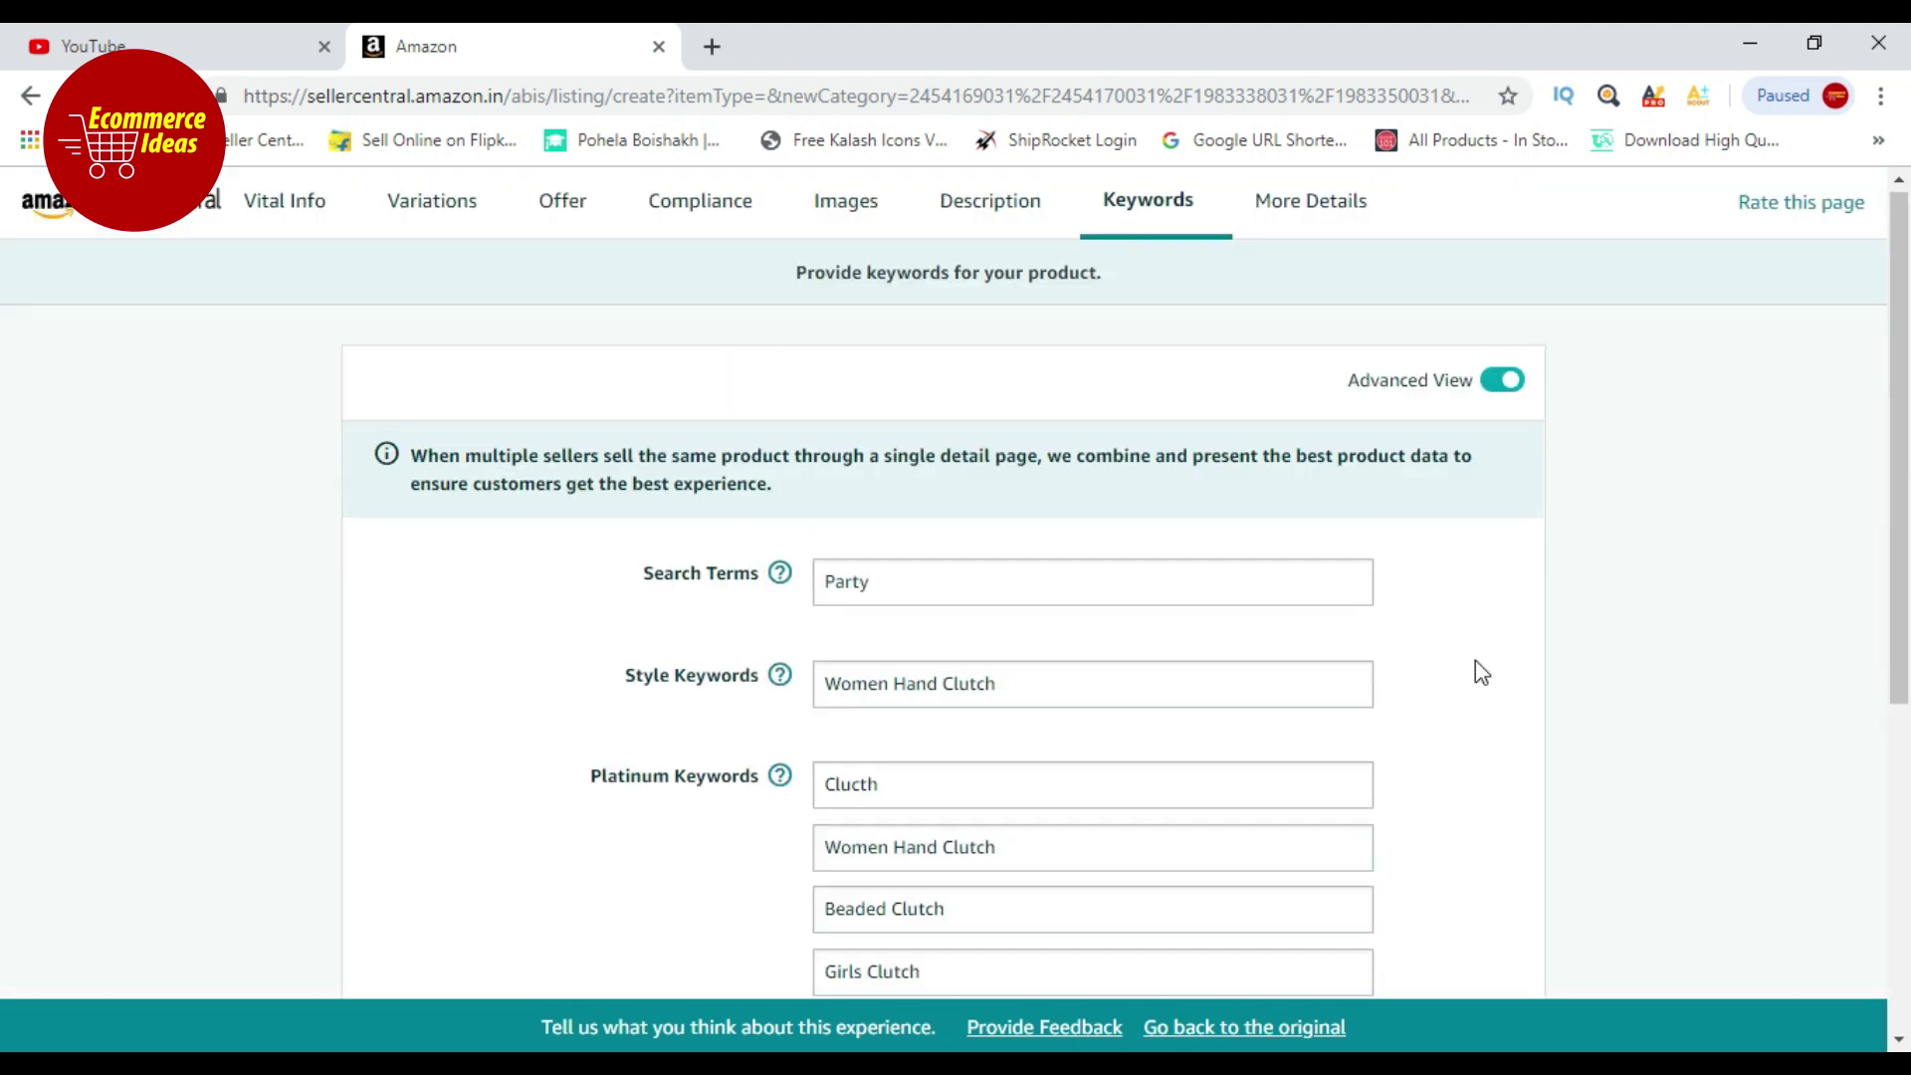
- Advance to More Details, check the form to its end, save the clutch listing and dismiss the submission confirmation
scroll(1475, 660, "down", 5)
left_click(1481, 667)
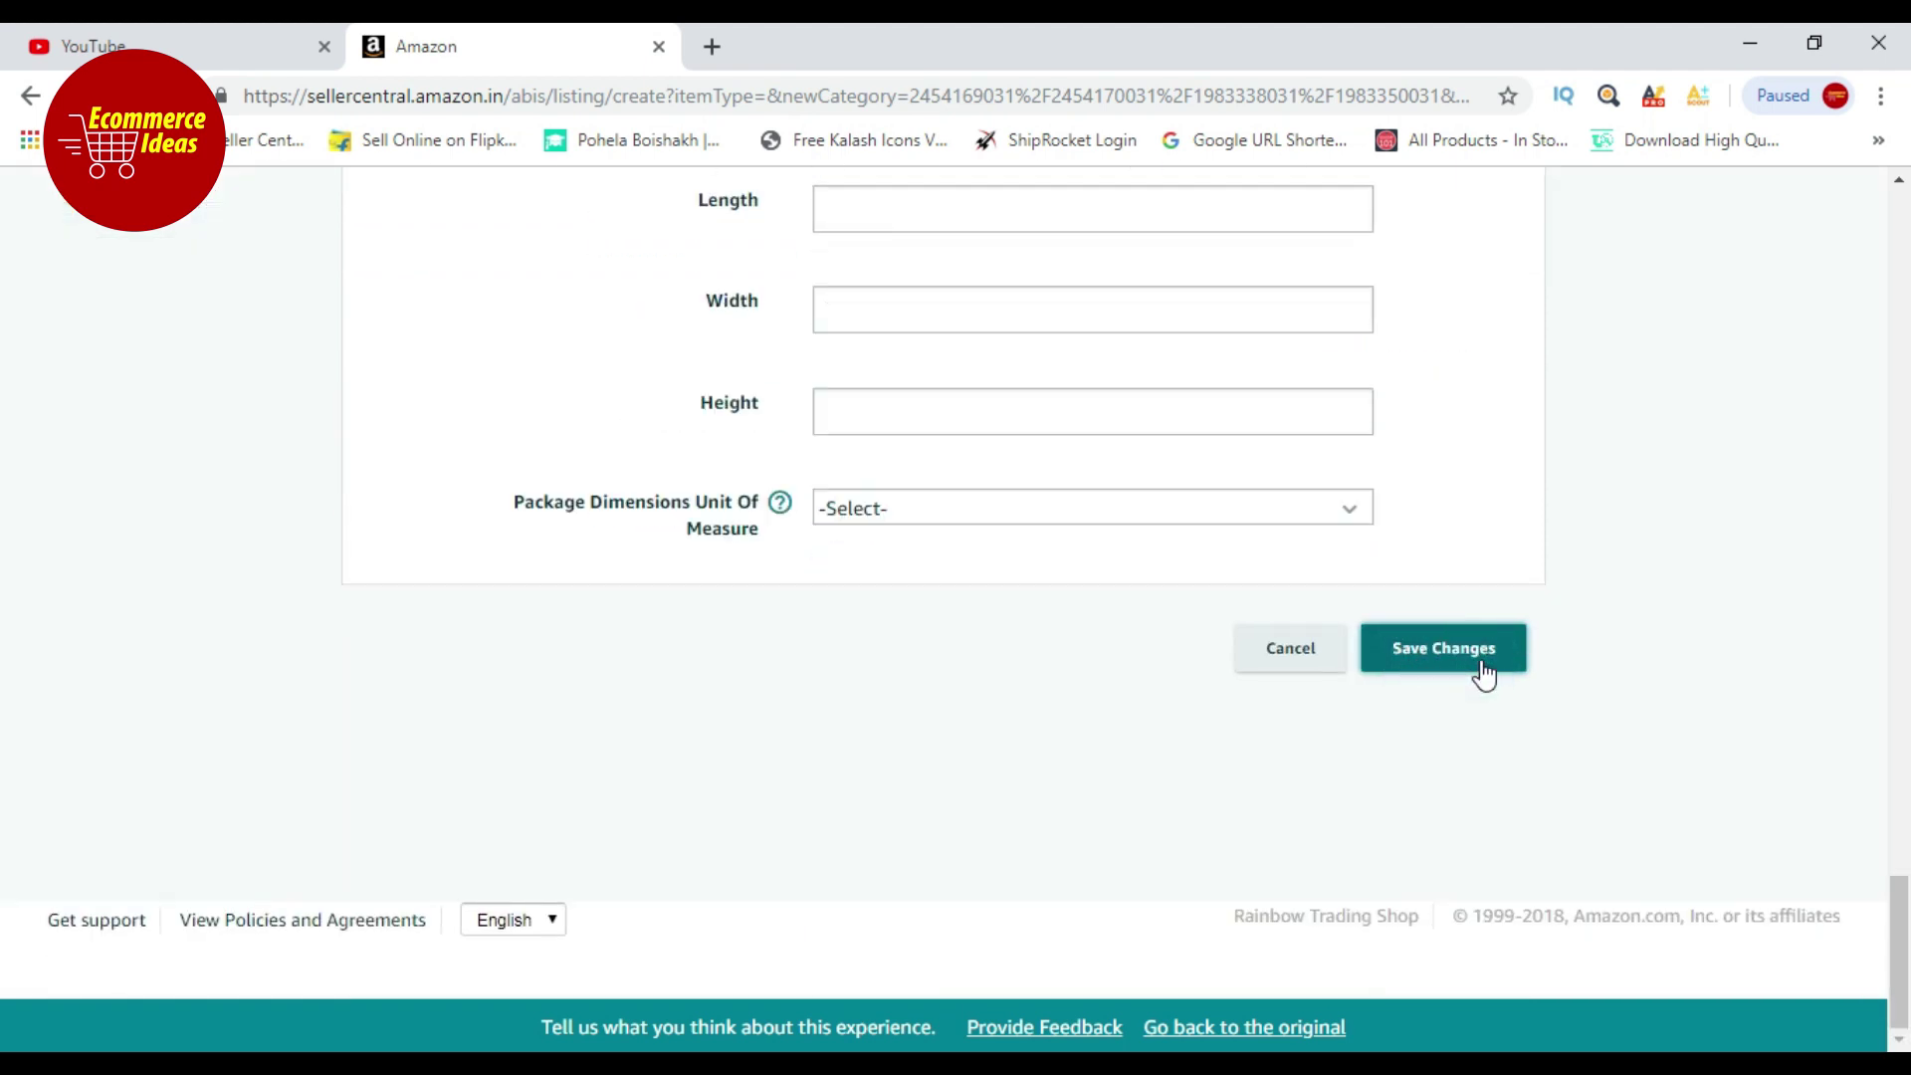
scroll(1091, 757, "up", 19)
scroll(1092, 747, "down", 16)
scroll(1282, 786, "down", 2)
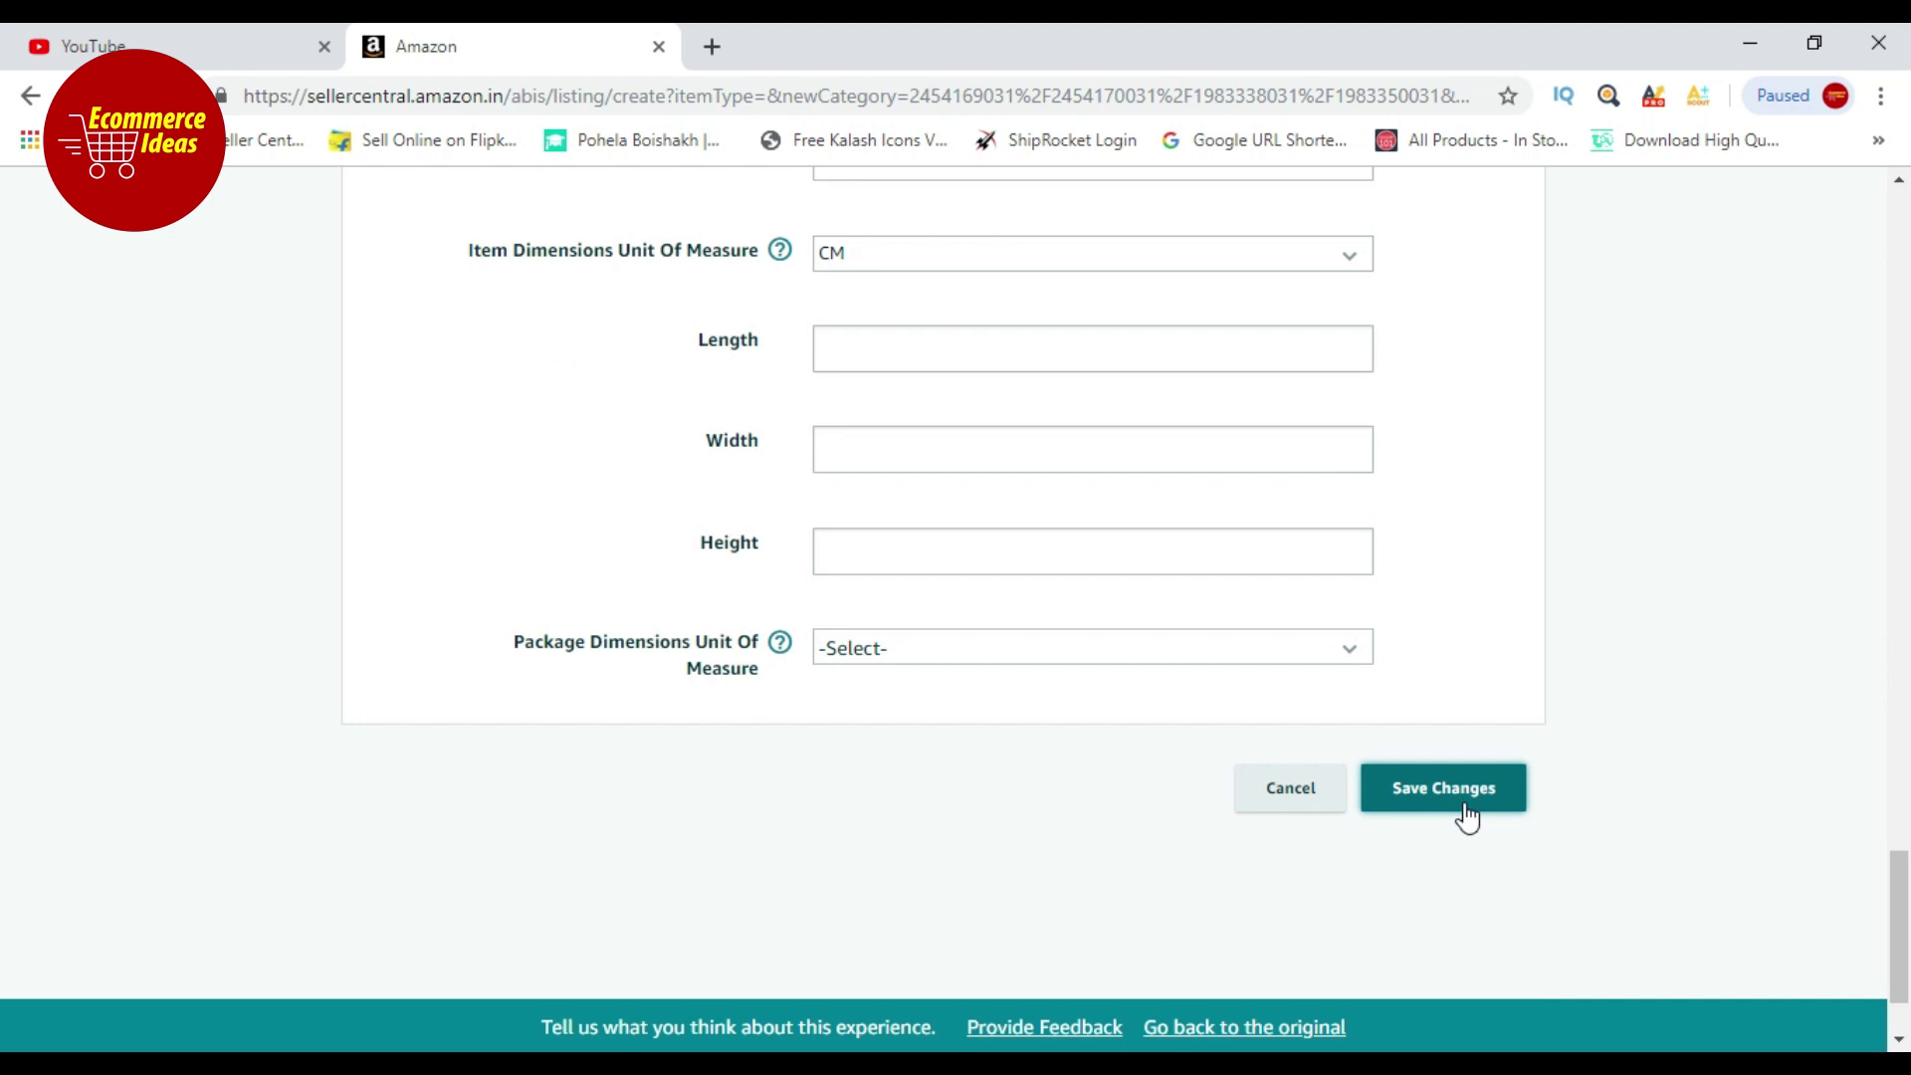
left_click(1465, 796)
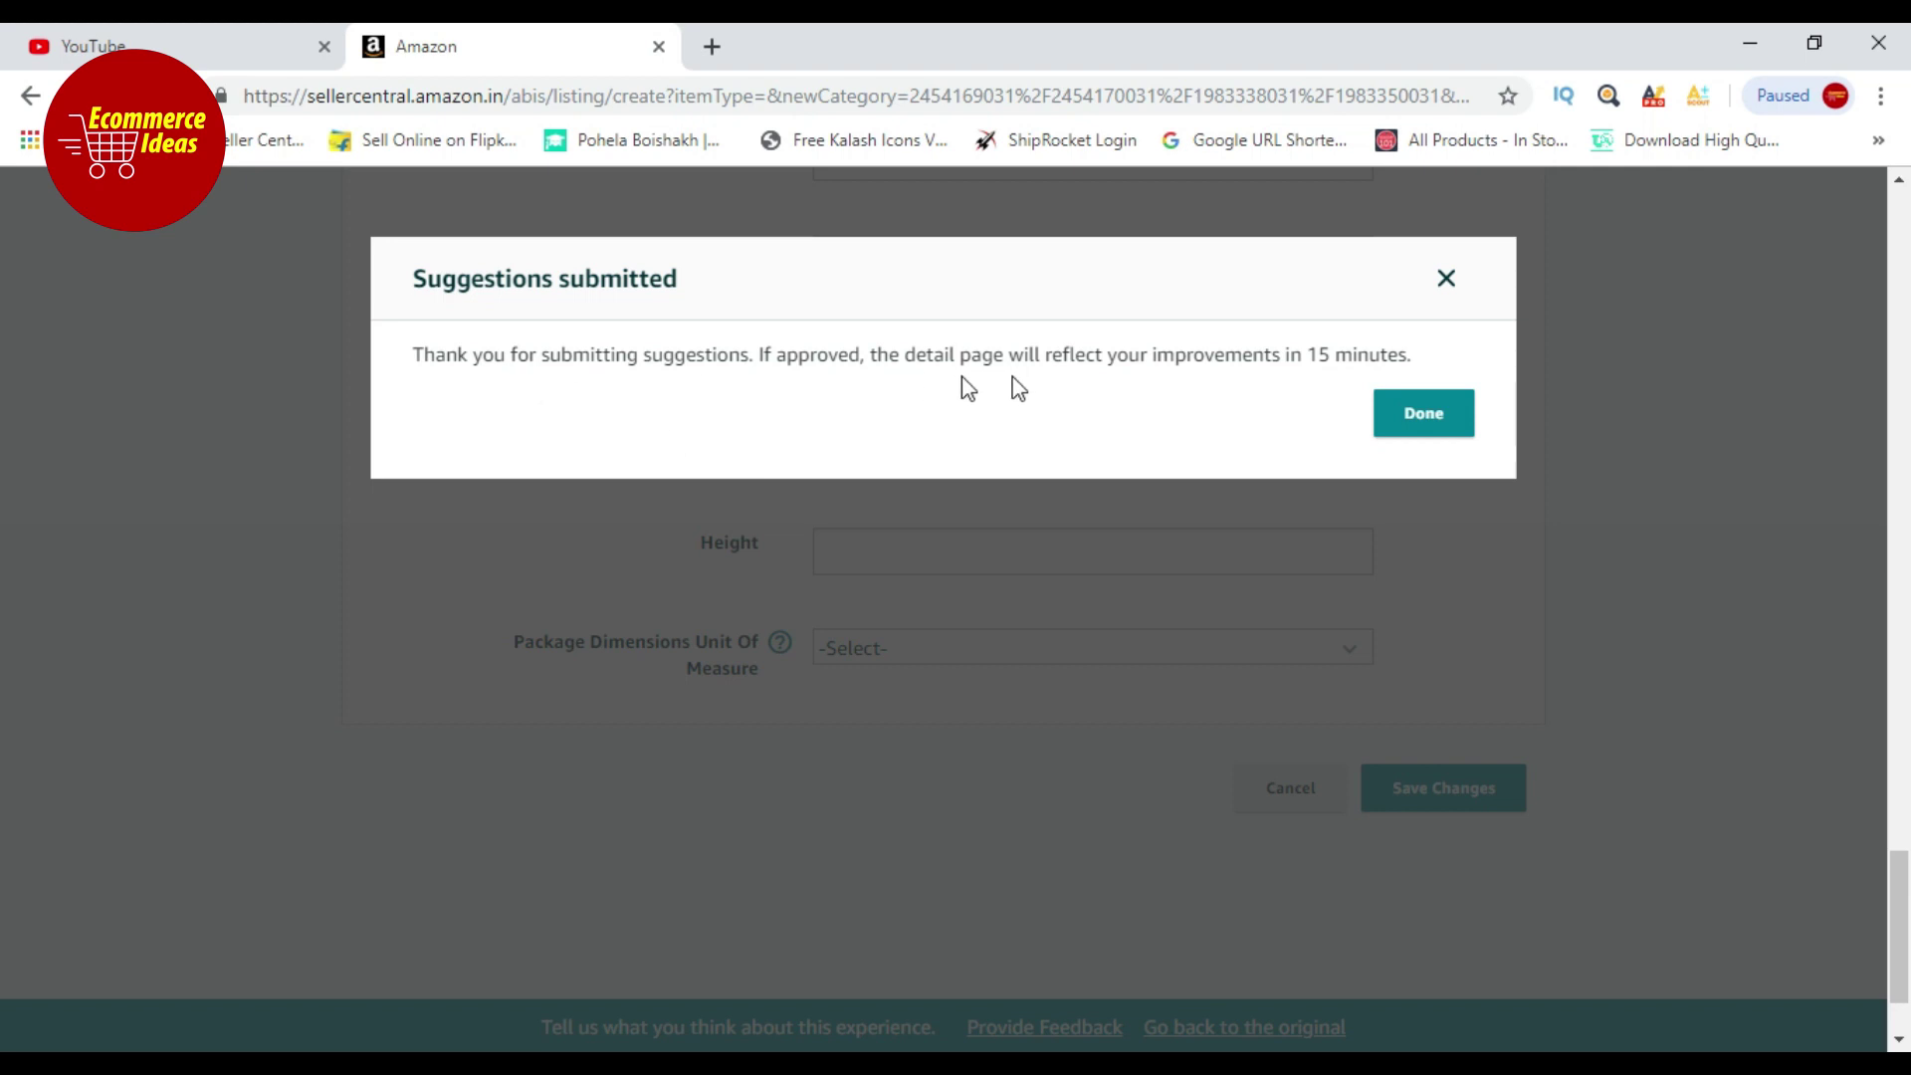
left_click(1422, 413)
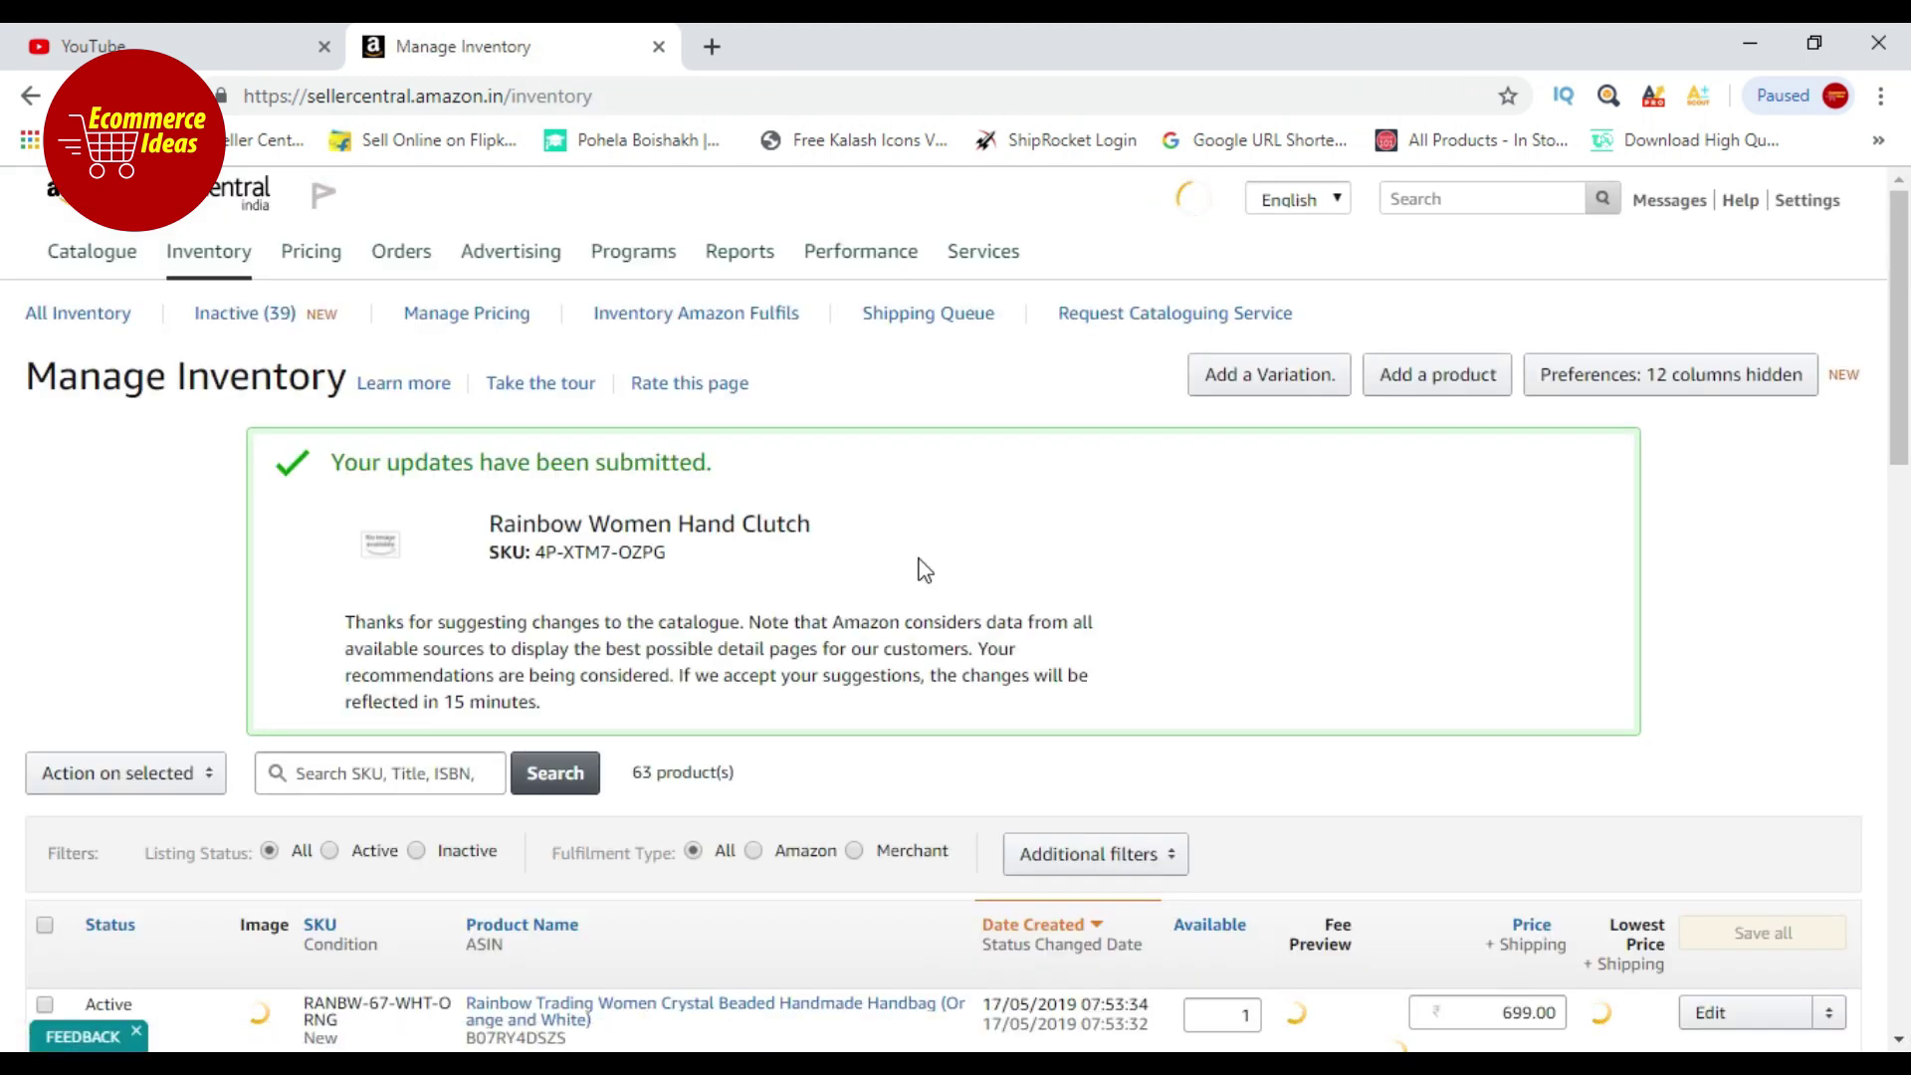
- Look through the Manage Inventory list for the newly submitted Rainbow Women Hand Clutch listing
scroll(916, 563, "down", 5)
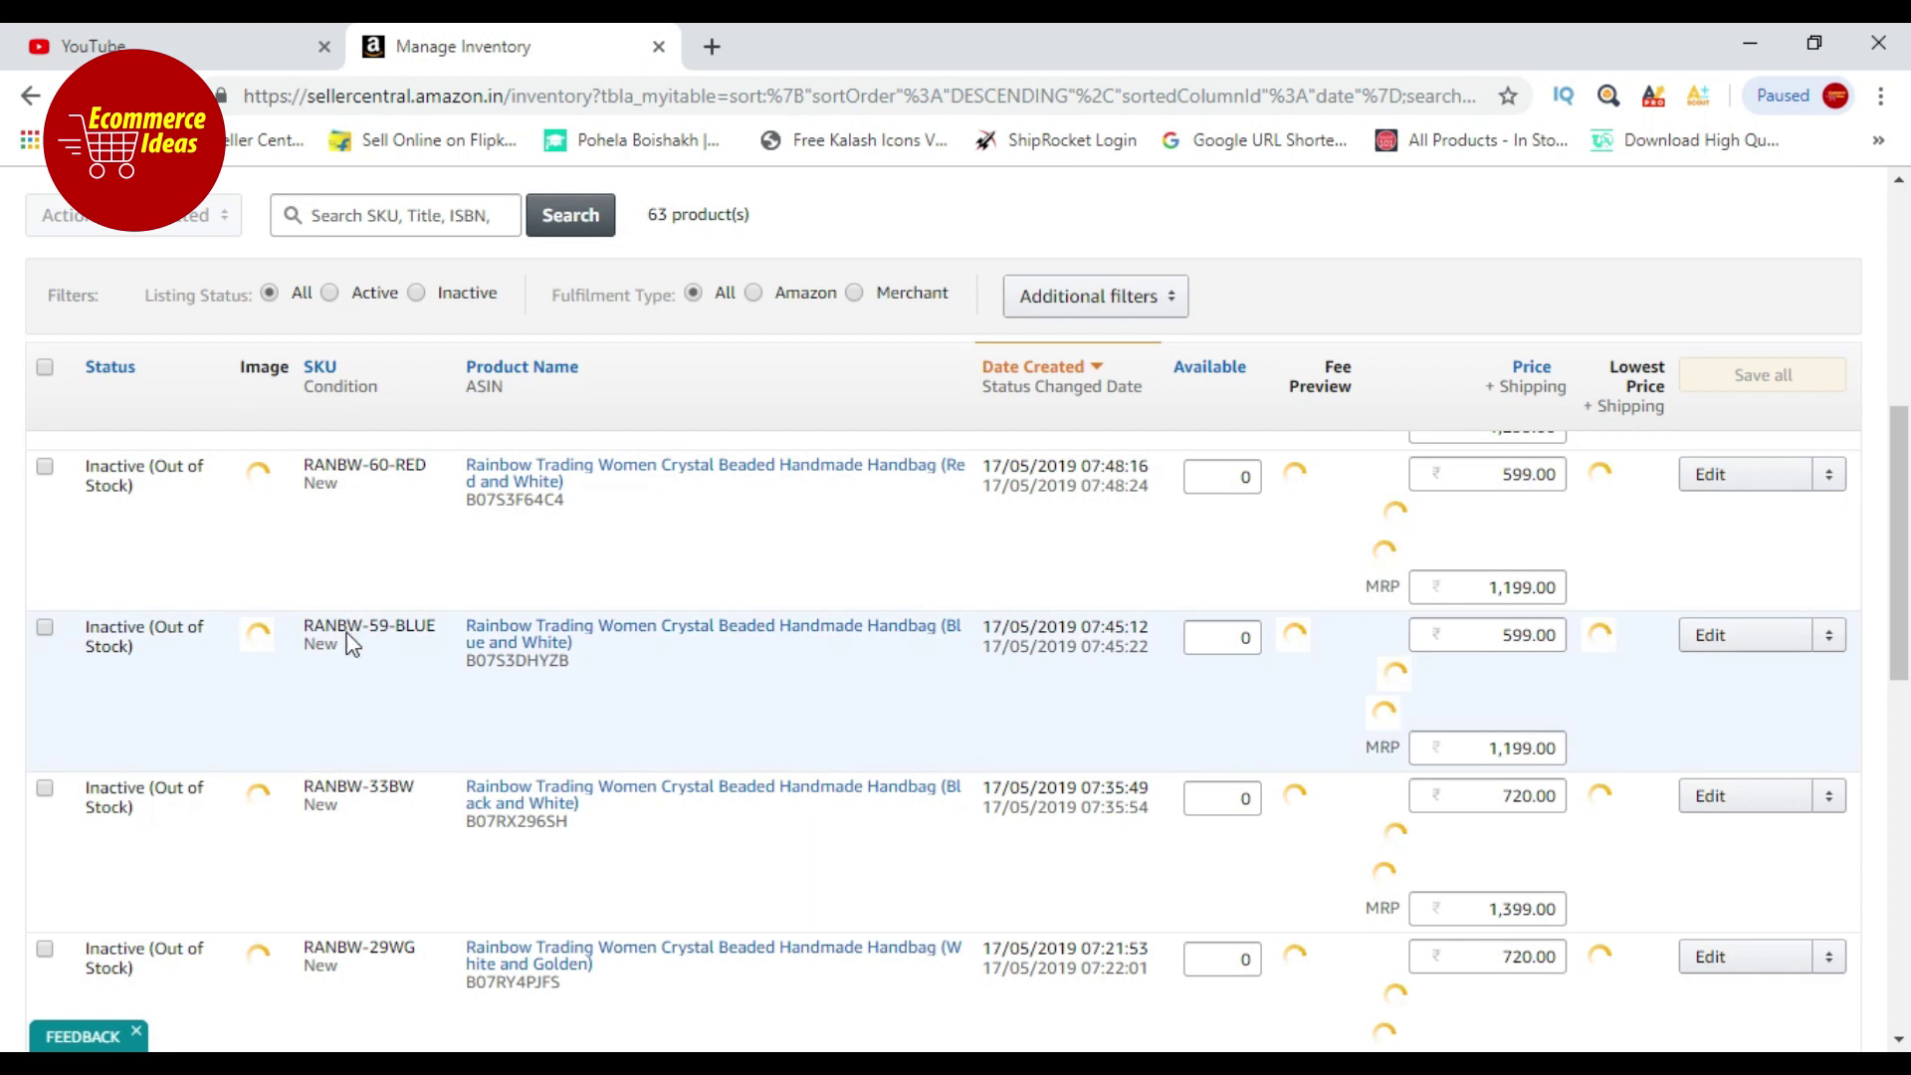
scroll(323, 811, "down", 4)
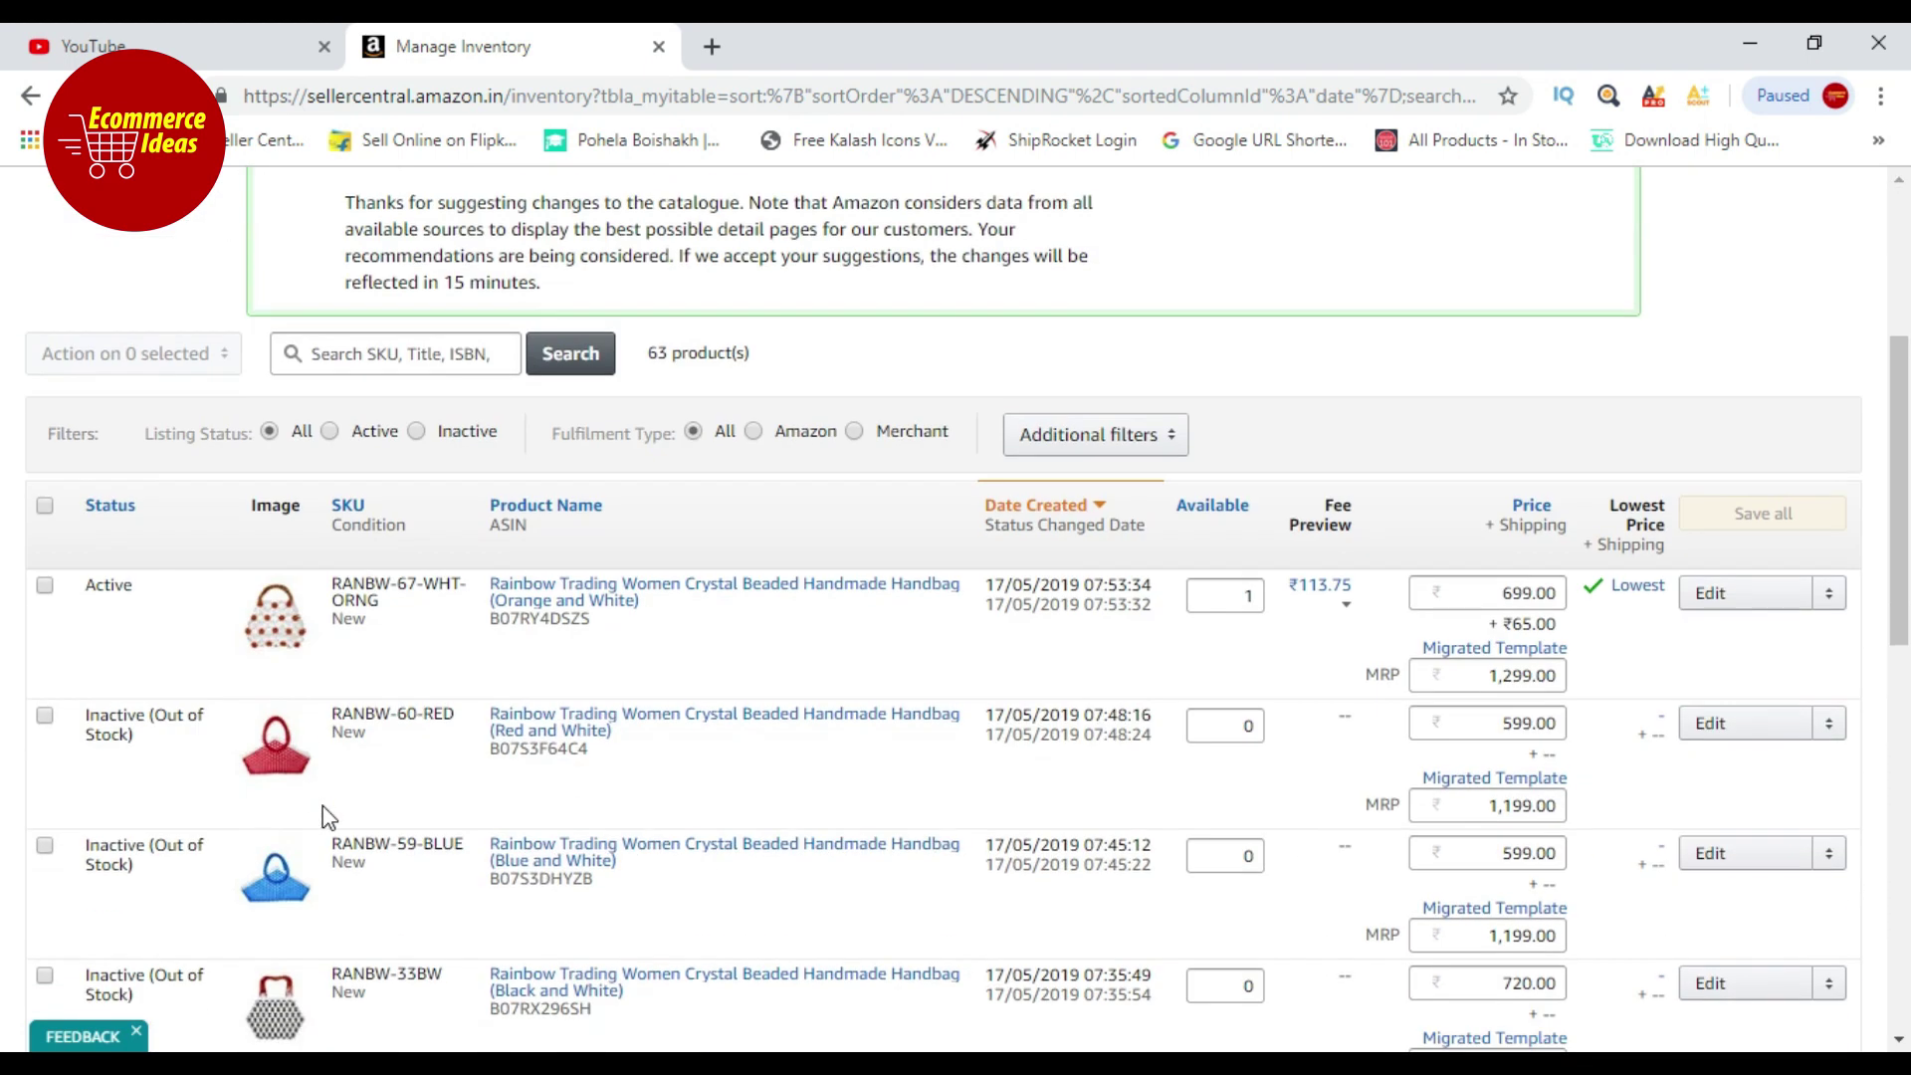
scroll(295, 685, "down", 4)
scroll(554, 661, "up", 7)
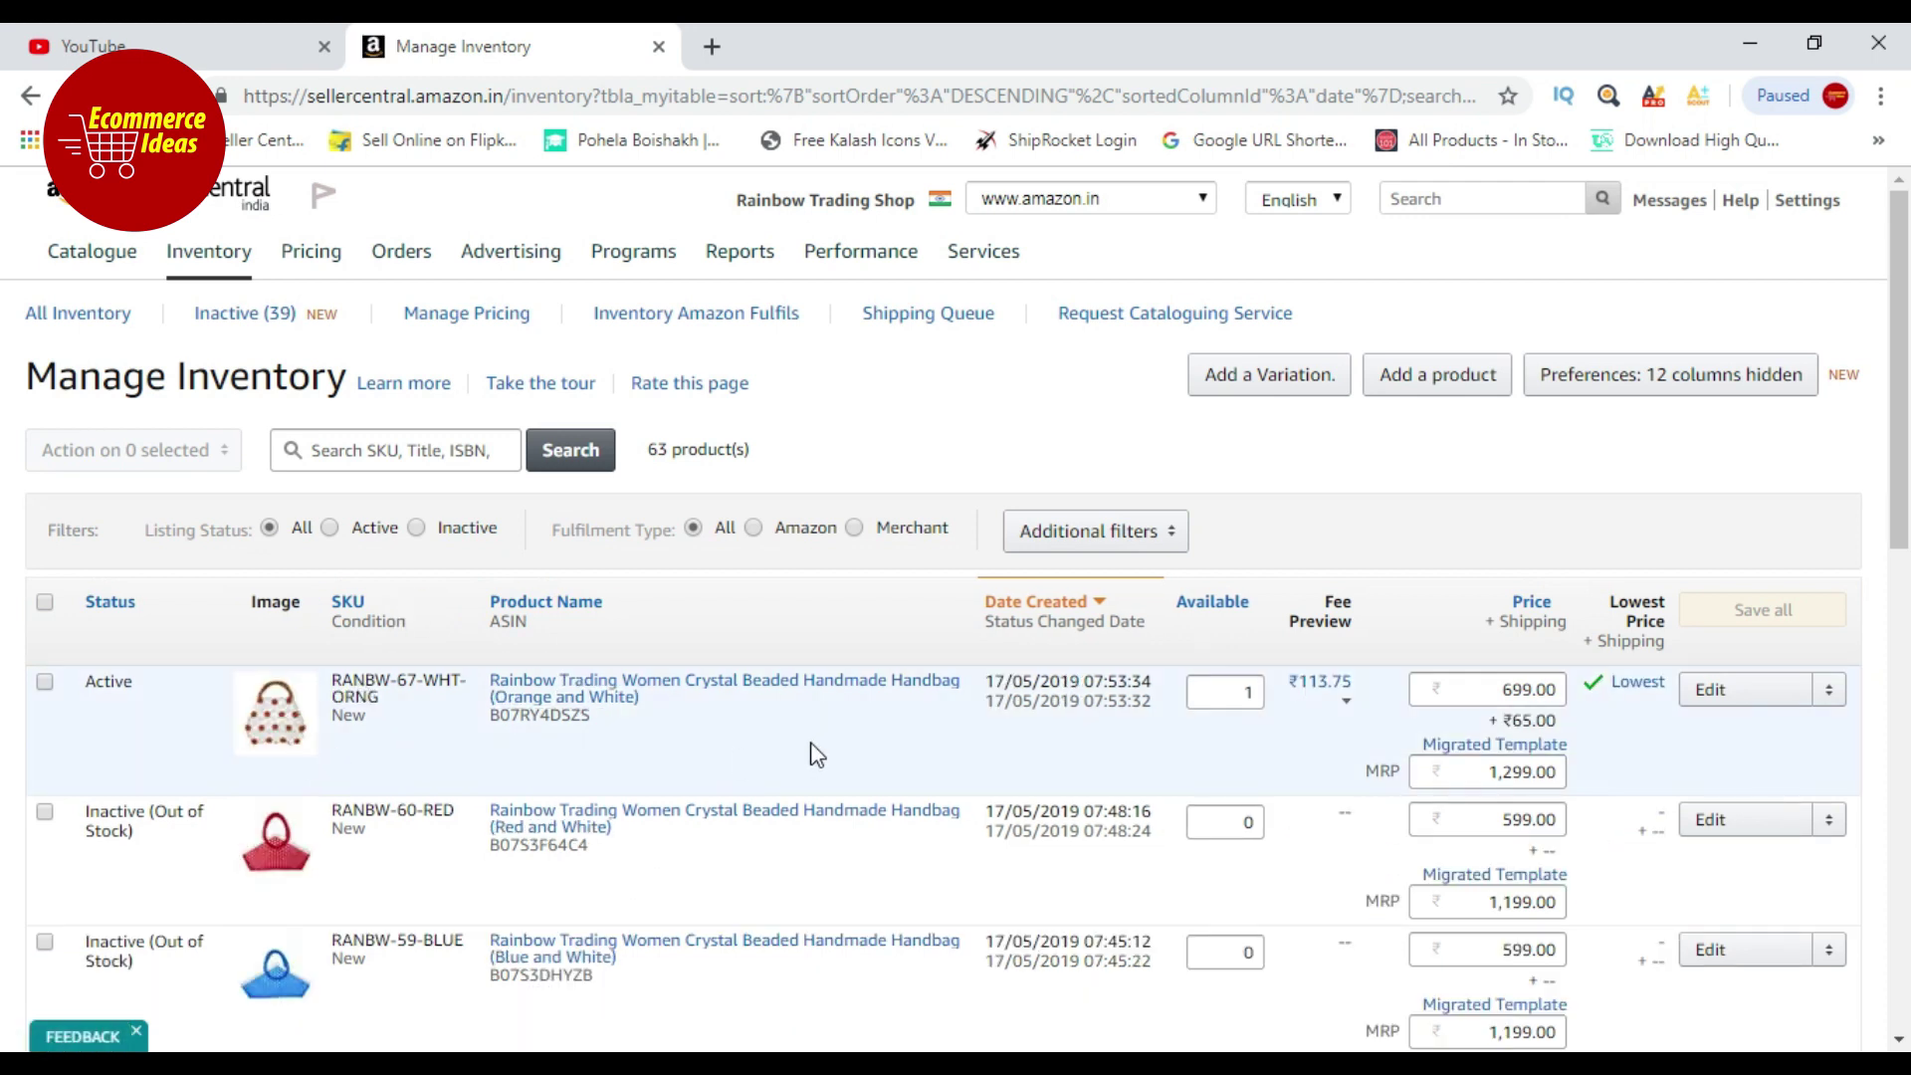
scroll(804, 736, "down", 5)
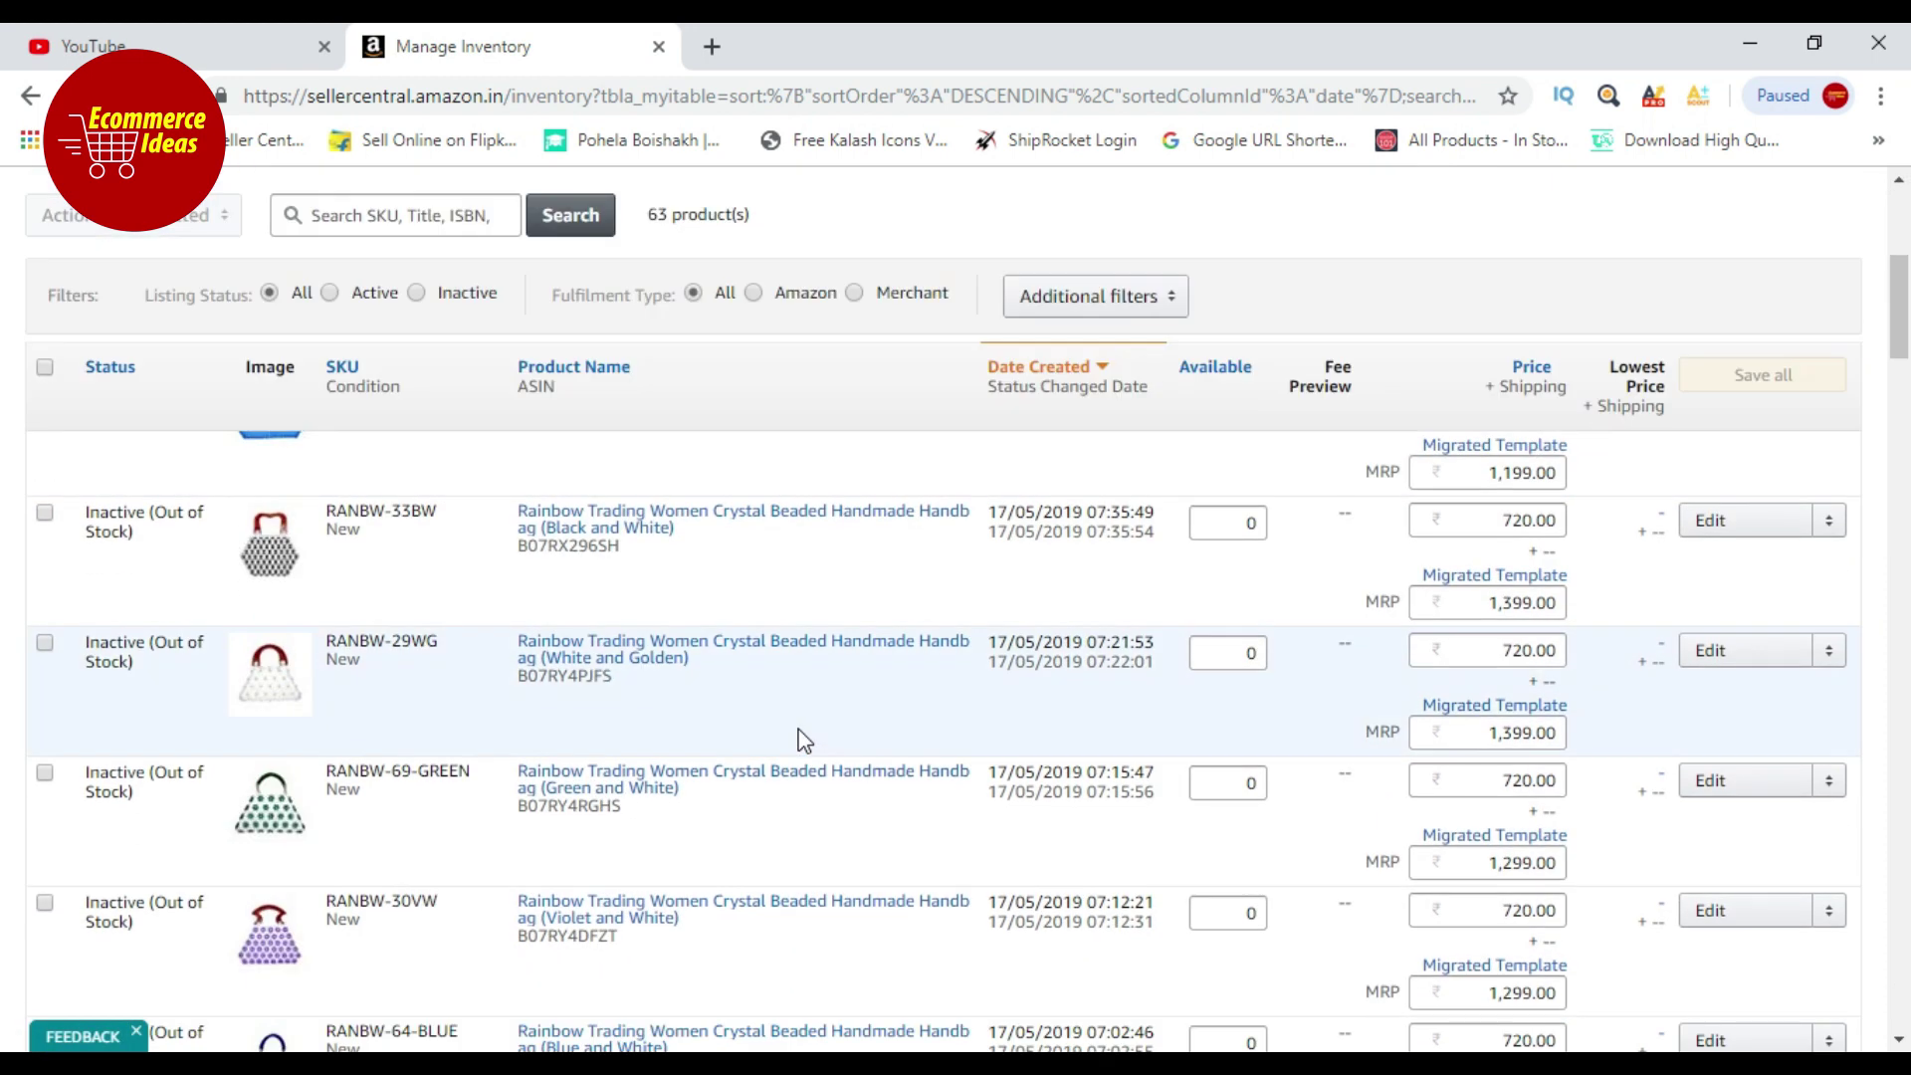
scroll(804, 741, "up", 5)
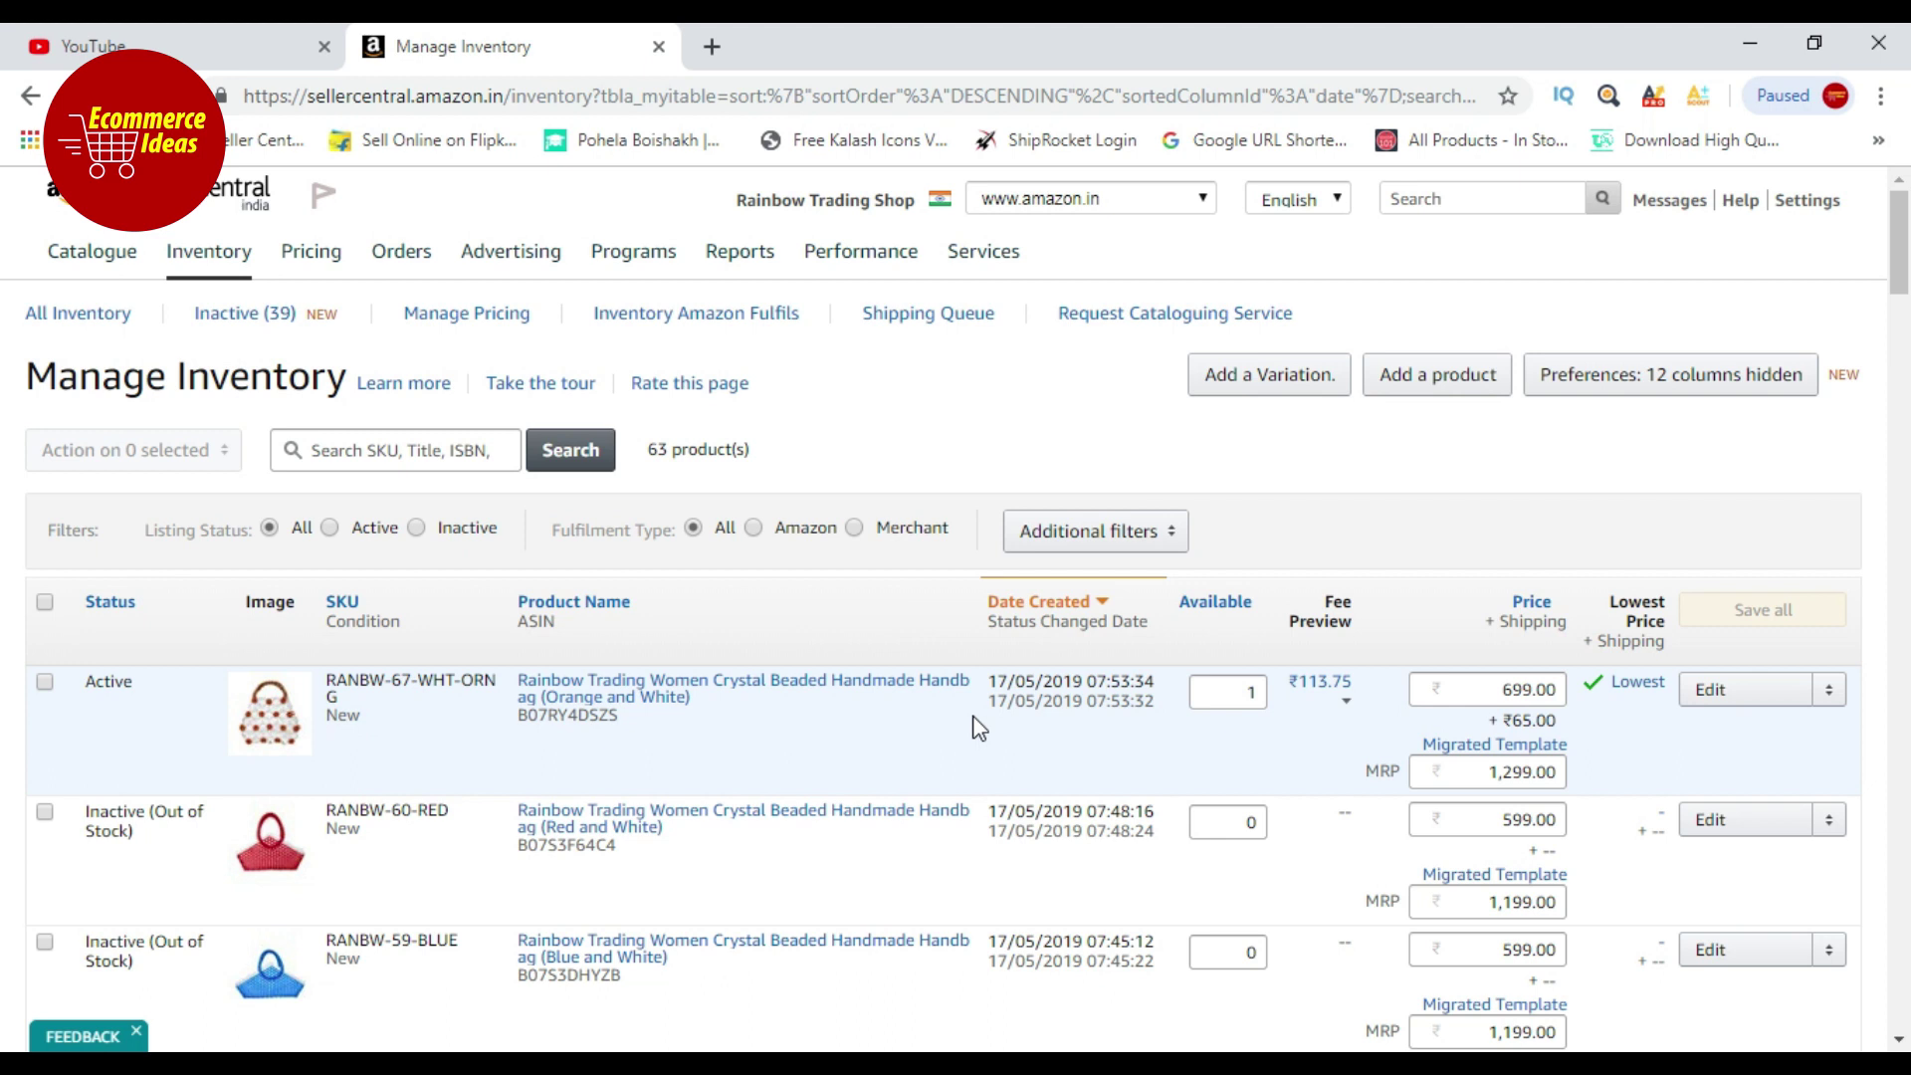
scroll(910, 714, "down", 2)
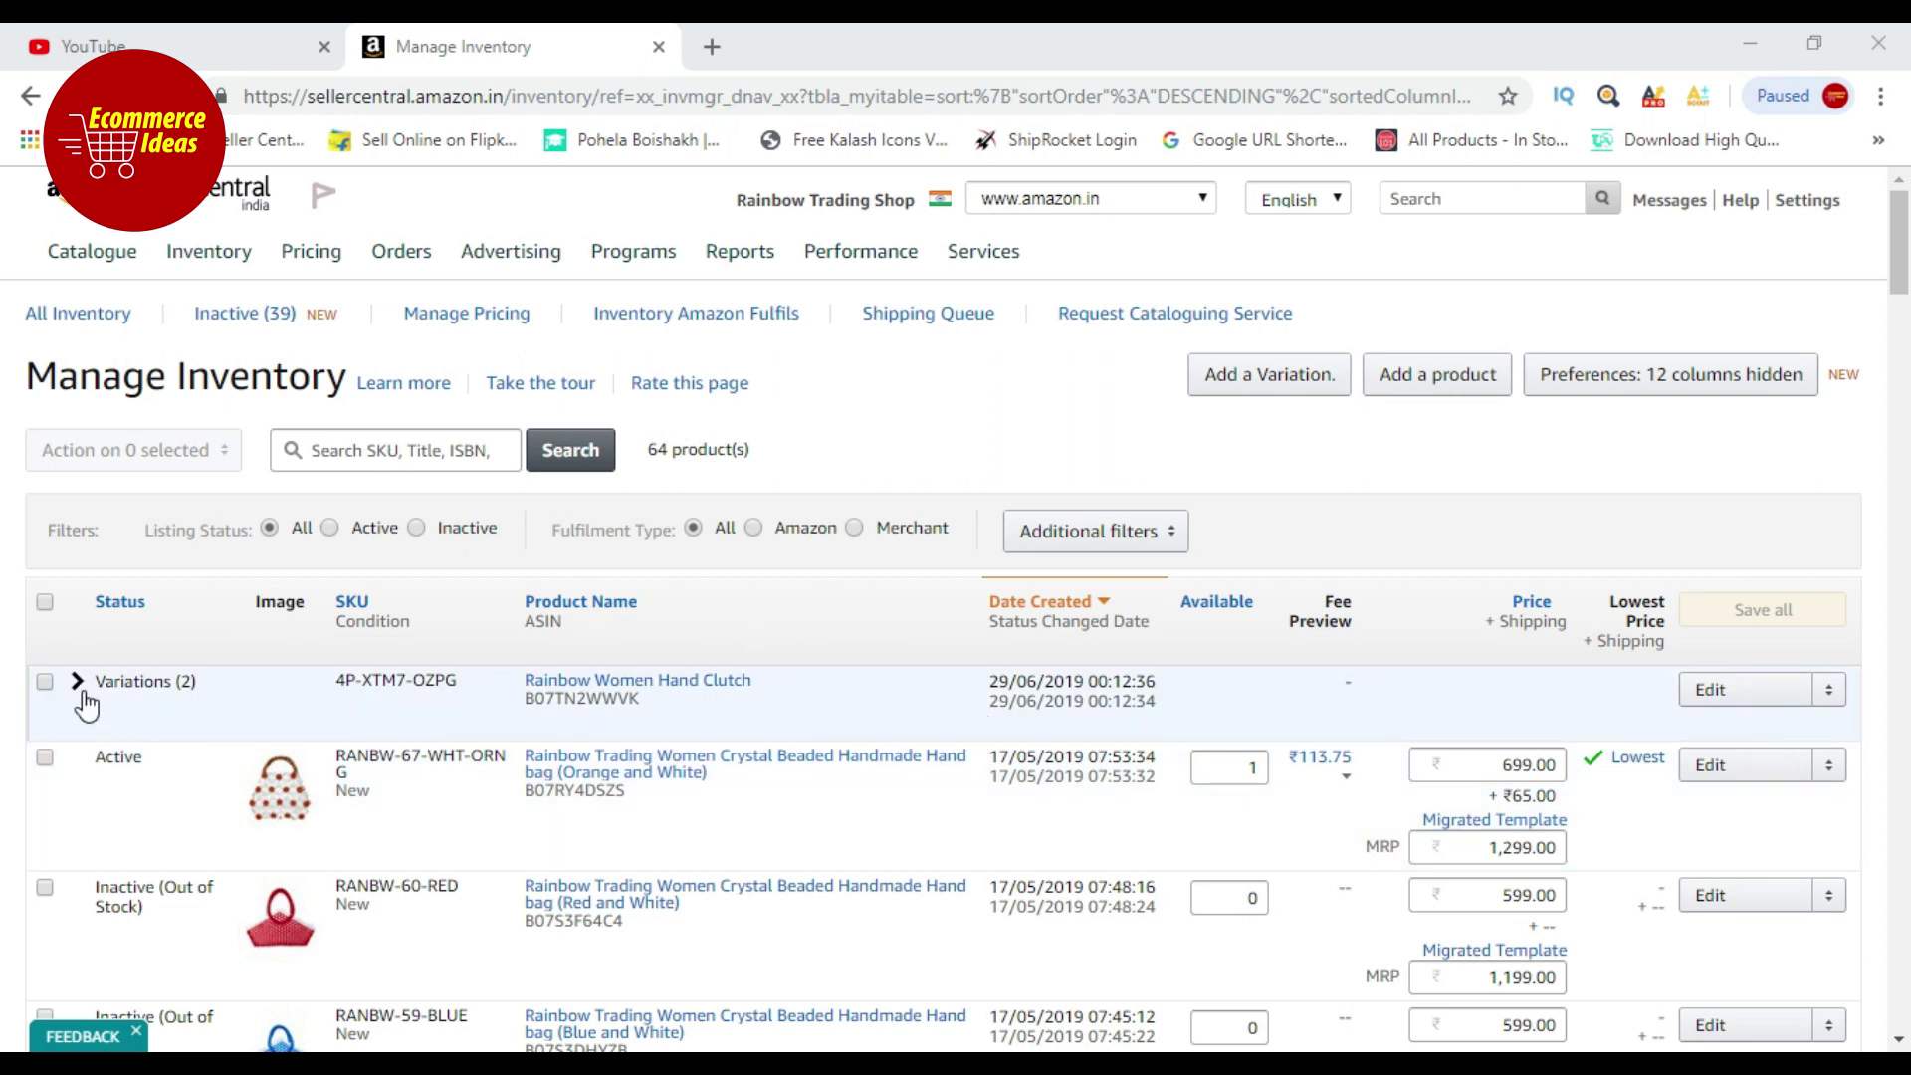
- Highlight the parent SKU of Rainbow Women Hand Clutch and expand its variations to examine the Red and Black entries
left_click(150, 637)
left_click_drag(339, 686, 434, 680)
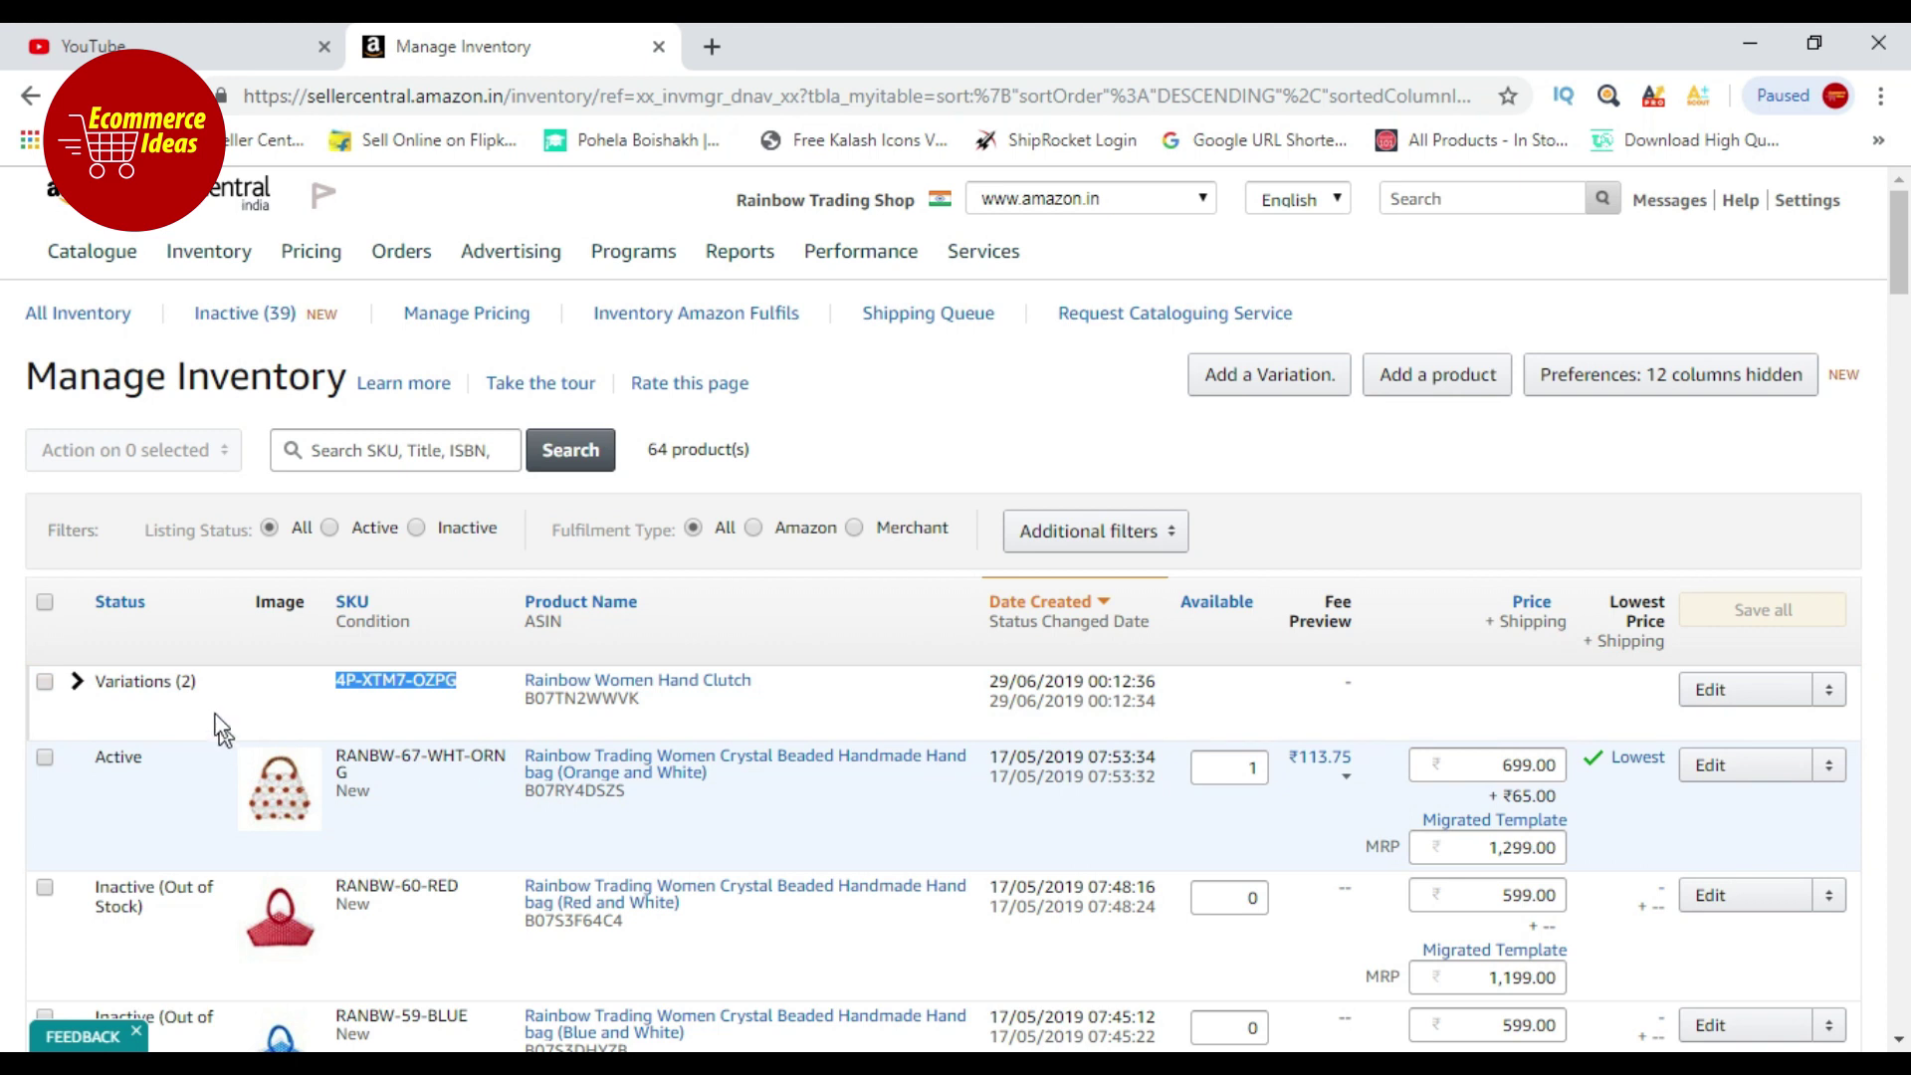
left_click(76, 682)
scroll(378, 557, "down", 2)
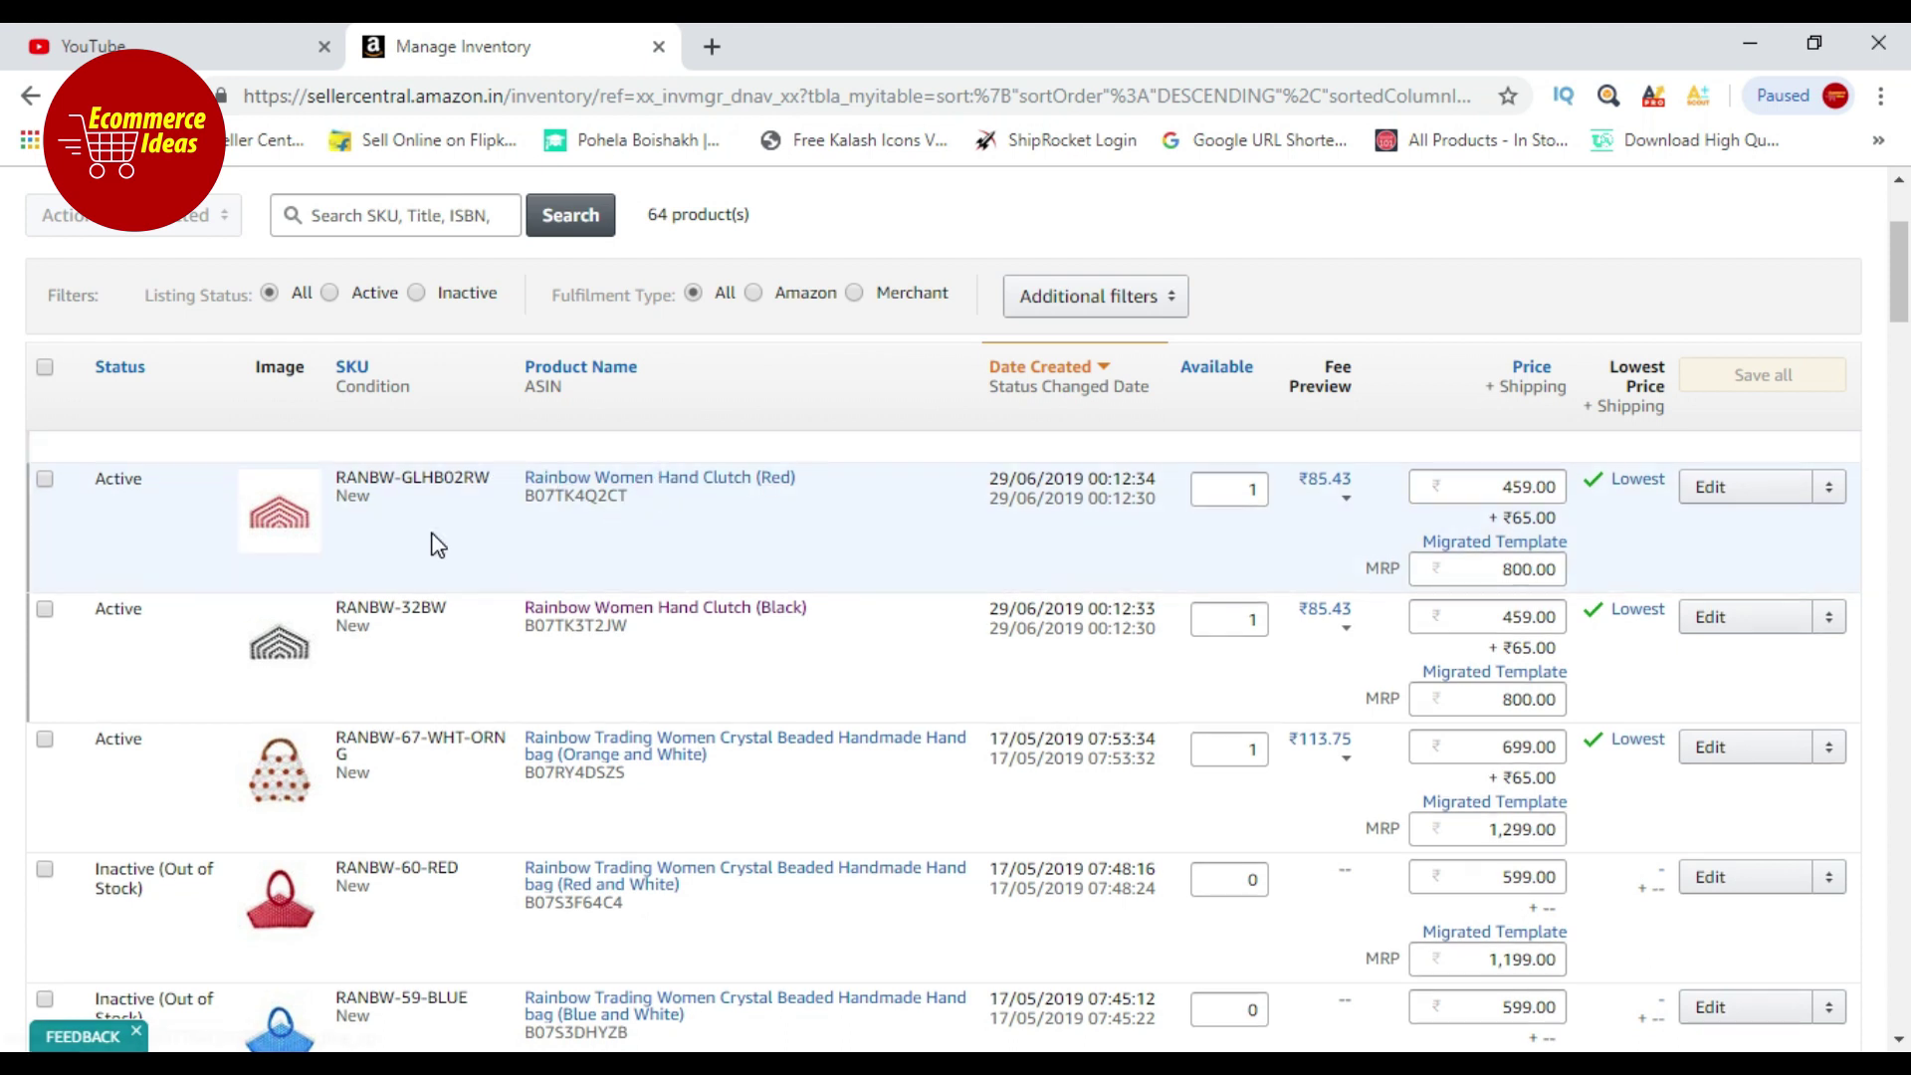
scroll(431, 542, "up", 1)
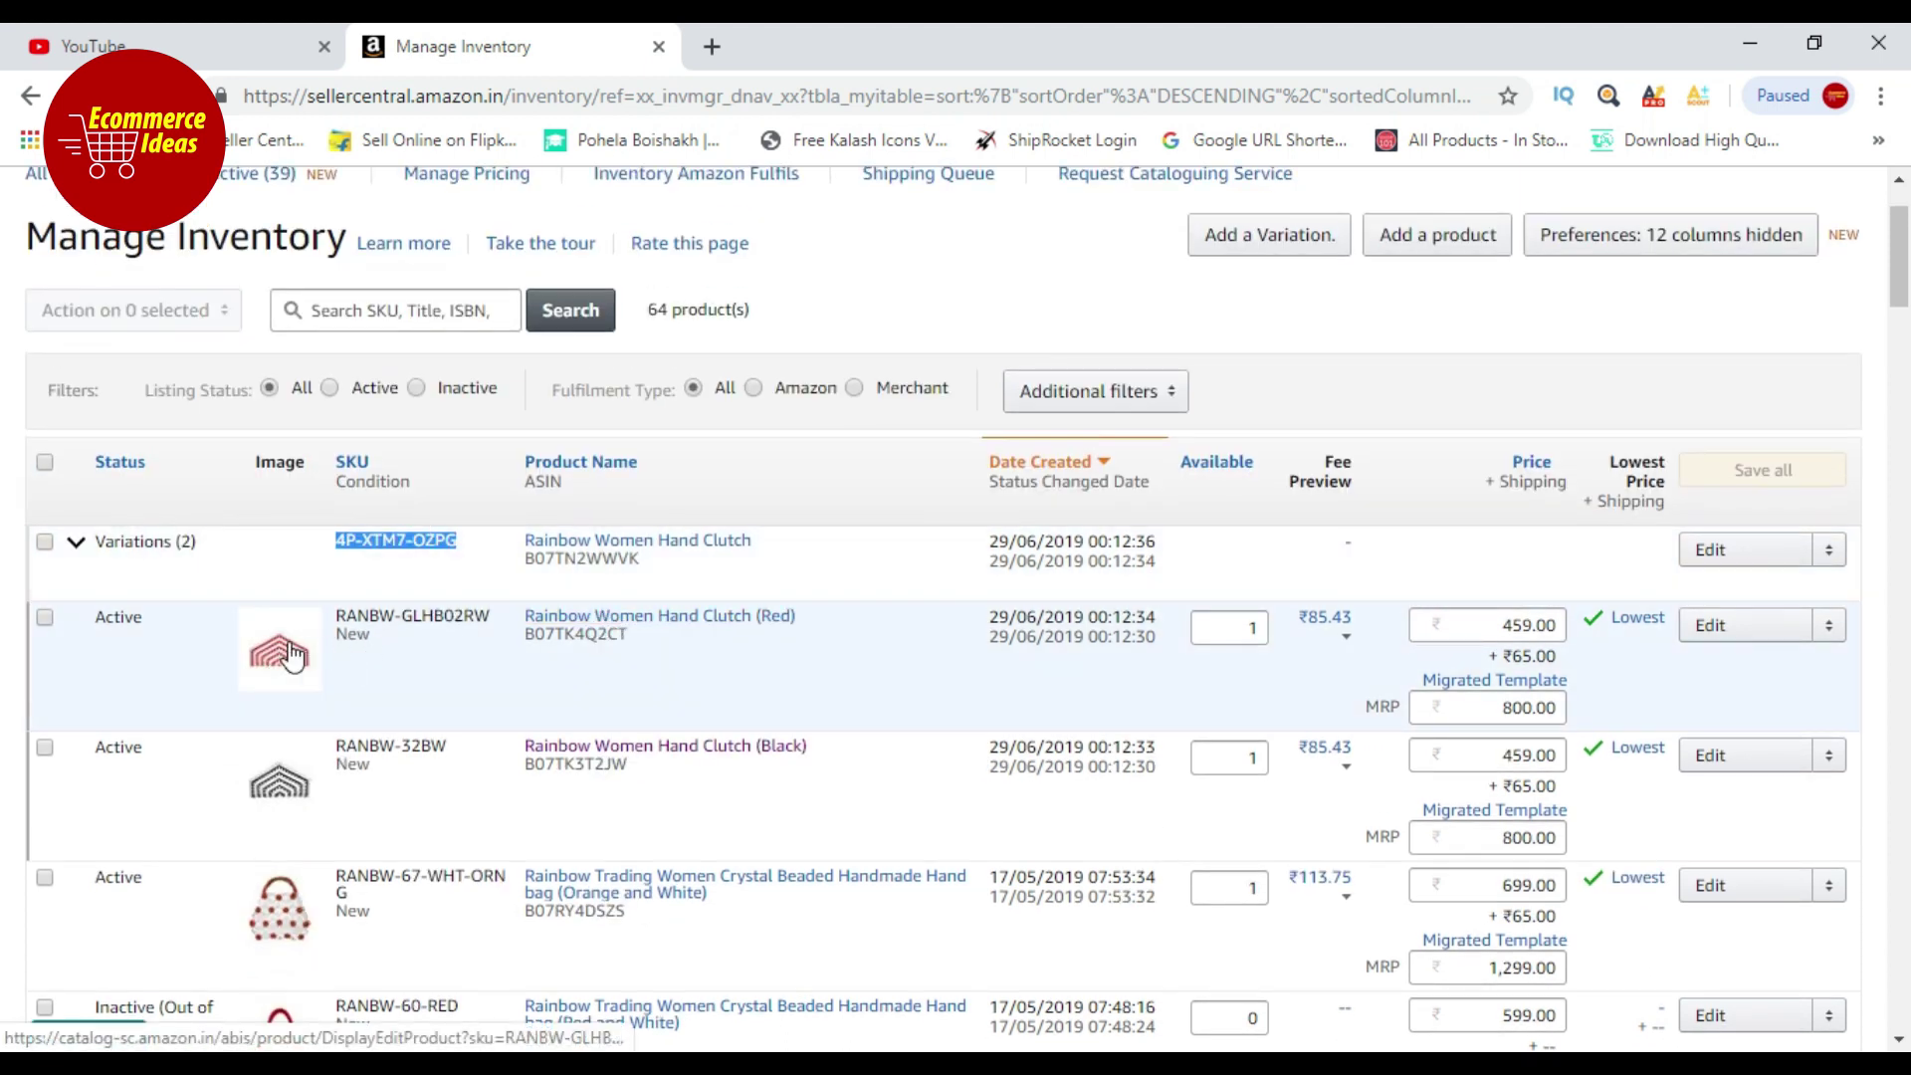
- Open the Red clutch variation for editing and review its uploaded product images
left_click(291, 656)
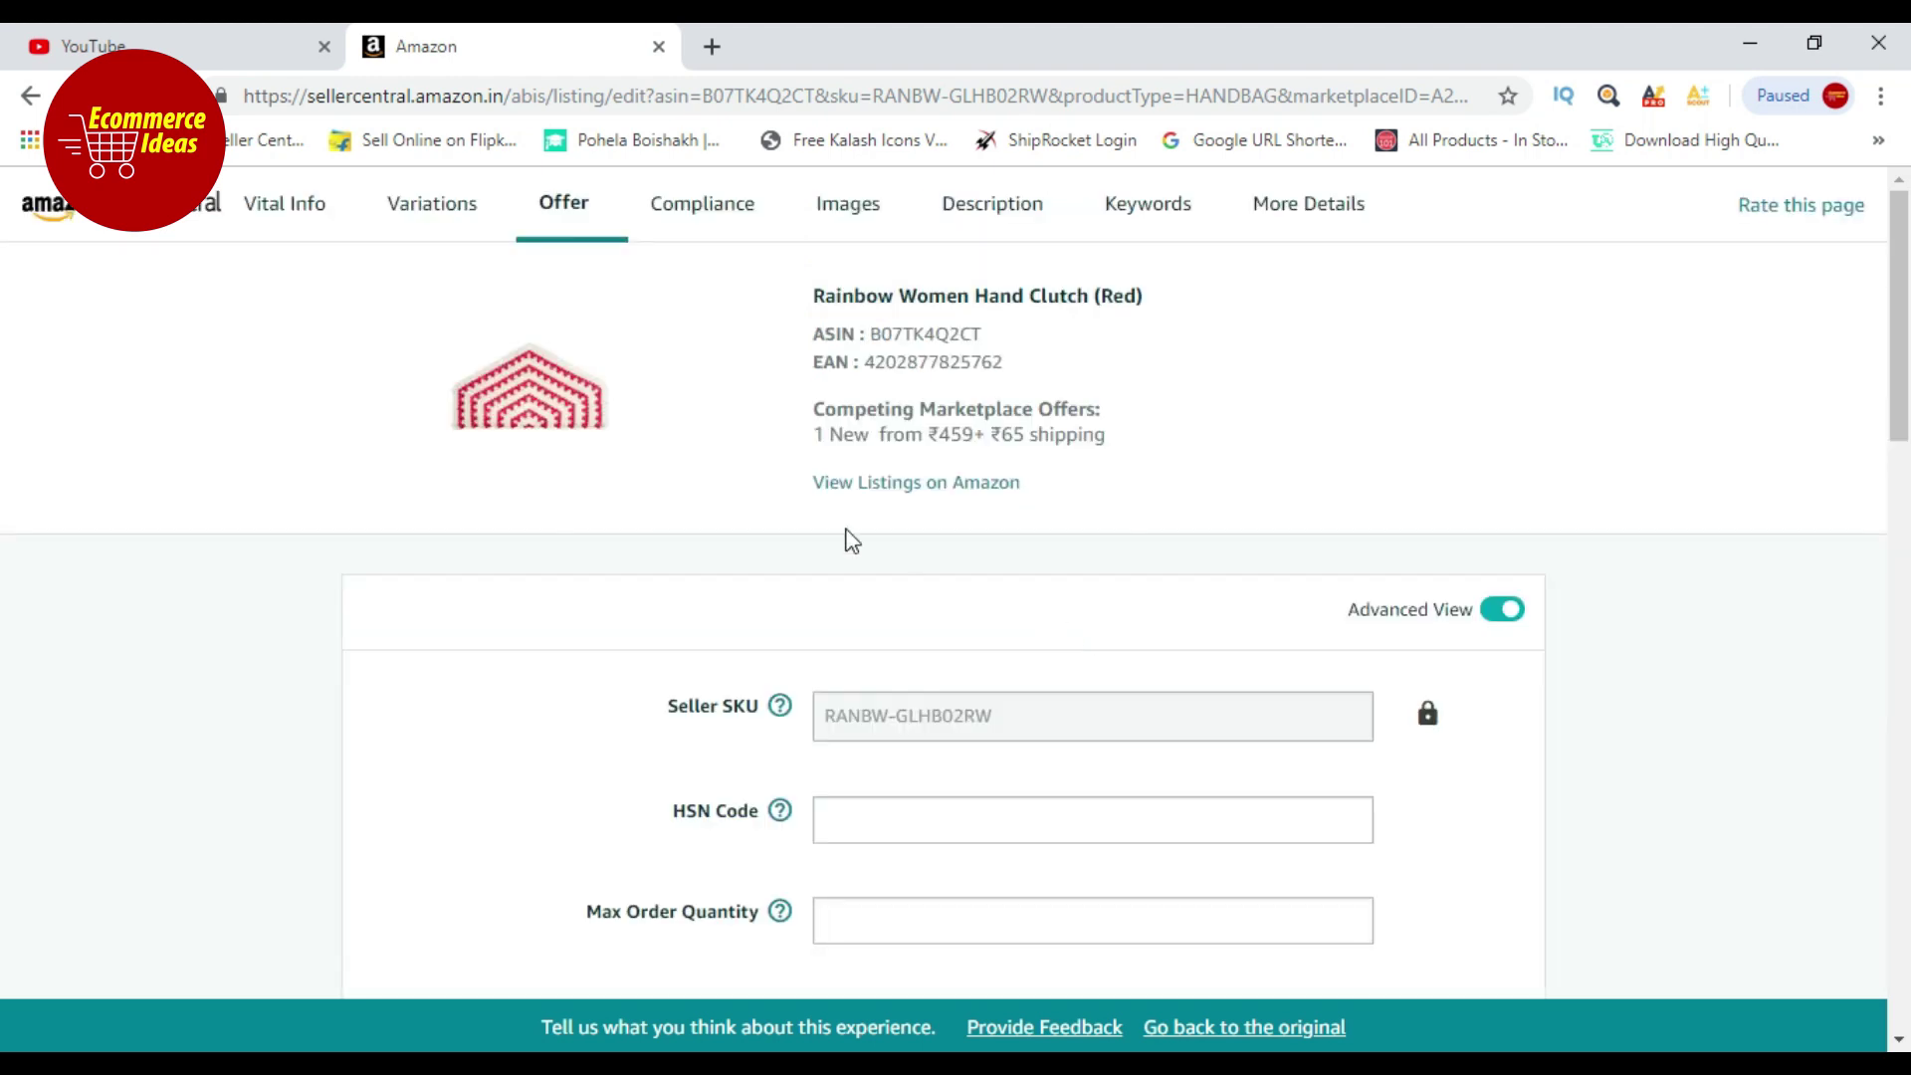
left_click(861, 209)
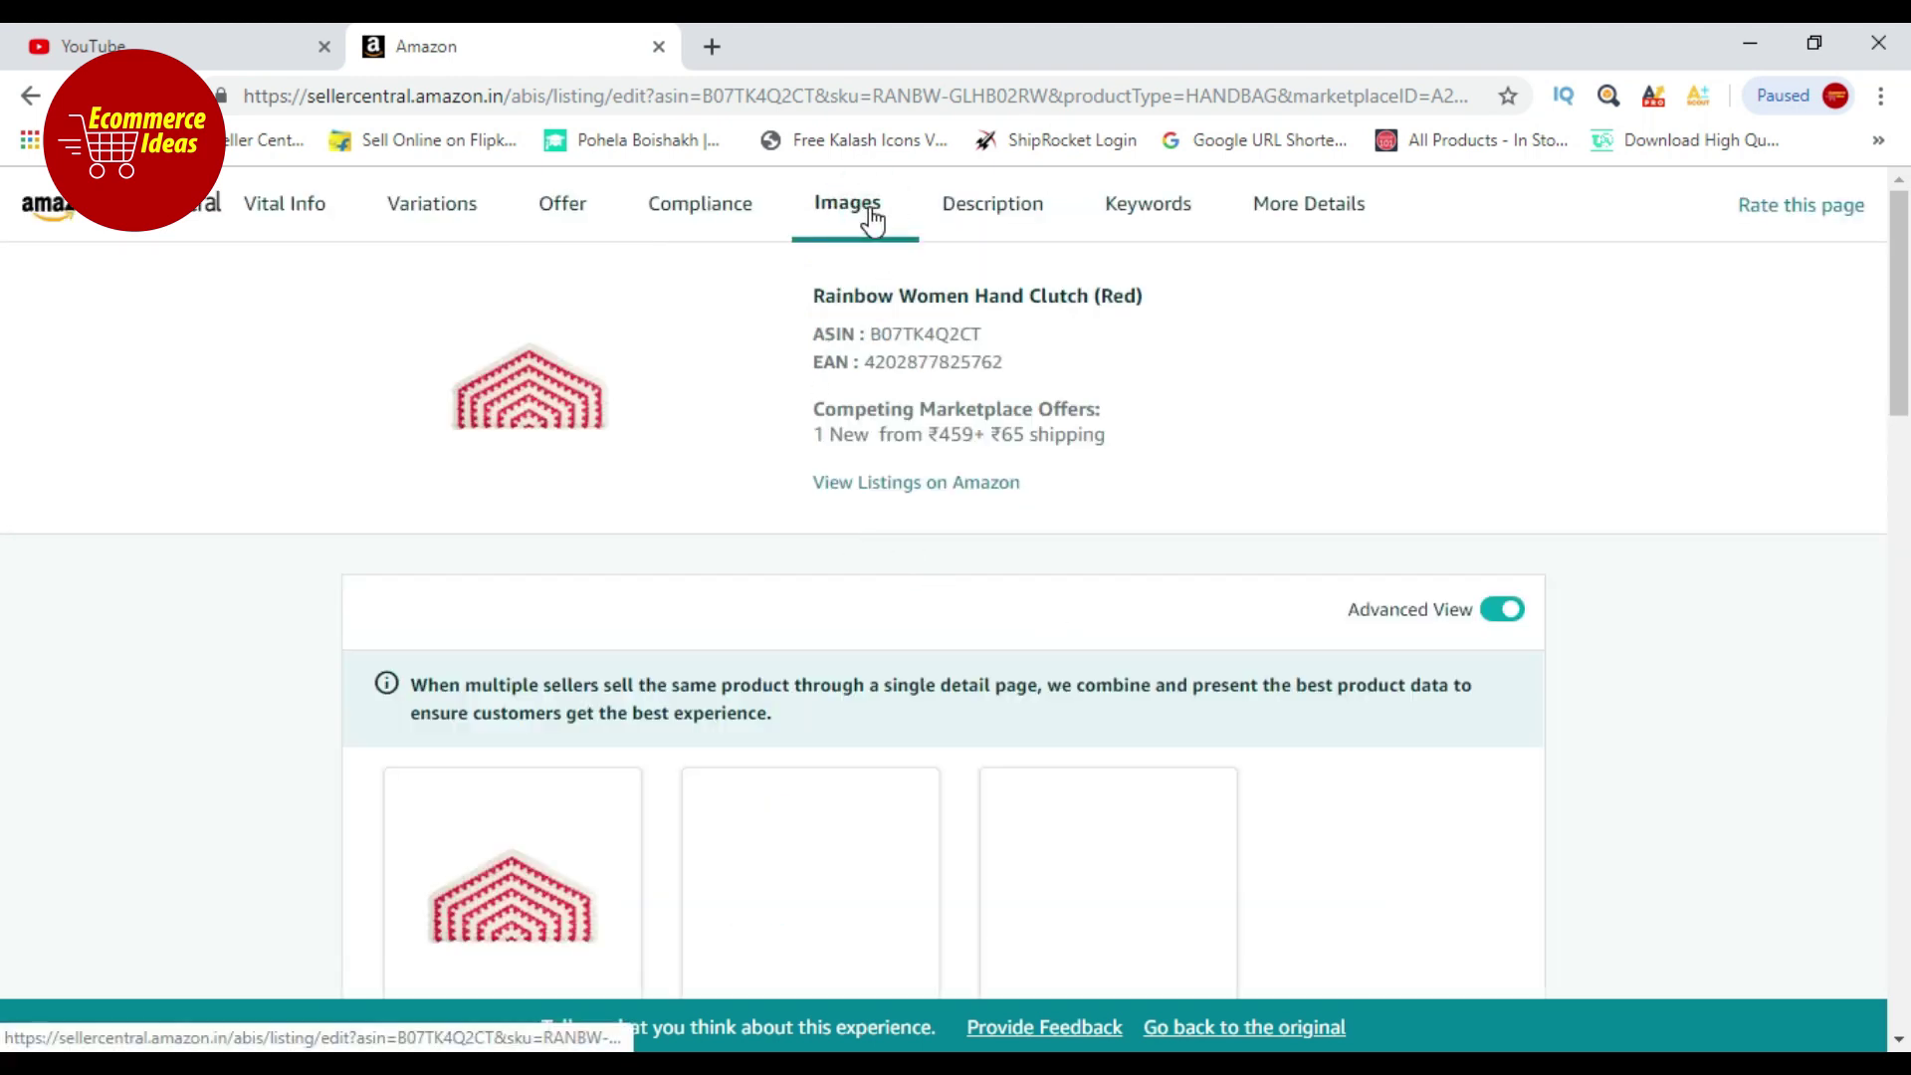
scroll(786, 557, "down", 5)
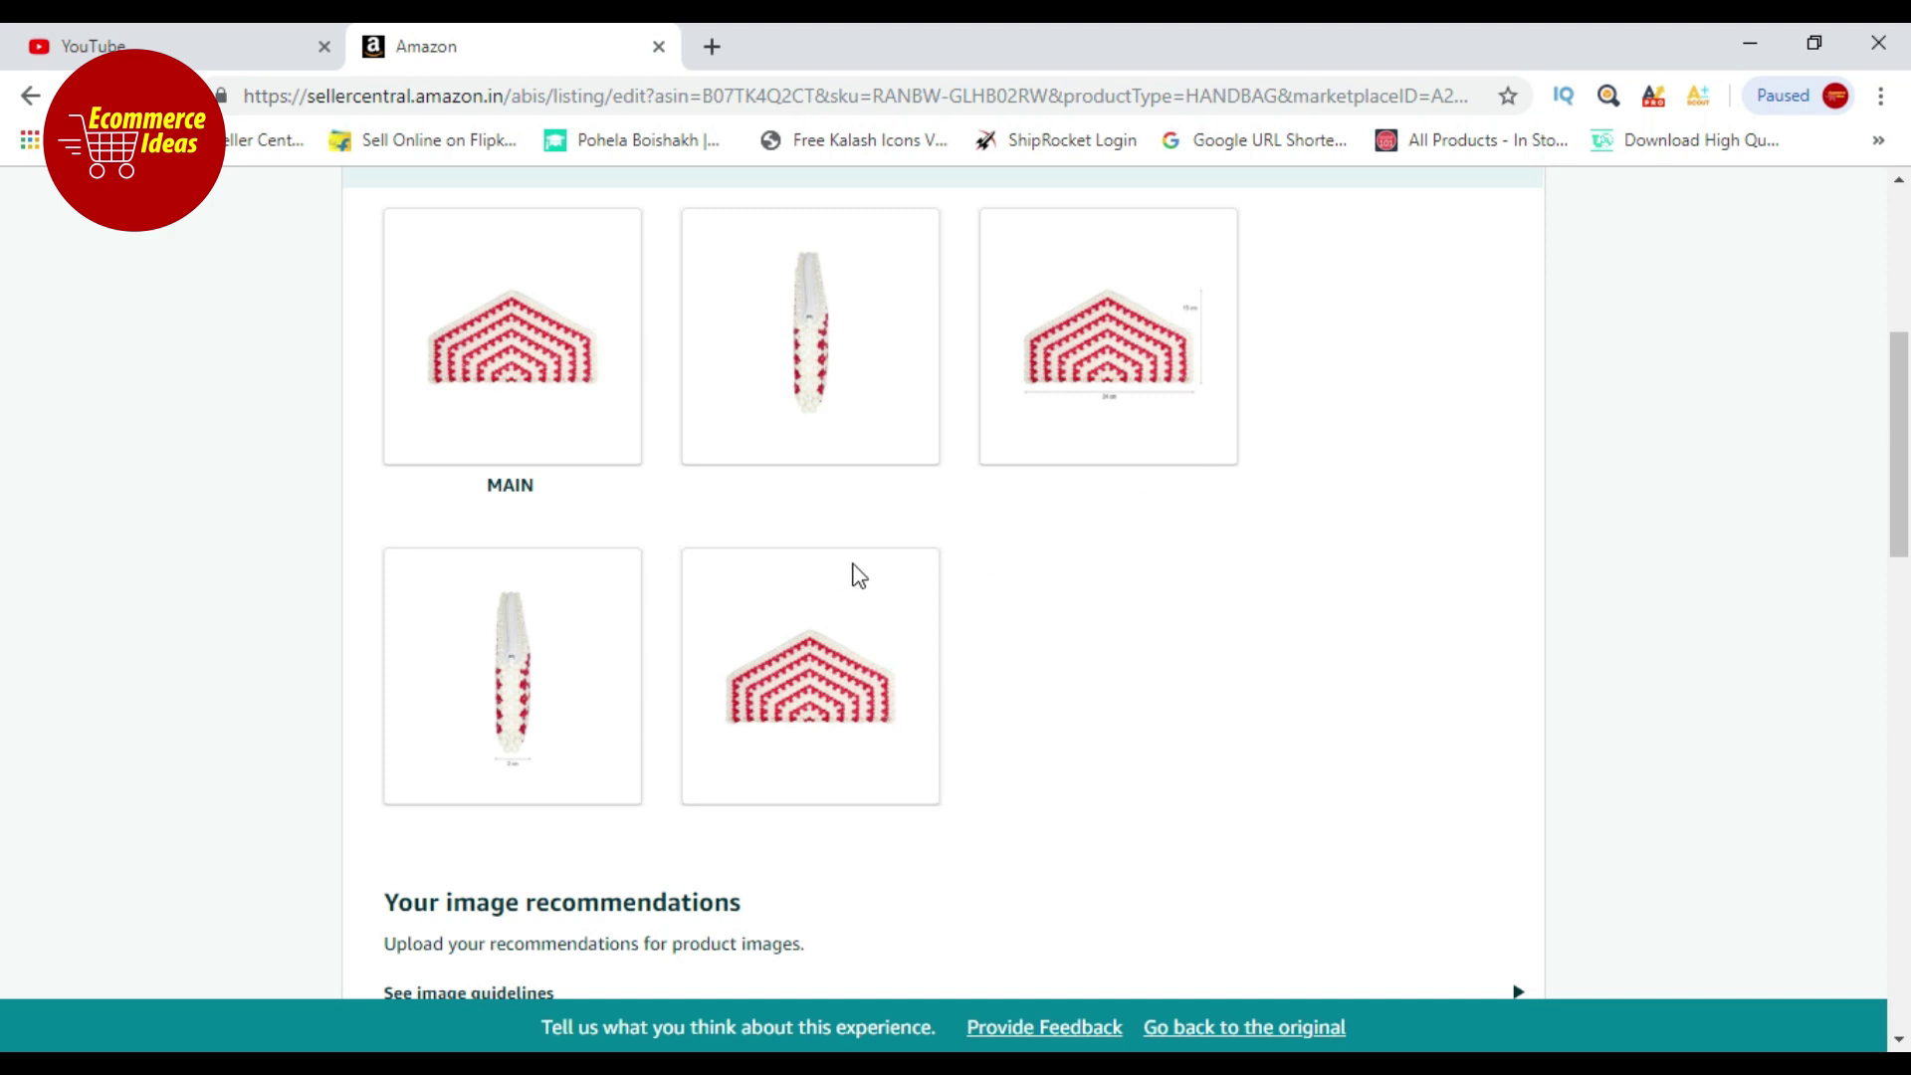
scroll(856, 577, "up", 6)
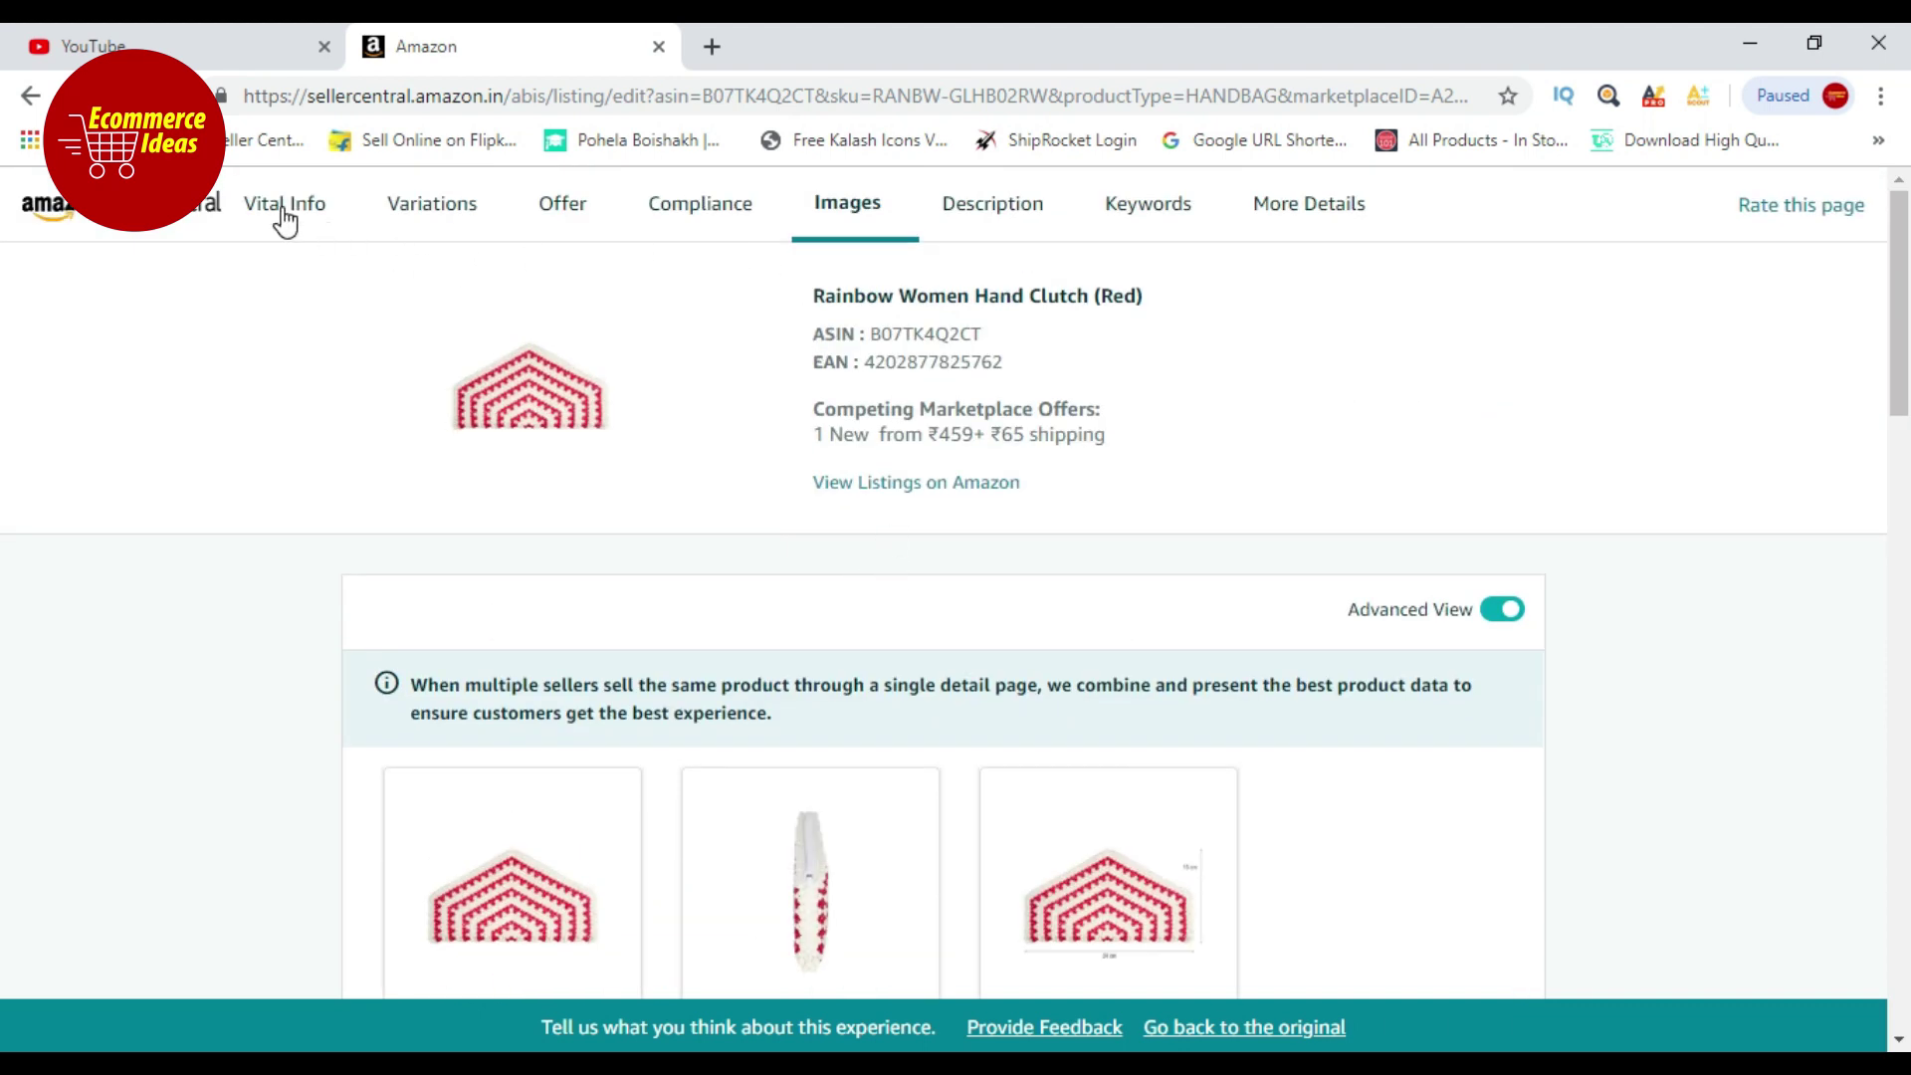
scroll(220, 702, "down", 6)
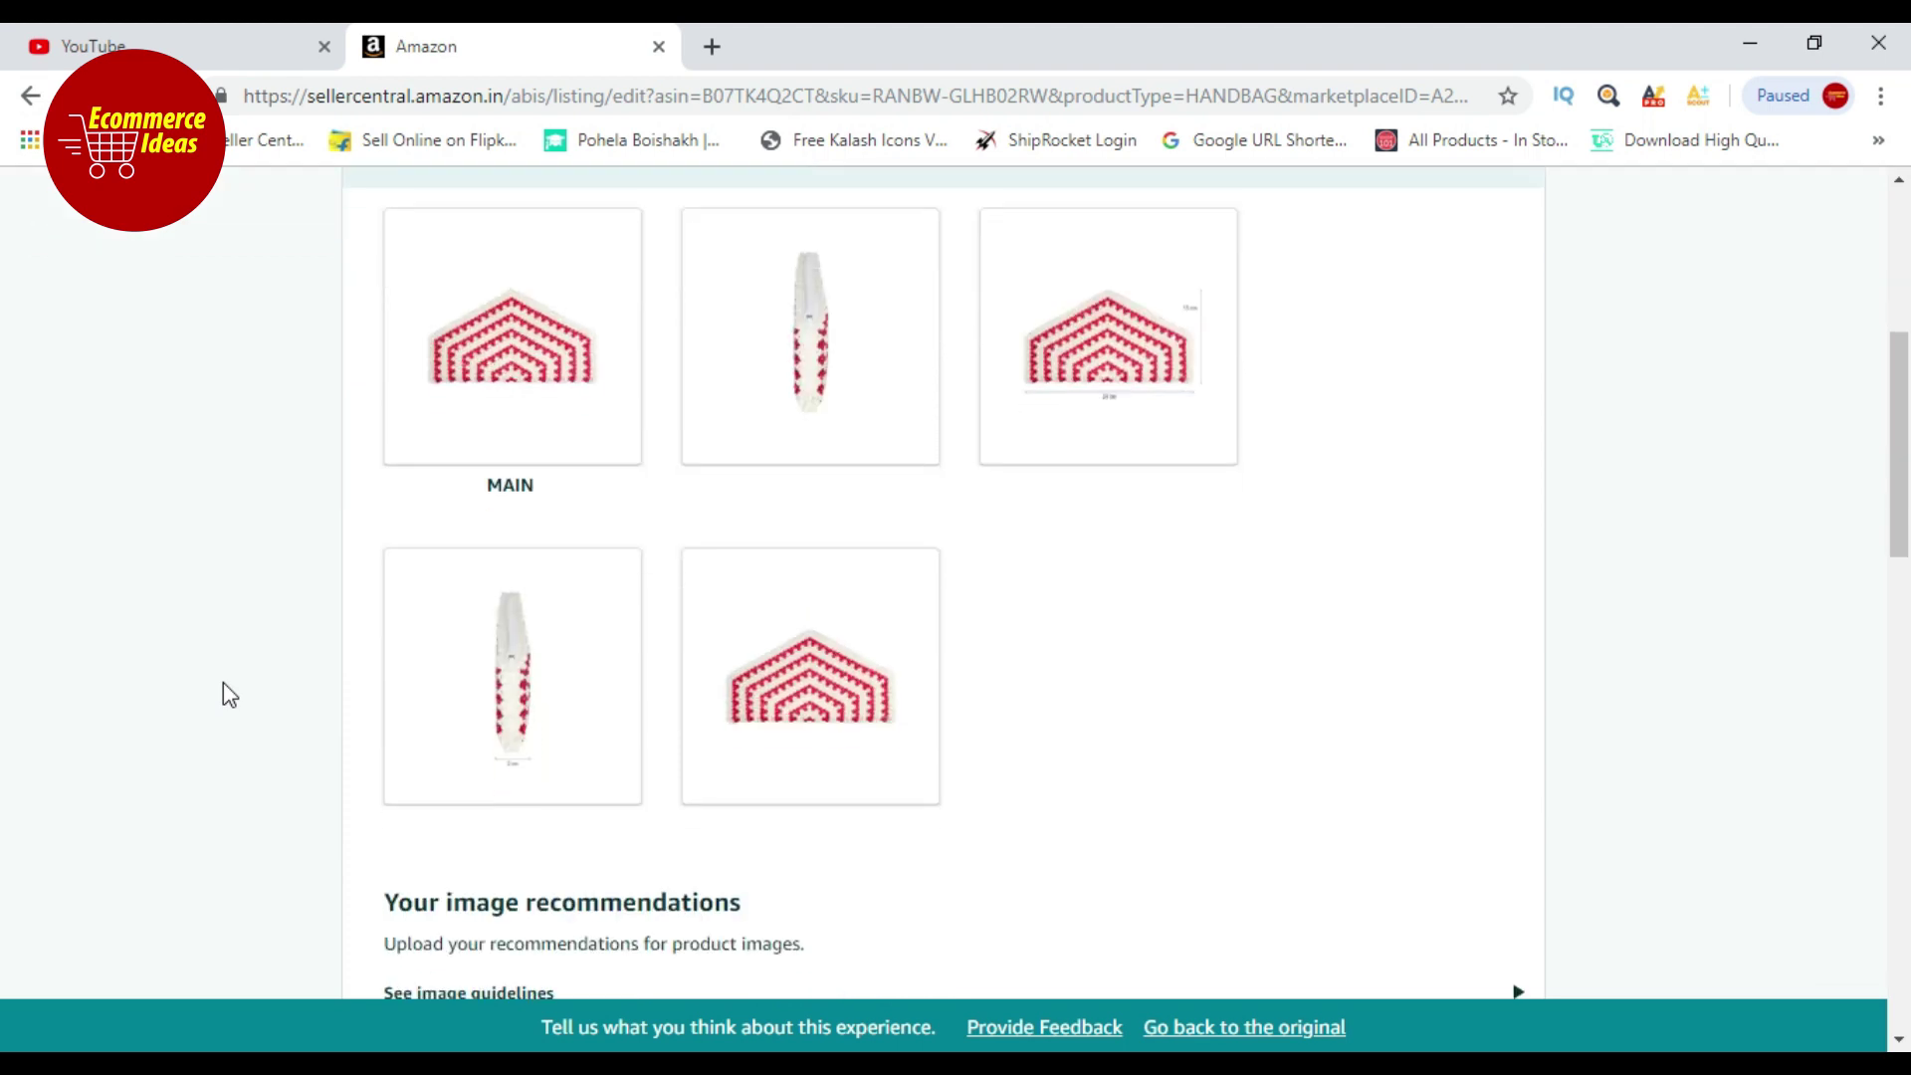
scroll(488, 673, "up", 6)
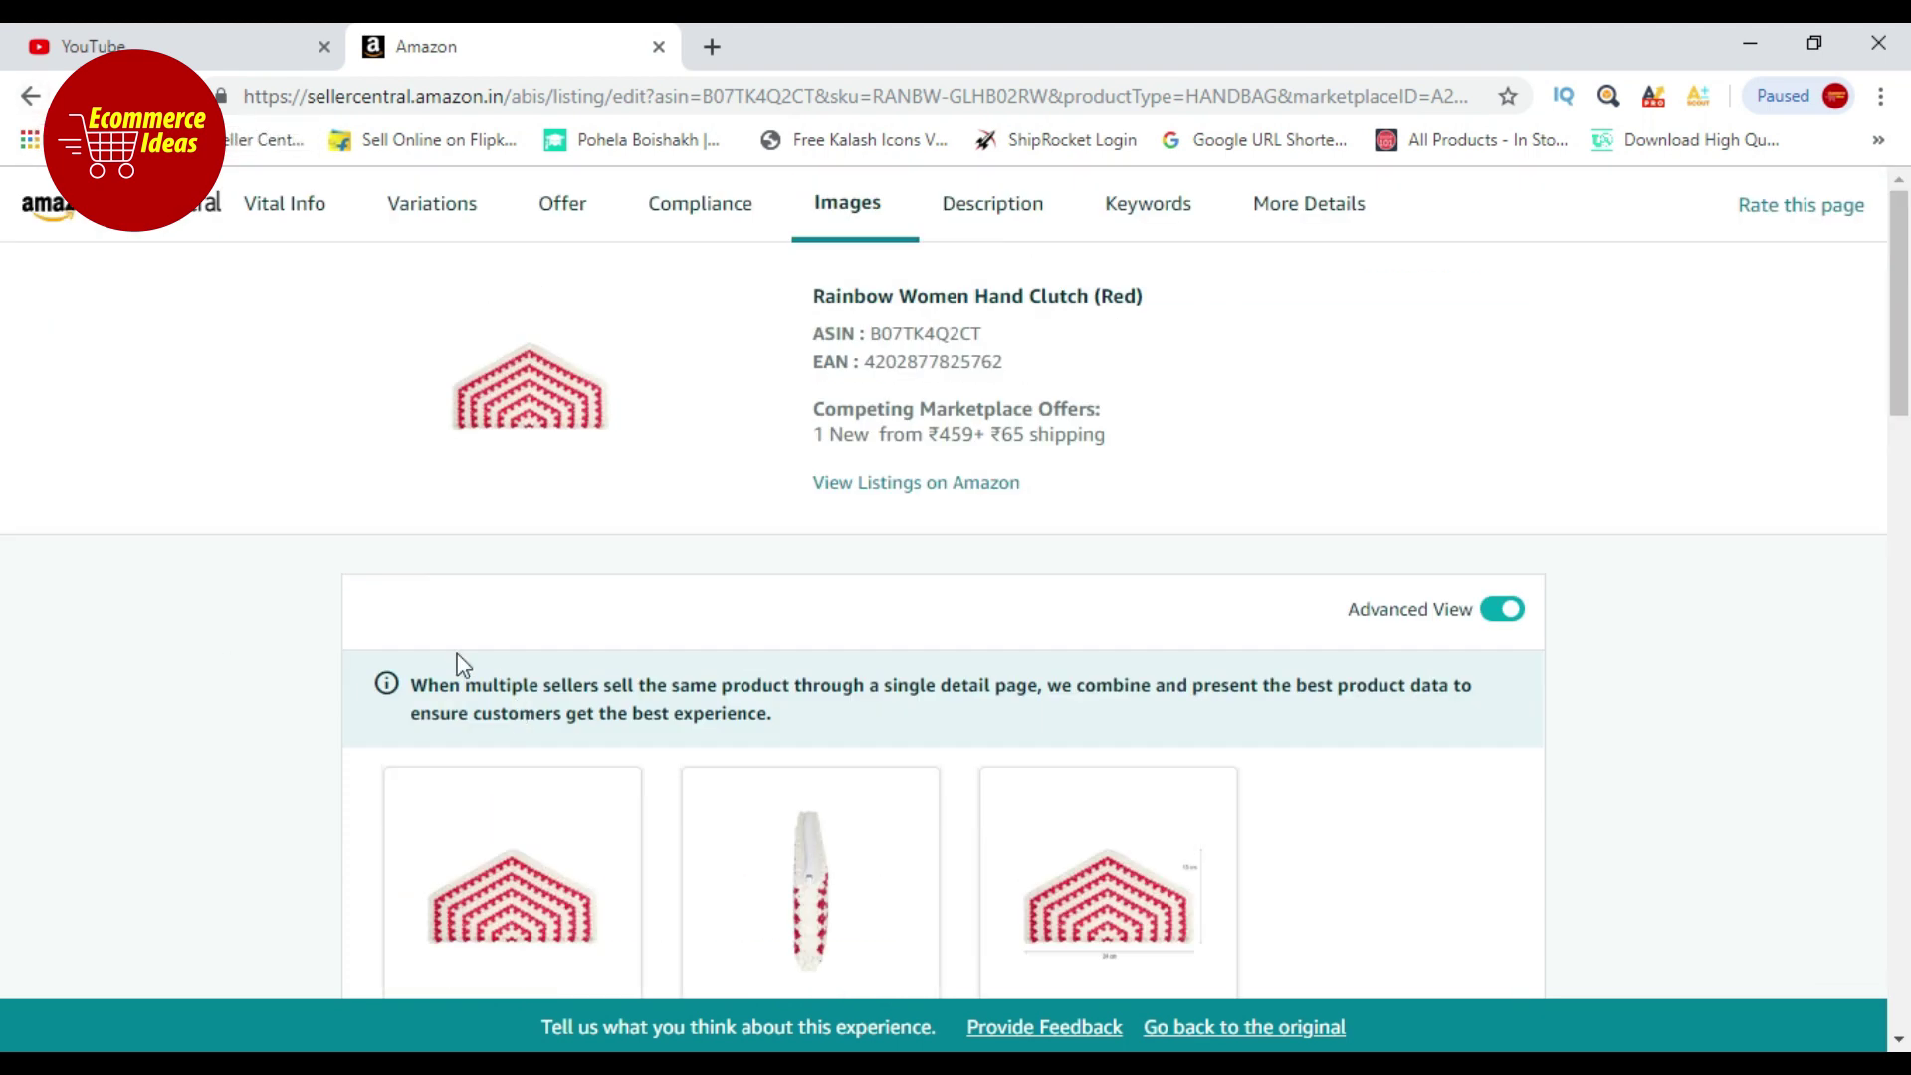
- Return to Manage Inventory and expand the Rainbow Women Hand Clutch variations again
left_click(31, 96)
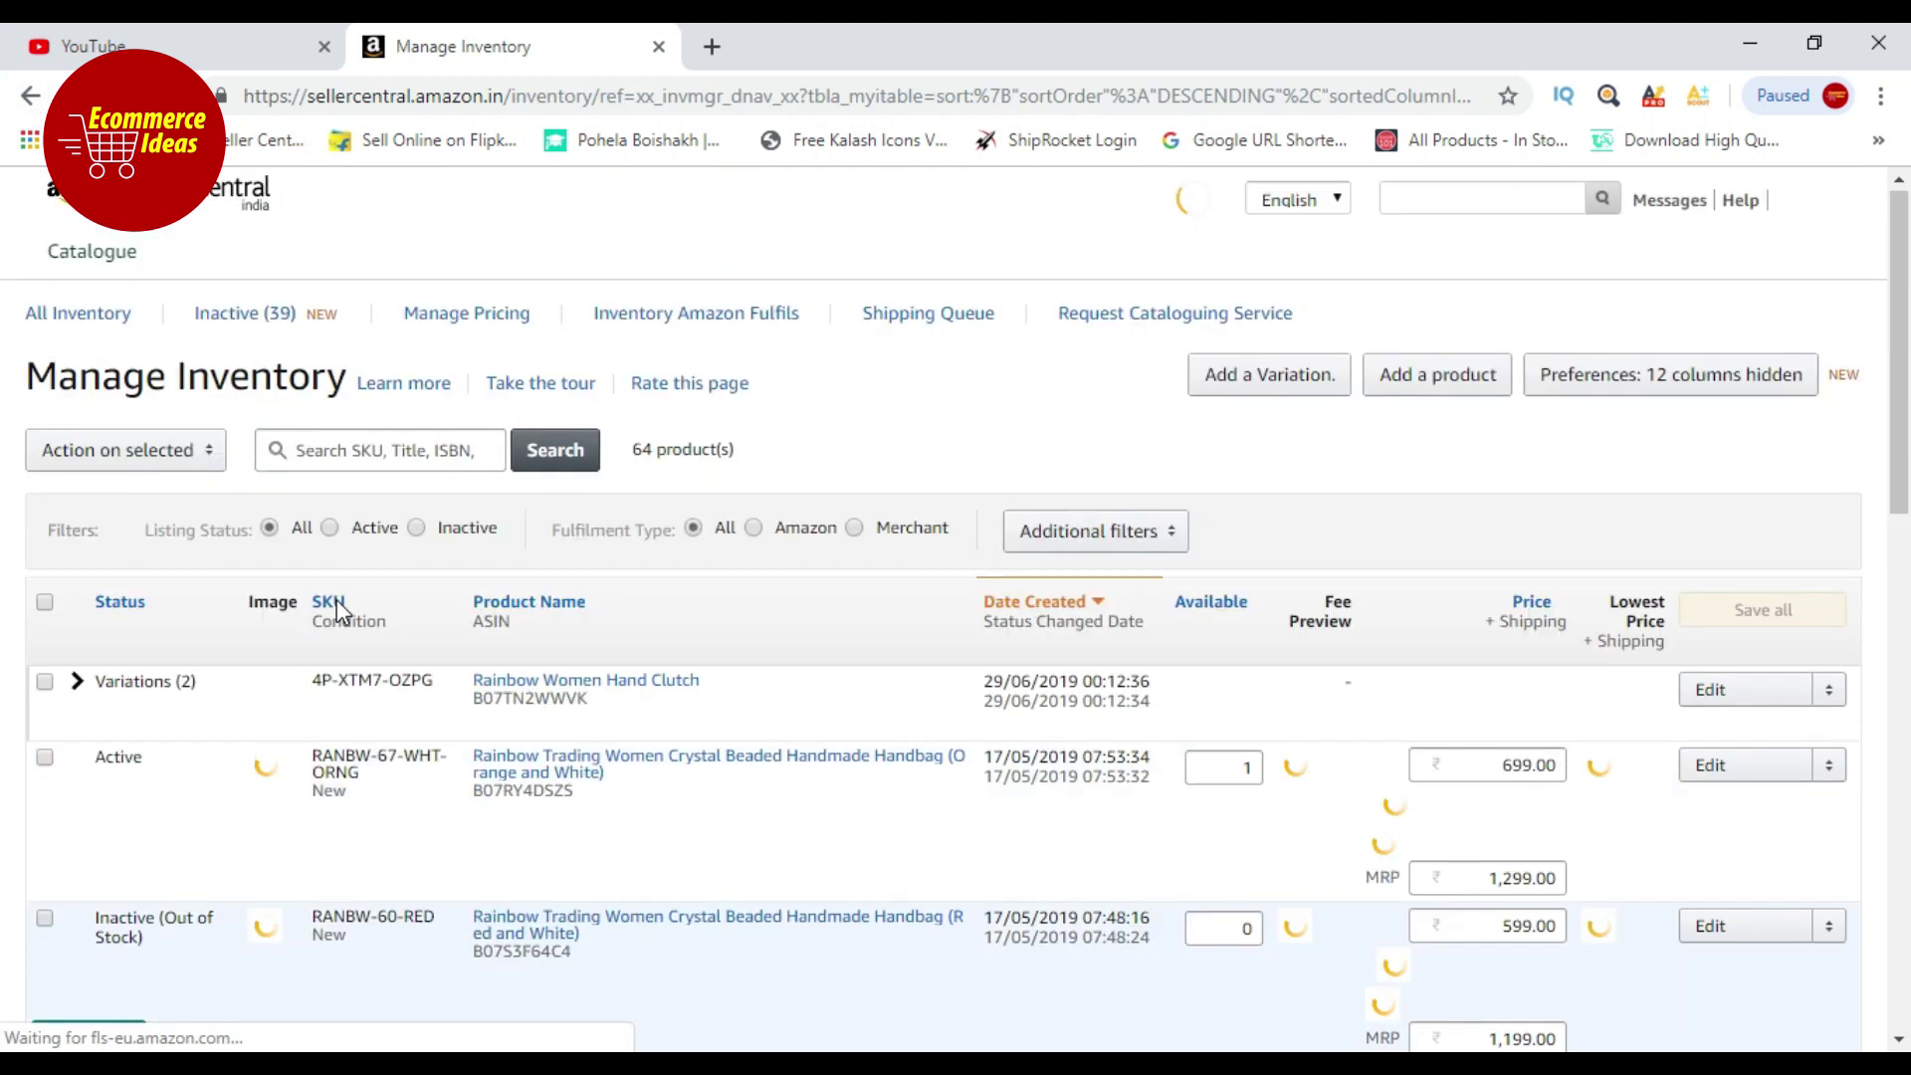
scroll(334, 607, "down", 4)
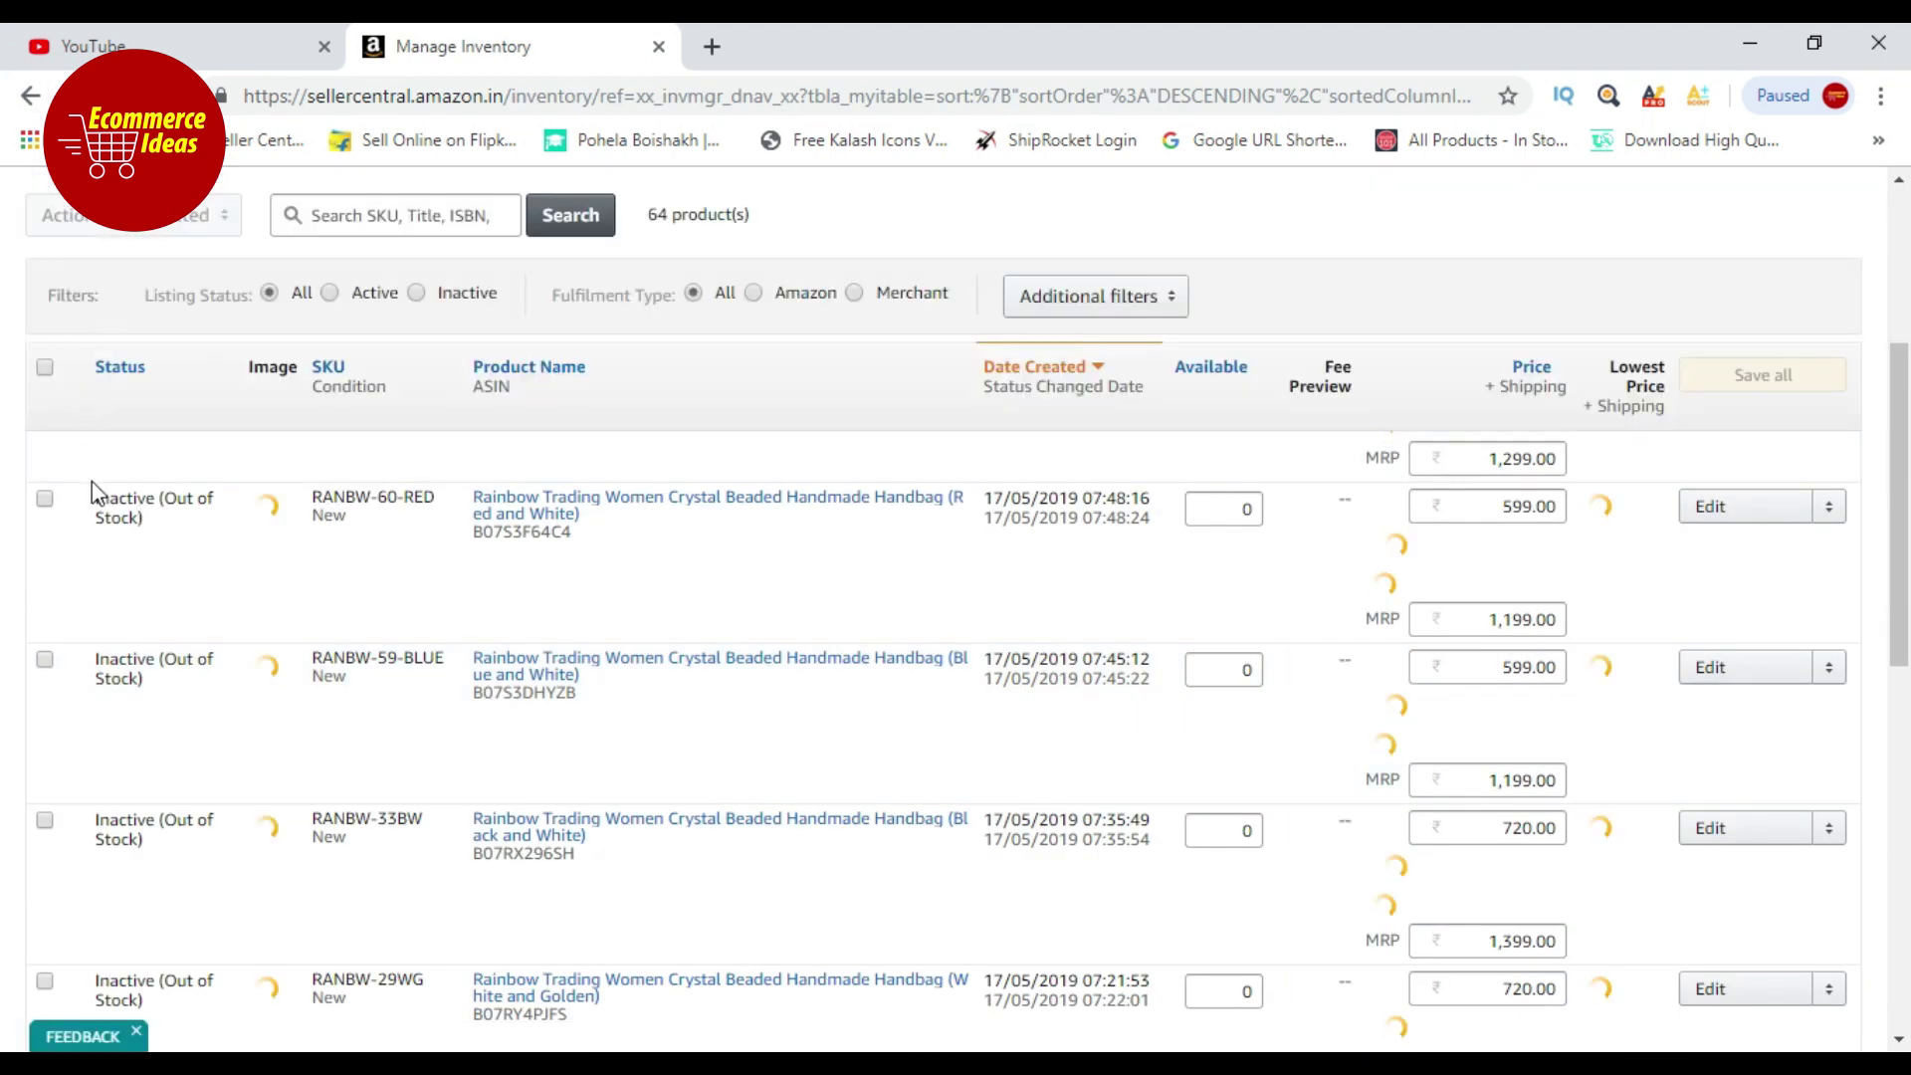
left_click(89, 544)
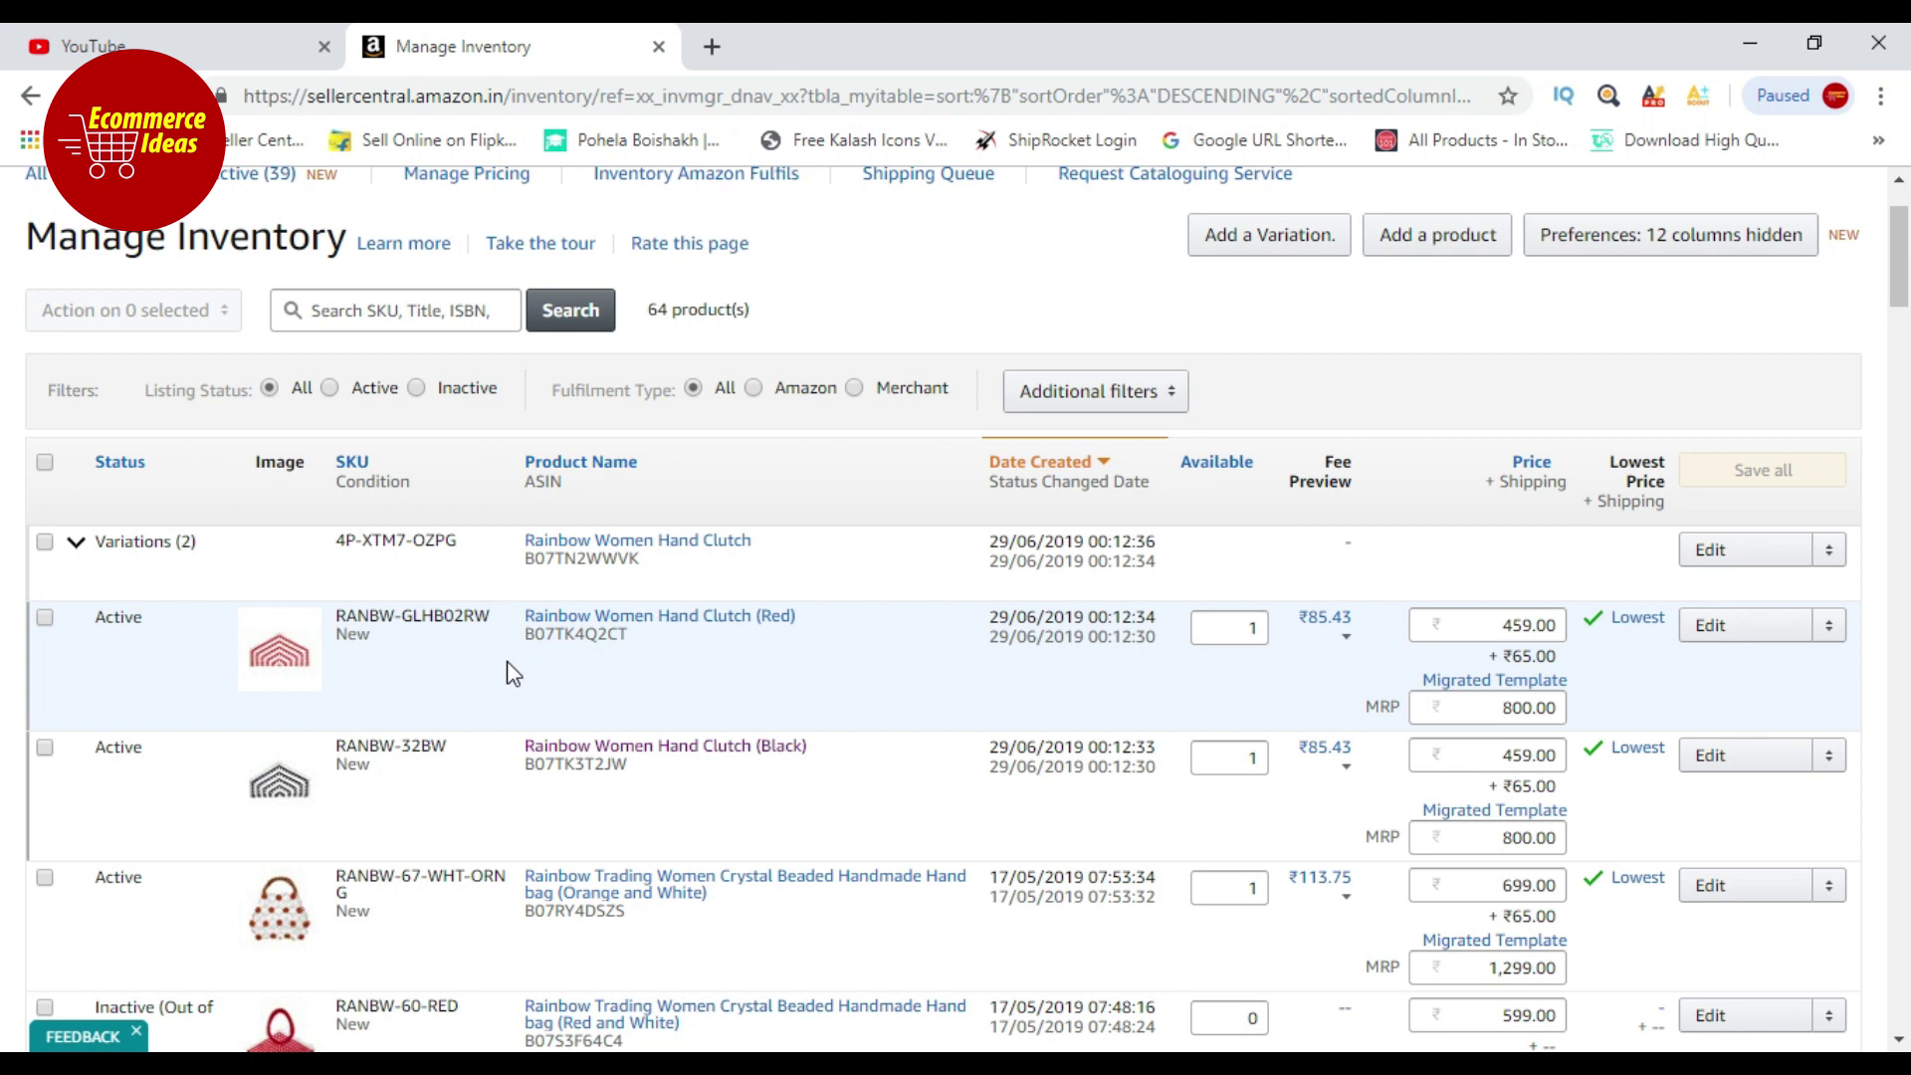
- Open the parent Rainbow Women Hand Clutch product page in a new tab and compare it with its inventory entry
right_click(690, 542)
left_click(757, 558)
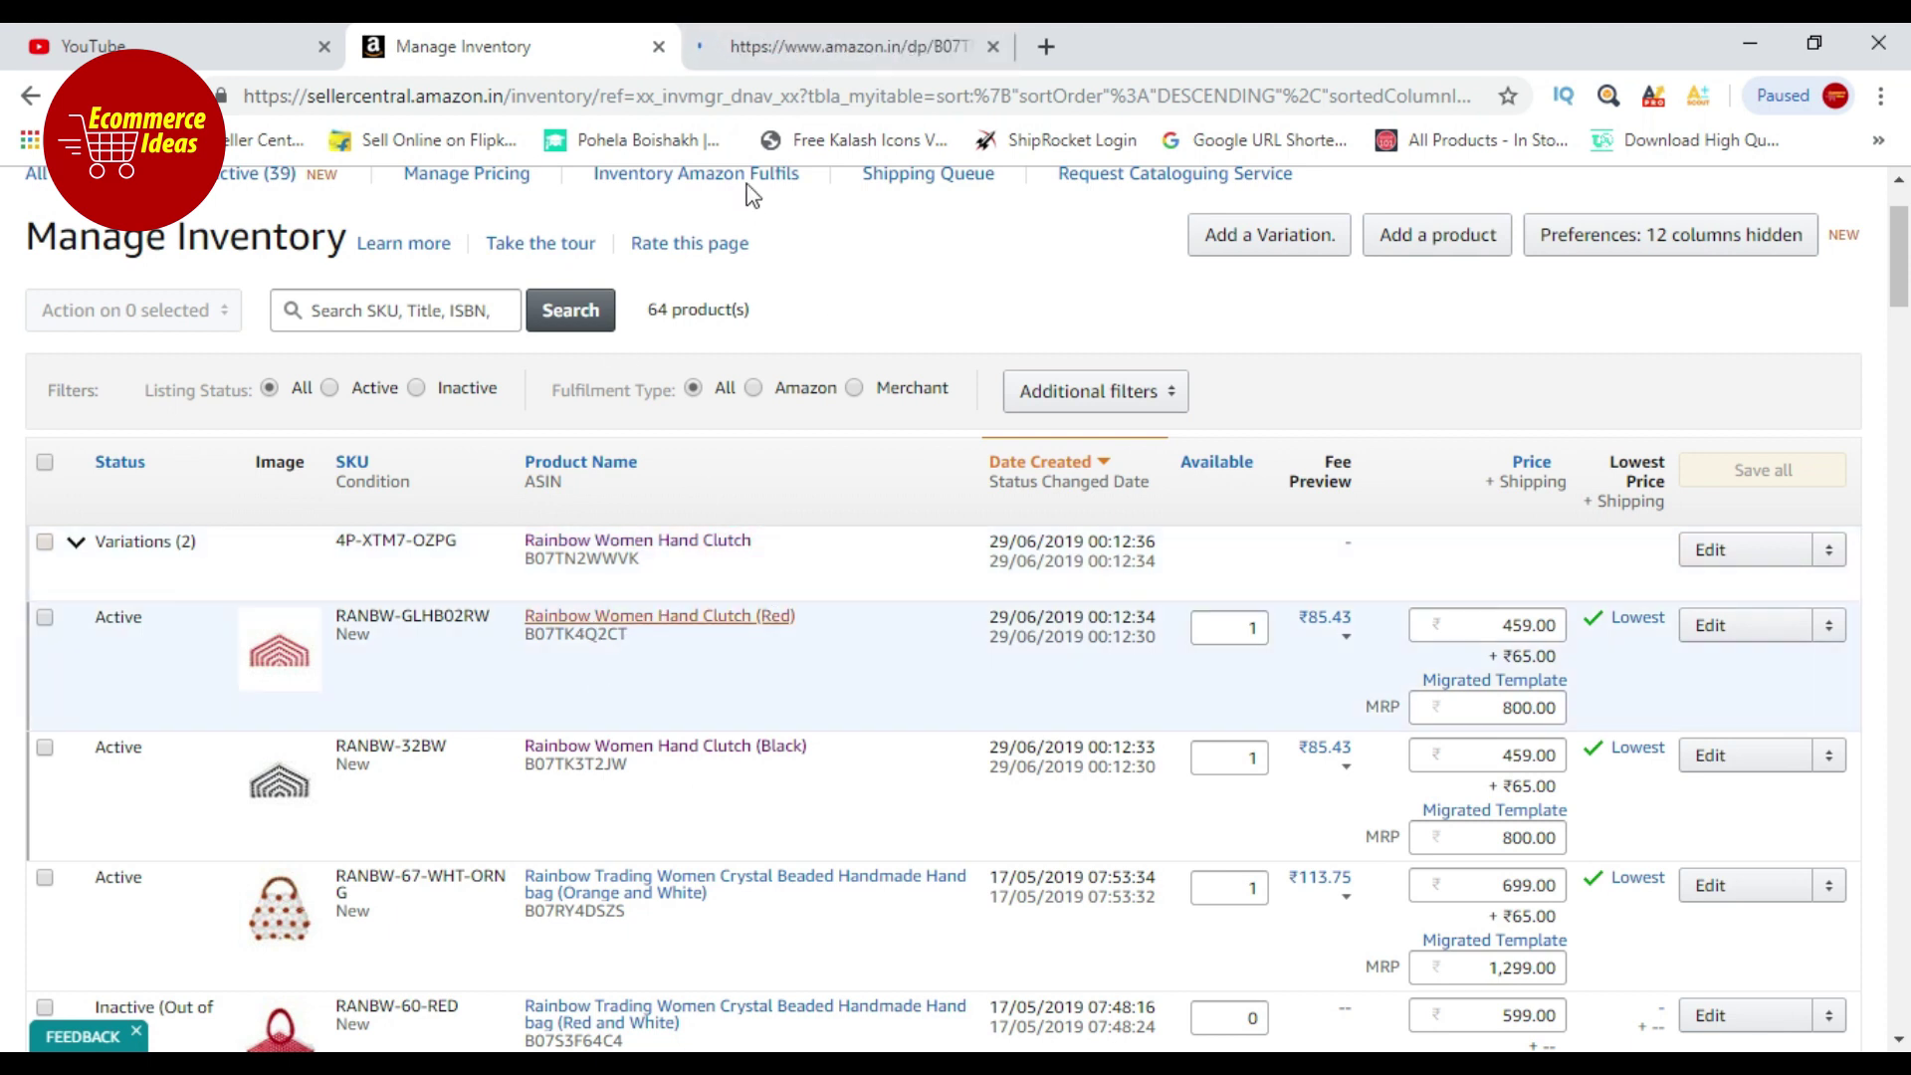
left_click(798, 60)
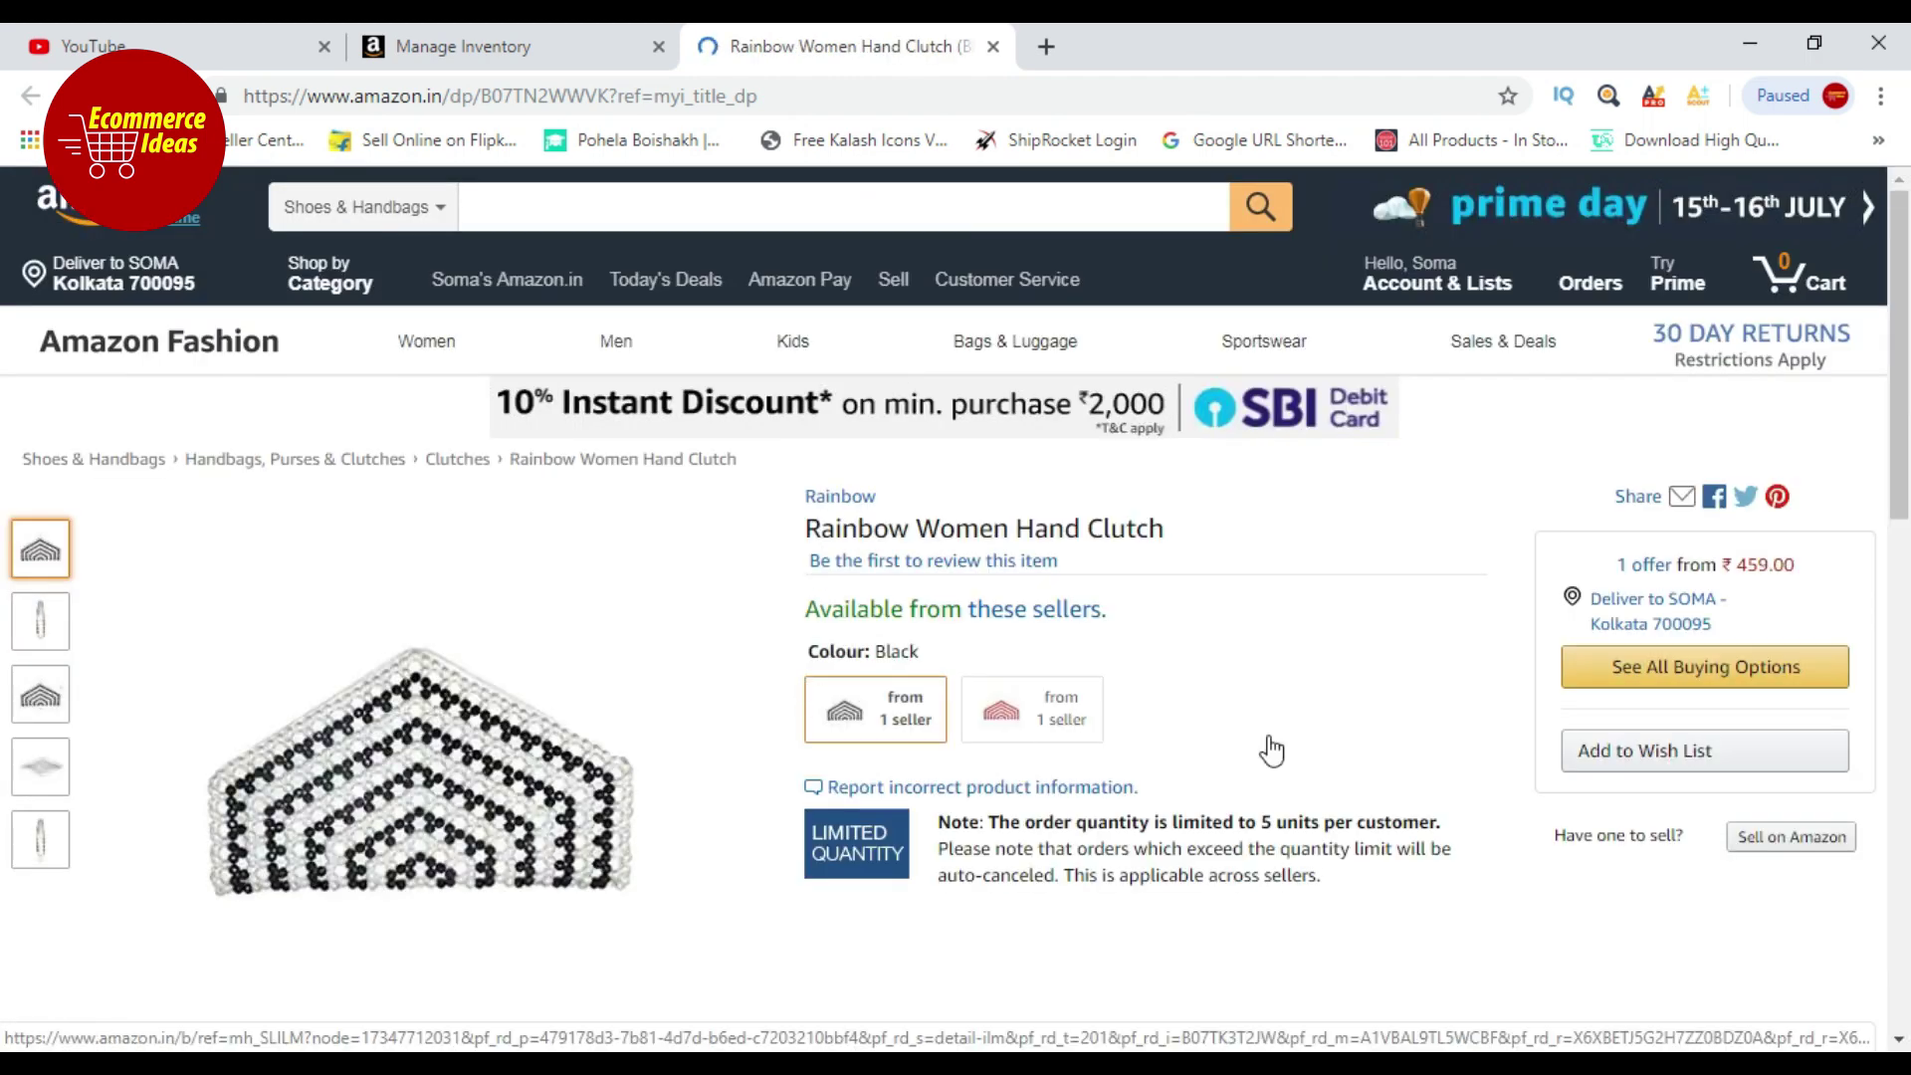
left_click(509, 55)
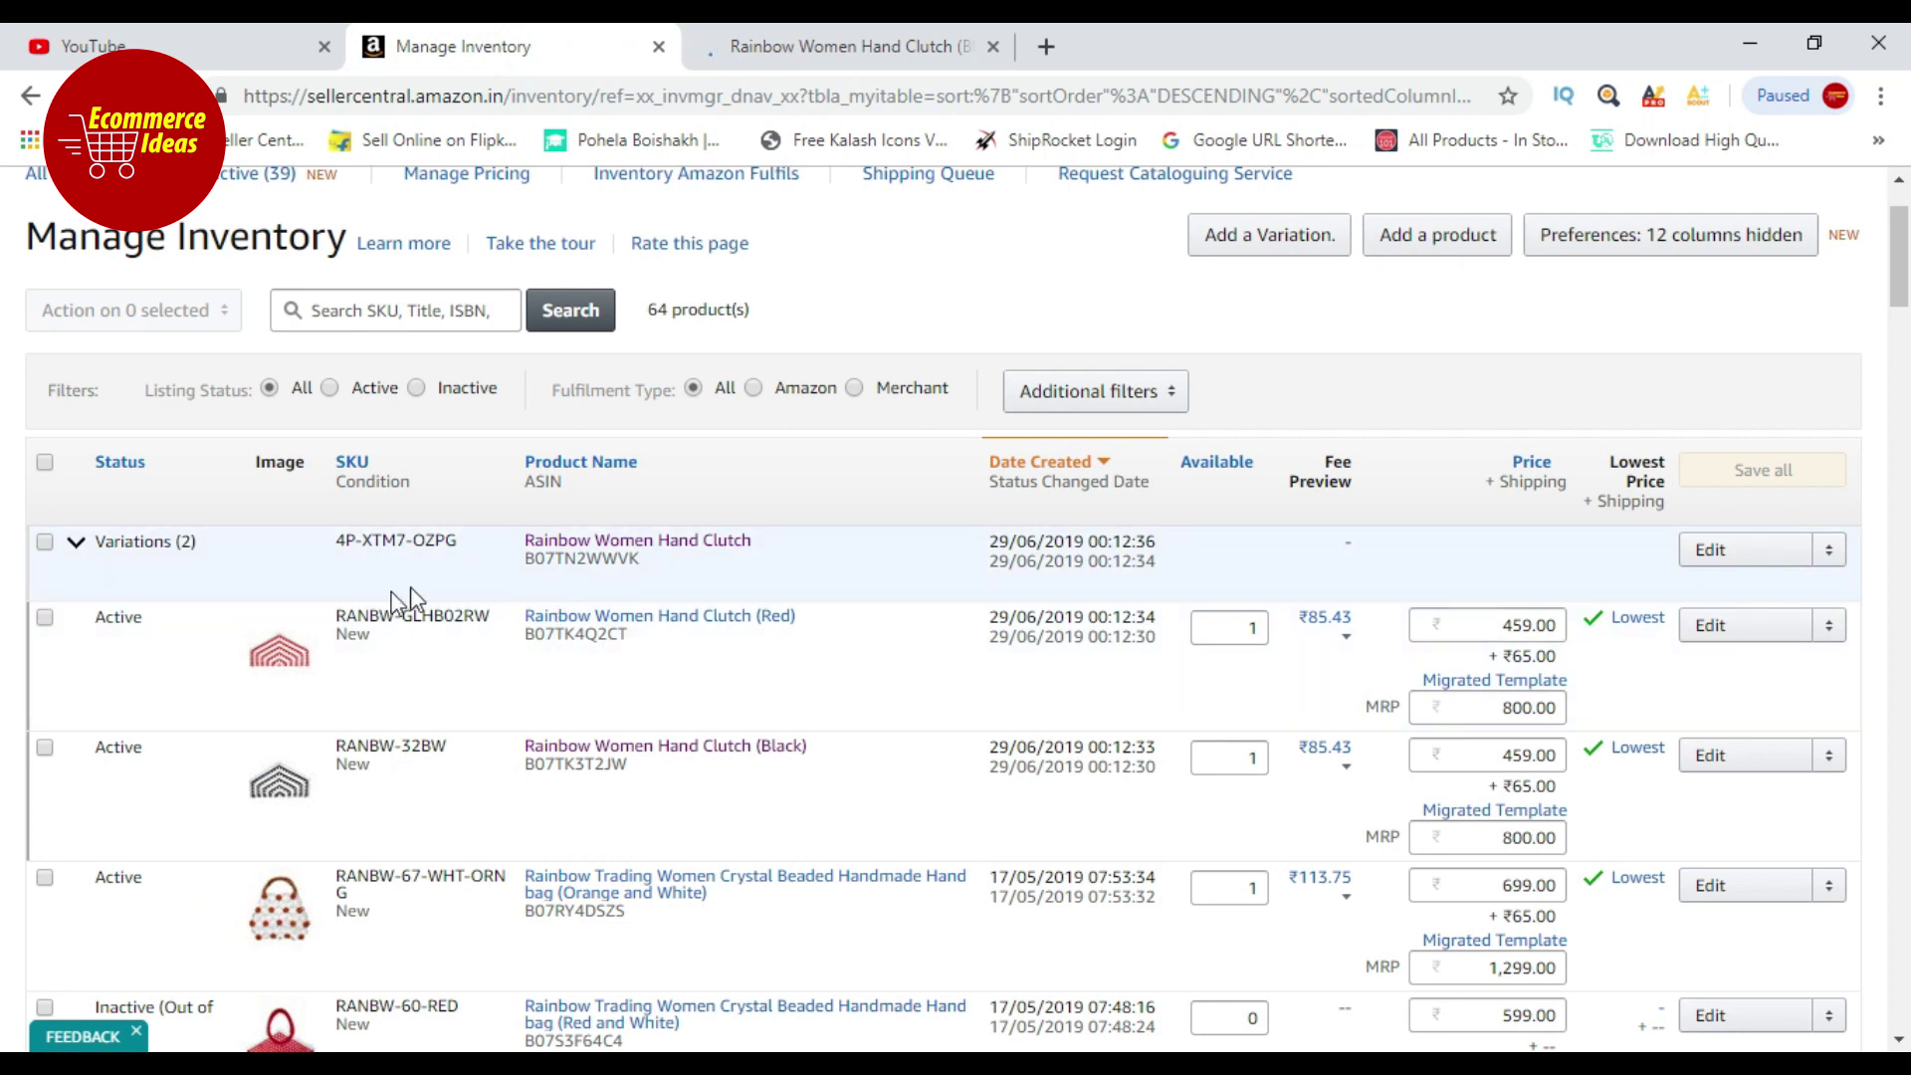
left_click(659, 551)
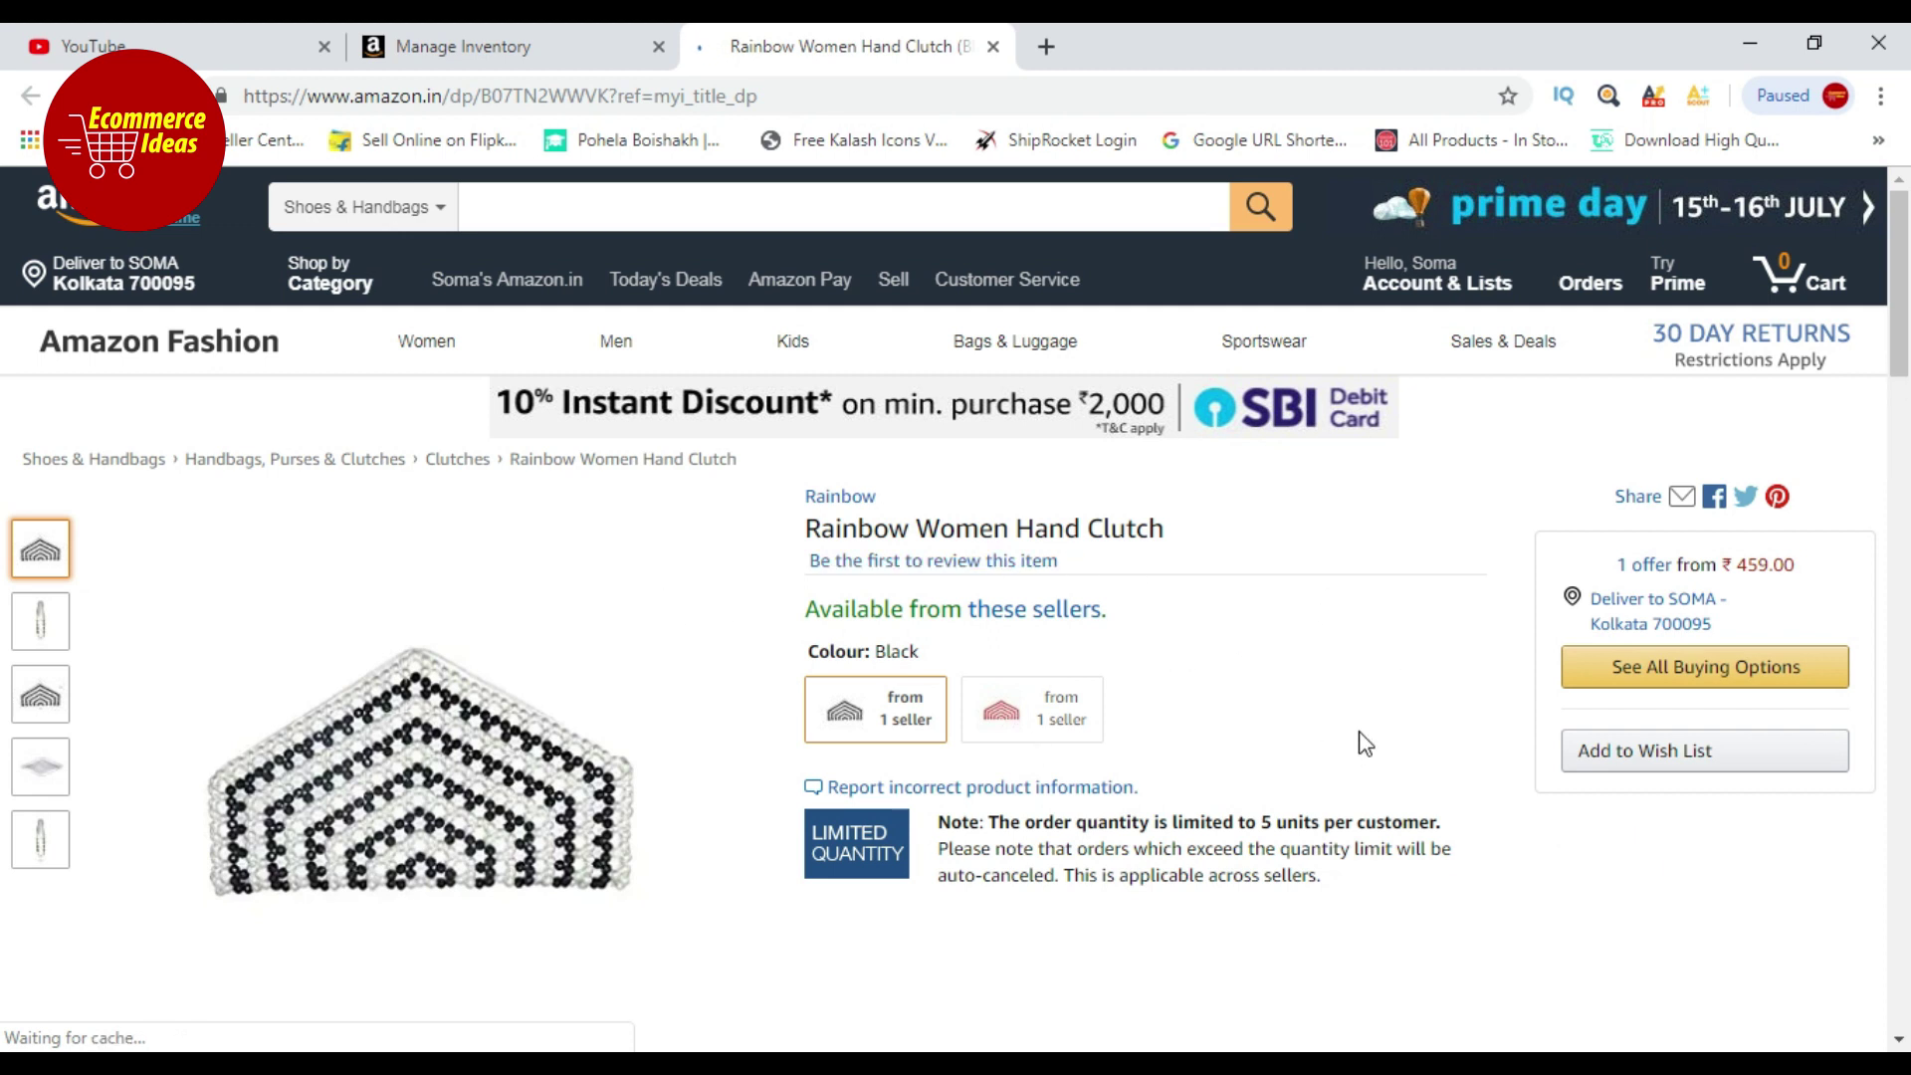
- Review the live page's description and product details, view the Black and Red colour options, and return to Manage Inventory
scroll(1360, 743, "down", 11)
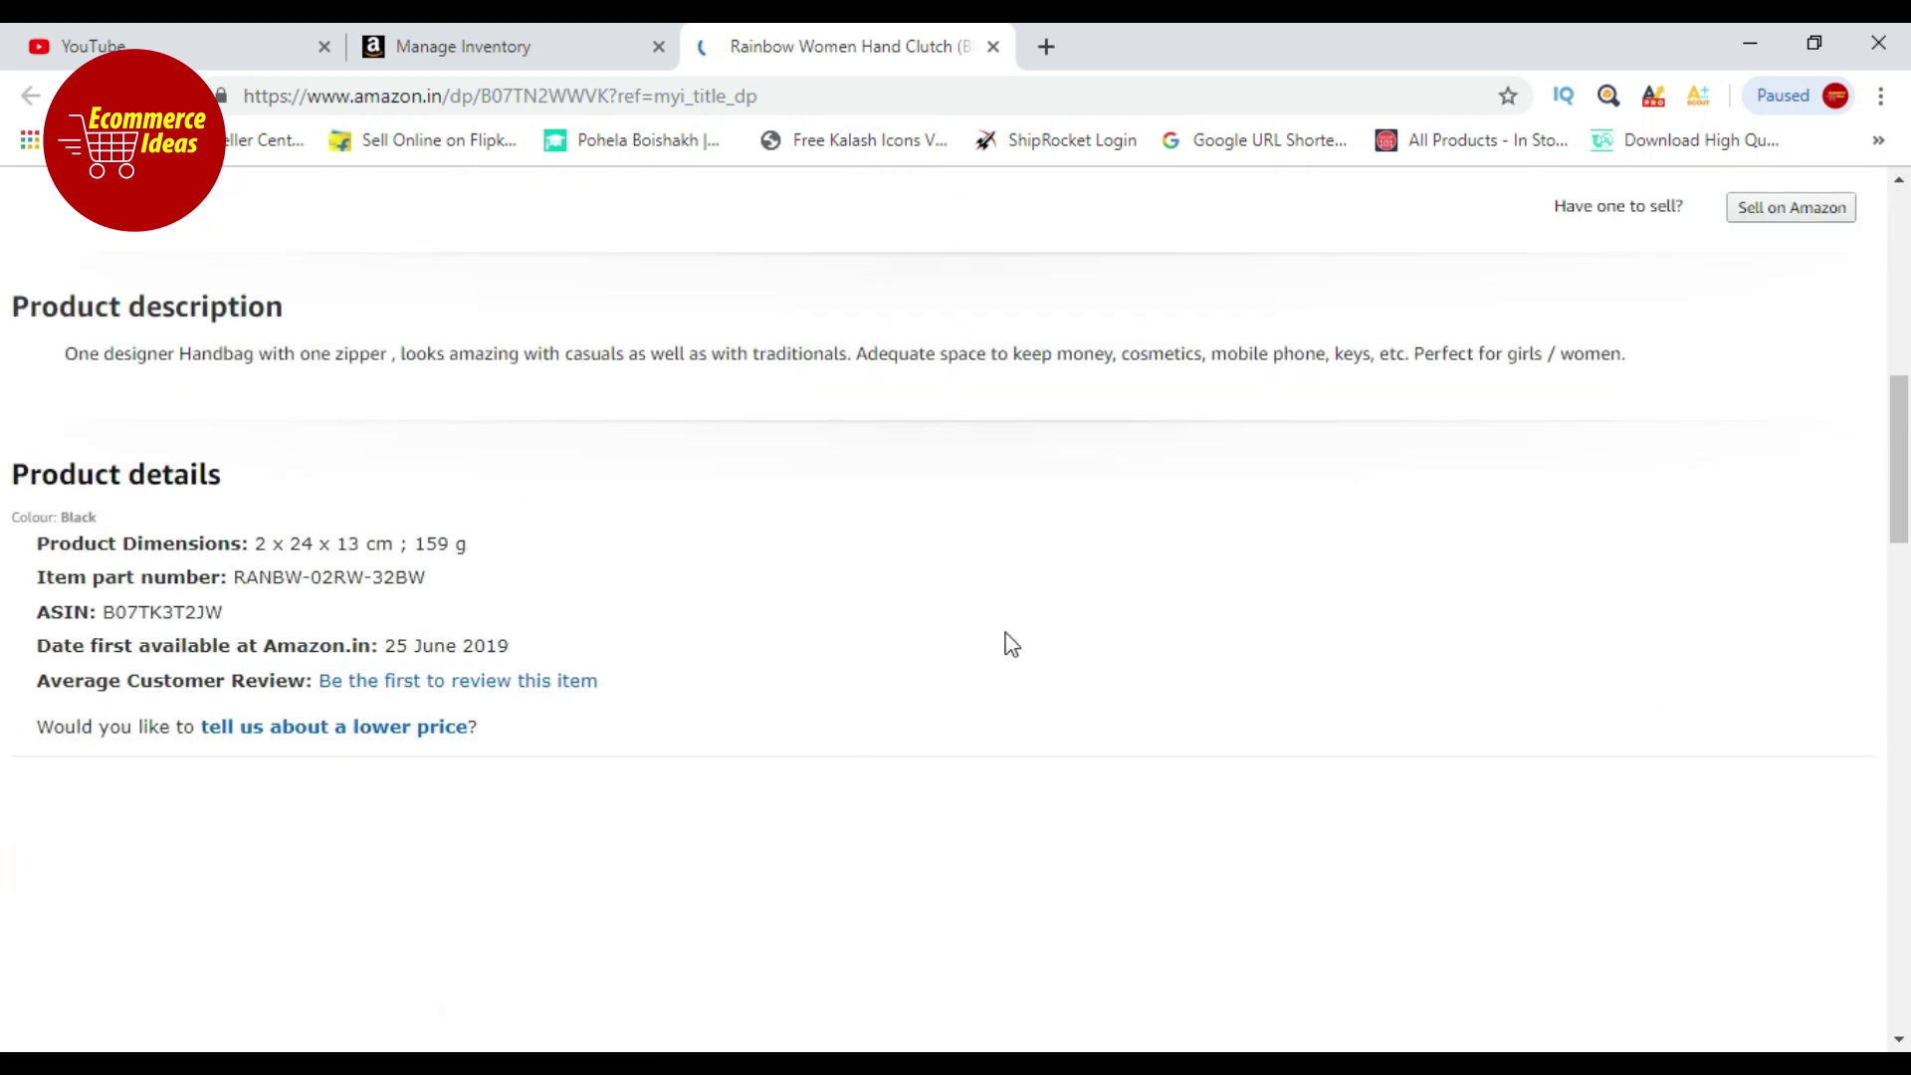
scroll(1044, 726, "up", 11)
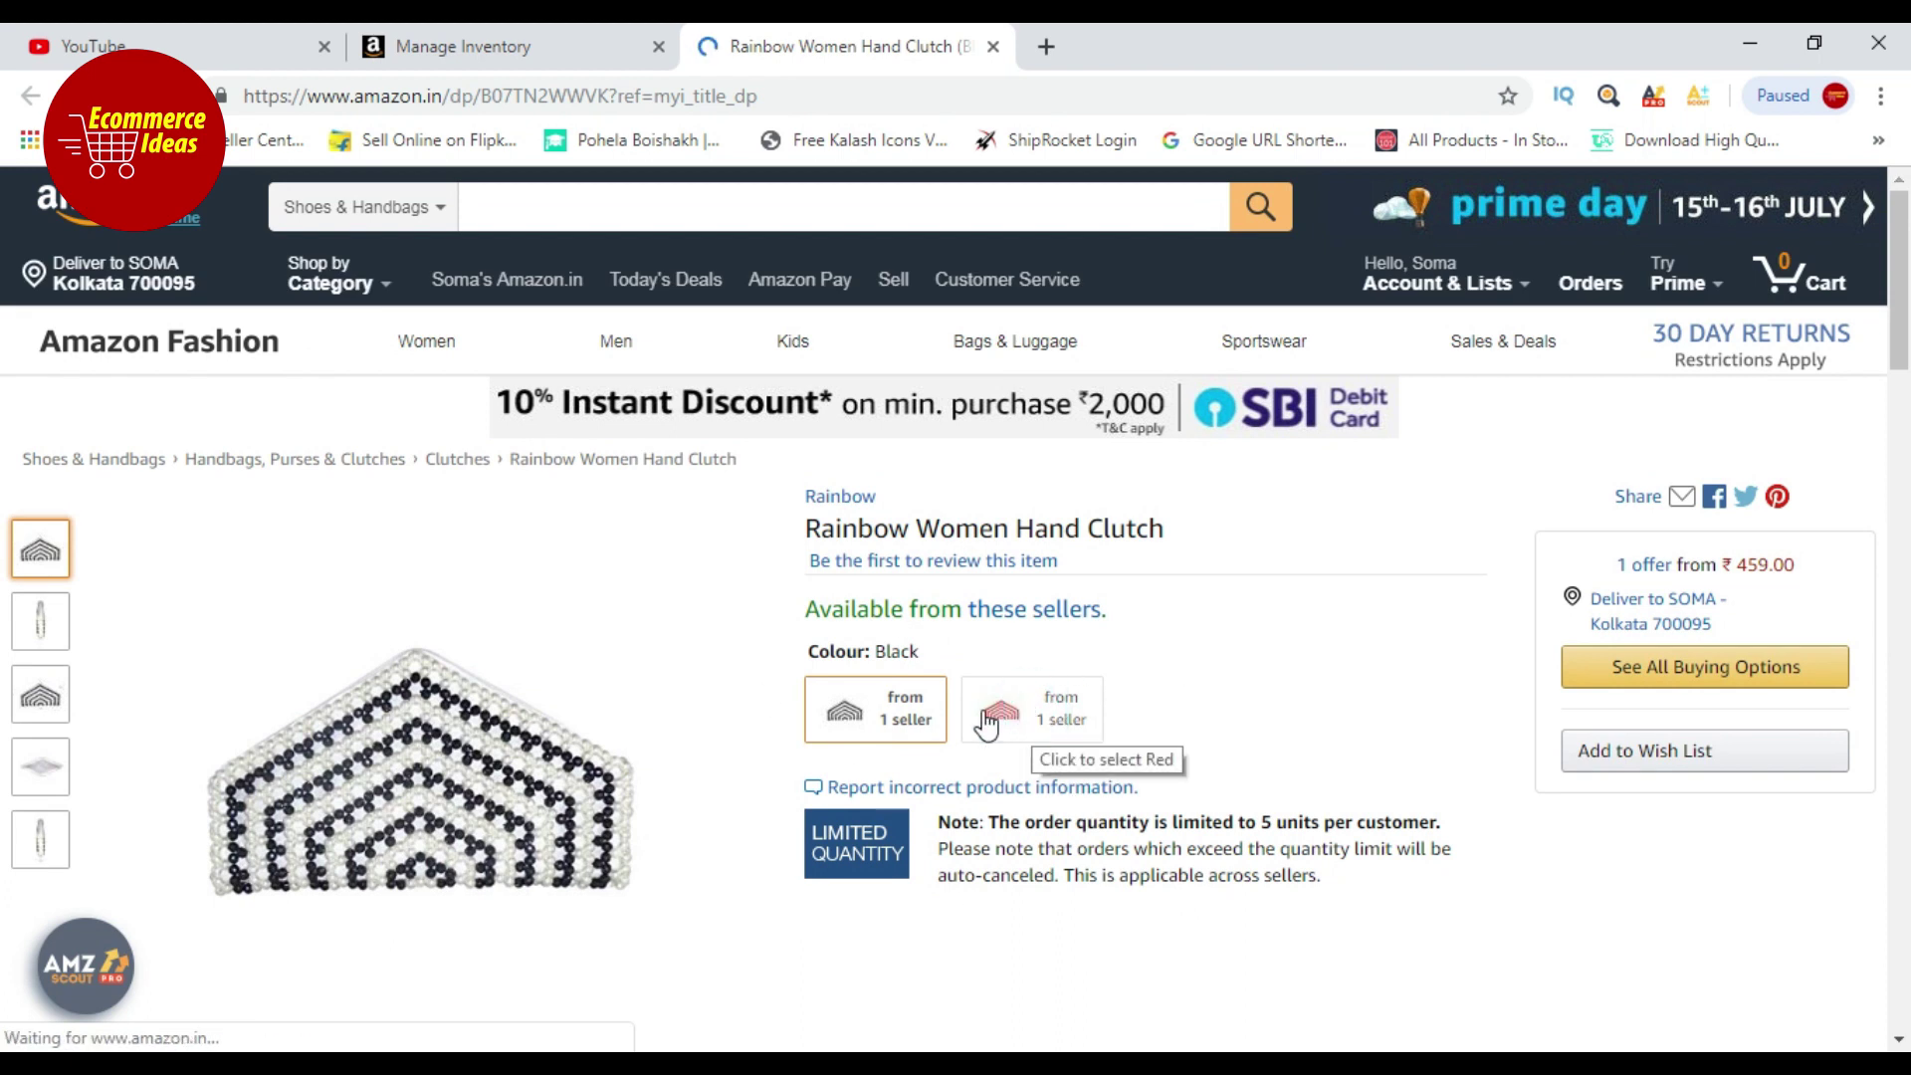
left_click(893, 722)
left_click(1025, 715)
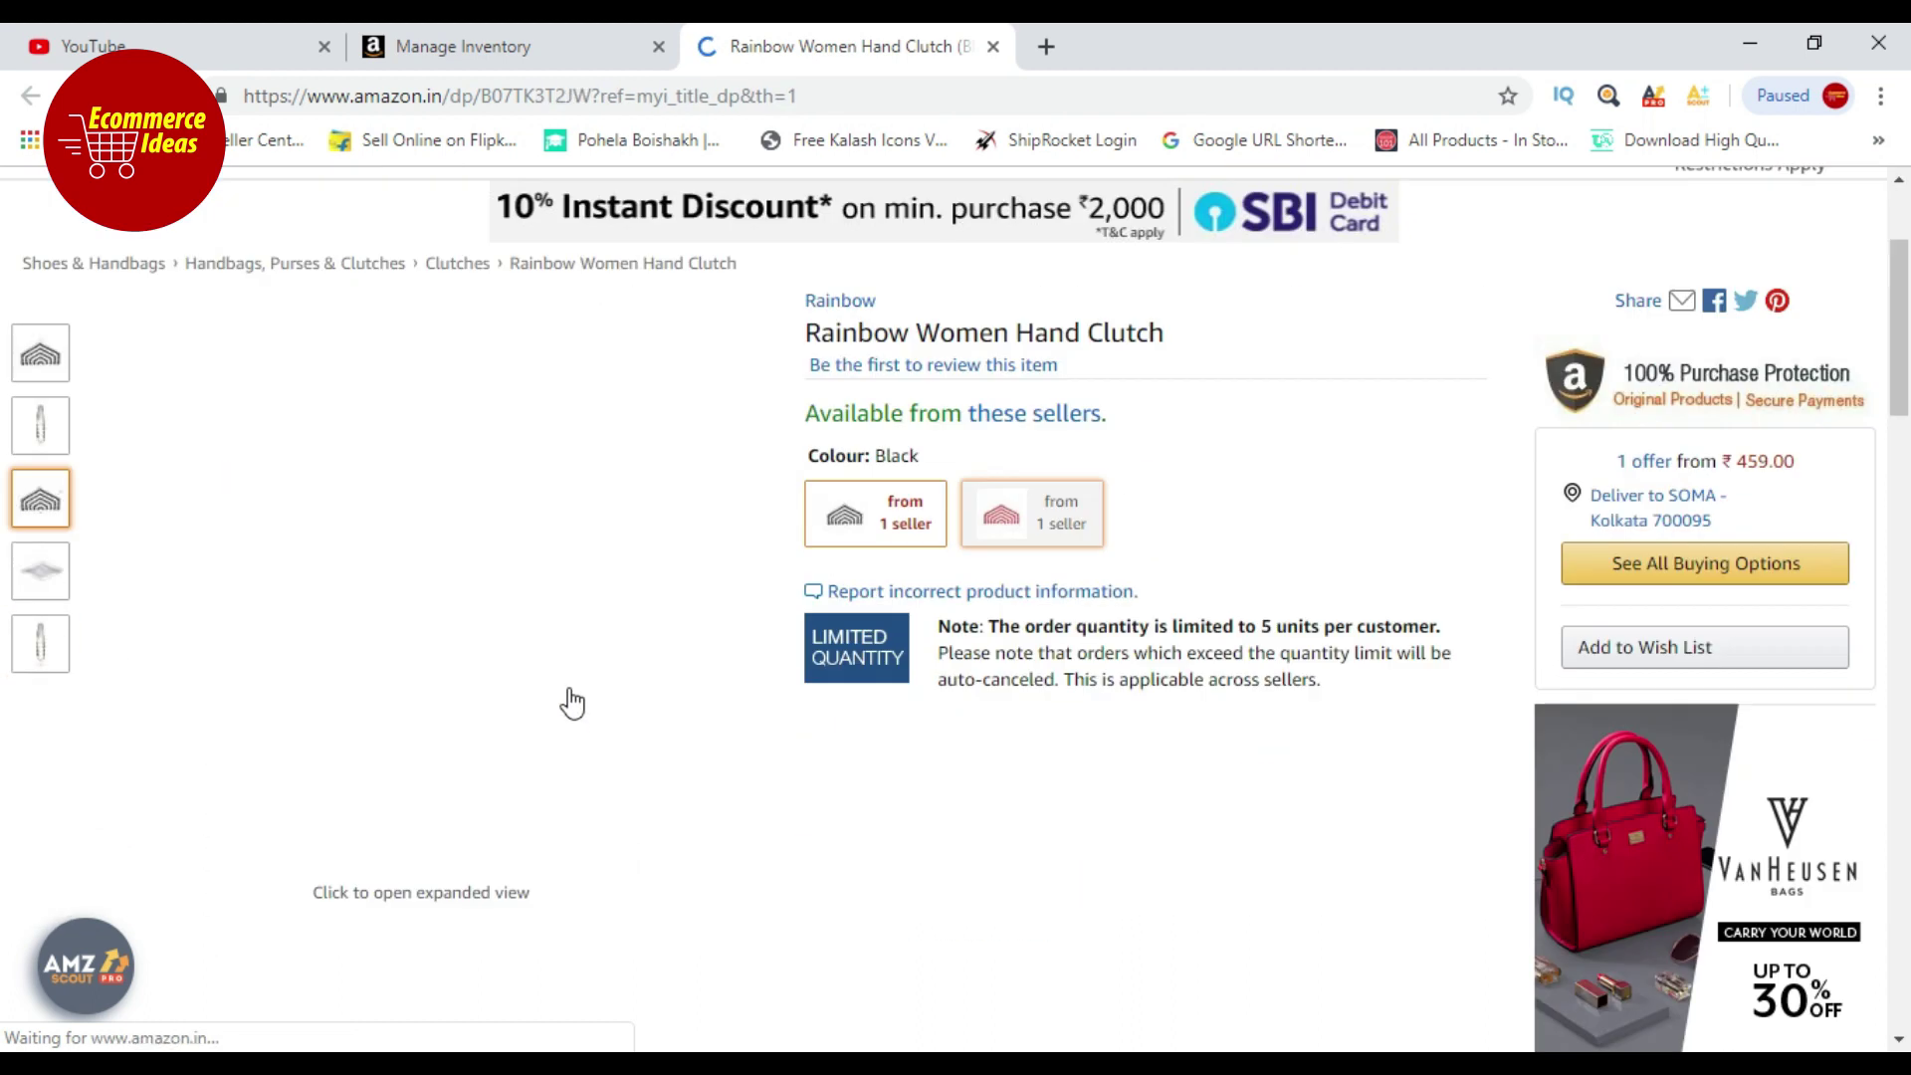
left_click(1032, 491)
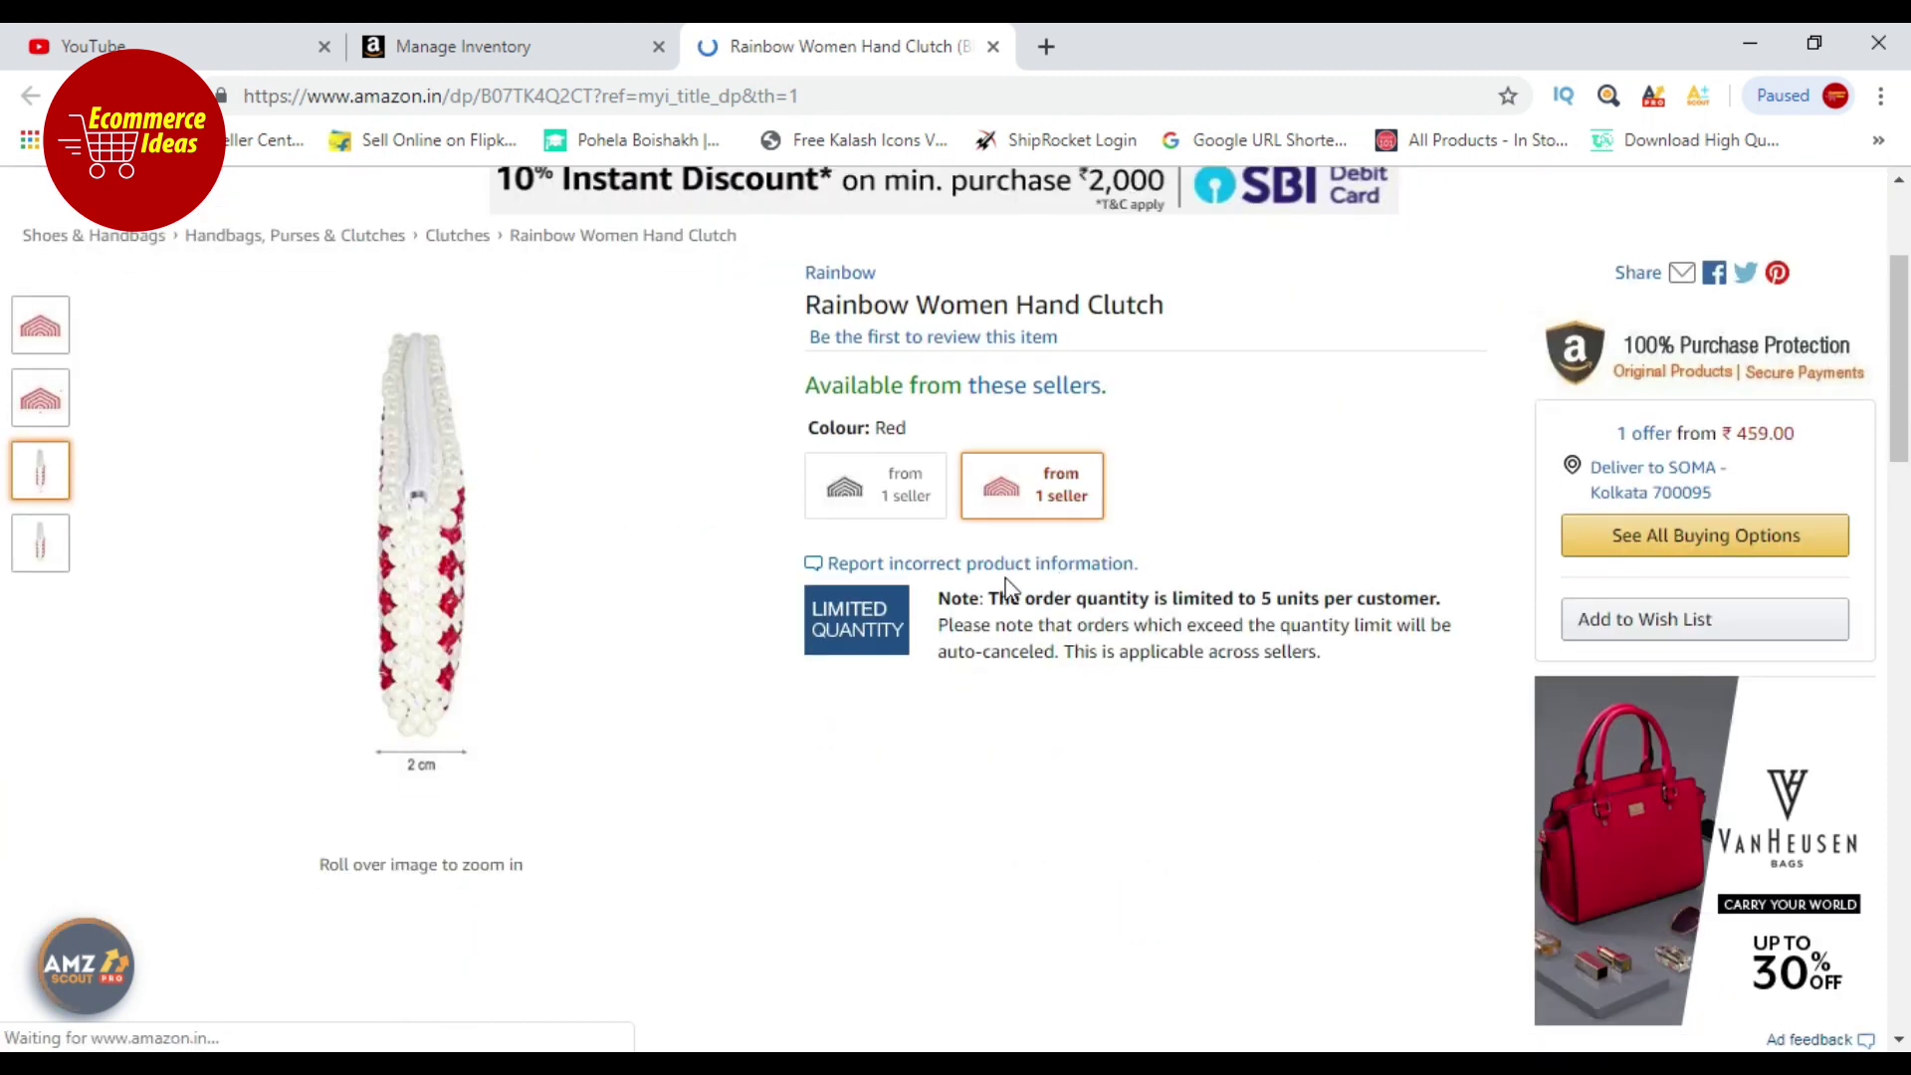
left_click(549, 64)
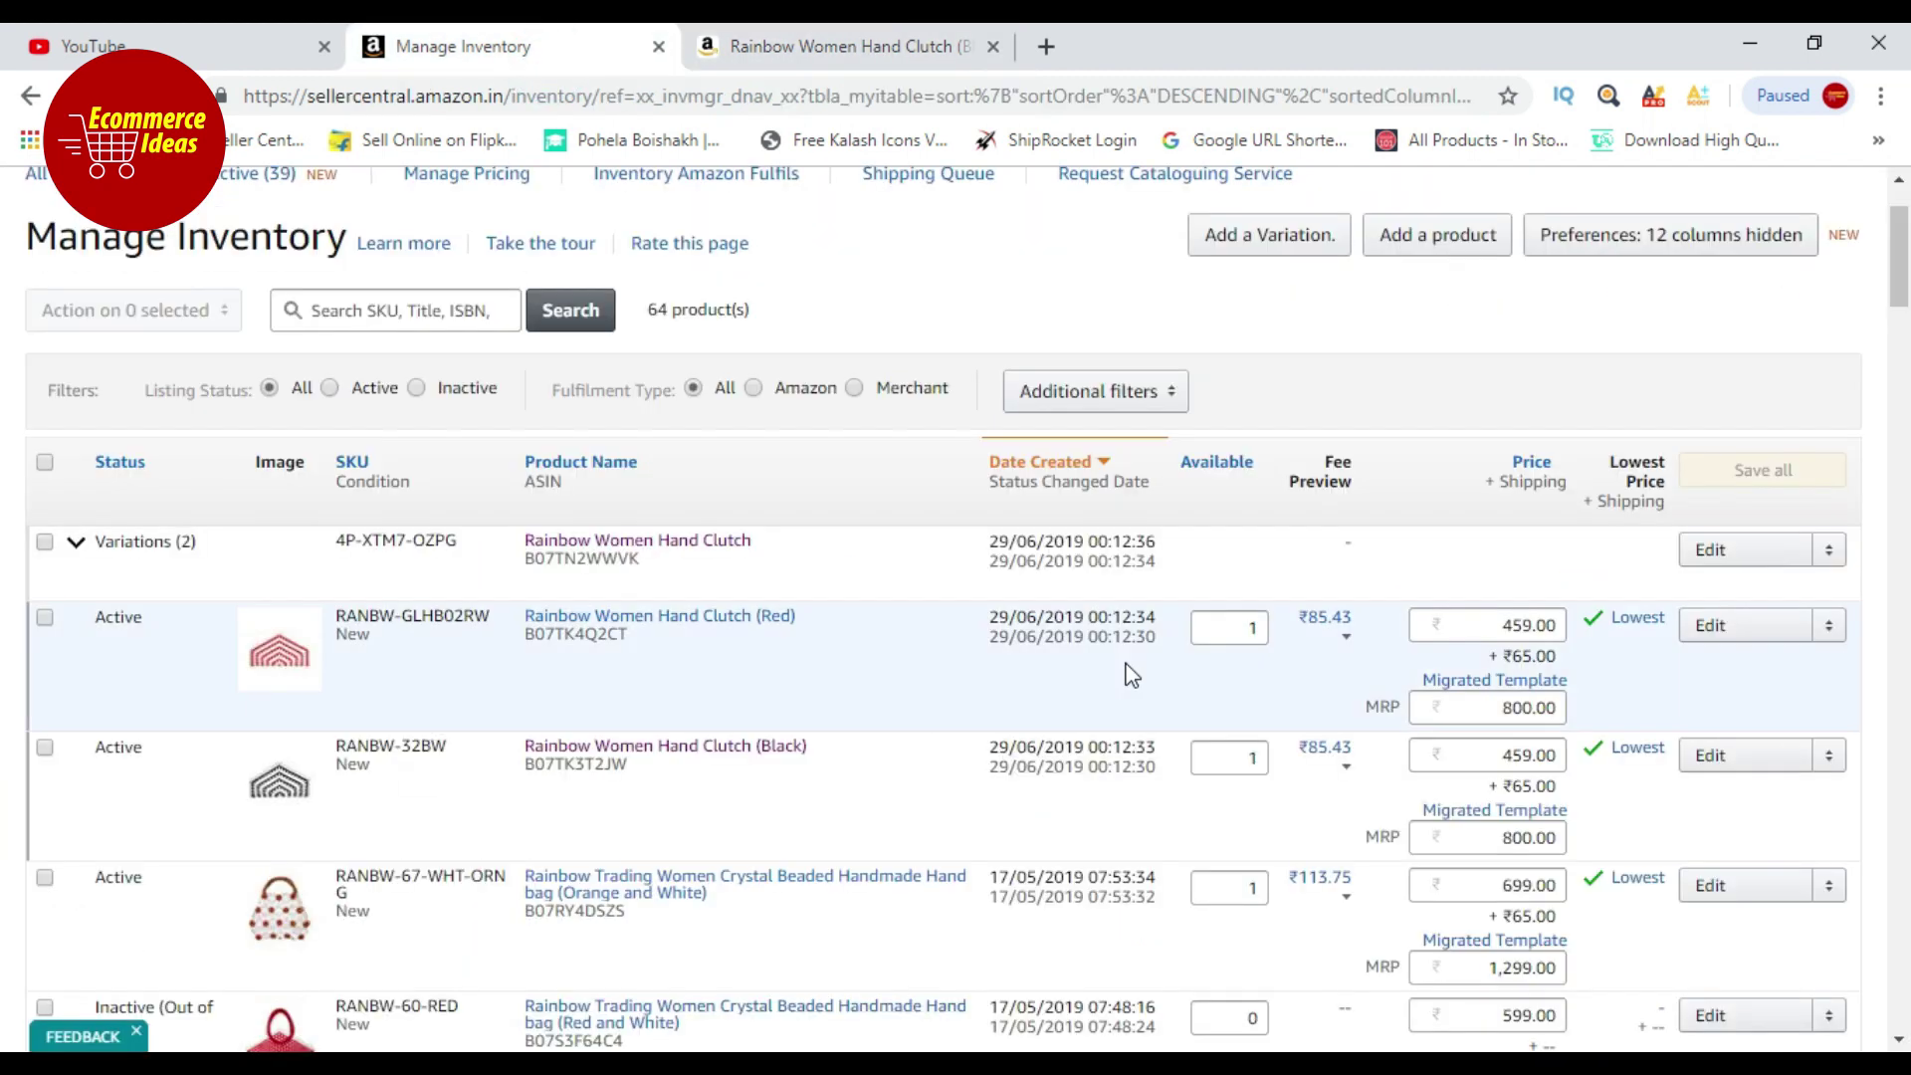